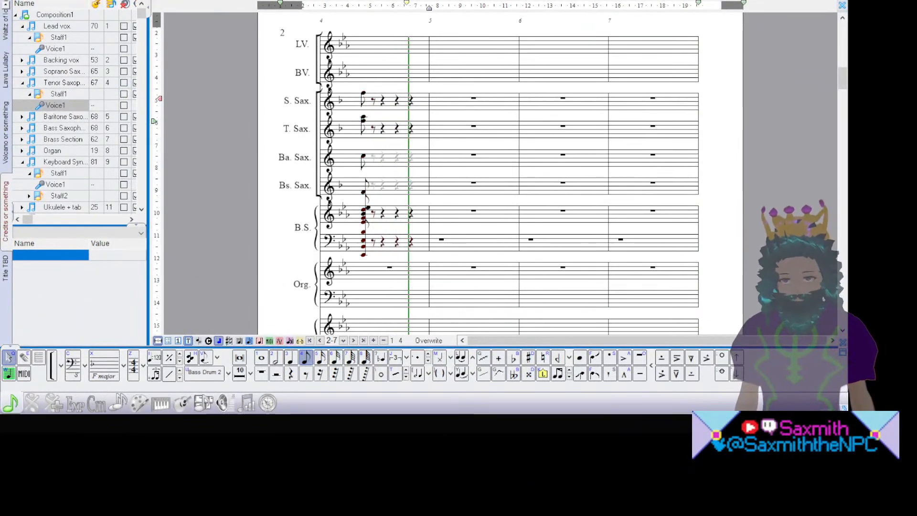
Step: Listen to the opening measures, and place the cursor in the soprano saxophone staff at measure 24
key(space)
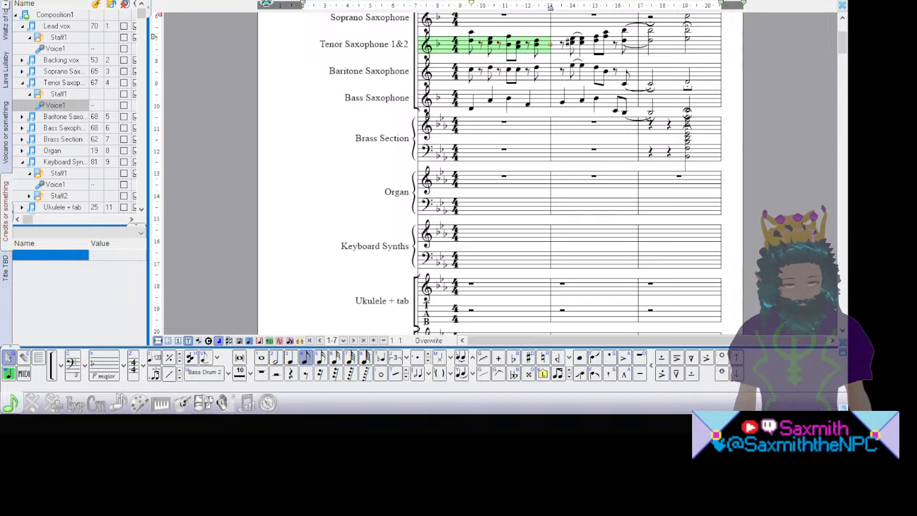
key(space)
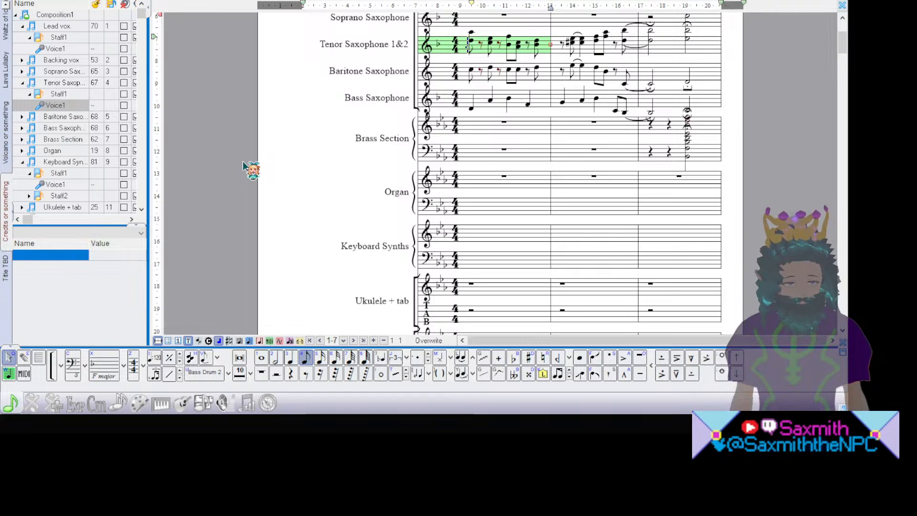
click(841, 140)
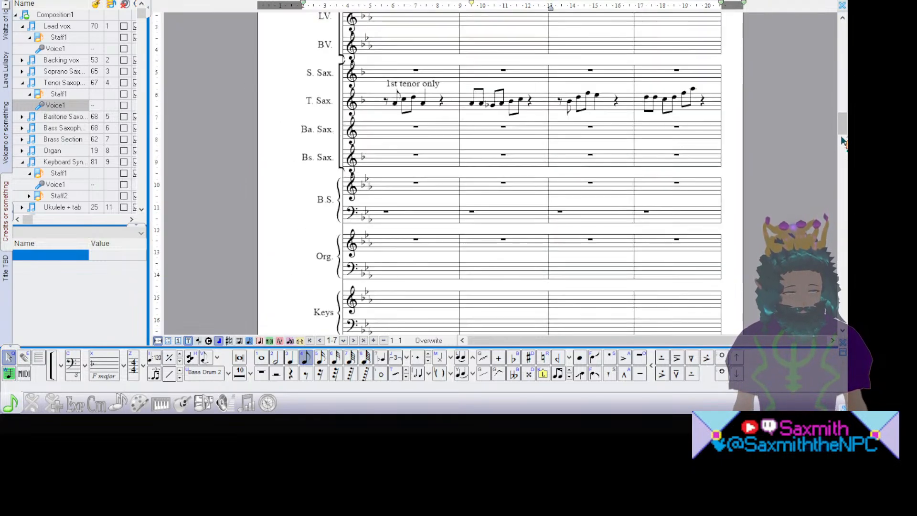
scroll(841, 140, down, 15)
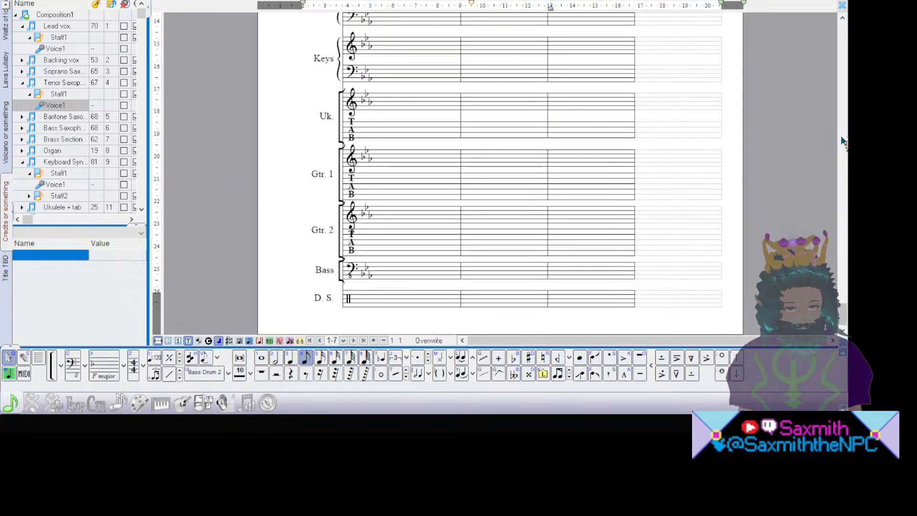
scroll(841, 140, down, 20)
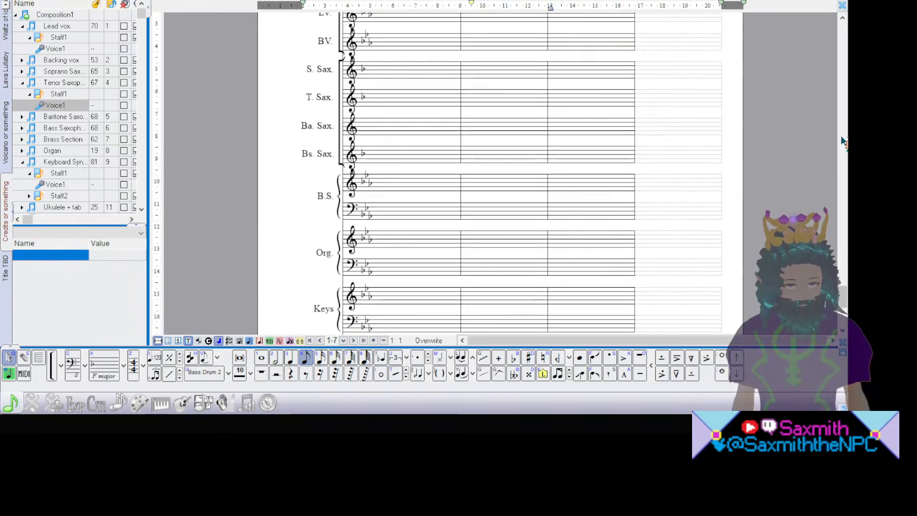
click(382, 72)
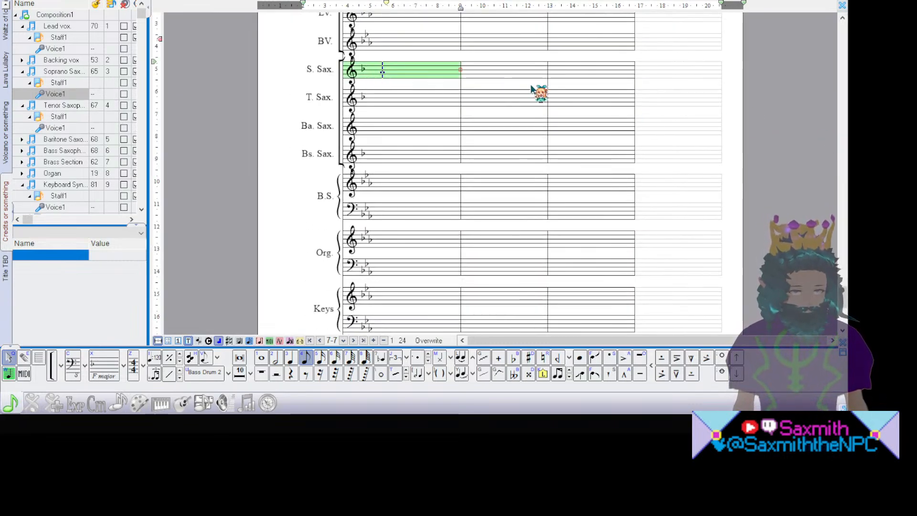
Step: Examine the saxophone, brass, ukulele and bass parts in measures 20 to 23, leading into the empty measure 24
scroll(841, 136, up, 15)
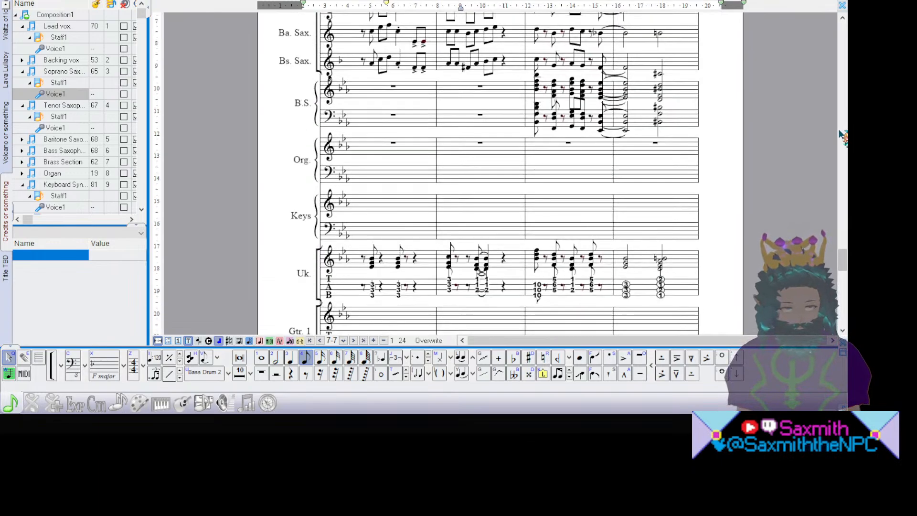
scroll(840, 136, down, 5)
scroll(840, 136, up, 6)
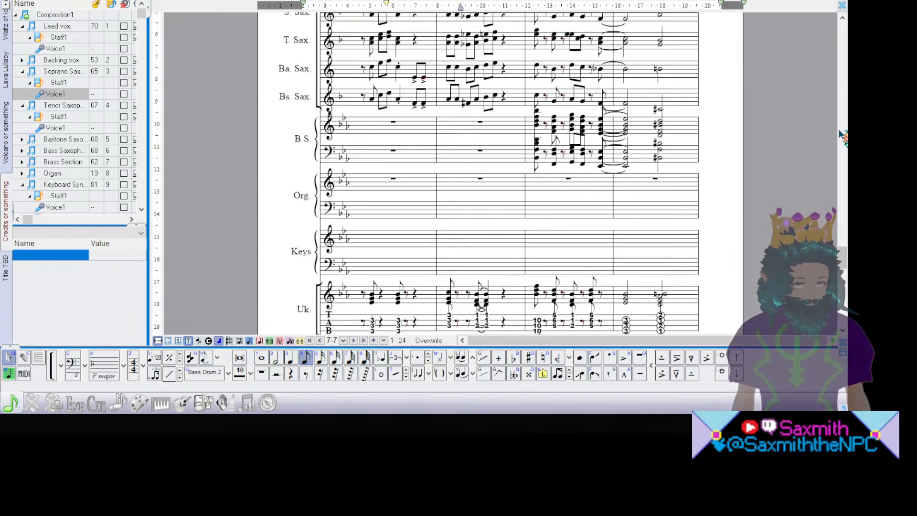
scroll(841, 136, up, 3)
scroll(840, 136, down, 10)
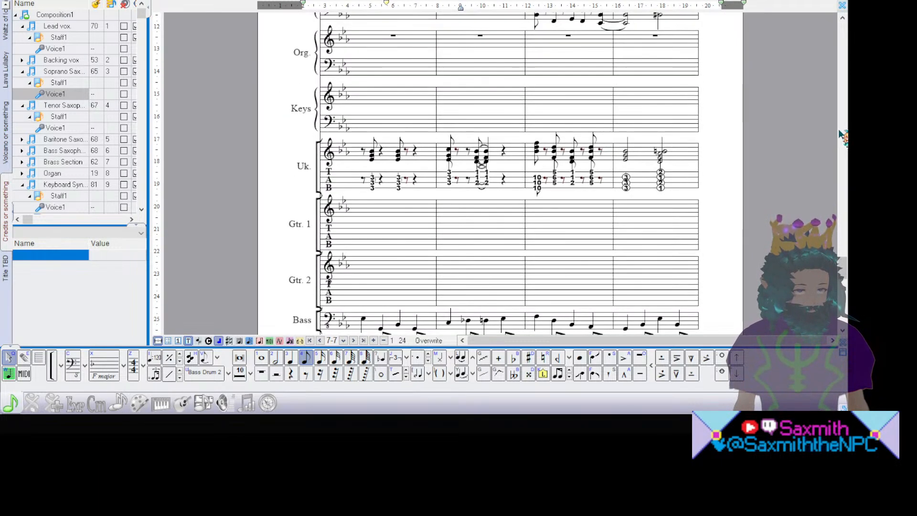
scroll(840, 136, down, 8)
scroll(841, 136, up, 1)
scroll(840, 136, down, 1)
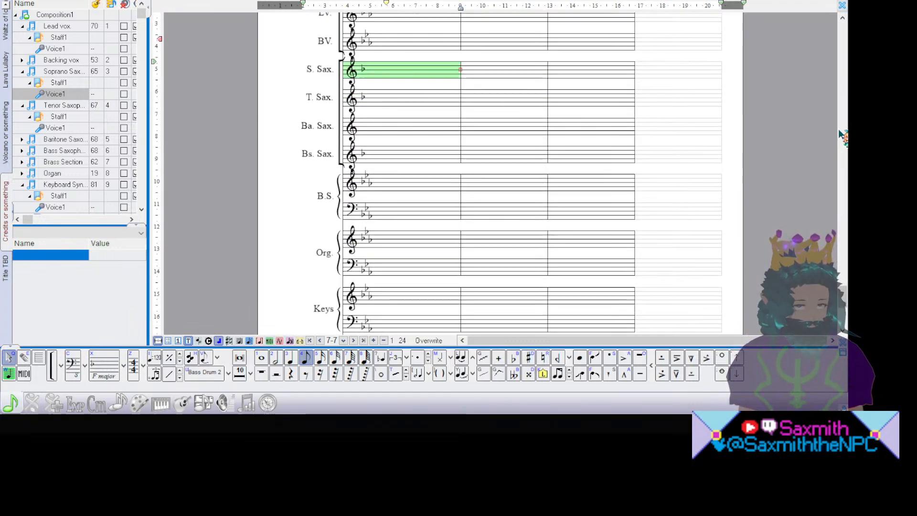
scroll(840, 136, down, 1)
scroll(840, 136, up, 1)
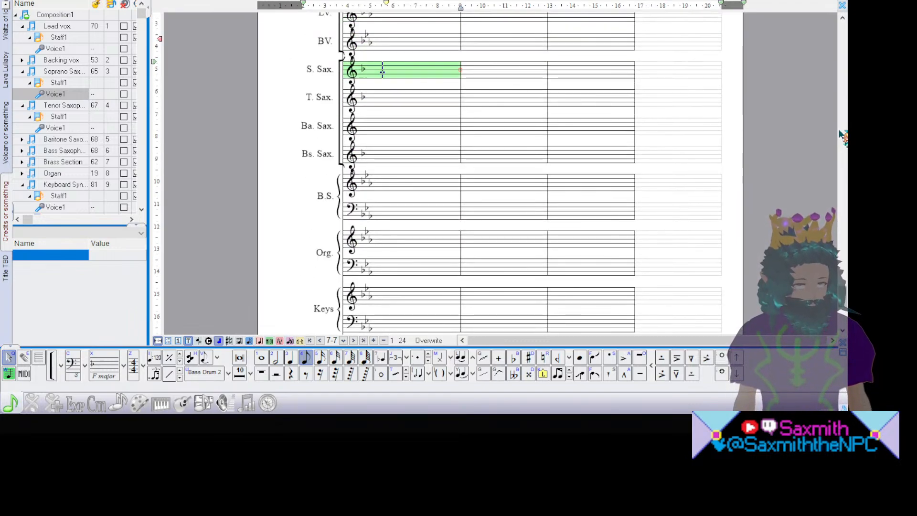
scroll(841, 137, up, 1)
scroll(840, 136, down, 1)
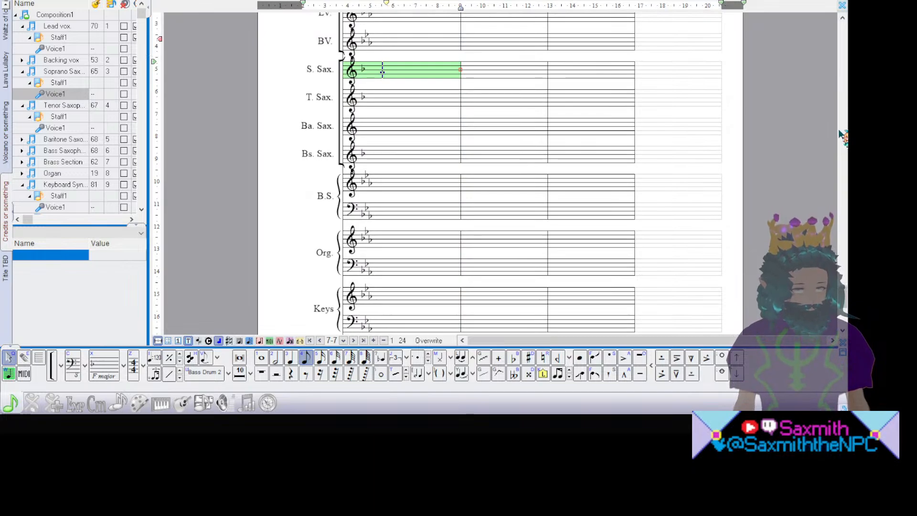
scroll(838, 129, up, 1)
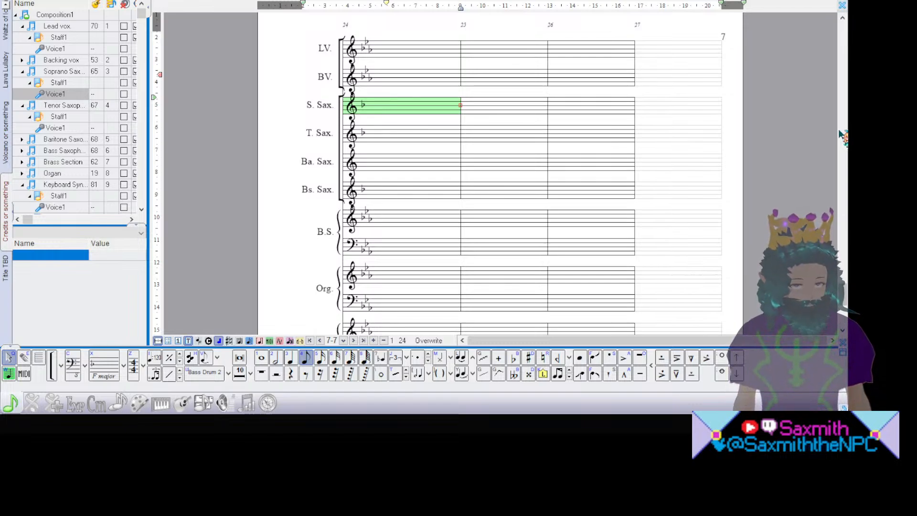
Step: Review the earlier saxophone and brass writing from measure 4 through measure 19 and return to measure 24
scroll(842, 136, up, 15)
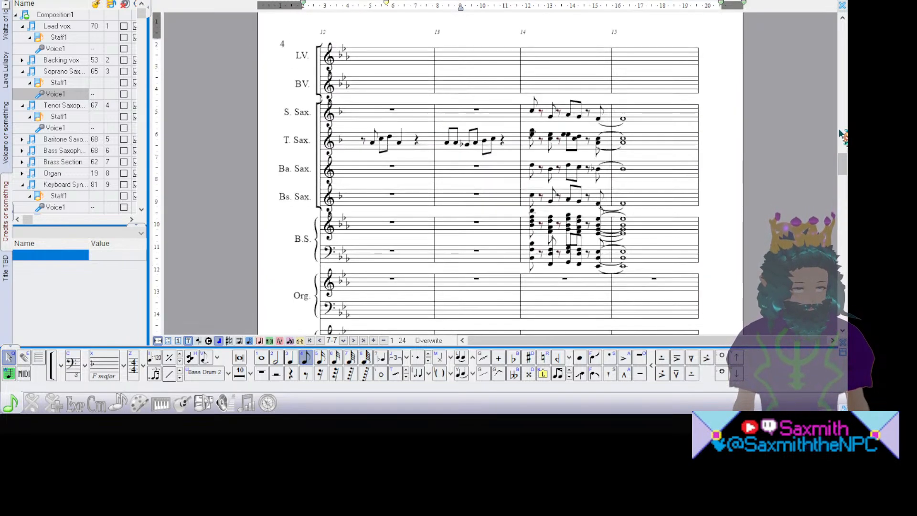
scroll(841, 136, up, 10)
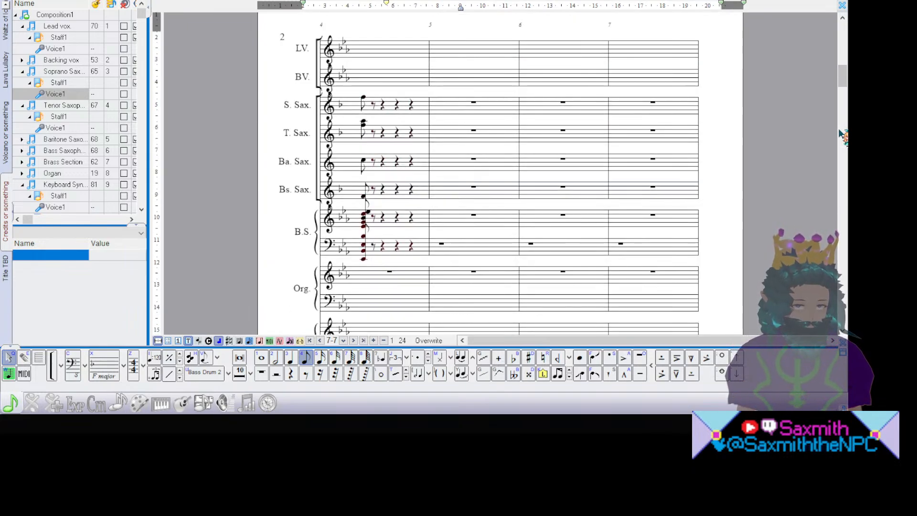
scroll(841, 136, down, 15)
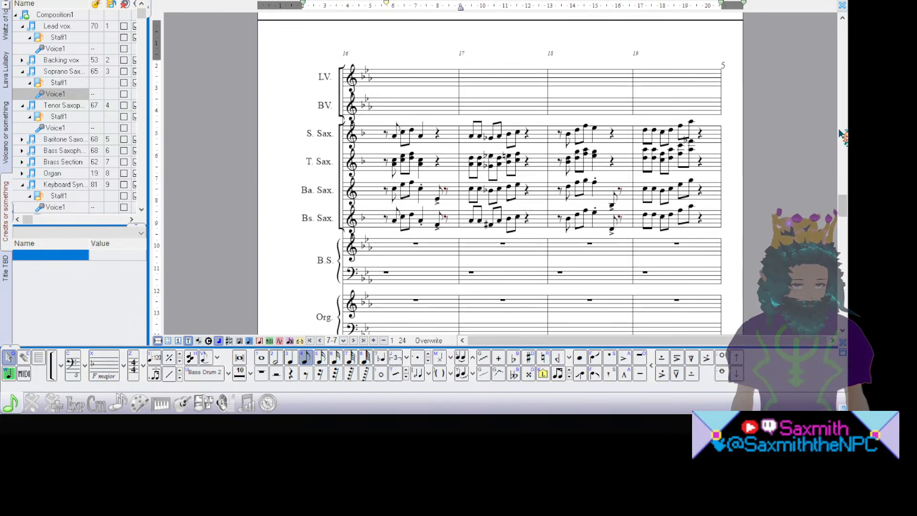
scroll(841, 136, down, 10)
scroll(842, 136, up, 3)
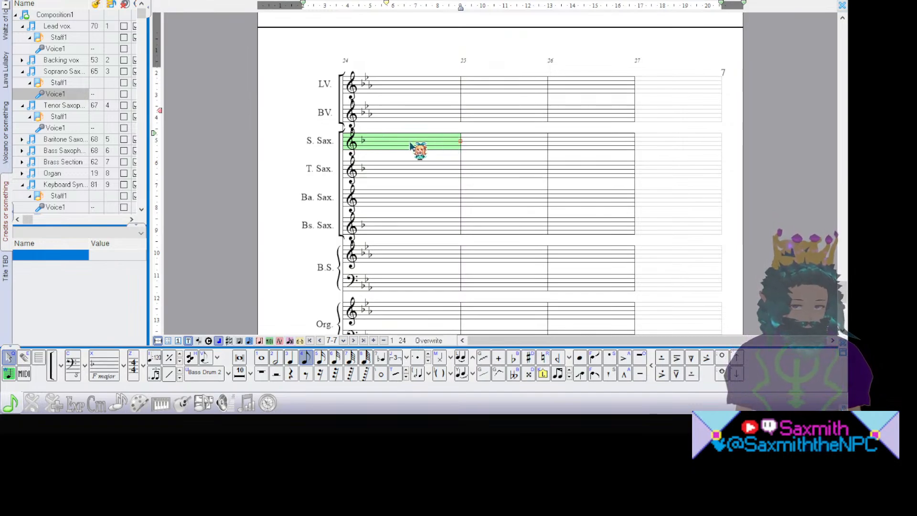
Step: Place the cursor in measure 24 of the tenor, baritone and bass saxophone staves in turn
click(405, 171)
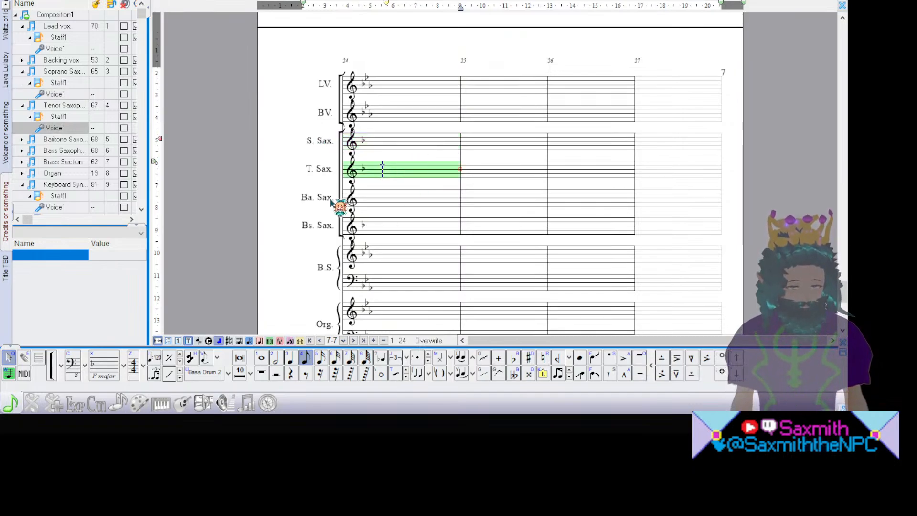
click(393, 200)
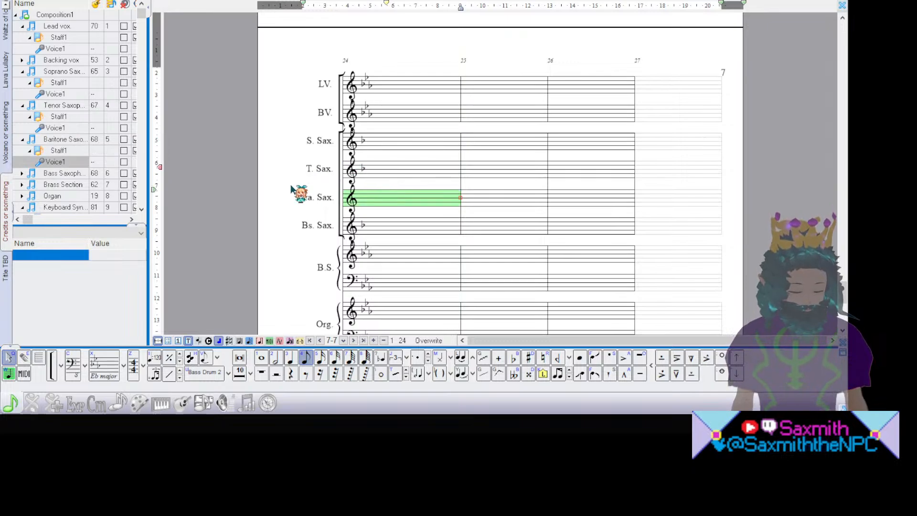
click(391, 228)
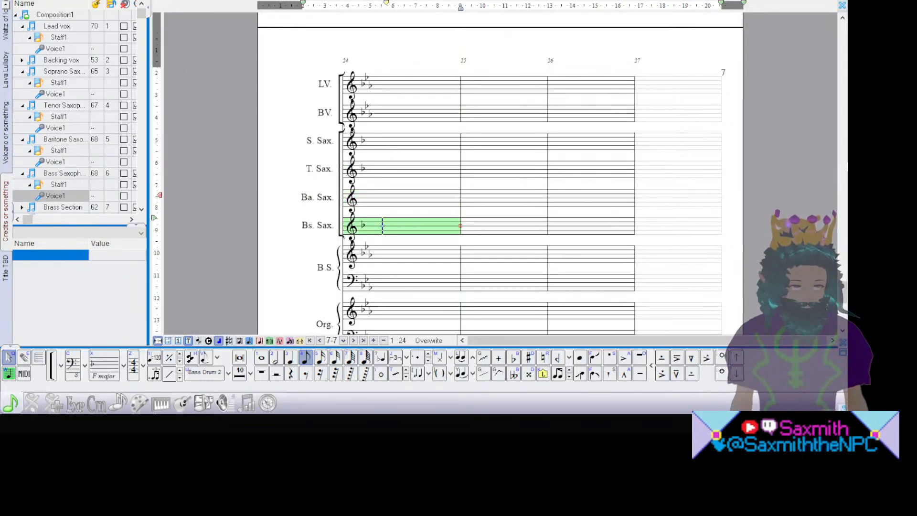
scroll(847, 165, up, 2)
scroll(847, 165, down, 3)
scroll(847, 165, up, 2)
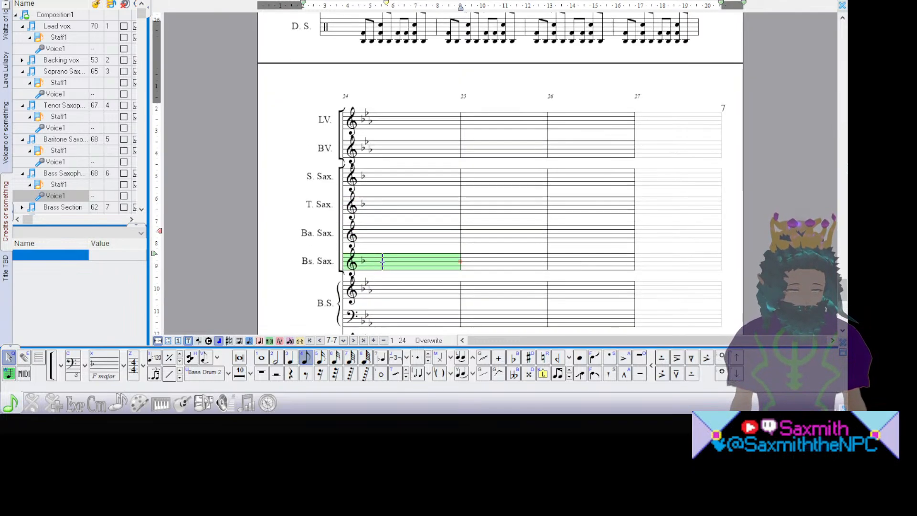
scroll(847, 165, up, 1)
scroll(847, 164, down, 2)
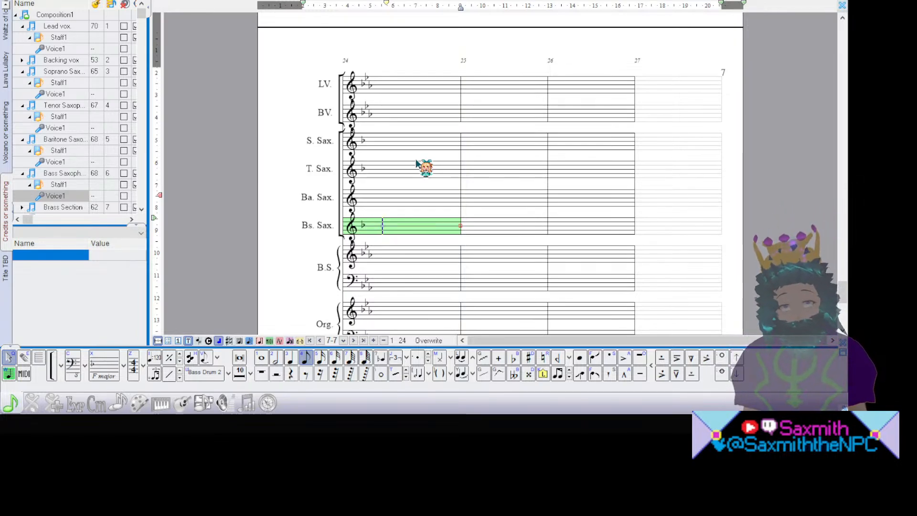
Step: Choose the whole-note duration and compare the saxophone parts of the preceding pages with the empty measure 24
scroll(842, 183, up, 3)
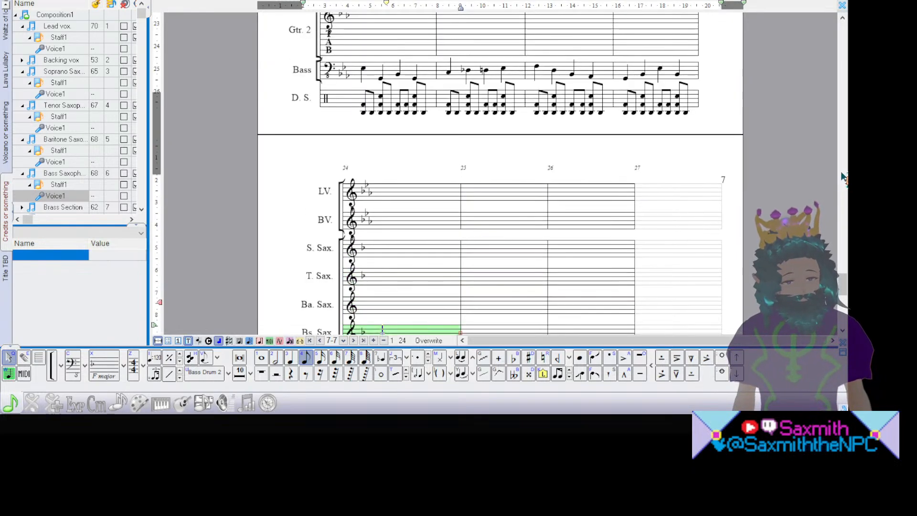
key(1)
scroll(843, 186, down, 4)
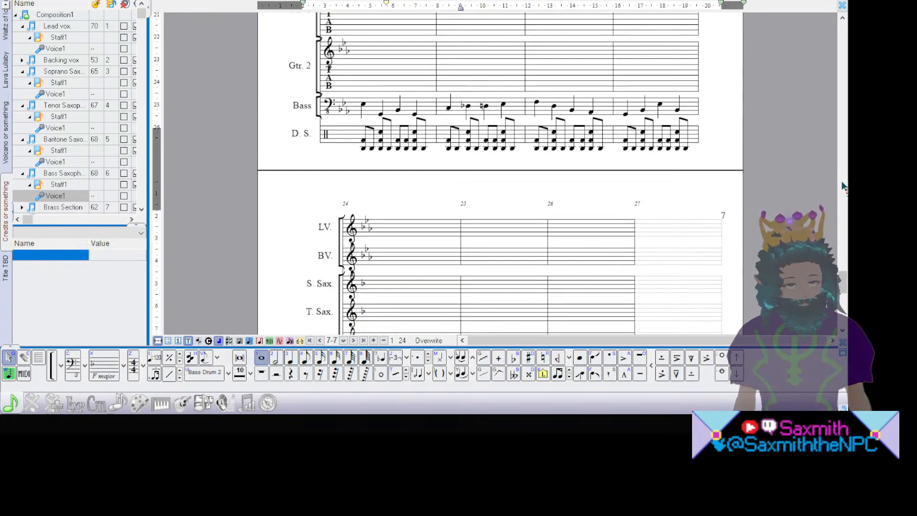
scroll(843, 187, down, 3)
scroll(843, 186, up, 5)
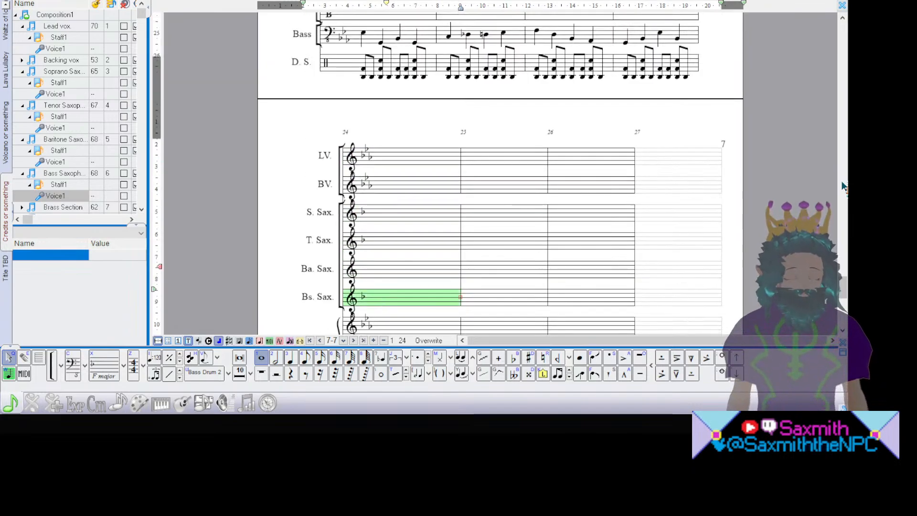
scroll(843, 186, up, 6)
scroll(843, 187, down, 2)
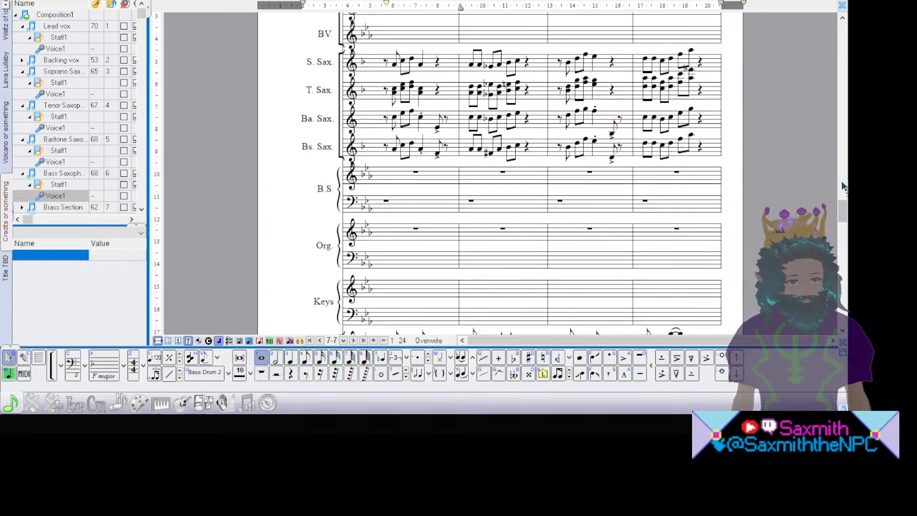
scroll(842, 186, down, 5)
scroll(843, 186, up, 3)
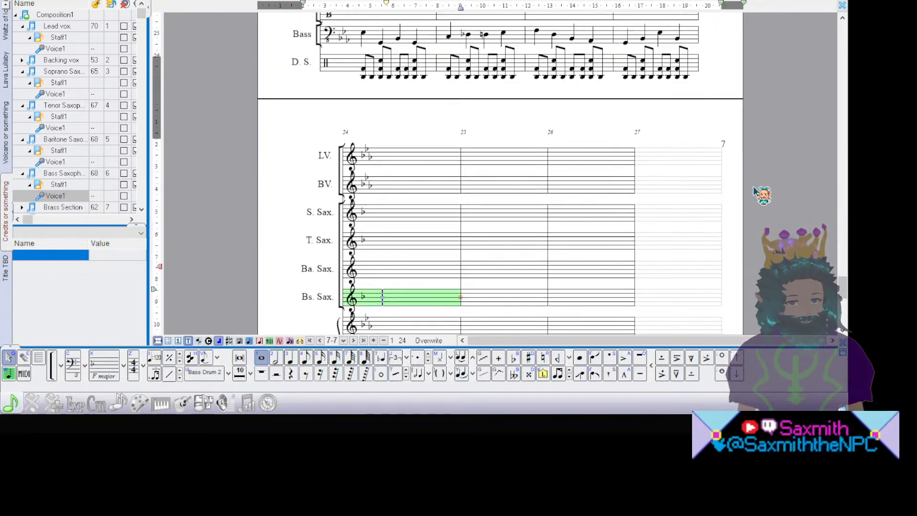
Step: Place the cursor in the backing vocal staff at measure 24 and look over the staves of measures 20 to 27
click(377, 158)
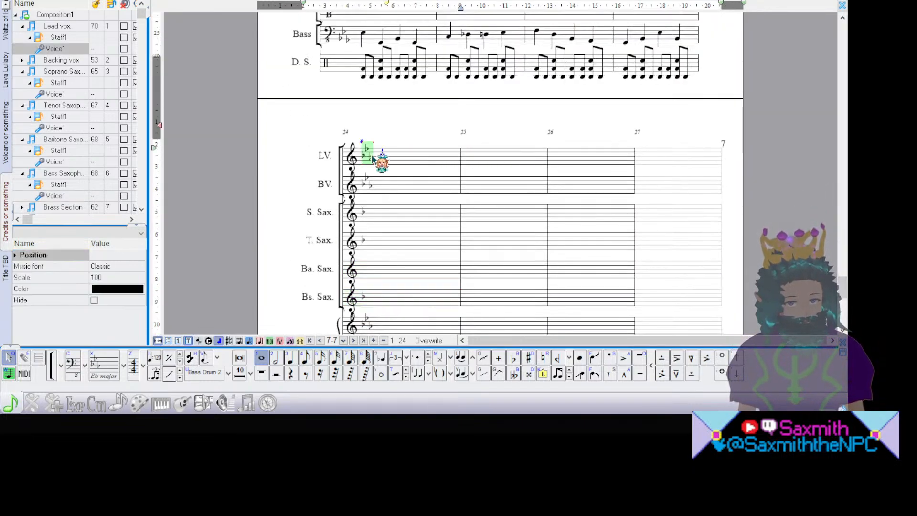
click(393, 183)
scroll(841, 167, down, 6)
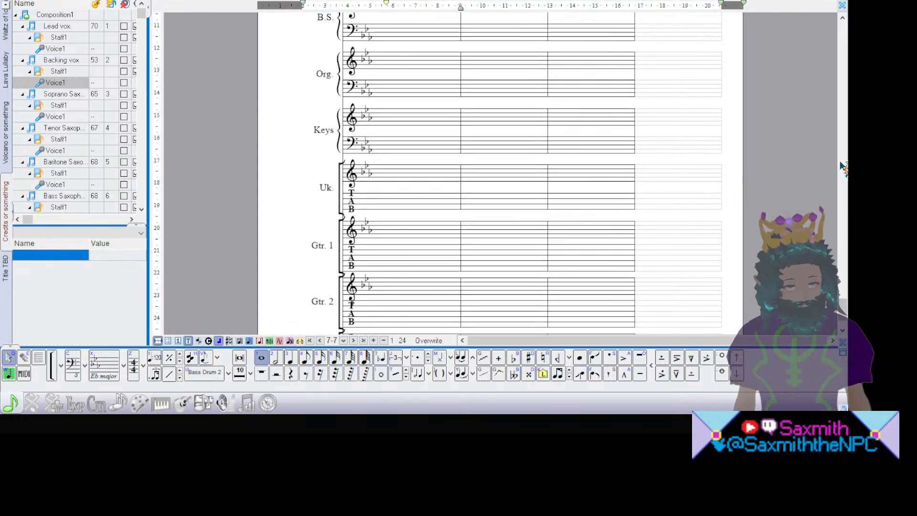
scroll(841, 167, down, 3)
scroll(841, 167, up, 8)
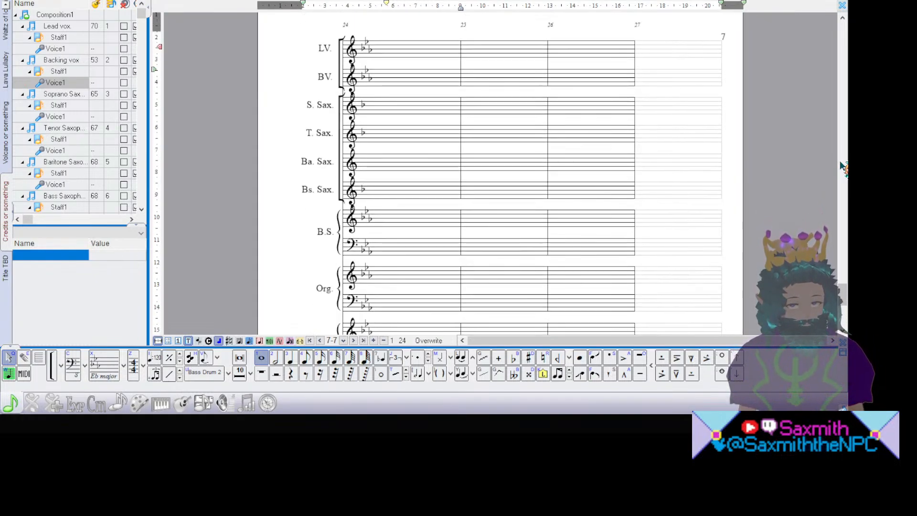
scroll(841, 167, down, 5)
scroll(841, 167, up, 8)
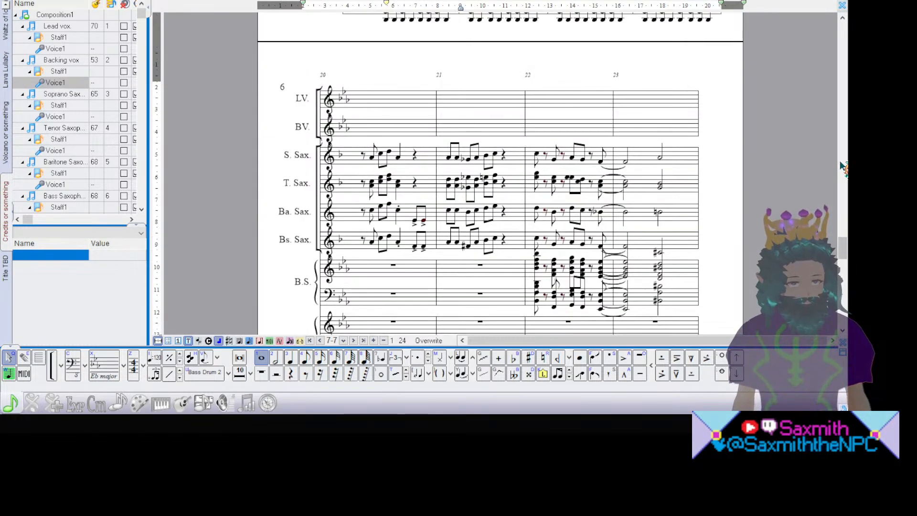
Step: Play the score from measure 21 of the baritone saxophone staff, stop it, and go to the empty measures 24 to 27
click(446, 213)
key(space)
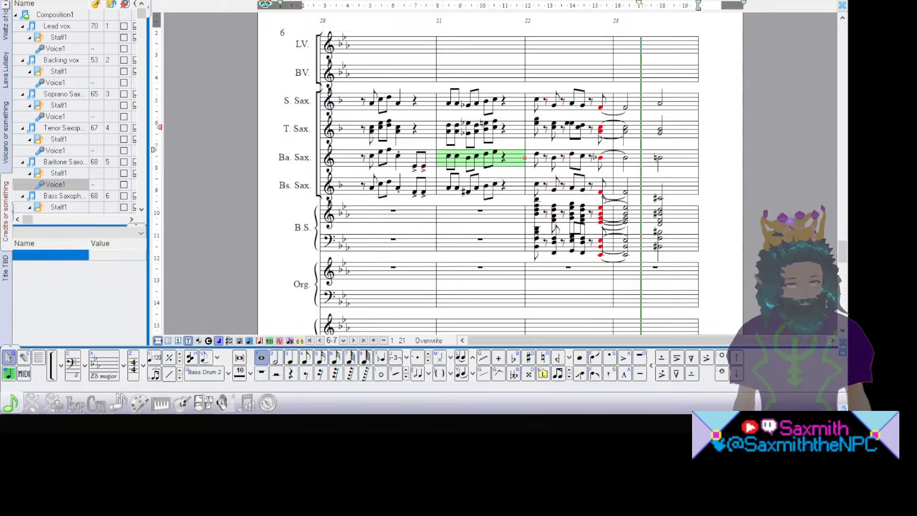
key(space)
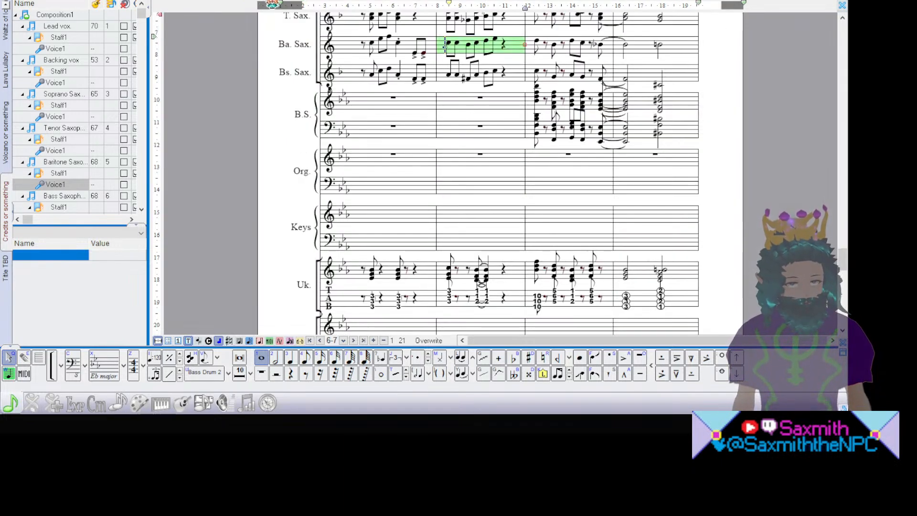
scroll(844, 147, down, 10)
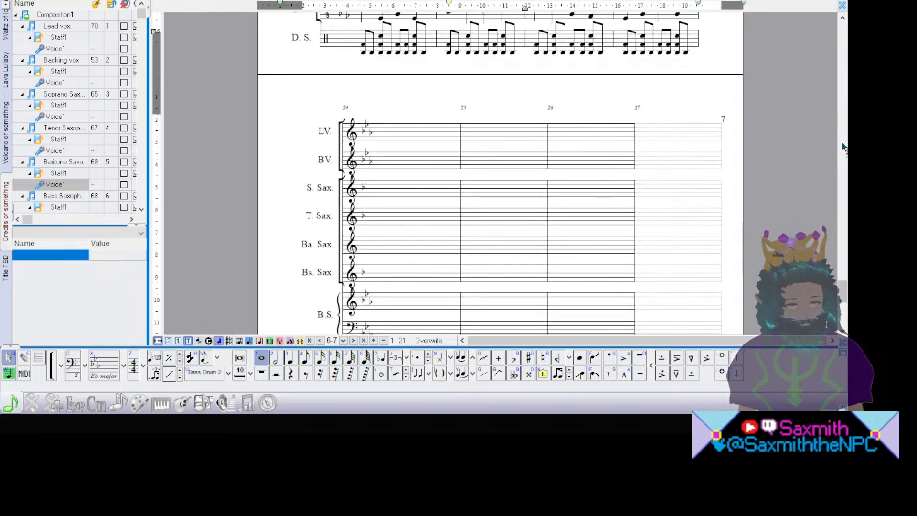
scroll(844, 147, down, 10)
scroll(844, 147, up, 9)
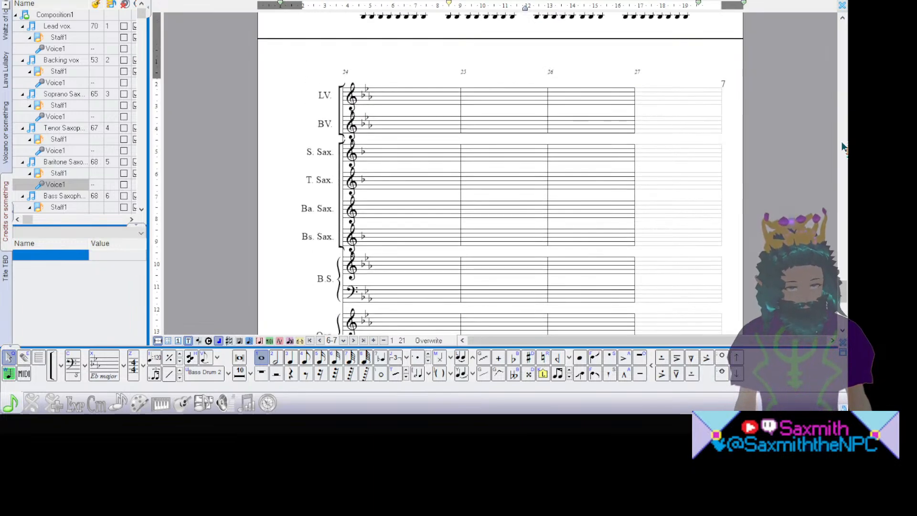
Step: Review the saxophone, brass and ukulele parts of measures 20 to 23 and the staves of the score's first pages
scroll(844, 137, up, 3)
scroll(844, 137, down, 10)
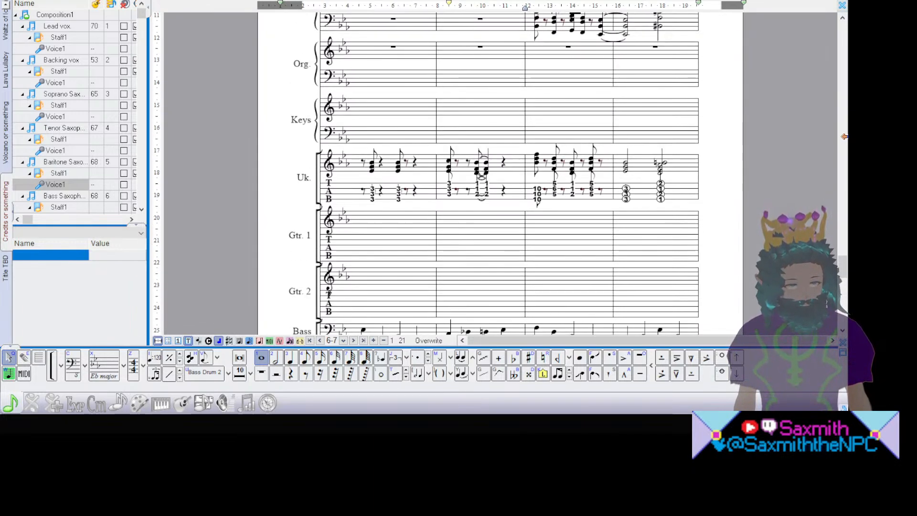
scroll(844, 139, up, 6)
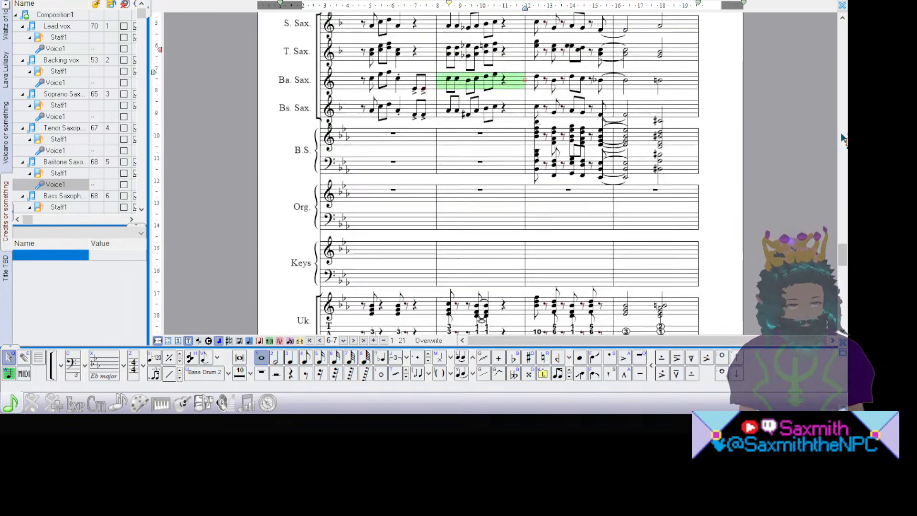
scroll(844, 139, down, 6)
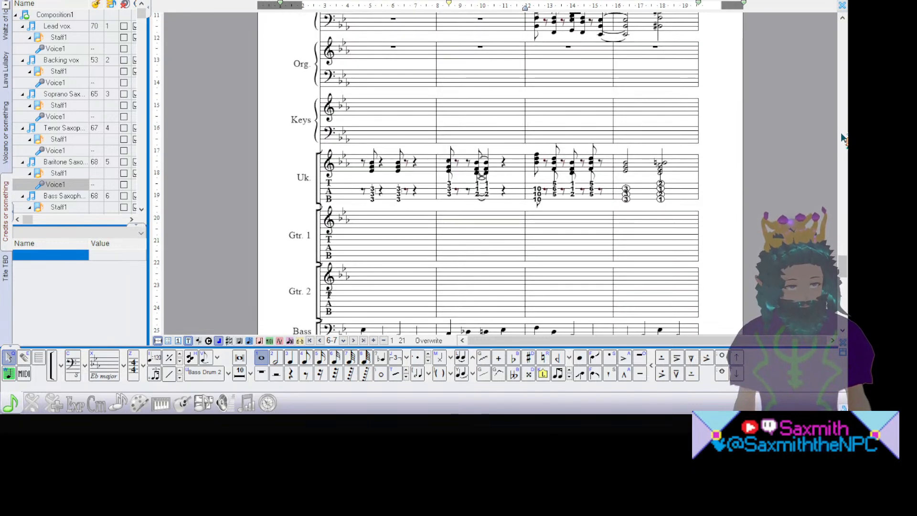
scroll(844, 138, up, 5)
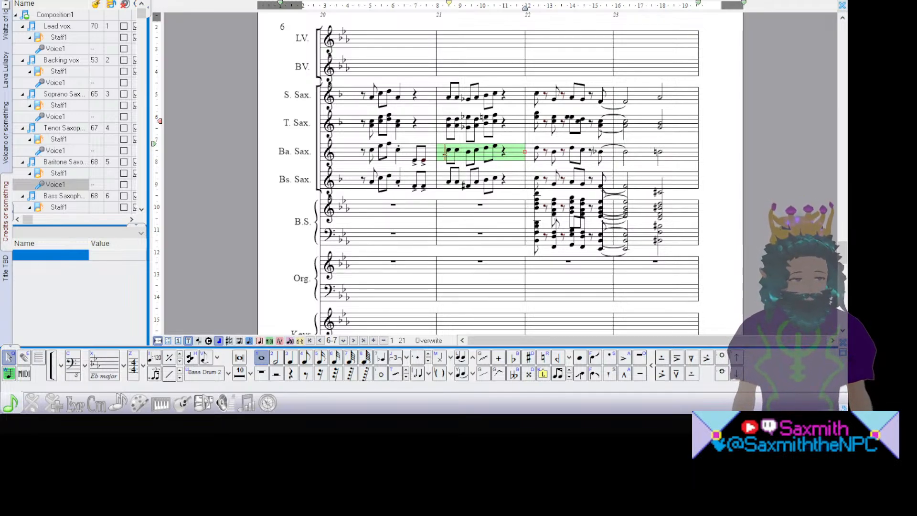
scroll(500, 173, up, 20)
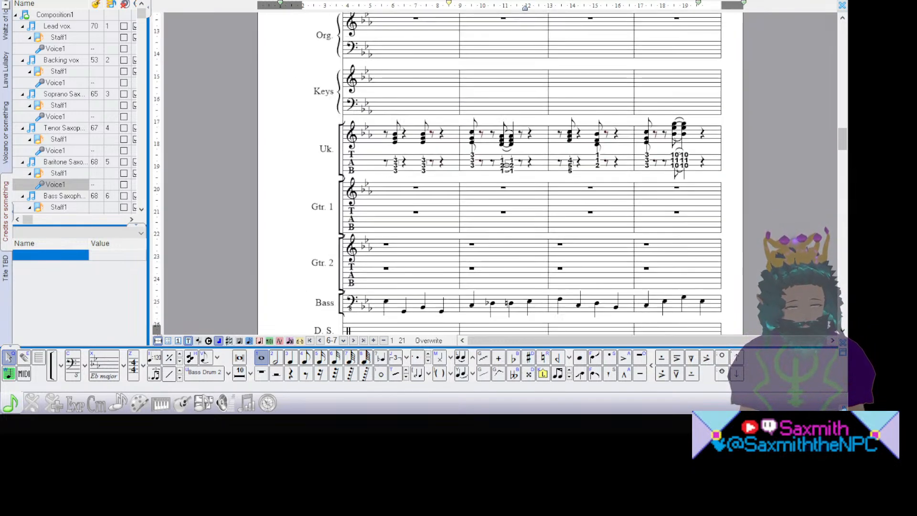
scroll(500, 173, up, 20)
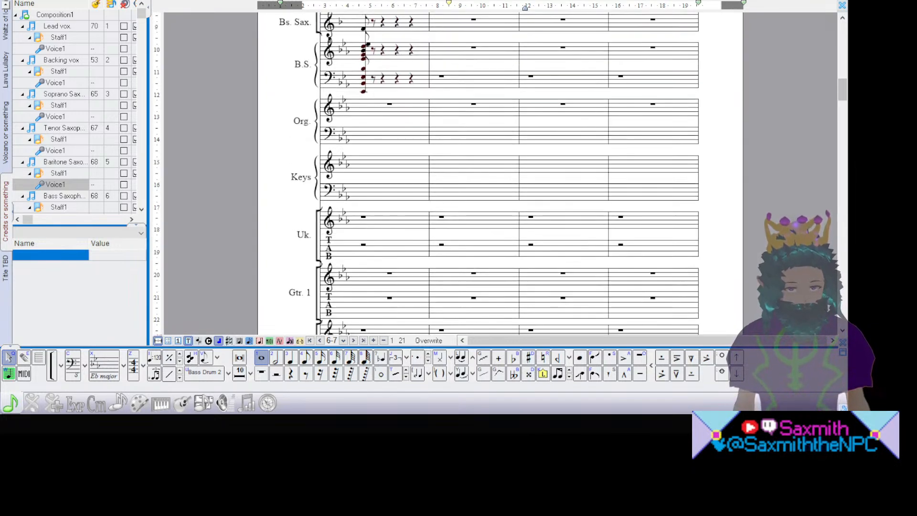
scroll(500, 174, up, 8)
scroll(500, 173, up, 4)
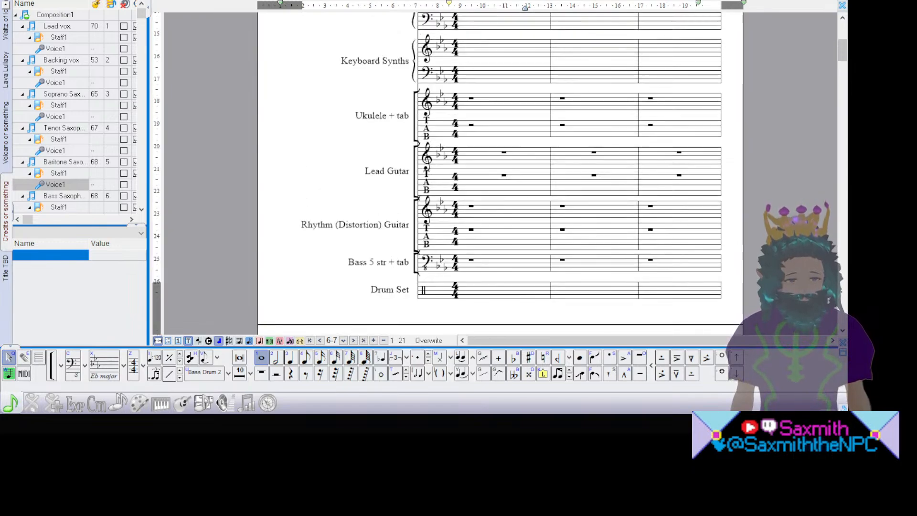
scroll(500, 173, up, 5)
scroll(500, 173, down, 15)
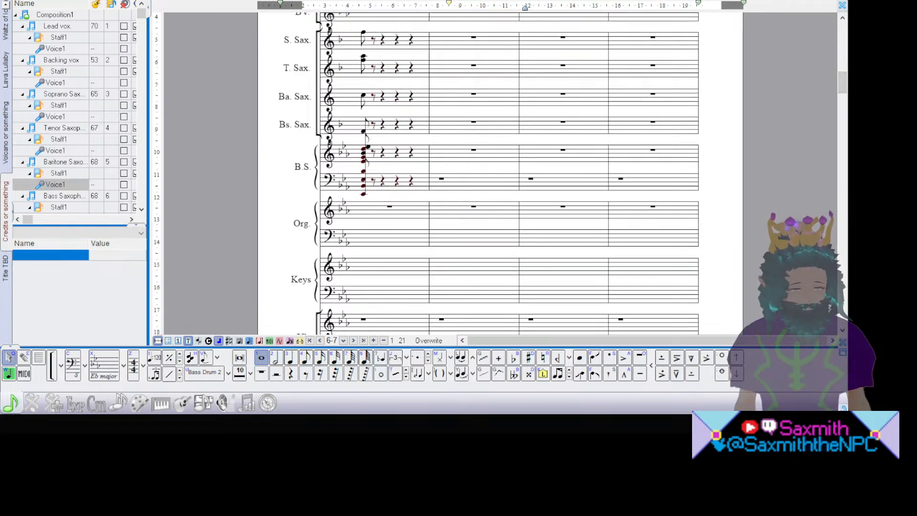
Step: Place the cursor in measure 4 of the tenor saxophone staff and look over the staves of measures 4 to 7
click(359, 67)
click(249, 0)
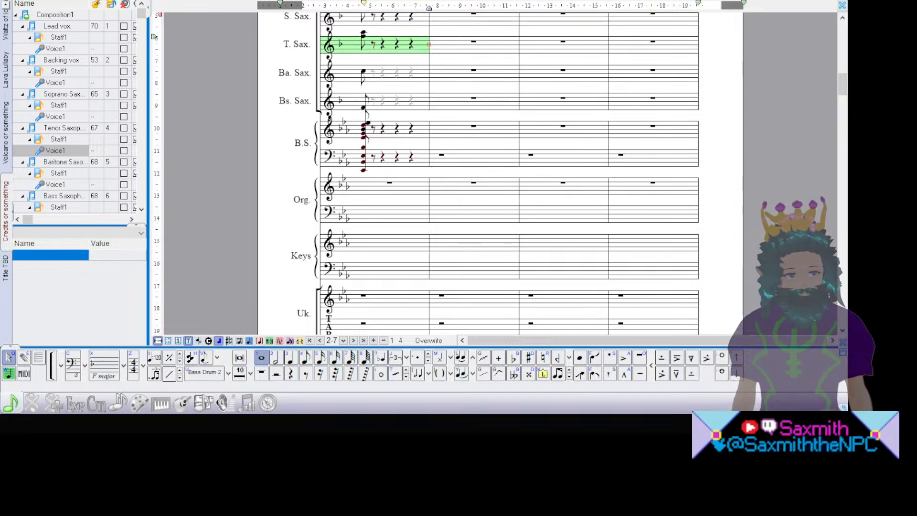
scroll(500, 174, up, 7)
scroll(500, 173, down, 4)
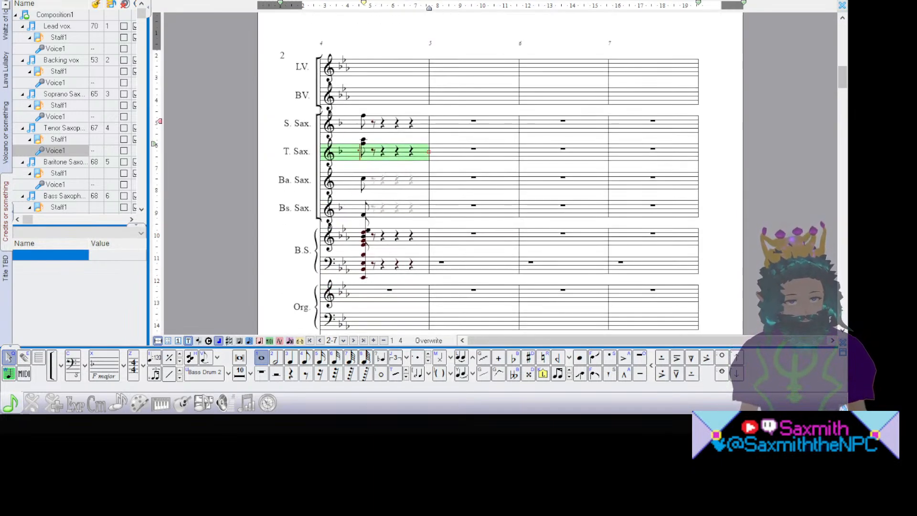
scroll(506, 173, down, 5)
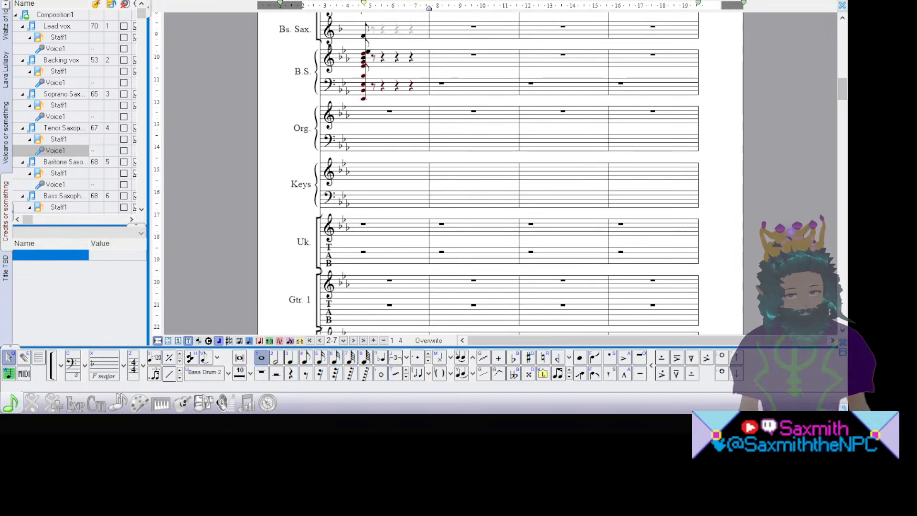
scroll(506, 173, down, 1)
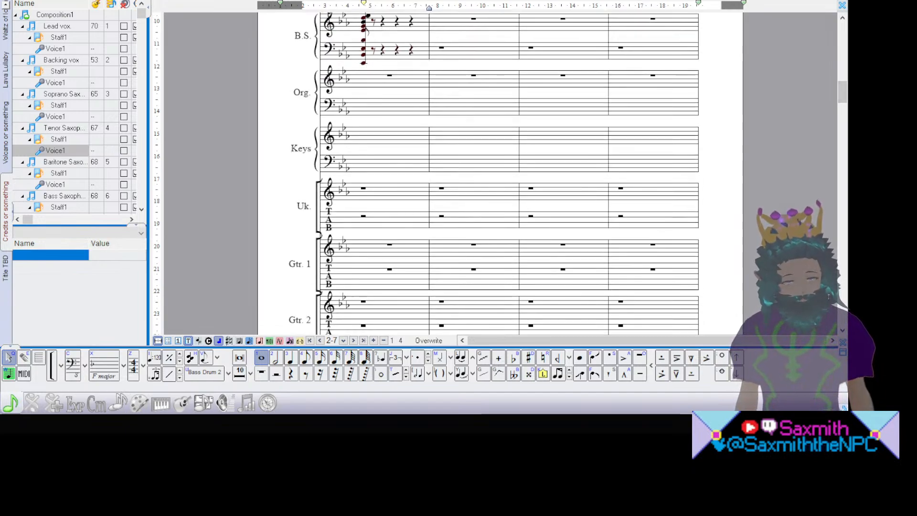
Step: Place the cursor in measure 4 of the organ, keyboard, ukulele and first guitar staves in turn
click(355, 82)
click(354, 139)
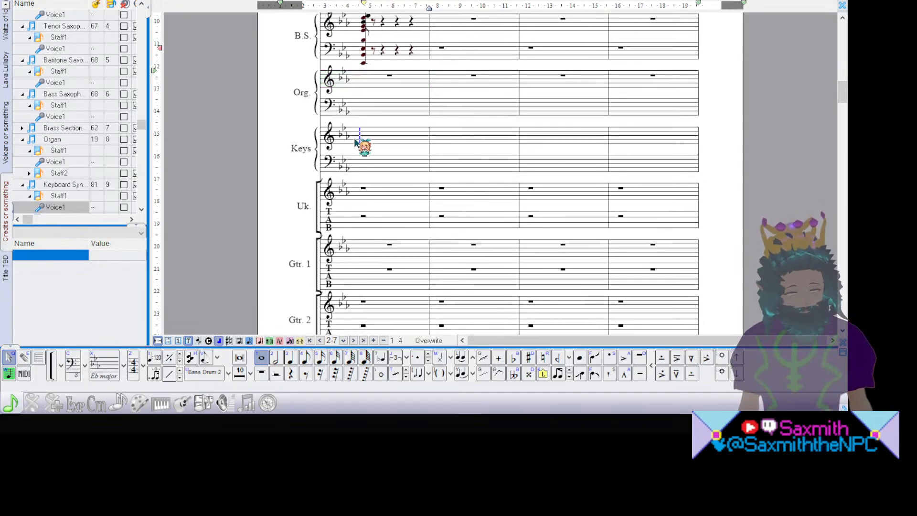
click(361, 199)
click(345, 246)
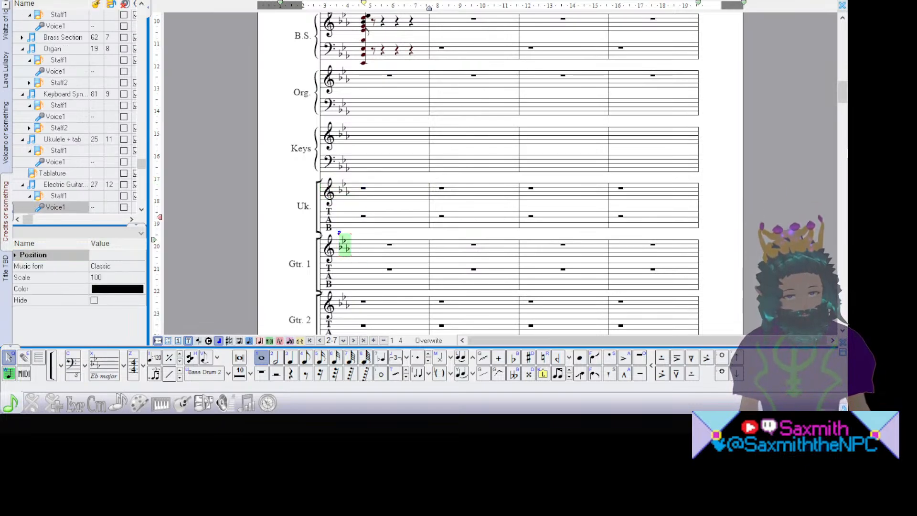
scroll(477, 174, down, 4)
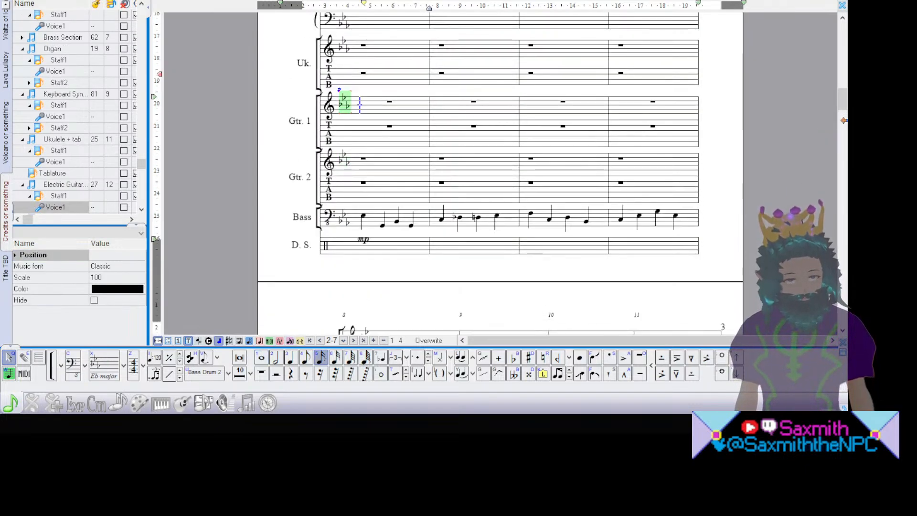
Step: Place the cursor in measure 1 of the organ's treble staff and compare the opening measures with measures 4 to 11
scroll(843, 121, up, 15)
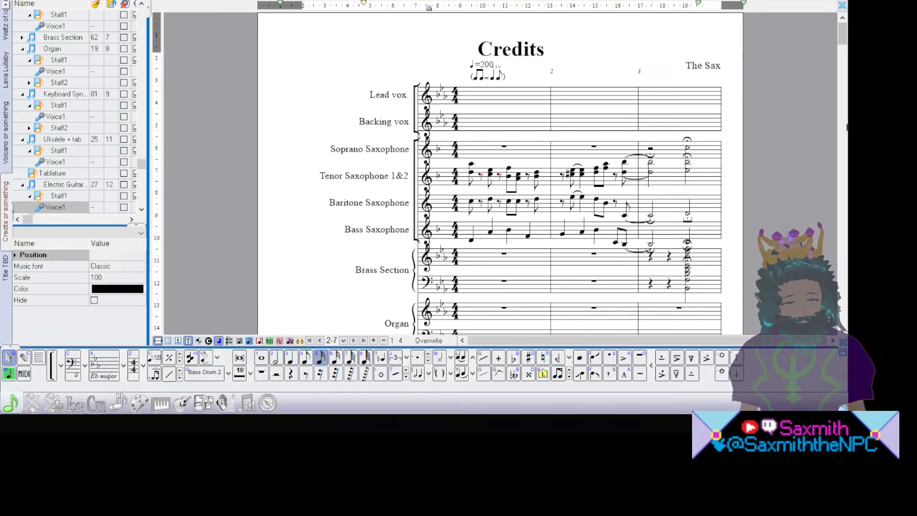
scroll(846, 128, down, 10)
scroll(847, 127, up, 7)
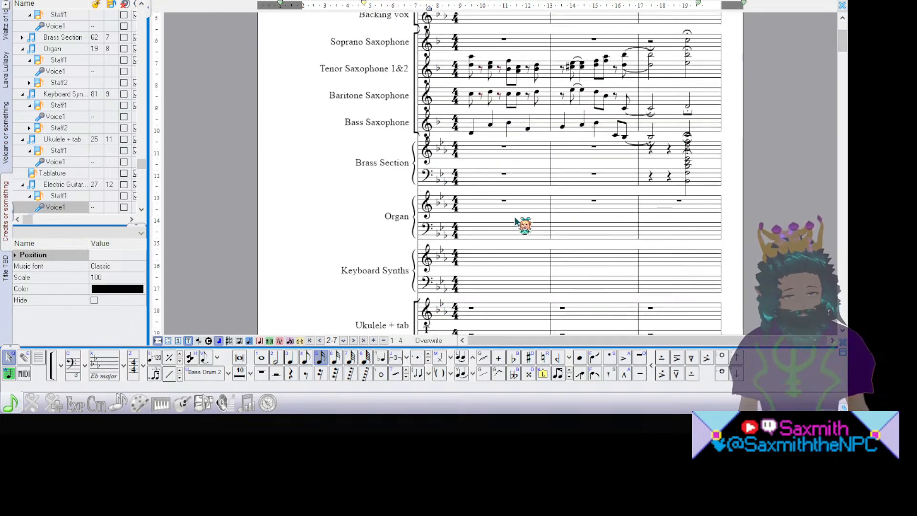
click(473, 206)
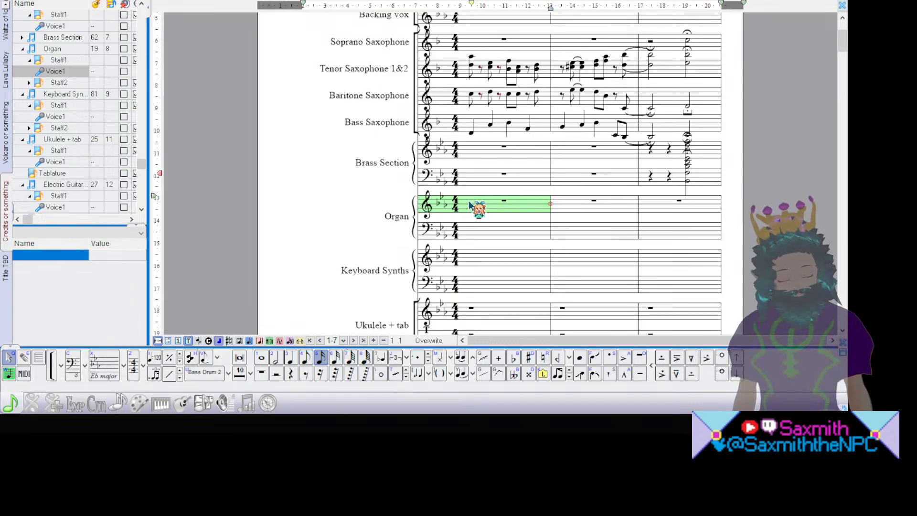
scroll(844, 150, up, 1)
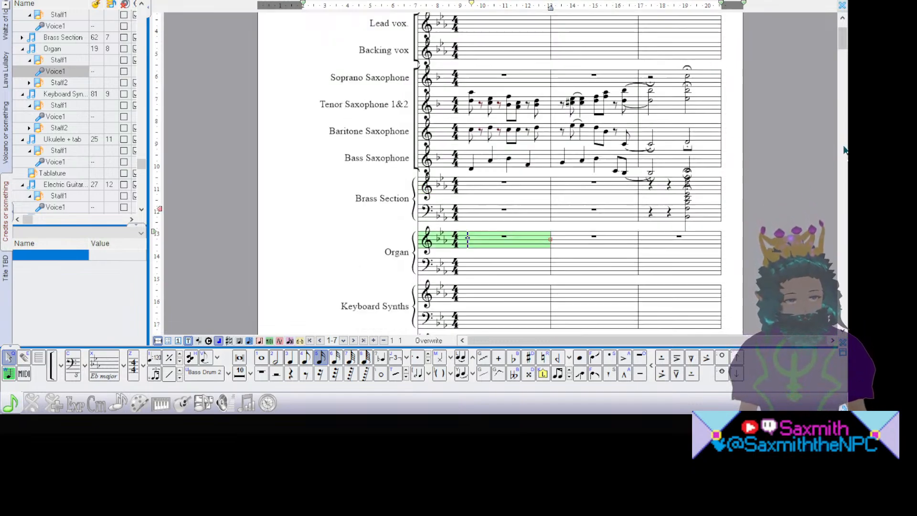
scroll(844, 150, up, 2)
scroll(844, 150, down, 20)
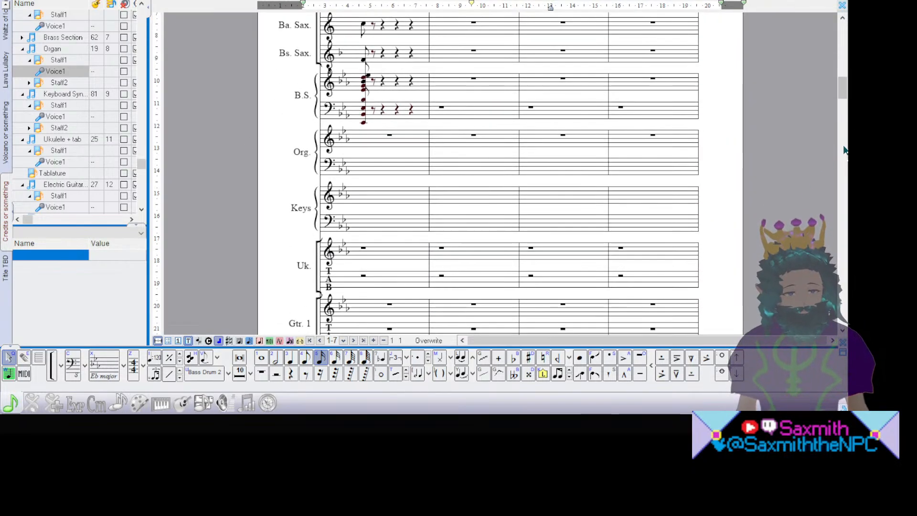
scroll(845, 150, up, 20)
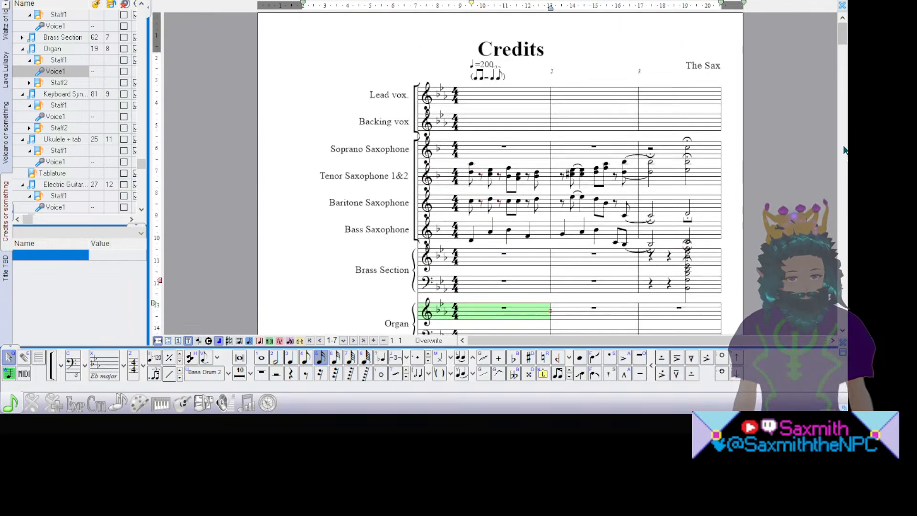
scroll(844, 150, down, 20)
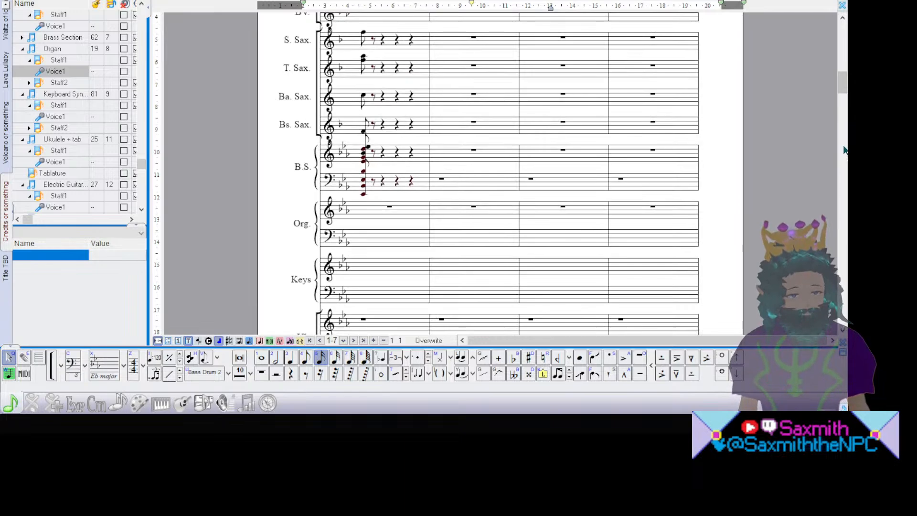
scroll(844, 150, up, 5)
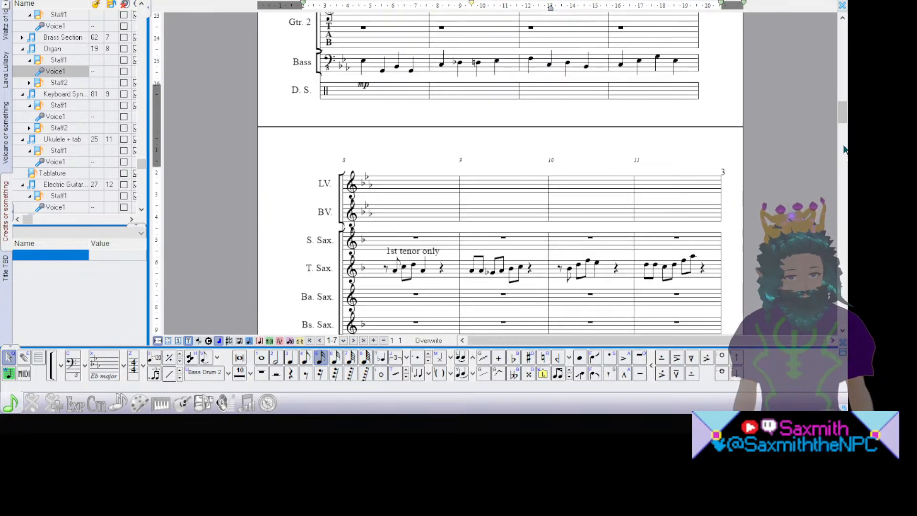
scroll(844, 150, down, 8)
scroll(845, 150, up, 10)
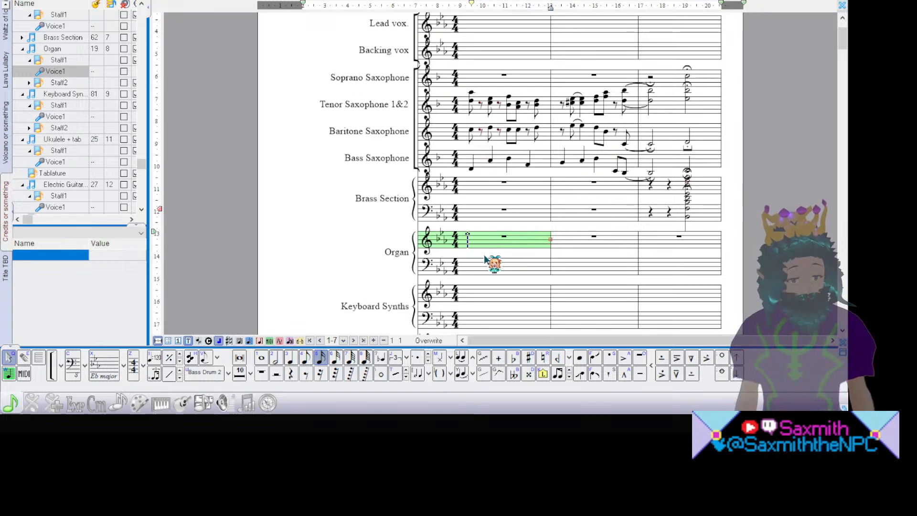
Step: Try the eighth notes E5 and D5 at the start of the organ's treble staff in measure 1, and delete them
key(e)
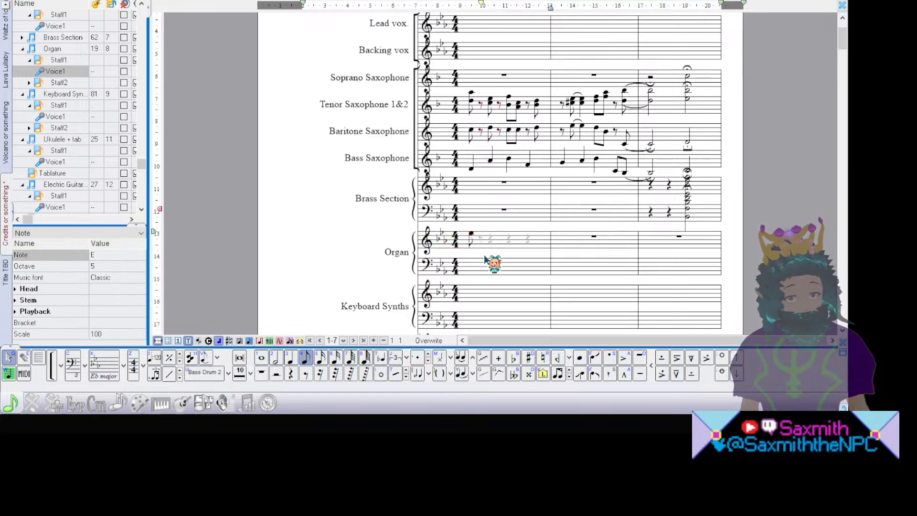
key(d)
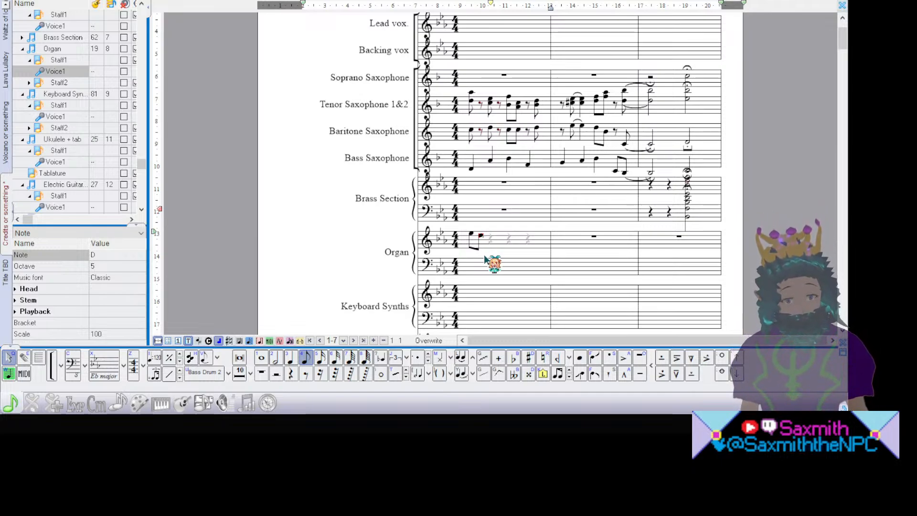
key(BackSpace)
key(BackSpace)
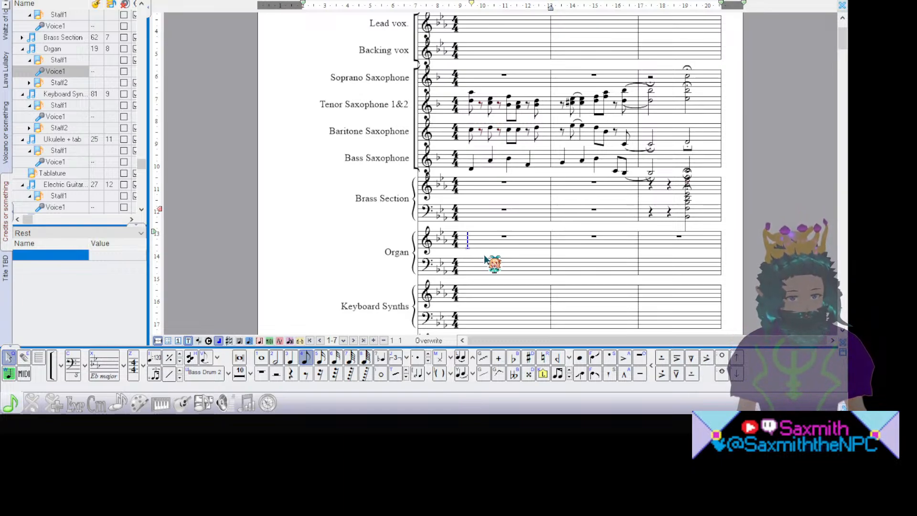
Step: Try an ascending eighth-note run from E4 to E5 in measure 1 of the organ's treble staff, and delete it
key(e)
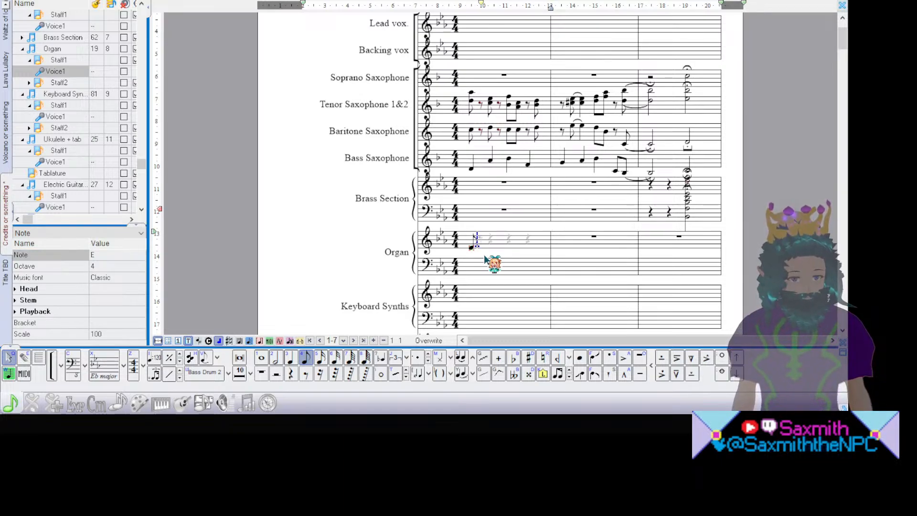
key(f)
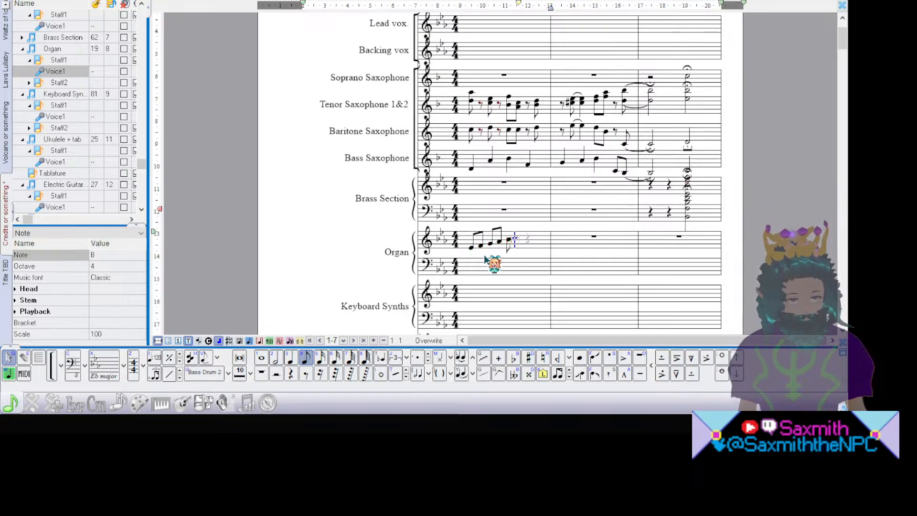
key(d)
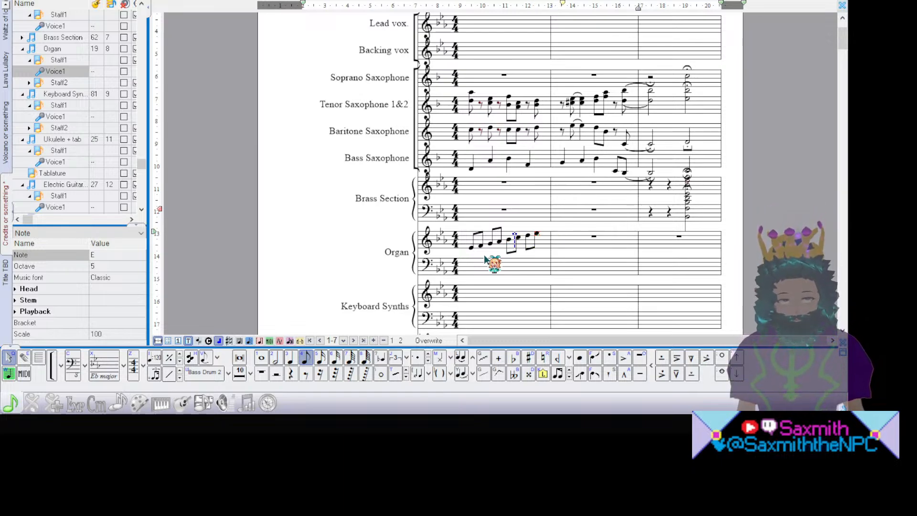
key(BackSpace)
key(BackSpace)
key(BackSpace)
key(BackSpace)
key(BackSpace)
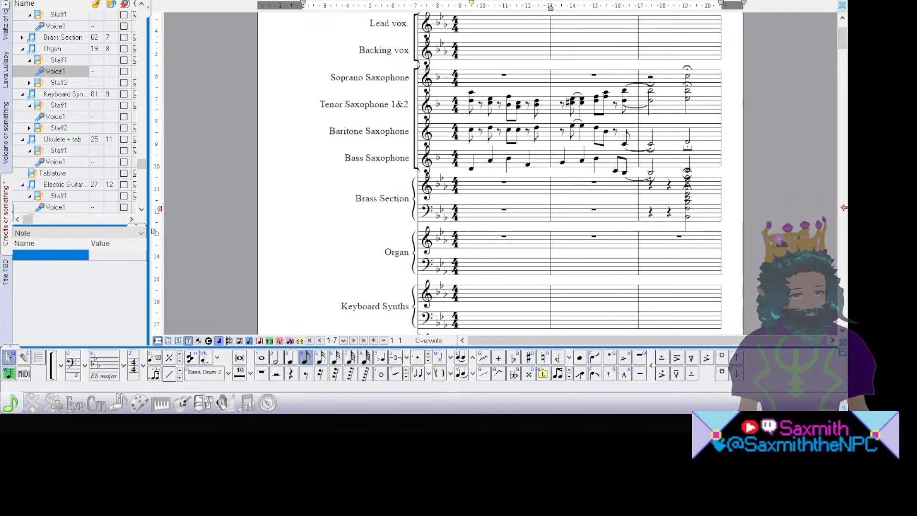
Step: Play the score from measure 1 of the bass saxophone staff through measure 11 and stop the playback
scroll(840, 223, up, 3)
scroll(840, 222, down, 3)
scroll(840, 222, down, 5)
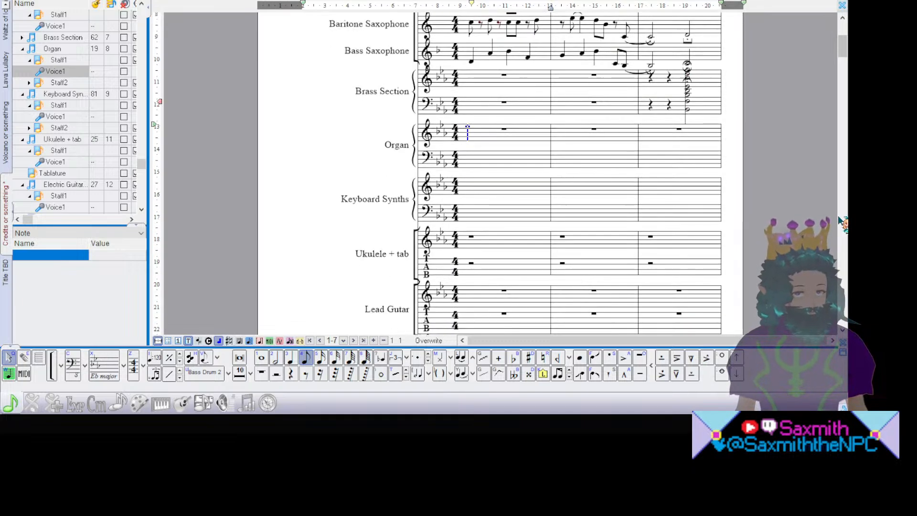
scroll(841, 222, up, 8)
click(467, 238)
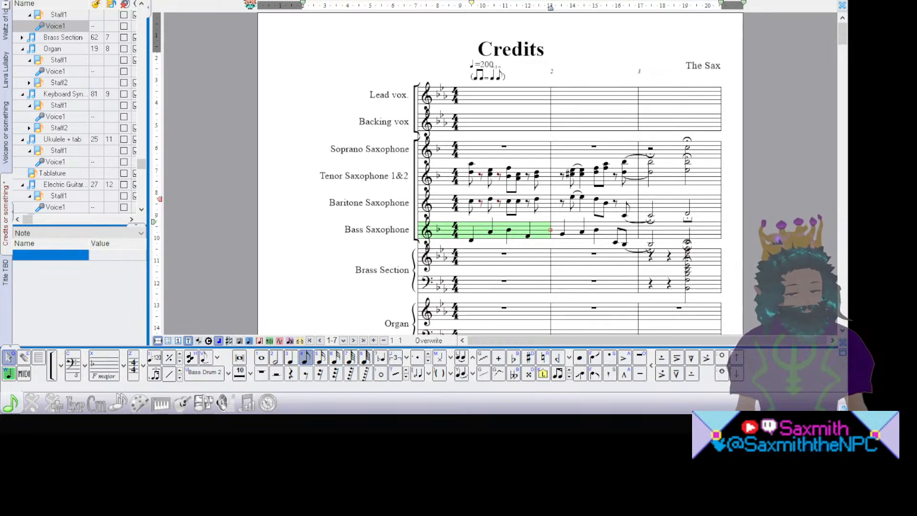
key(space)
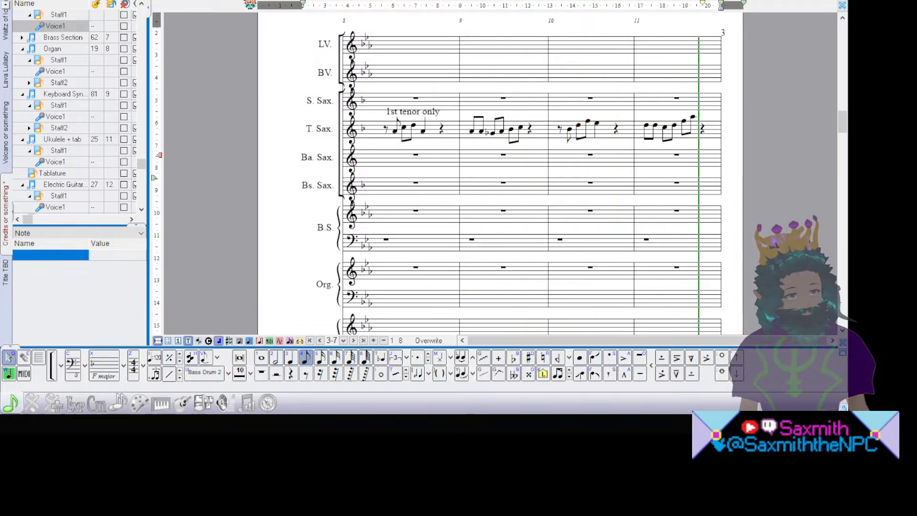
click(263, 0)
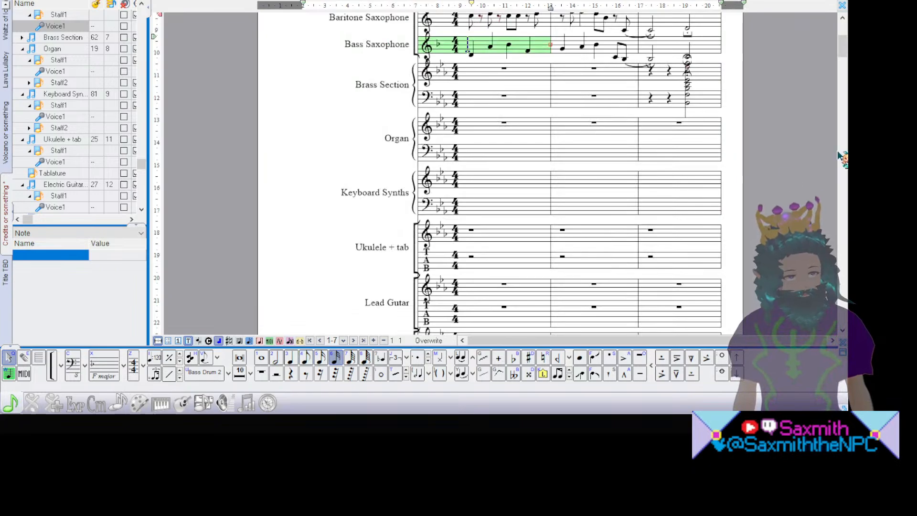
Step: Check the pitches of the individual bass notes in measure 6 of the bass staff
scroll(844, 147, down, 10)
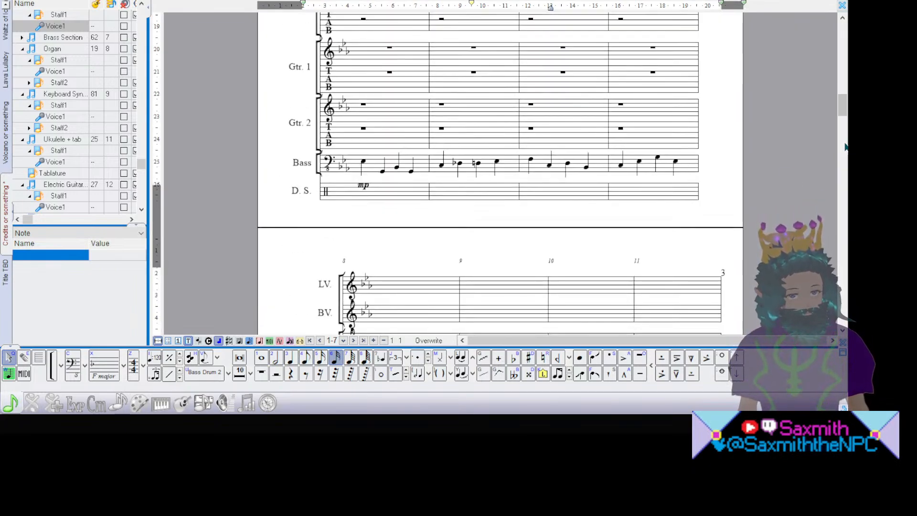
scroll(844, 146, down, 1)
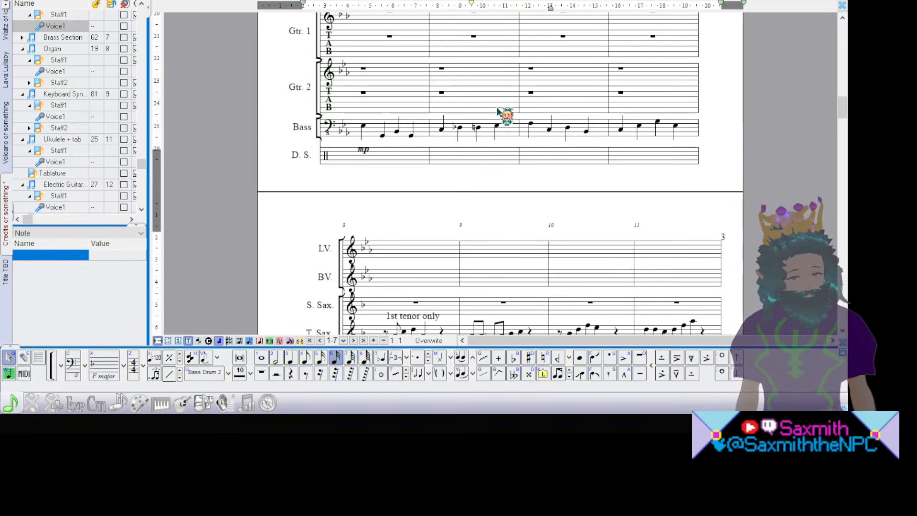
click(531, 123)
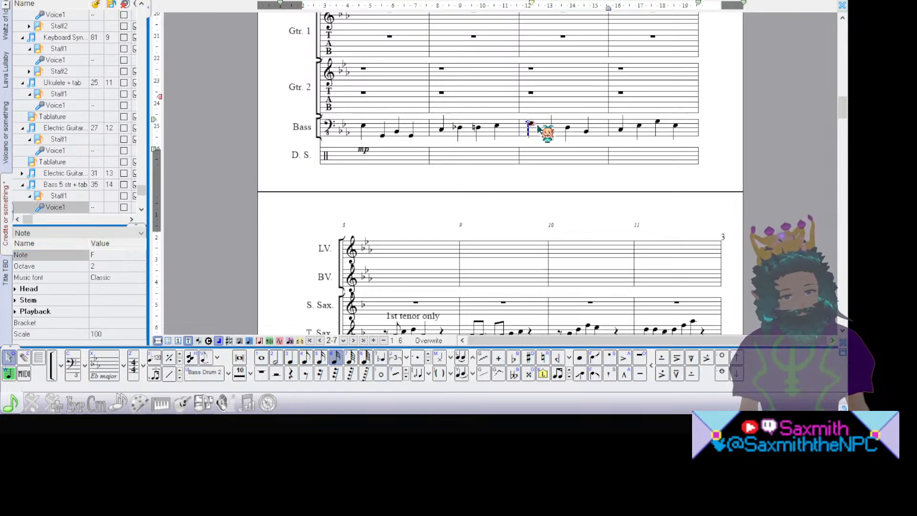
click(549, 129)
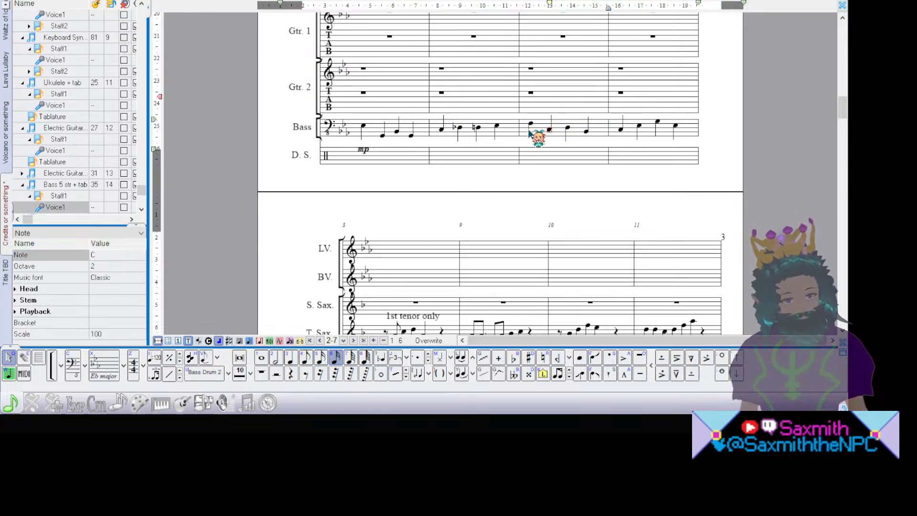
click(549, 129)
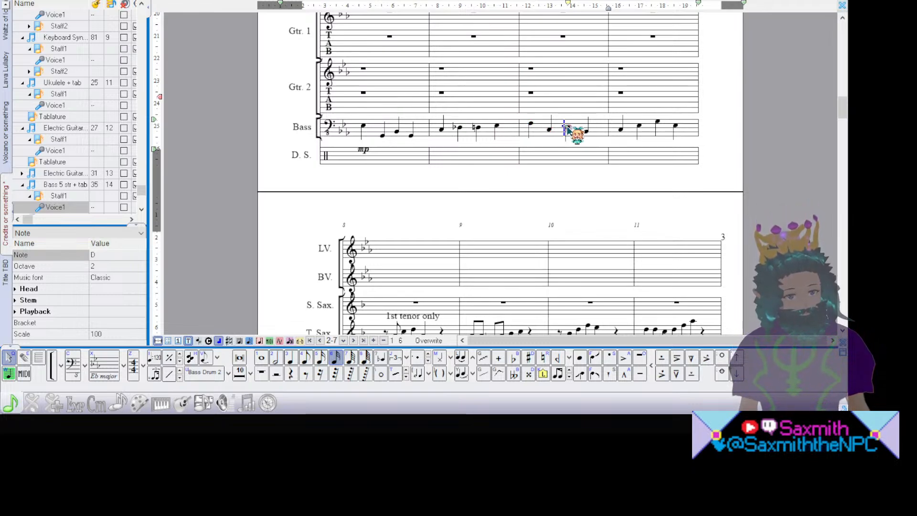
click(567, 127)
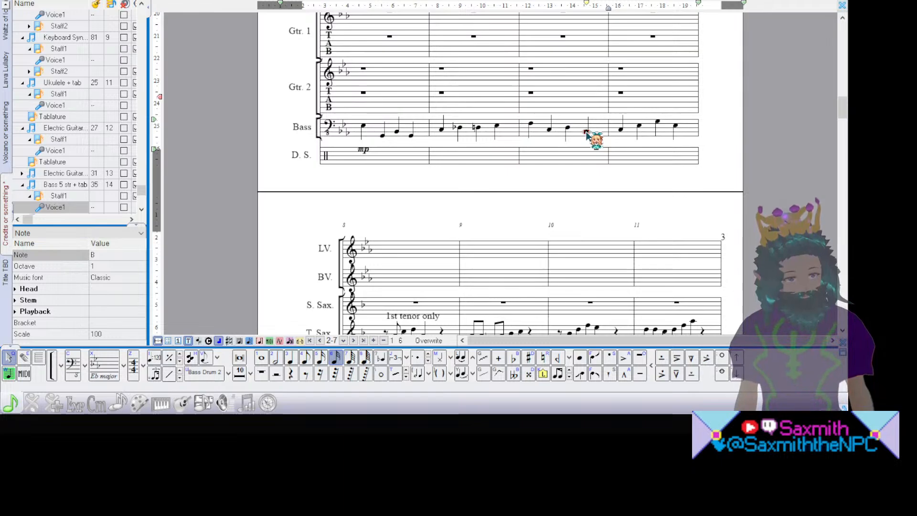
Step: Check the pitches of the bass notes in measure 7, going over the measure repeatedly
click(620, 129)
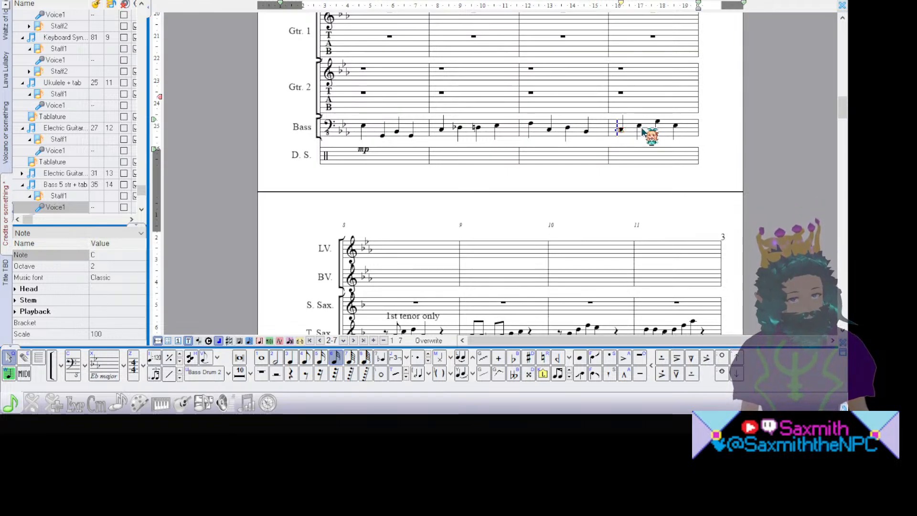
click(657, 122)
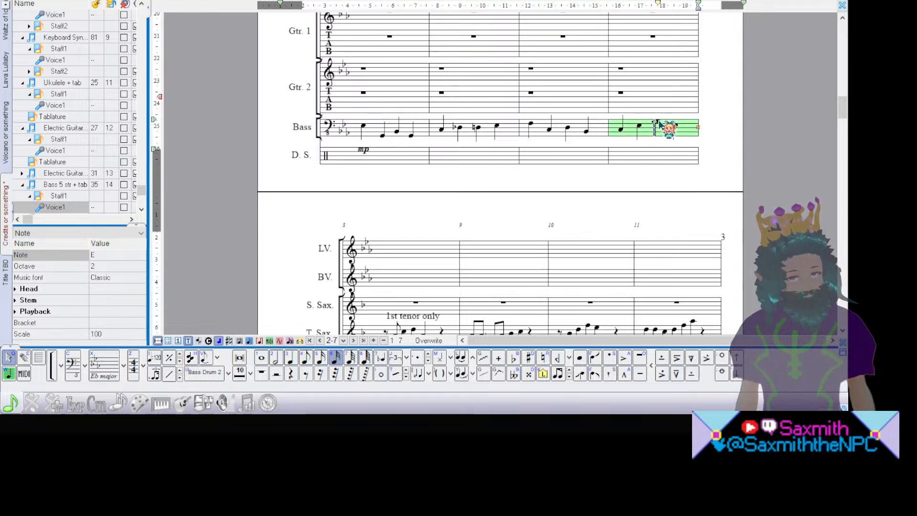
click(675, 126)
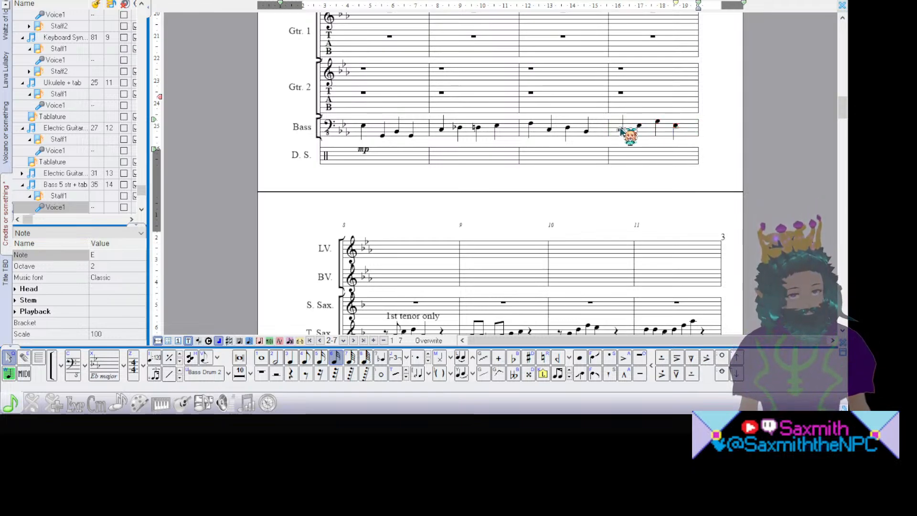
click(638, 127)
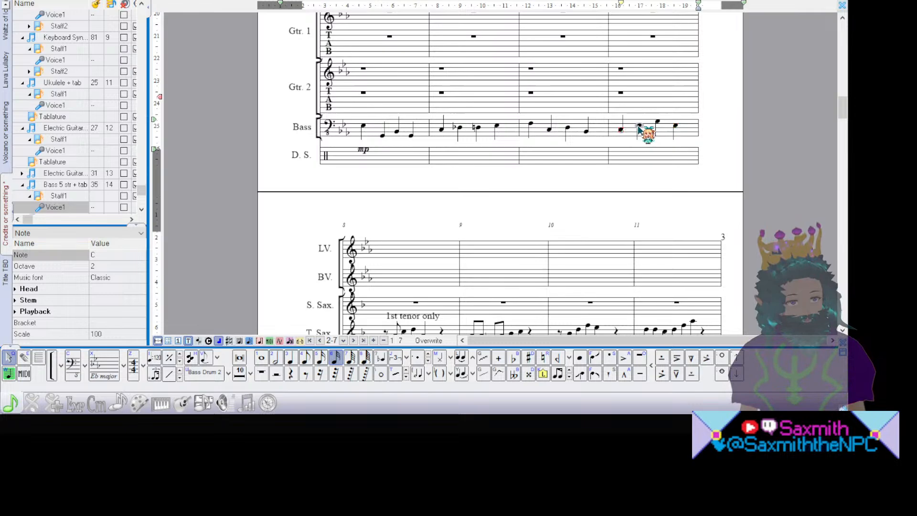
click(675, 127)
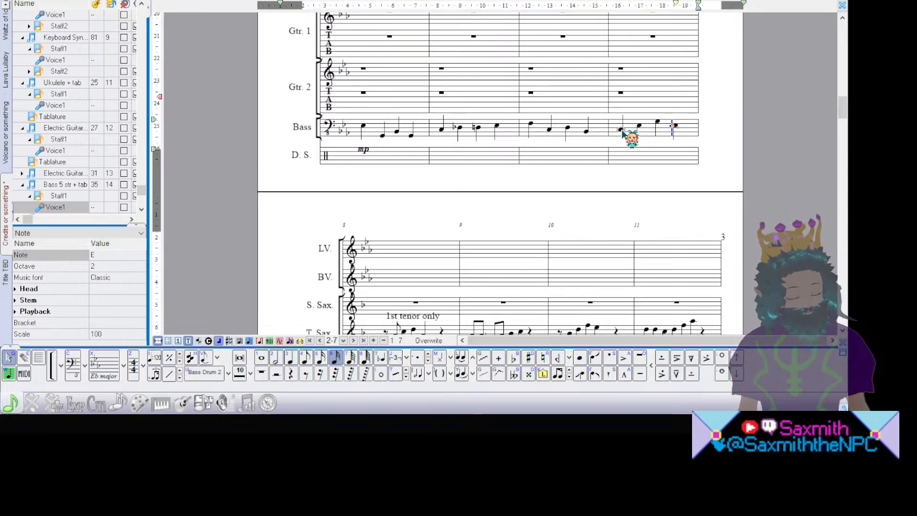
click(621, 130)
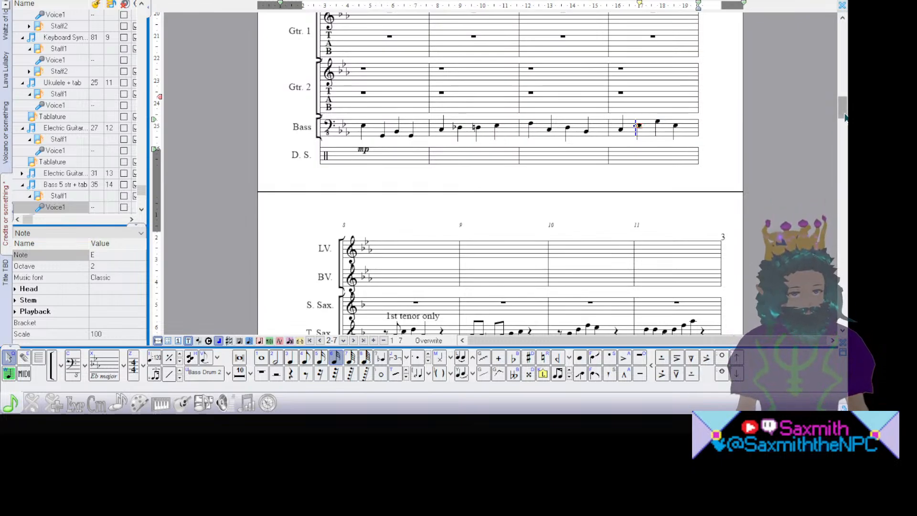
Step: Play the score from measure 4 of the bass staff into measure 16 and stop the playback
scroll(844, 117, down, 10)
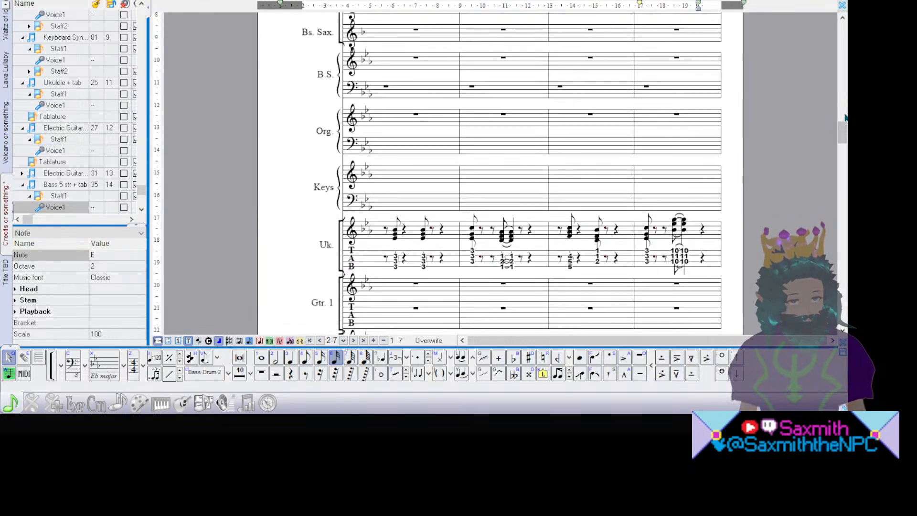
scroll(845, 117, up, 5)
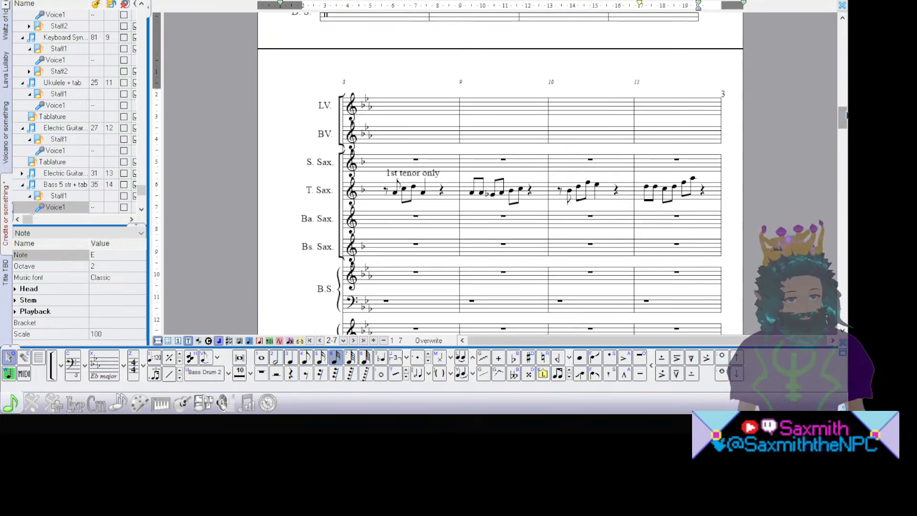
scroll(844, 118, up, 5)
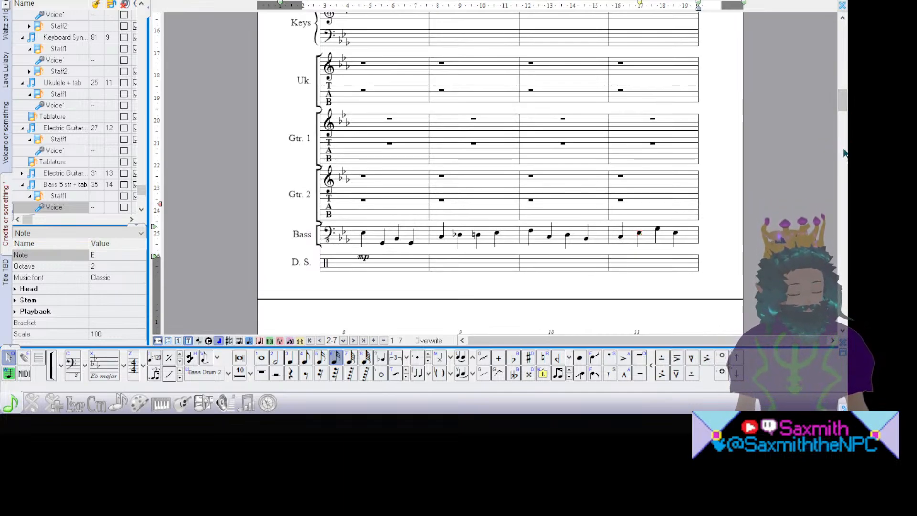
click(364, 241)
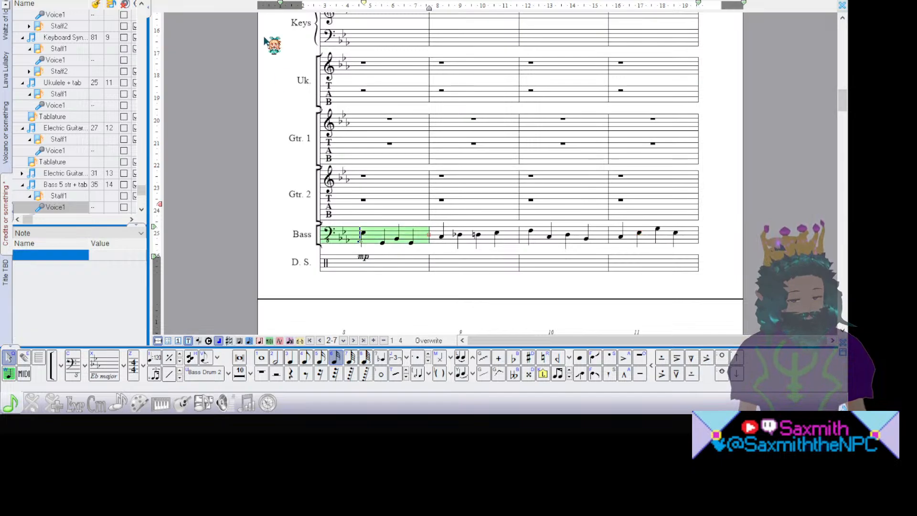
key(space)
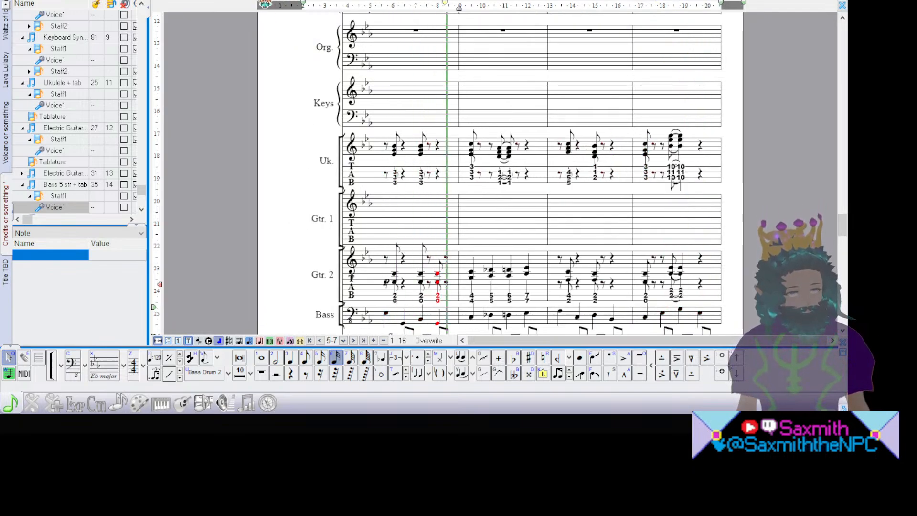
click(259, 0)
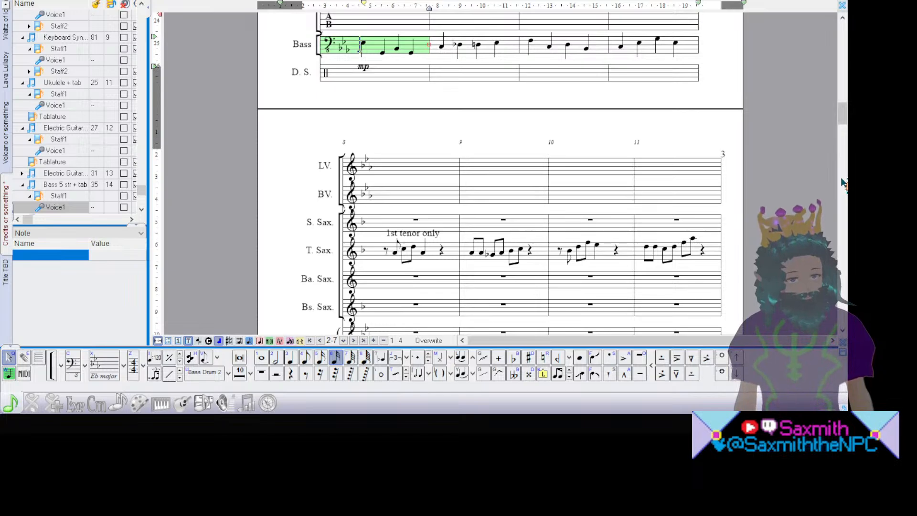
Step: Select measure 11 of the bass staff and compare it with the parts in measures 12 to 15
scroll(841, 183, up, 5)
scroll(842, 183, down, 8)
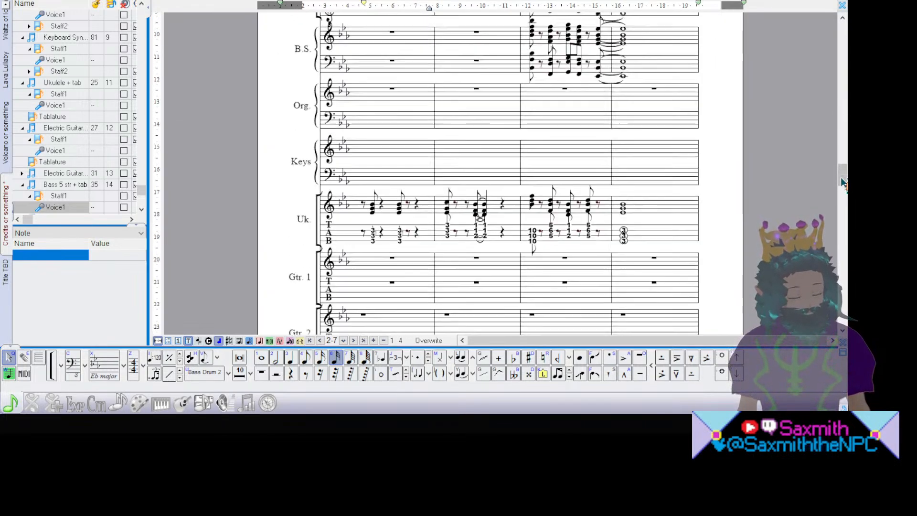
scroll(842, 183, up, 10)
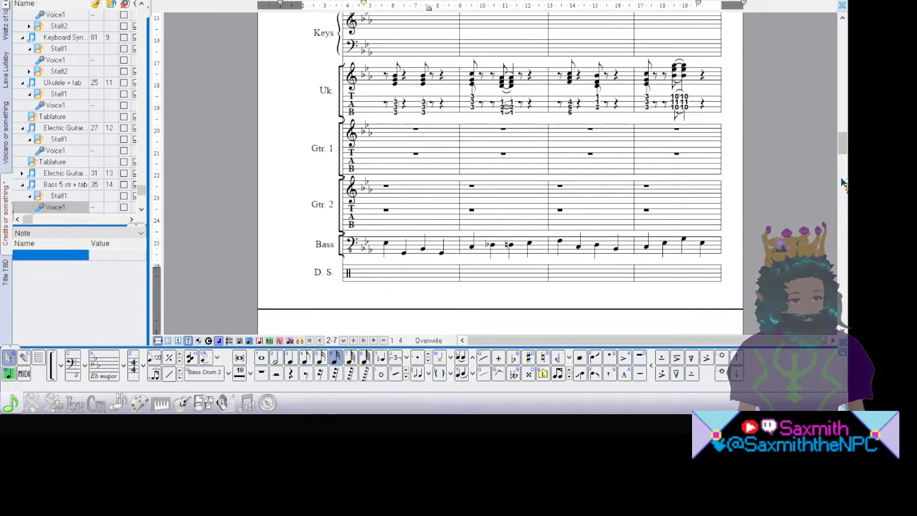
click(647, 247)
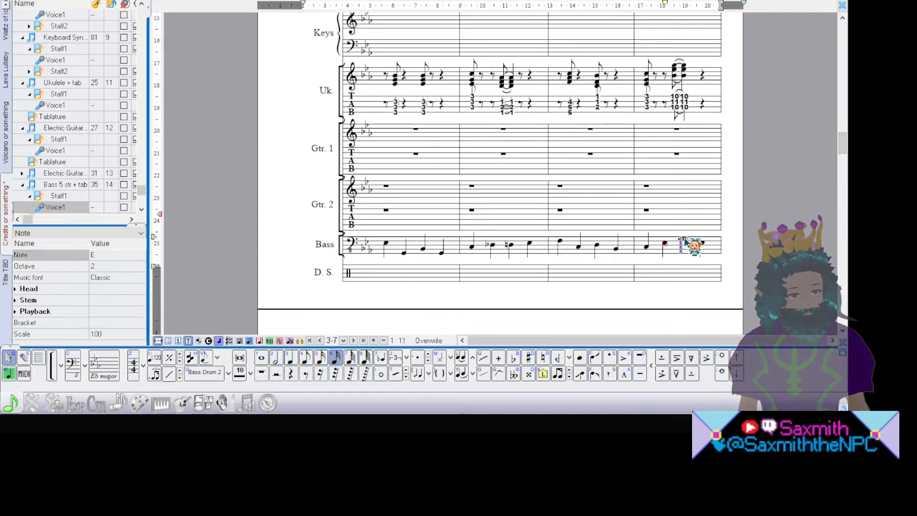
double_click(638, 246)
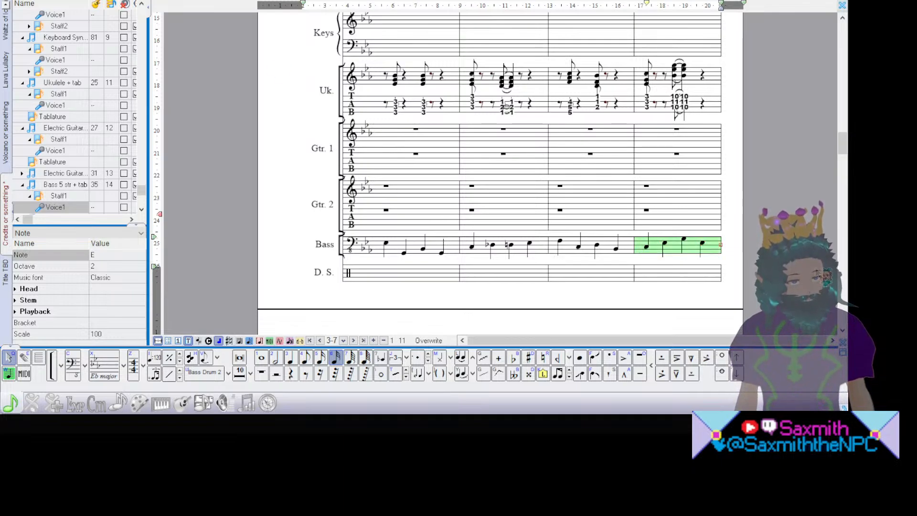
scroll(842, 265, down, 5)
scroll(842, 265, up, 5)
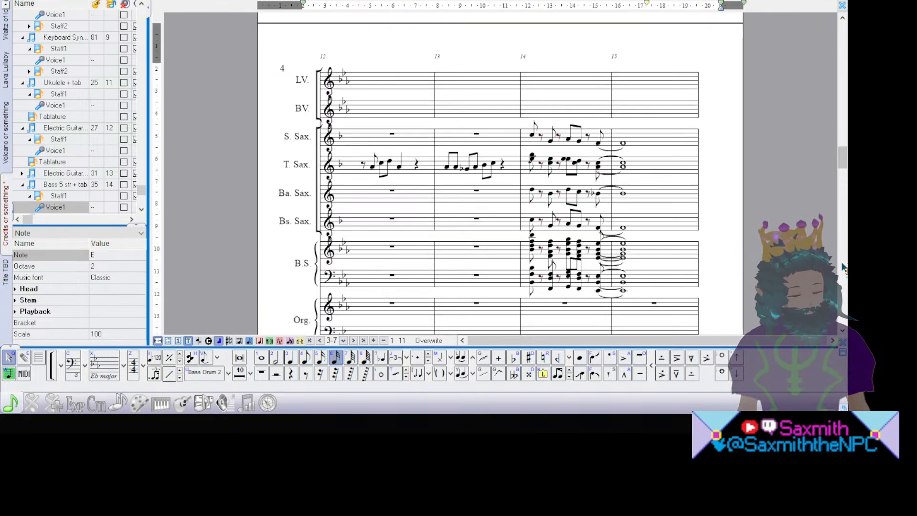
scroll(844, 267, up, 3)
scroll(844, 267, down, 7)
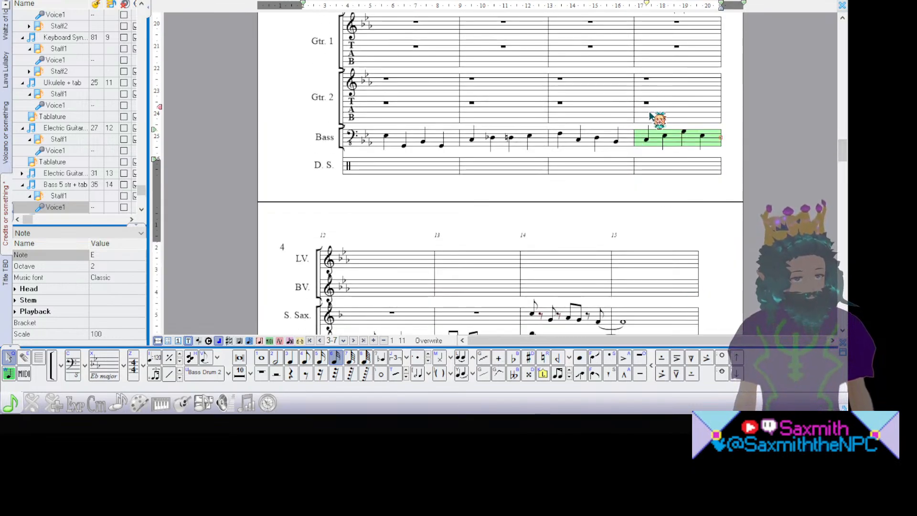
Step: Check the individual bass notes in measure 11 from first to last and reselect the measure
click(655, 139)
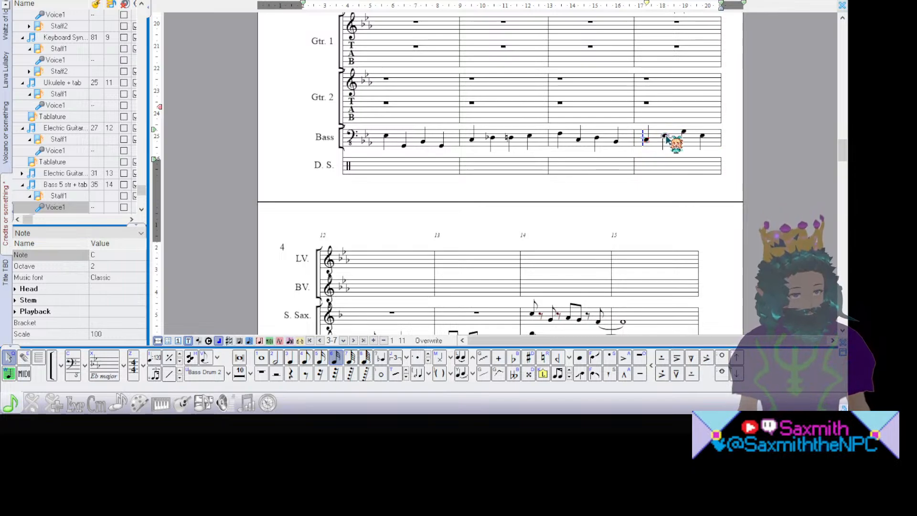
click(683, 132)
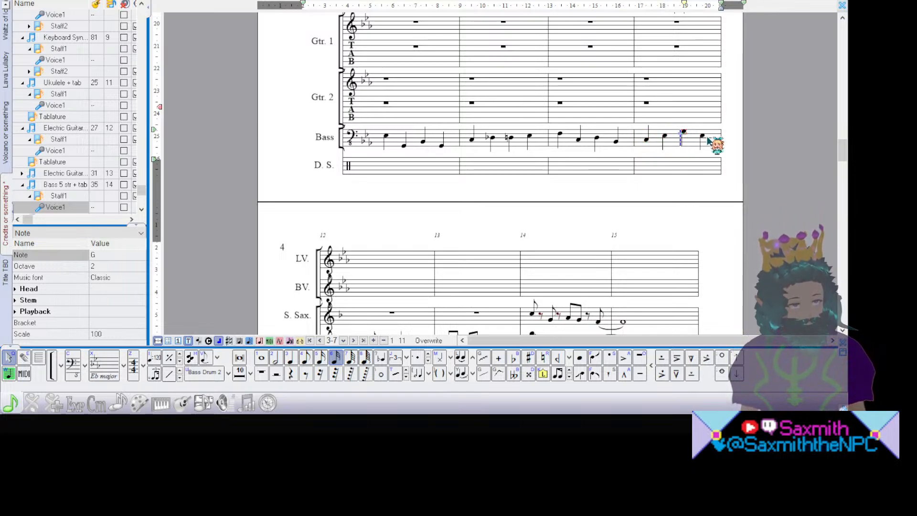
click(701, 137)
click(639, 142)
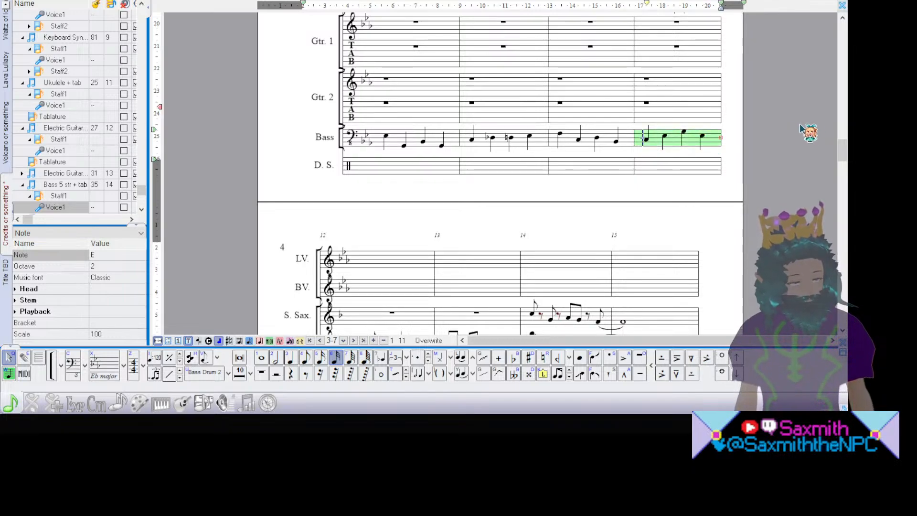
scroll(847, 147, up, 5)
scroll(846, 147, down, 3)
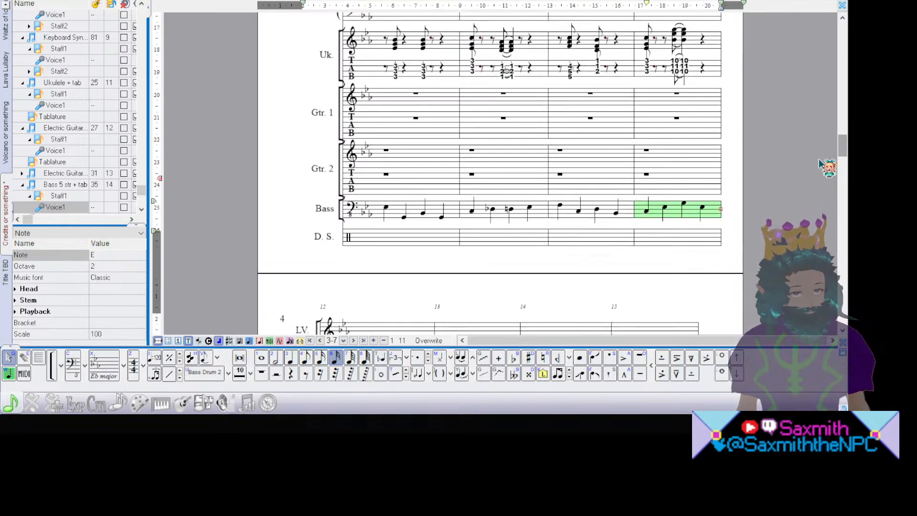
click(655, 213)
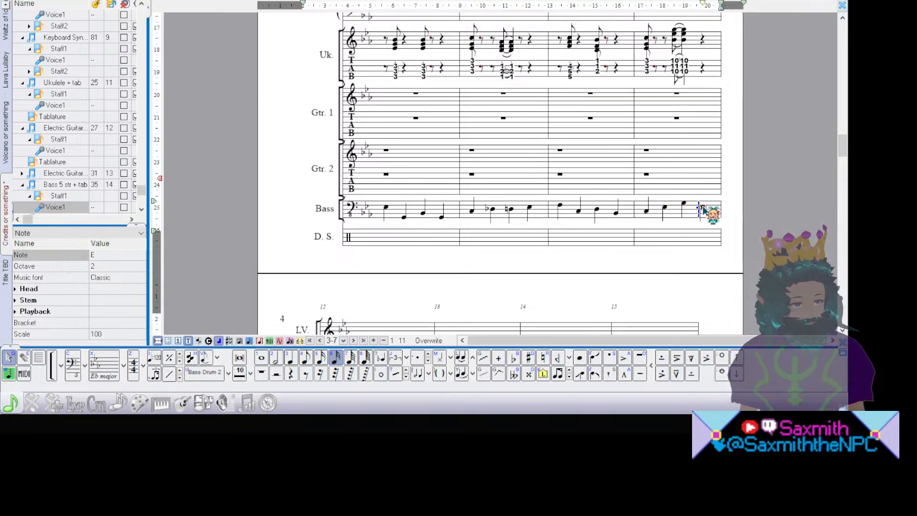
click(639, 213)
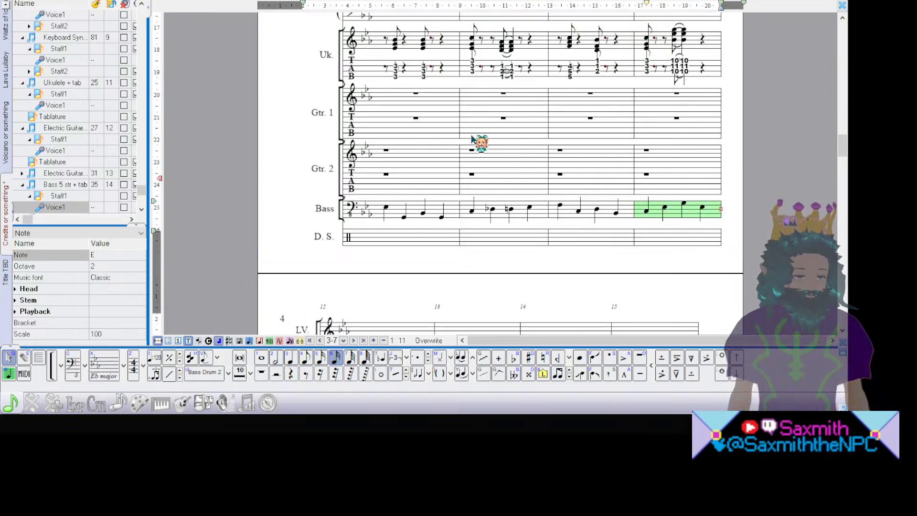
Step: Compare the ukulele, bass and horn parts of measures 8 to 11 with those of measures 12 to 15
drag(840, 149, 840, 198)
scroll(841, 201, up, 10)
scroll(840, 200, down, 8)
scroll(841, 201, up, 8)
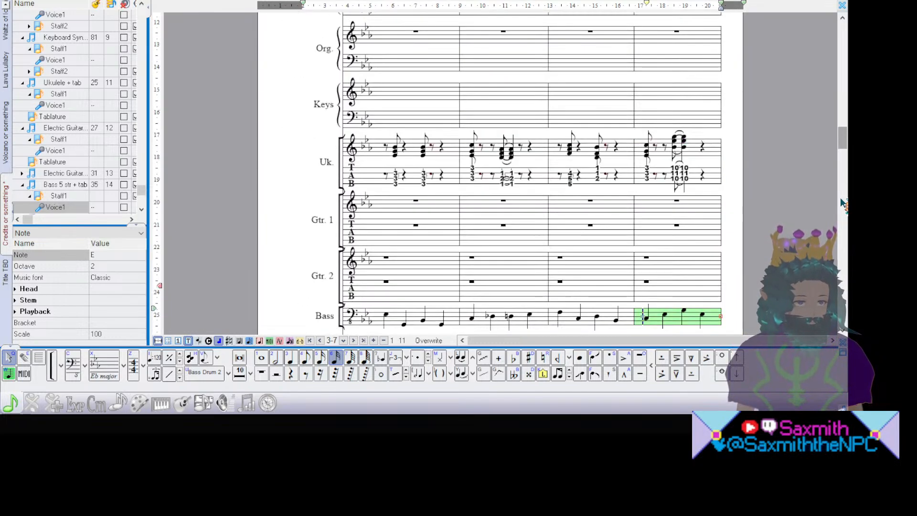
scroll(841, 203, down, 6)
scroll(842, 203, up, 10)
scroll(841, 202, down, 10)
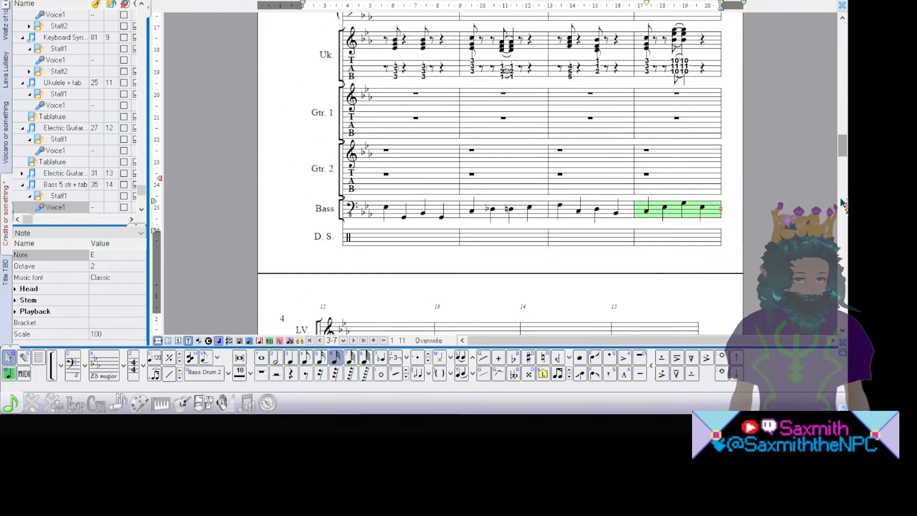
scroll(842, 203, up, 2)
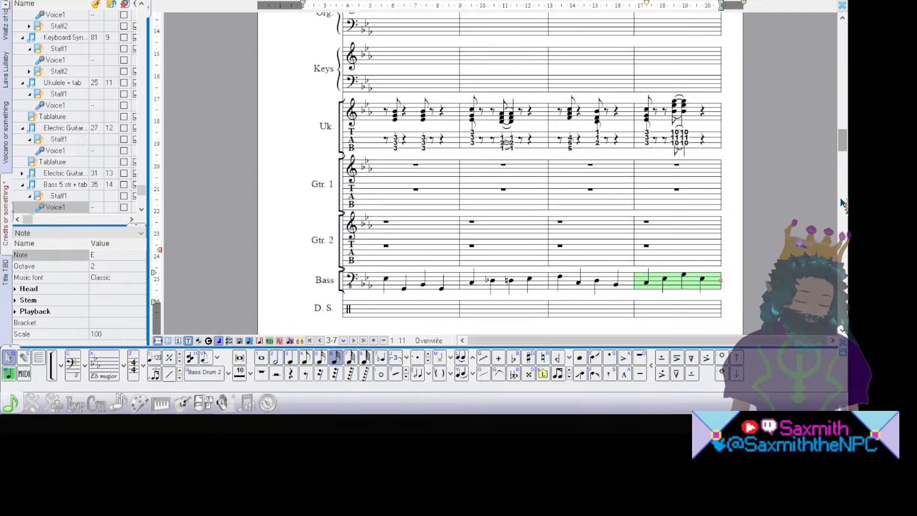
scroll(842, 203, down, 10)
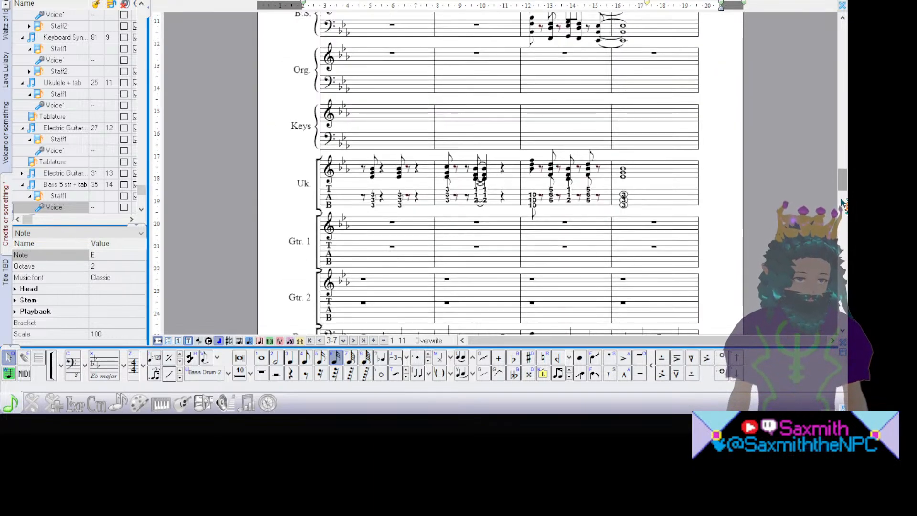
scroll(842, 203, up, 20)
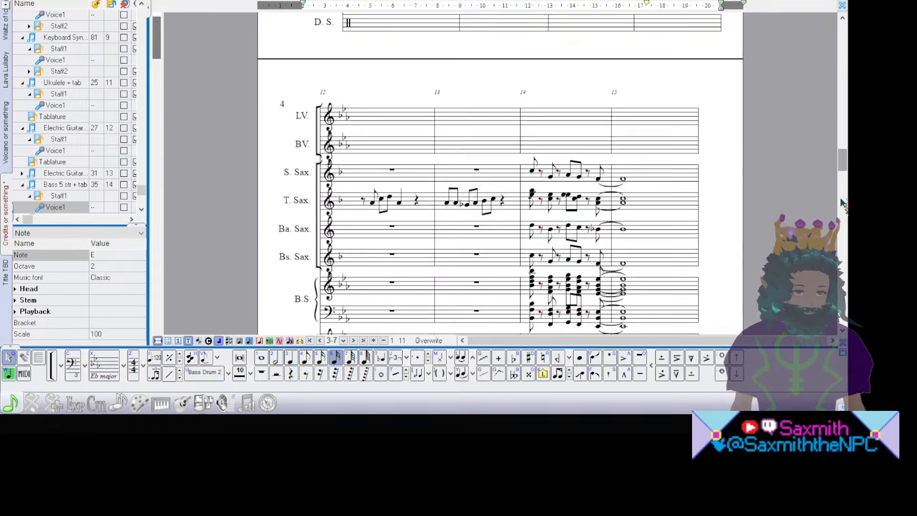
Step: Play the score from measure 8 of the ukulele staff into measure 25 and stop the playback
scroll(840, 202, up, 10)
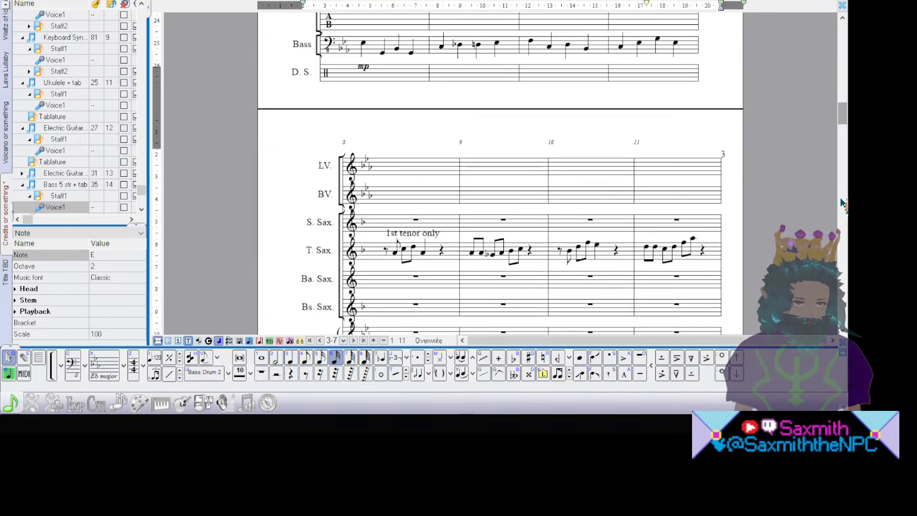
scroll(841, 202, down, 5)
scroll(841, 201, up, 3)
scroll(840, 201, down, 5)
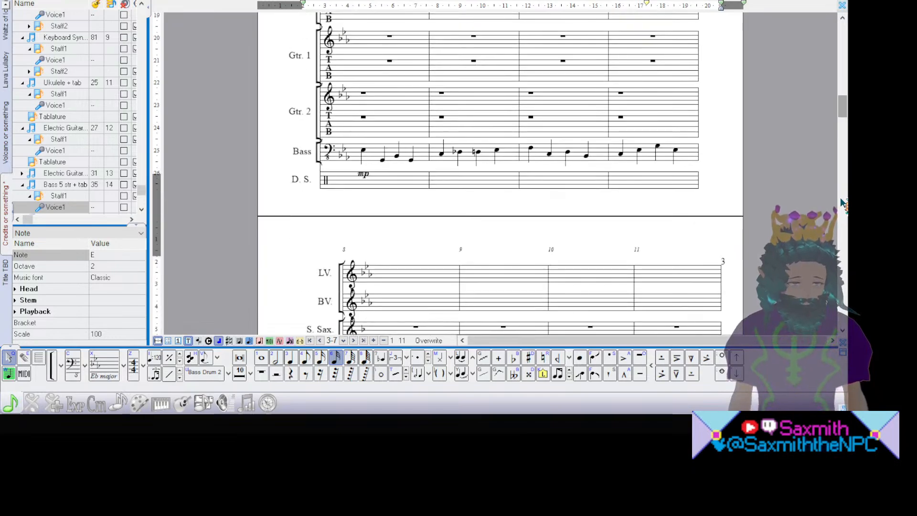
scroll(841, 202, up, 6)
scroll(841, 203, up, 2)
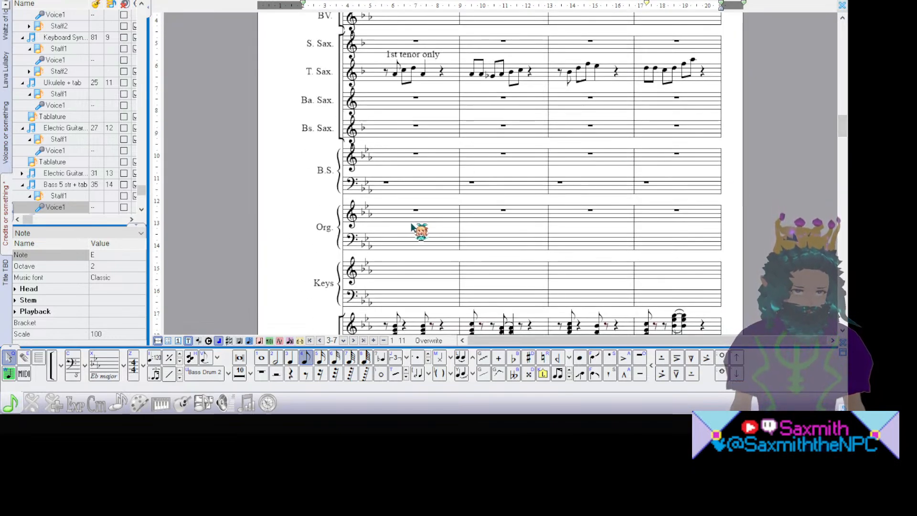
click(380, 325)
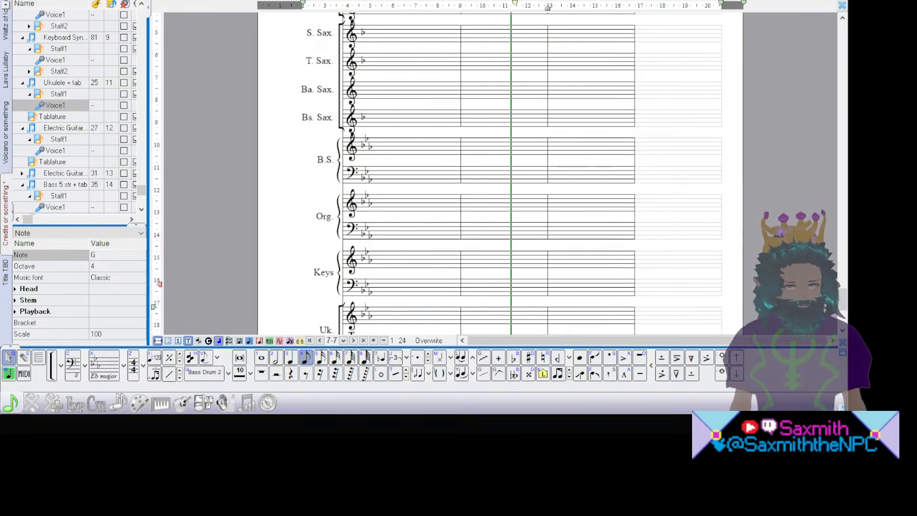
click(265, 1)
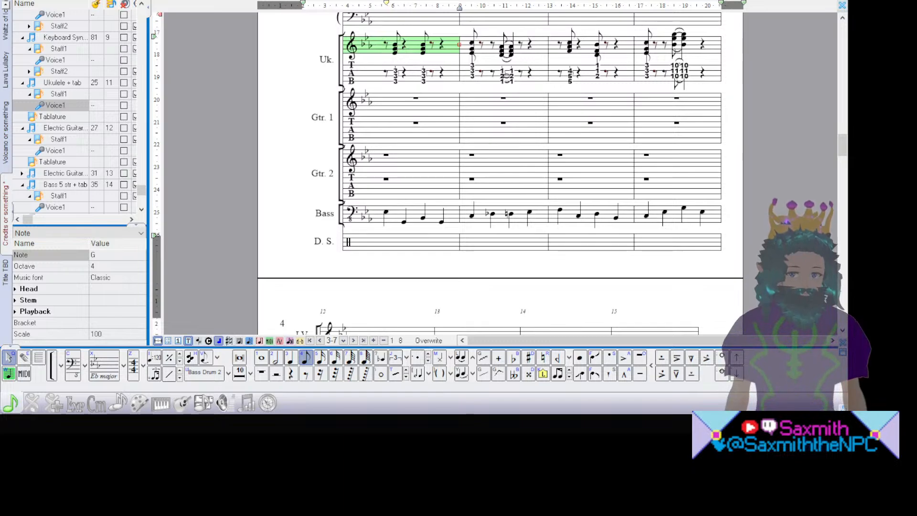
Step: Try a whole note in Gtr. 1 and a half note in Gtr. 2 at measure 12, undoing each one
scroll(500, 173, up, 3)
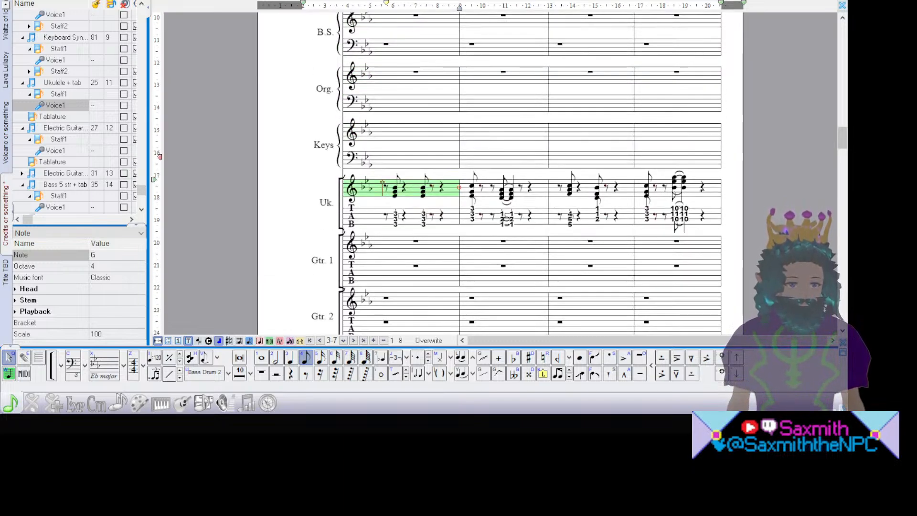
scroll(500, 173, down, 15)
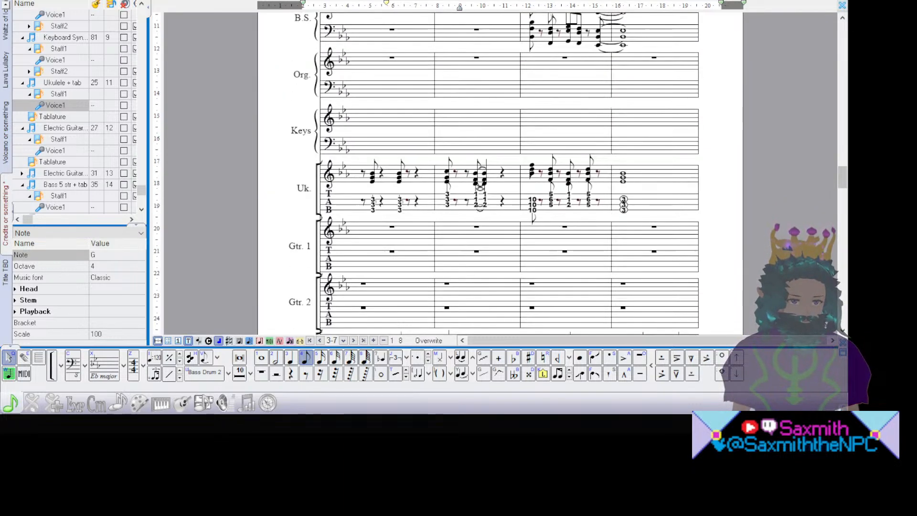
scroll(500, 173, up, 1)
scroll(500, 173, down, 12)
scroll(500, 173, up, 4)
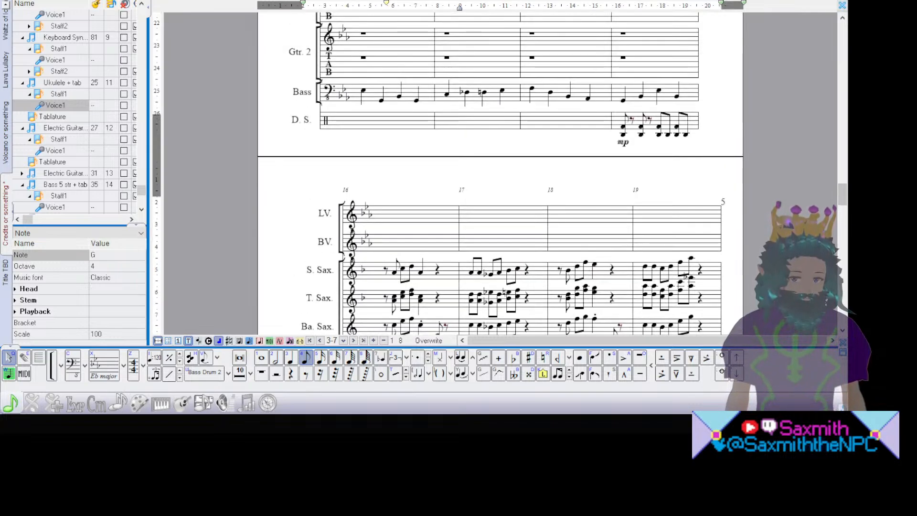
scroll(500, 174, up, 5)
click(366, 231)
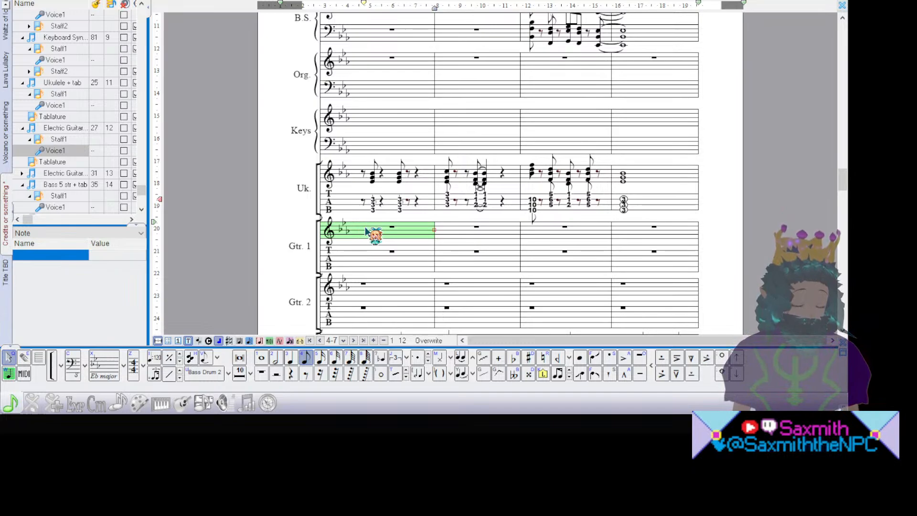
key(1)
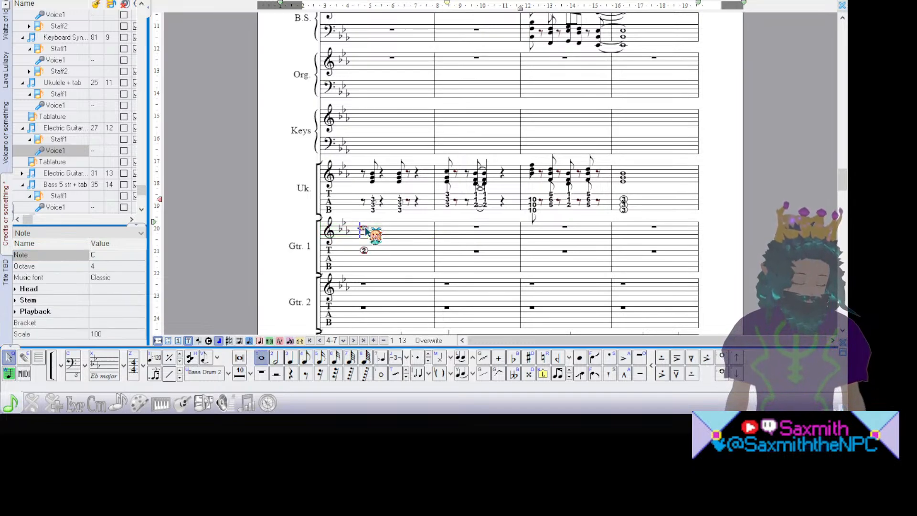
key(ctrl+z)
click(380, 285)
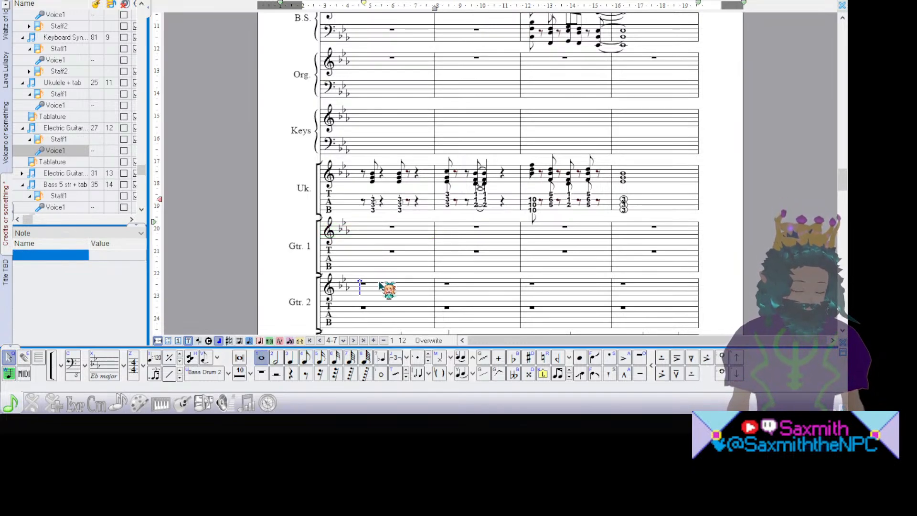
key(2)
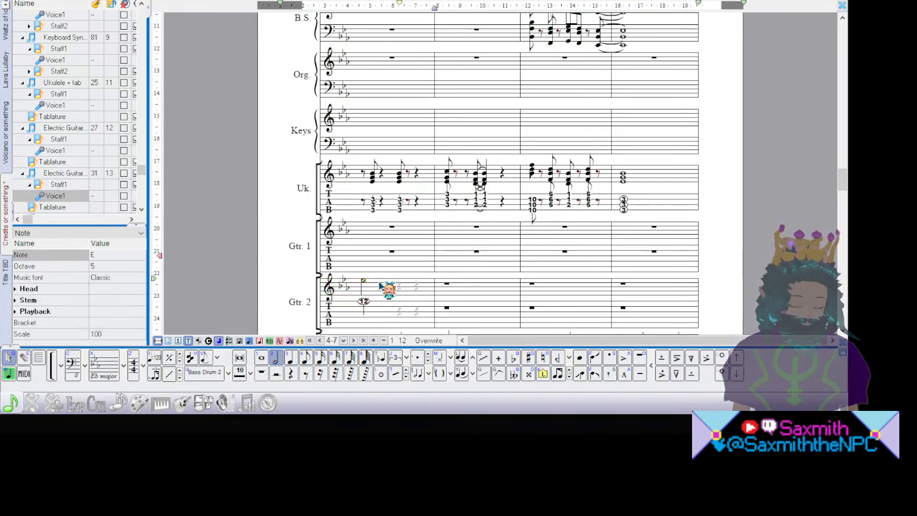
key(ctrl+z)
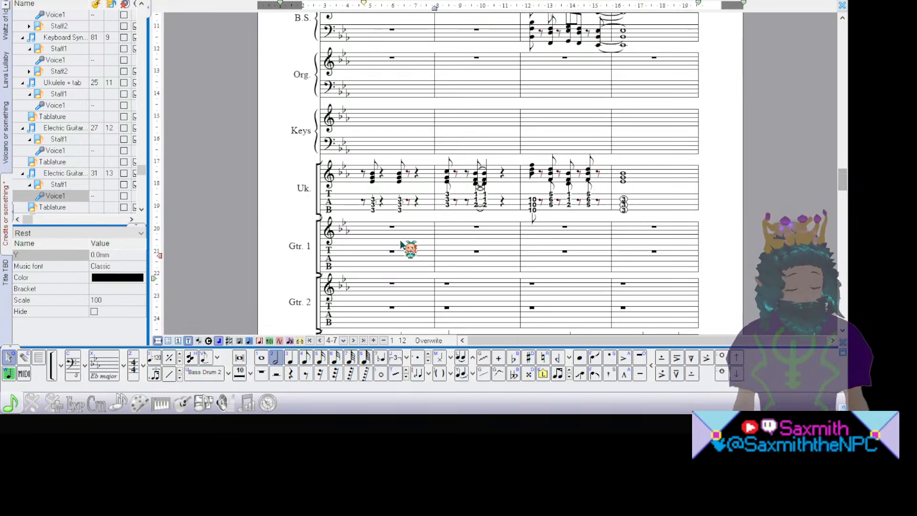
Step: Check the Lead and Rhythm (Distortion) Guitar names on the first page and select measure 1 of the lead tablature
scroll(843, 179, up, 3)
scroll(843, 180, up, 15)
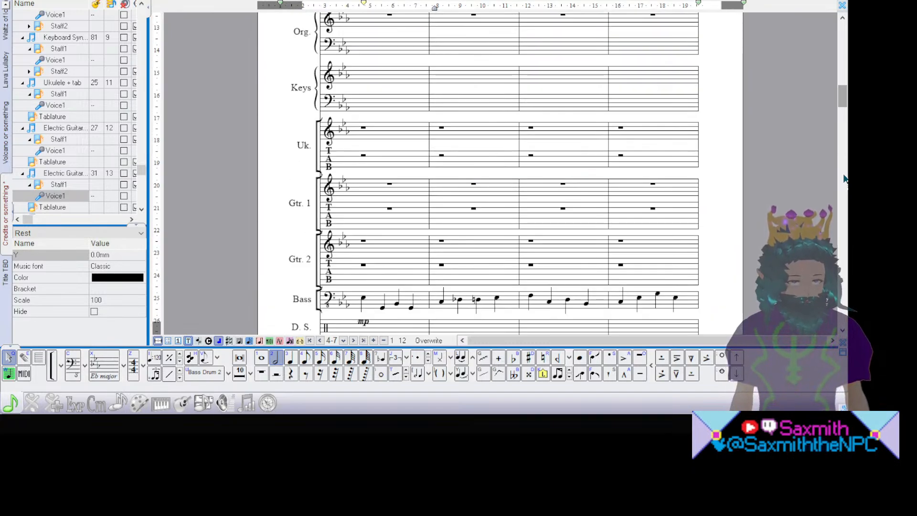
scroll(843, 180, up, 10)
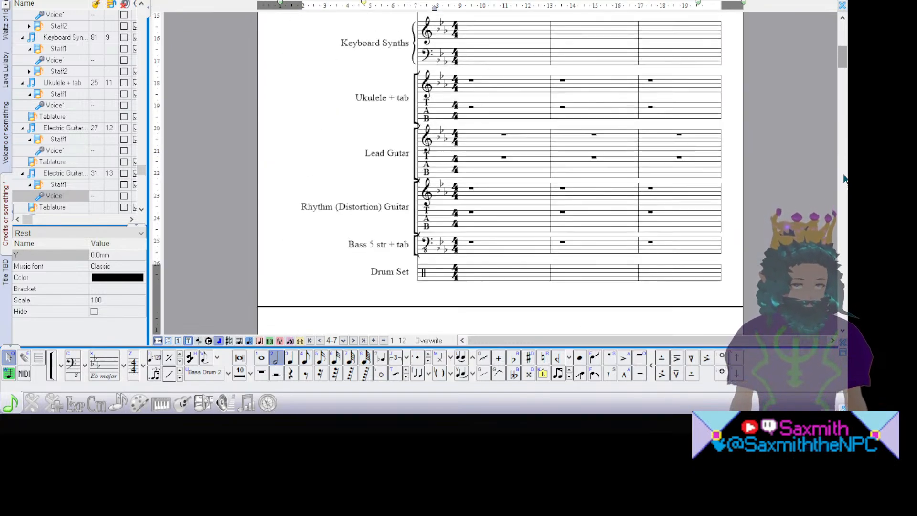
scroll(844, 180, up, 1)
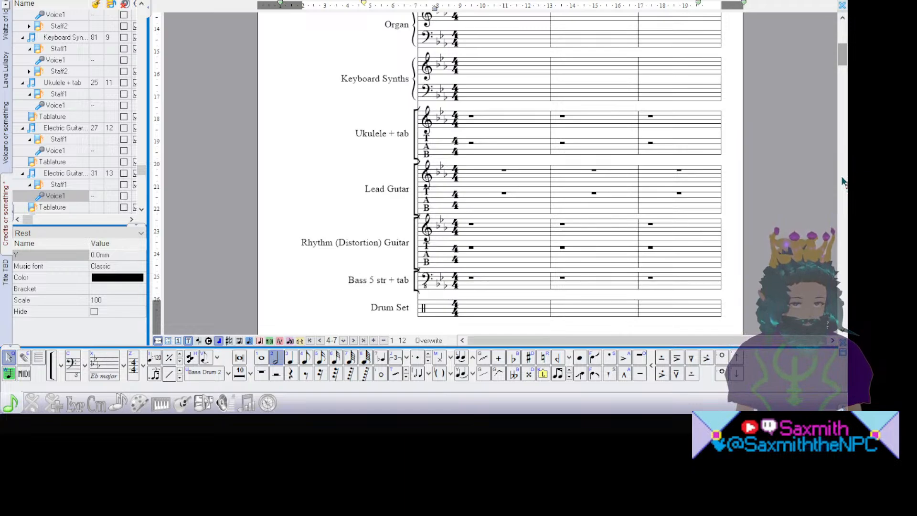
click(398, 190)
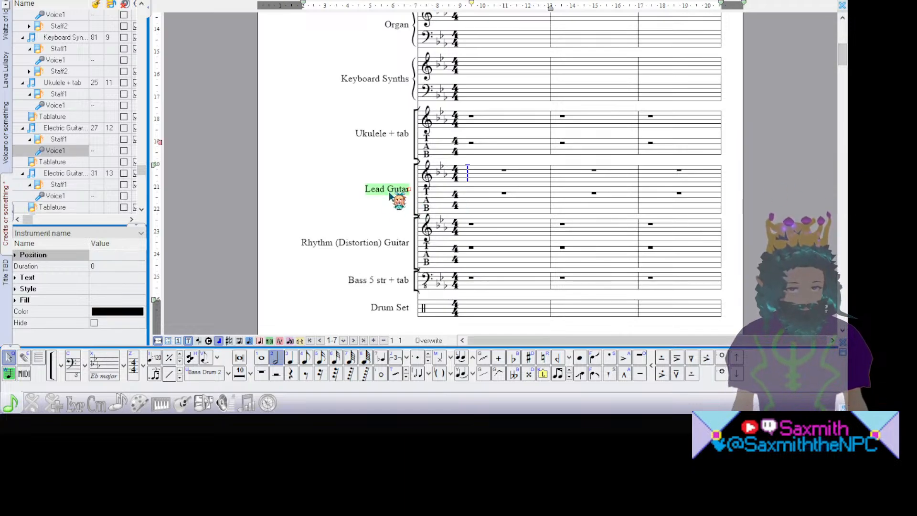
click(378, 243)
double_click(519, 201)
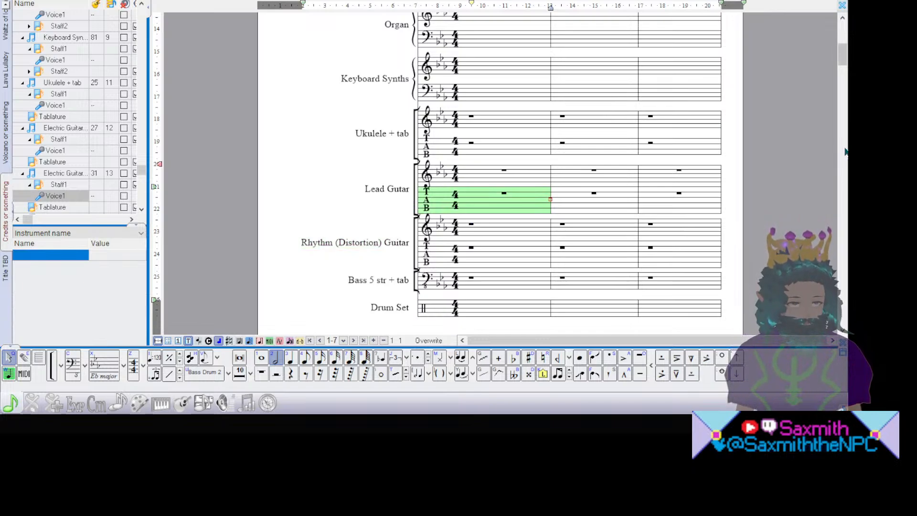
Step: Compare the opening measures with the sax, ukulele, guitar and bass parts through measure 19
scroll(844, 152, up, 5)
scroll(844, 152, down, 5)
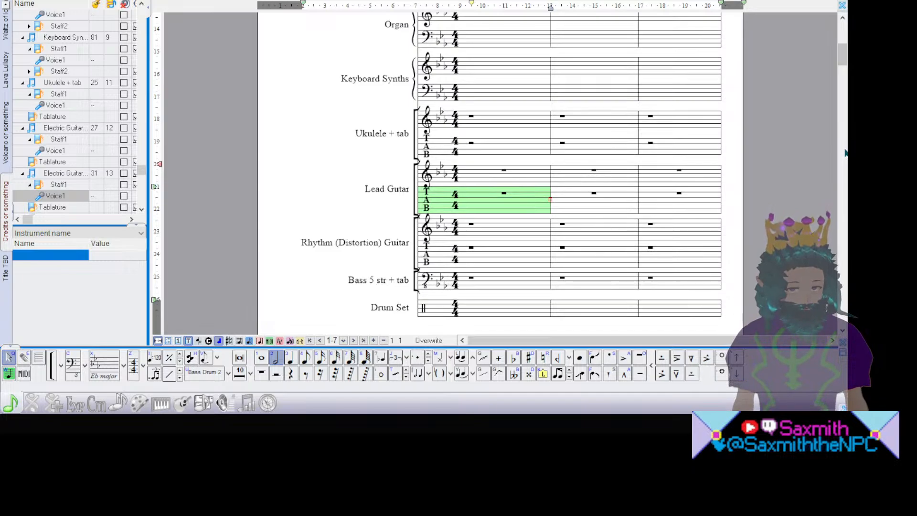
scroll(844, 152, down, 15)
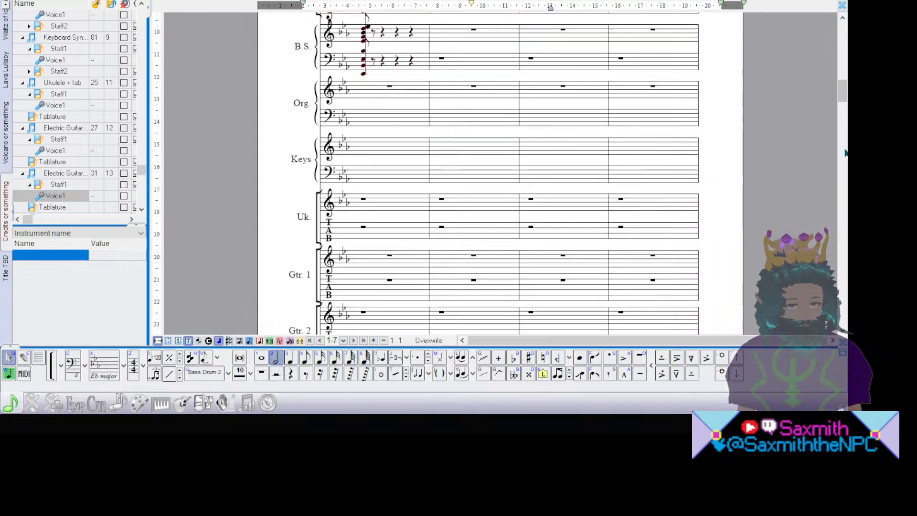
scroll(844, 152, up, 15)
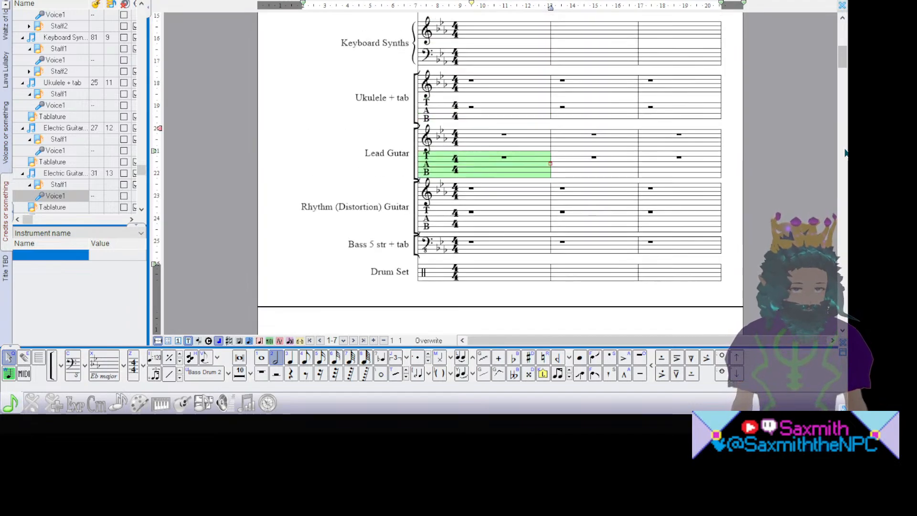
scroll(844, 152, down, 20)
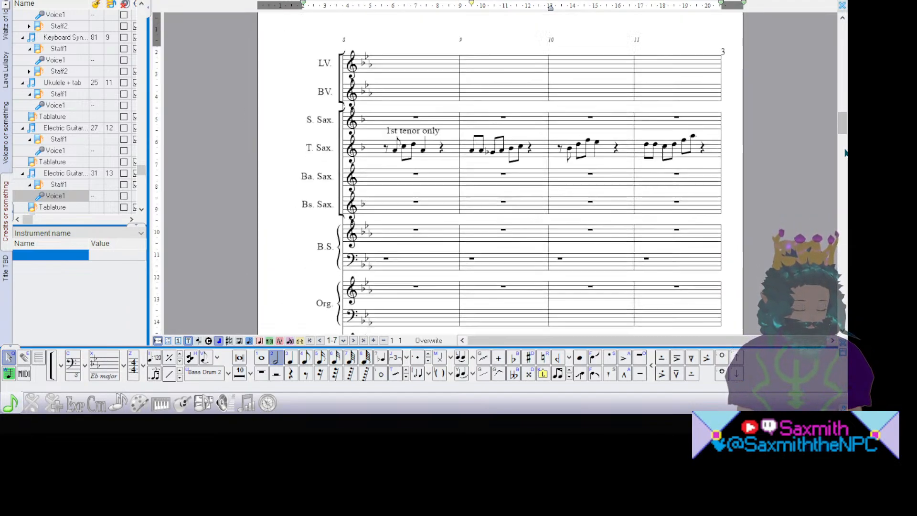
scroll(844, 152, down, 20)
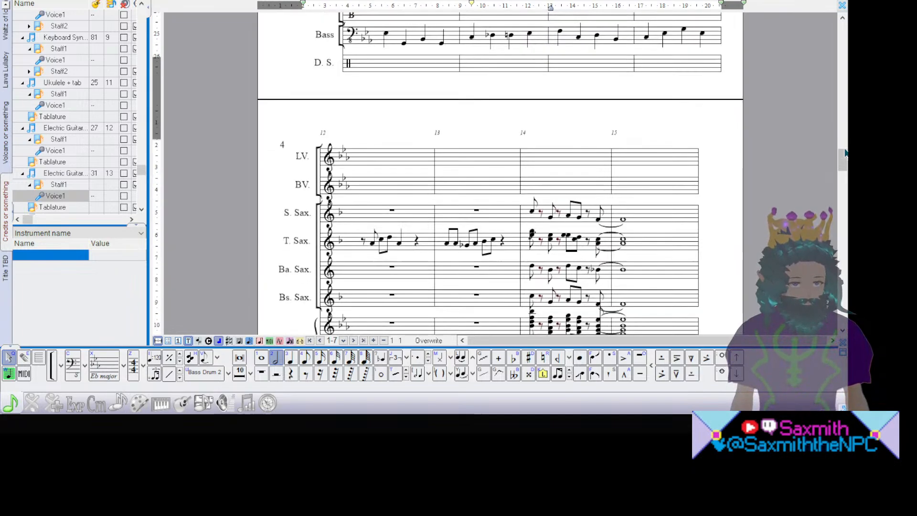
scroll(844, 151, down, 5)
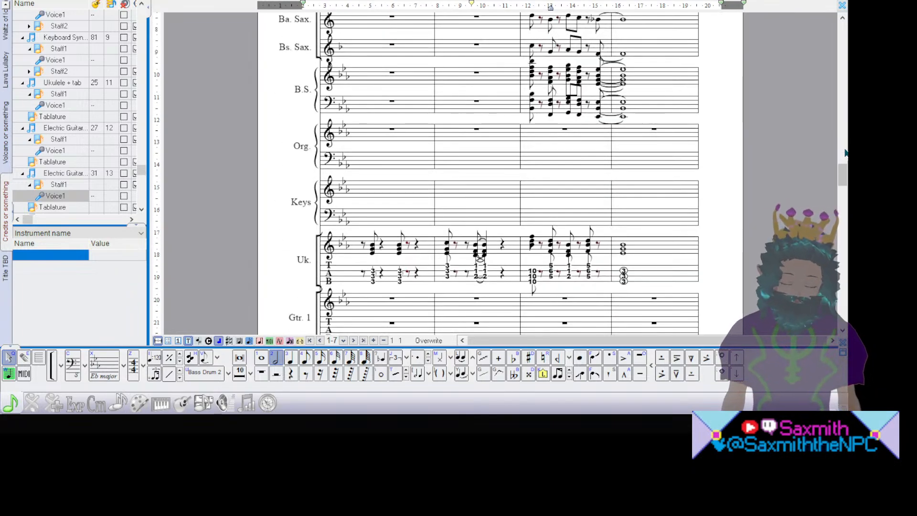
scroll(844, 151, up, 20)
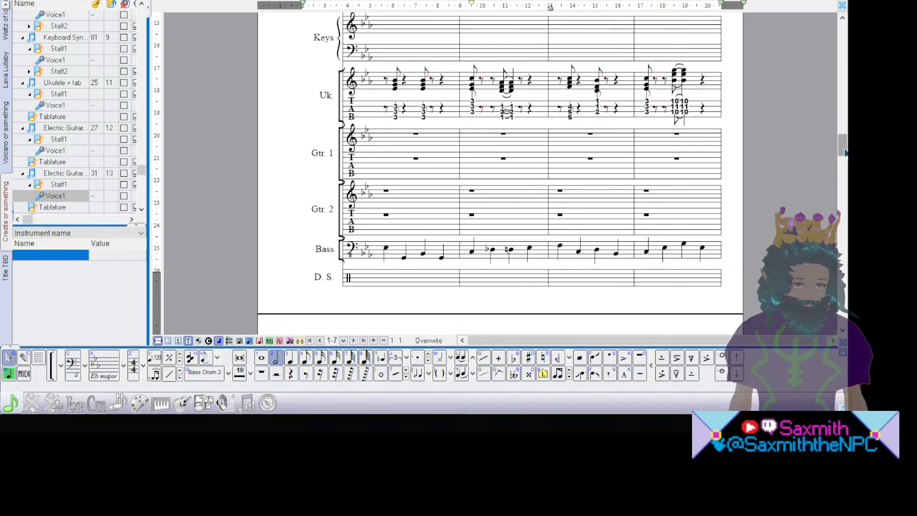
scroll(844, 152, down, 10)
scroll(844, 152, down, 20)
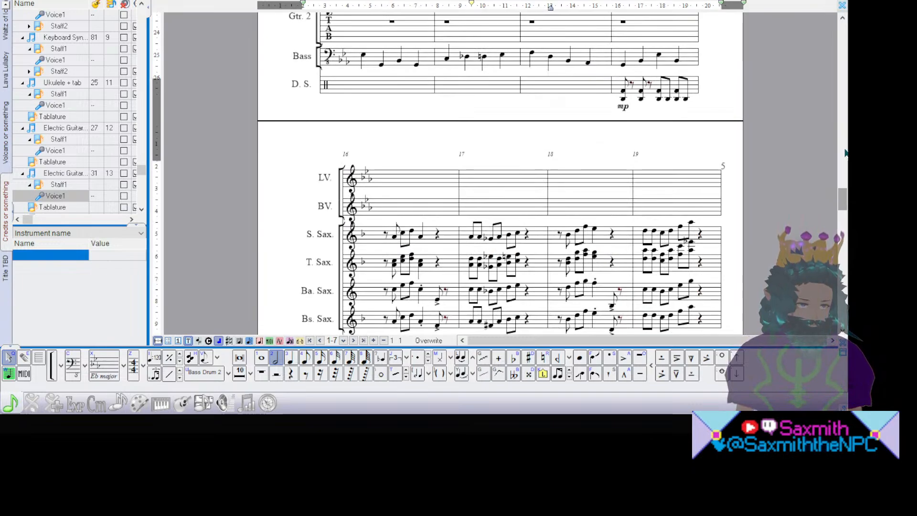
scroll(844, 152, up, 5)
scroll(844, 151, down, 5)
scroll(845, 152, down, 14)
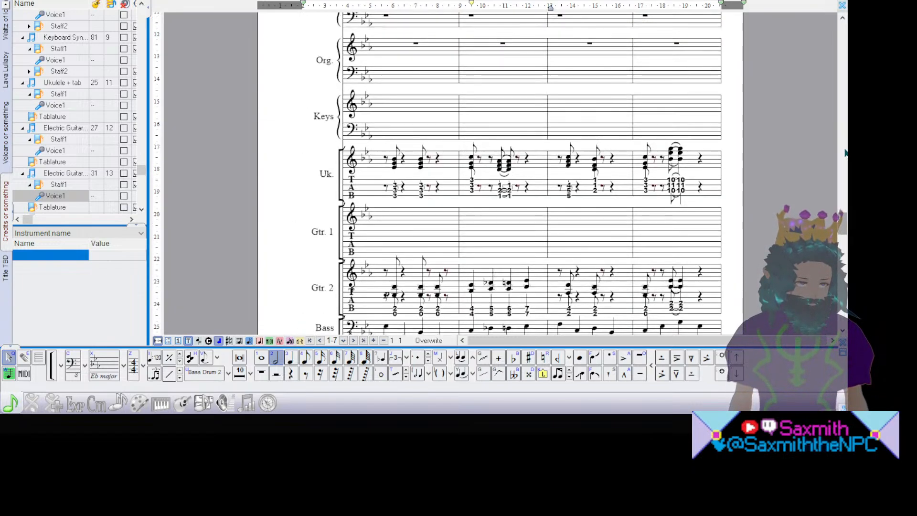
scroll(844, 152, down, 16)
Step: Play the score from measure 12 of the bass staff into measure 24 and stop the playback
scroll(844, 152, up, 7)
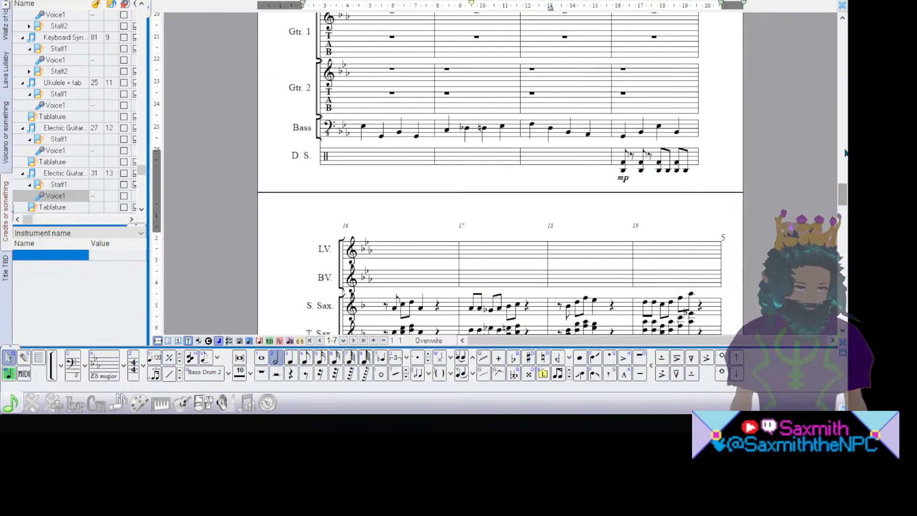
click(359, 128)
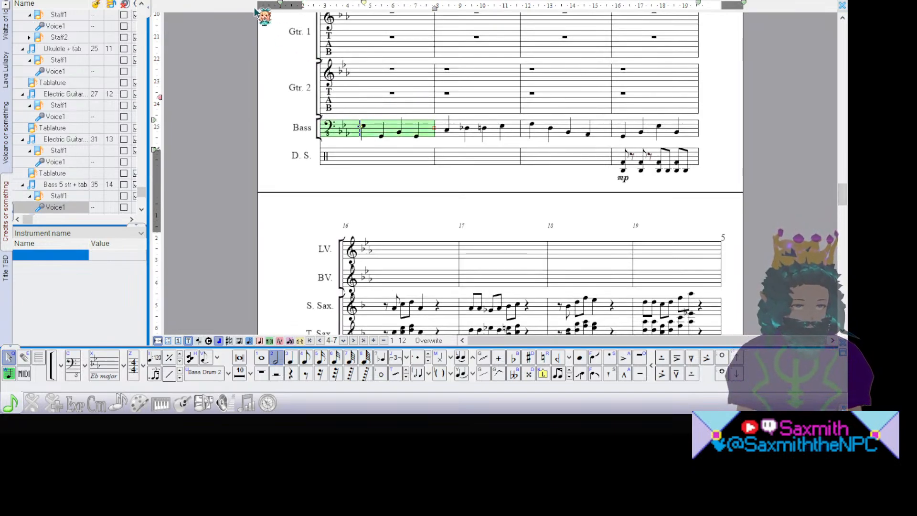
key(space)
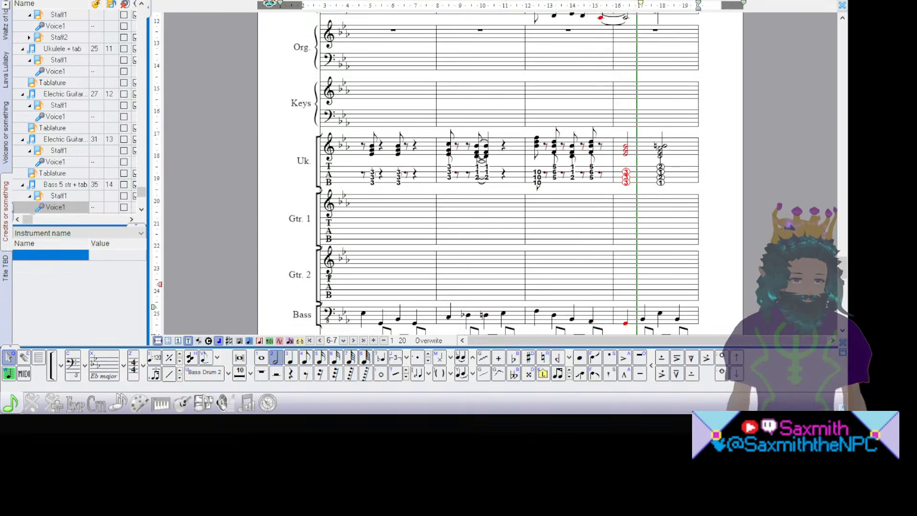
click(265, 1)
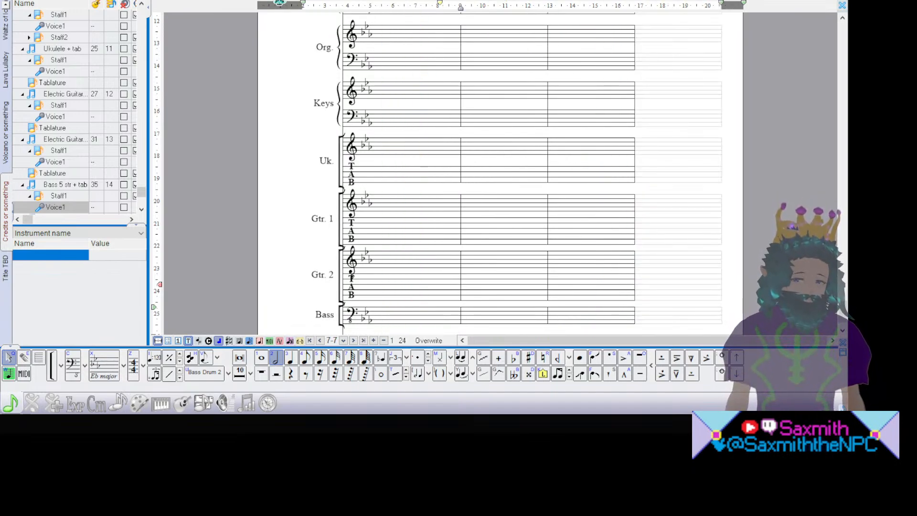
Step: Examine the horn, ukulele, guitar, bass and drum parts of measures 20 to 23
scroll(840, 118, up, 10)
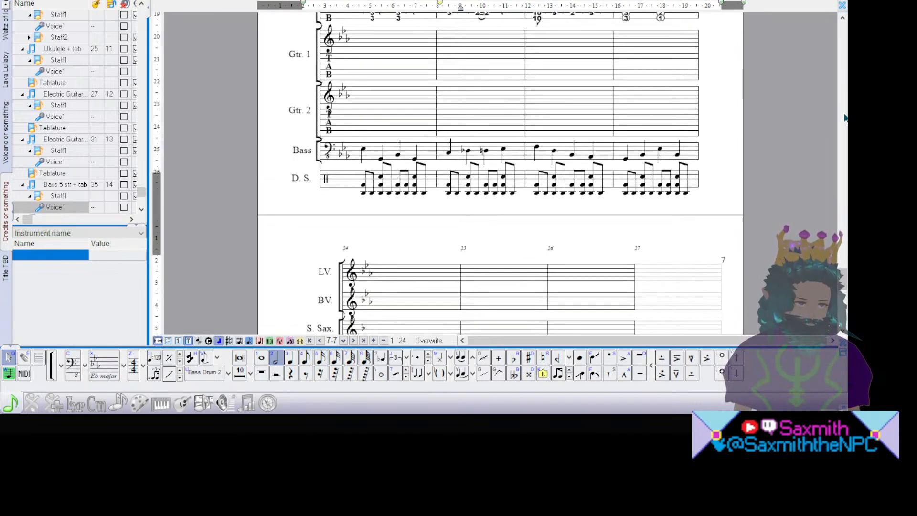
scroll(844, 118, up, 3)
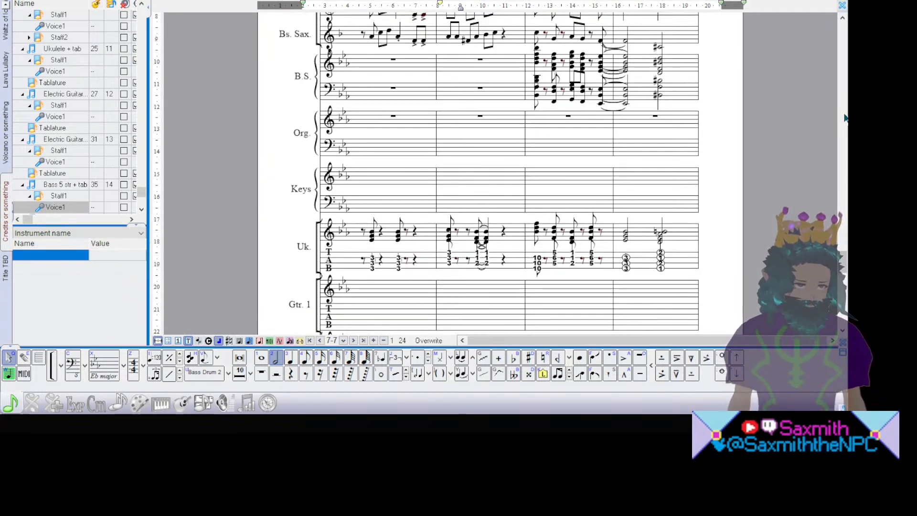
scroll(844, 118, down, 3)
scroll(844, 118, down, 3)
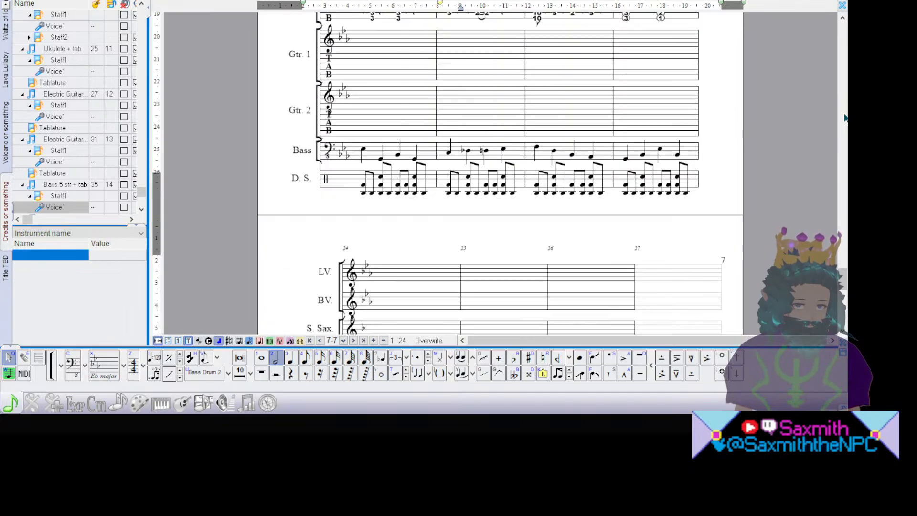
scroll(844, 118, up, 5)
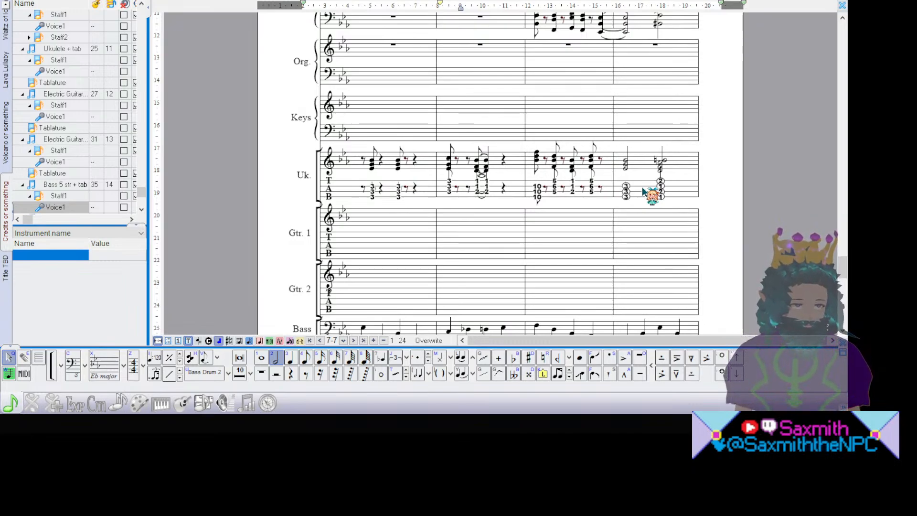
Step: Inspect the pitch of each note in the ukulele's second half-note chord of measure 23
click(661, 170)
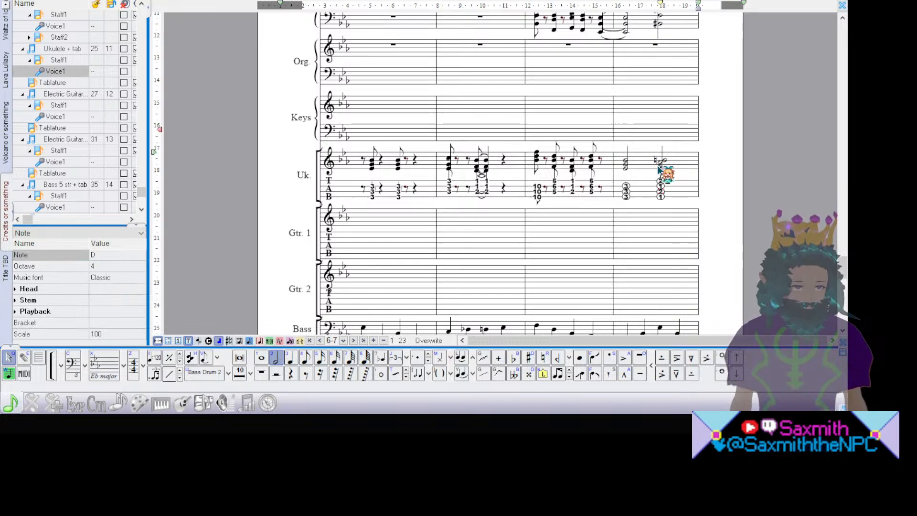
click(663, 162)
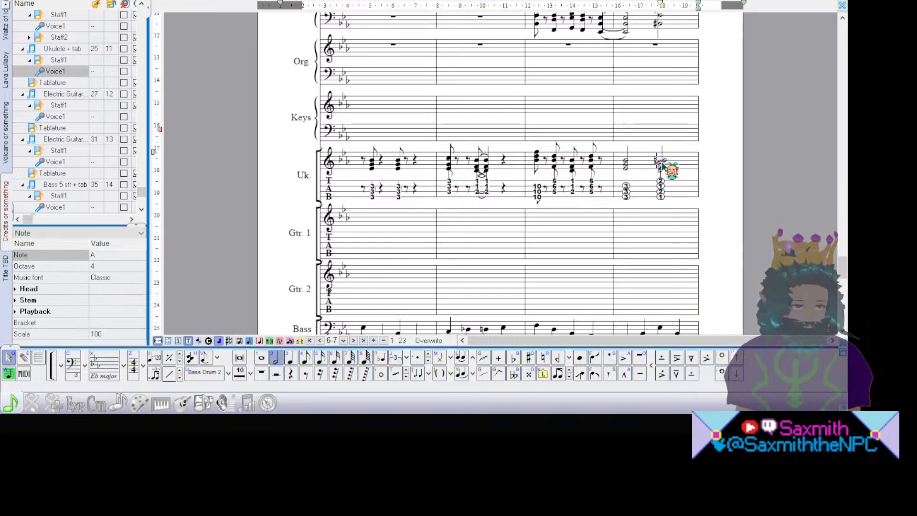
click(658, 165)
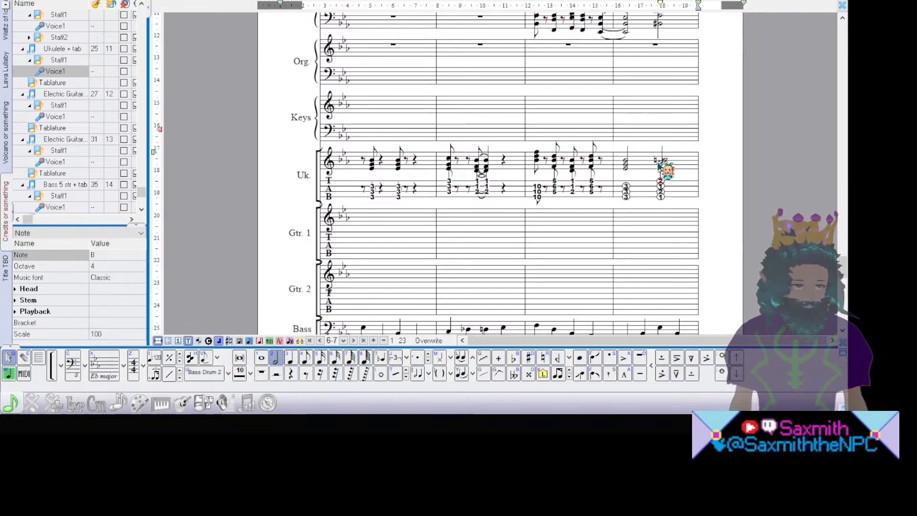
click(659, 167)
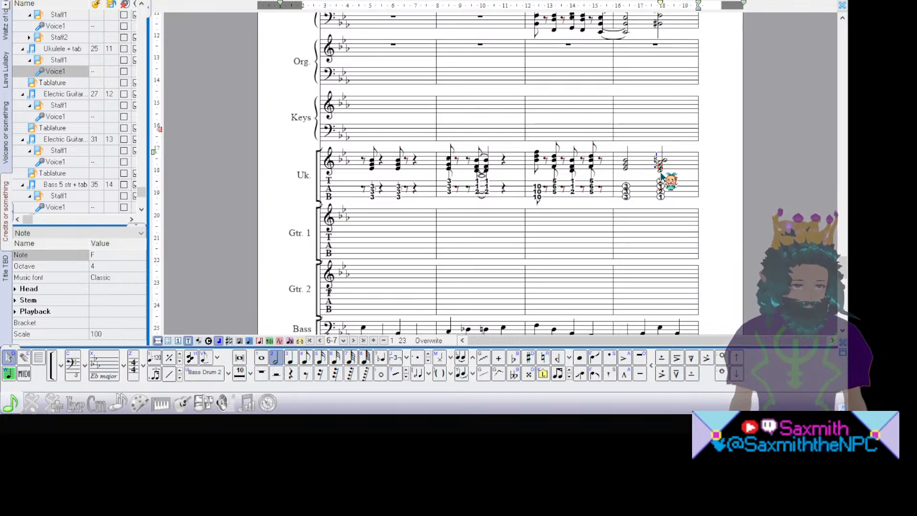
click(661, 173)
click(660, 170)
click(661, 166)
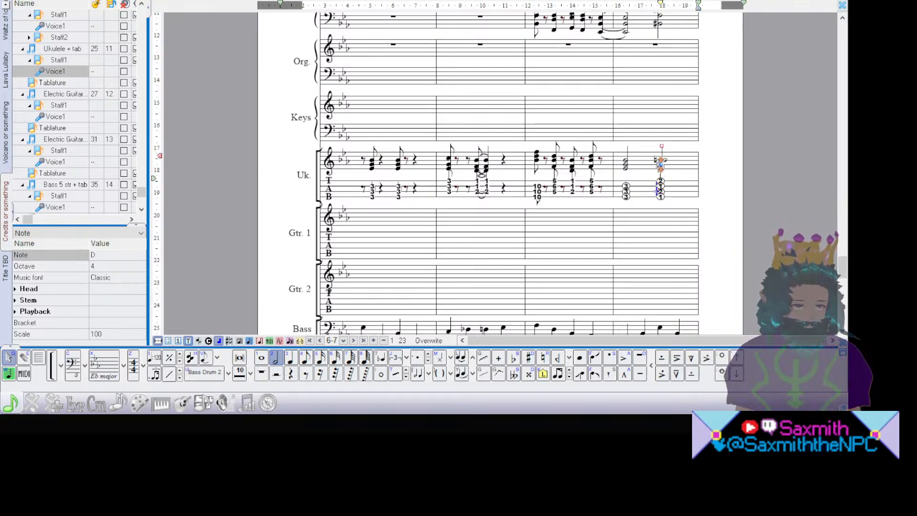
click(662, 166)
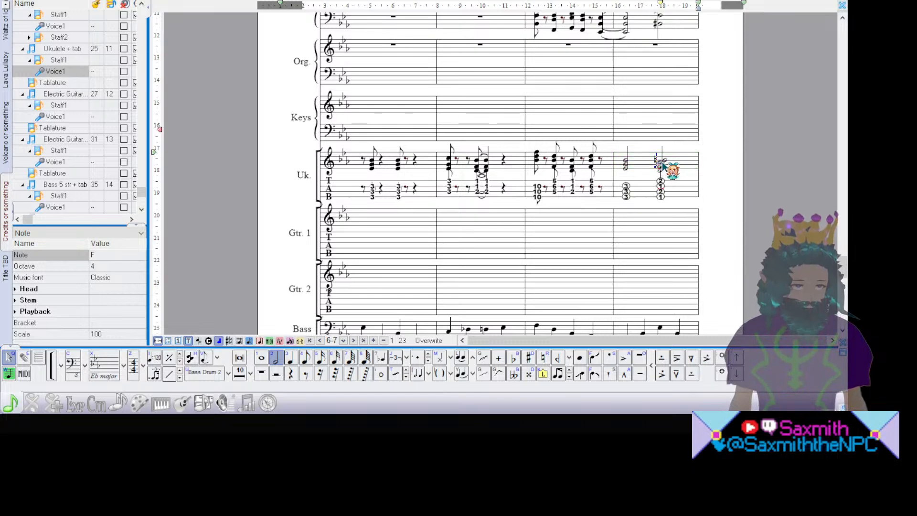
click(664, 161)
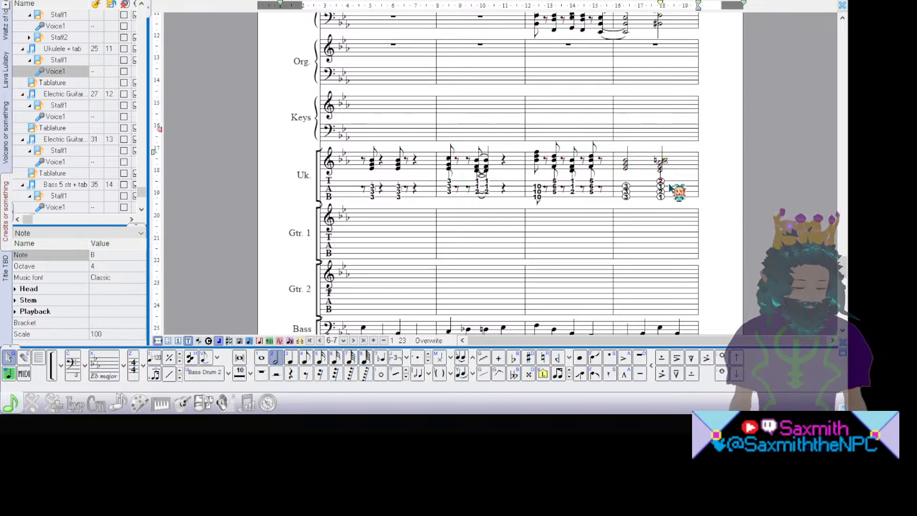
Step: Compare the two ukulele half-note chords of measure 23 with the sax parts above them
scroll(843, 168, up, 3)
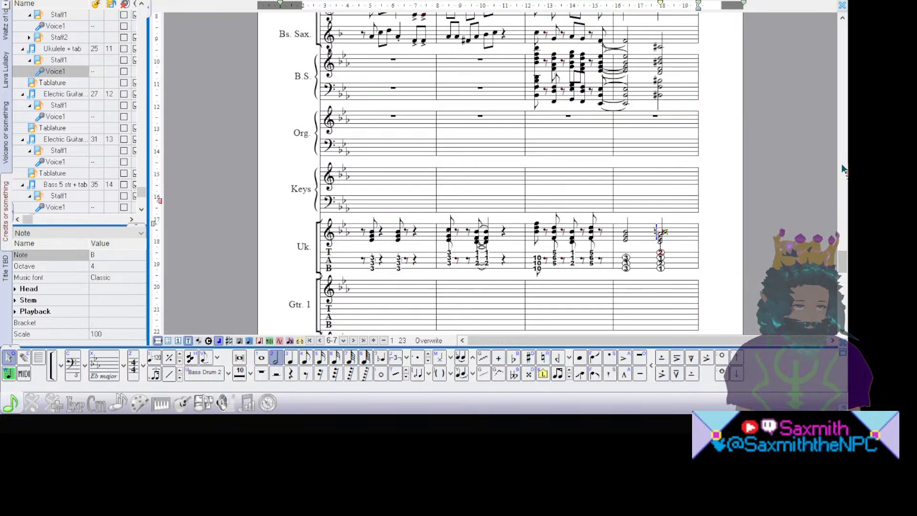
scroll(843, 168, up, 3)
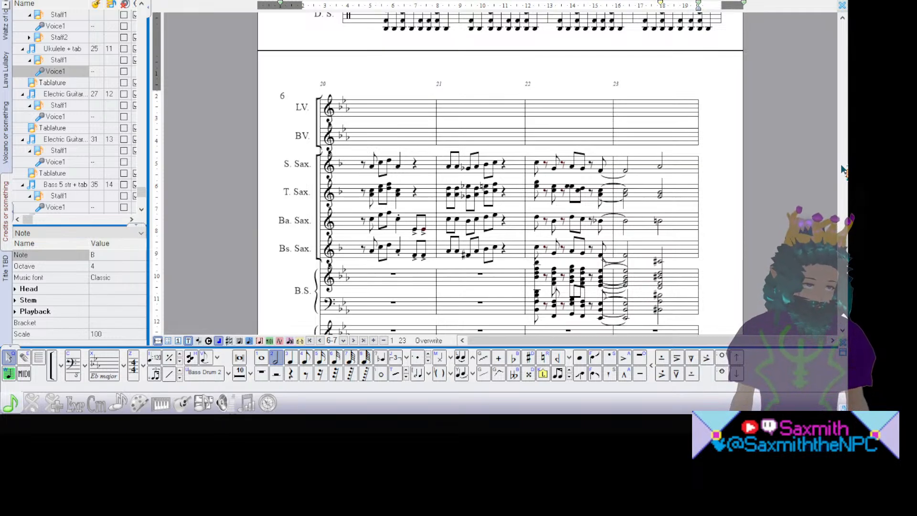
scroll(842, 168, down, 5)
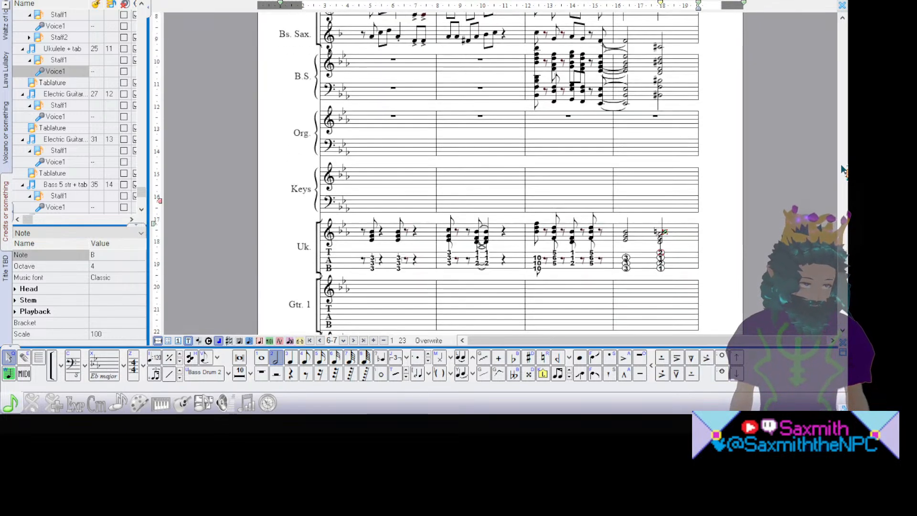
click(626, 237)
click(627, 234)
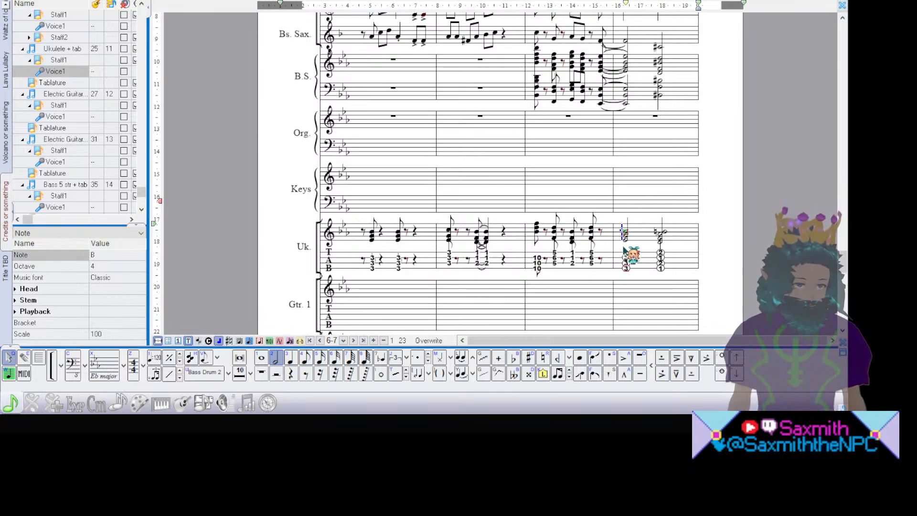
click(659, 234)
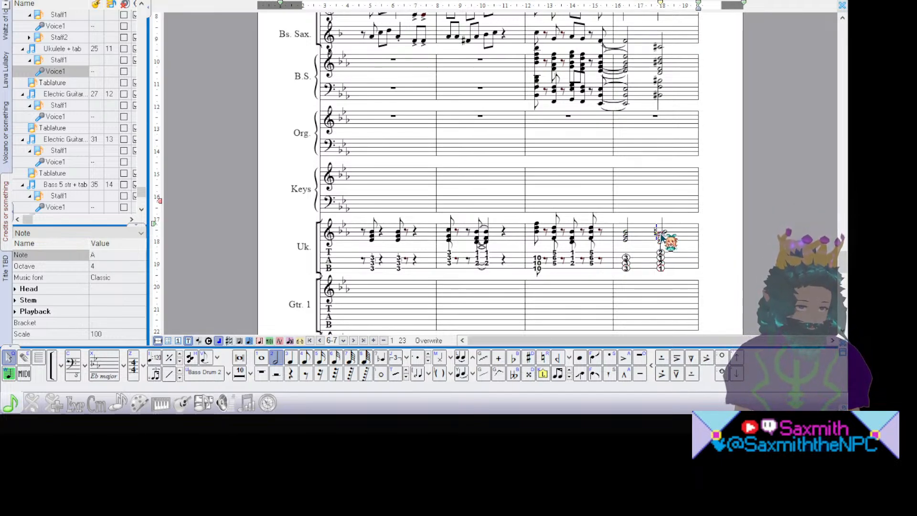
click(663, 232)
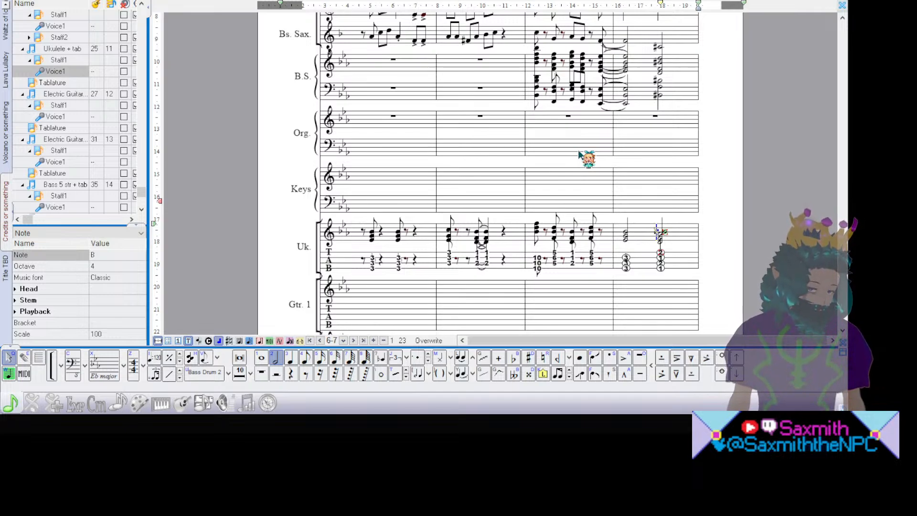
click(660, 233)
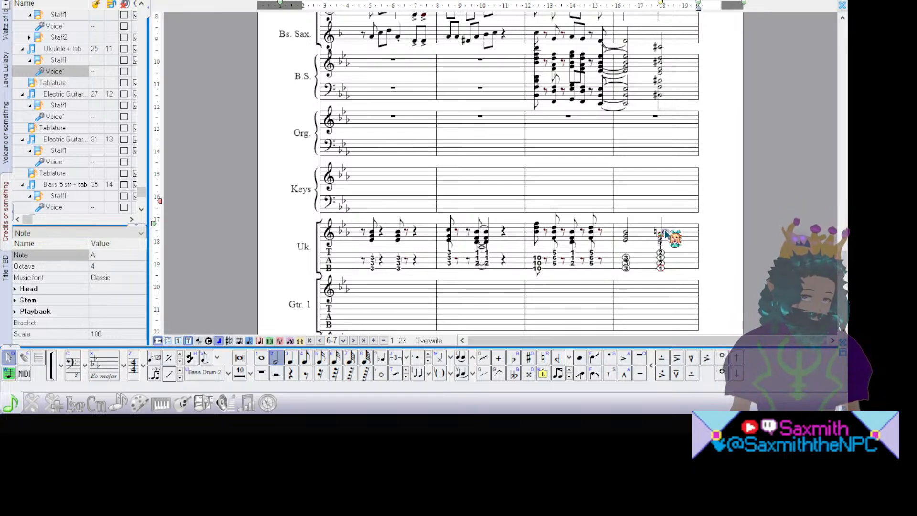
Step: Compare the B notes in the second B.S. bass-staff chord of measure 23 with the ukulele's B
scroll(840, 332, up, 3)
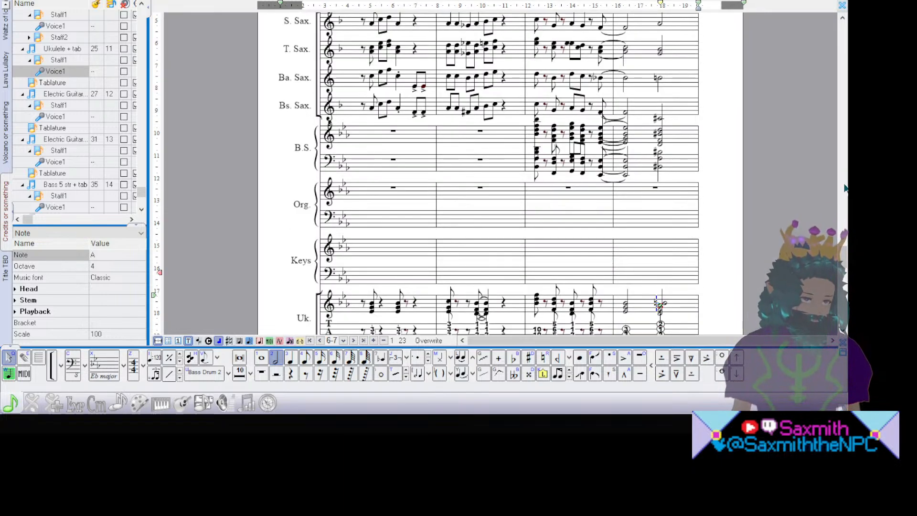
click(661, 155)
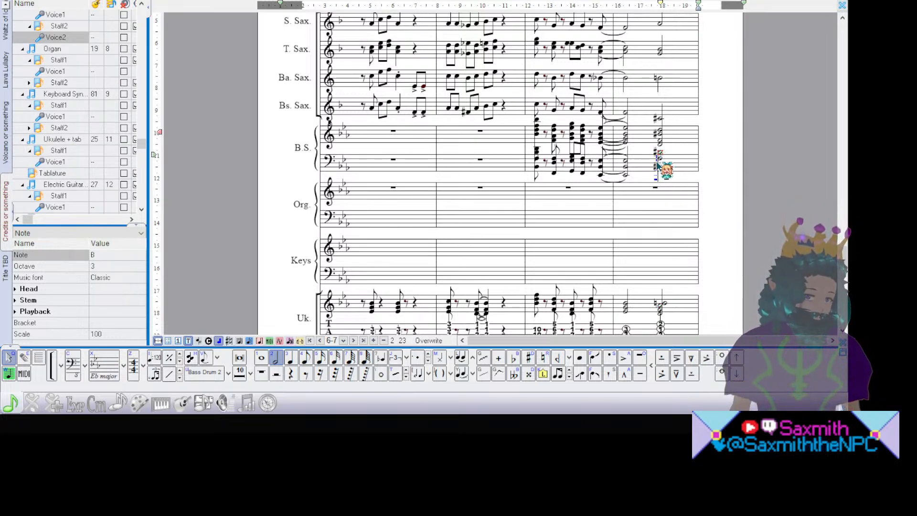
click(665, 305)
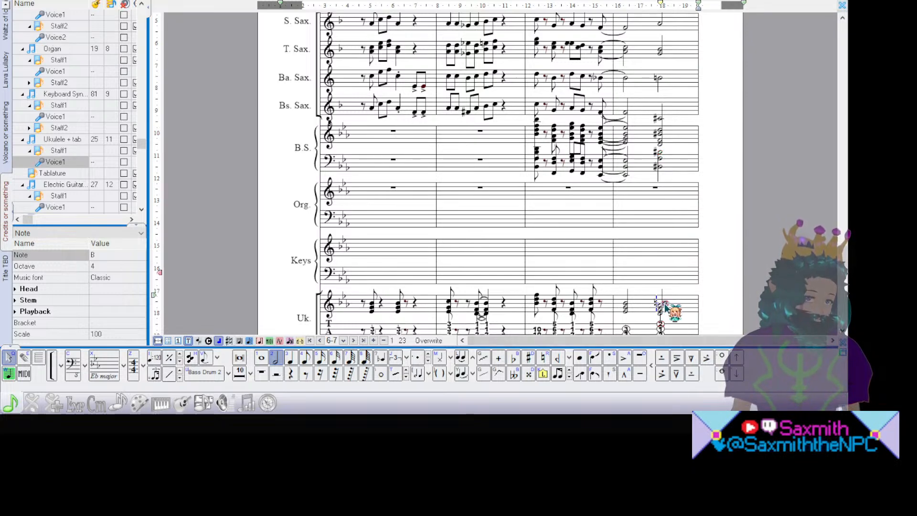
click(660, 170)
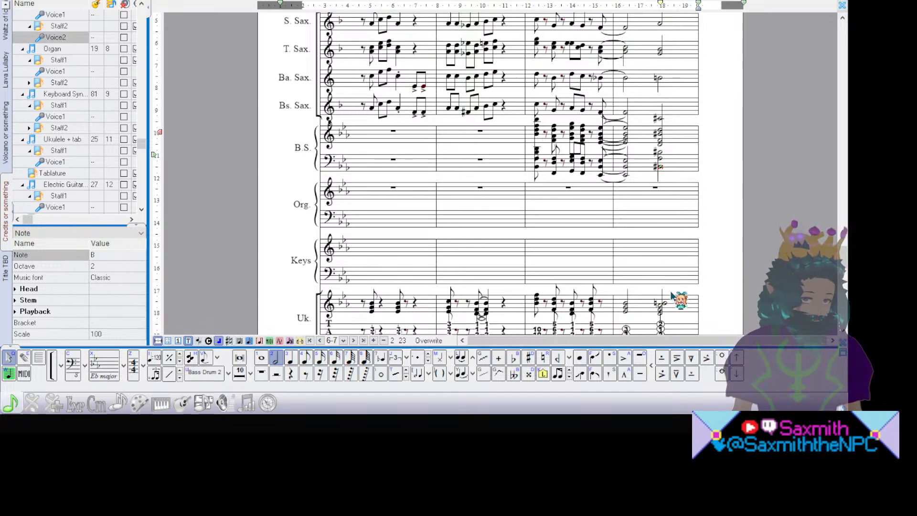
click(662, 304)
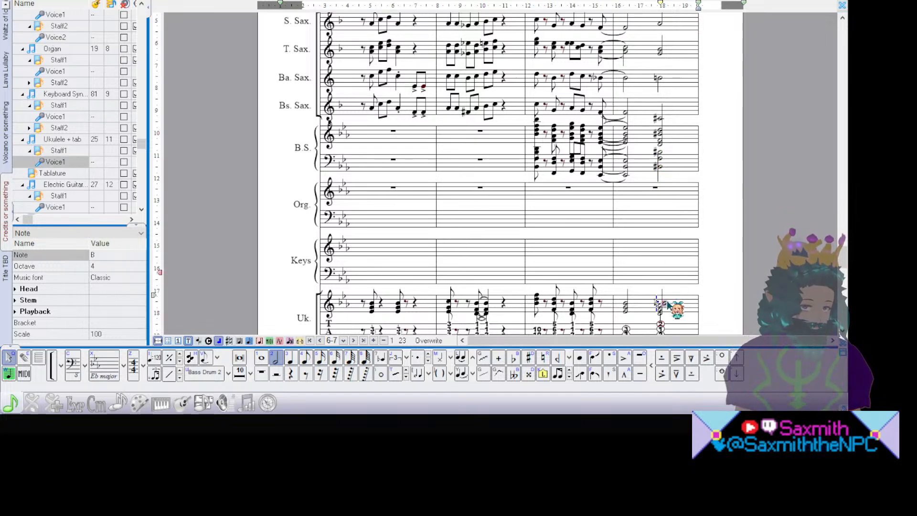
click(660, 167)
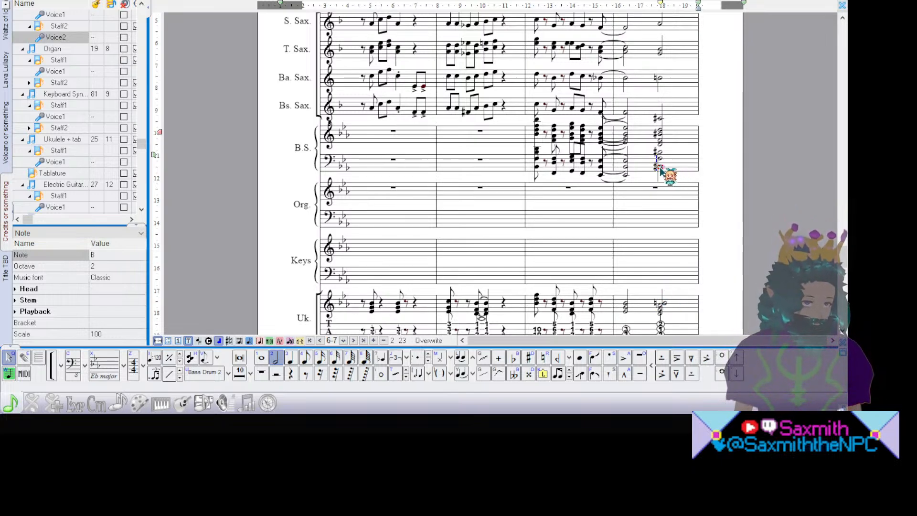
Step: Check the first and second B.S. bass-staff chords of measure 23 against each other, including both B notes of the second chord
click(625, 167)
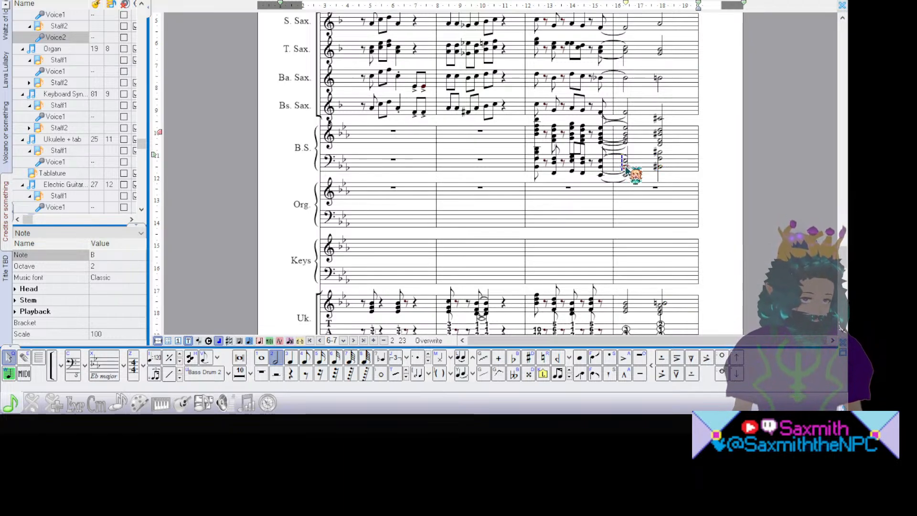
click(658, 167)
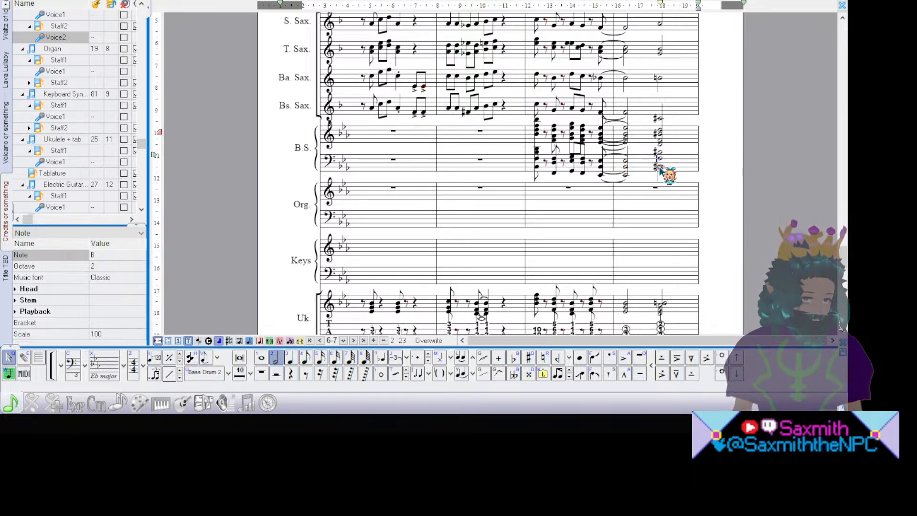
key(Left)
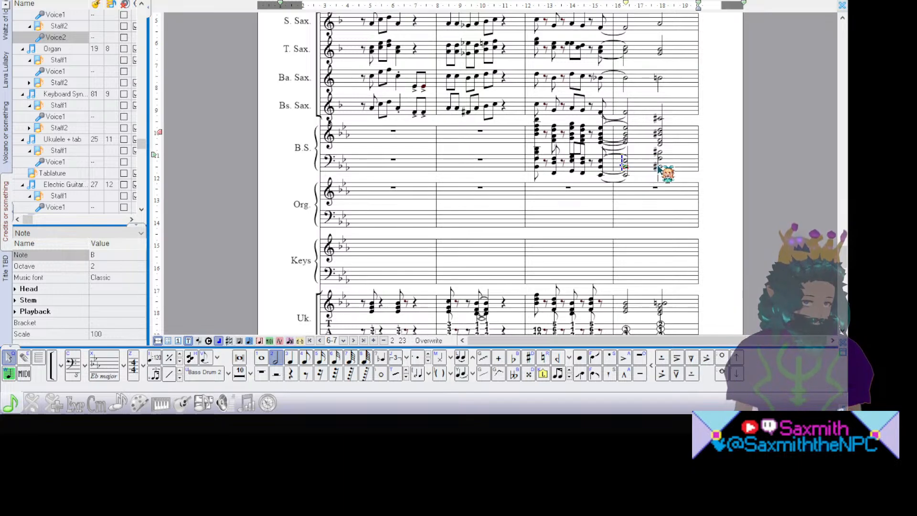
click(659, 167)
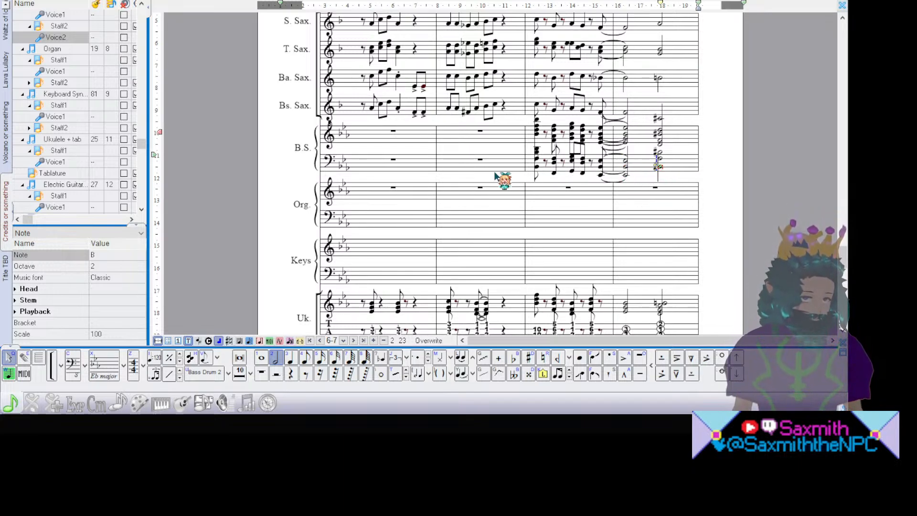
click(625, 165)
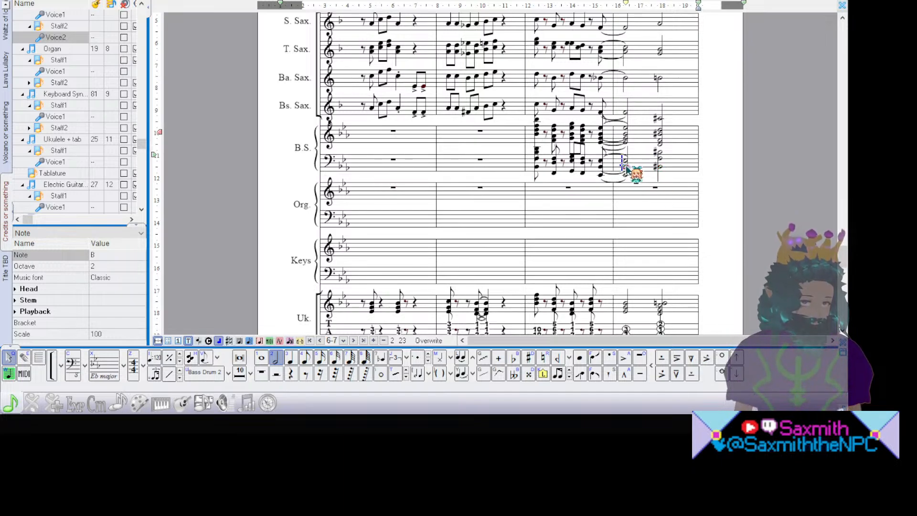
click(661, 168)
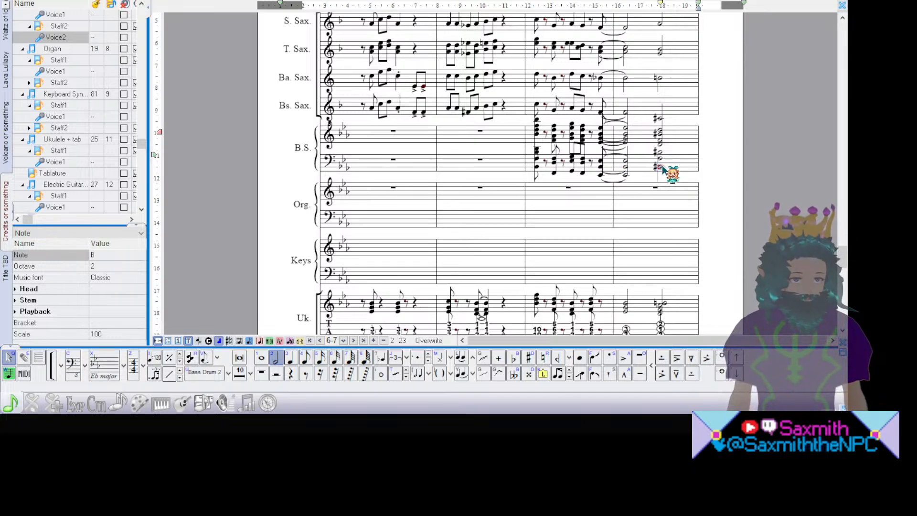
key(ctrl+Up)
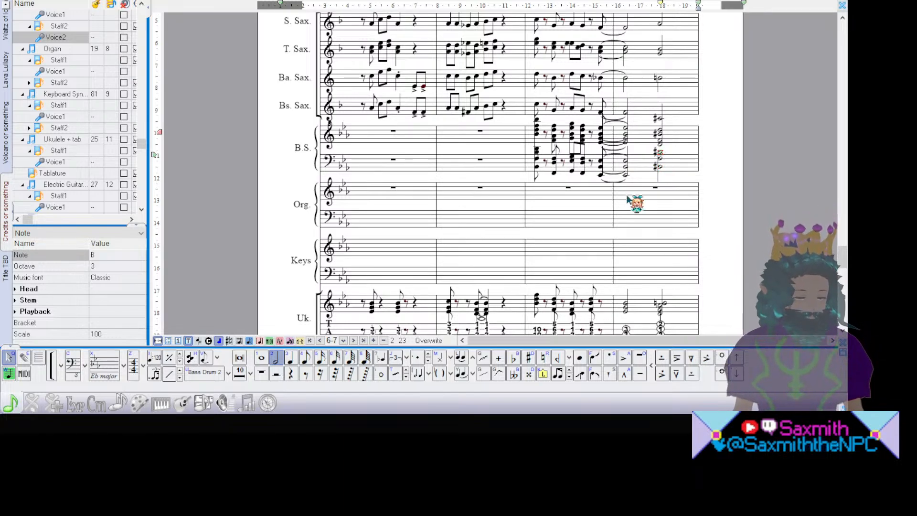
Step: Play the score from measure 21 of the B.S. bass staff through measure 23, stop the playback and choose the eighth-note value
click(518, 163)
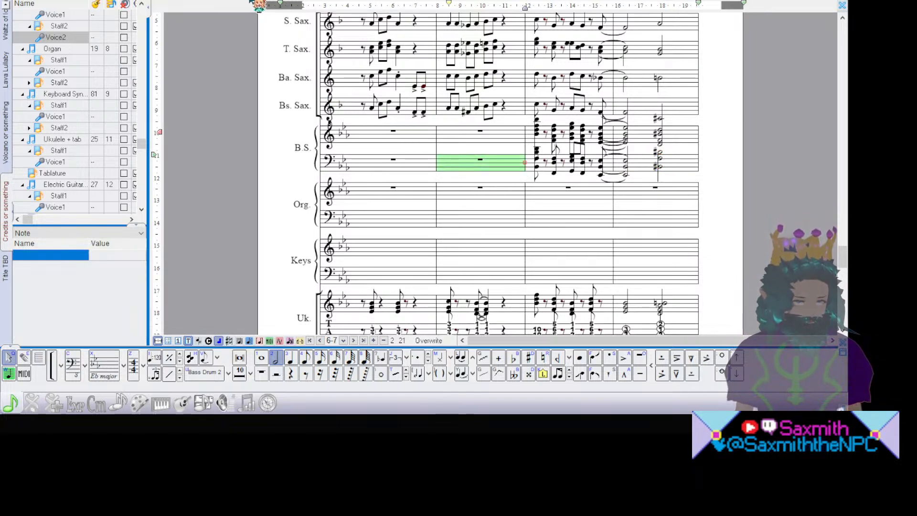
key(space)
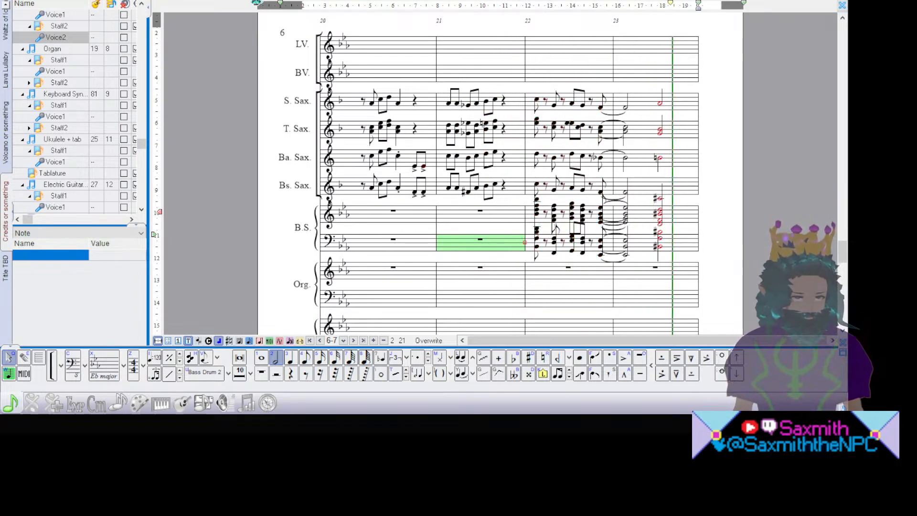
key(space)
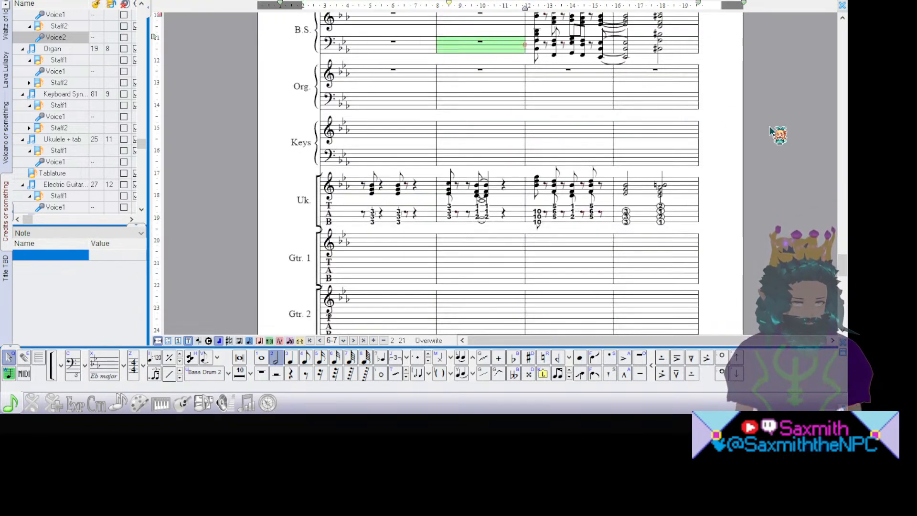
key(5)
key(4)
Step: Review the sax, B.S. and ukulele parts of measures 20 to 23 and check the F and upper B in the last B.S. bass-staff chord
scroll(844, 145, up, 1)
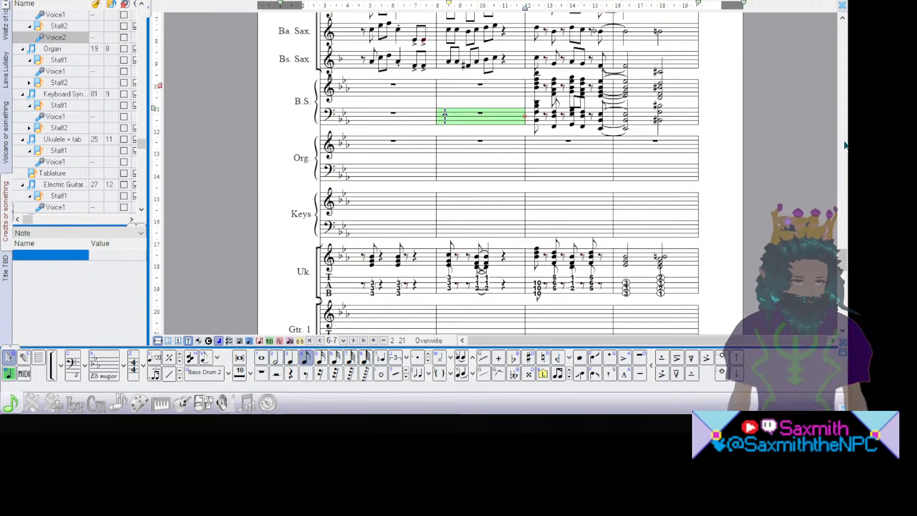
scroll(844, 145, up, 5)
scroll(844, 145, down, 6)
scroll(845, 146, up, 3)
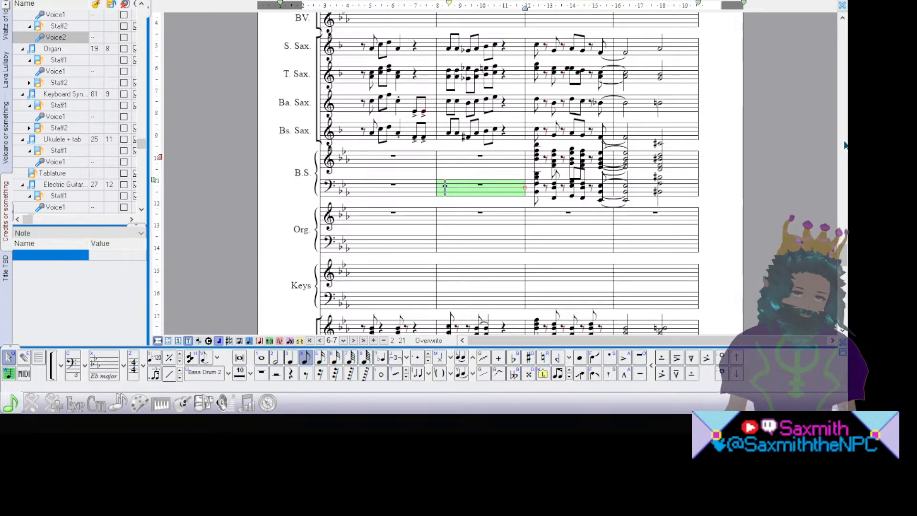
scroll(844, 145, down, 1)
scroll(844, 145, up, 1)
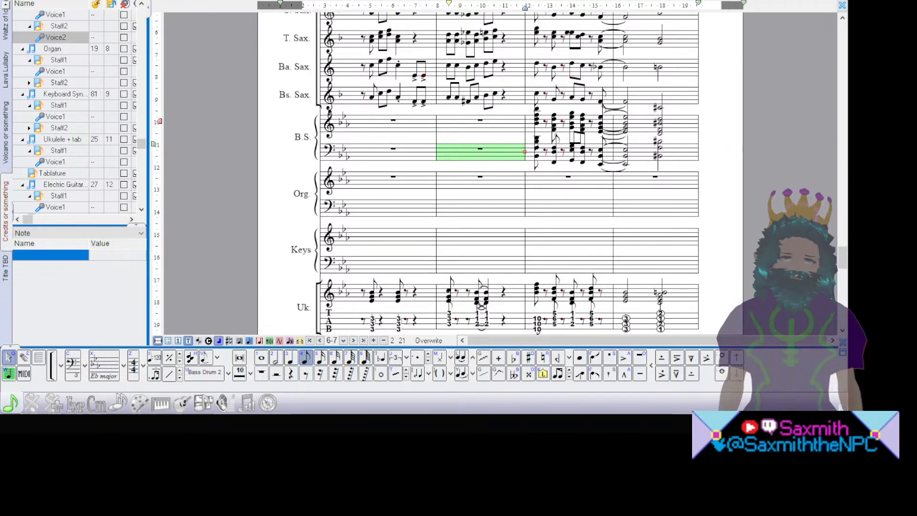
click(658, 157)
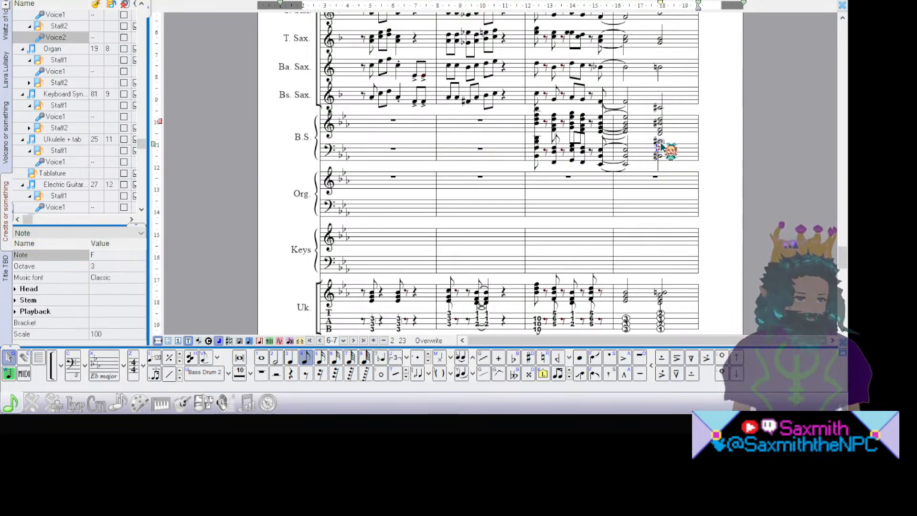
click(661, 143)
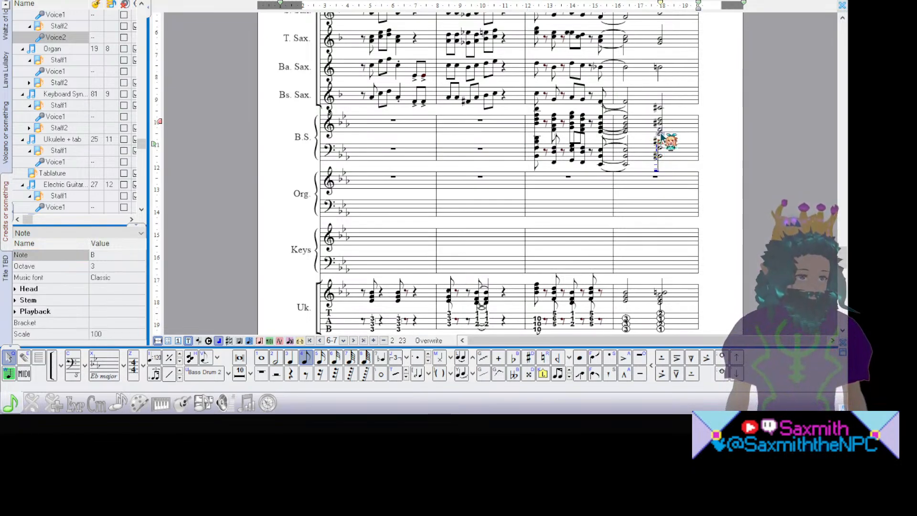
Step: Check the individual notes of the last B.S. chord in measure 23 across the treble and bass staves
click(660, 135)
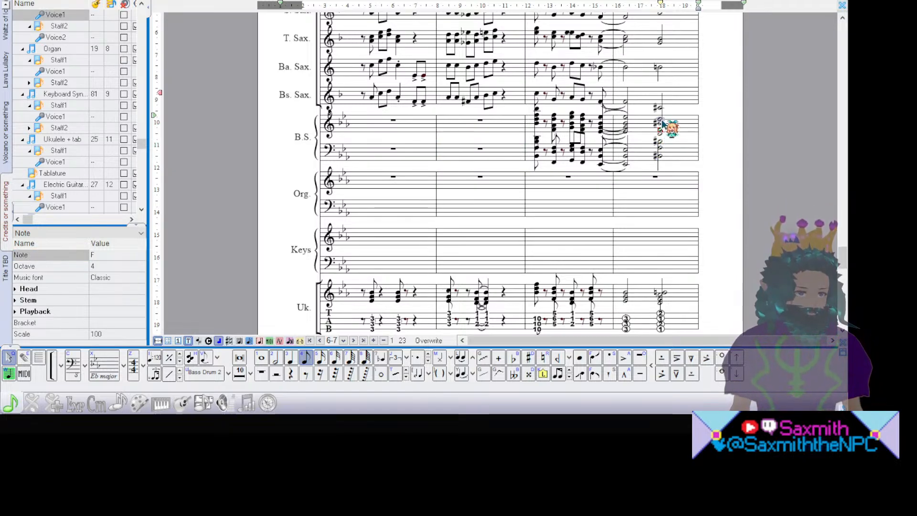
click(661, 120)
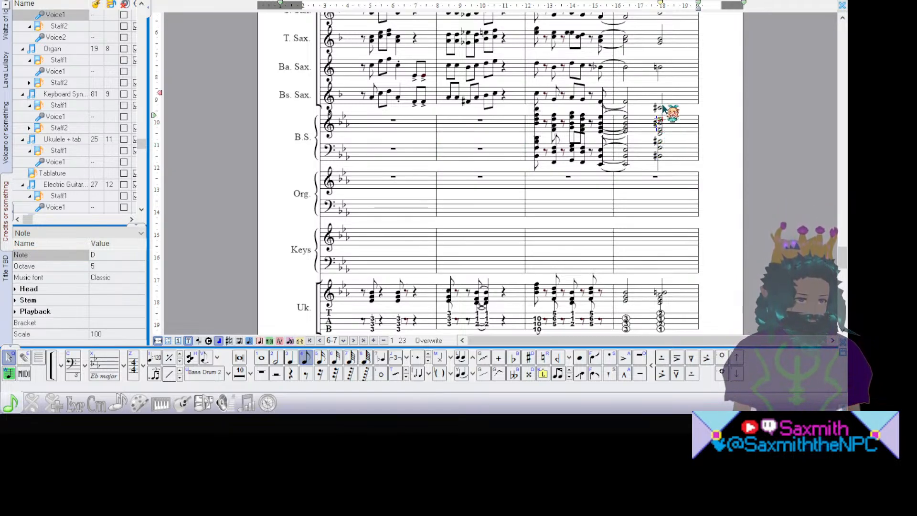
click(660, 128)
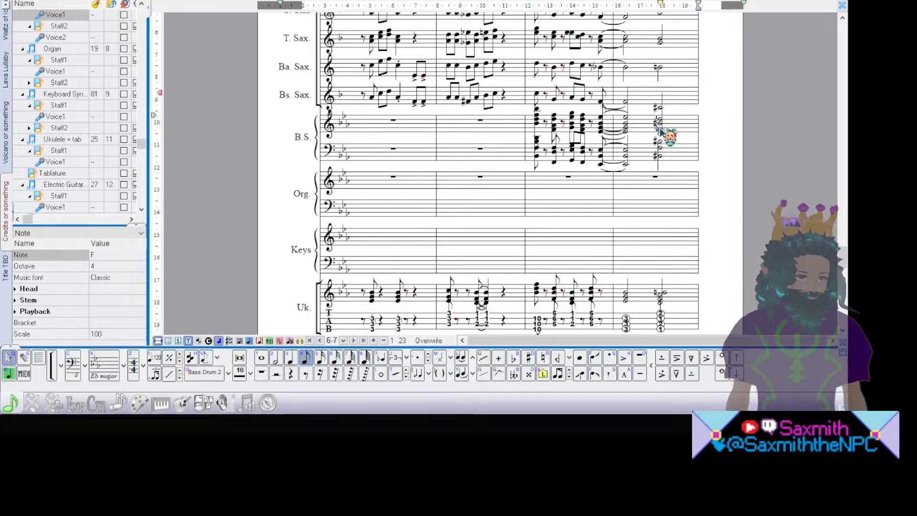
click(661, 134)
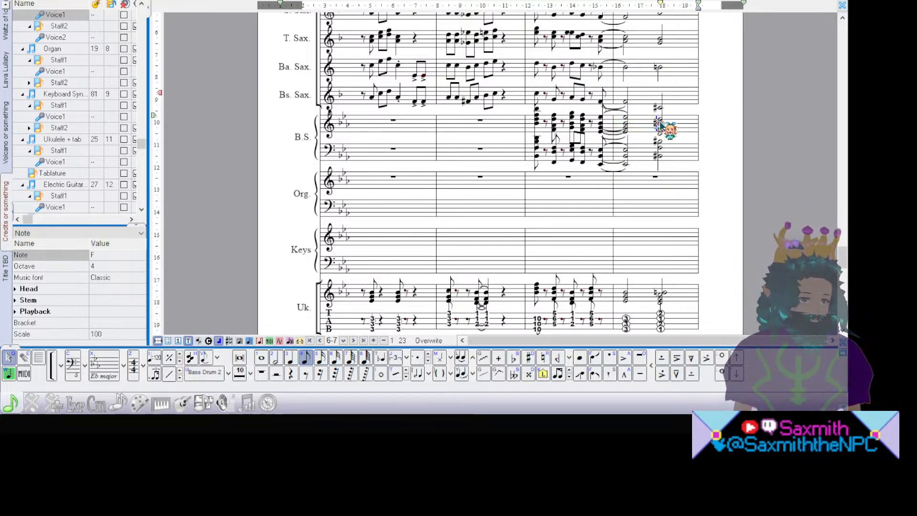
click(661, 125)
click(660, 123)
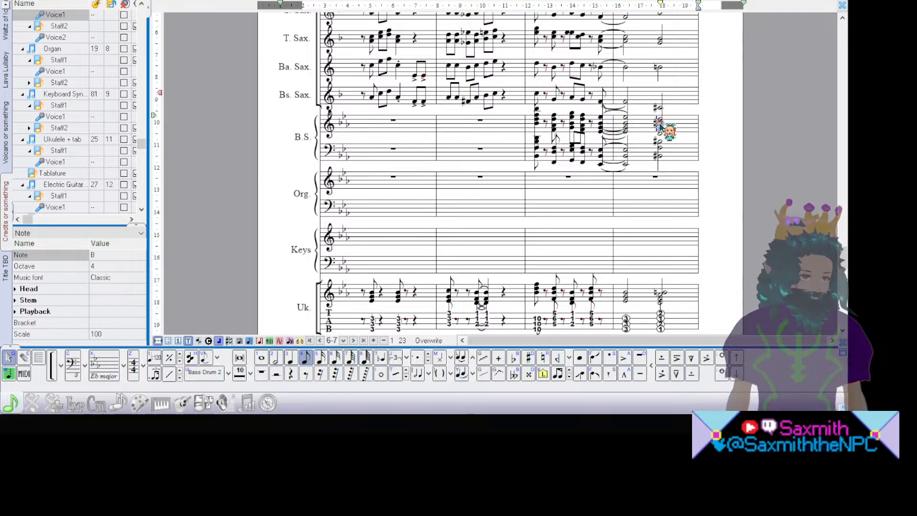
click(662, 133)
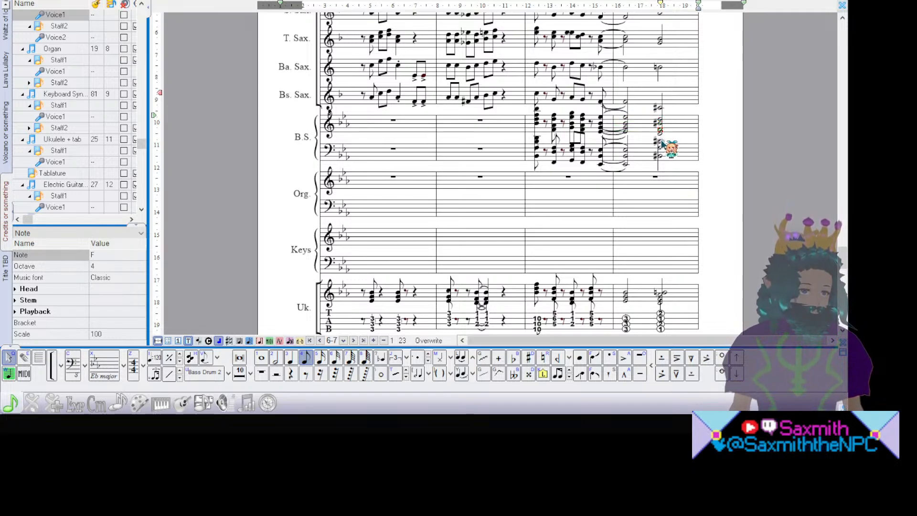
click(665, 140)
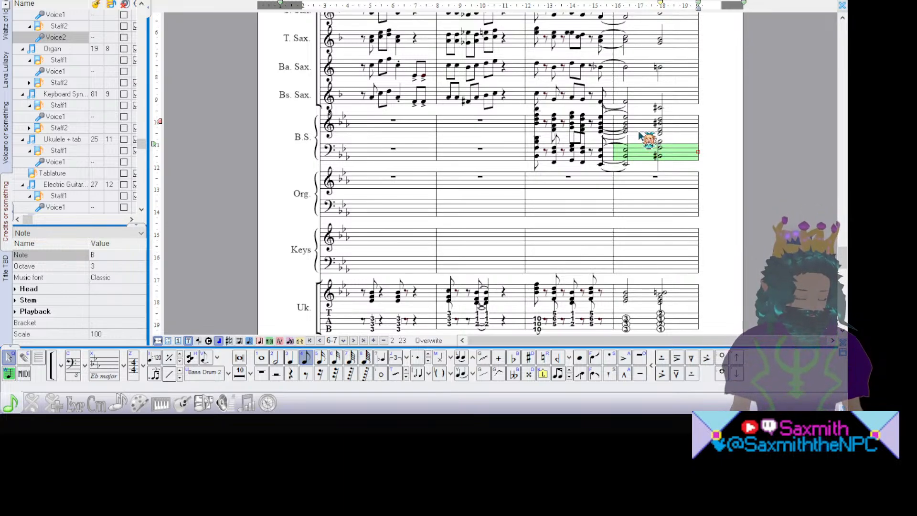
Step: Compare the last Ba. Sax. note of measure 23, the B, with the Bs. Sax. C below it
scroll(845, 183, up, 9)
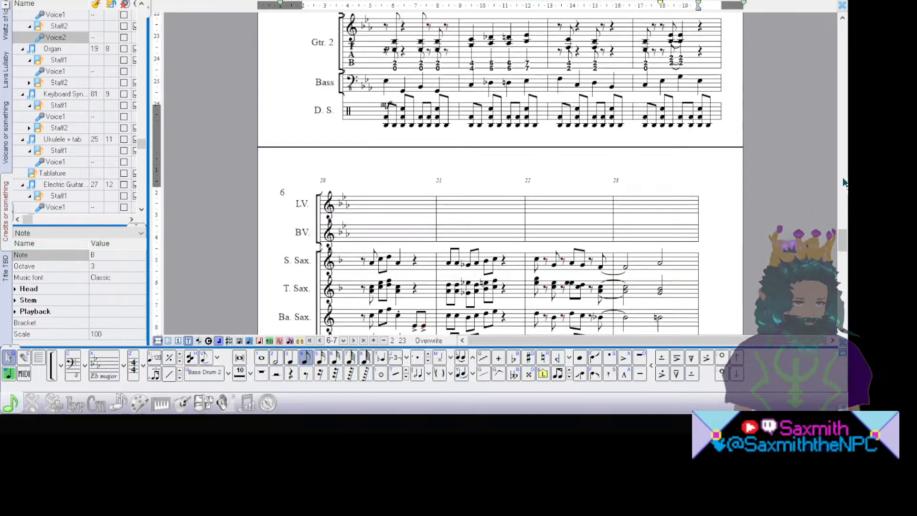
scroll(844, 183, down, 9)
scroll(843, 182, up, 3)
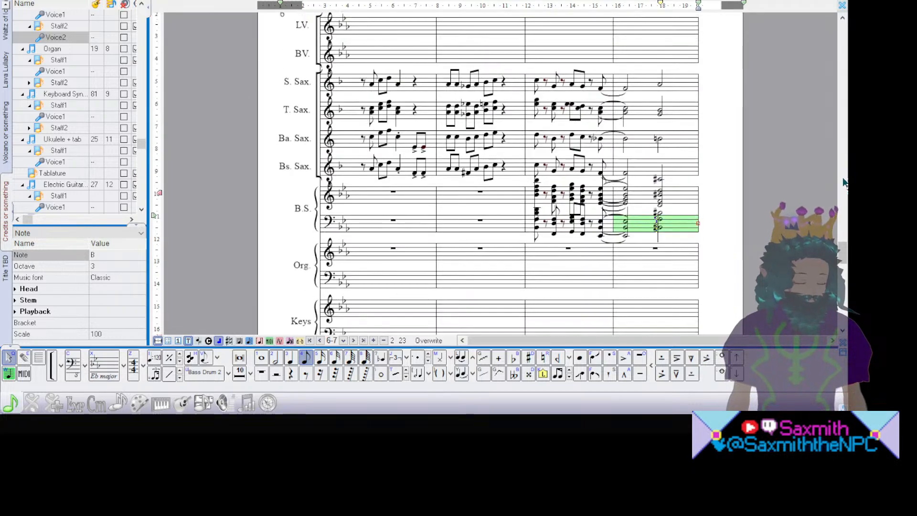
click(658, 139)
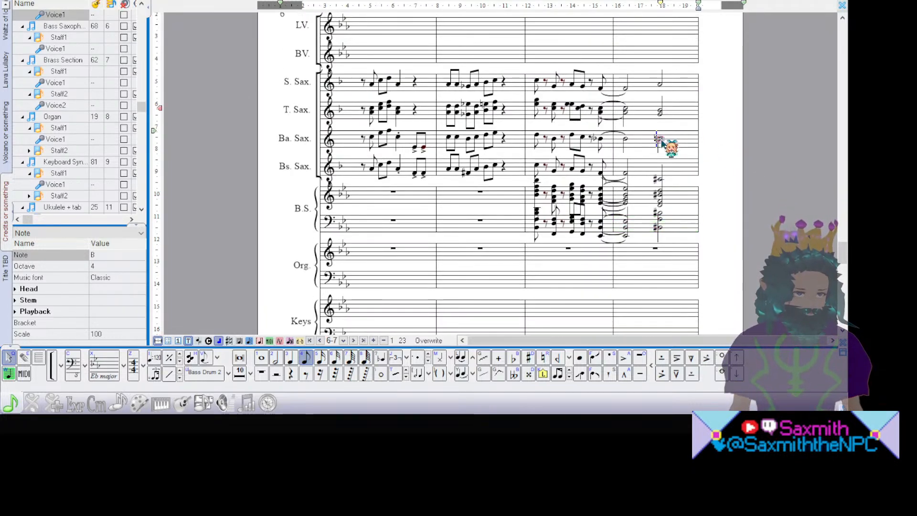
click(659, 178)
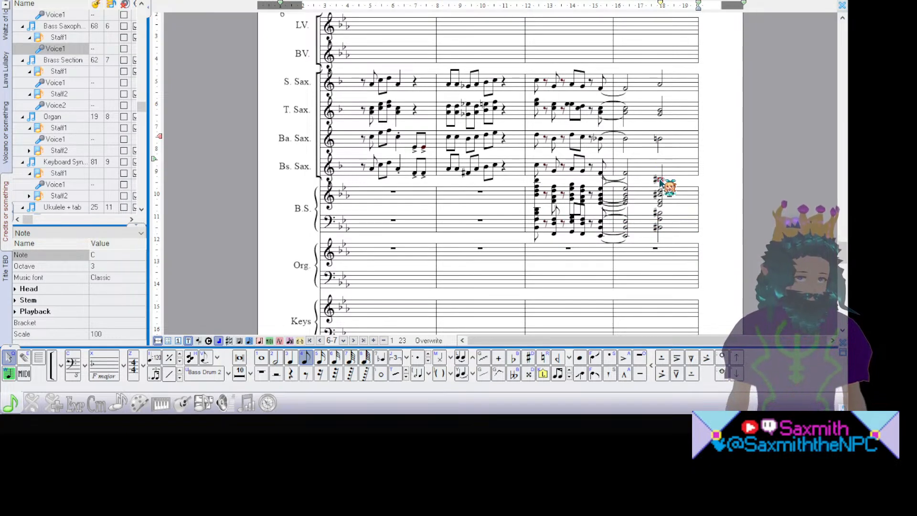
click(659, 138)
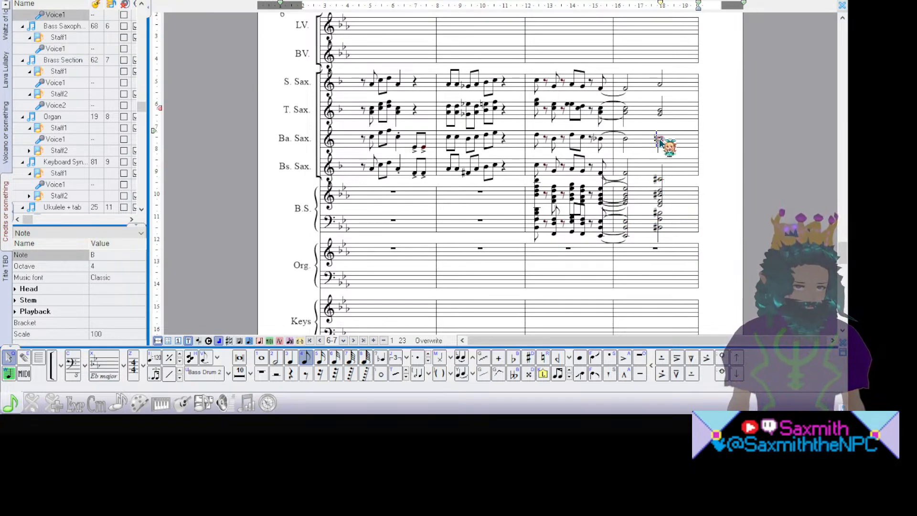
click(662, 180)
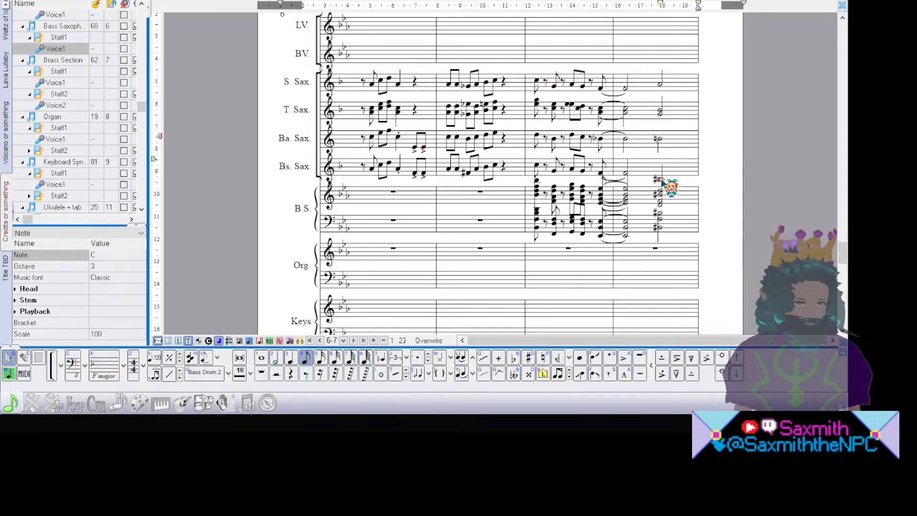
click(661, 180)
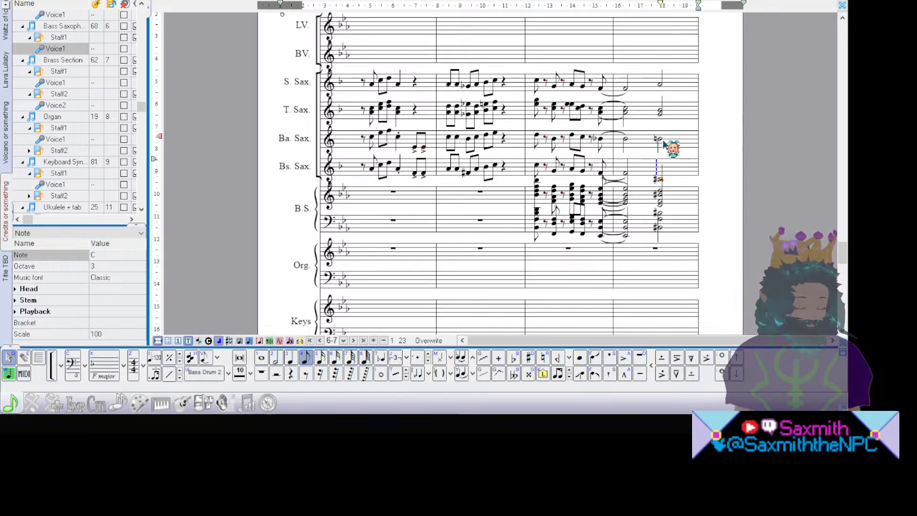
click(659, 140)
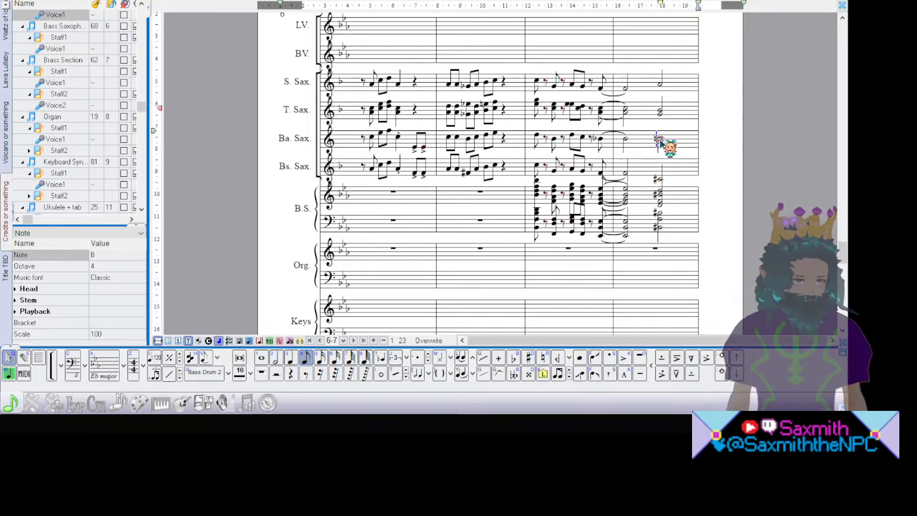
click(660, 180)
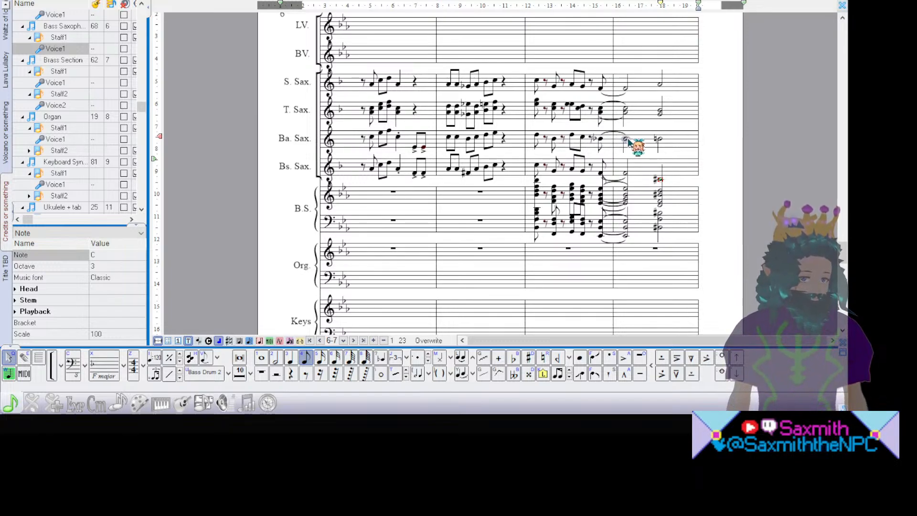
Step: Check the last Ba. Sax. B of measure 22, select the part's measure 23 and review the parts down to the drum staff
click(598, 139)
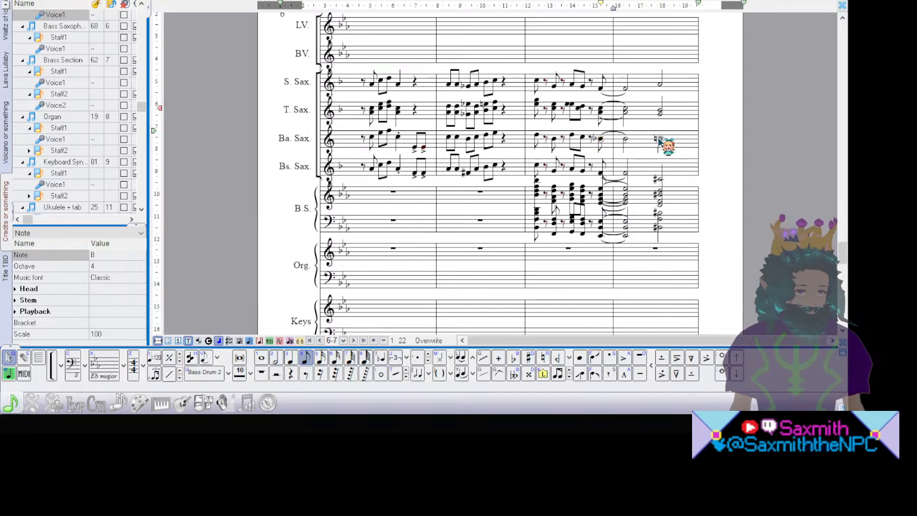
double_click(636, 143)
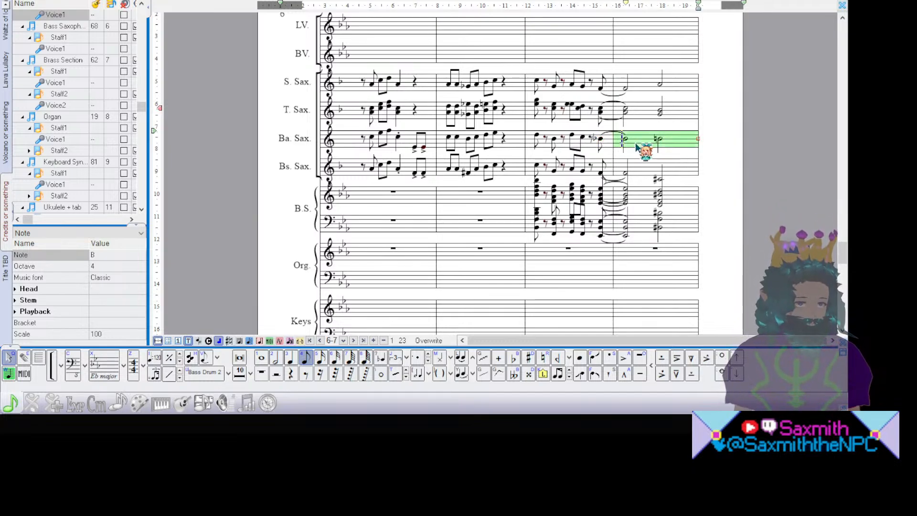
scroll(840, 143, down, 3)
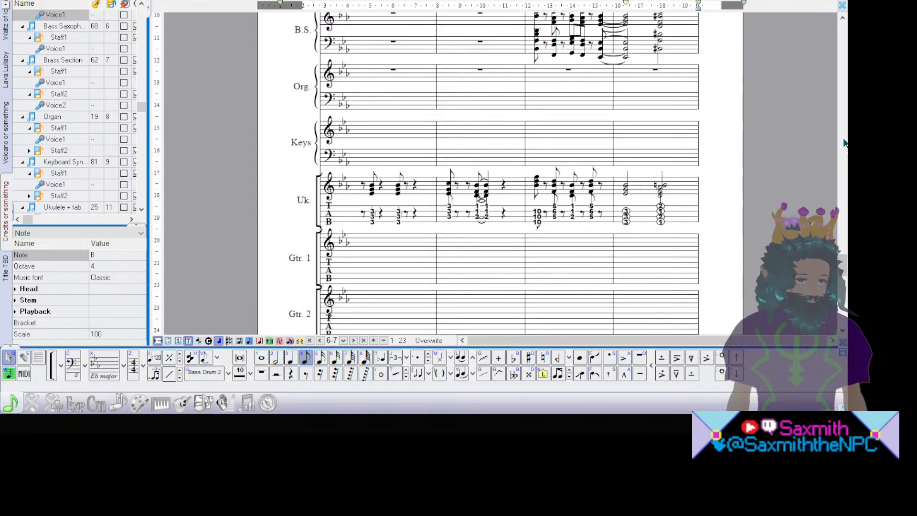
scroll(843, 142, down, 2)
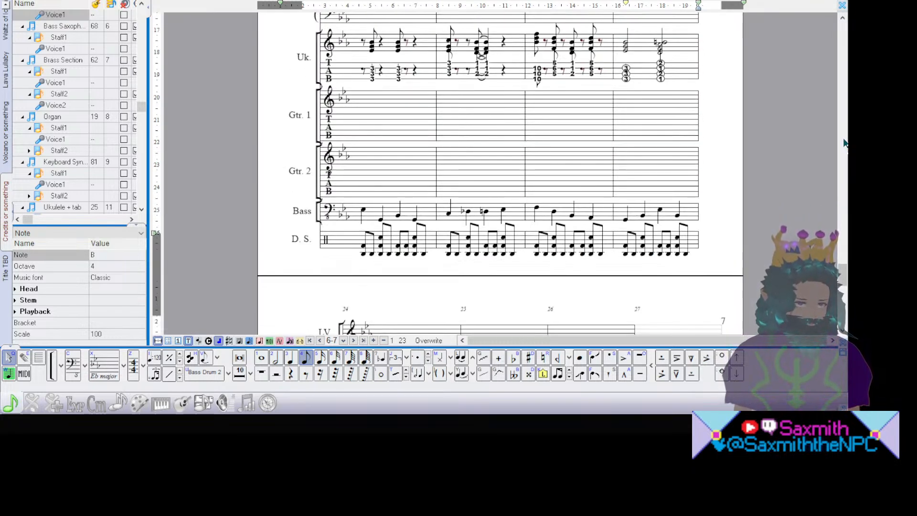
scroll(843, 143, up, 2)
scroll(843, 142, up, 3)
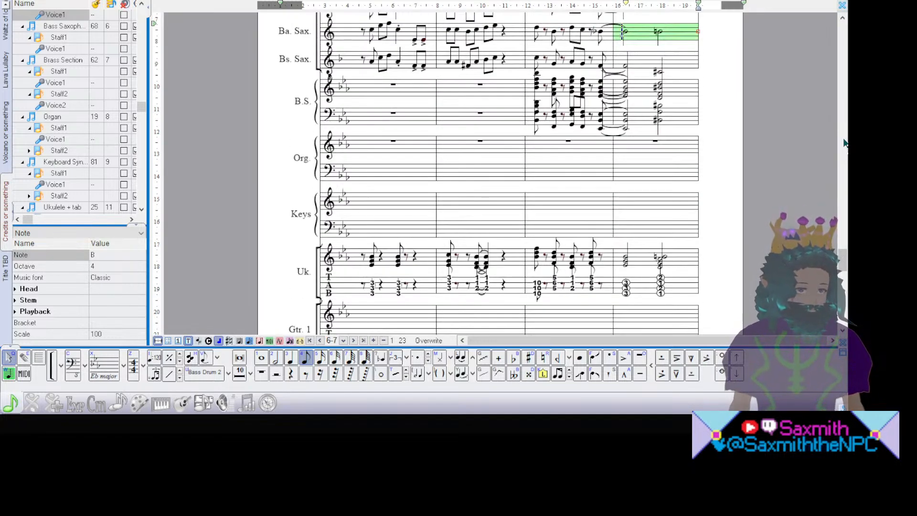
Step: Check the first three ukulele chords of measure 22 in turn, along with the first chord of measure 23
click(548, 254)
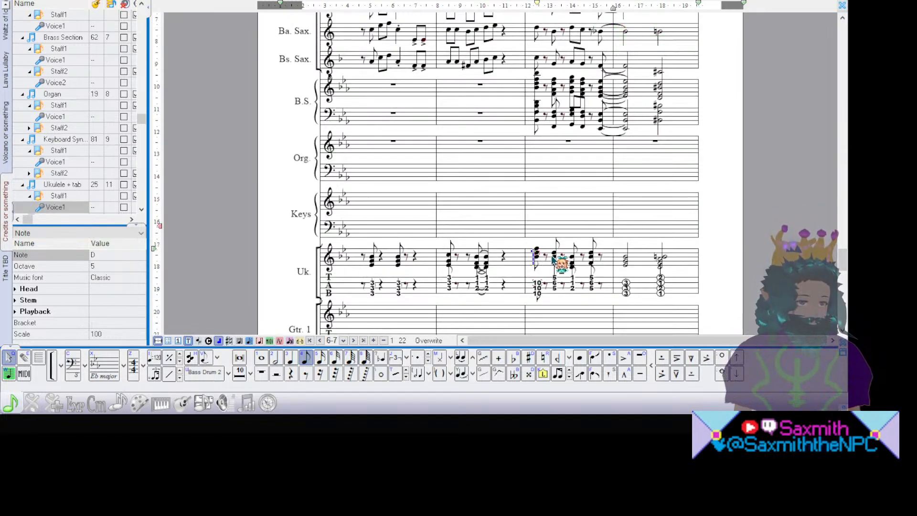
click(571, 258)
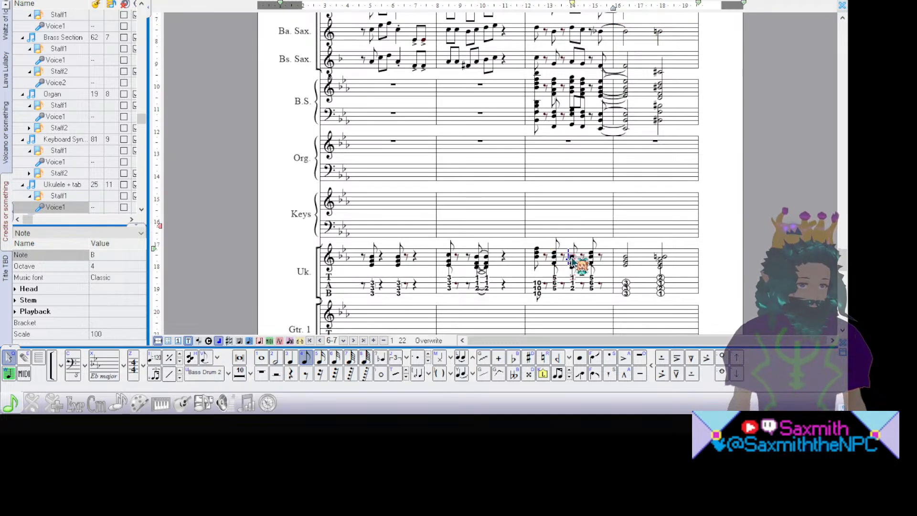
click(536, 252)
click(555, 257)
click(571, 259)
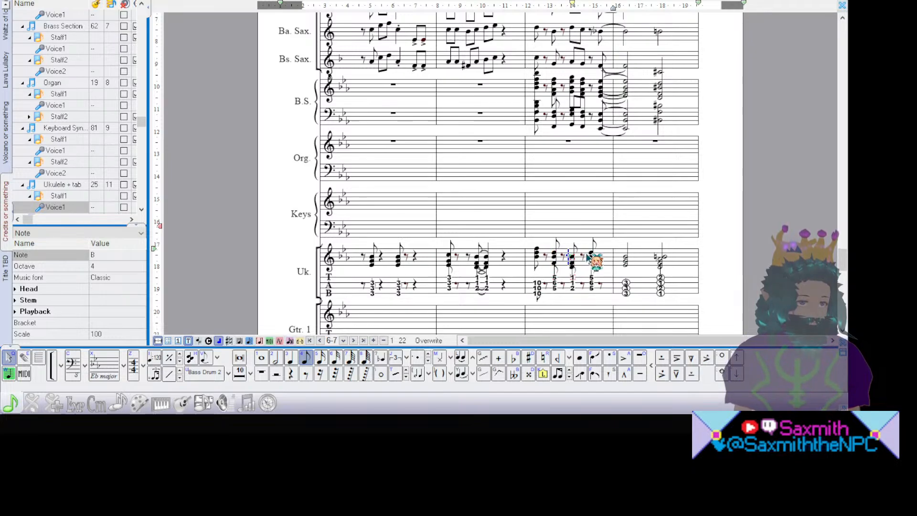
click(625, 258)
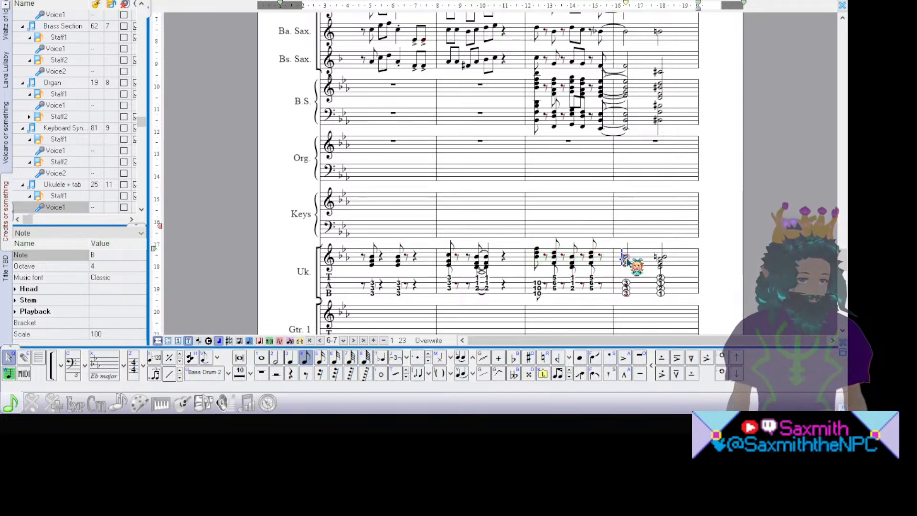
click(532, 258)
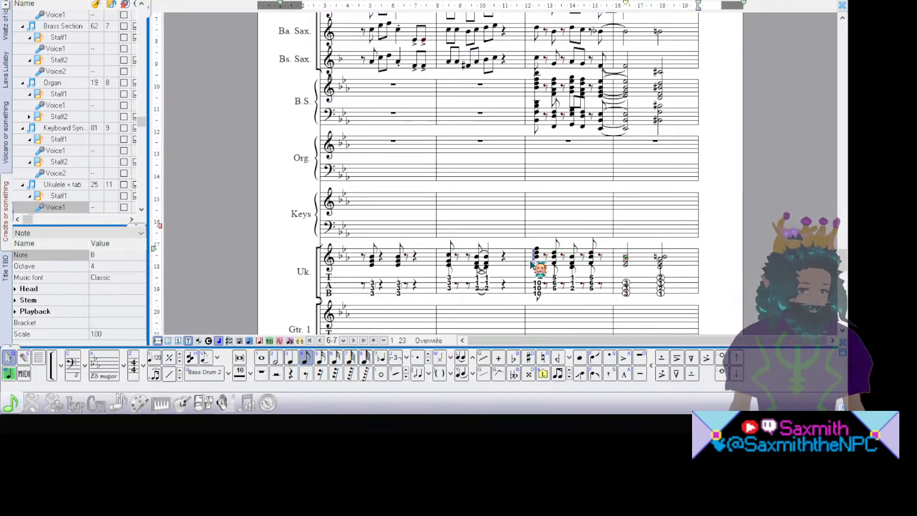
Step: Select the ukulele's measure 22 and review it against the sax and B.S. parts above
double_click(530, 262)
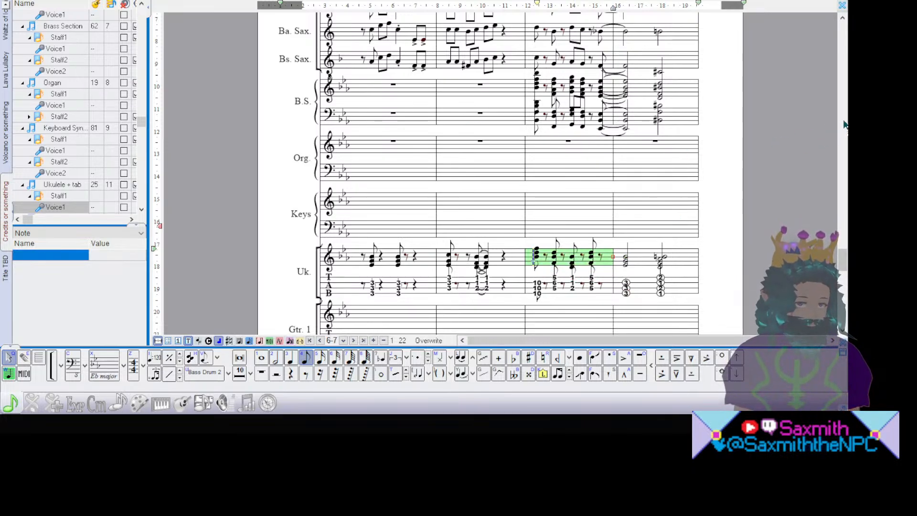
scroll(844, 114, up, 3)
scroll(844, 117, down, 4)
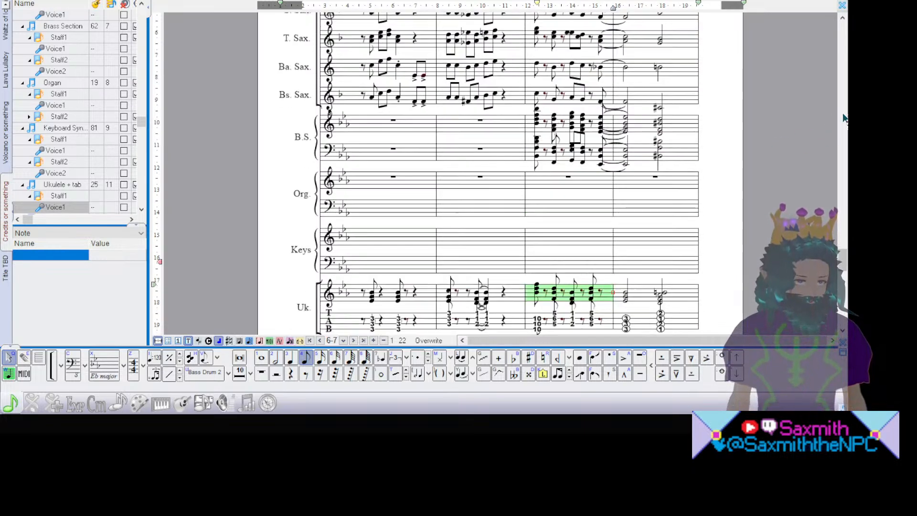
scroll(844, 117, down, 2)
scroll(844, 117, up, 5)
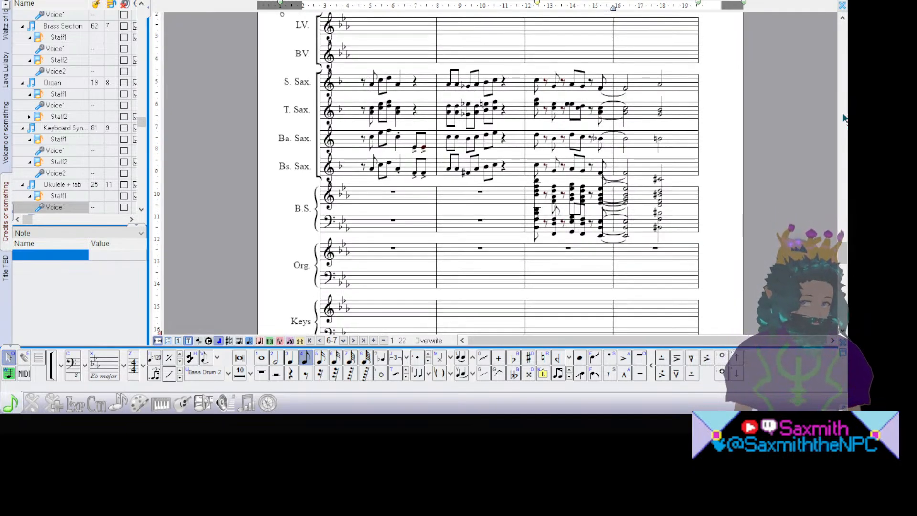
scroll(844, 117, up, 1)
scroll(844, 117, down, 2)
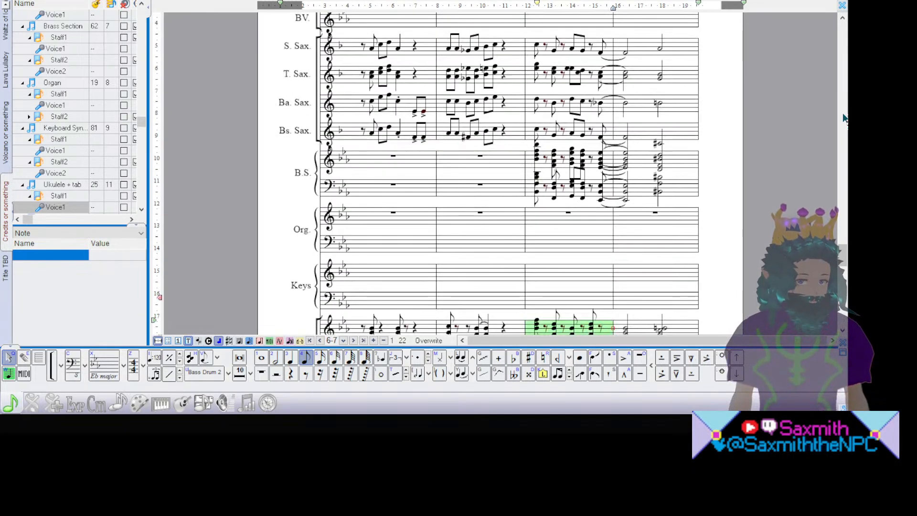
scroll(843, 117, down, 2)
scroll(844, 117, up, 1)
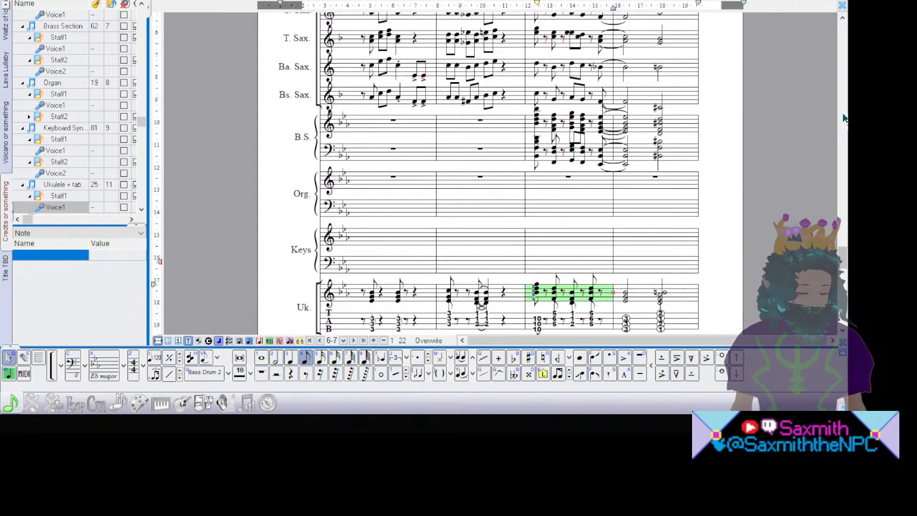
scroll(844, 117, down, 2)
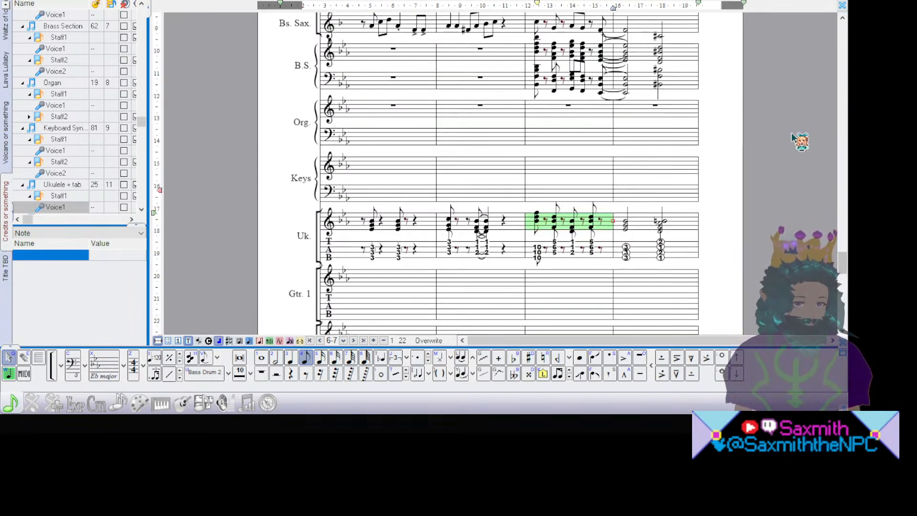
Step: Check the tablature fret numbers of the first three ukulele chords in measure 22
click(535, 258)
text(10)
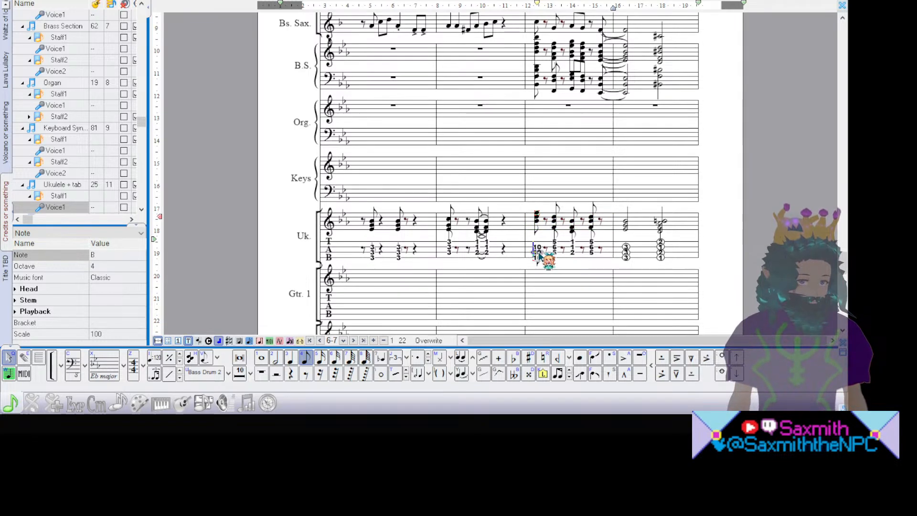
click(554, 248)
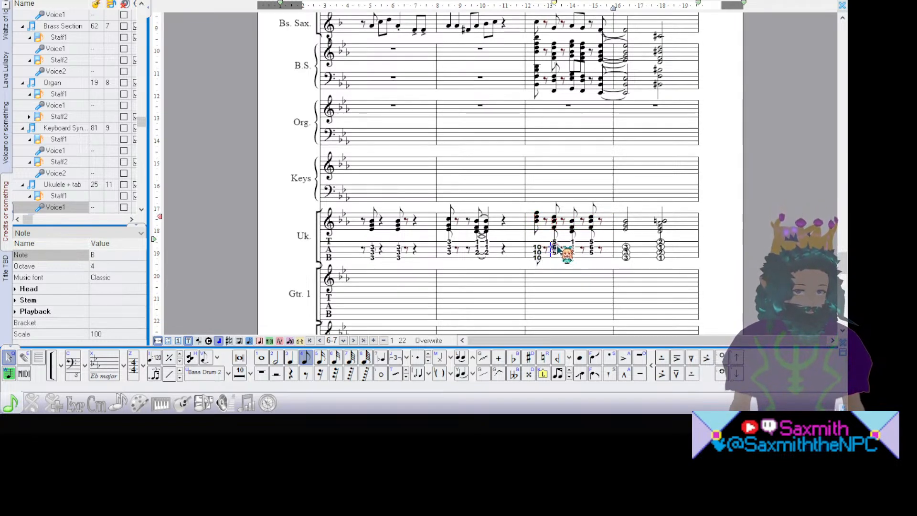
click(554, 242)
click(572, 243)
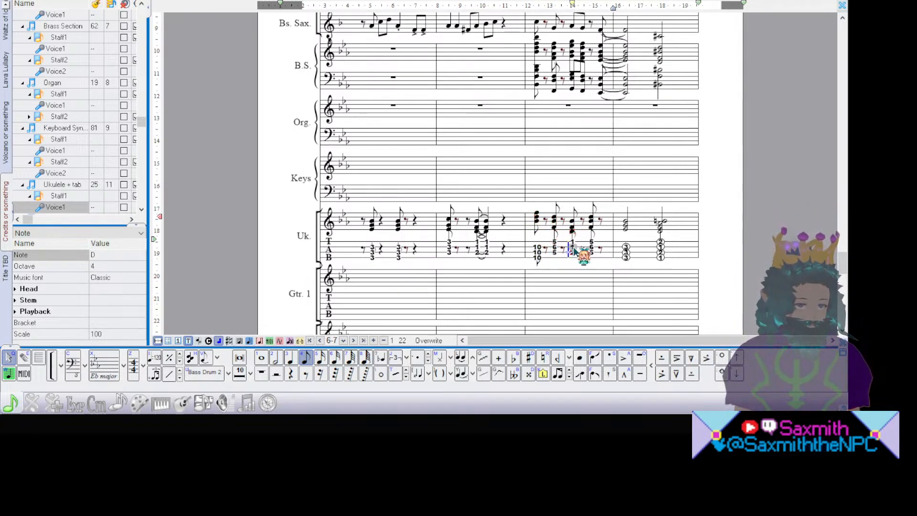
Step: Check the ukulele's fourth tablature chord of measure 22, recheck the first and third chords, and select the tablature measure
click(590, 245)
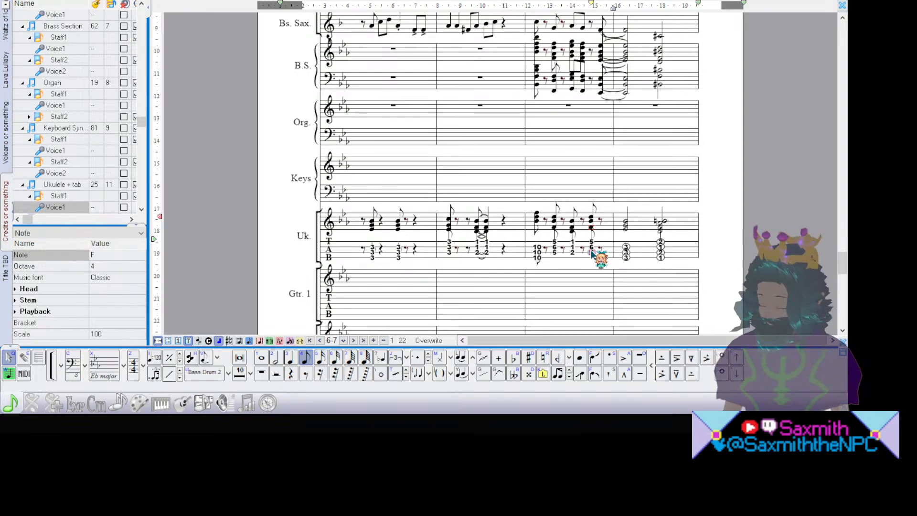
click(537, 248)
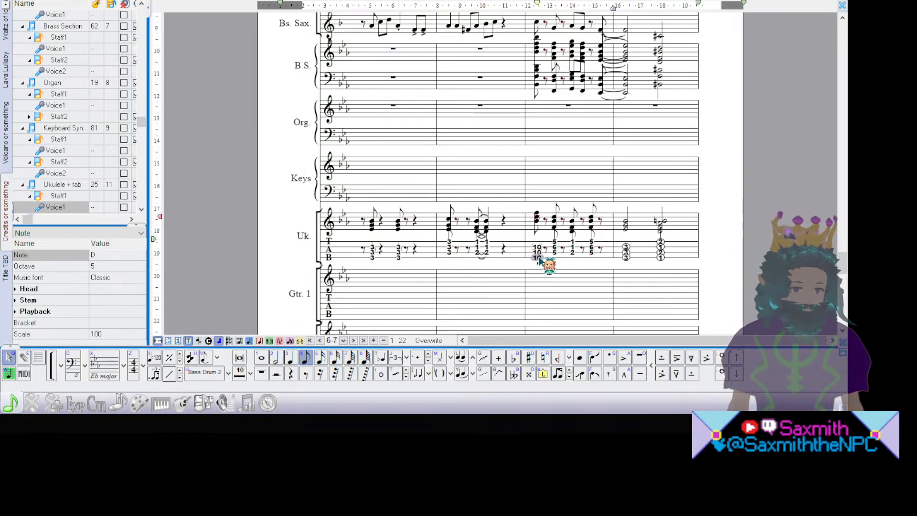
click(569, 257)
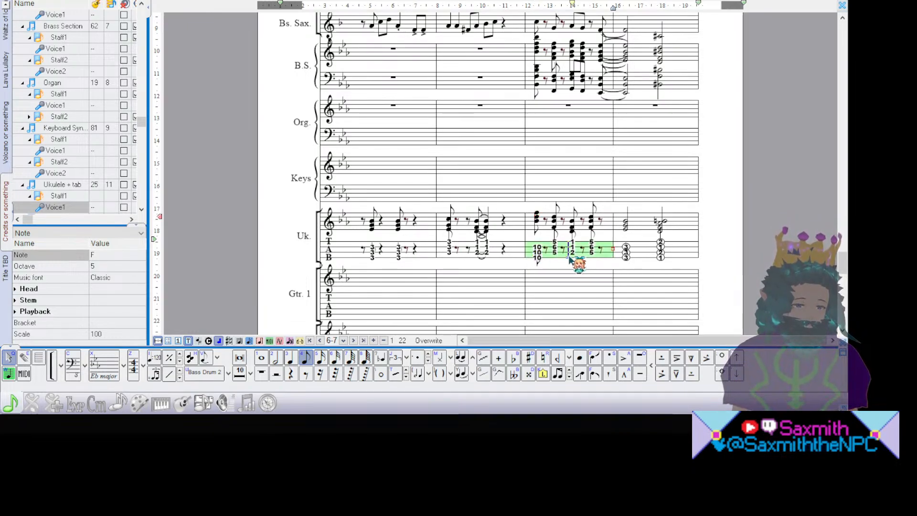
click(529, 256)
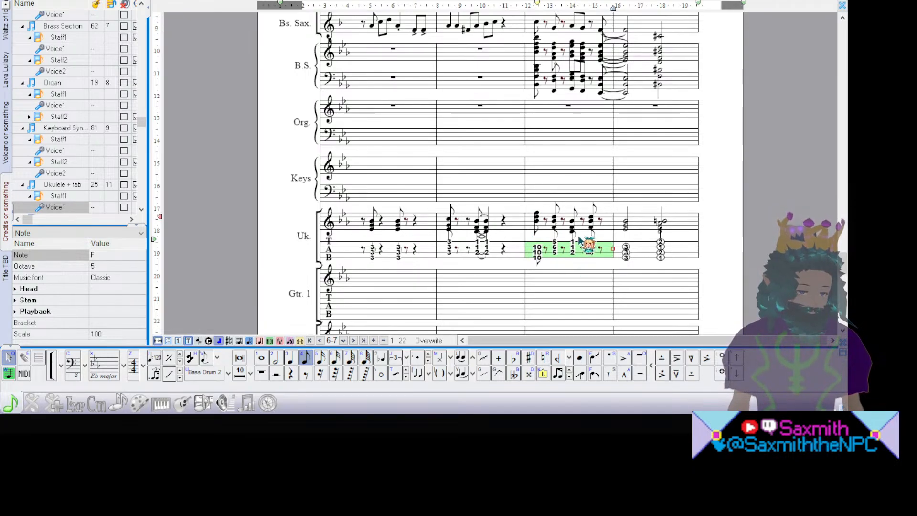
click(569, 254)
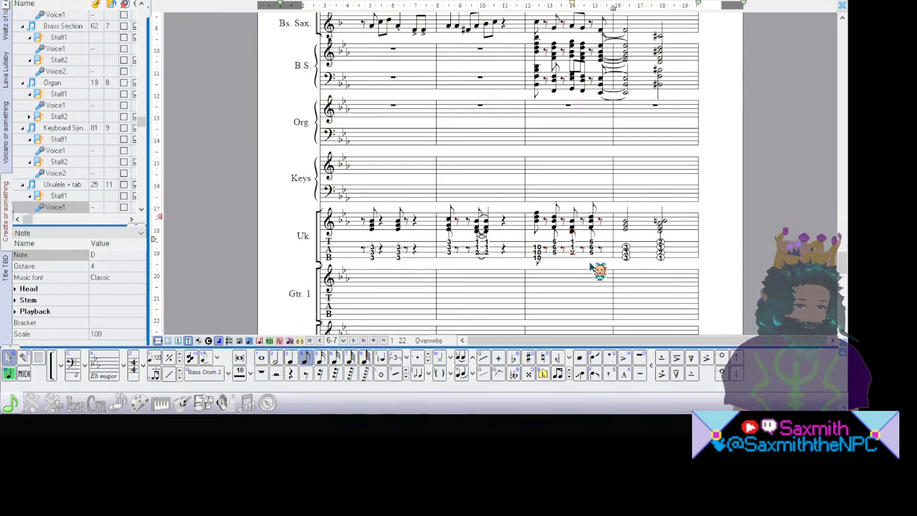
Step: Select measure 22 on the ukulele's notation staff and review the parts from the saxes down to the drum staff
click(528, 216)
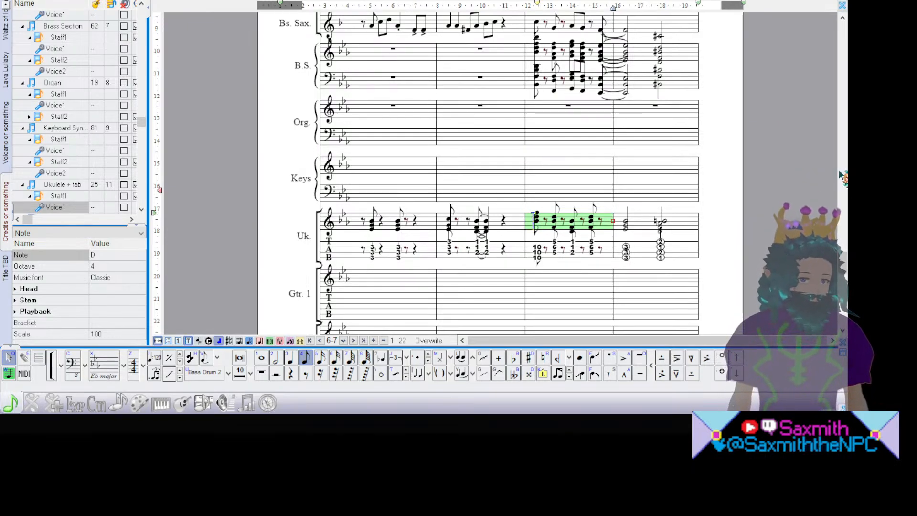
scroll(842, 176, up, 8)
scroll(843, 175, down, 5)
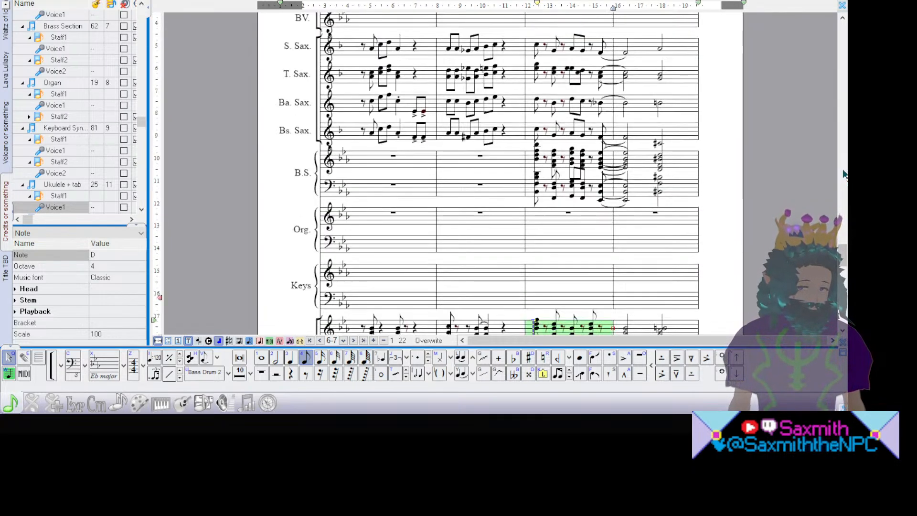
scroll(843, 175, down, 5)
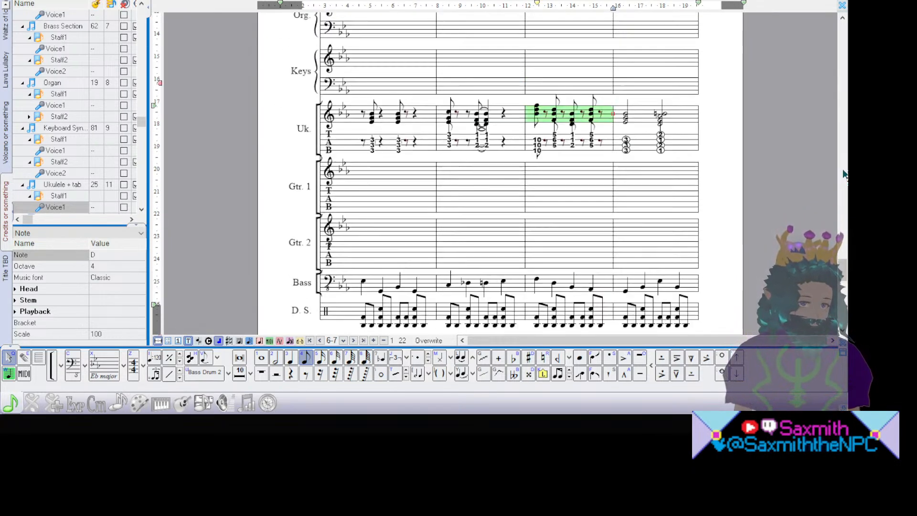
scroll(843, 174, down, 2)
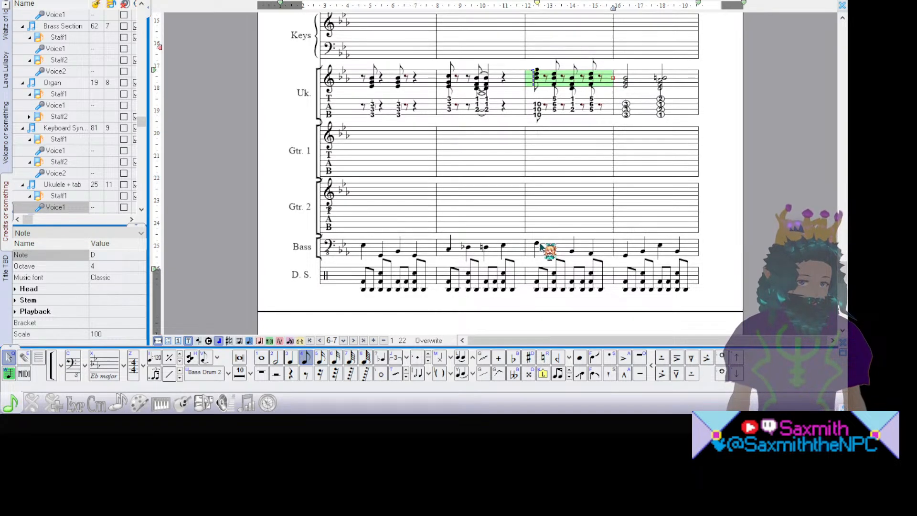
Step: Check the four bass notes of measure 22 in turn
click(540, 246)
click(553, 247)
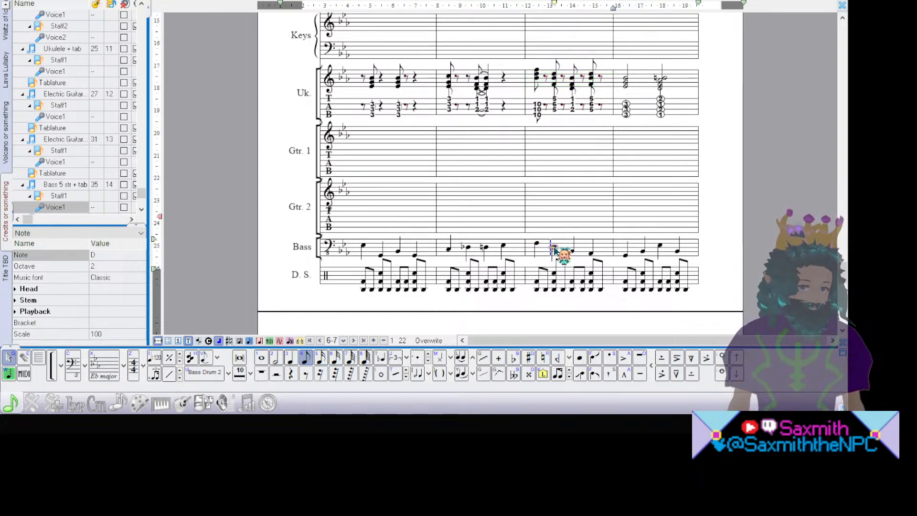
click(572, 251)
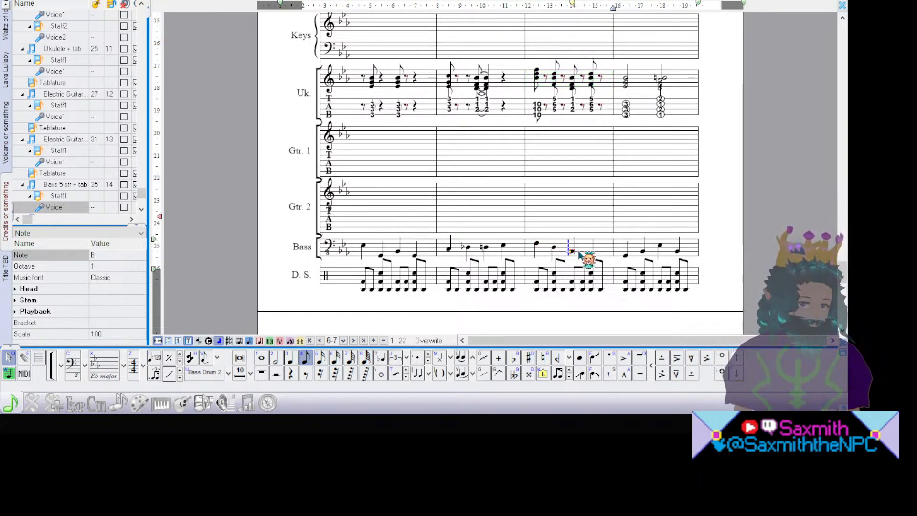
click(591, 255)
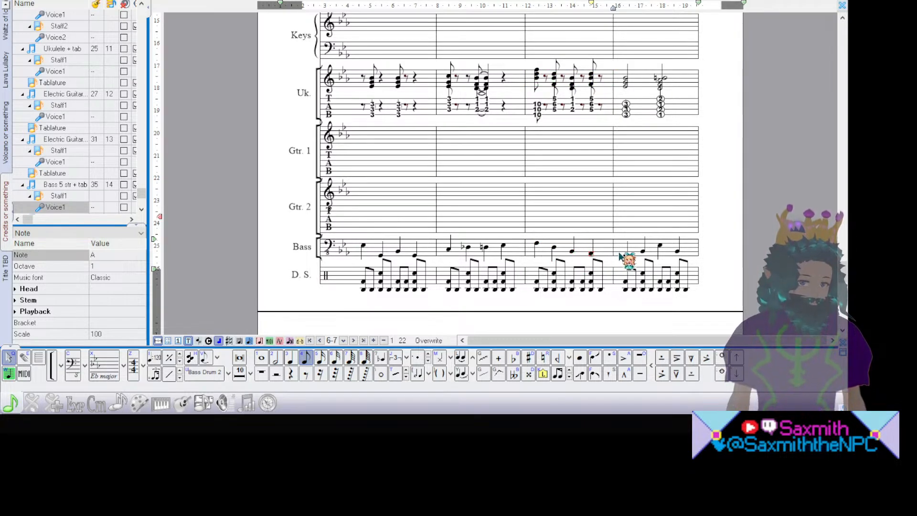
Step: Check the second, third and fourth bass notes of measure 23, comparing the last two repeatedly
click(642, 251)
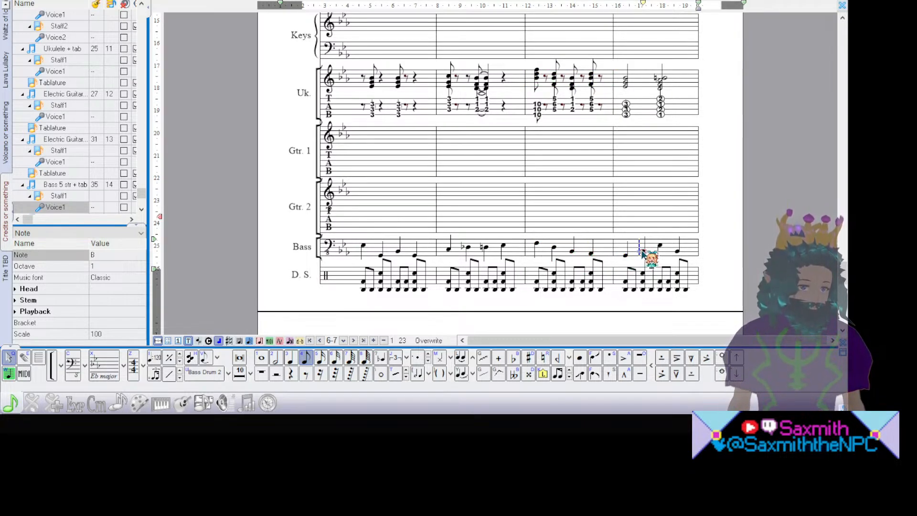
click(680, 248)
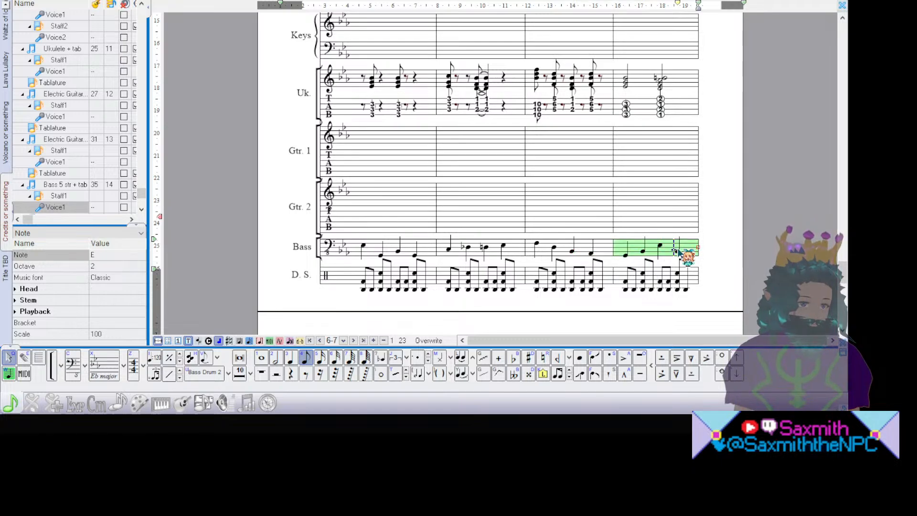
click(676, 250)
click(659, 246)
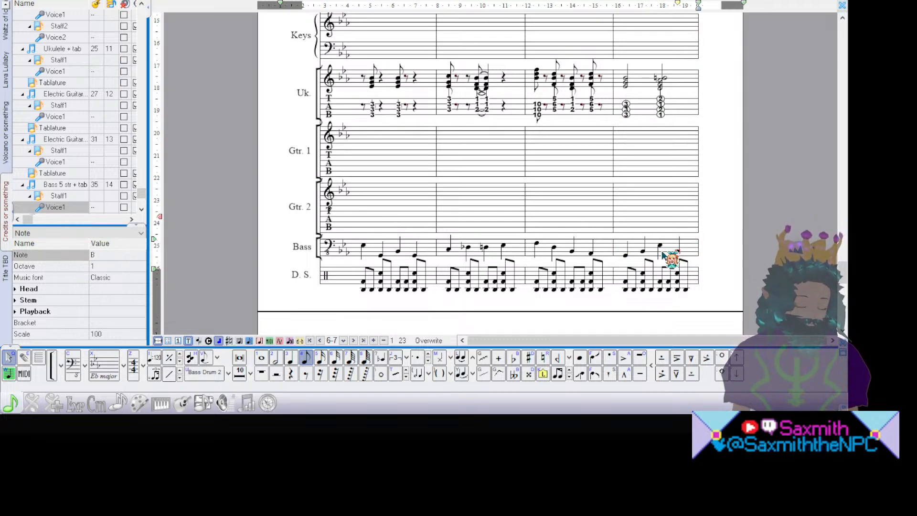
click(661, 249)
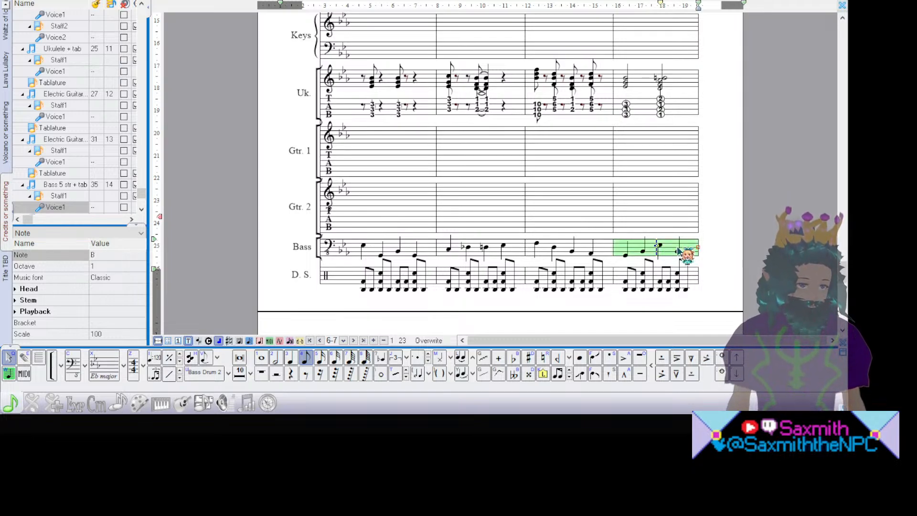
click(660, 245)
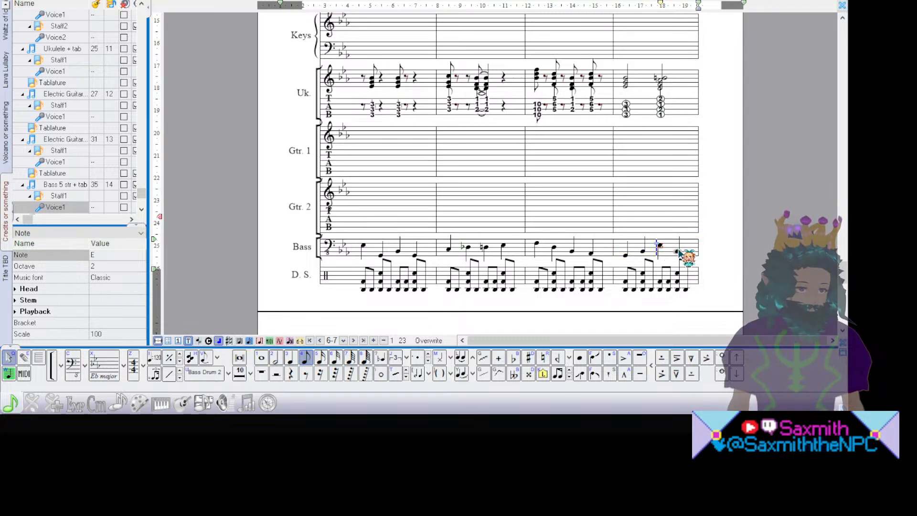
click(677, 252)
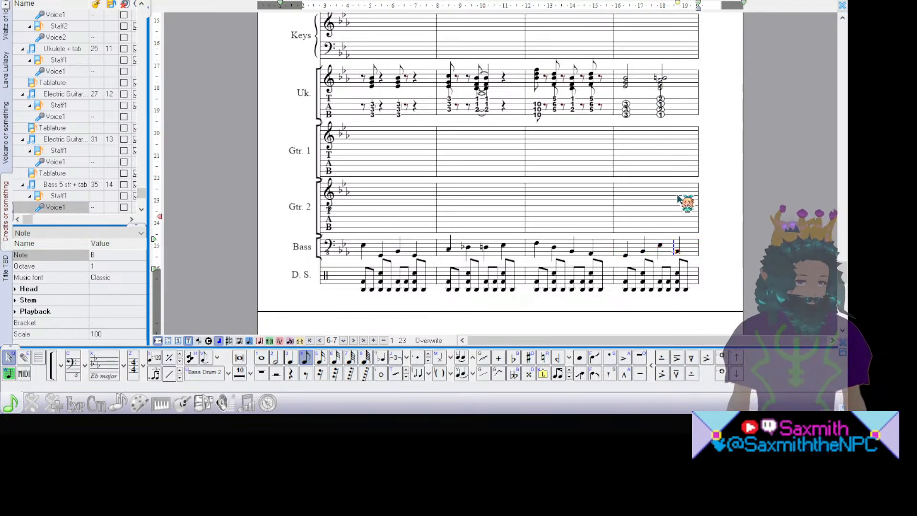
click(661, 247)
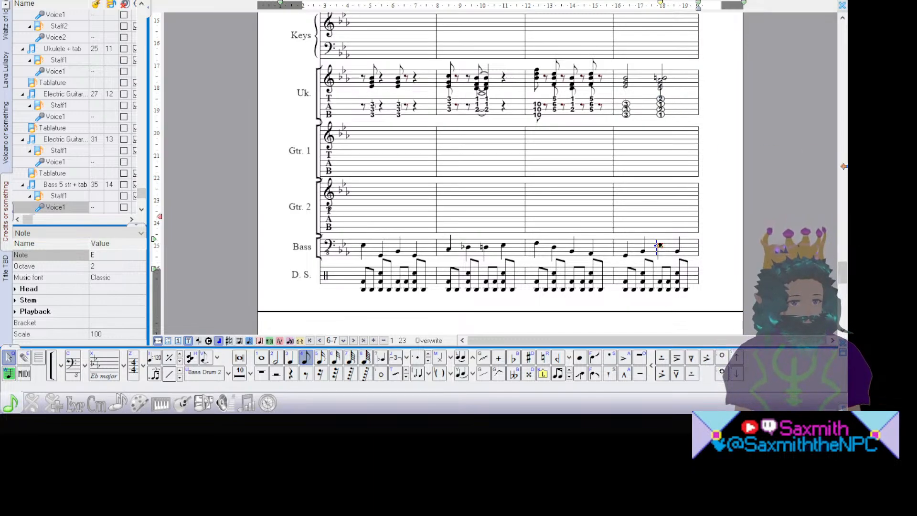
Step: Play the score back from the ukulele's measure 23 and again from measure 20
click(656, 117)
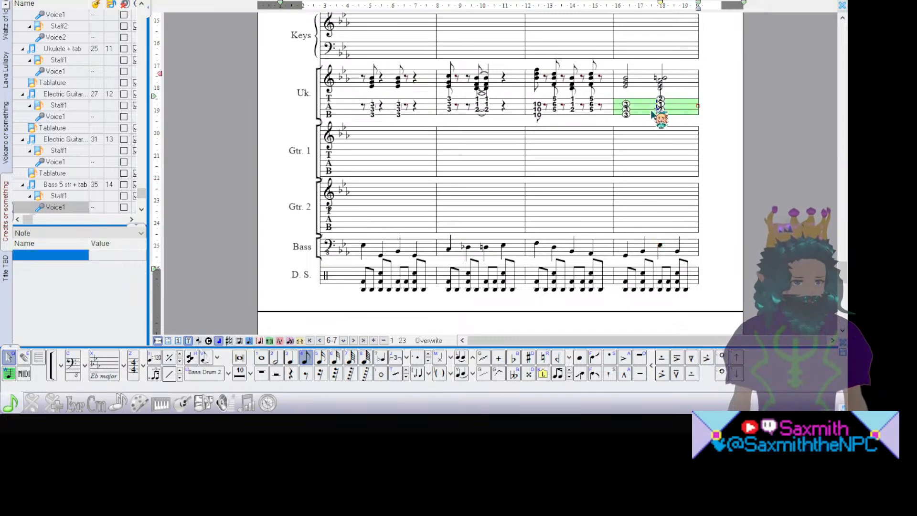
key(space)
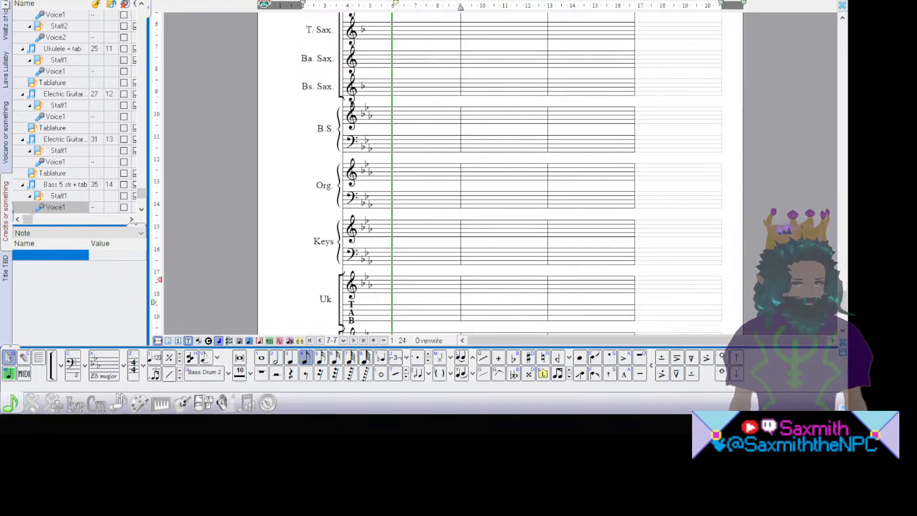
click(260, 1)
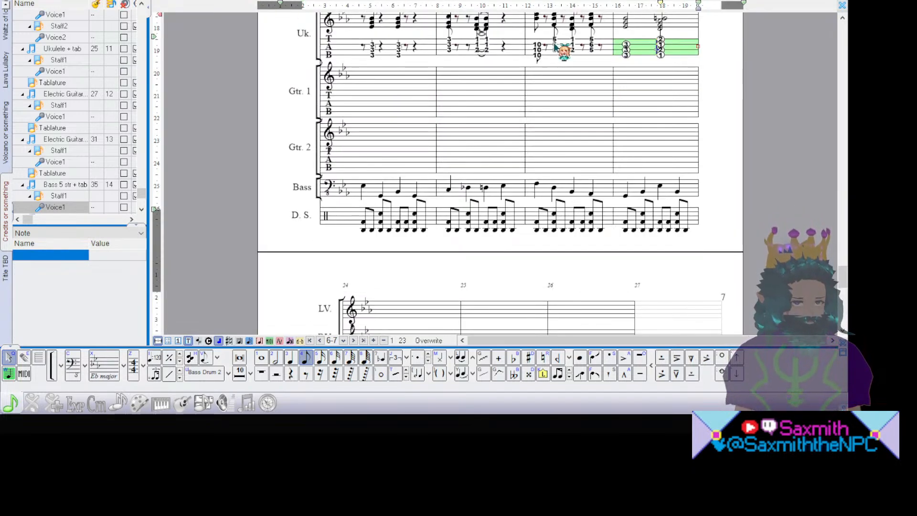
click(358, 50)
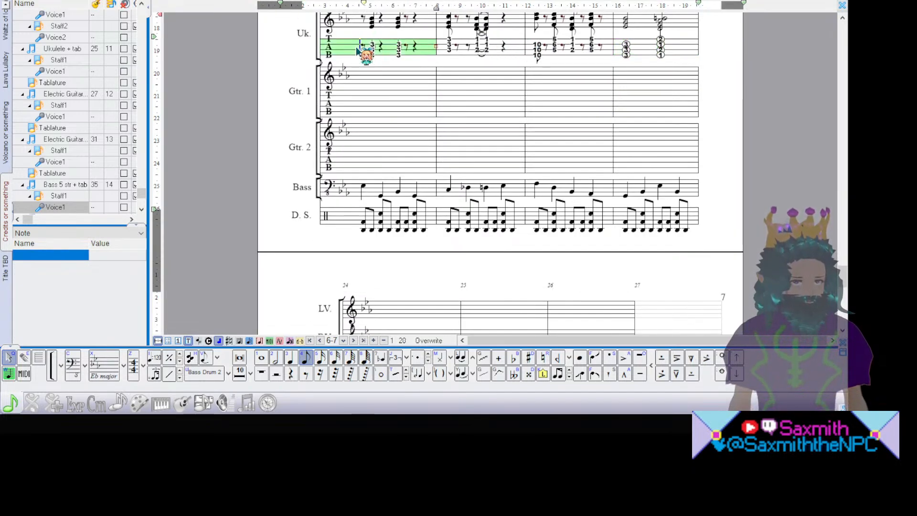
key(space)
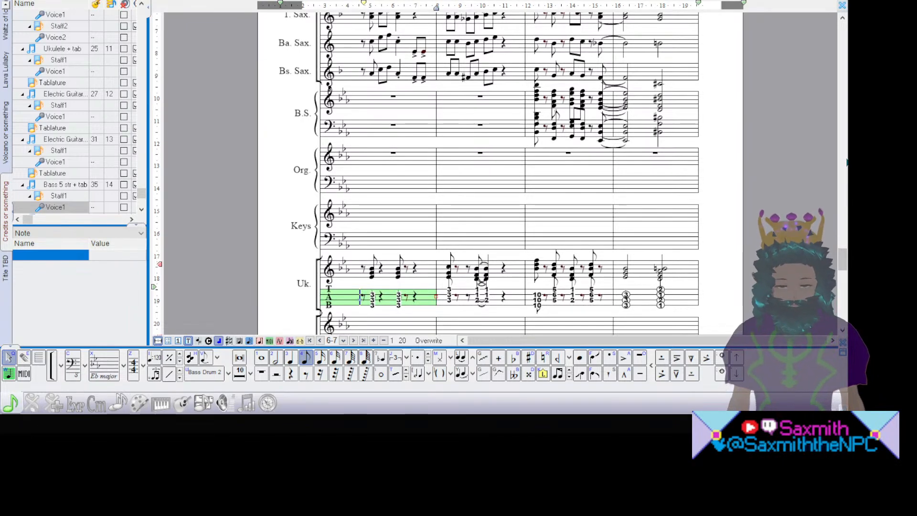
Step: Try the eighth notes B, F and G in turn at the start of the Ba. Sax's measure 24, removing each one
scroll(847, 163, down, 4)
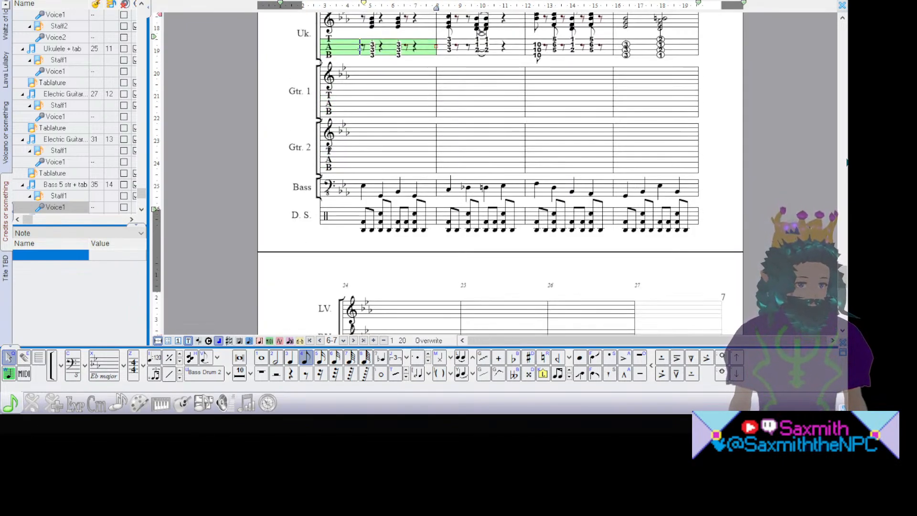
scroll(847, 162, down, 3)
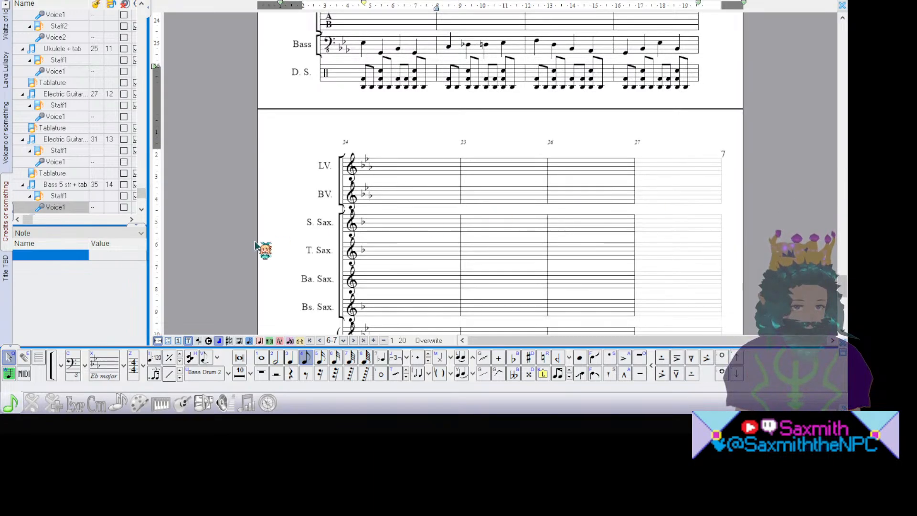
click(373, 270)
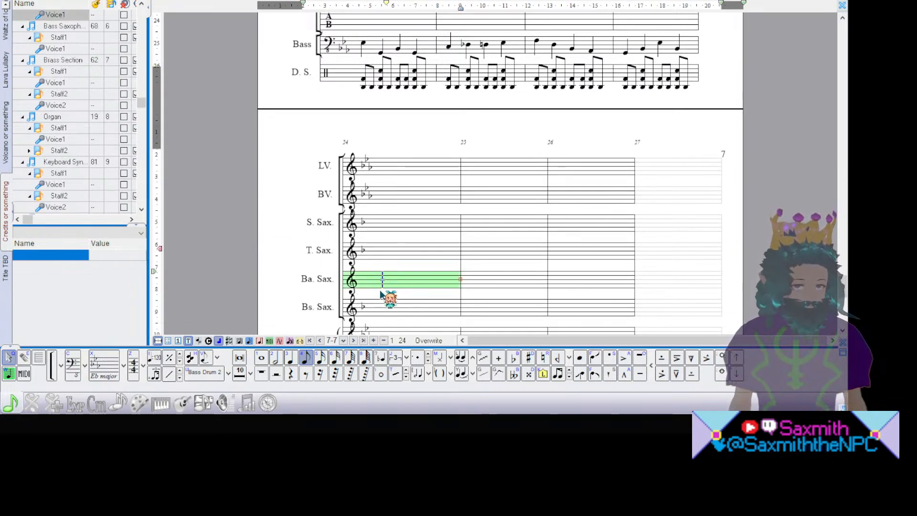
key(b)
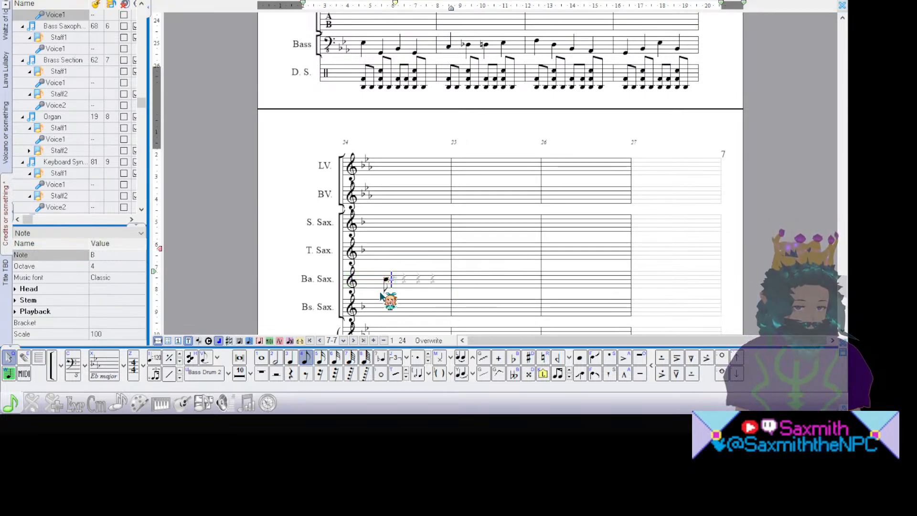
key(BackSpace)
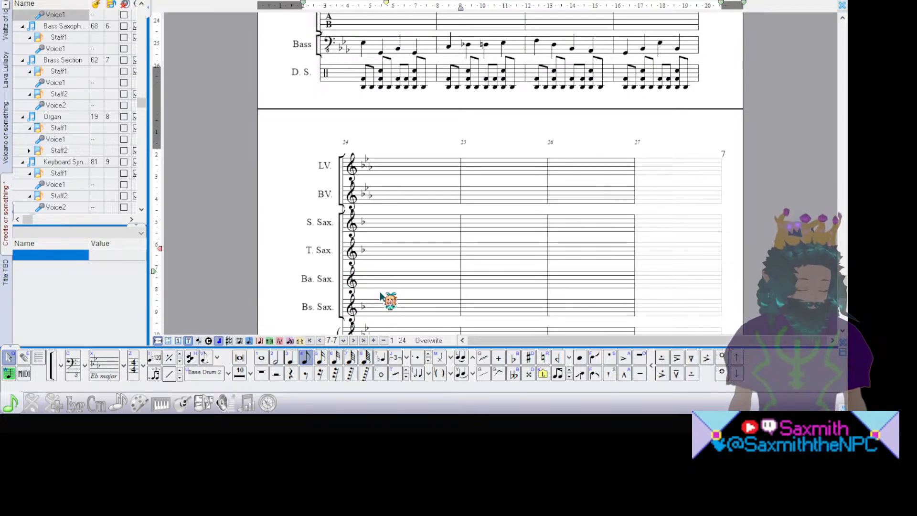
key(f)
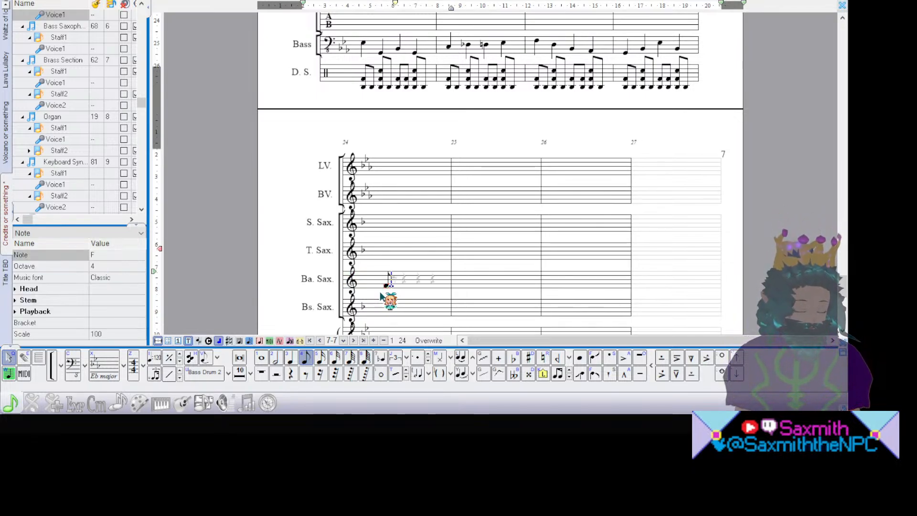
key(BackSpace)
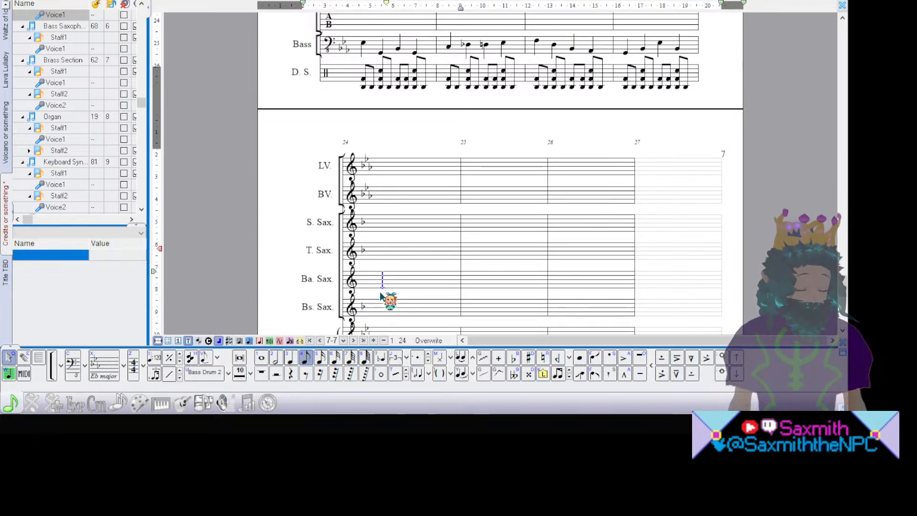
key(g)
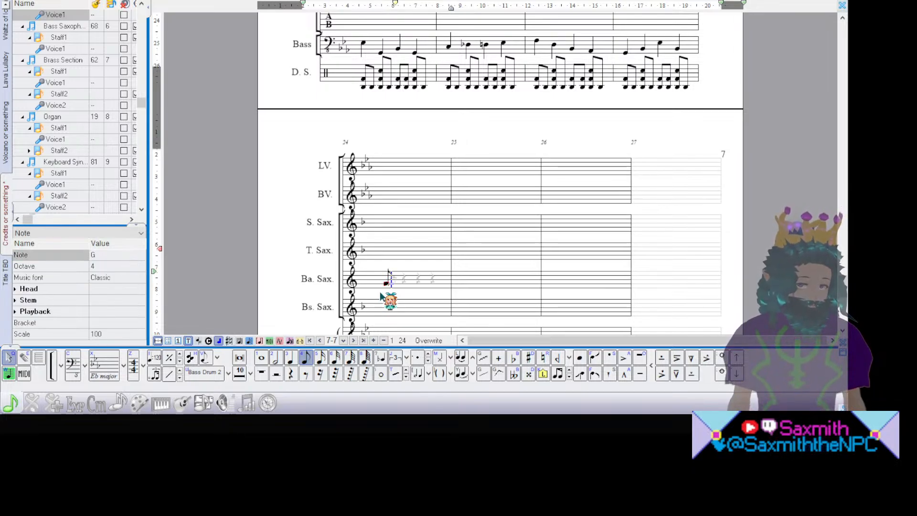
key(ctrl+z)
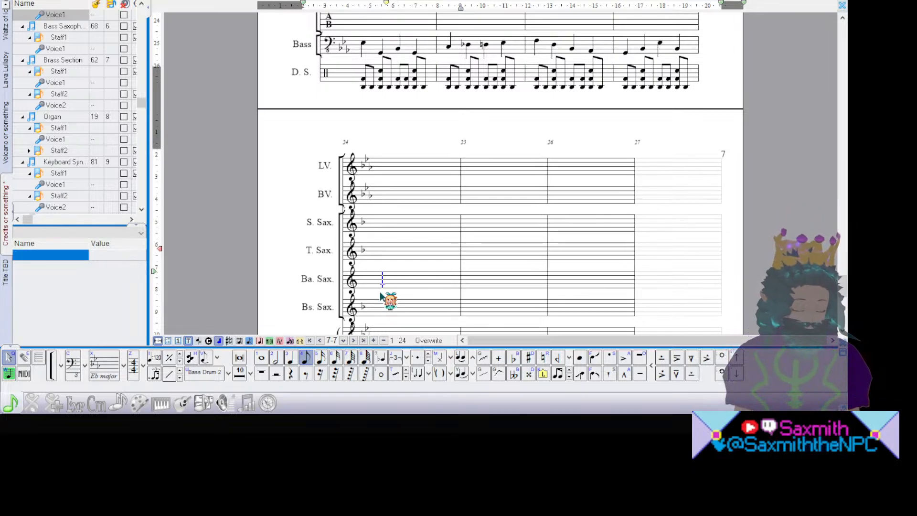
Step: Try a whole note E in the Ba. Sax's measure 24 and undo it
key(1)
key(e)
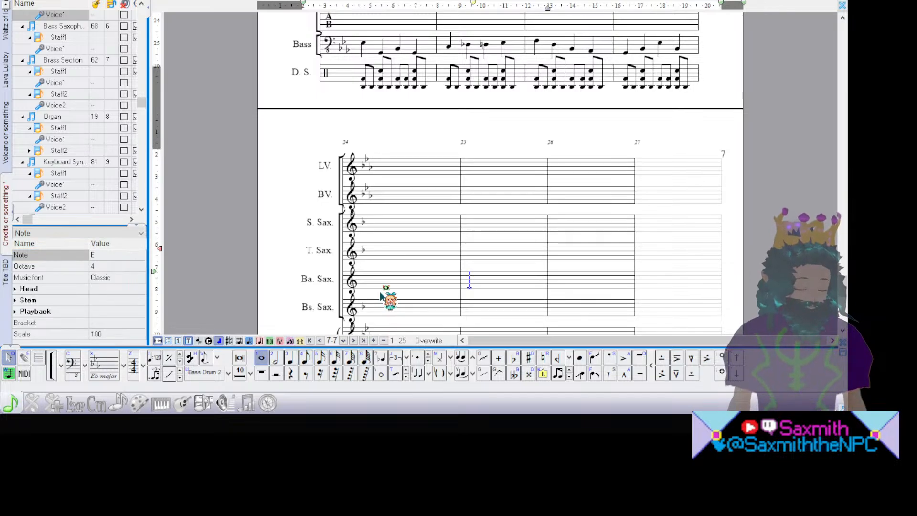
key(ctrl+z)
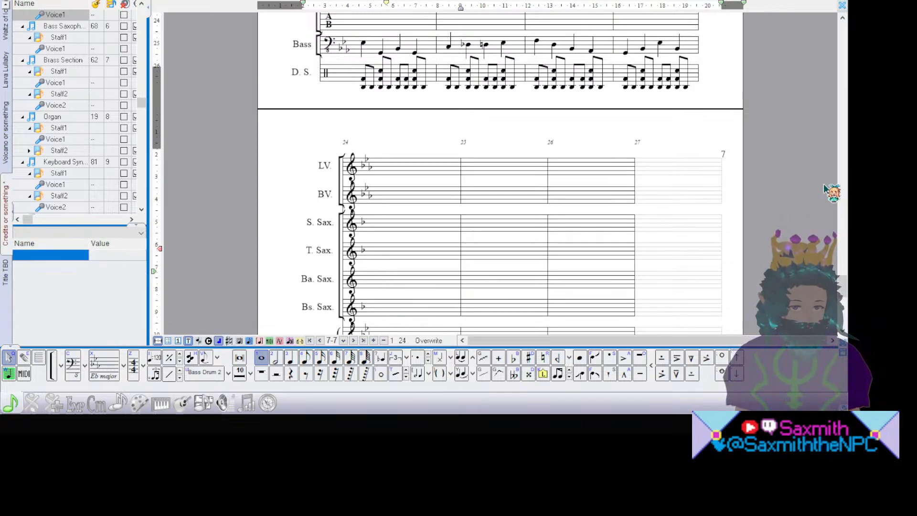
Step: Try an eighth note E twice at the start of the Ba. Sax's measure 24, removing it each time
scroll(844, 197, up, 8)
scroll(844, 198, down, 8)
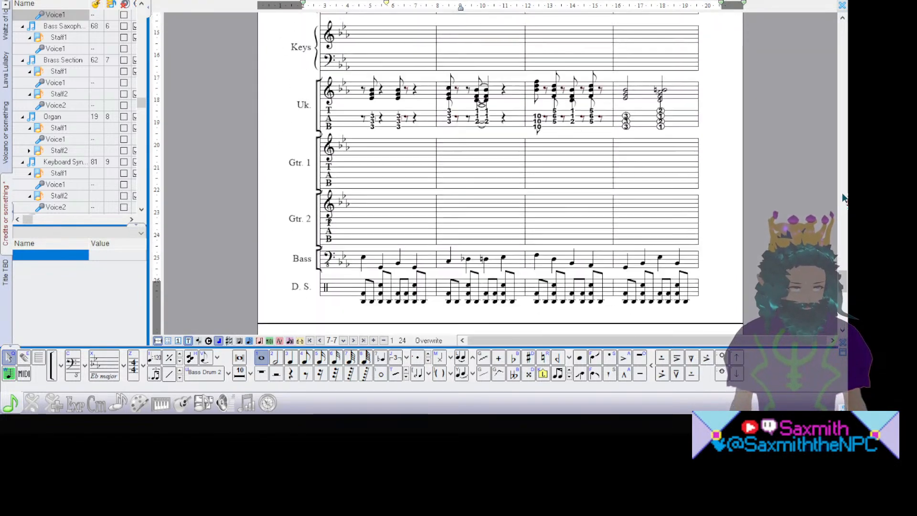
scroll(844, 198, down, 3)
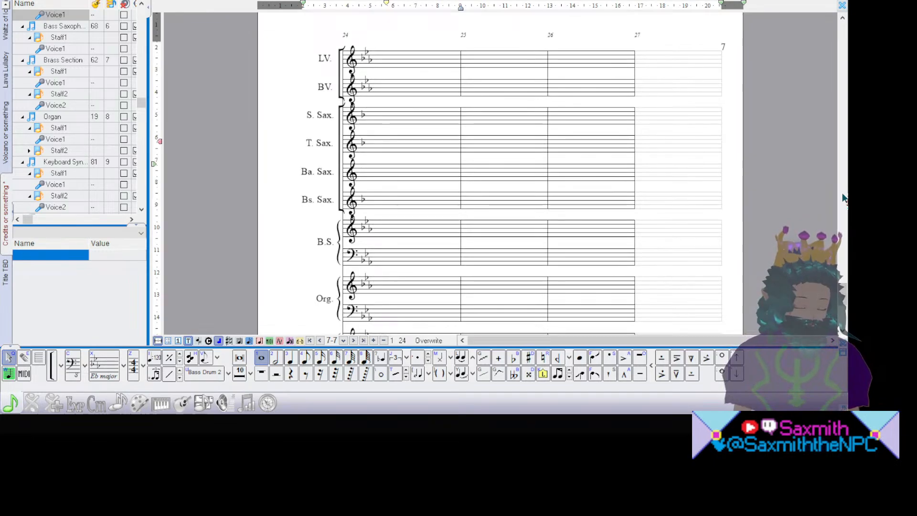
scroll(844, 197, up, 7)
scroll(844, 198, down, 8)
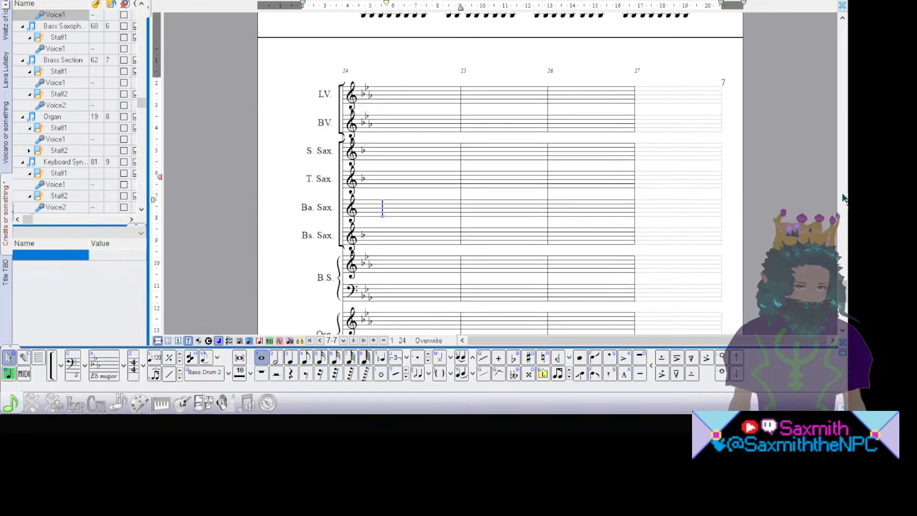
scroll(844, 197, up, 3)
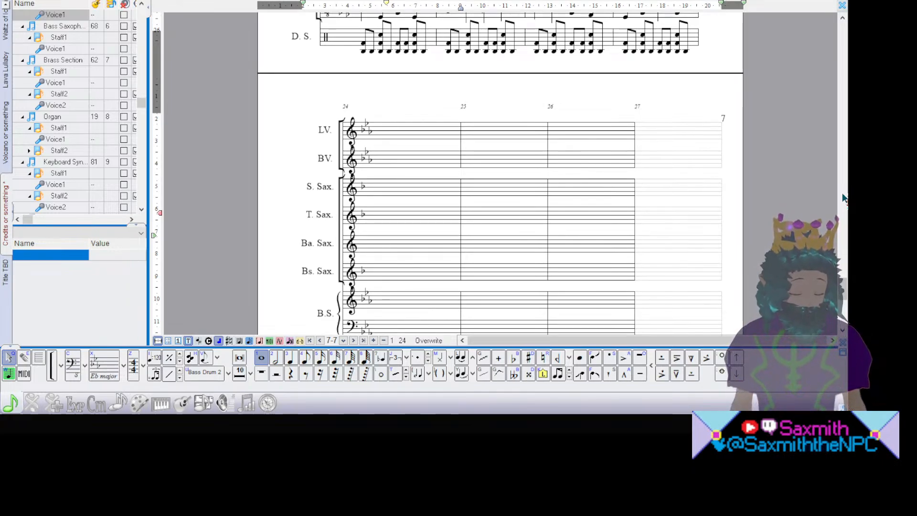
key(4)
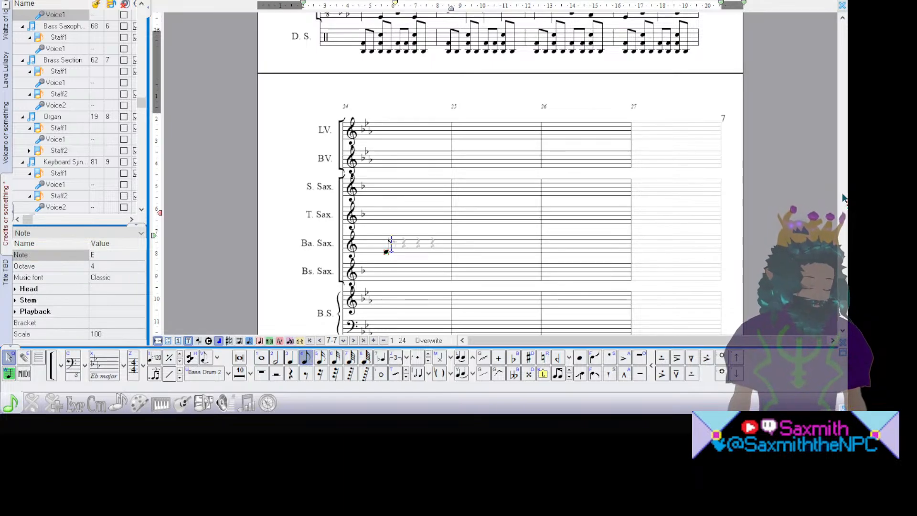
key(BackSpace)
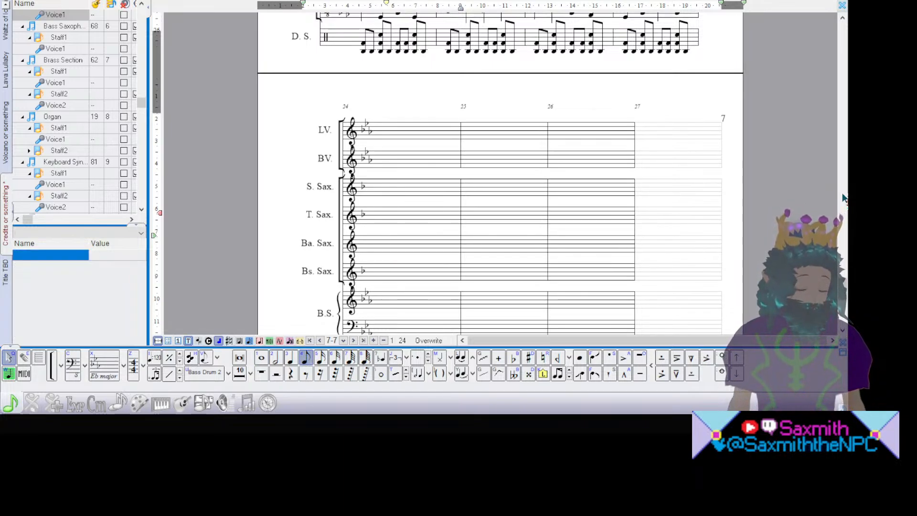
key(e)
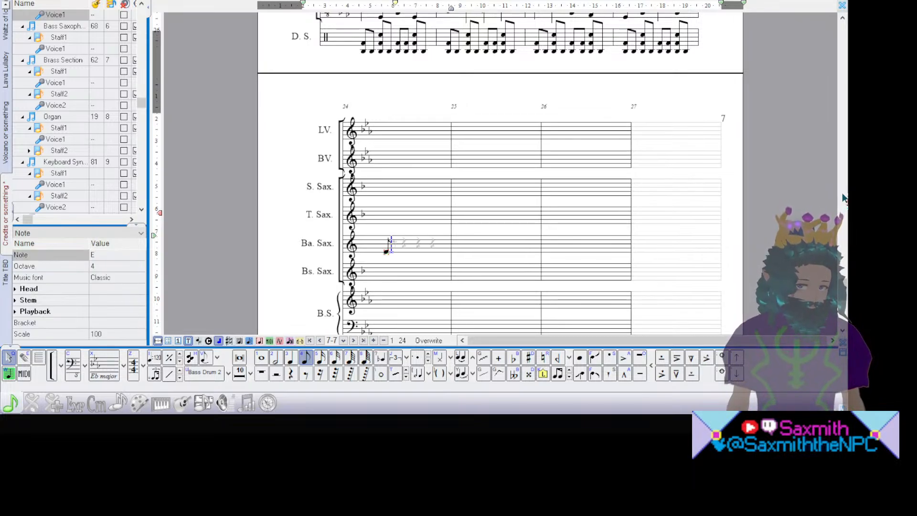
key(BackSpace)
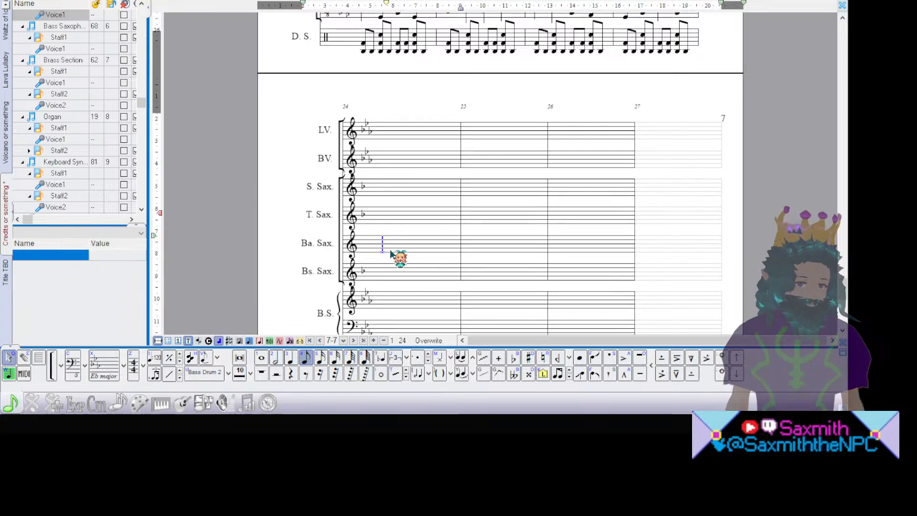
Step: Enter eighth notes E on beats 1 and 2 of the Ba. Sax's measure 24, separated by an eighth rest
scroll(401, 272, down, 3)
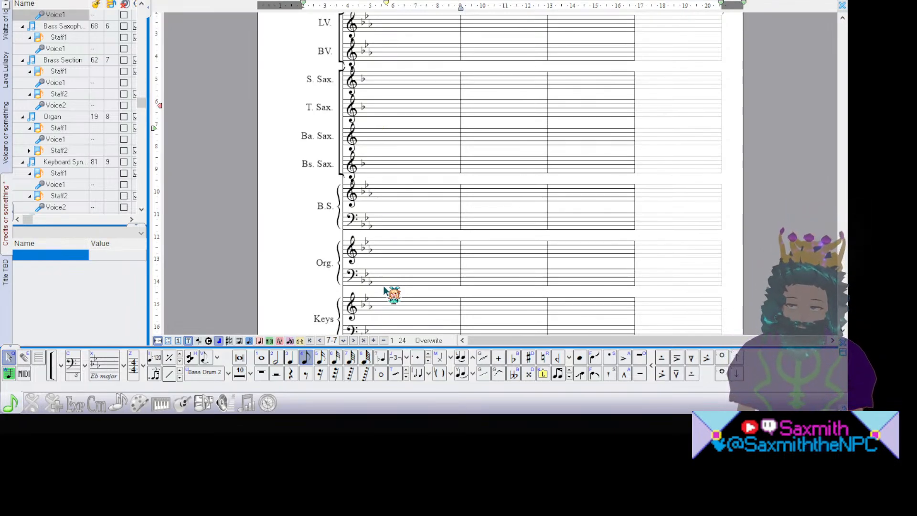
click(388, 256)
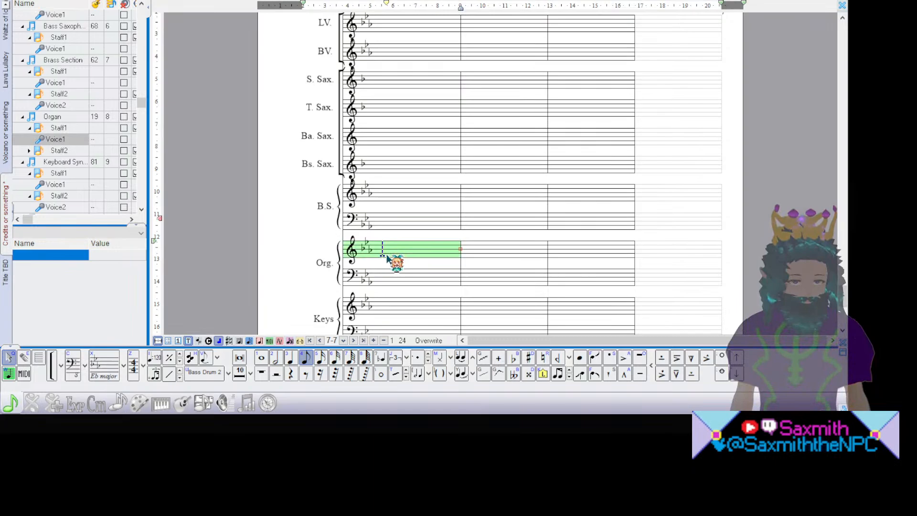
click(381, 145)
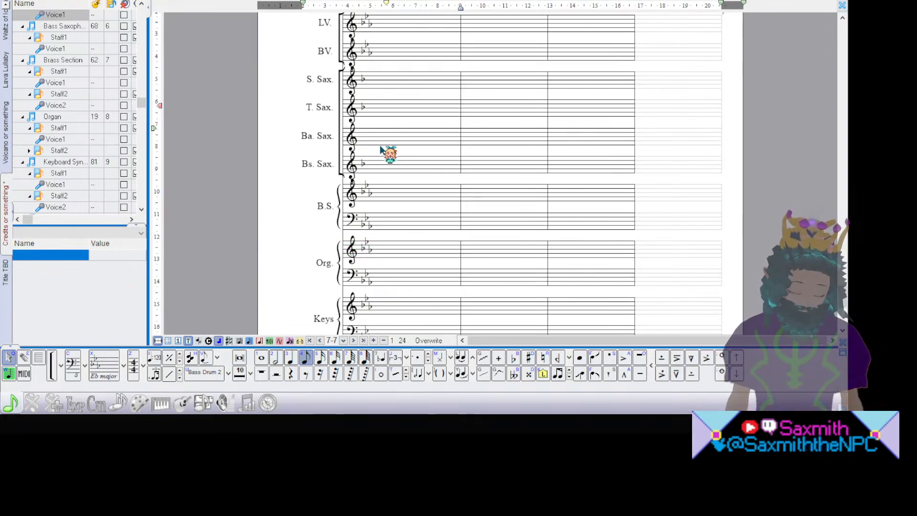
key(e)
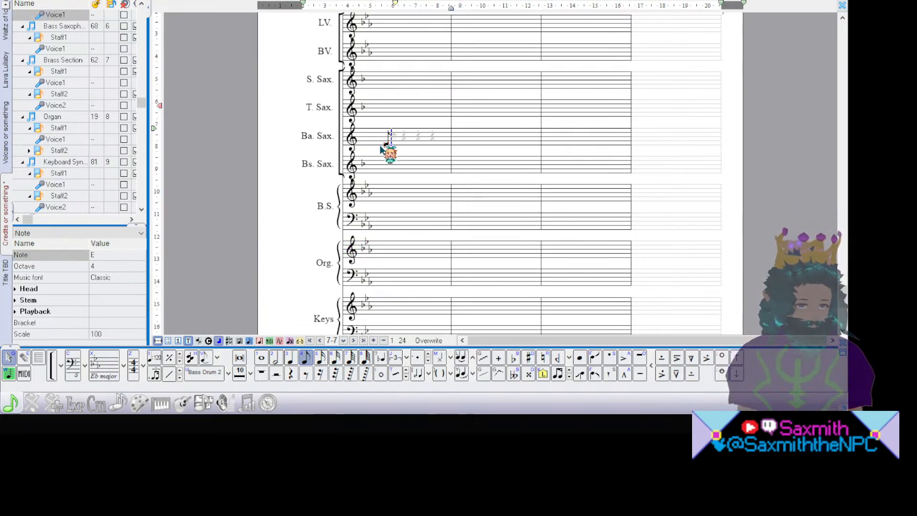
key(Left)
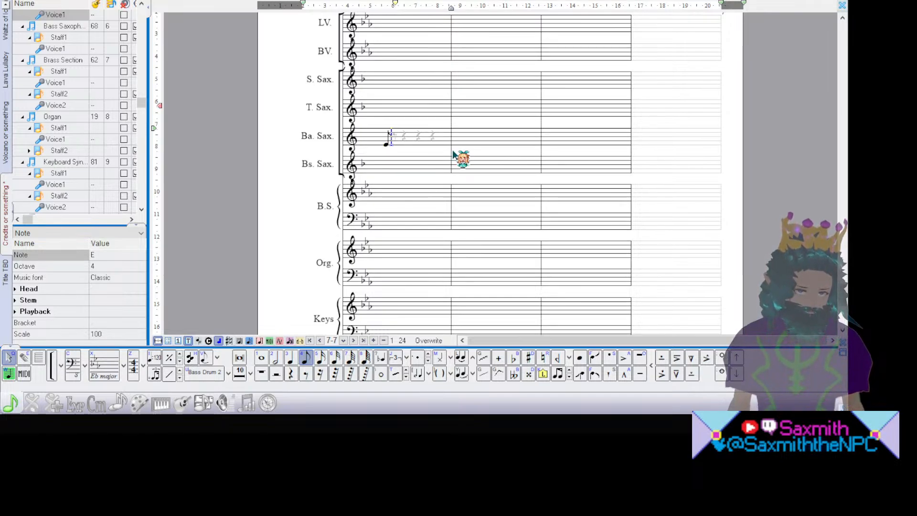
key(Left)
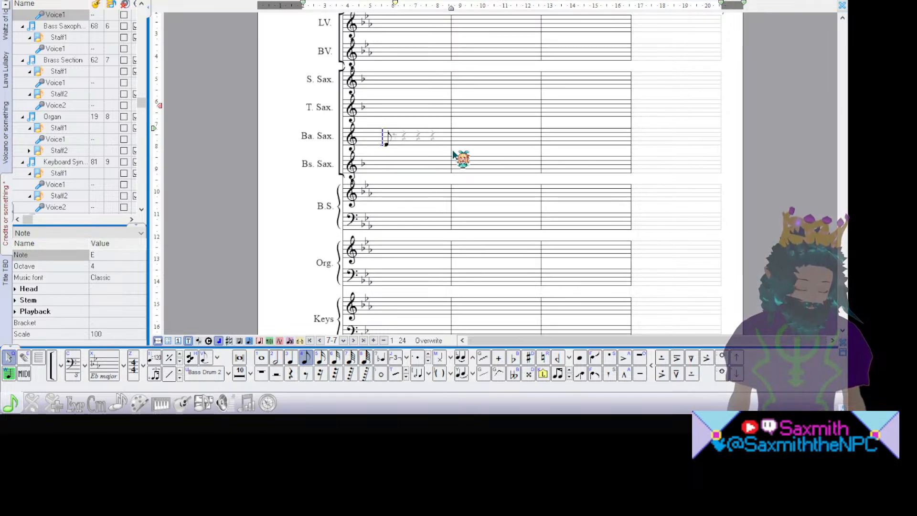
key(Right)
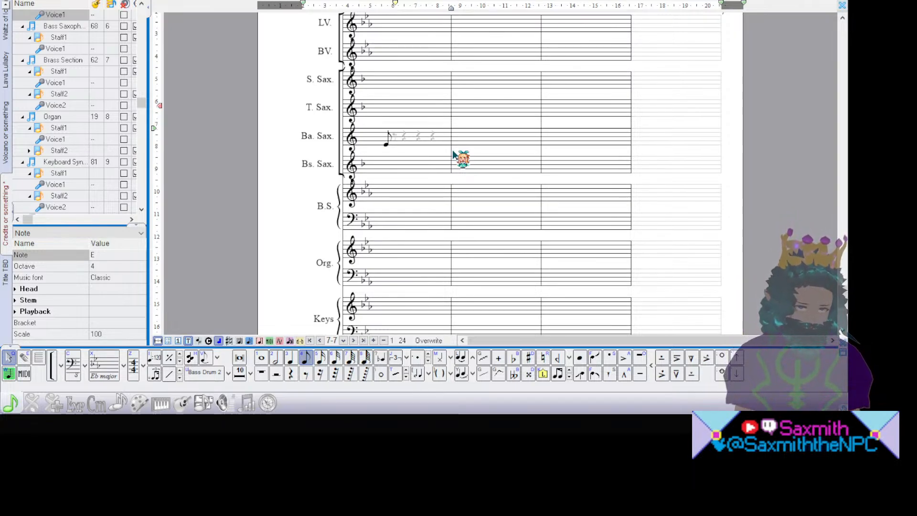
key(Right)
key(Left)
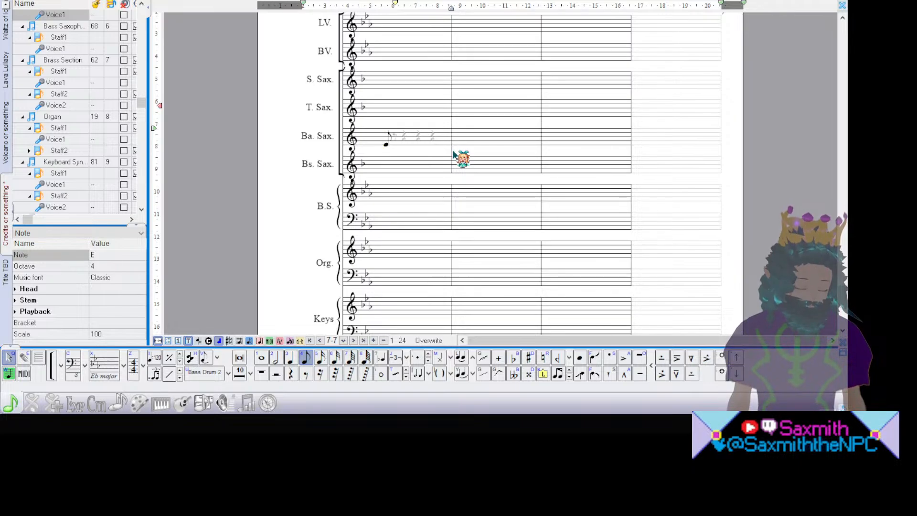
key(Right)
key(e)
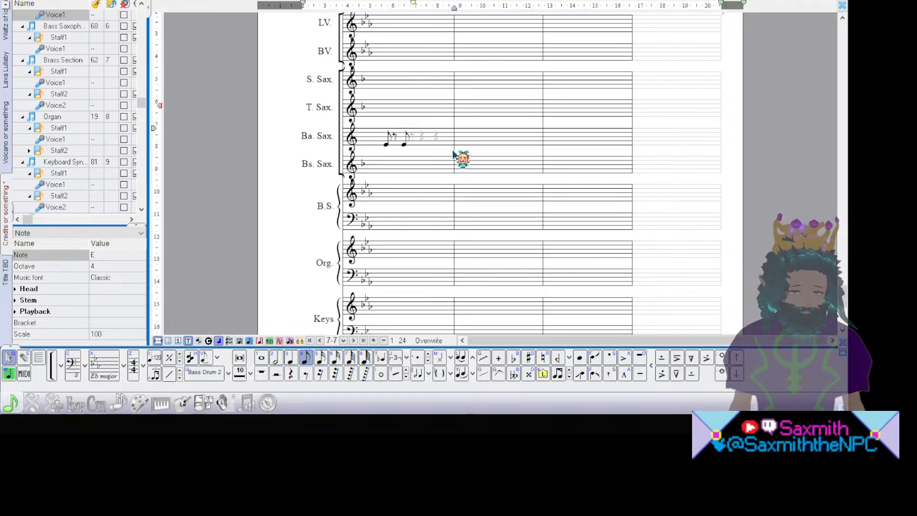
Step: Complete the Ba. Sax's measure 24 with an eighth note F on beat 3 and G on beat 4, with eighth rests after the notes
key(Right)
key(f)
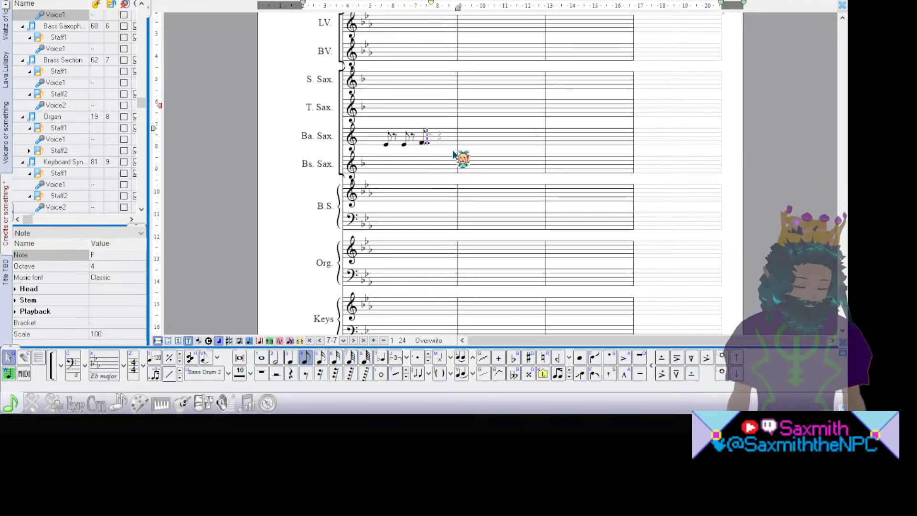
key(g)
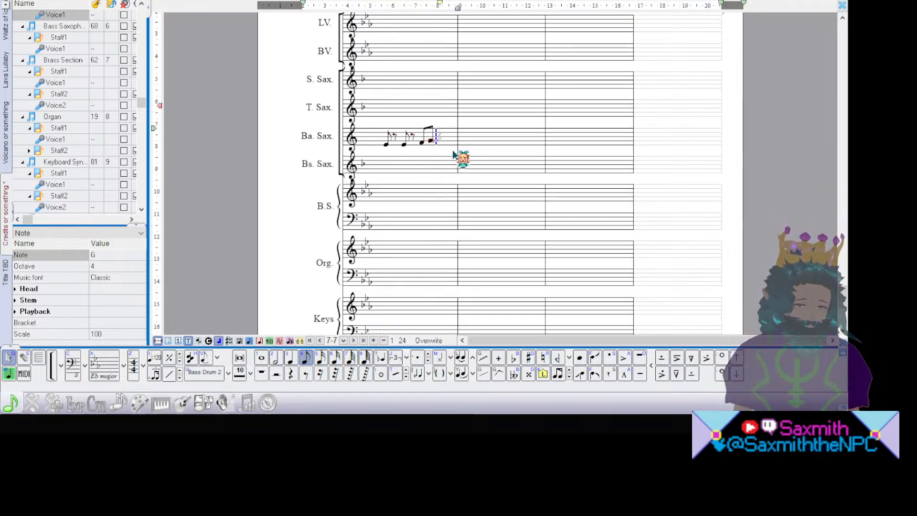
key(BackSpace)
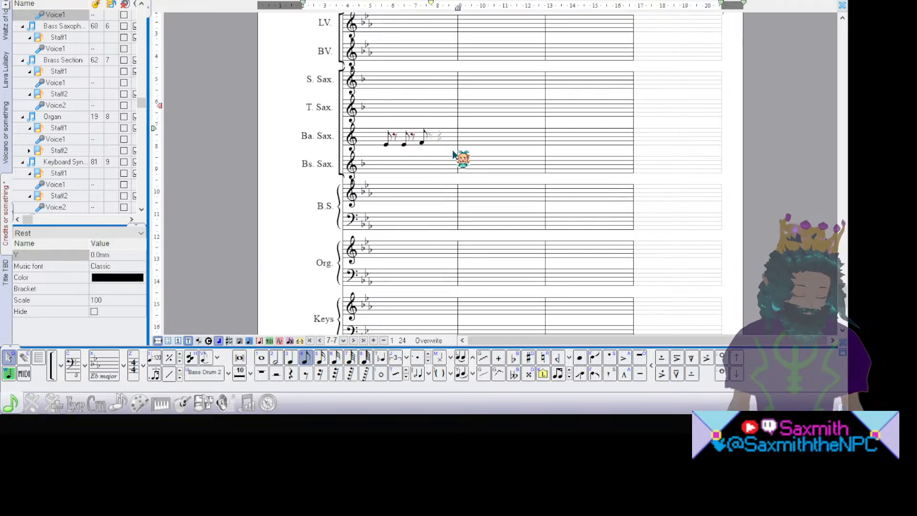
key(g)
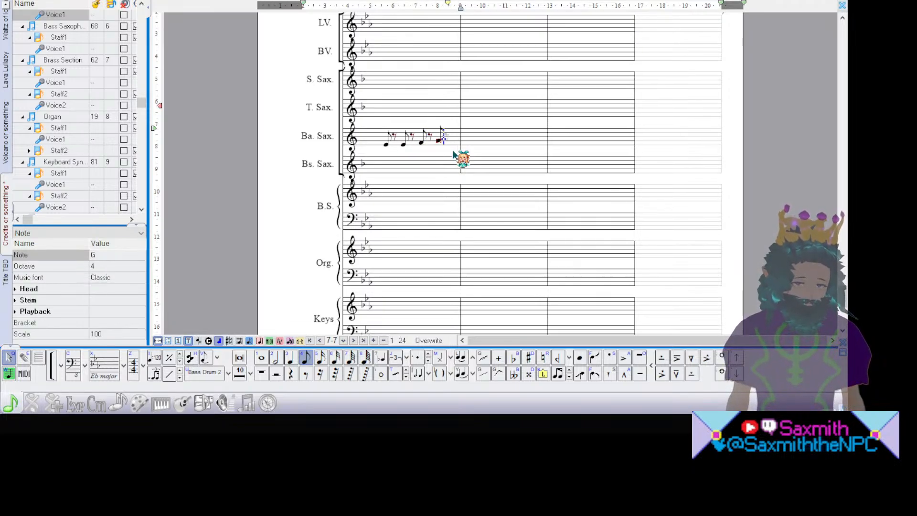
key(Right)
Step: Fill the first two beats of the Ba. Sax's measure 25 with eighth notes A and G, an eighth rest and an eighth E with a tie
key(a)
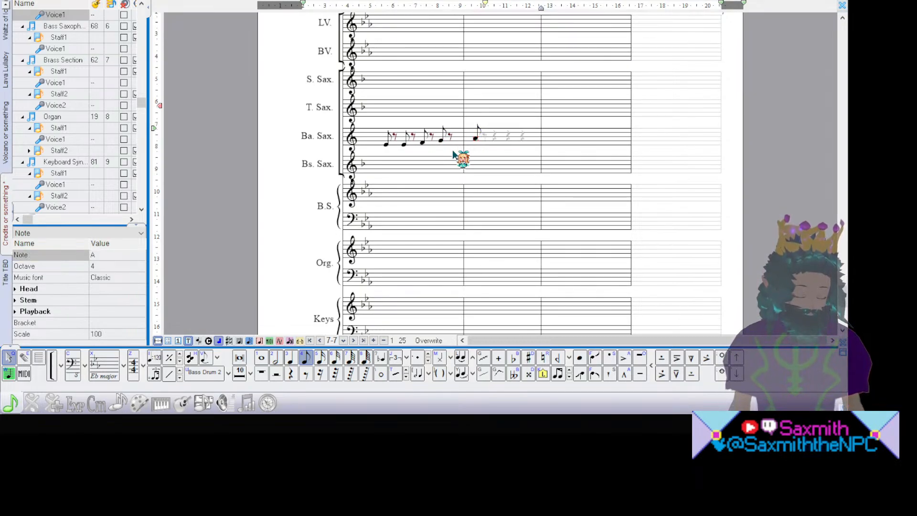
key(g)
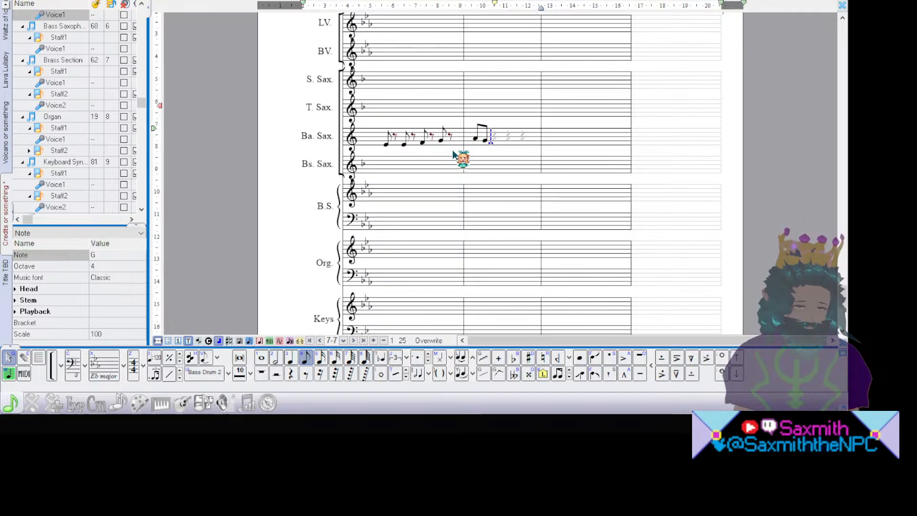
key(Left)
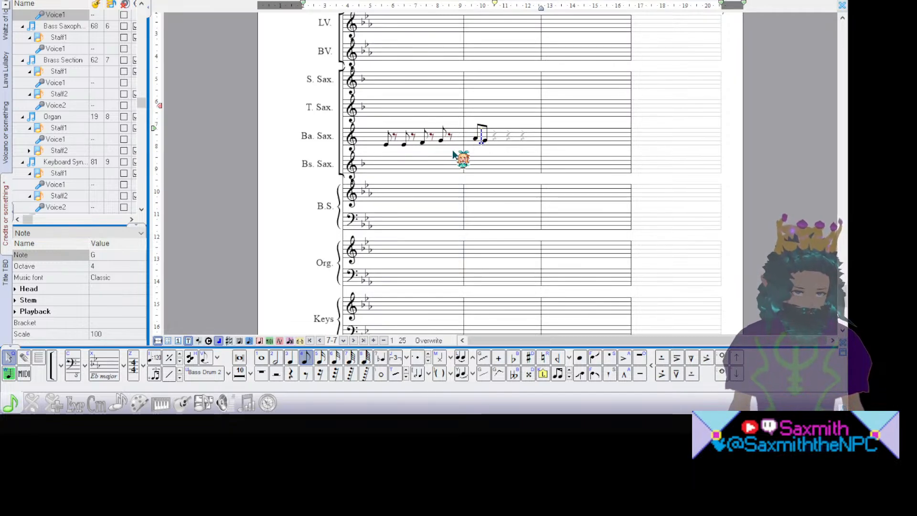
key(Right)
key(Right)
key(Left)
key(Left)
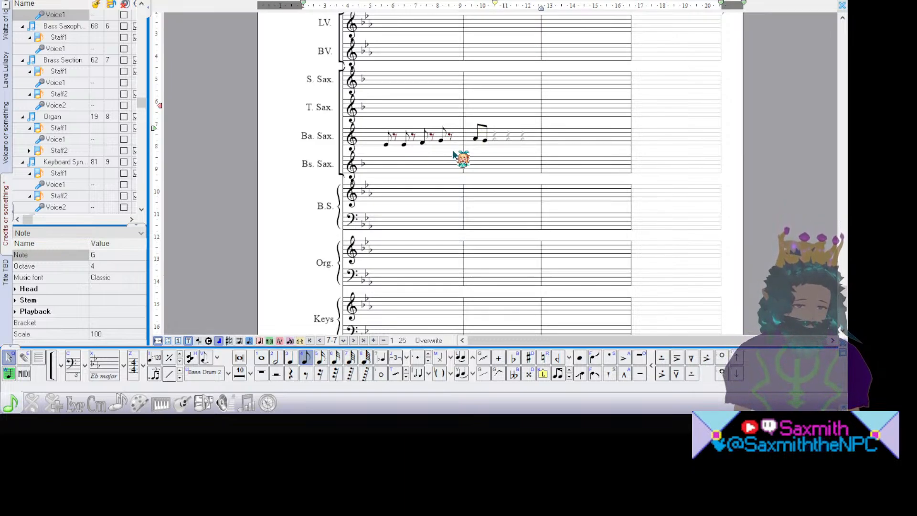
key(Left)
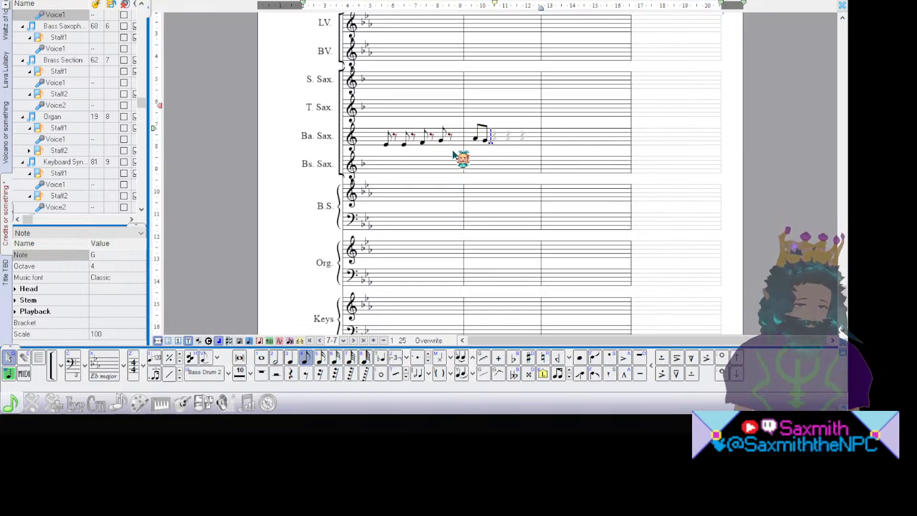
click(306, 373)
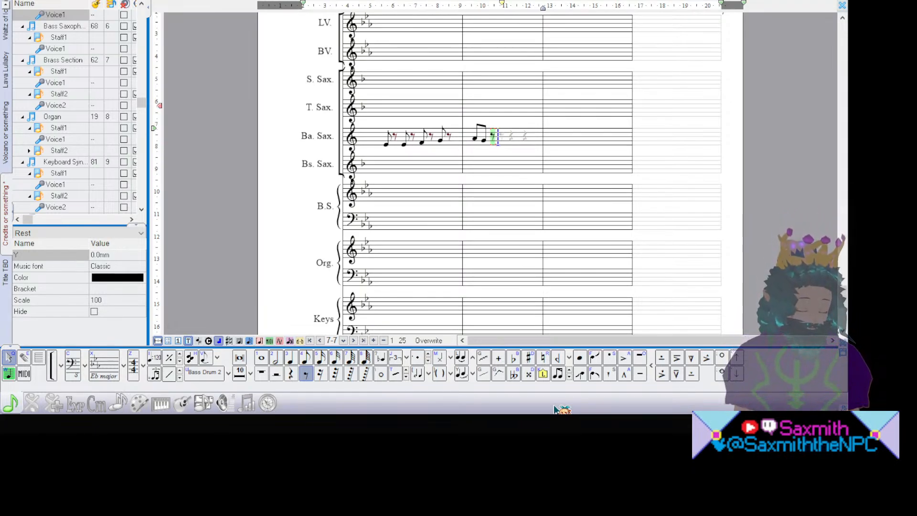
key(e)
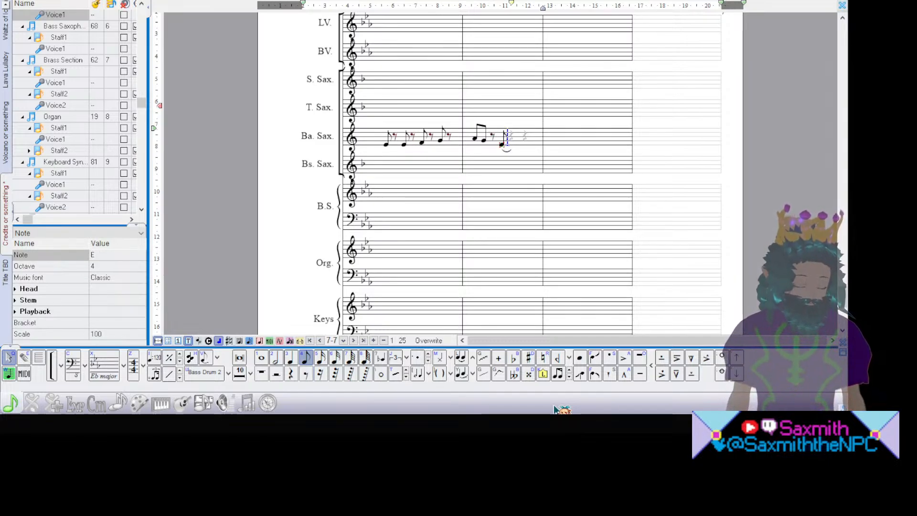
Step: Try a quarter note E after the tied eighth note in the Ba. Sax's measure 25 and remove it
key(3)
key(e)
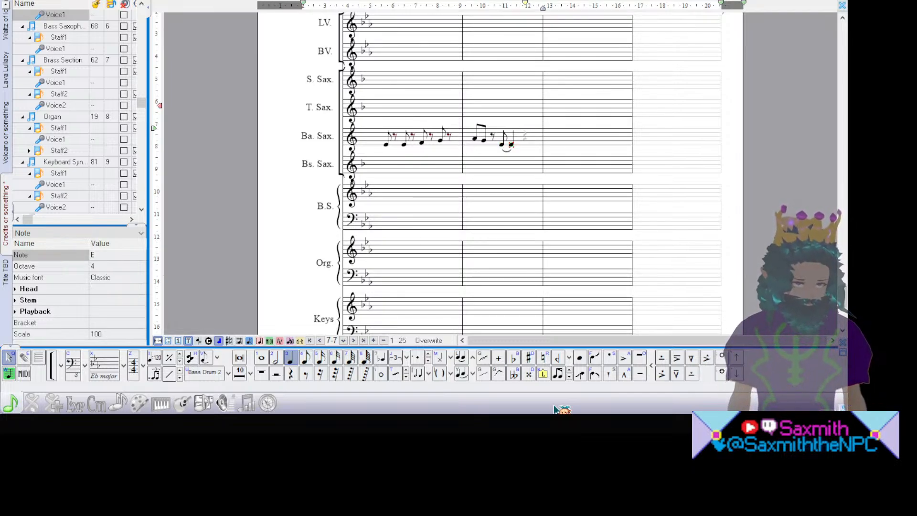
key(BackSpace)
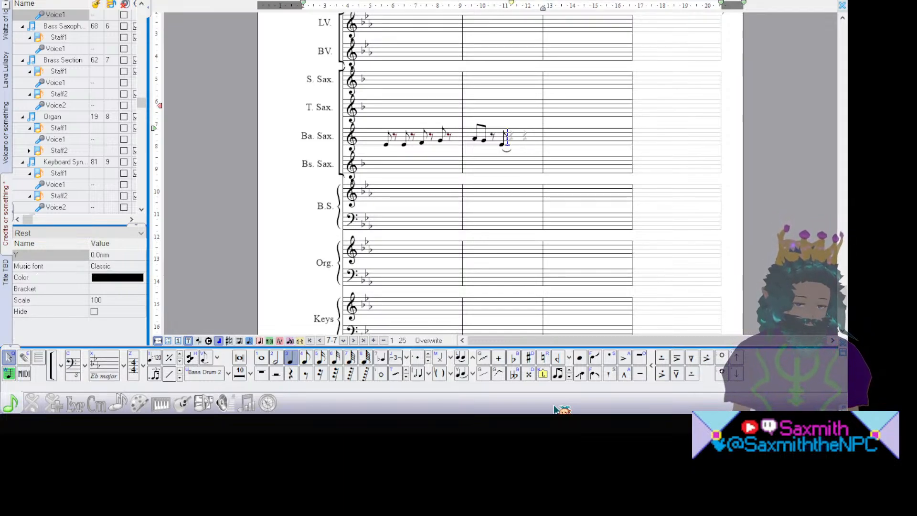
Step: Complete the Ba. Sax's measure 25 with eighth notes E, D, E and F, and start measure 26 with an eighth note E
key(4)
key(e)
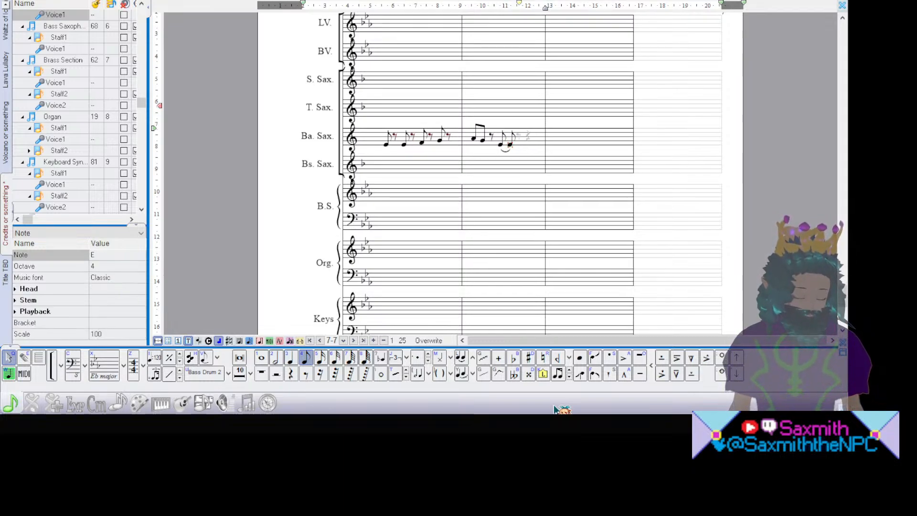
key(d)
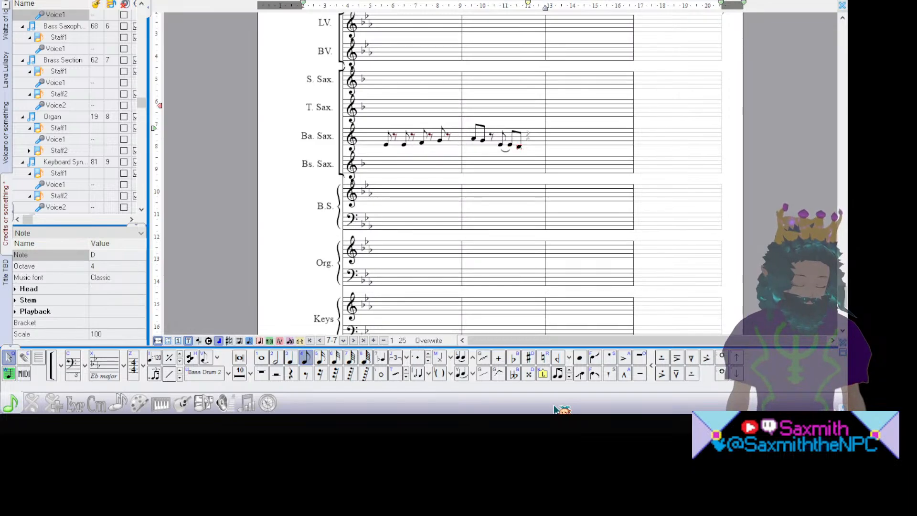
key(e)
key(e)
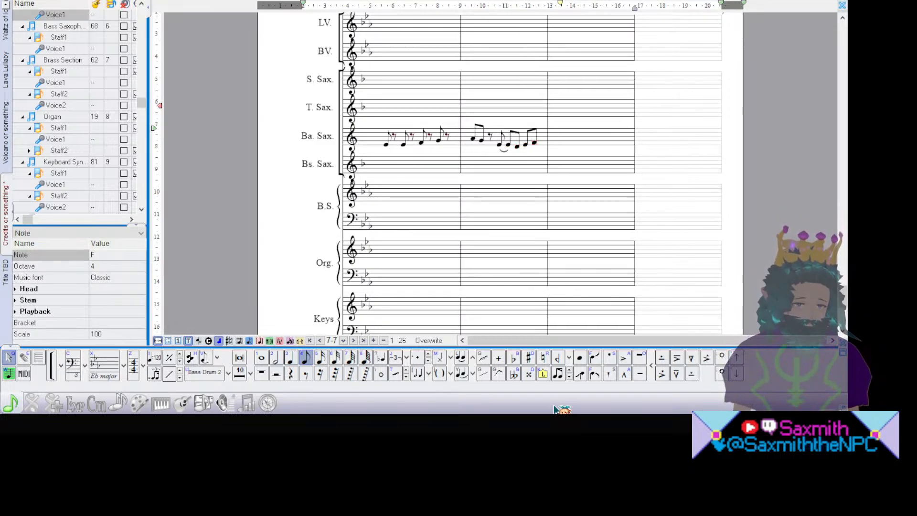
key(f)
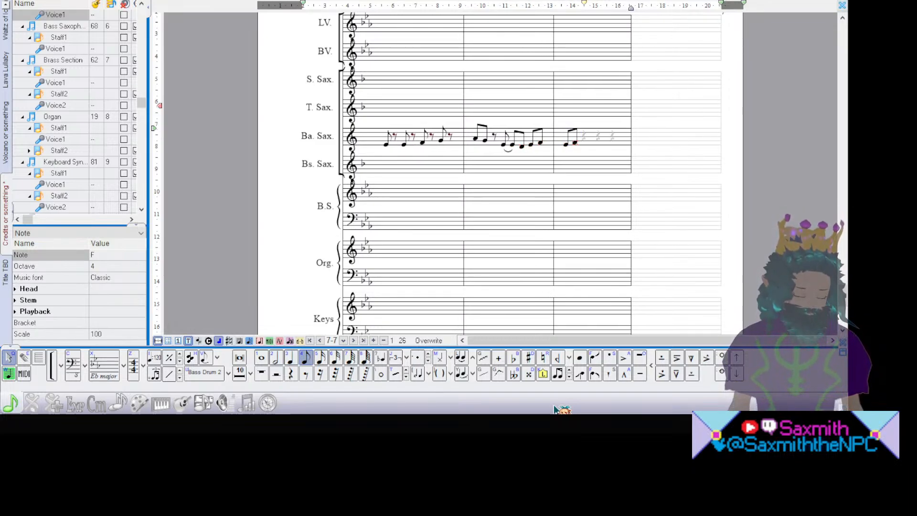
key(BackSpace)
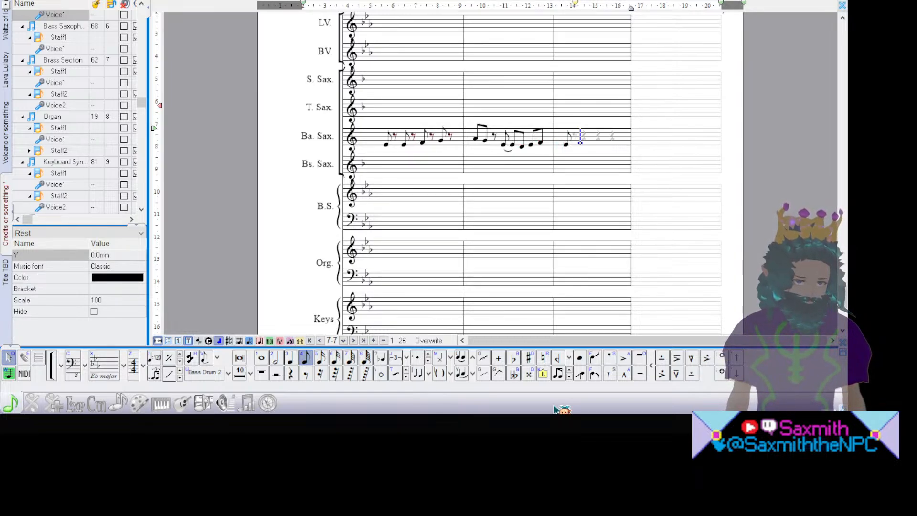
Step: Add an eighth note F on beat 2 of the Ba. Sax's measure 26 and remove the G entered after it
key(f)
key(g)
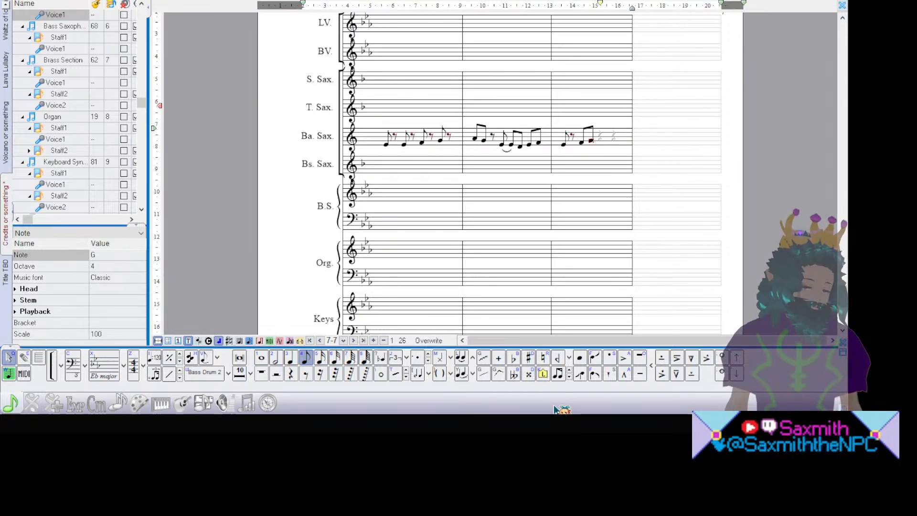
key(BackSpace)
Step: Play back the Ba. Sax melody from the start of measure 24
click(389, 139)
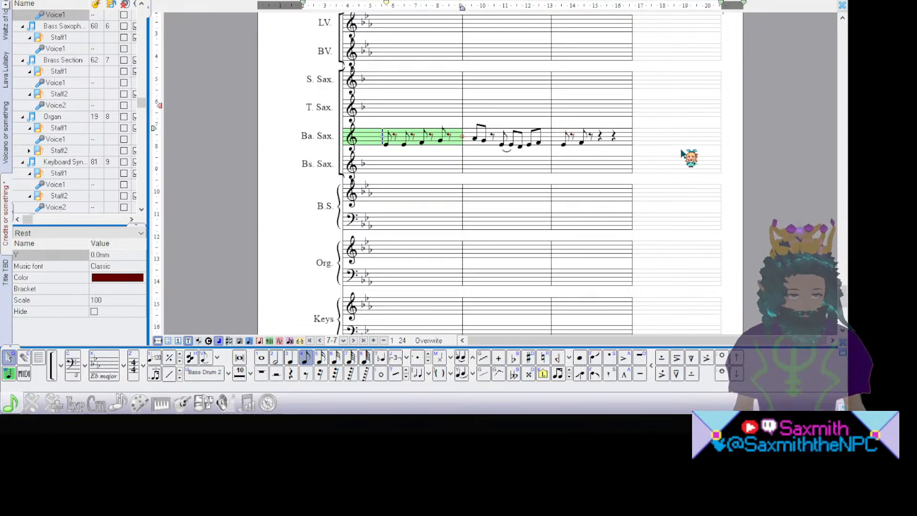
key(space)
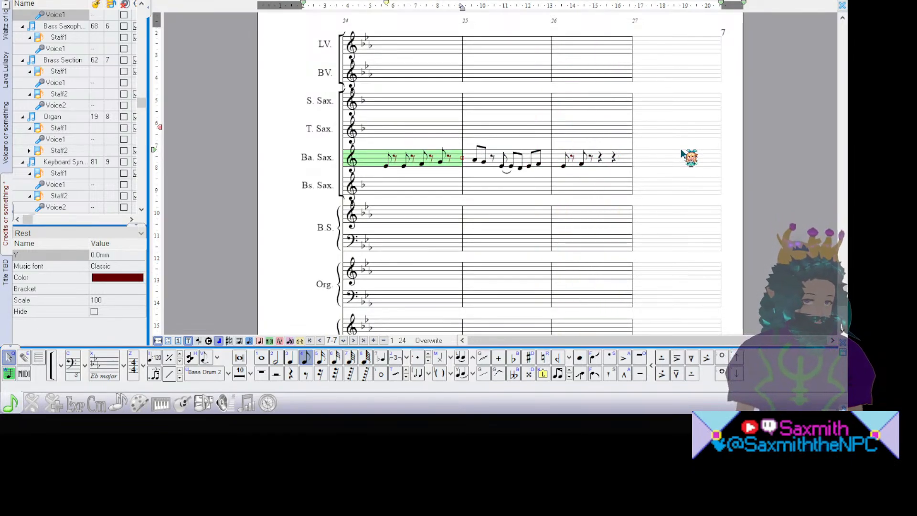
key(space)
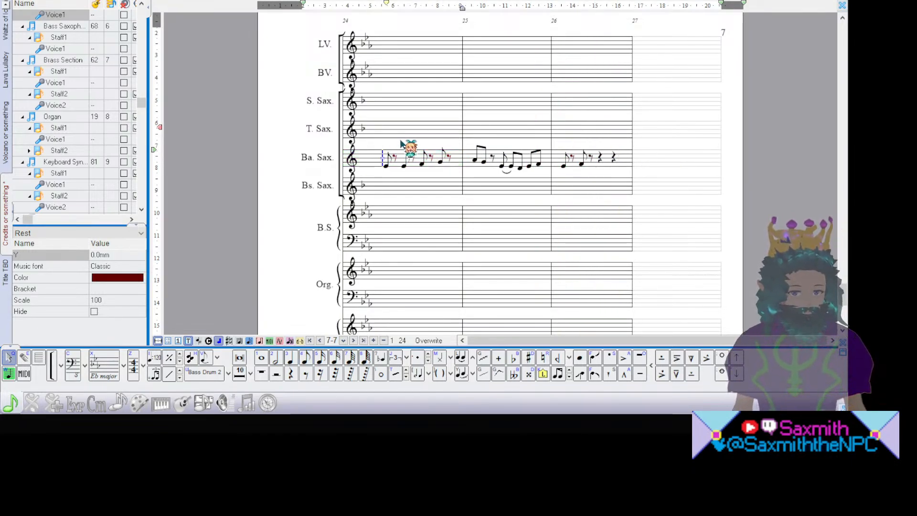
Step: Raise the Ba. Sax notes from beat 2 of measure 24 through the end of measure 25 by one step
drag(401, 140, 569, 179)
drag(554, 179, 547, 187)
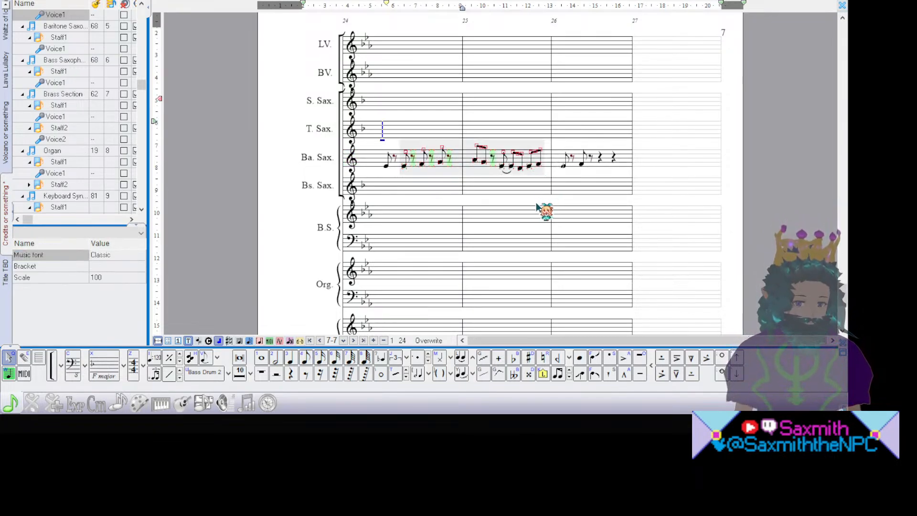
click(385, 161)
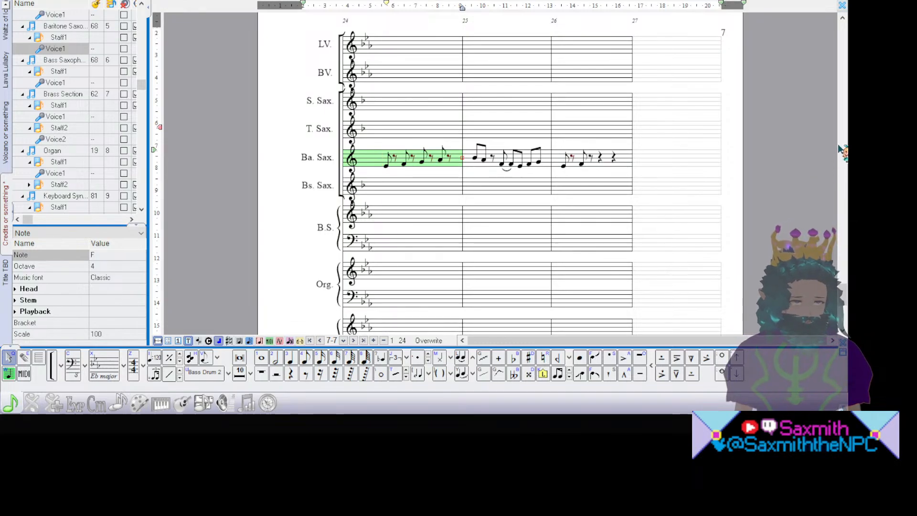
click(386, 166)
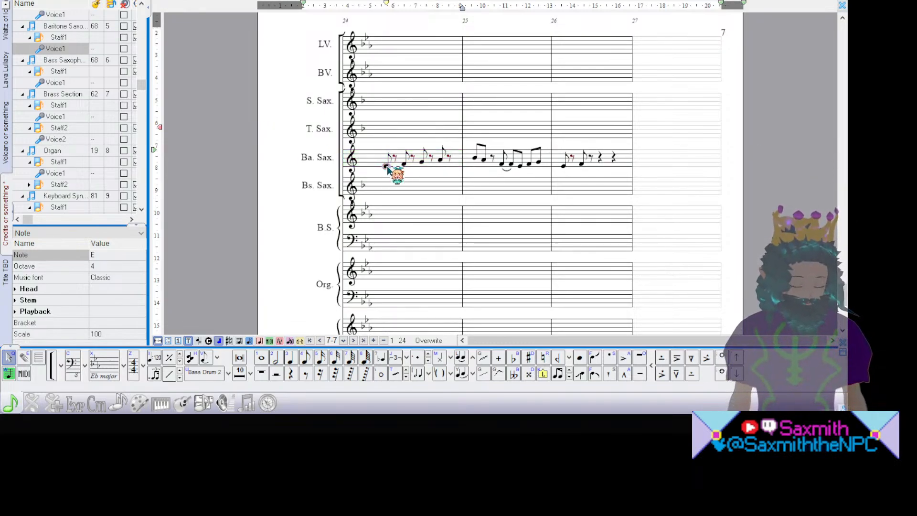
click(386, 170)
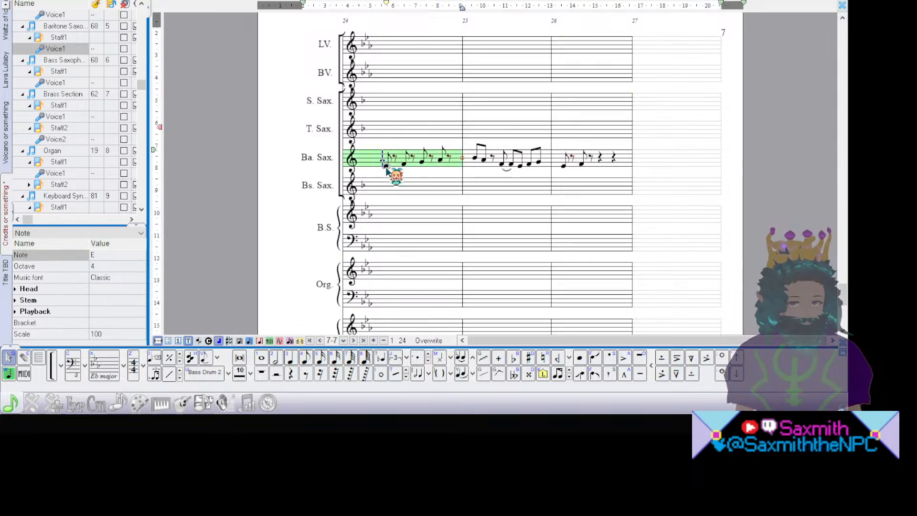
click(386, 168)
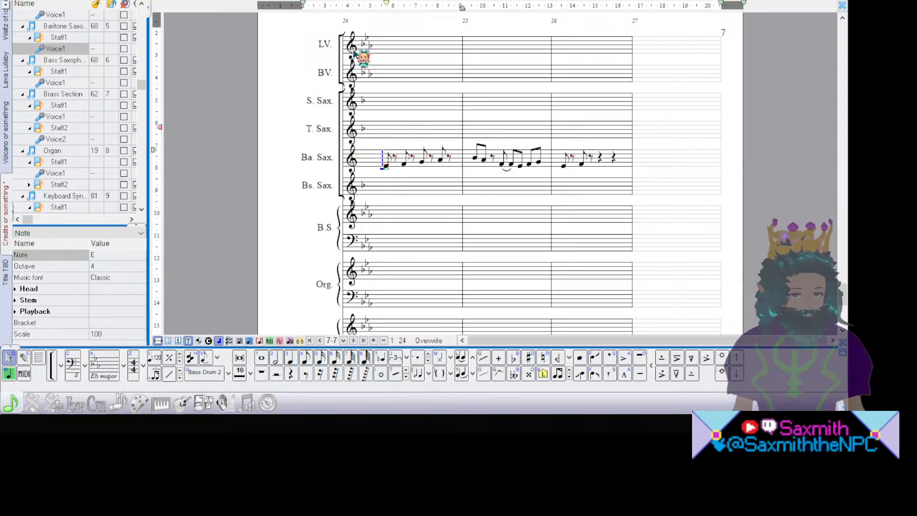
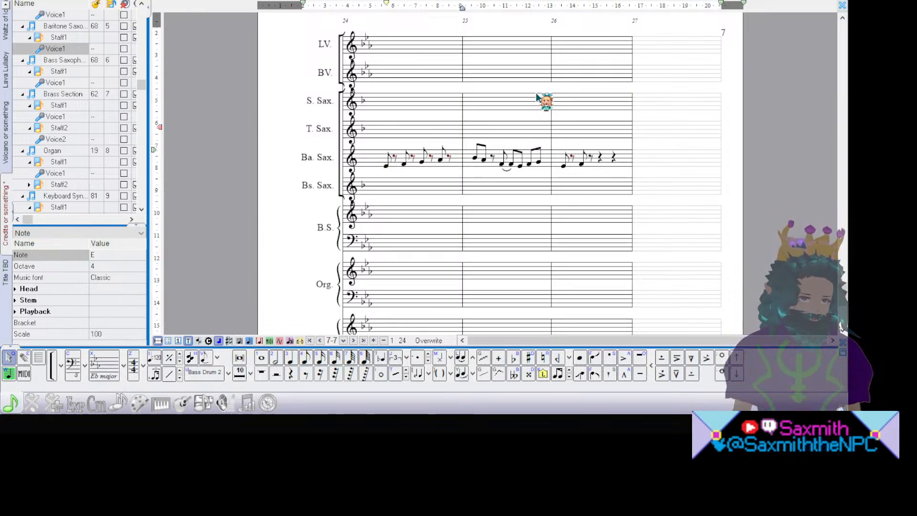
Step: Try an F sharp on beat 2 of the Ba. Sax's measure 24 and play back the passage
click(407, 163)
click(406, 162)
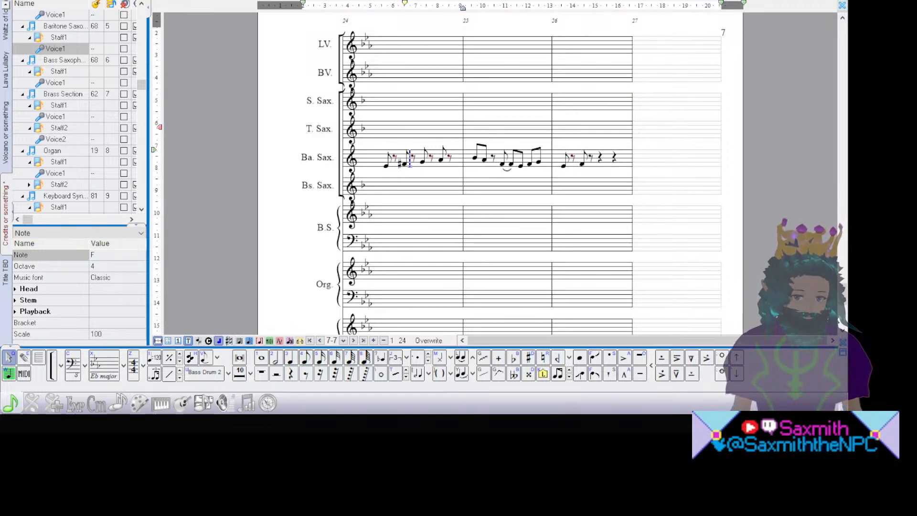
key(Left)
key(Right)
key(Right)
key(Right)
key(Right)
key(Right)
key(Right)
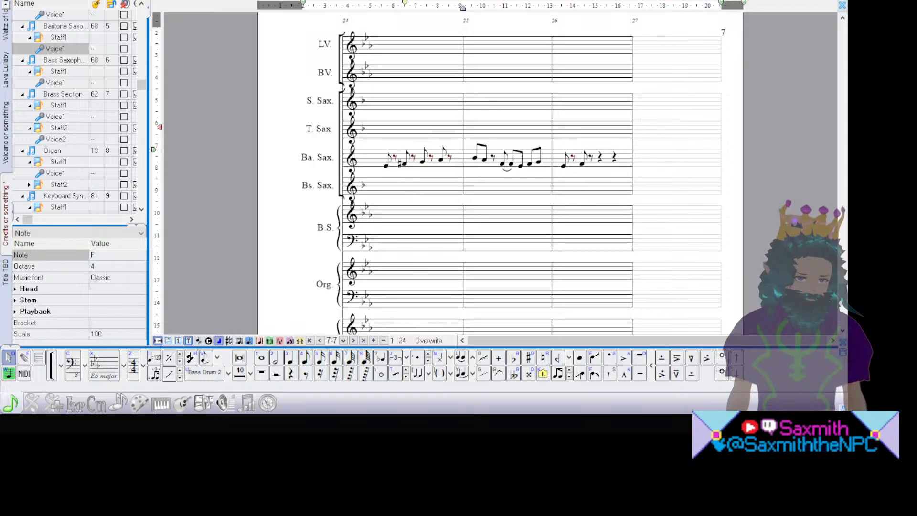
key(Left)
key(Left)
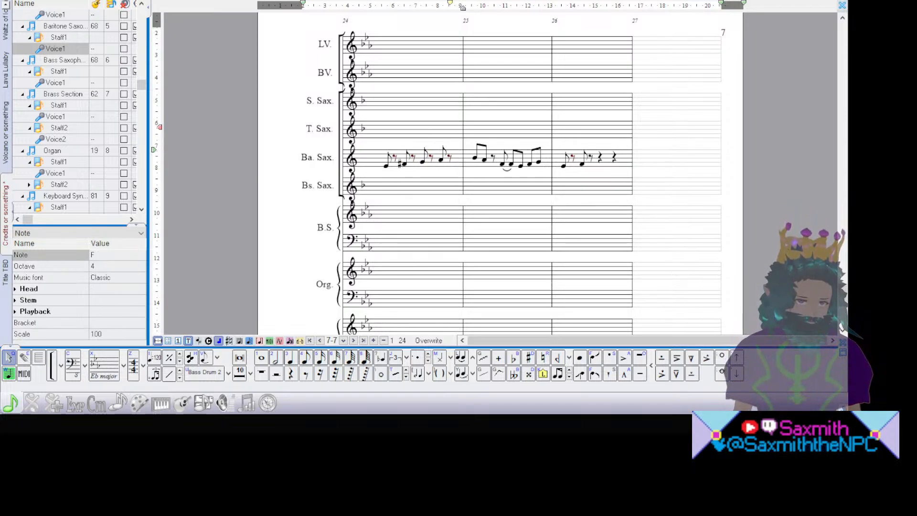
key(space)
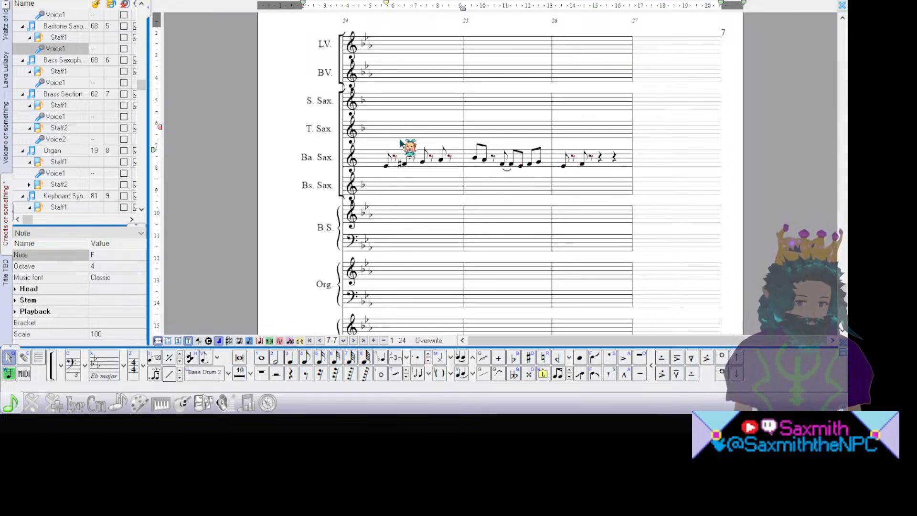
Step: Lower the Ba. Sax notes from beat 2 of measure 24 through the end of measure 25 by one step
drag(400, 142, 546, 172)
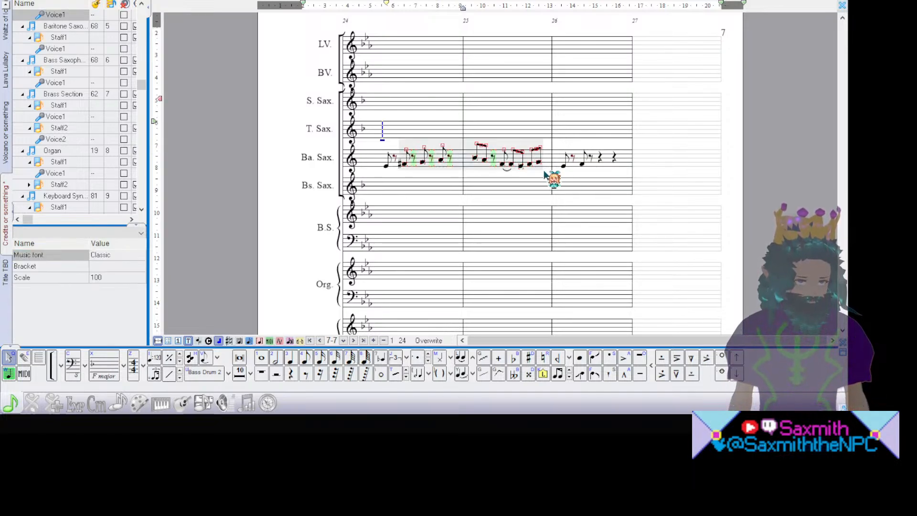
click(525, 197)
click(403, 165)
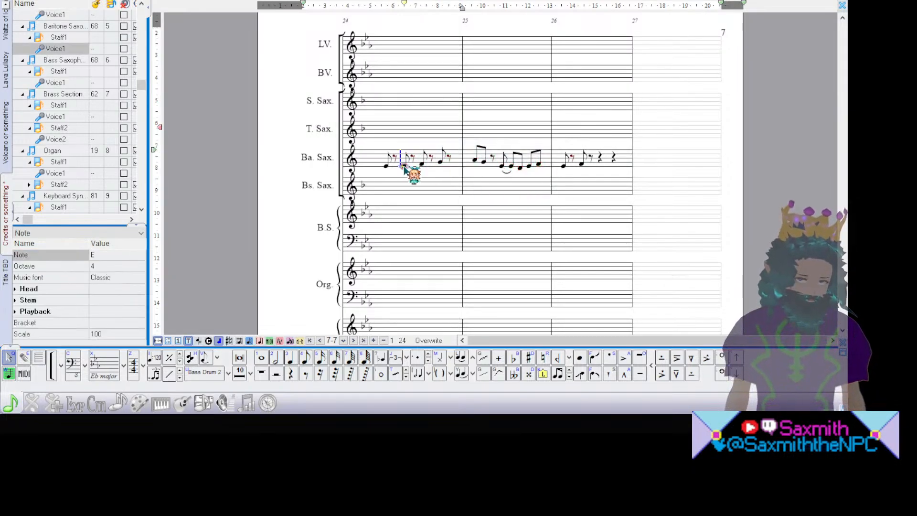
Step: Raise the Ba. Sax's beat 2 note in measure 24 to F and its beat 3 note to F sharp
key(Up)
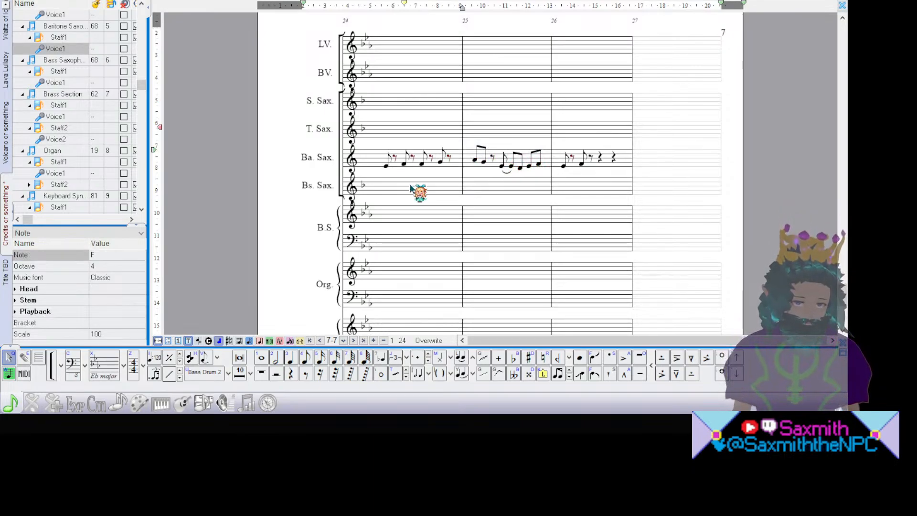
key(Right)
key(Right)
key(Up)
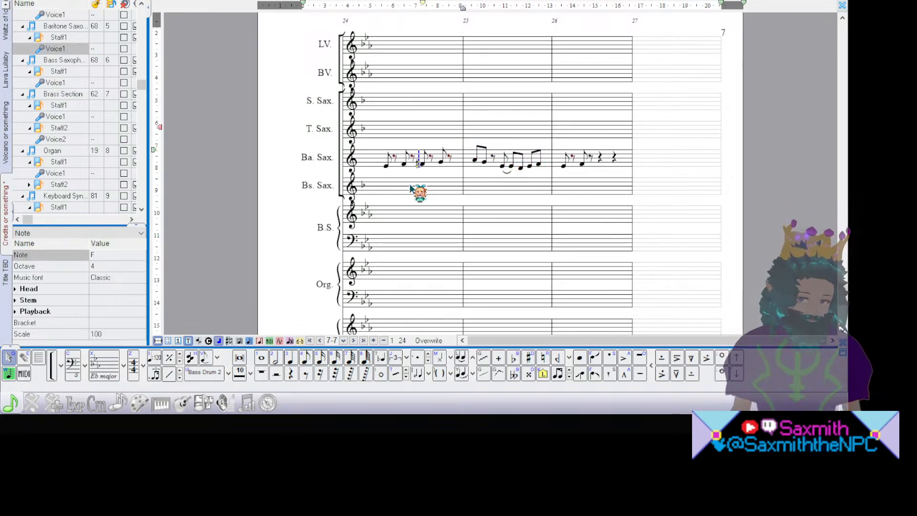
Step: Play the altered Ba. Sax phrase from measure 24 to judge the F sharp on beat 3
click(382, 163)
key(space)
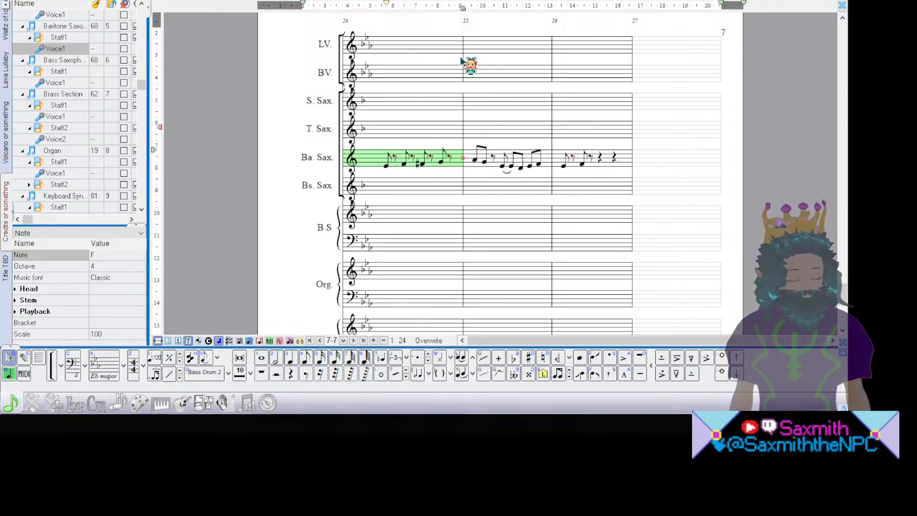
key(space)
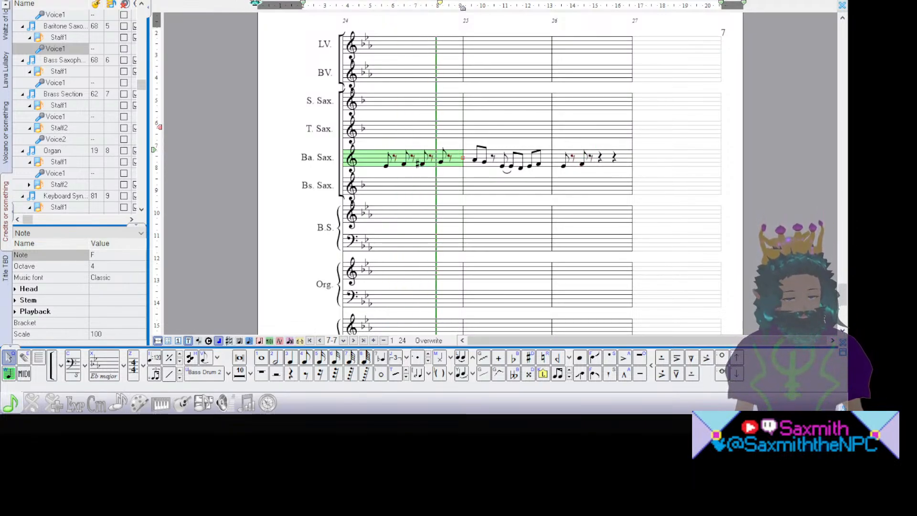
key(space)
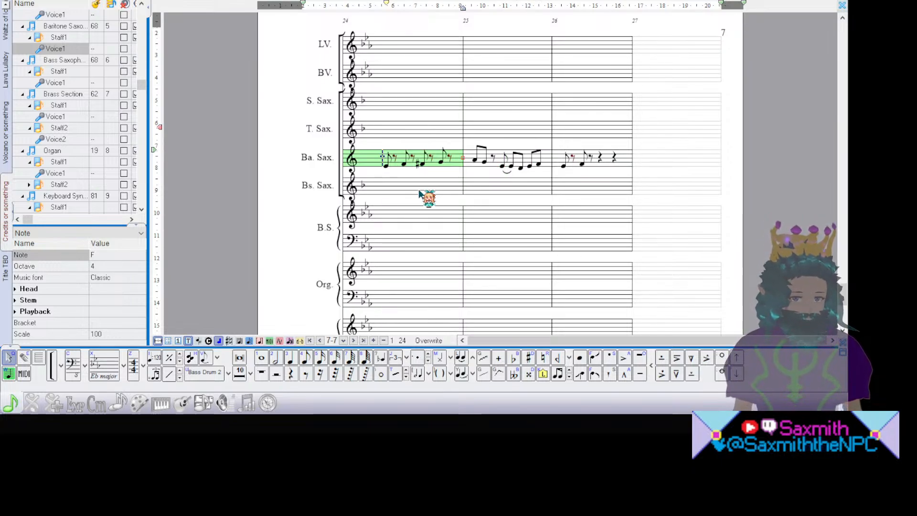
Step: Undo the downward shift and the pitch edits made after it, and restore the natural F on beat 2 of the Ba. Sax's measure 24
key(ctrl+z)
key(ctrl+z)
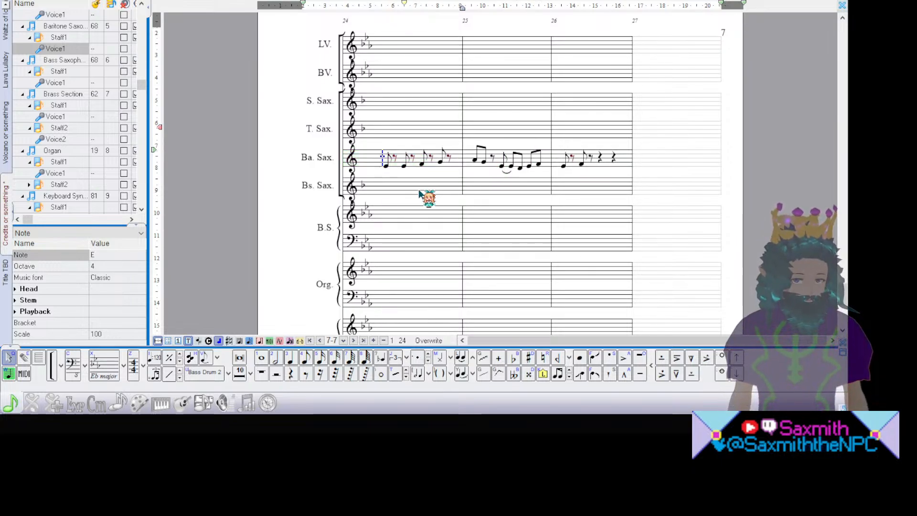
key(ctrl+z)
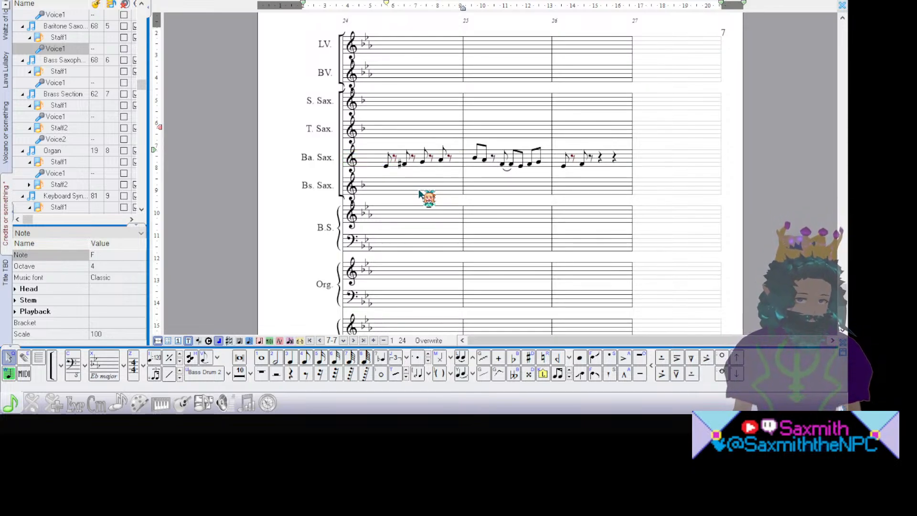
key(Right)
key(d)
key(Left)
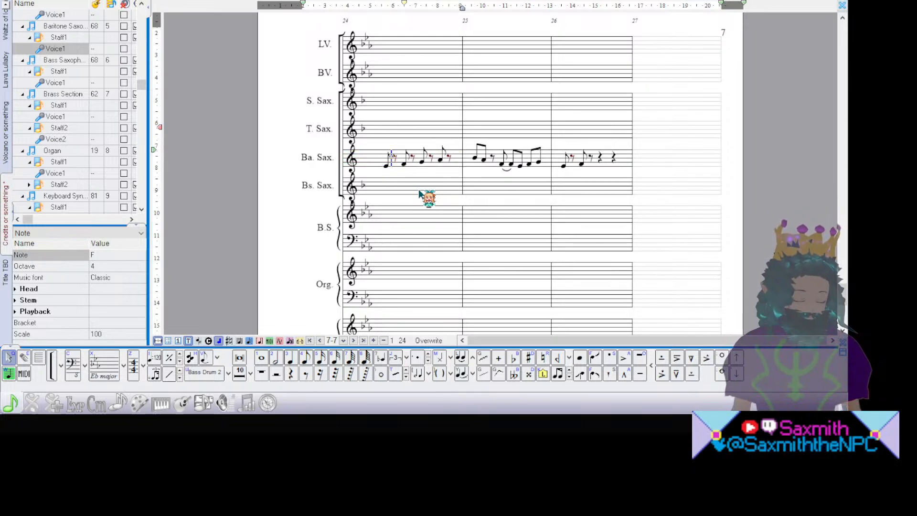
key(space)
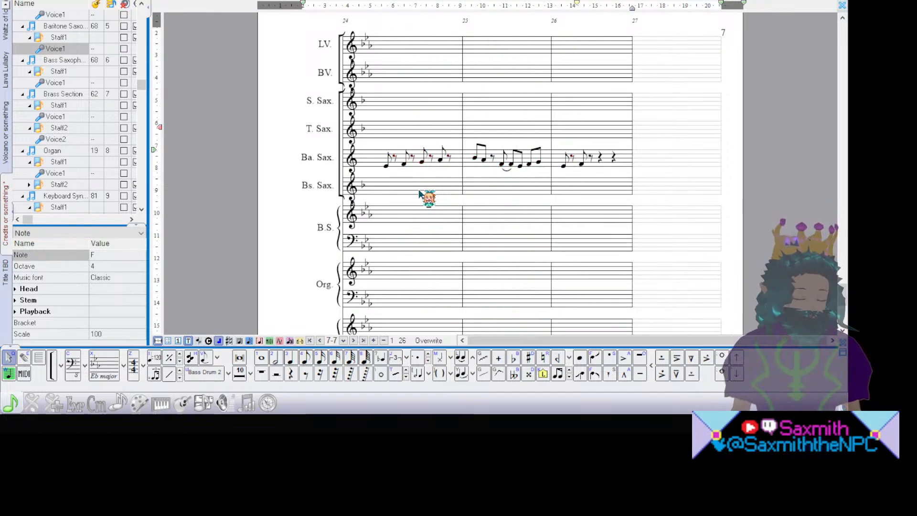
Step: Try G on beat 4 of the Ba. Sax's measure 24, play back the phrase, and return the note to A
click(440, 160)
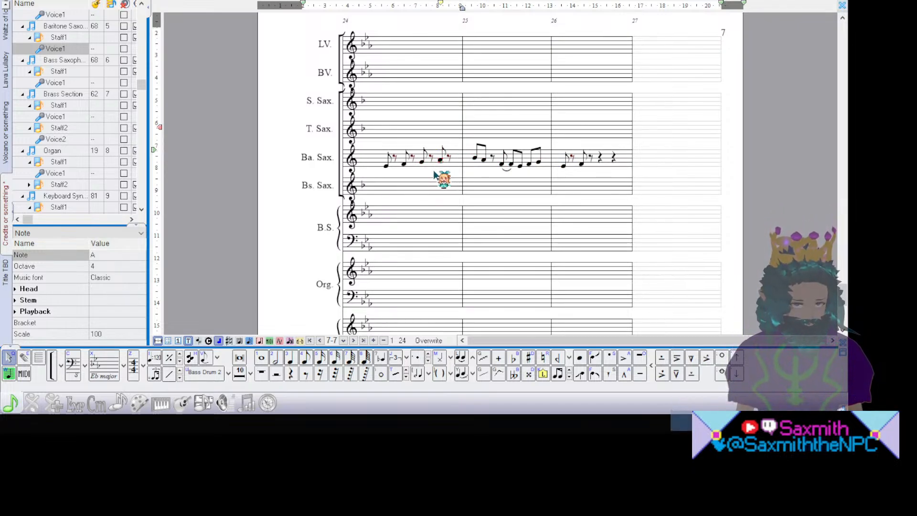
key(Down)
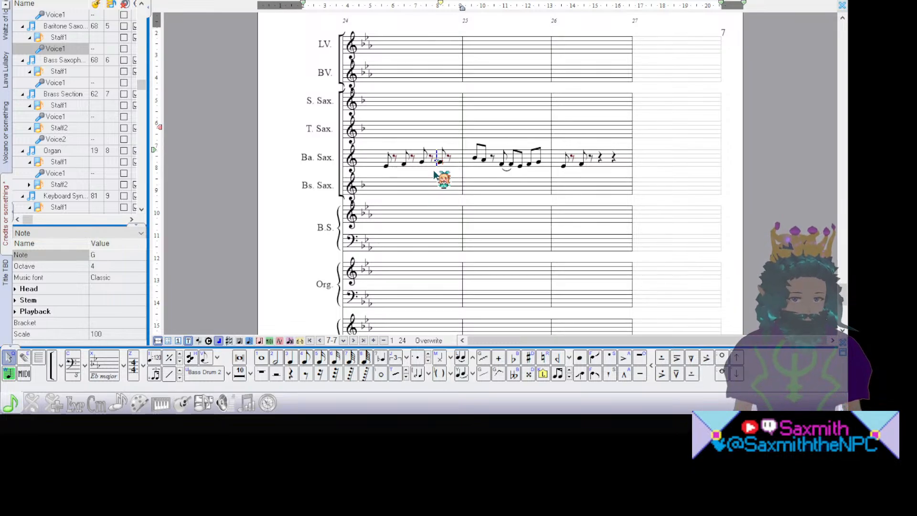
click(371, 161)
key(space)
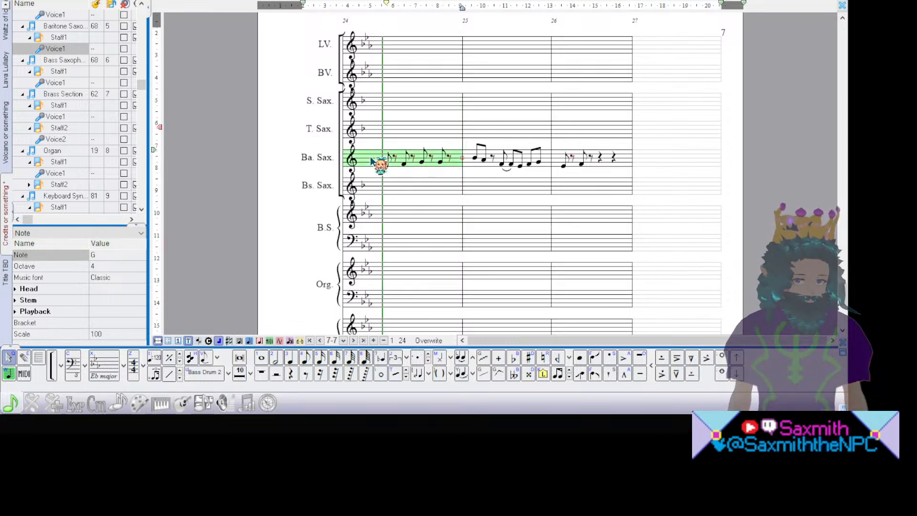
key(space)
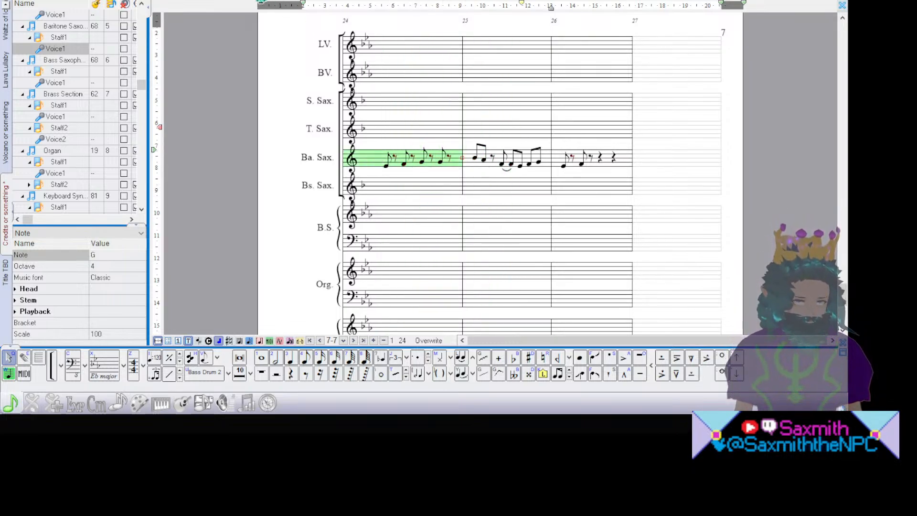
click(439, 164)
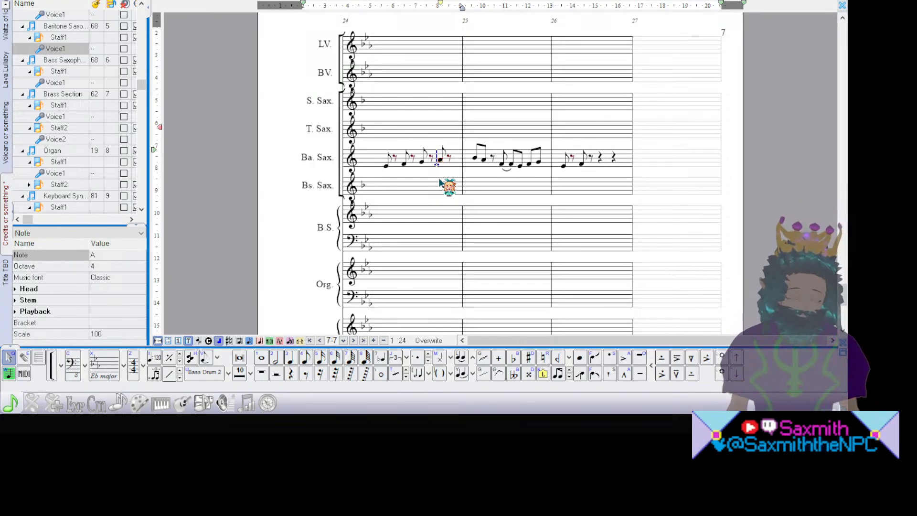
Step: Play back the baritone saxophone phrase from bar 24
click(381, 167)
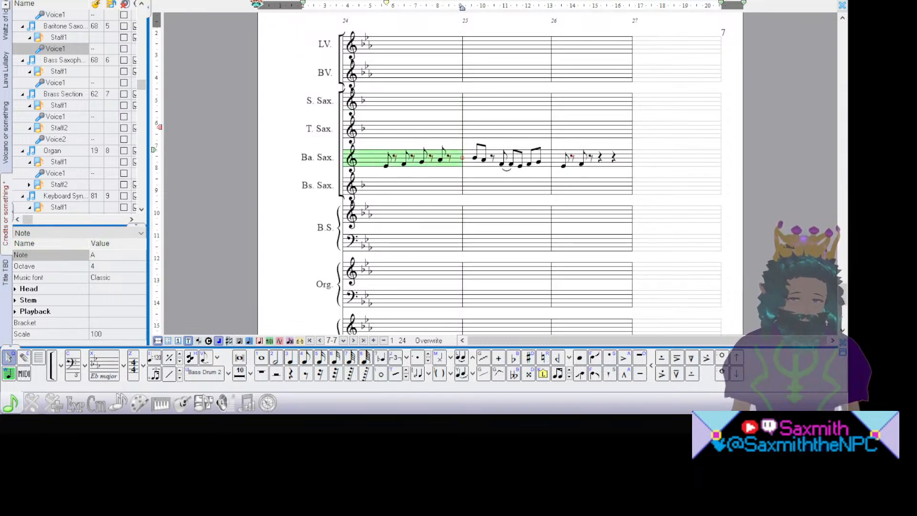
click(257, 3)
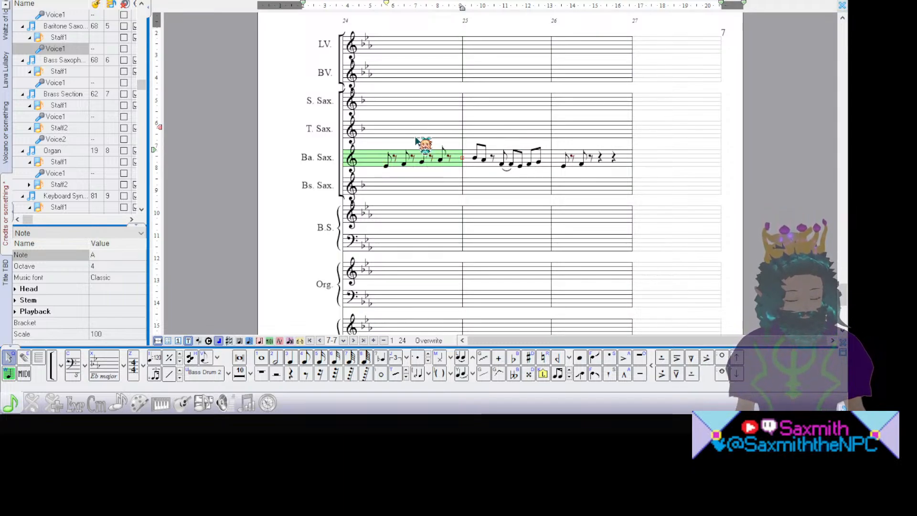
key(space)
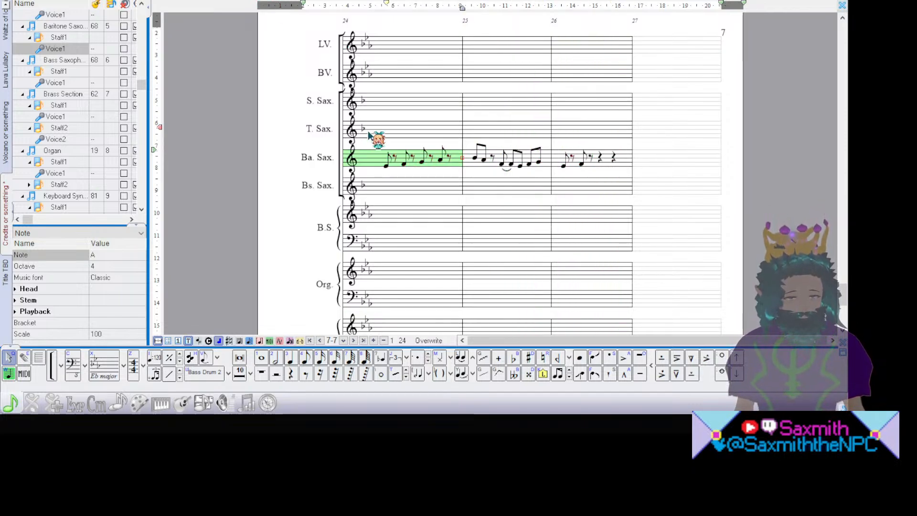
Step: Sharpen the tied F notes in bar 25 of the baritone saxophone staff and clear the accidental shown on that bar's last F
click(406, 167)
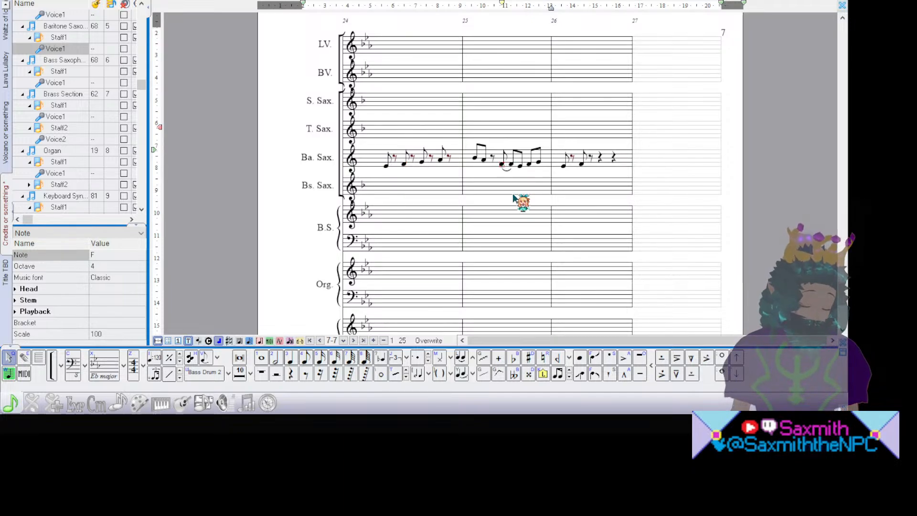
key(d)
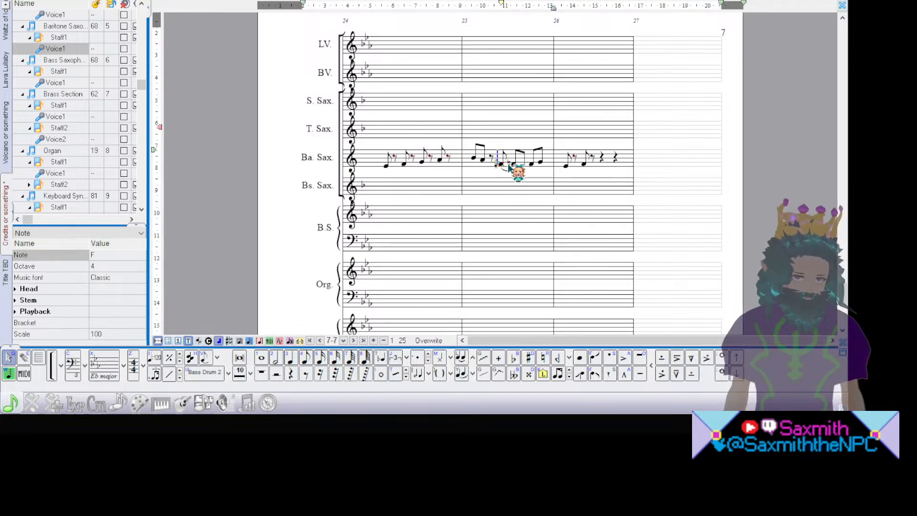
click(510, 166)
click(508, 163)
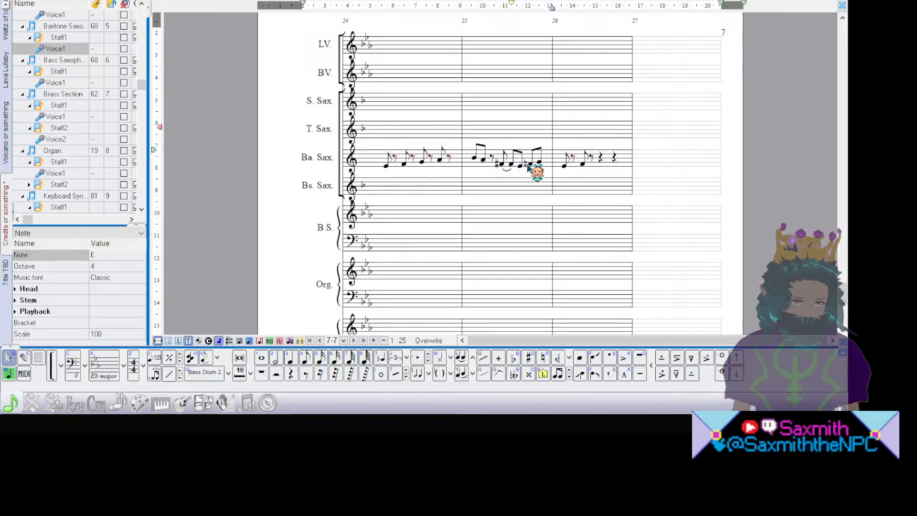
click(525, 167)
key(Delete)
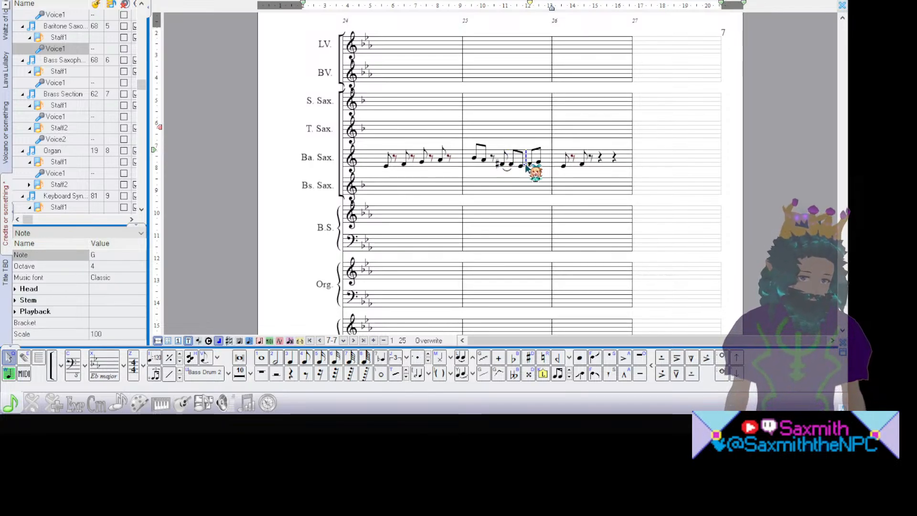
Step: Play the baritone saxophone line again from bar 24 to check the edited notes in bar 25
click(382, 167)
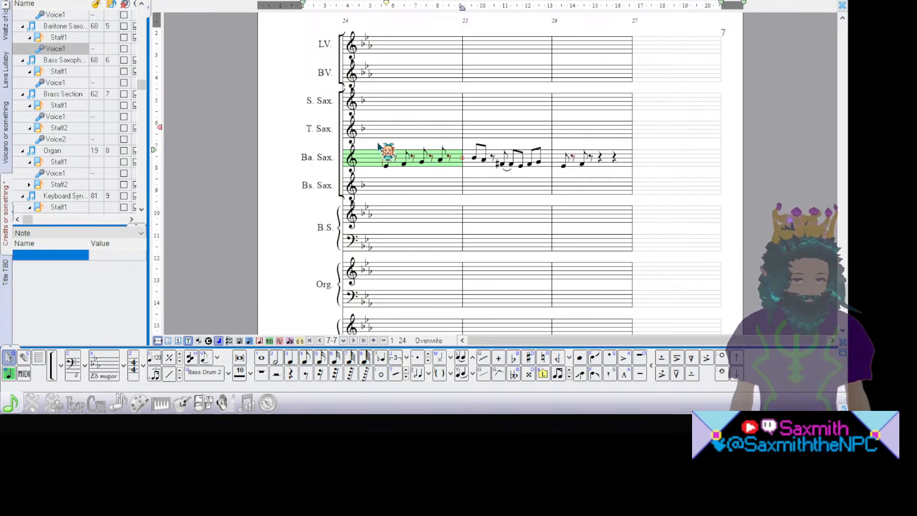
click(521, 108)
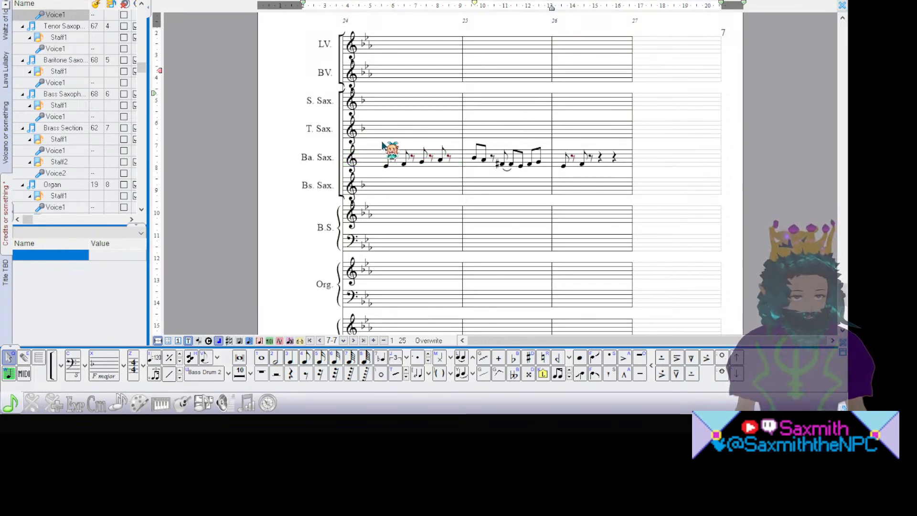
click(382, 159)
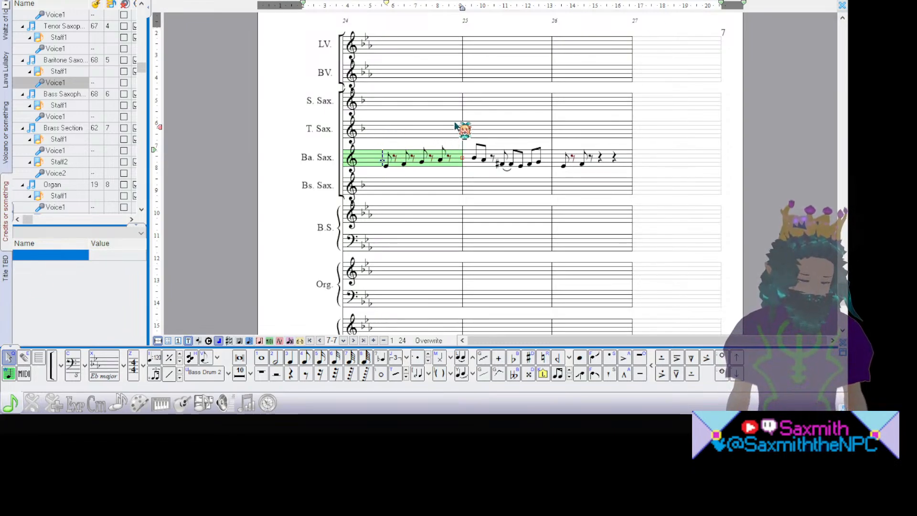
Step: Delete the baritone saxophone notes after bar 25's first two eighth notes and through bar 26, and play the remaining phrase from bar 24
drag(490, 132, 594, 180)
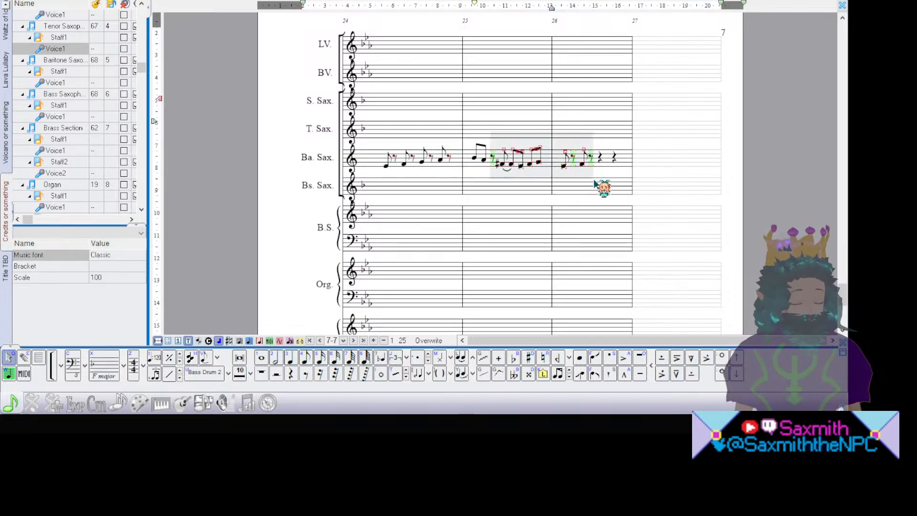
key(Delete)
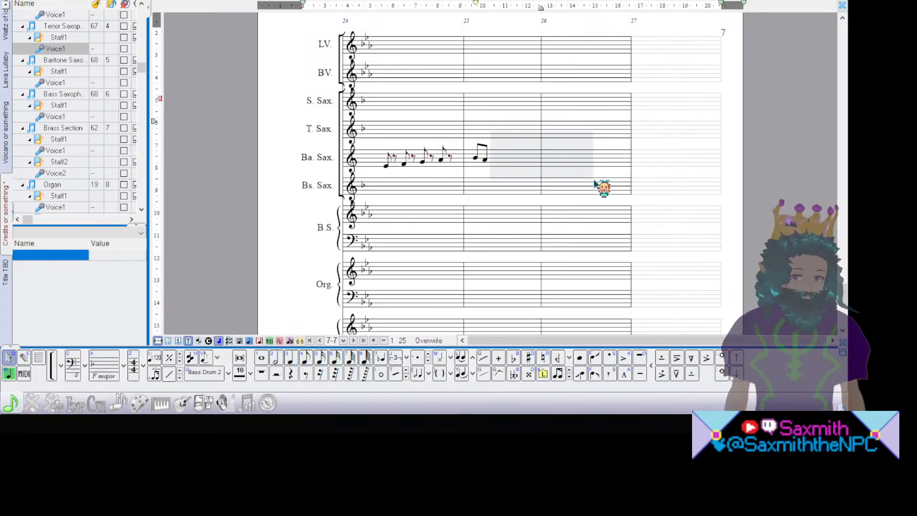
click(373, 160)
key(space)
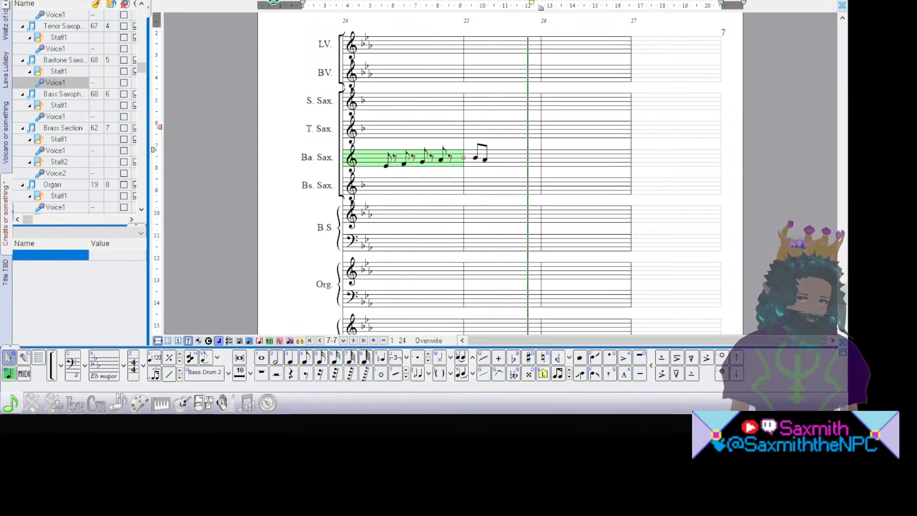
key(space)
Step: Delete all remaining baritone saxophone notes and rests in bars 24 and 25
drag(377, 127, 515, 228)
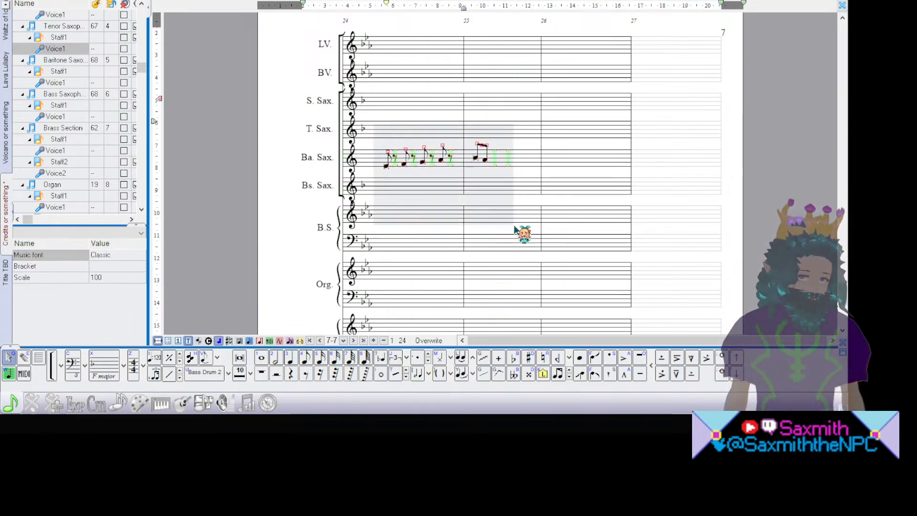
key(Delete)
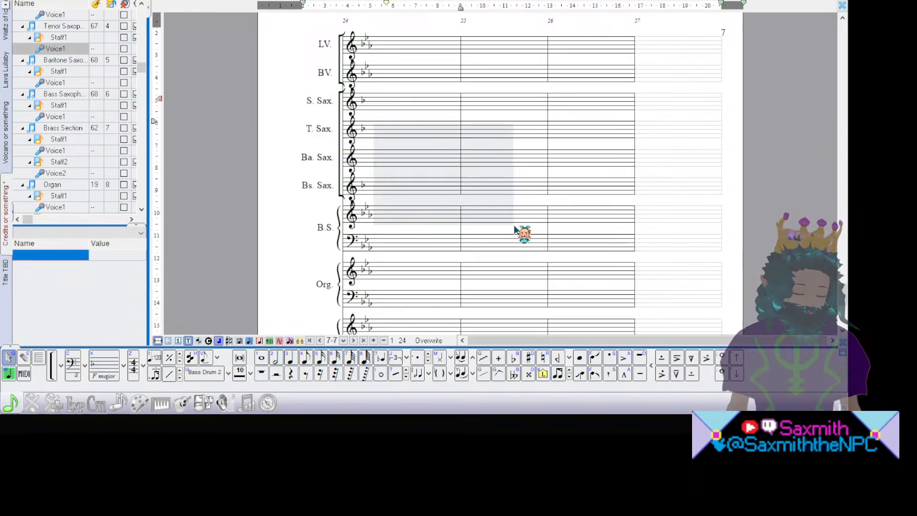
click(515, 228)
Step: Return to the first page of the score and play the piece from its beginning
scroll(839, 139, down, 5)
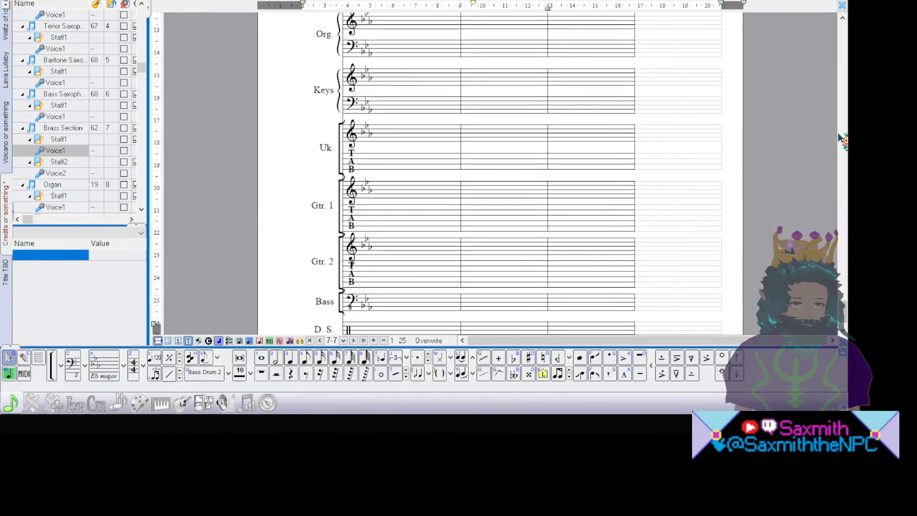
scroll(840, 139, up, 4)
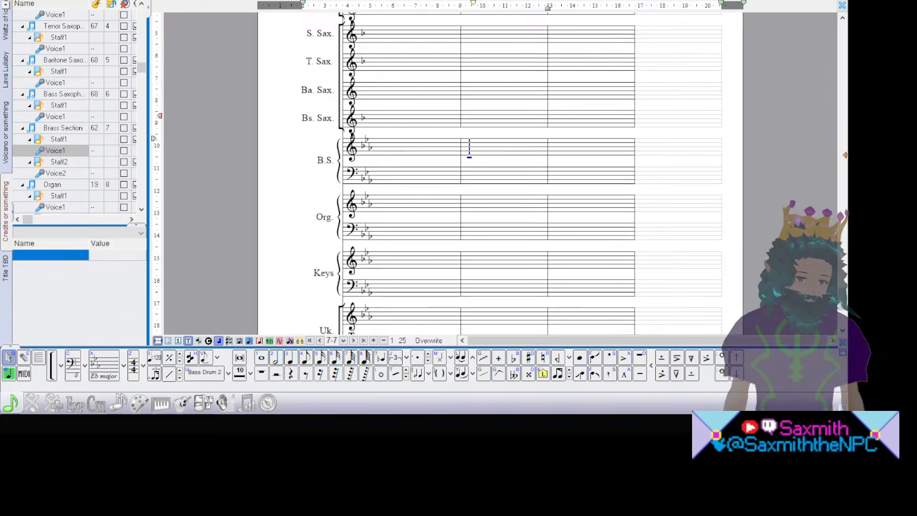
scroll(500, 174, up, 16)
scroll(500, 174, down, 2)
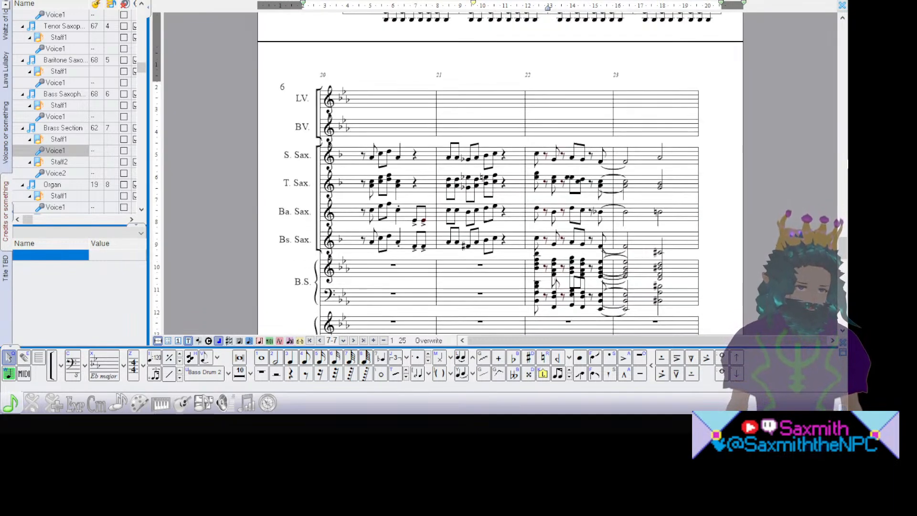
scroll(500, 174, up, 9)
scroll(282, 83, up, 10)
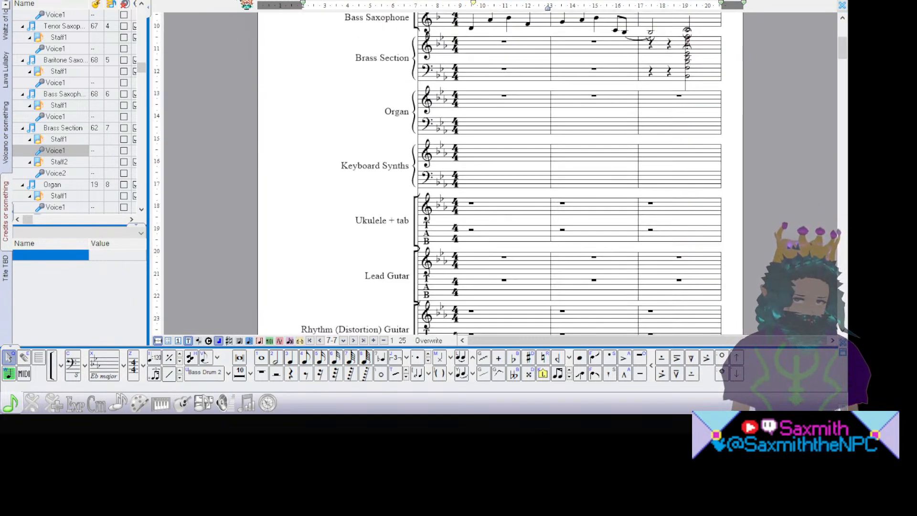
scroll(846, 182, up, 3)
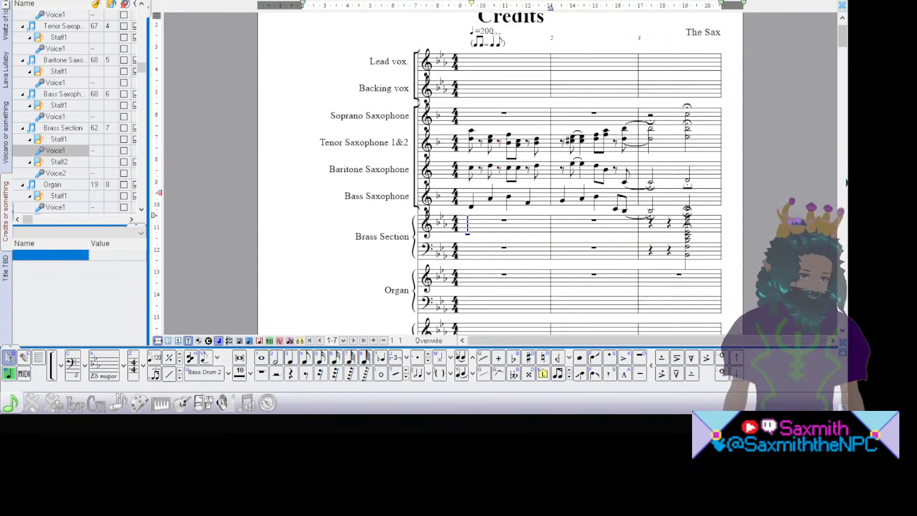
scroll(846, 182, down, 3)
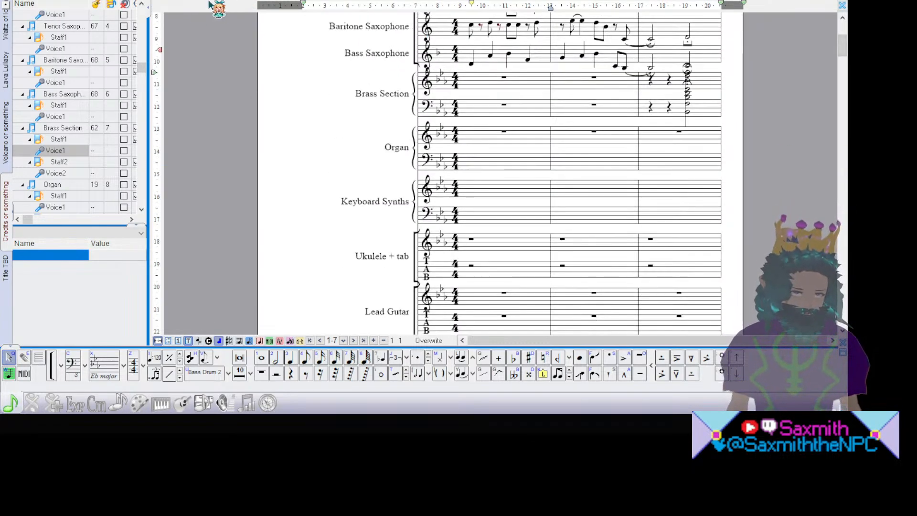
key(space)
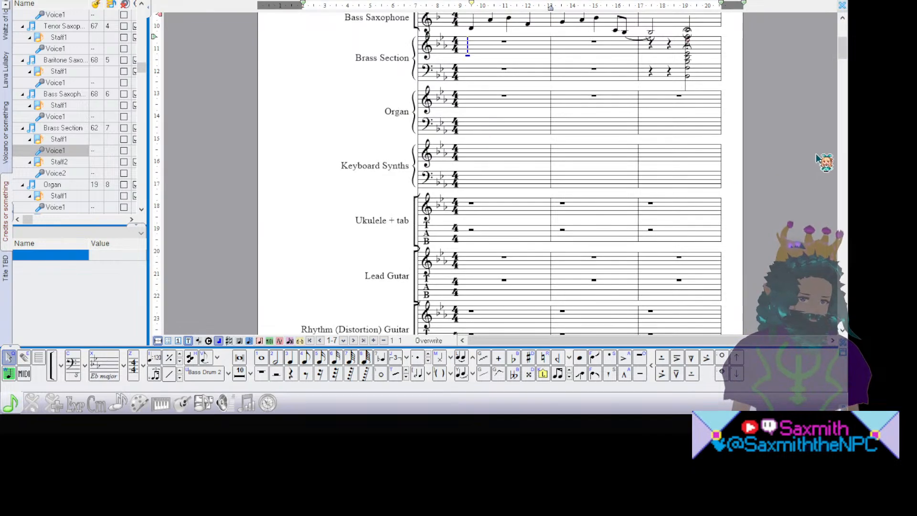
Step: Replay the piece from bar 1 through to the empty bars that begin at bar 24
scroll(840, 146, up, 5)
scroll(843, 144, down, 3)
scroll(844, 144, up, 2)
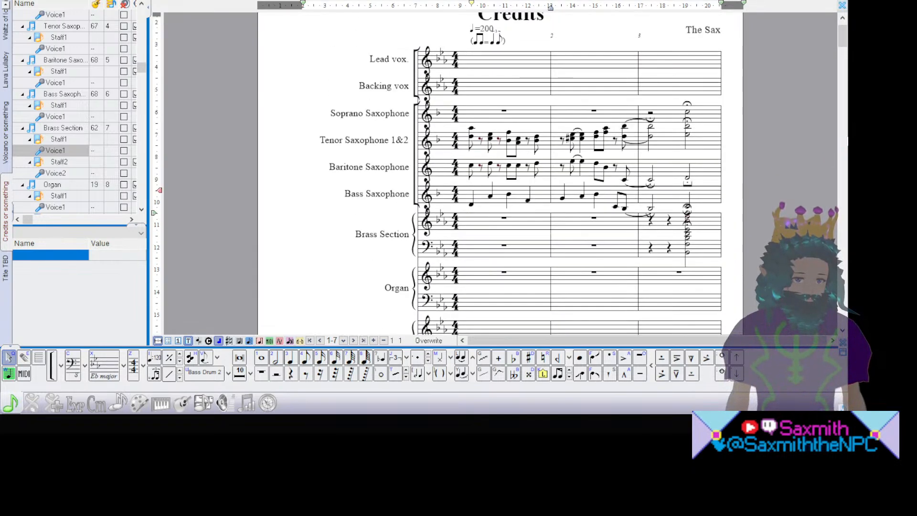
scroll(843, 144, down, 2)
scroll(844, 145, up, 3)
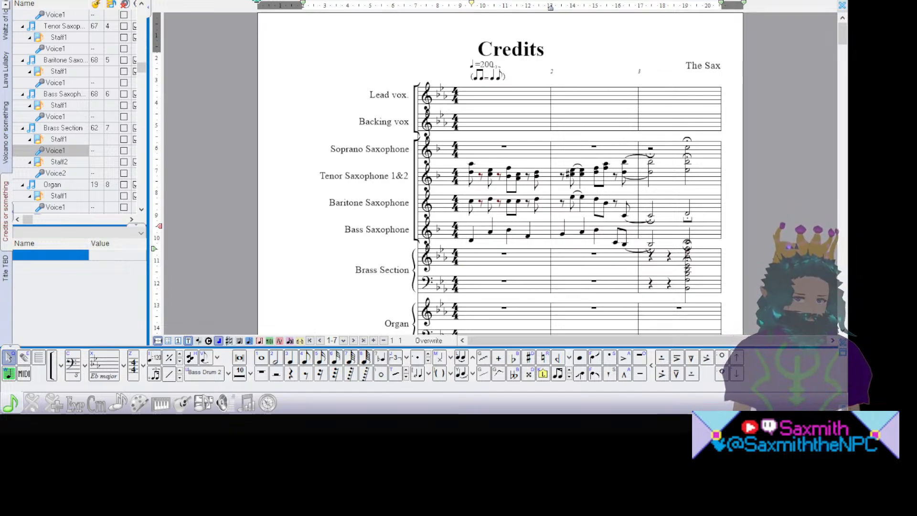
key(space)
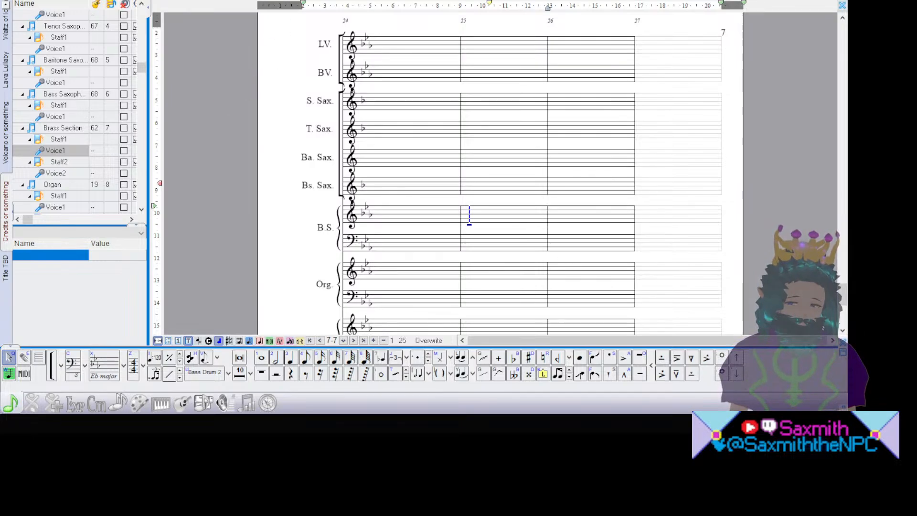
Step: Restore the deleted baritone saxophone passage in bars 24 to 26 and play it back from bar 24
click(394, 214)
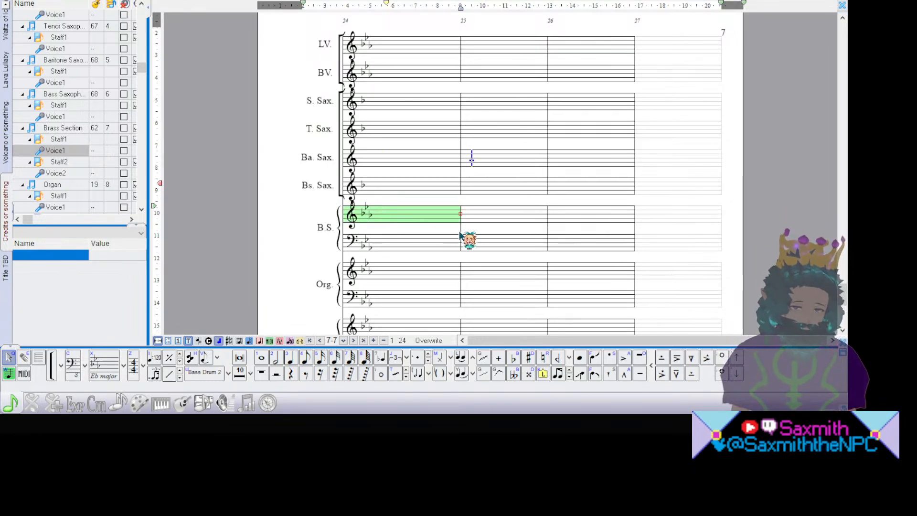
key(ctrl+v)
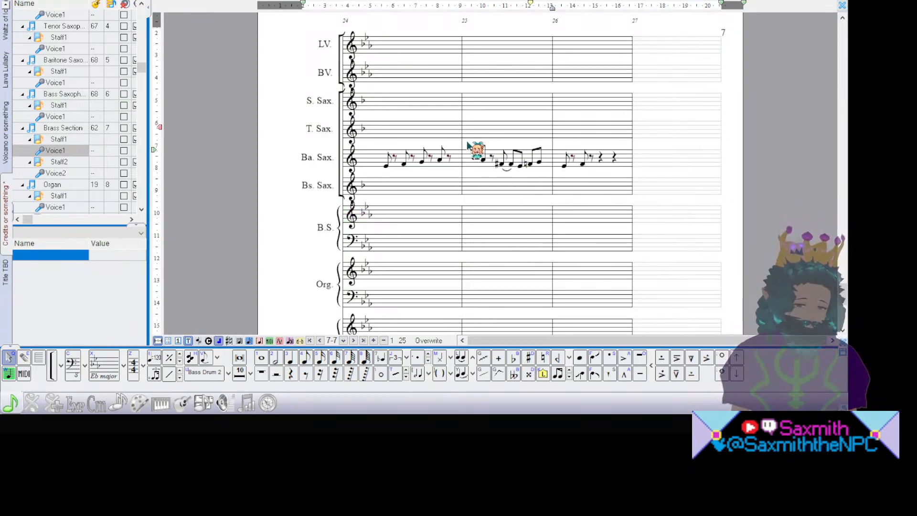
drag(458, 134, 503, 158)
click(573, 139)
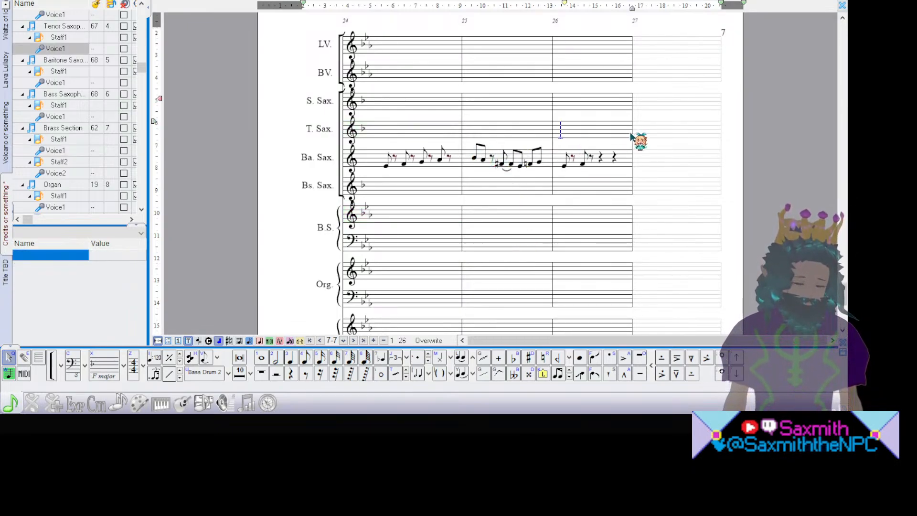
drag(636, 138, 459, 178)
click(375, 159)
key(space)
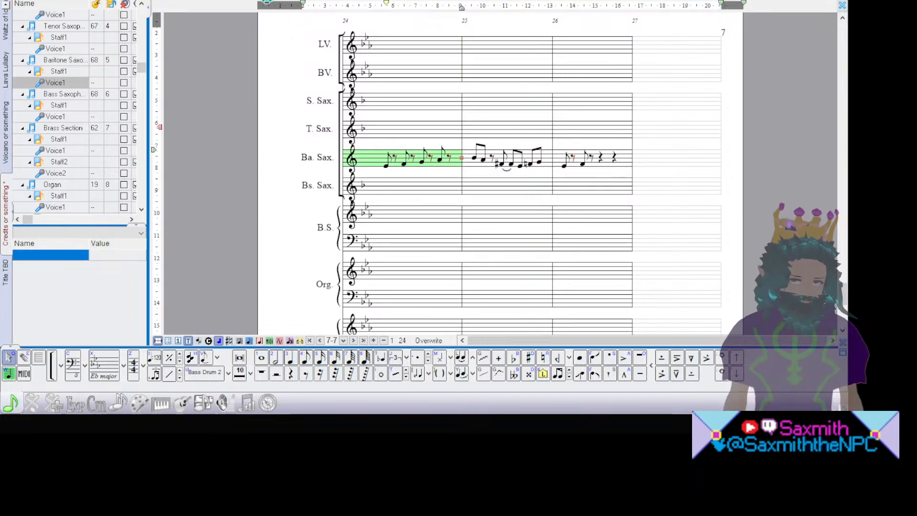
Step: Remove the sharps from the two tied F notes in baritone saxophone bar 25 and play the line back from bar 24
click(498, 164)
key(Delete)
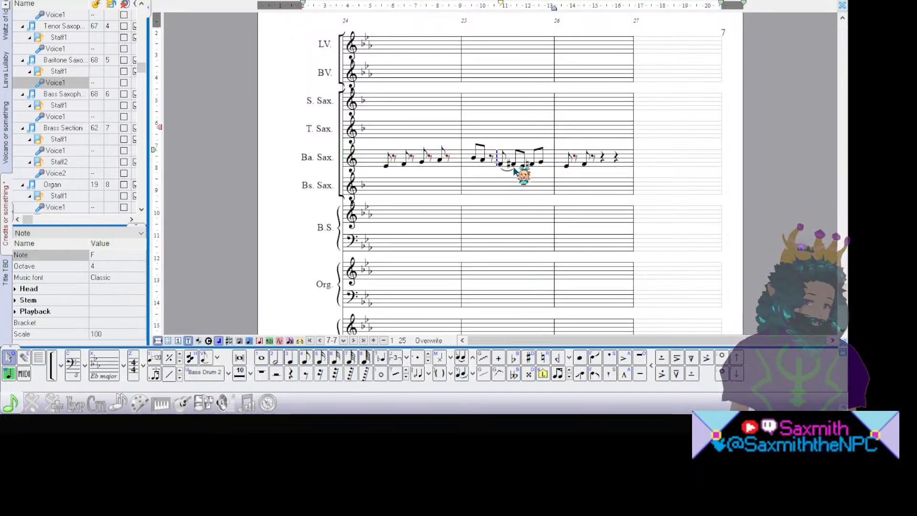
click(507, 165)
key(Delete)
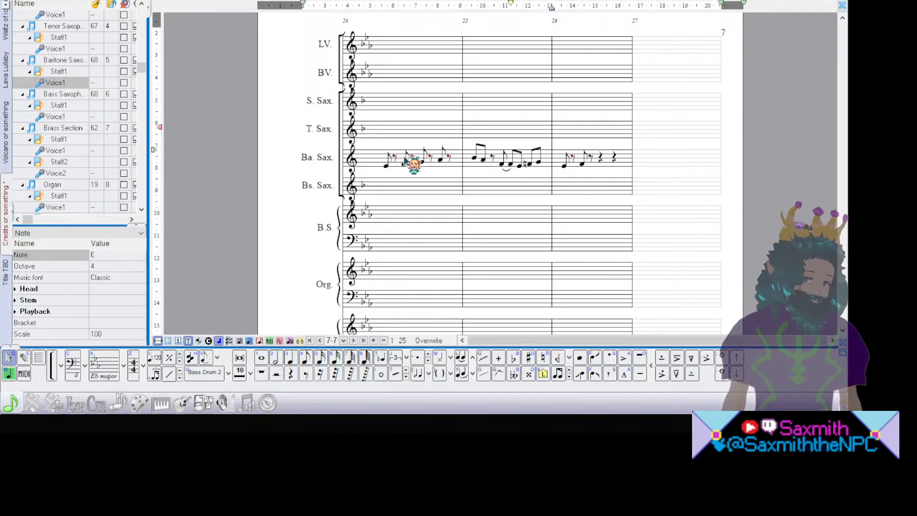
click(371, 164)
key(space)
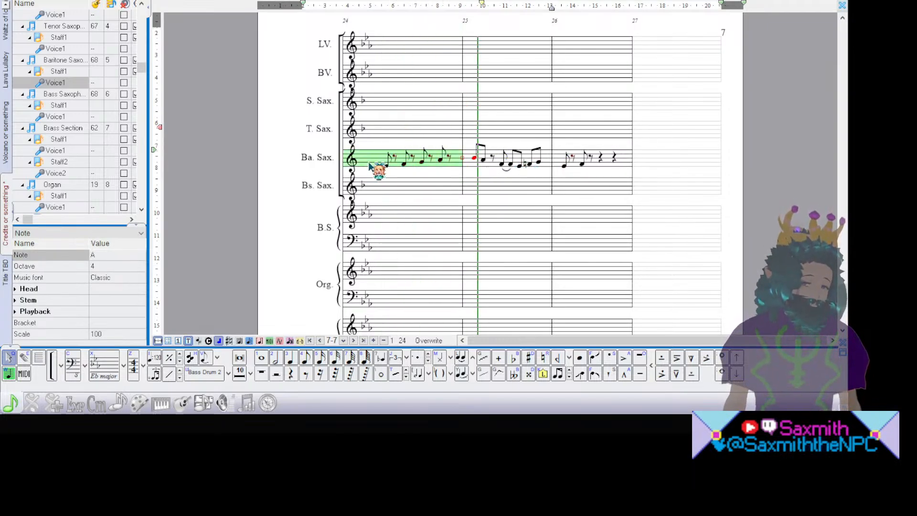
key(space)
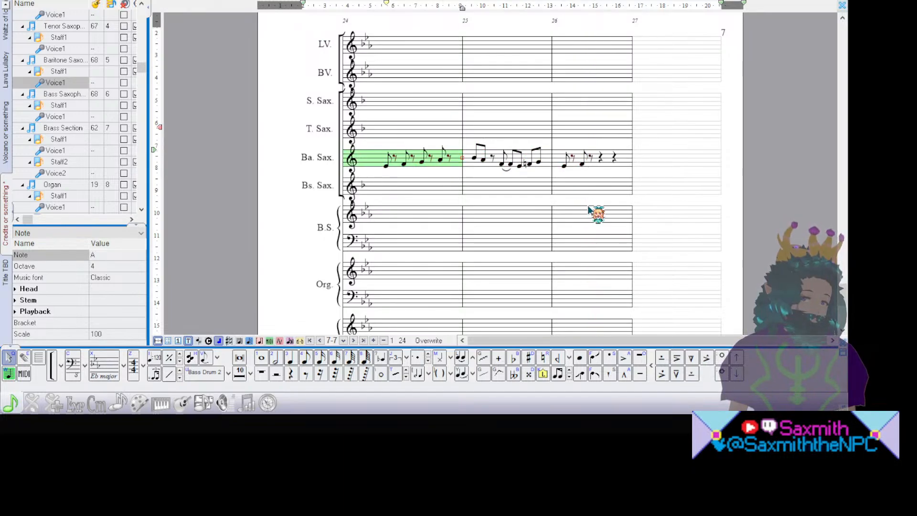
Step: Add a flat to the first note of bar 25, a B, in the baritone saxophone staff and return to bar 24
click(475, 160)
click(476, 161)
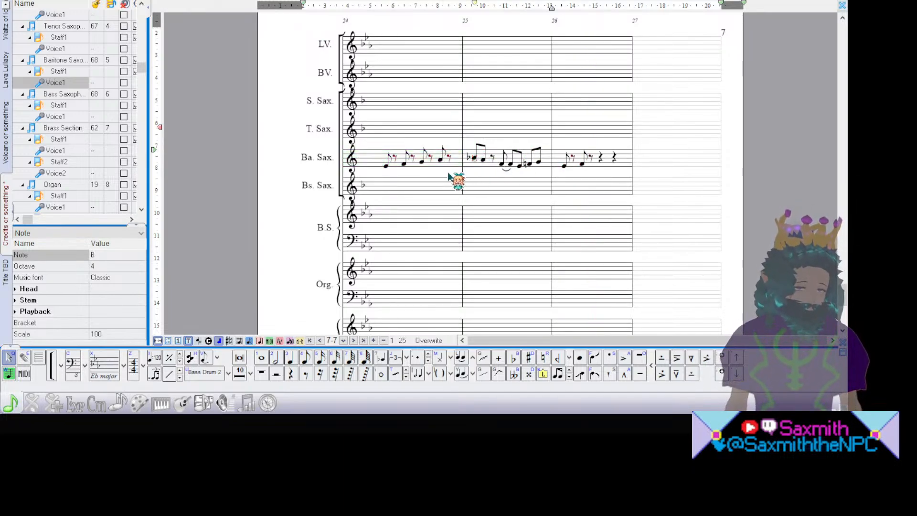
click(377, 165)
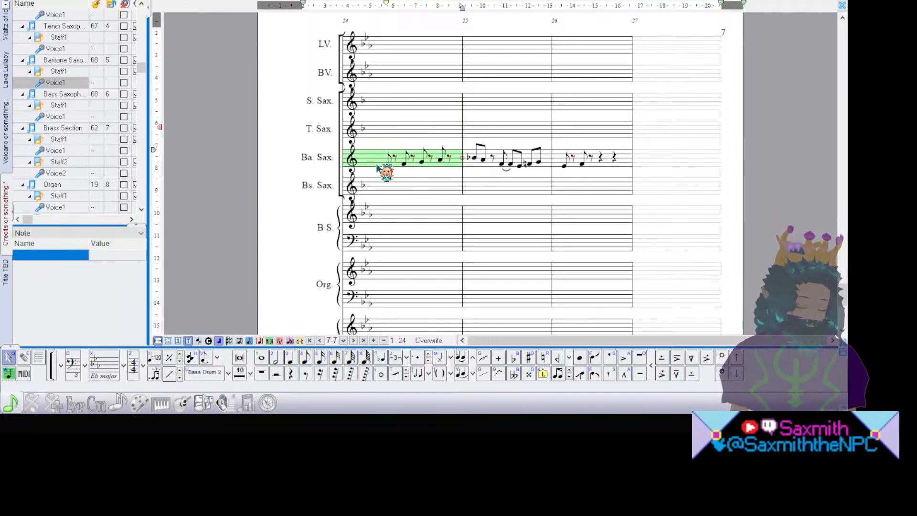
Step: Raise the first note of baritone saxophone bar 25 to C in octave 5 and play the line back from bar 24
key(space)
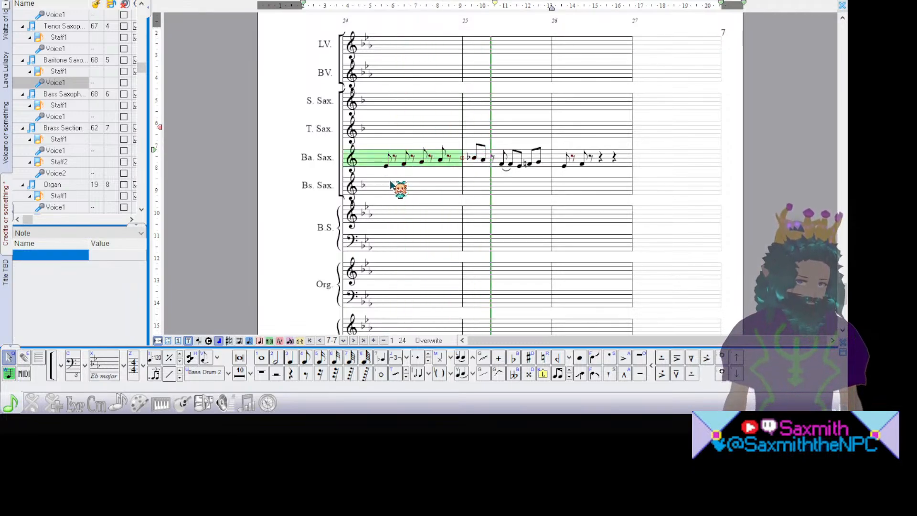
key(space)
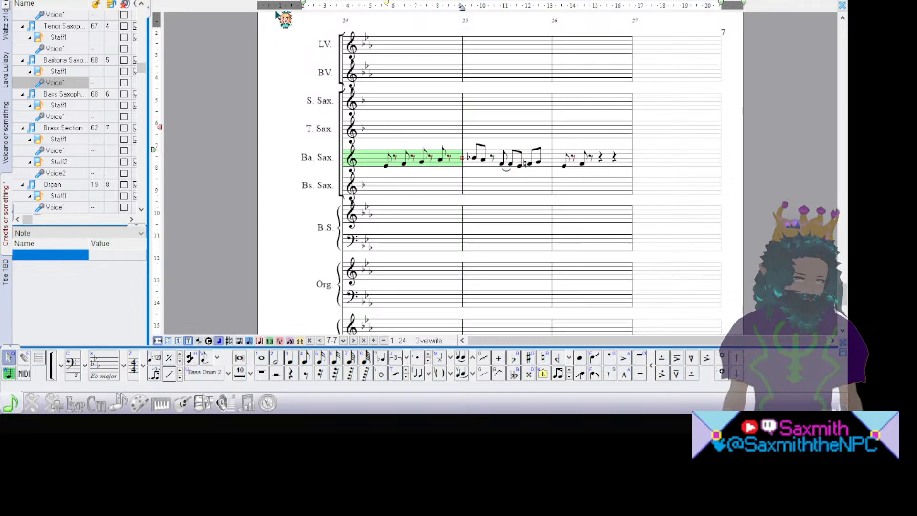
click(472, 158)
click(472, 158)
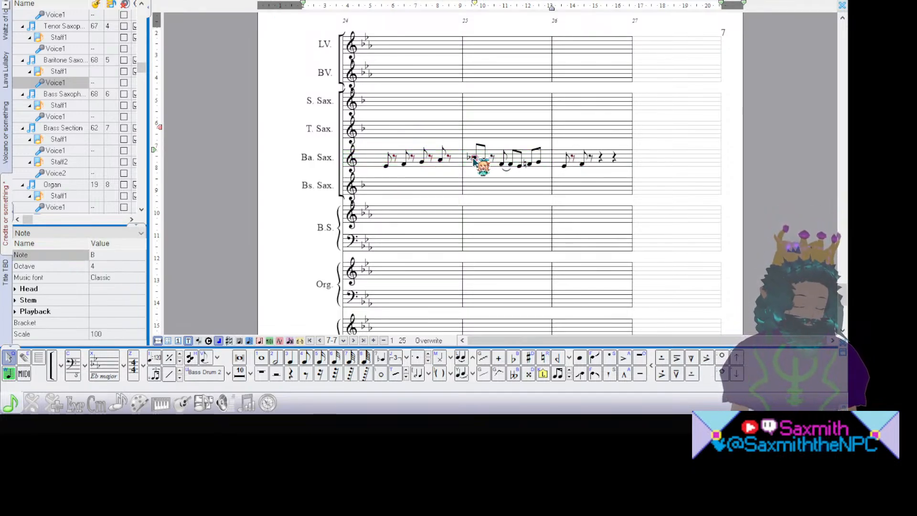
key(Up)
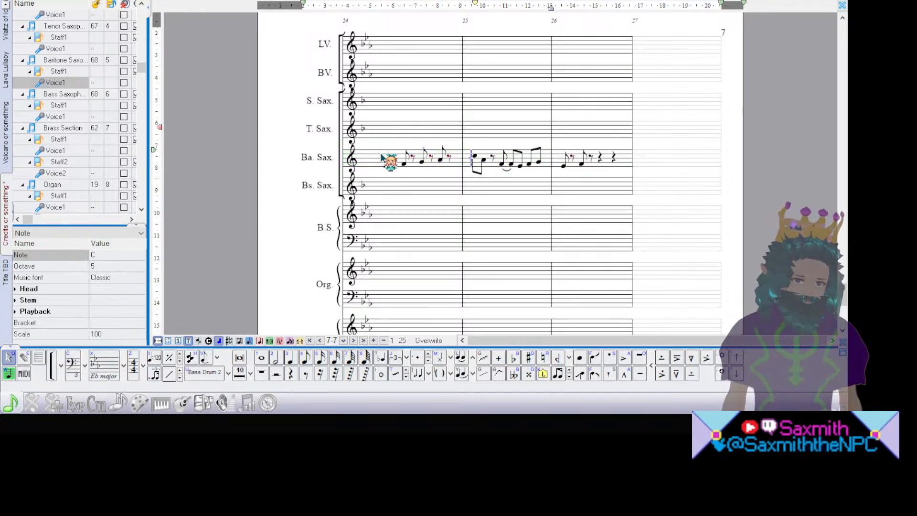
click(388, 160)
key(space)
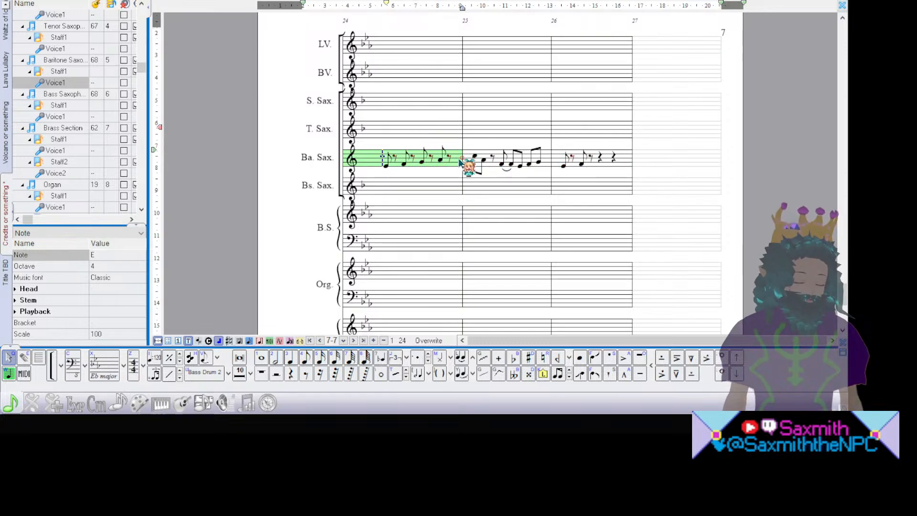
Step: Lower the first note of baritone saxophone bar 25 to B natural and play the line back from bar 24
click(475, 158)
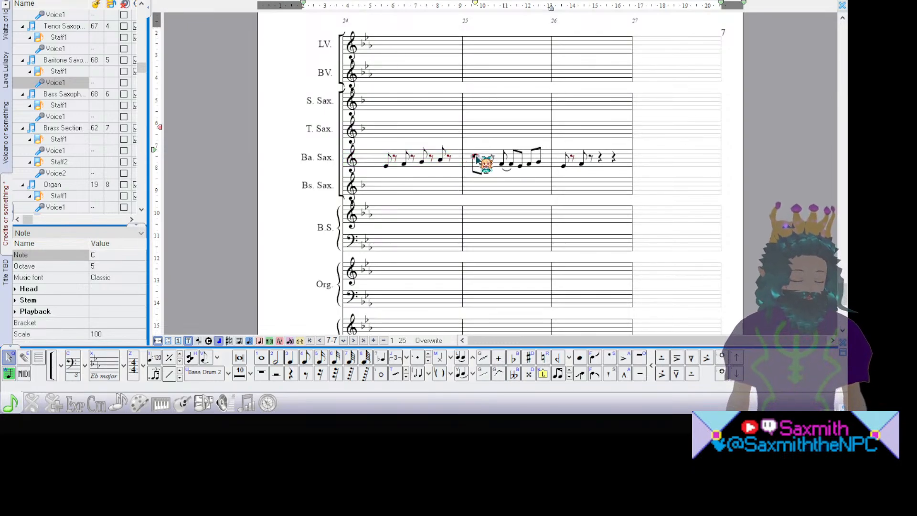
key(Down)
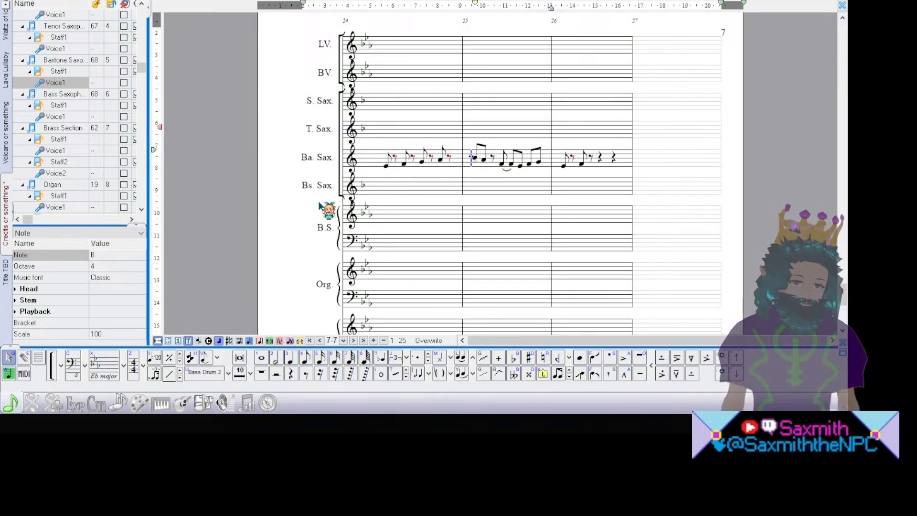
click(385, 165)
key(space)
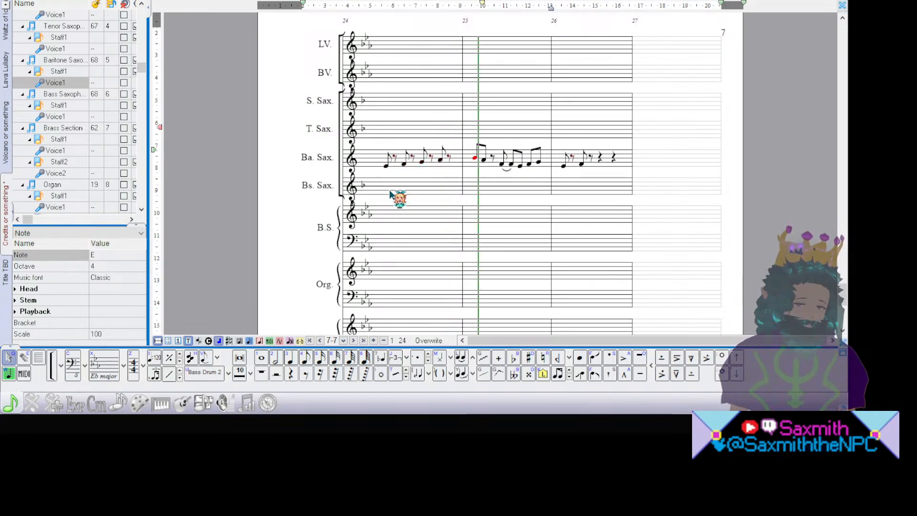
key(space)
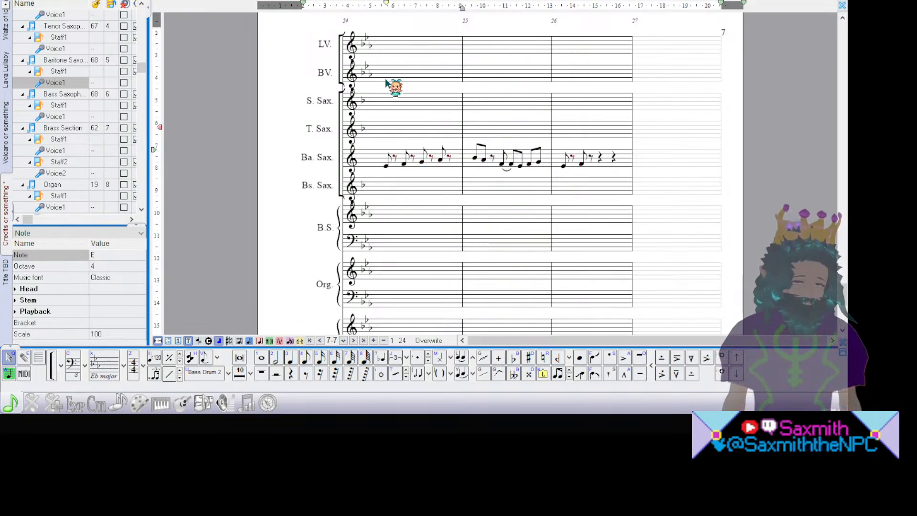
click(475, 162)
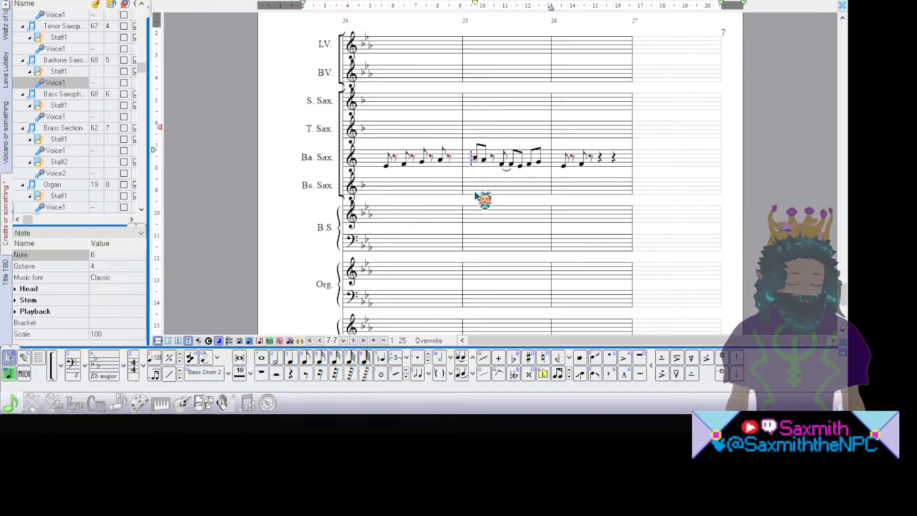
click(378, 159)
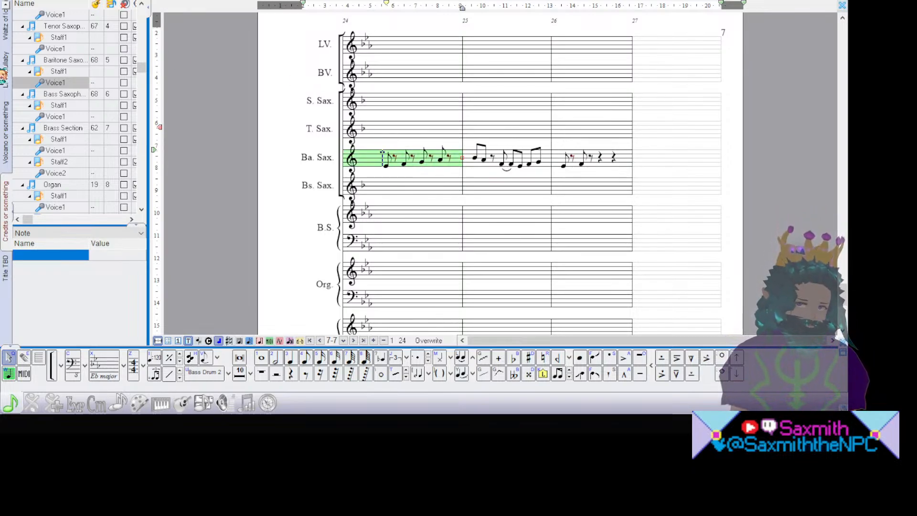
Step: Play the Volcano or something score from bar 1 and examine the distortion guitar tablature notes in bars 5 and 6
click(6, 129)
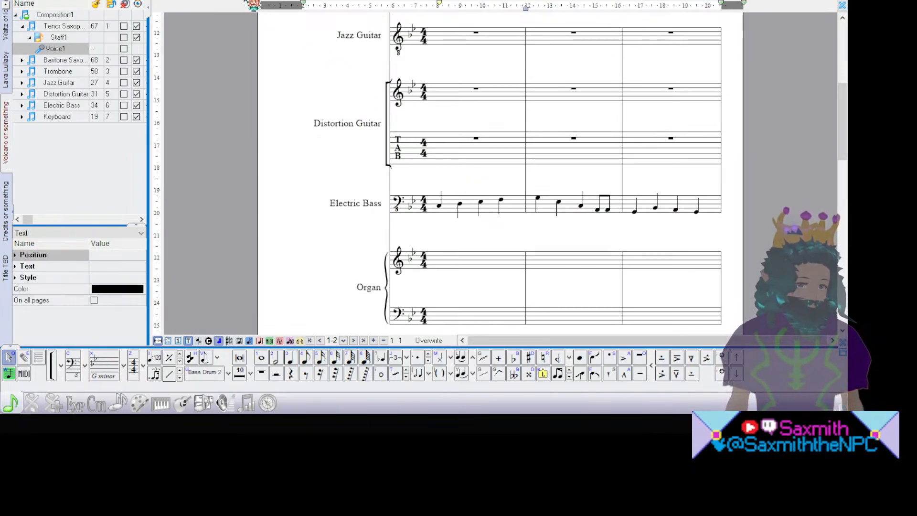
key(space)
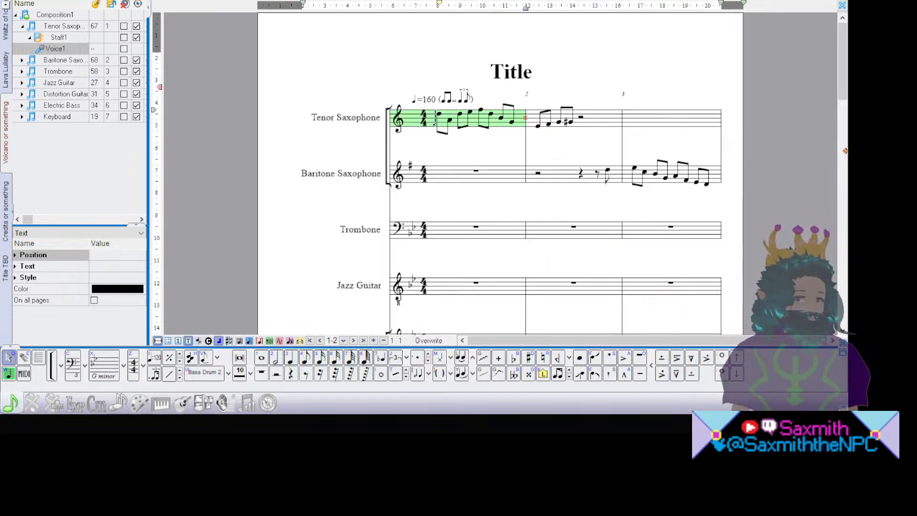
drag(842, 62, 842, 251)
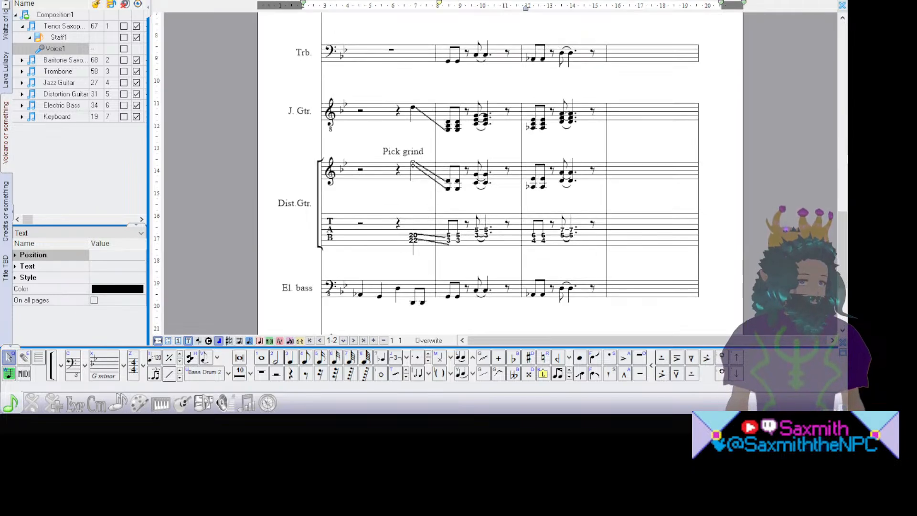
scroll(848, 159, up, 1)
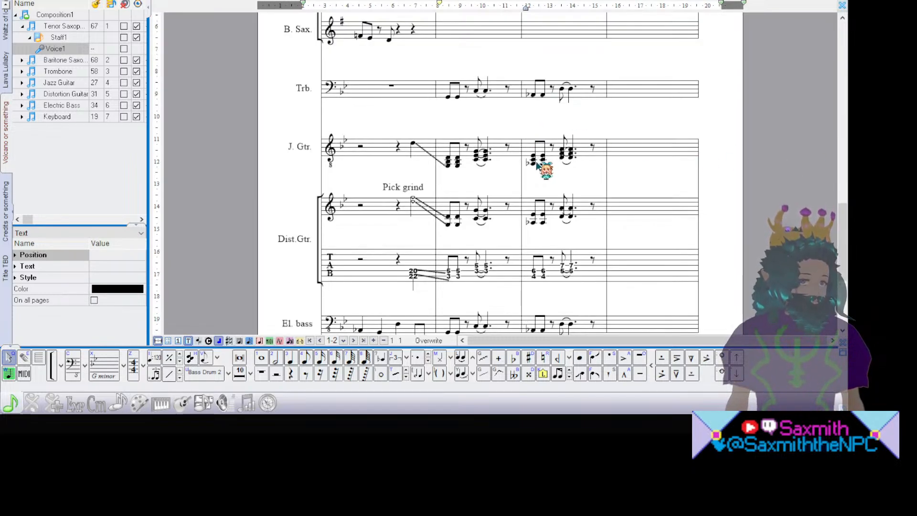
scroll(846, 221, down, 3)
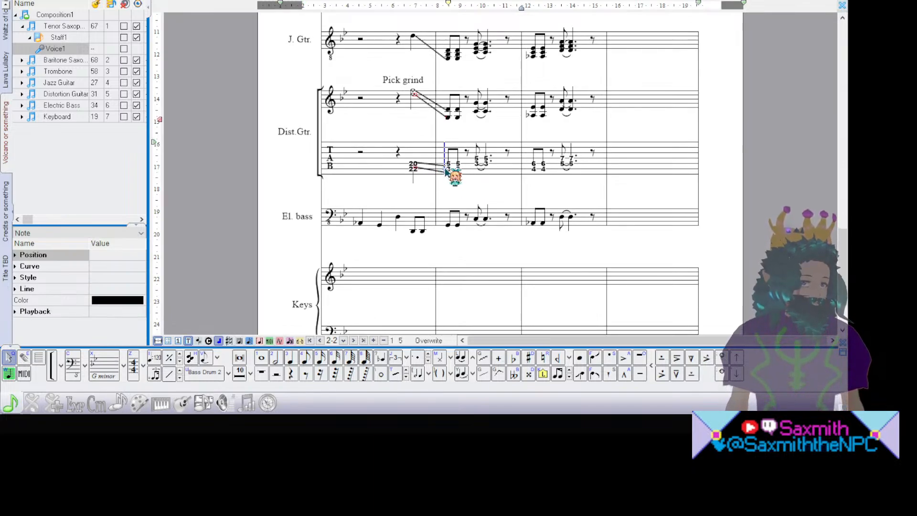
click(449, 169)
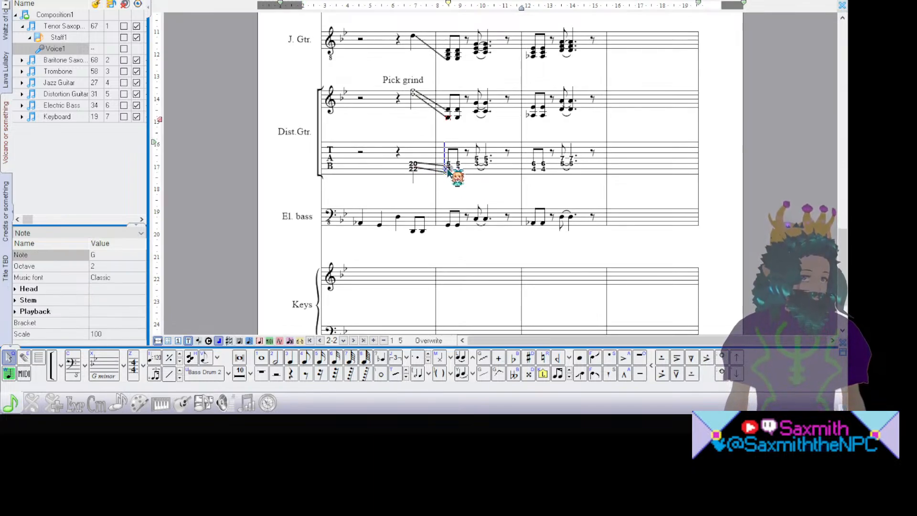
click(476, 164)
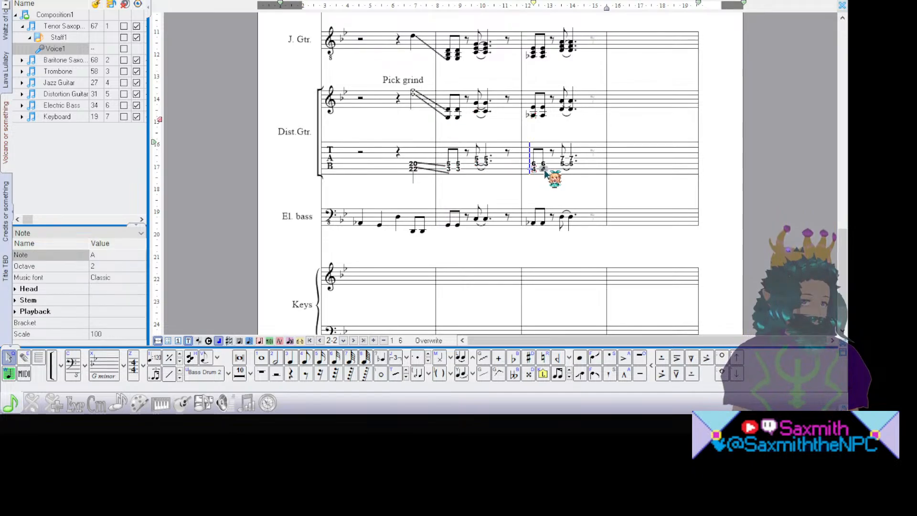
click(563, 164)
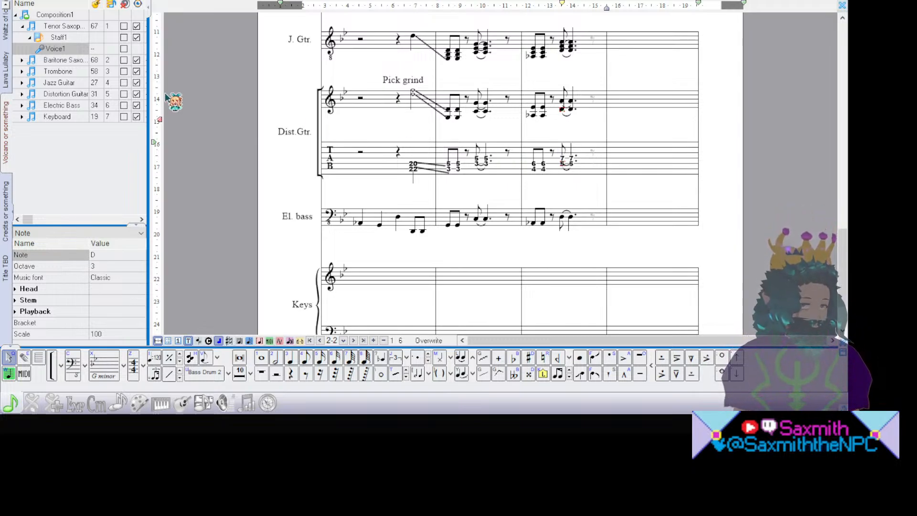
Step: Go back to the Credits or something score and review its parts from bar 24 back towards the opening bars
click(8, 193)
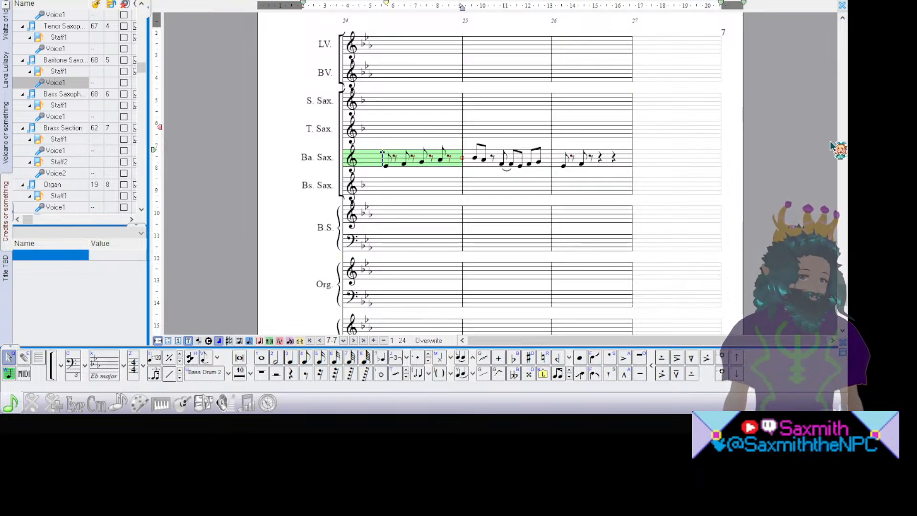
scroll(843, 151, up, 15)
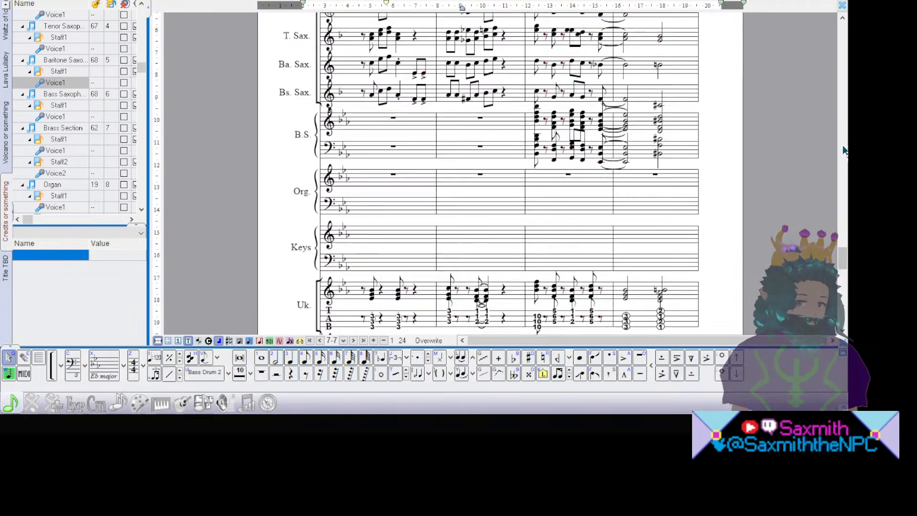
scroll(842, 150, up, 12)
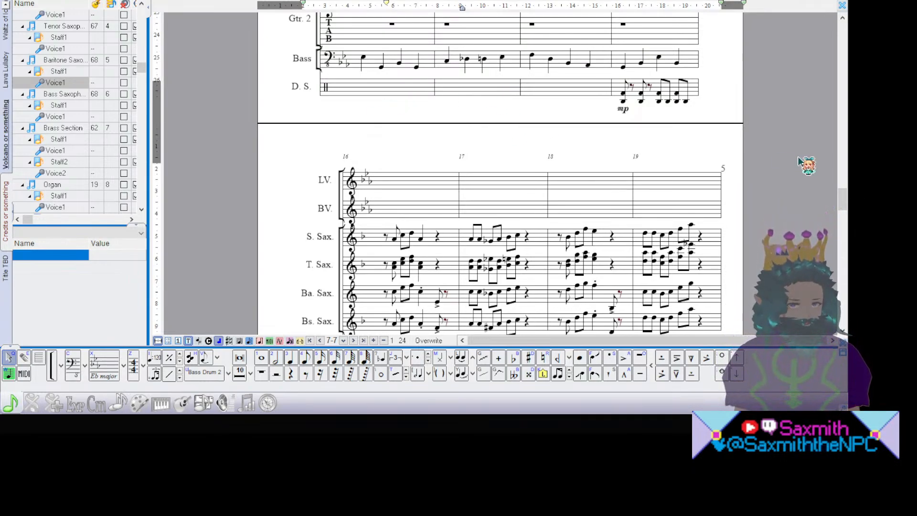
scroll(846, 163, up, 10)
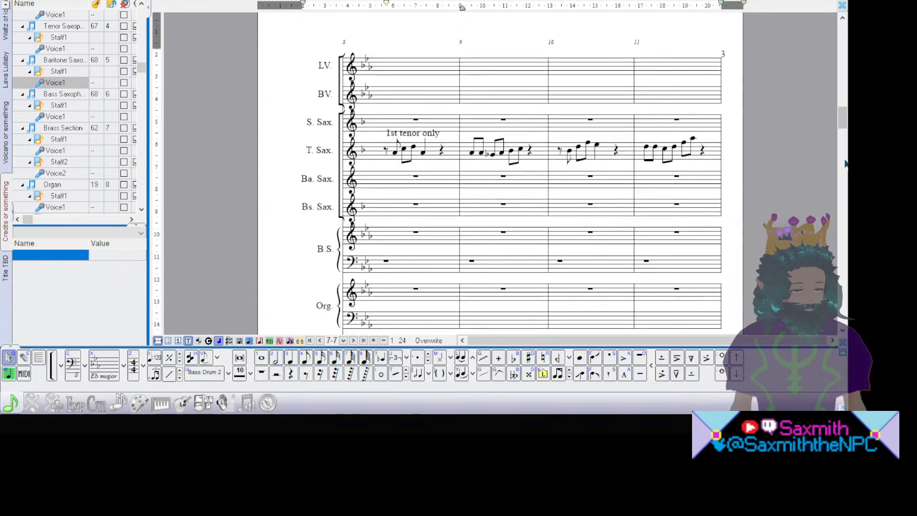
scroll(845, 163, up, 3)
scroll(845, 164, up, 8)
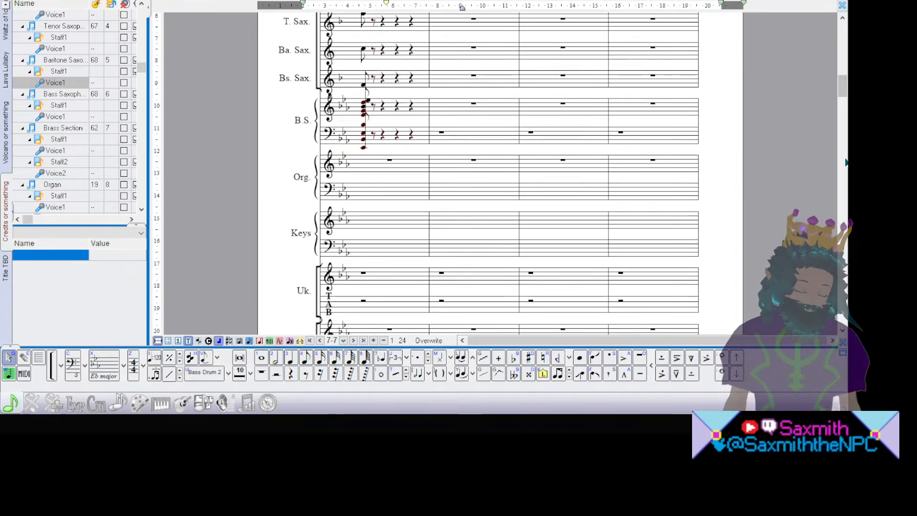
Step: Switch to the Lava Lullaby score and play it from bar 1 through to its last bars
click(4, 81)
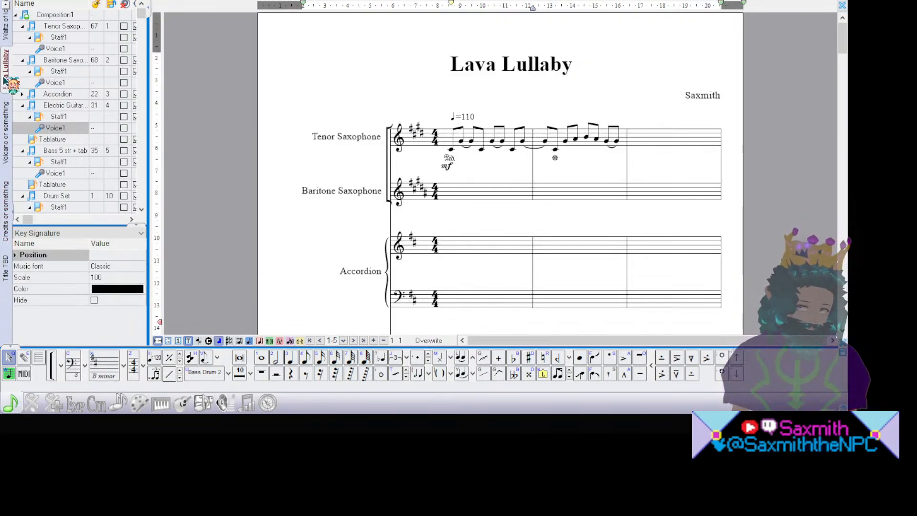
click(448, 138)
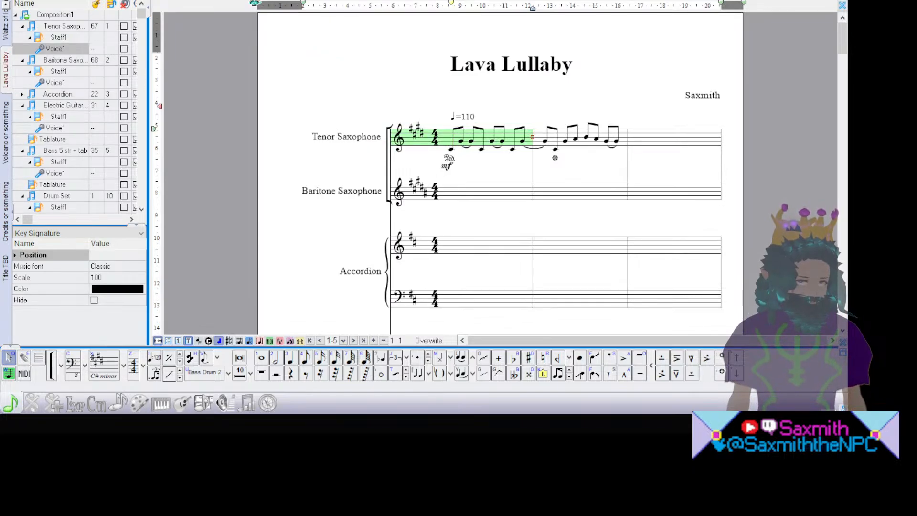
key(space)
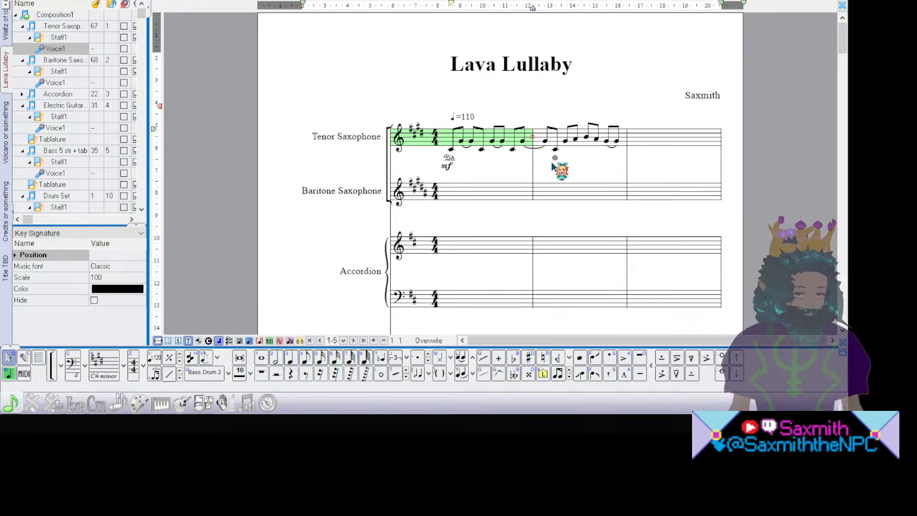
key(space)
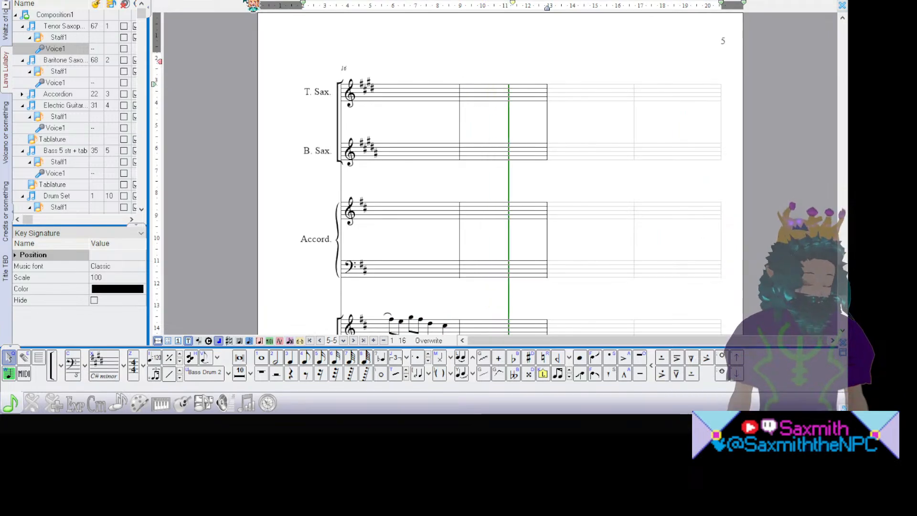
Step: Play the Waltz score from its first bar and return to the Lava Lullaby score
click(6, 32)
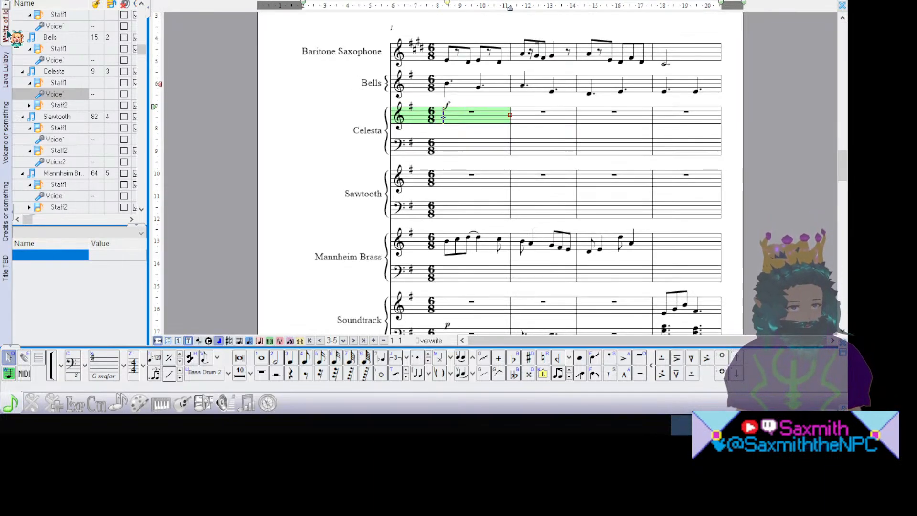
click(7, 55)
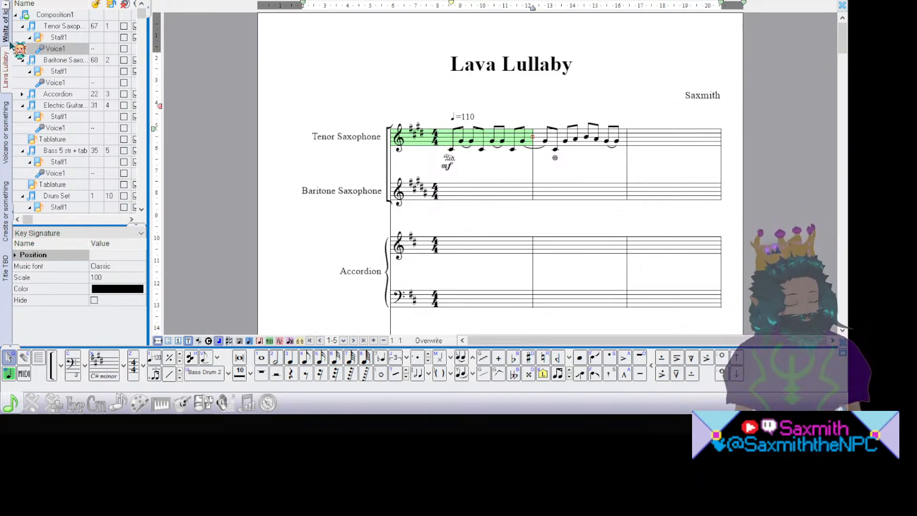
click(10, 42)
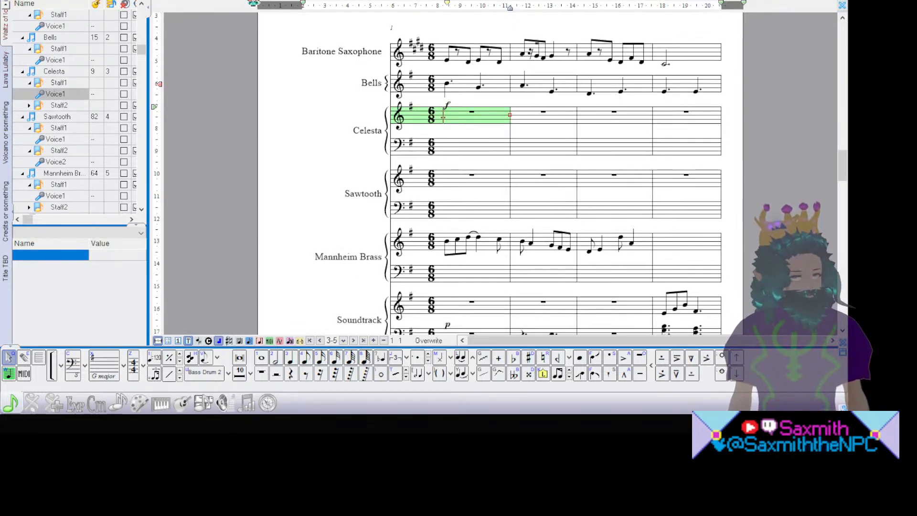
key(space)
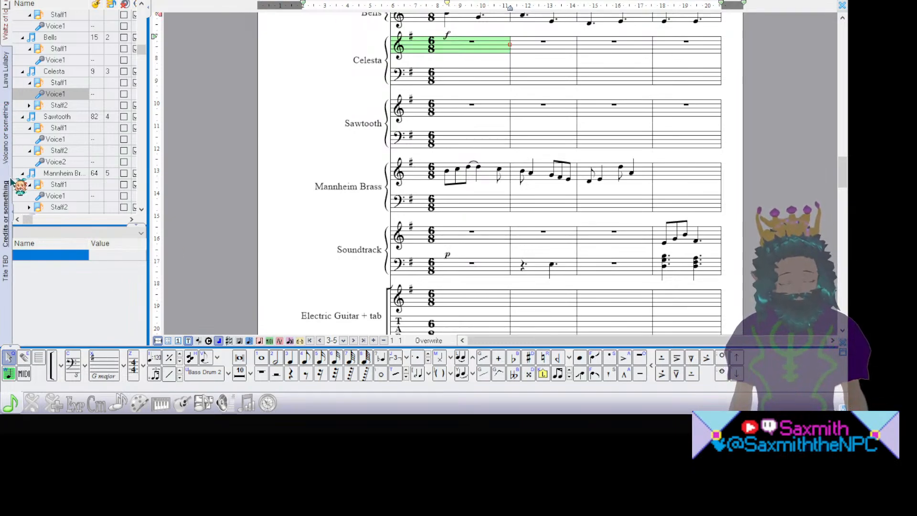
click(7, 86)
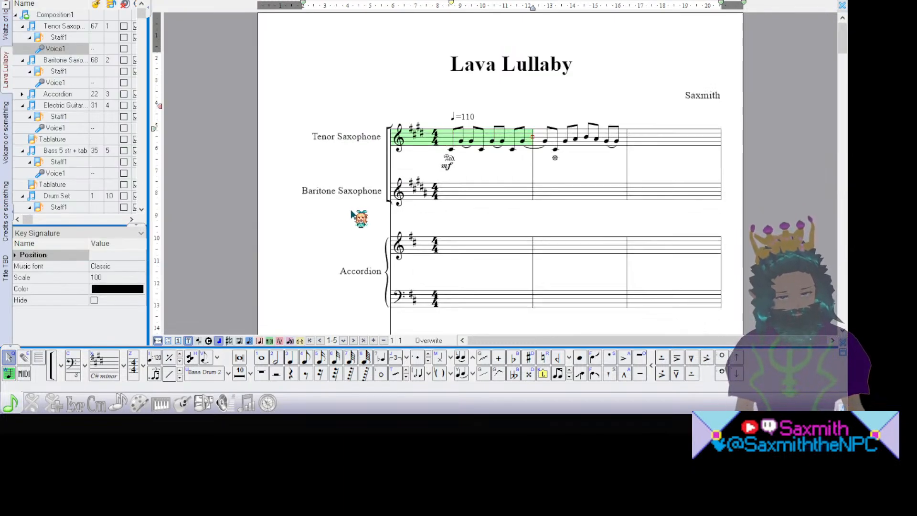
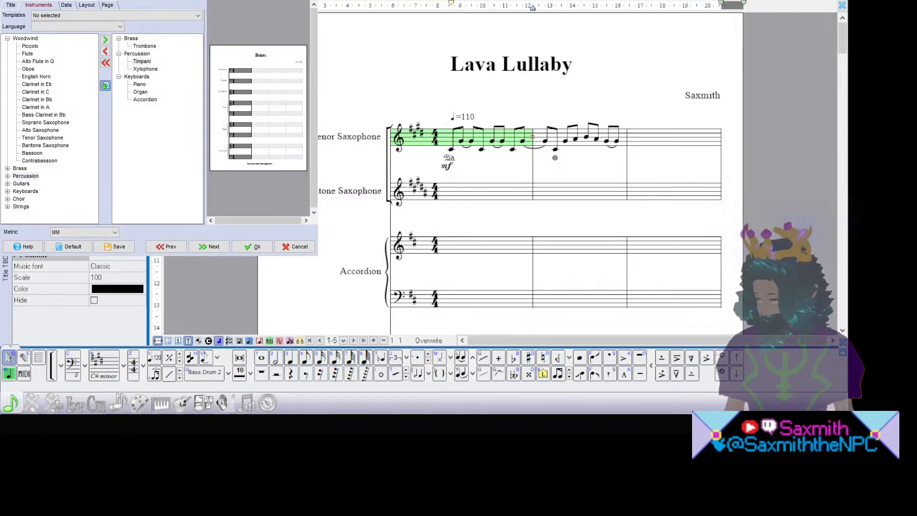
Step: Examine the available woodwind instruments for the new score, comparing the flute, oboe, clarinets, saxophones and bassoons
drag(162, 5, 162, 265)
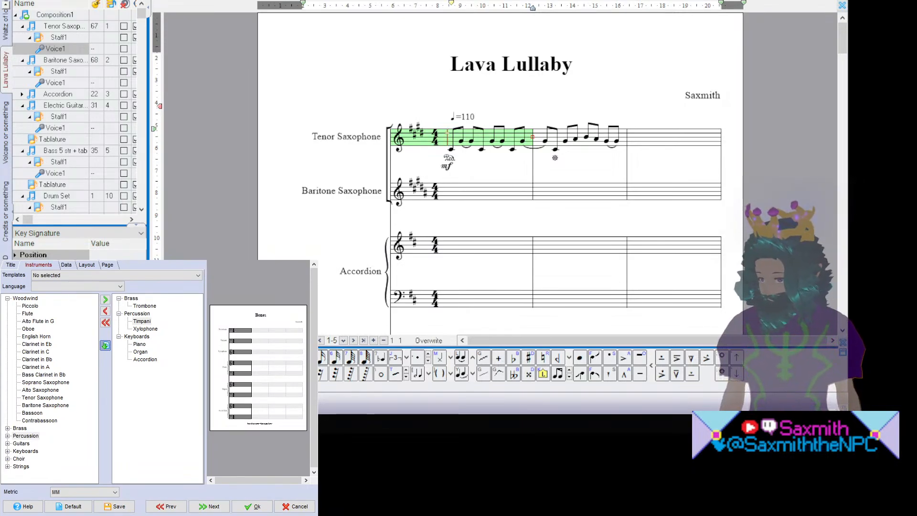
click(26, 436)
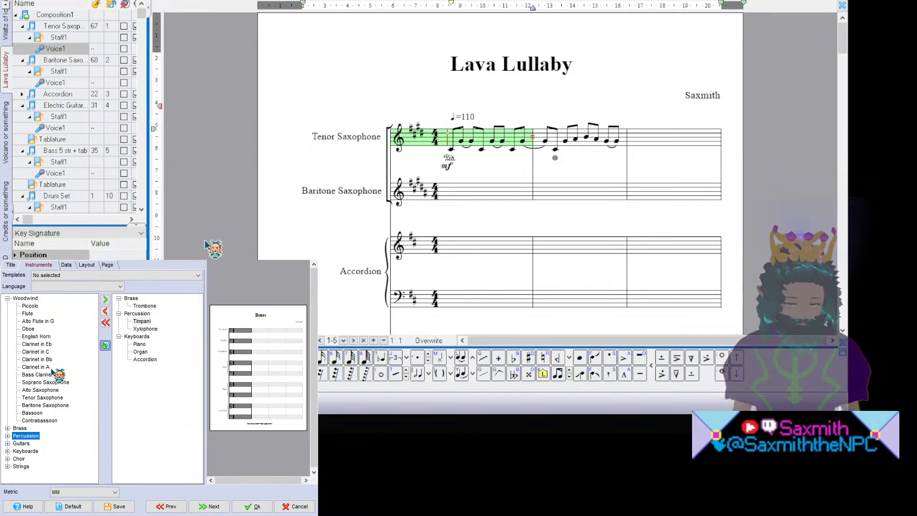
click(33, 413)
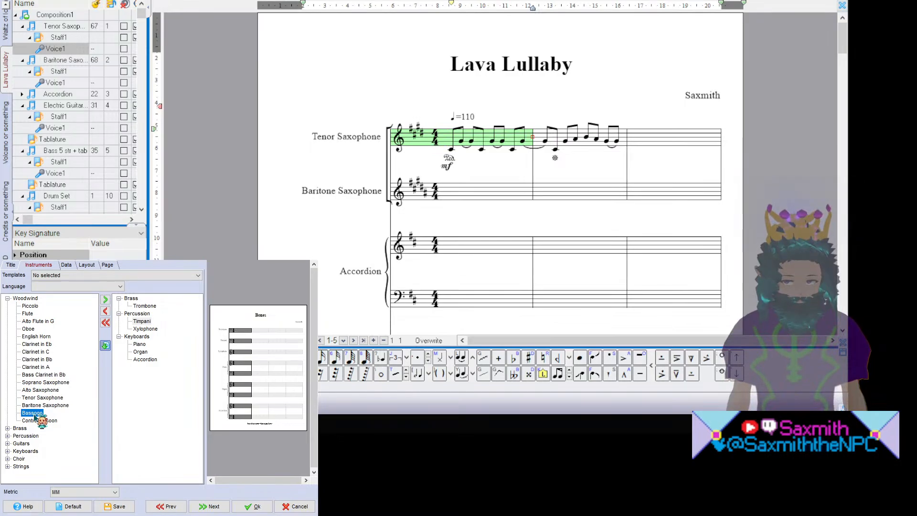
click(33, 420)
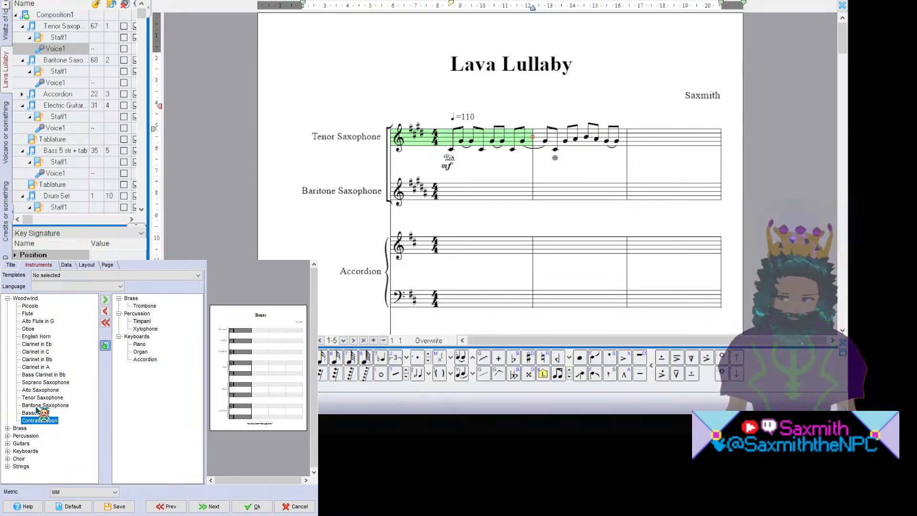
click(33, 413)
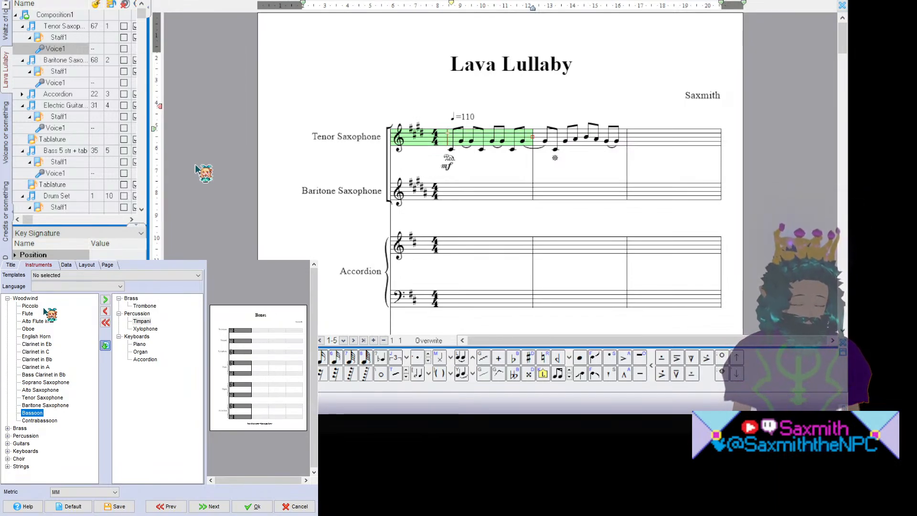
click(49, 382)
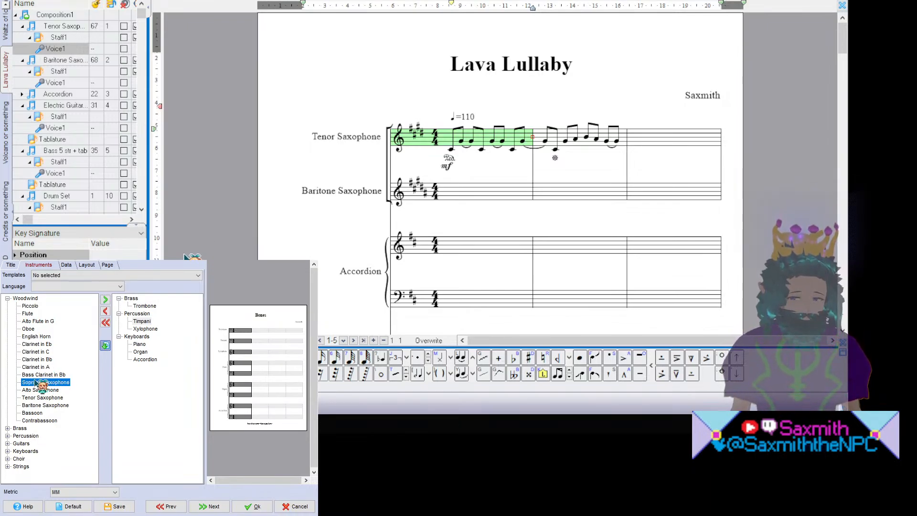
click(41, 338)
click(39, 351)
click(41, 337)
click(40, 344)
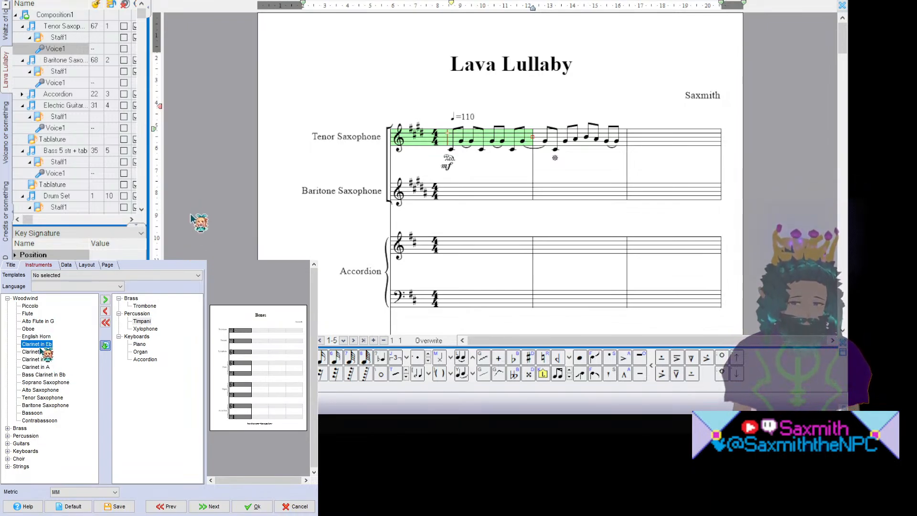
click(38, 351)
click(38, 359)
click(38, 366)
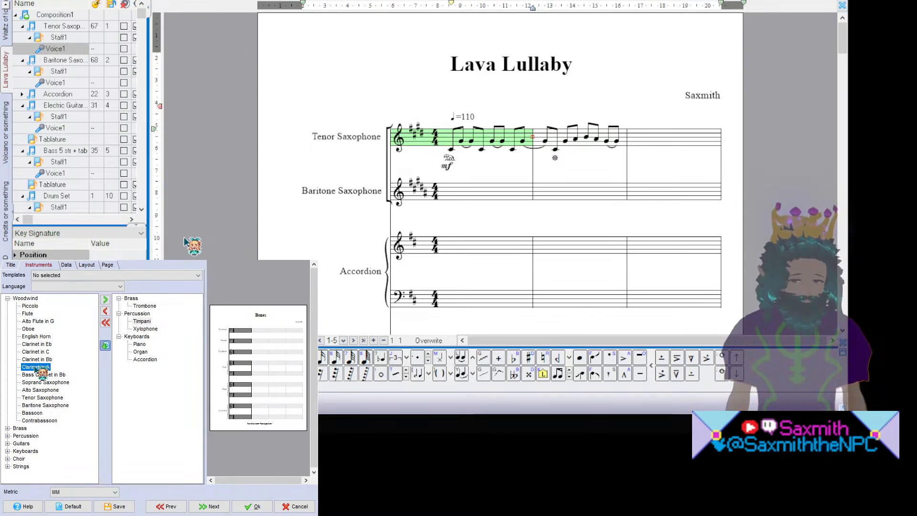
click(31, 329)
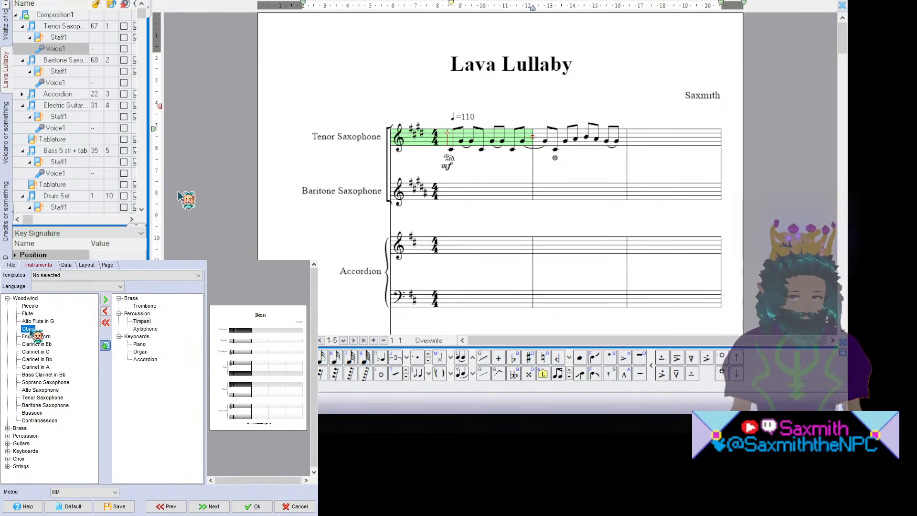
click(36, 359)
click(38, 389)
click(27, 313)
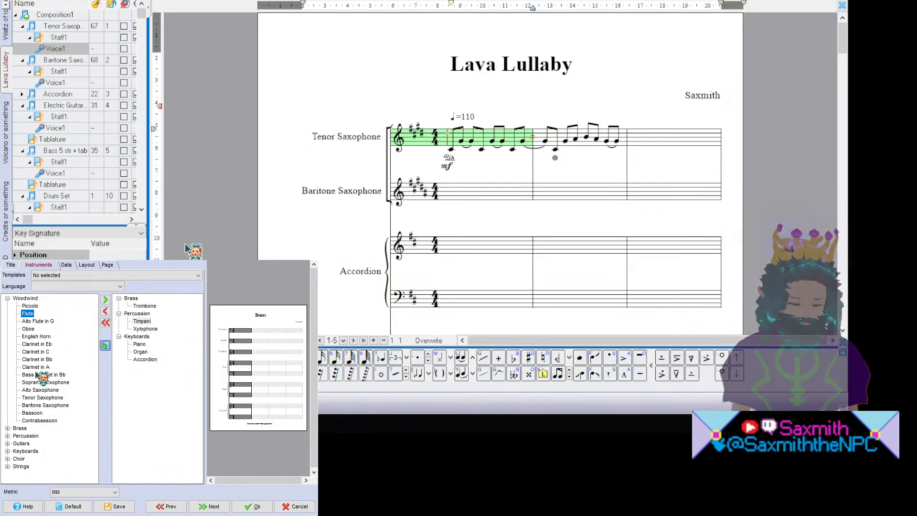
Step: Add a Bassoon to the new score's instruments
click(32, 413)
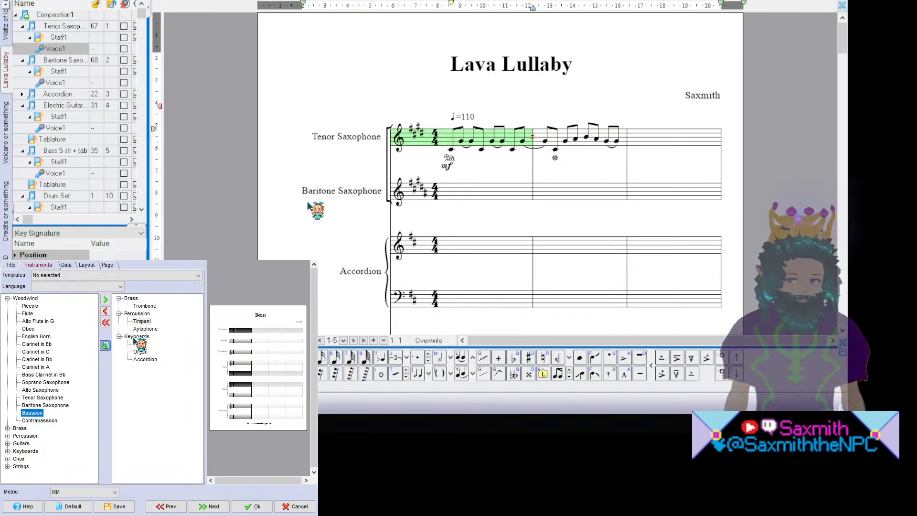
click(106, 299)
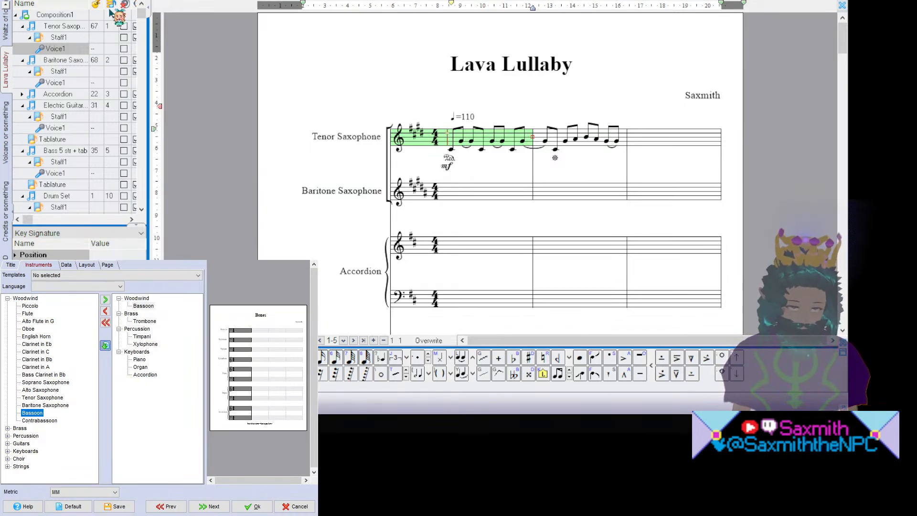
click(8, 428)
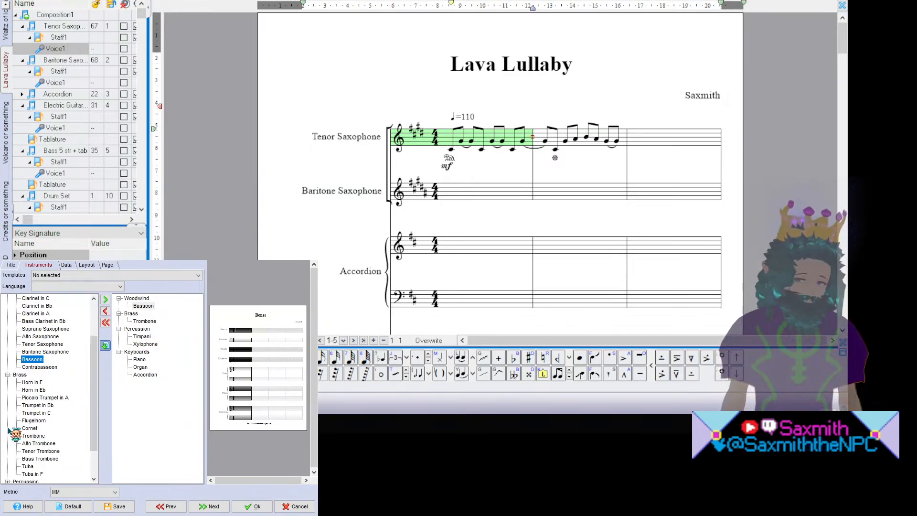
click(7, 376)
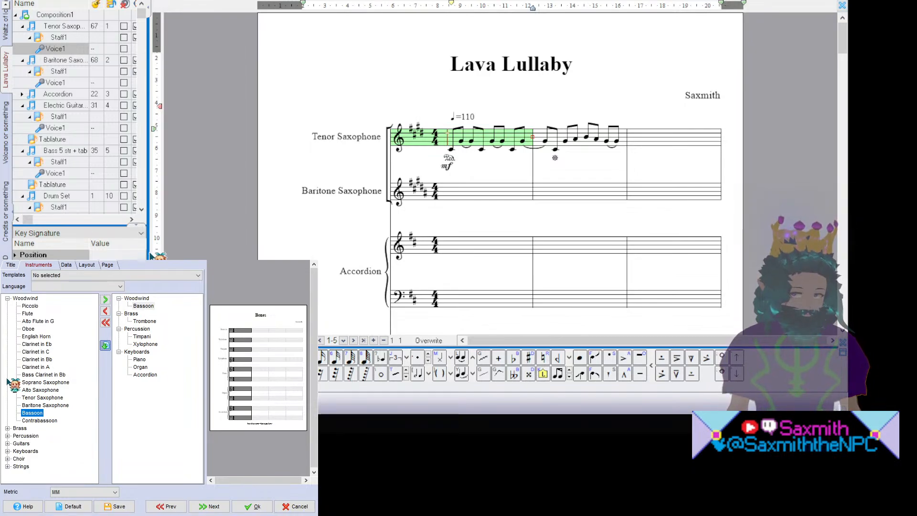
Step: Add Percussion (5 line) from the percussion group to the new score's instruments
click(8, 436)
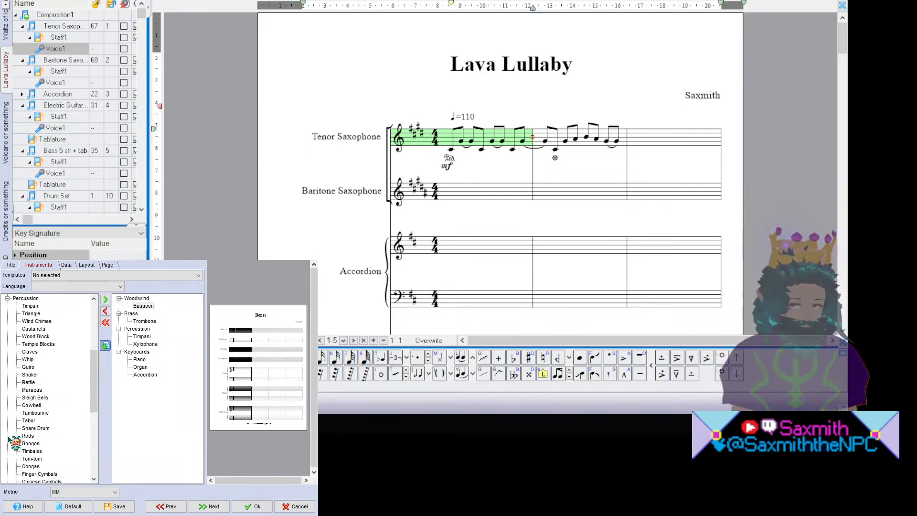
scroll(29, 396, down, 8)
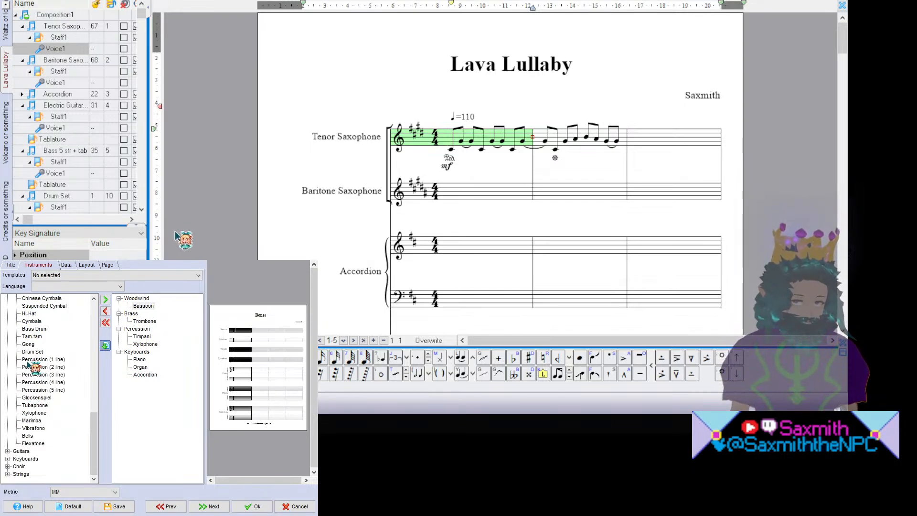
click(30, 389)
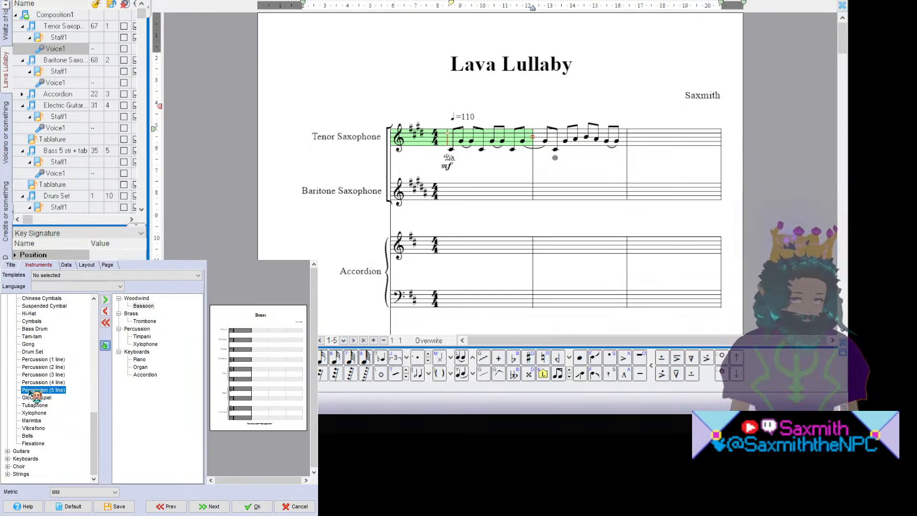
click(106, 299)
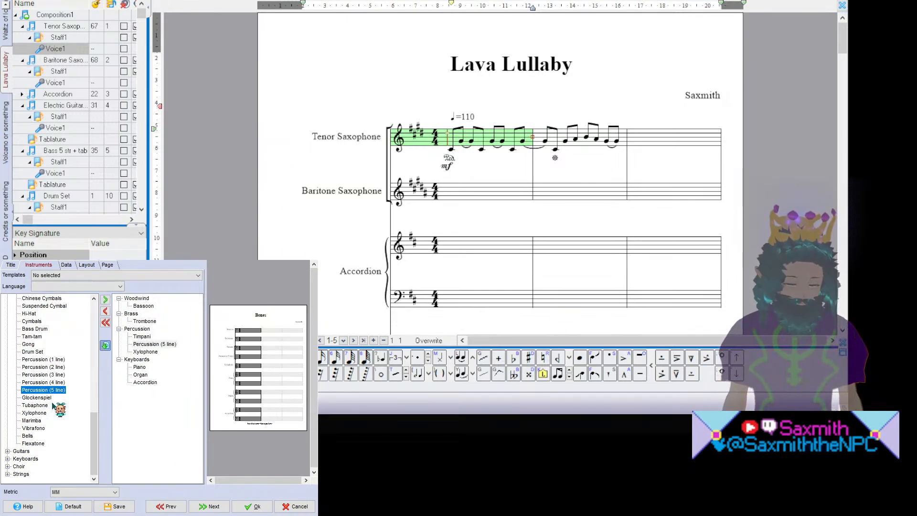
Step: Look through the remaining percussion instruments, then collapse the woodwind and percussion groups
scroll(61, 380, up, 4)
scroll(62, 383, down, 4)
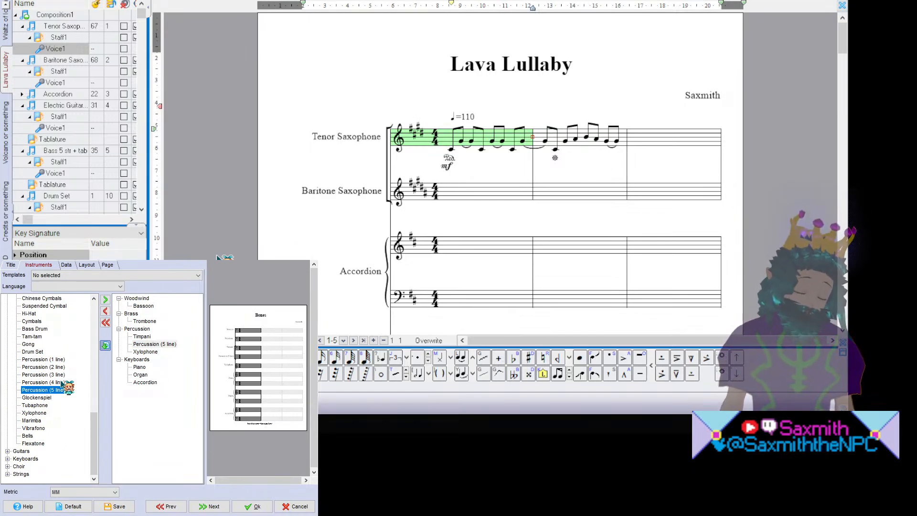
scroll(62, 384, up, 7)
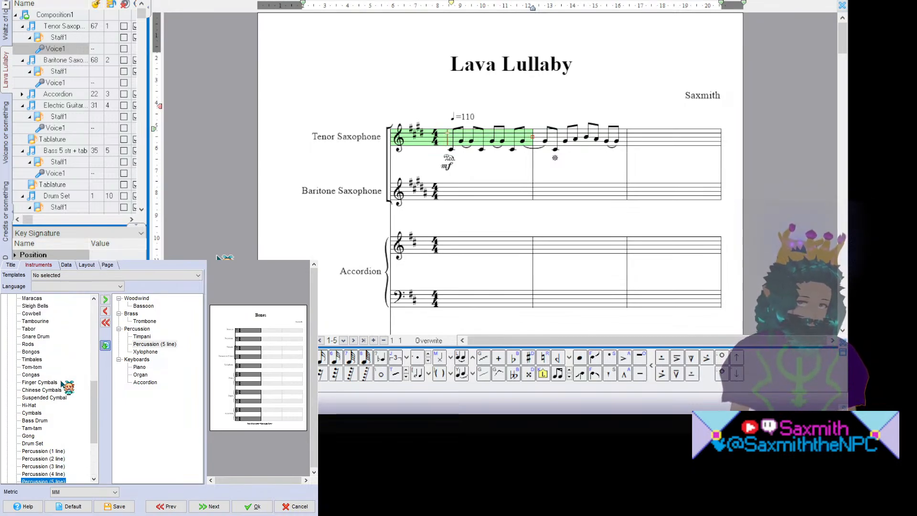
scroll(62, 384, down, 3)
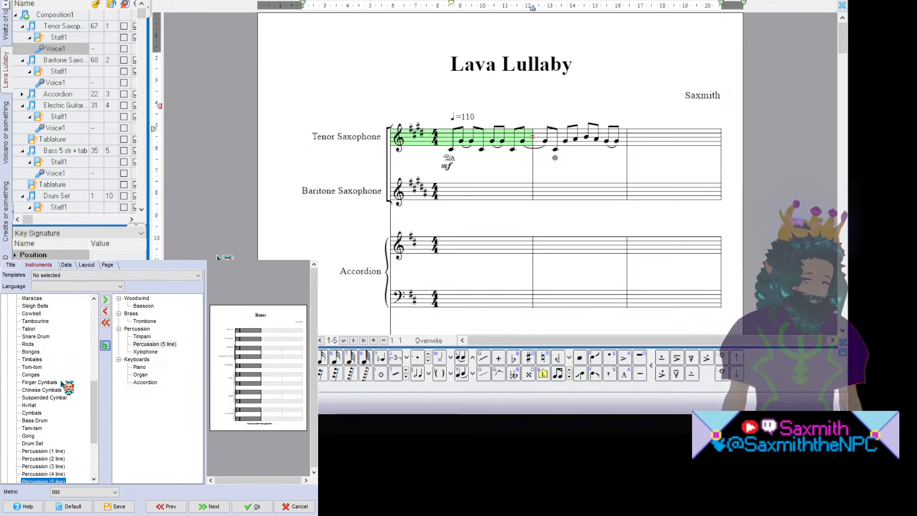
scroll(62, 384, down, 4)
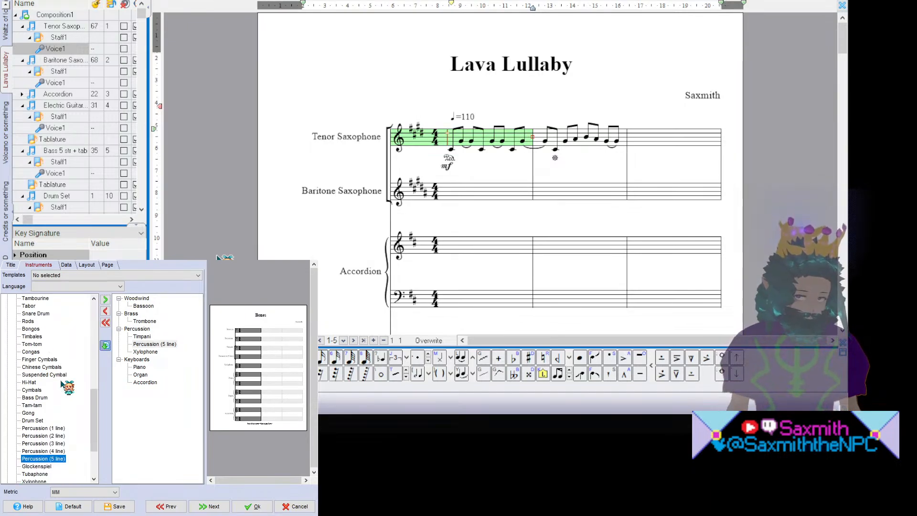
scroll(62, 384, up, 2)
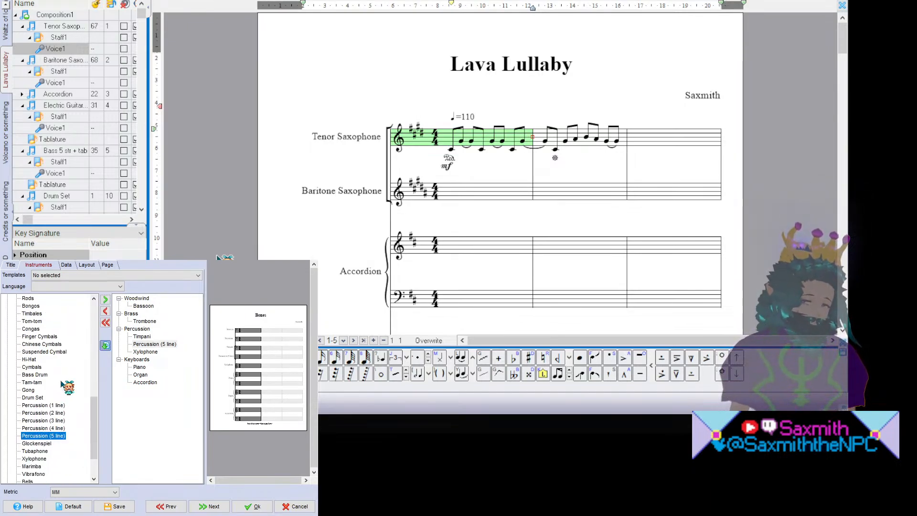
scroll(62, 383, down, 2)
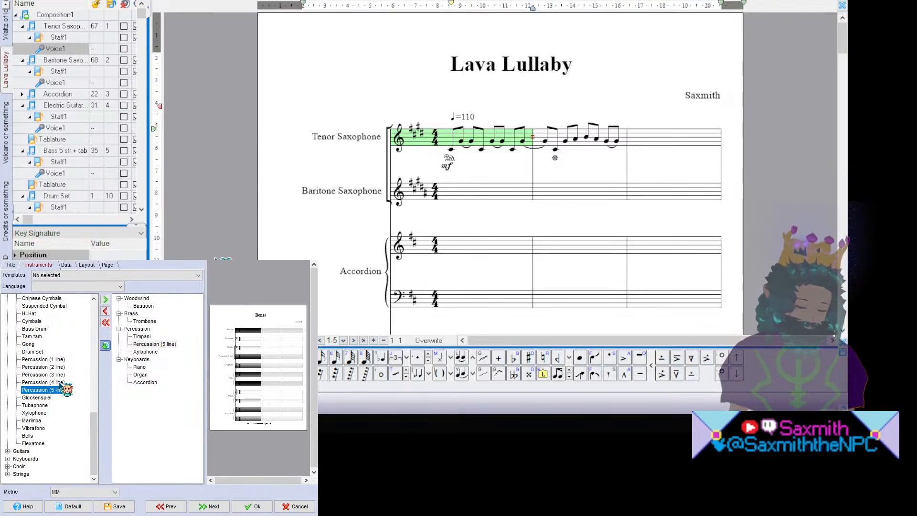
scroll(62, 385, up, 10)
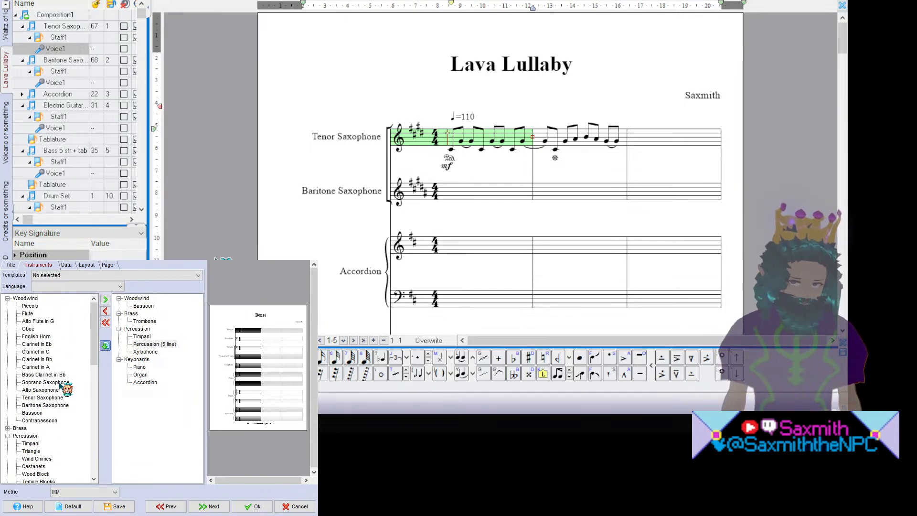
click(7, 298)
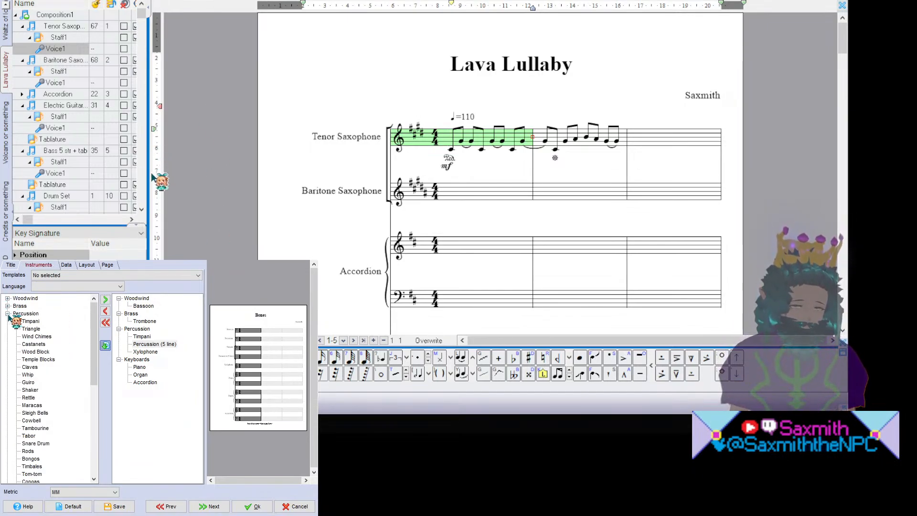
double_click(21, 313)
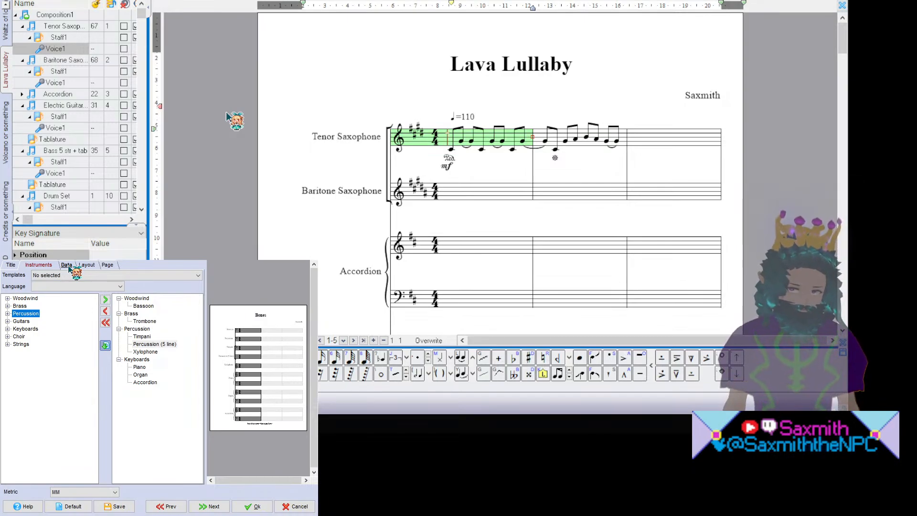
Step: Set the new score's tempo to 140
click(68, 266)
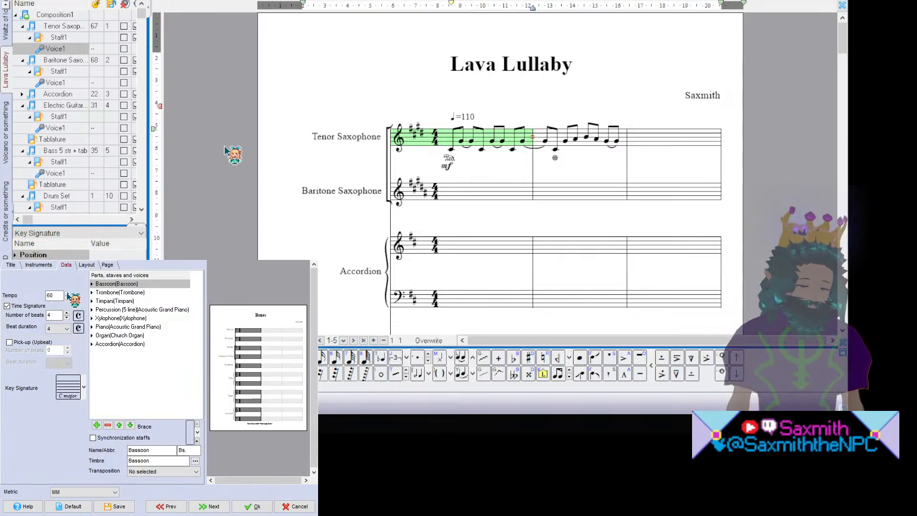
double_click(48, 296)
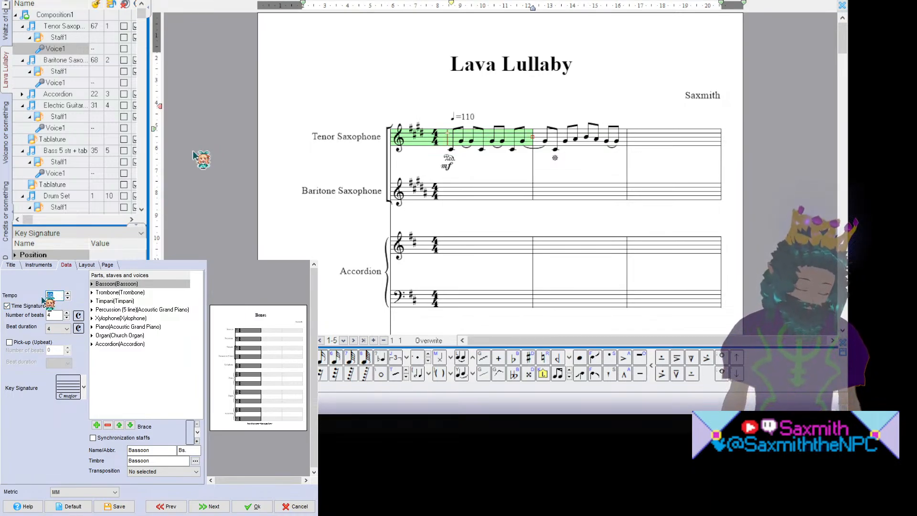
text(17)
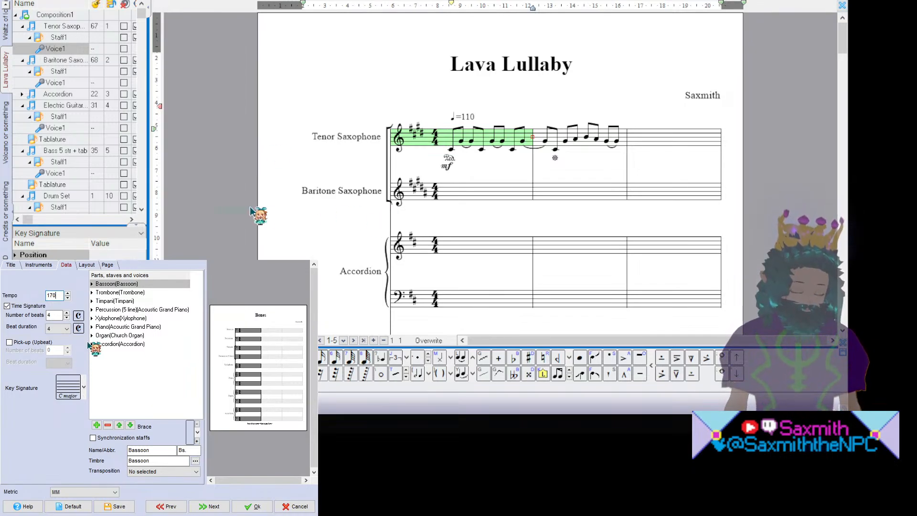
key(BackSpace)
key(BackSpace)
key(BackSpace)
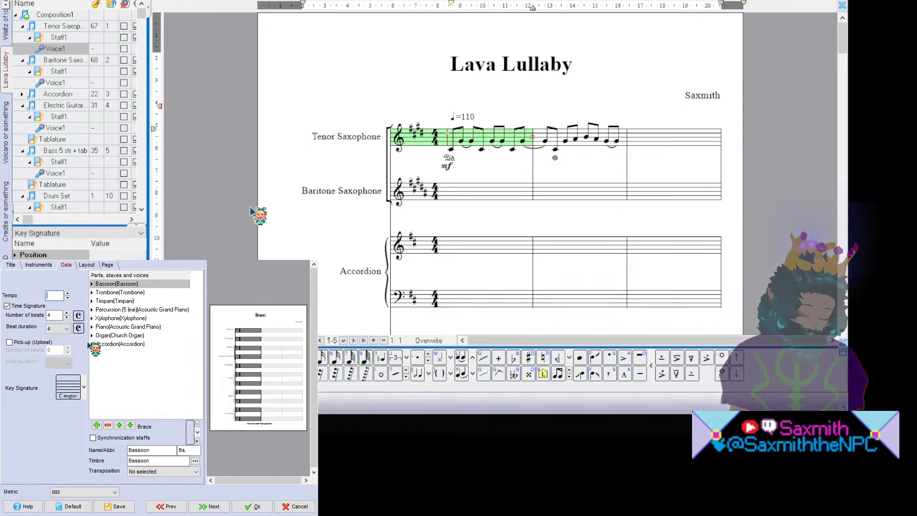
text(1)
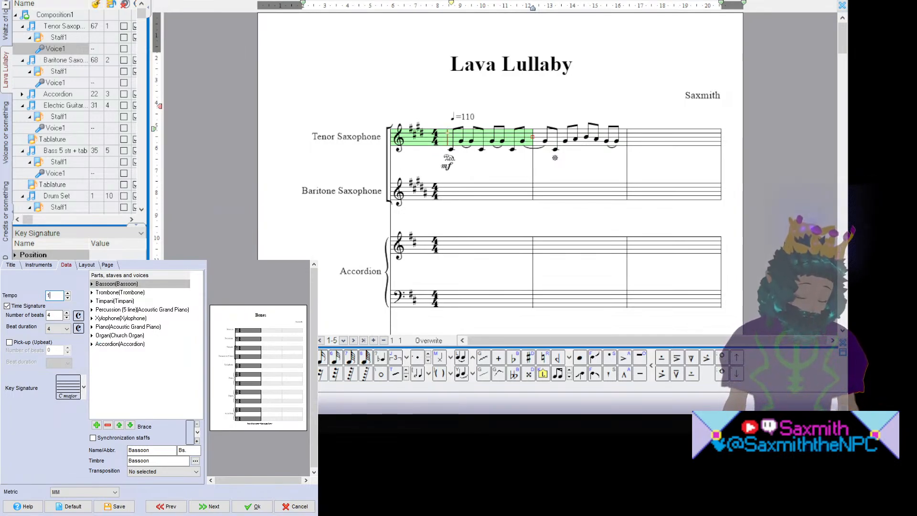
text(40)
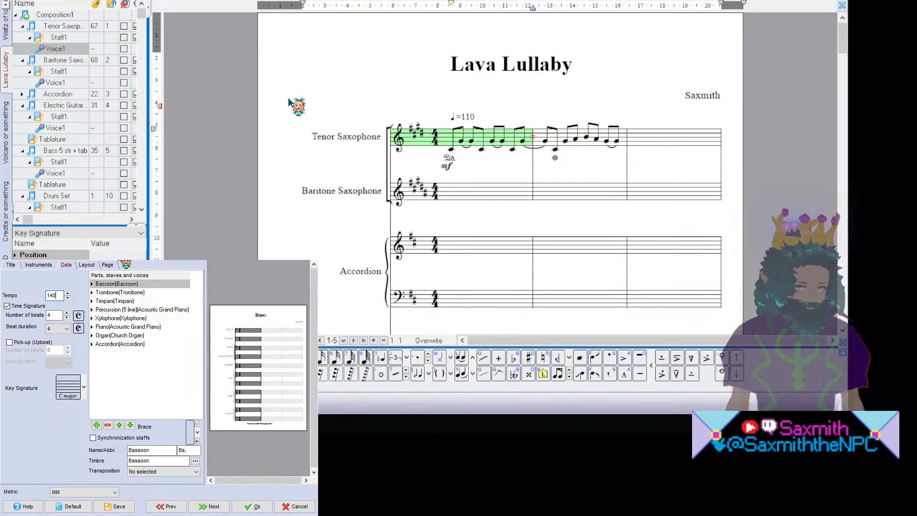
Step: Add Electric Guitar + tab and Bass 5 str + tab from the guitars group to the new score's instruments
click(38, 264)
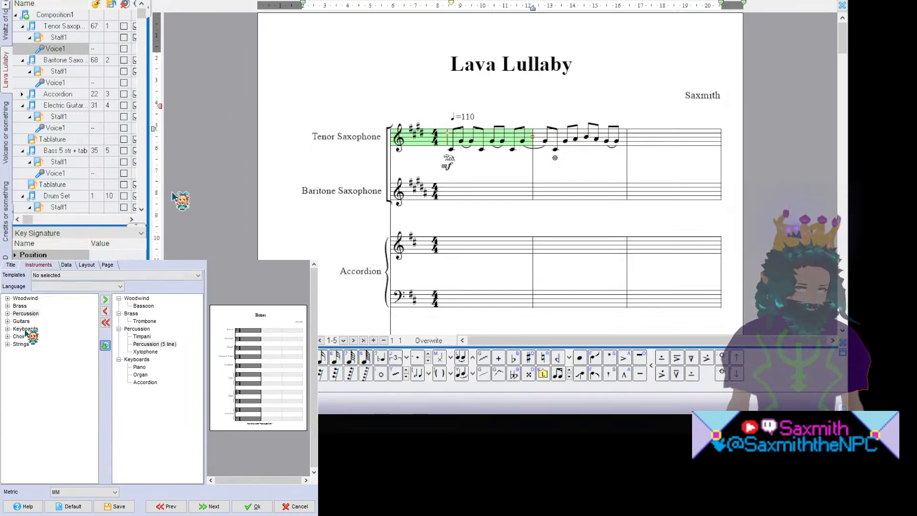
click(8, 321)
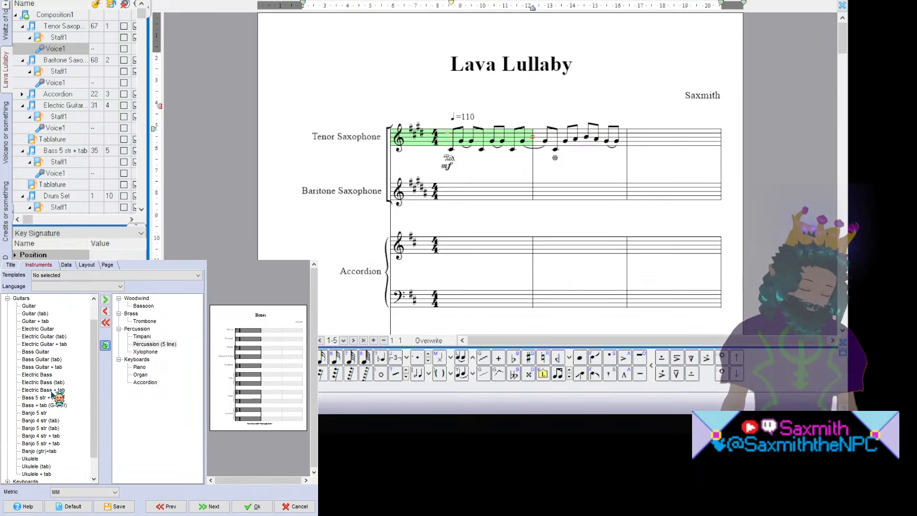
click(43, 344)
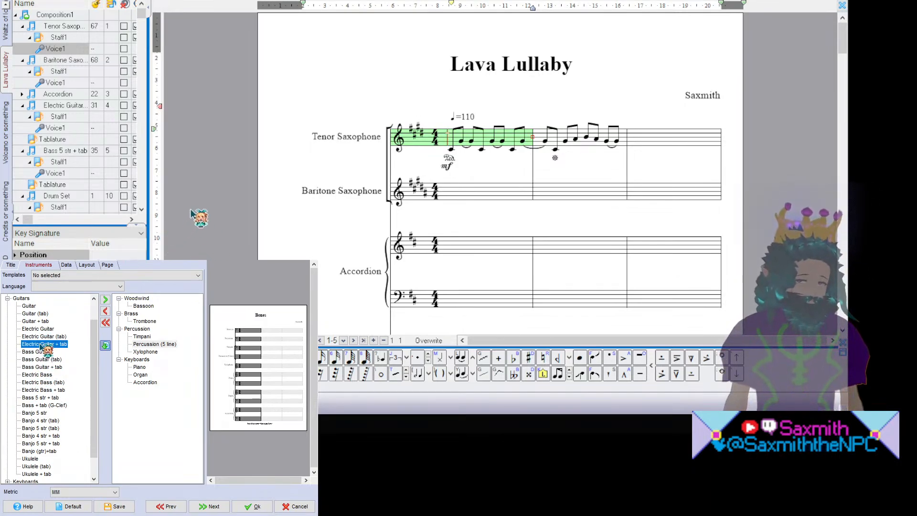
click(105, 299)
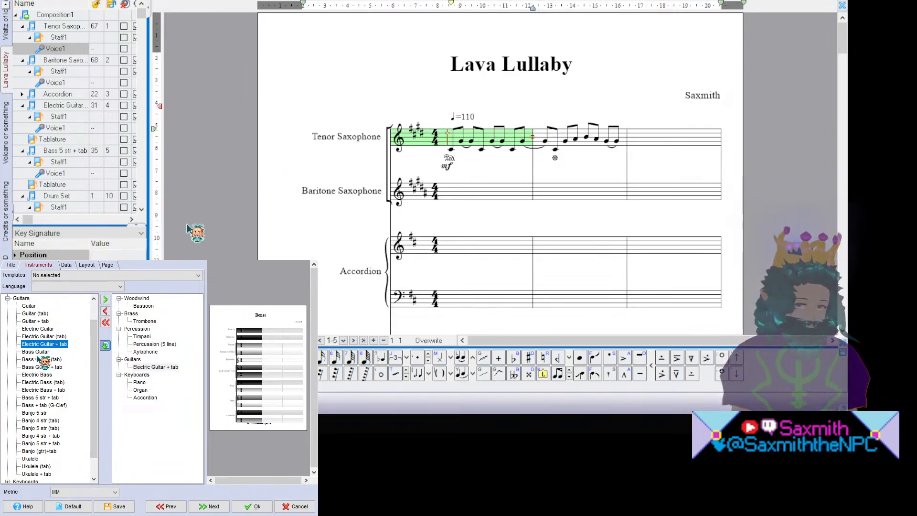
click(46, 398)
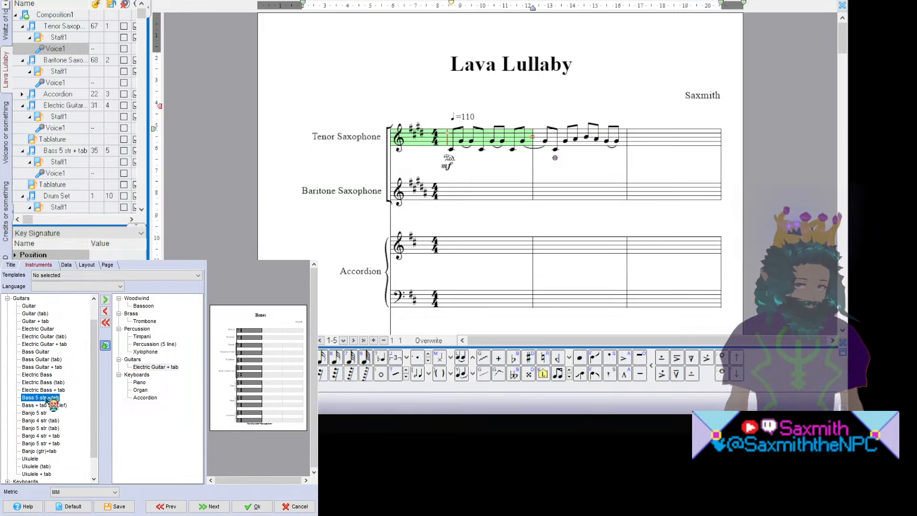
click(105, 299)
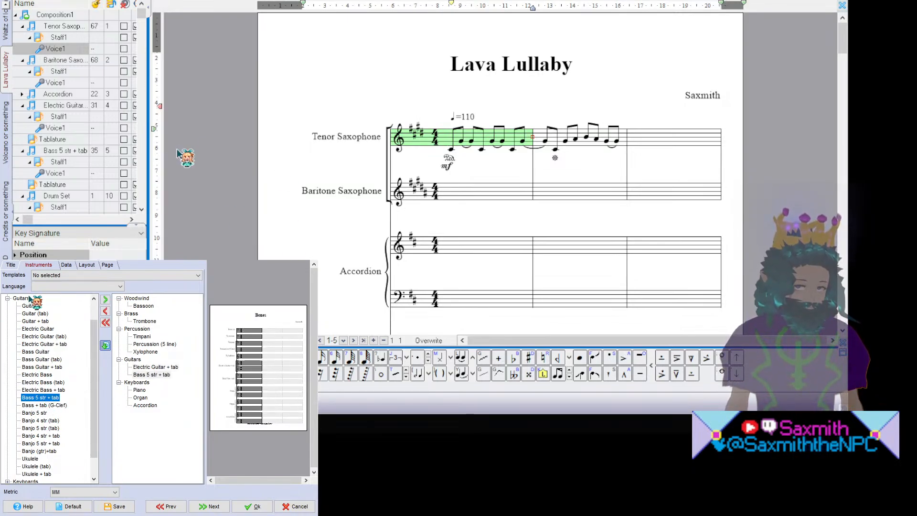
Step: Review the new score's layout and page settings, then inspect the Accordion and Bass 5 str + tab entries among its parts
click(66, 265)
click(87, 264)
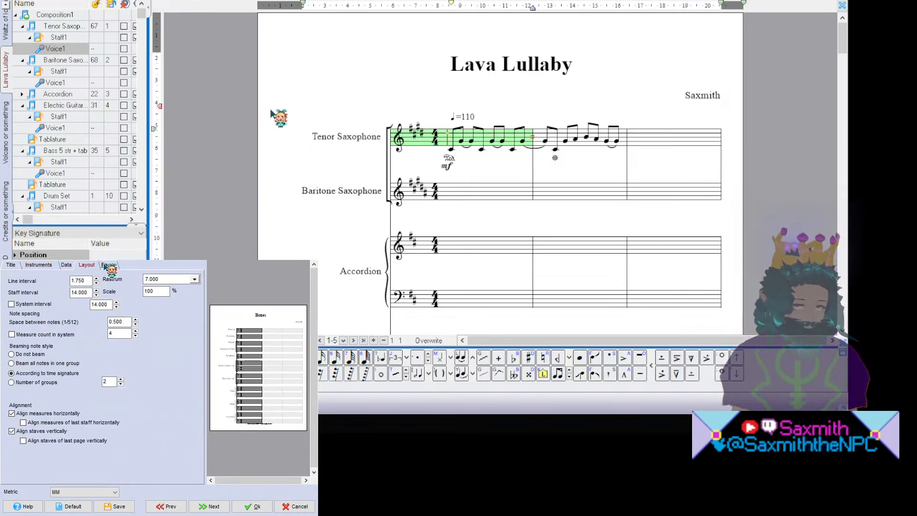
click(107, 264)
click(65, 264)
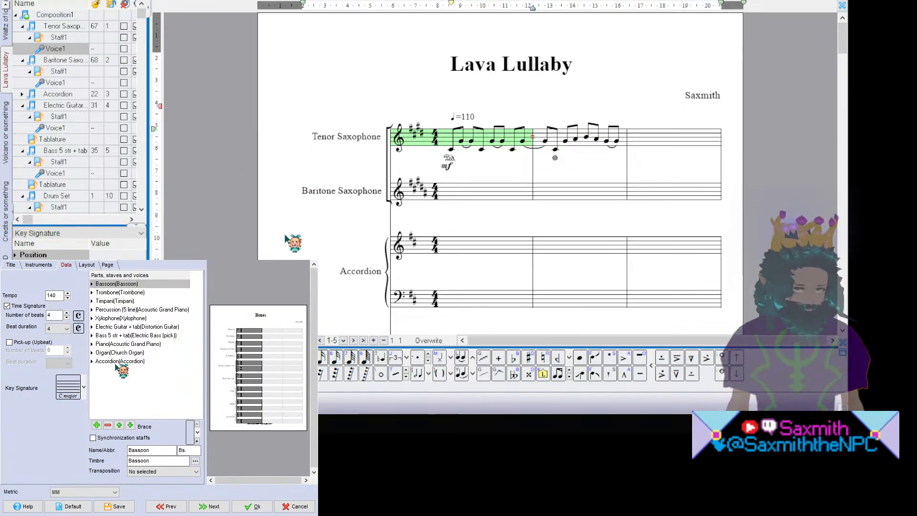
click(117, 362)
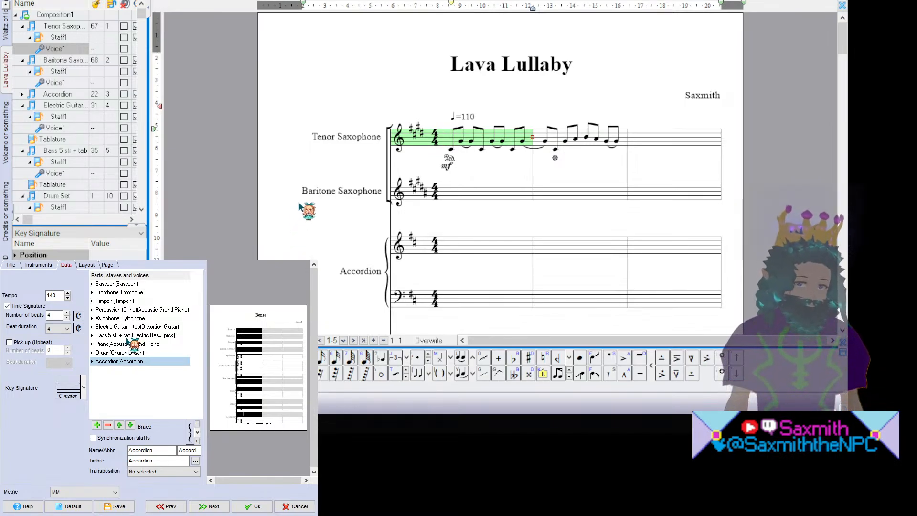
double_click(130, 337)
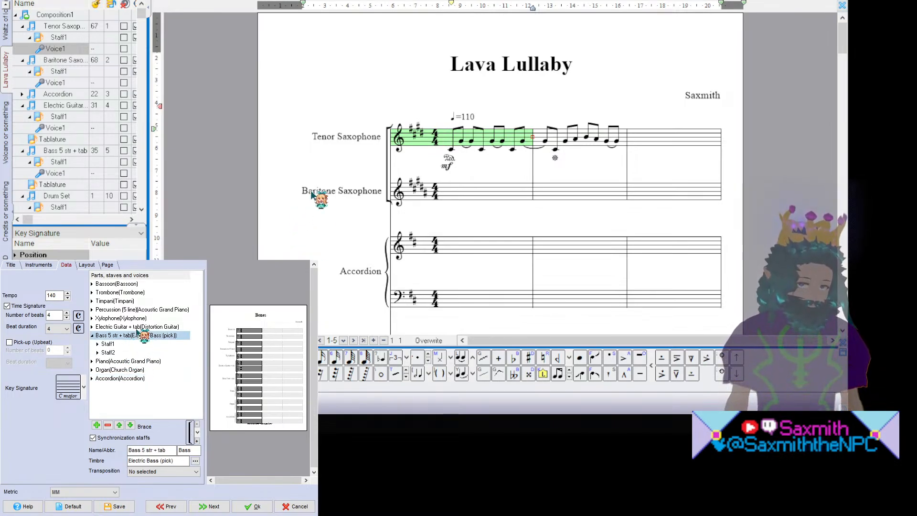
double_click(137, 335)
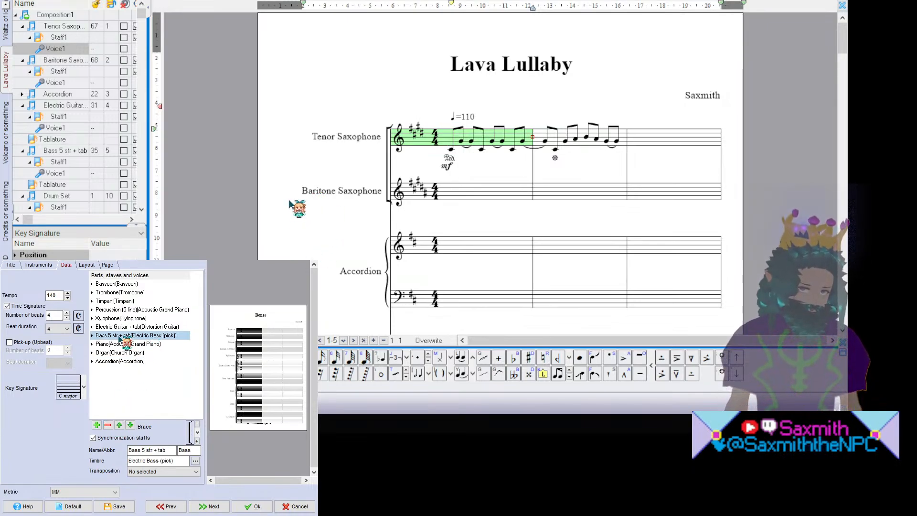
Step: Move the Piano part to the first place in the new score's part order
double_click(118, 342)
double_click(117, 342)
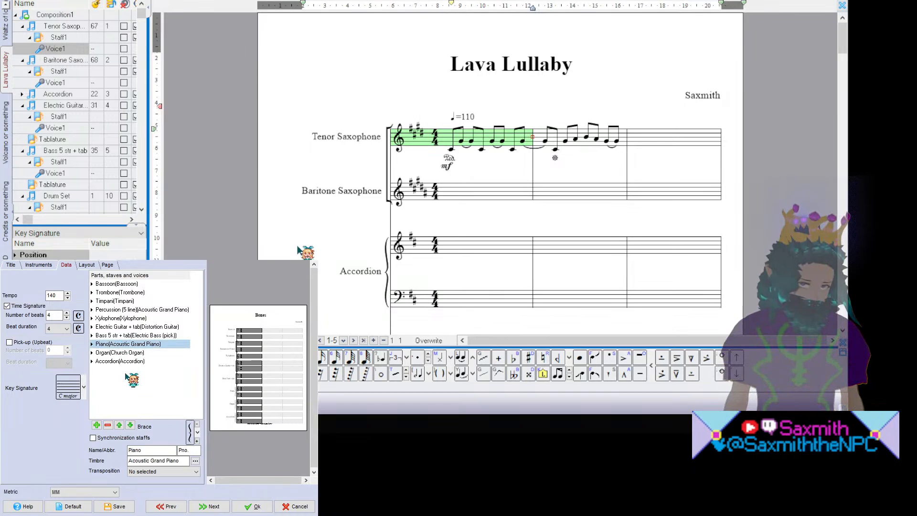
click(119, 425)
click(119, 424)
click(120, 425)
click(120, 425)
click(119, 425)
click(119, 425)
click(120, 425)
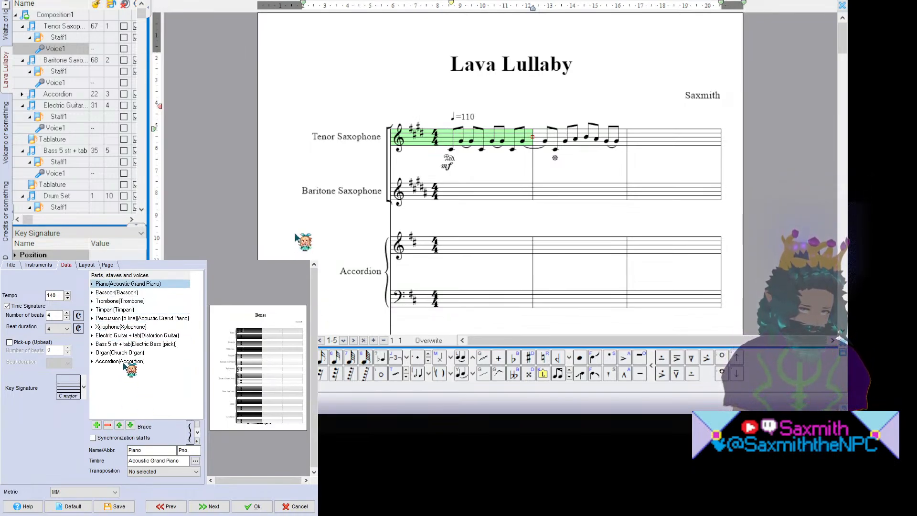
Step: Move the Accordion part to the first place in the part order, above the Piano
double_click(123, 353)
double_click(123, 352)
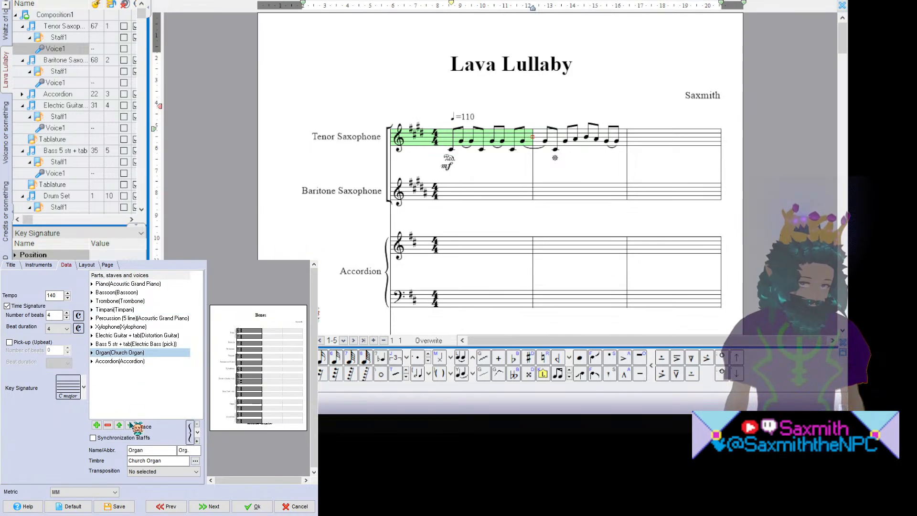
double_click(123, 361)
click(120, 425)
click(120, 425)
click(120, 425)
click(119, 425)
click(120, 425)
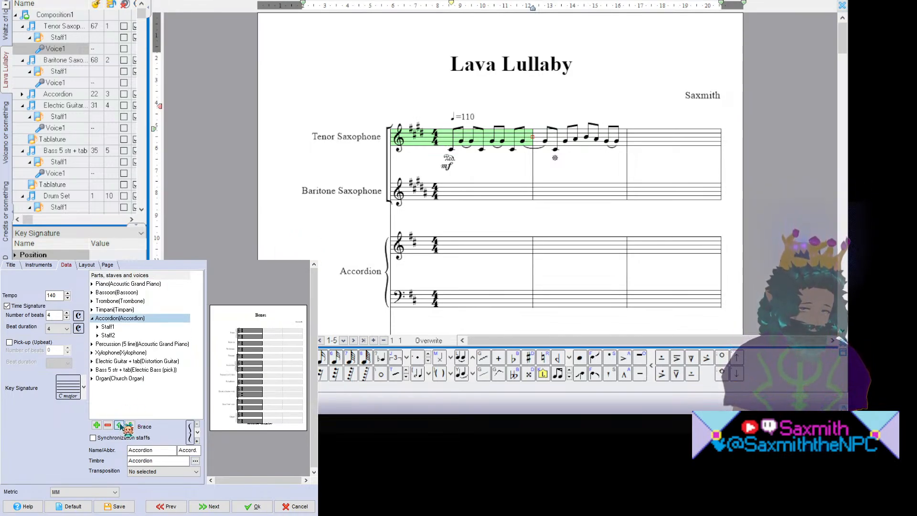
click(119, 425)
click(120, 425)
click(120, 425)
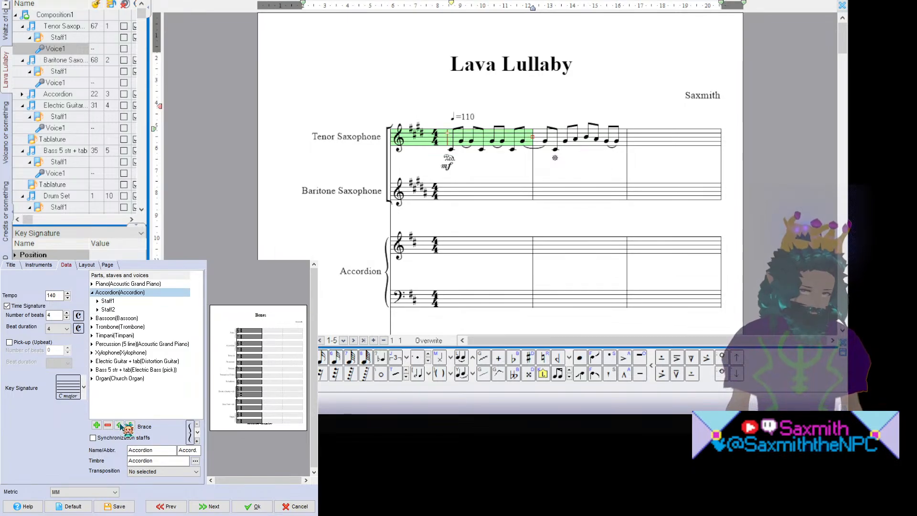
click(120, 425)
Step: Move the Organ part up in the part order so it sits directly below the Timpani
double_click(127, 378)
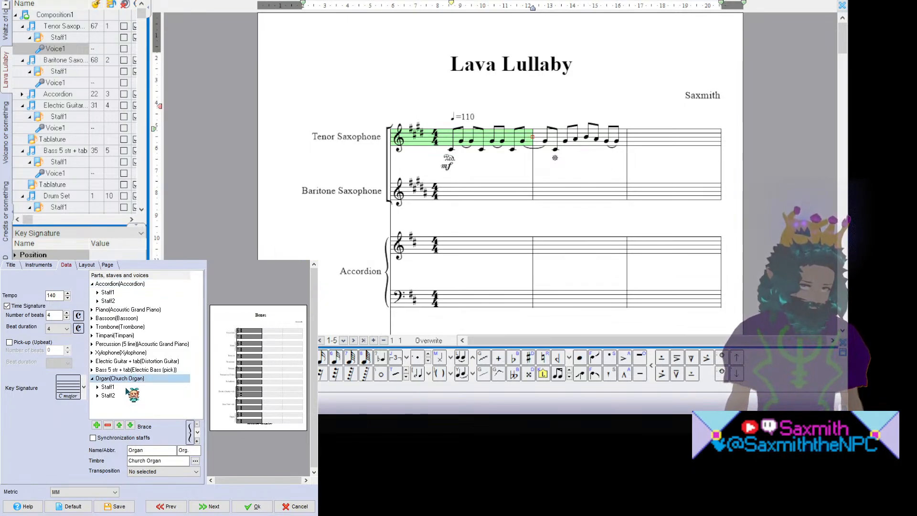
double_click(127, 379)
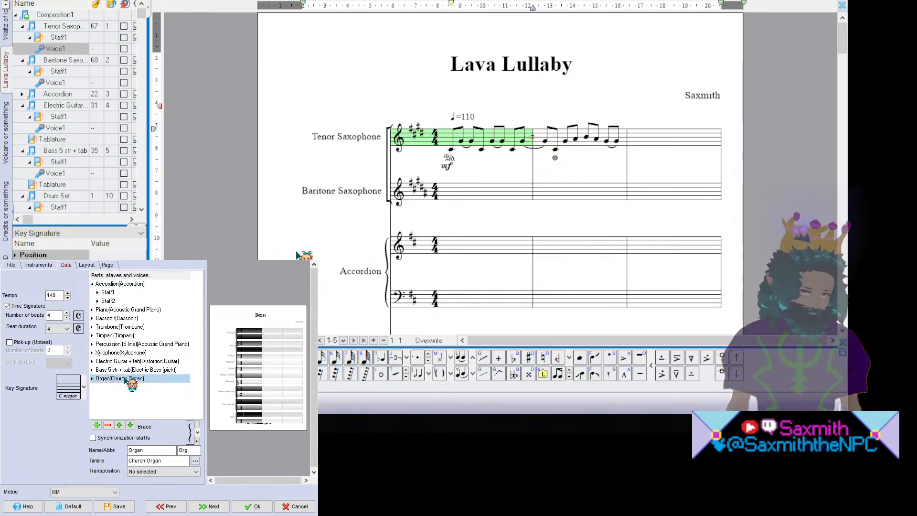
click(120, 424)
click(120, 424)
click(119, 425)
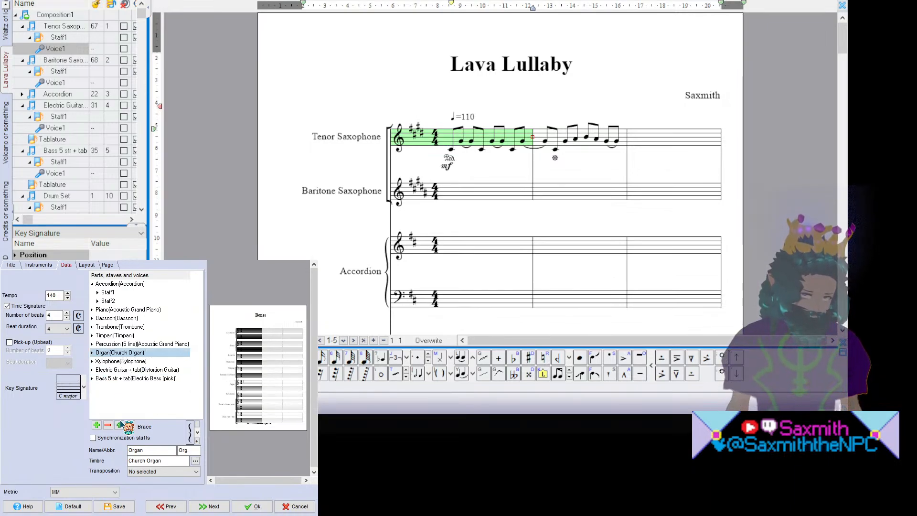
click(119, 425)
Step: Move the Timpani part to the end of the part order, below Bass 5 str + tab
double_click(114, 335)
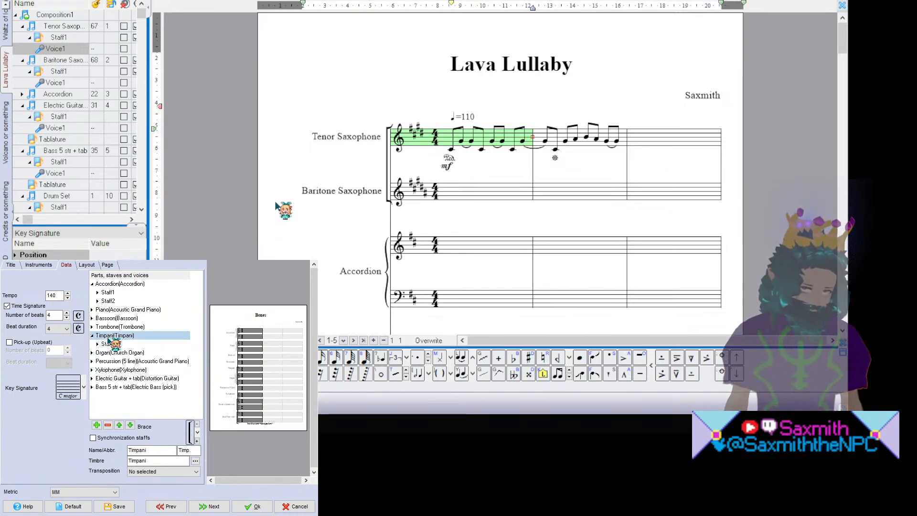
click(129, 425)
click(129, 425)
click(129, 425)
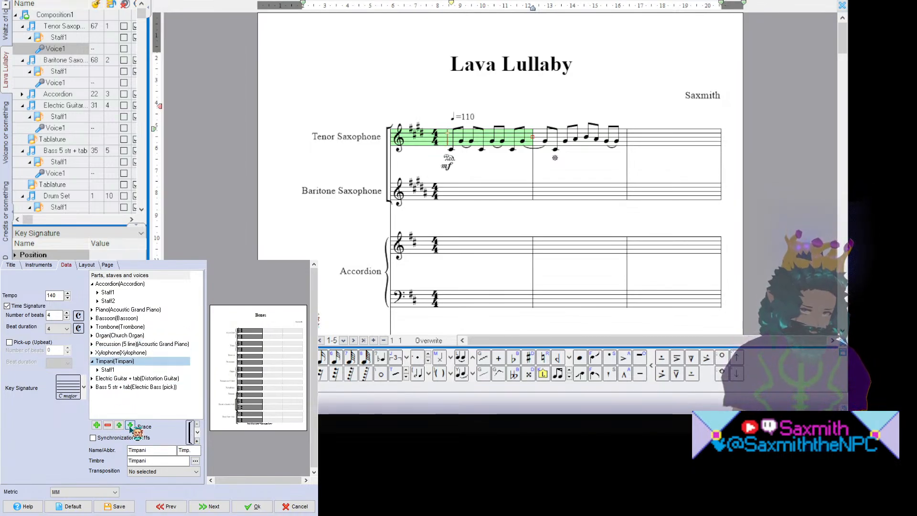
click(129, 425)
click(129, 425)
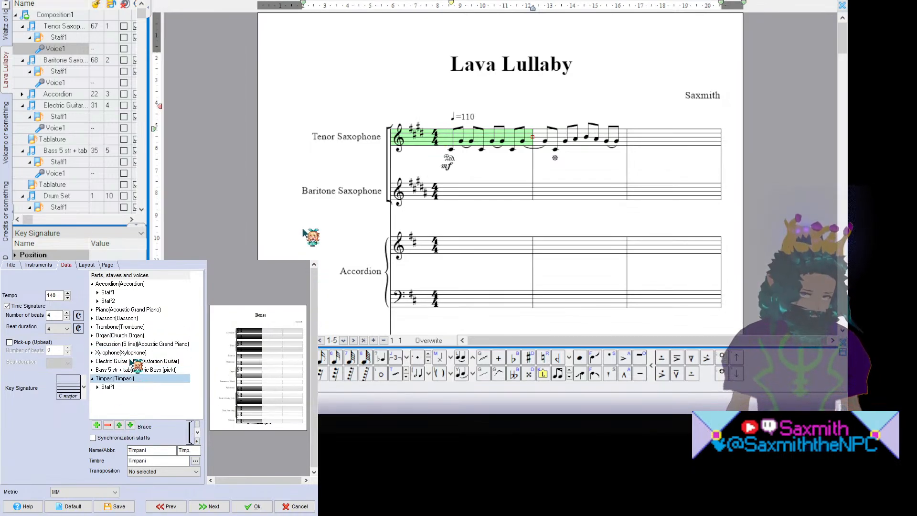
Step: Move the Percussion (5 line) part to the end of the part order, below the Timpani, and collapse it
double_click(133, 344)
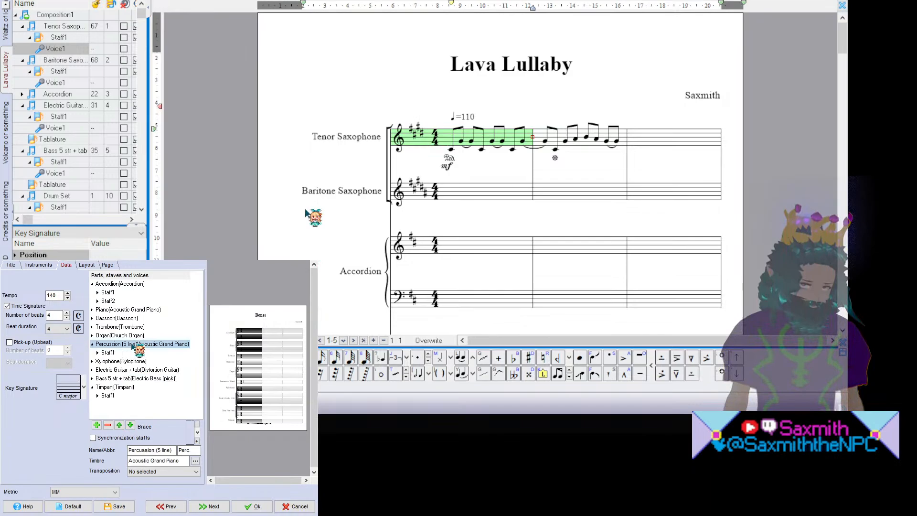
click(129, 425)
click(130, 425)
click(130, 424)
click(130, 424)
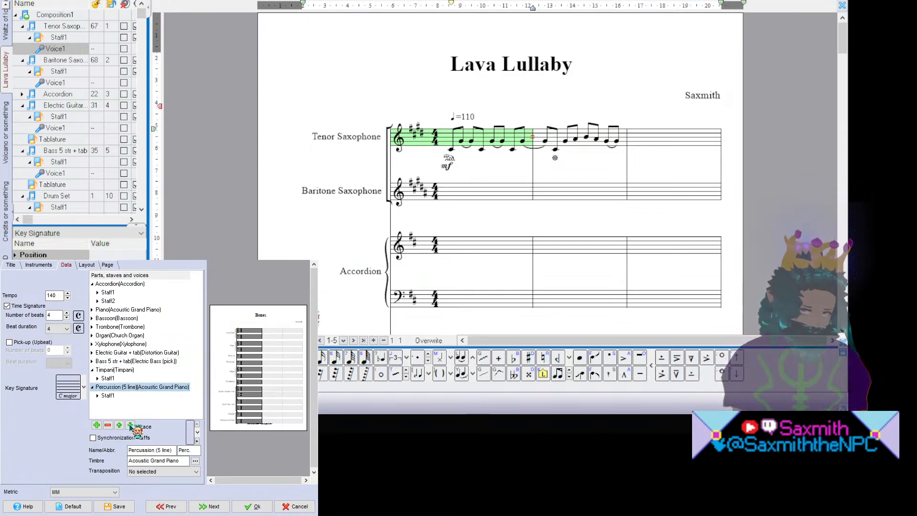
double_click(128, 386)
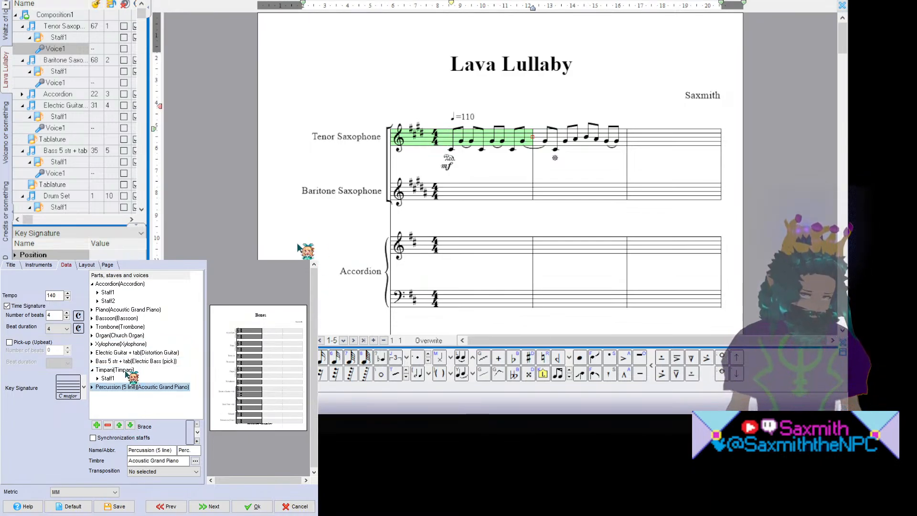
Step: Move the Xylophone part to the first place in the part order, above the Accordion
click(130, 343)
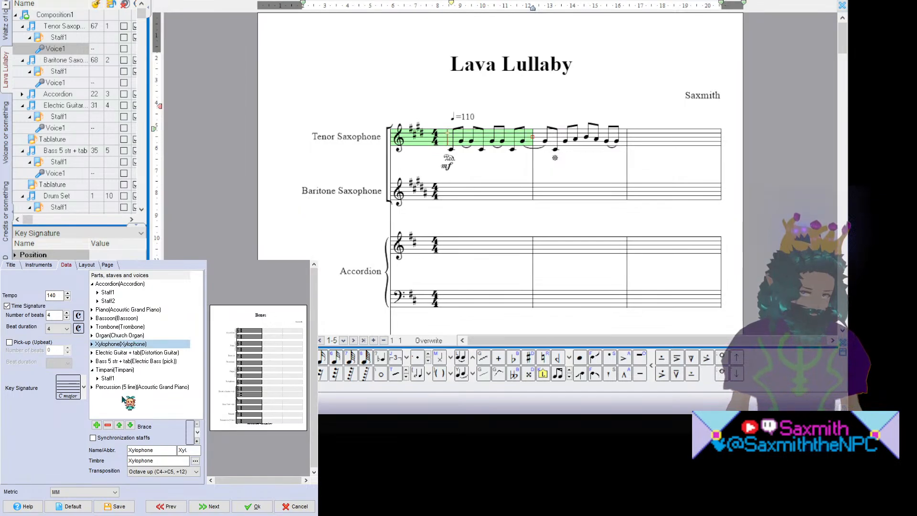
click(119, 425)
click(118, 425)
click(119, 425)
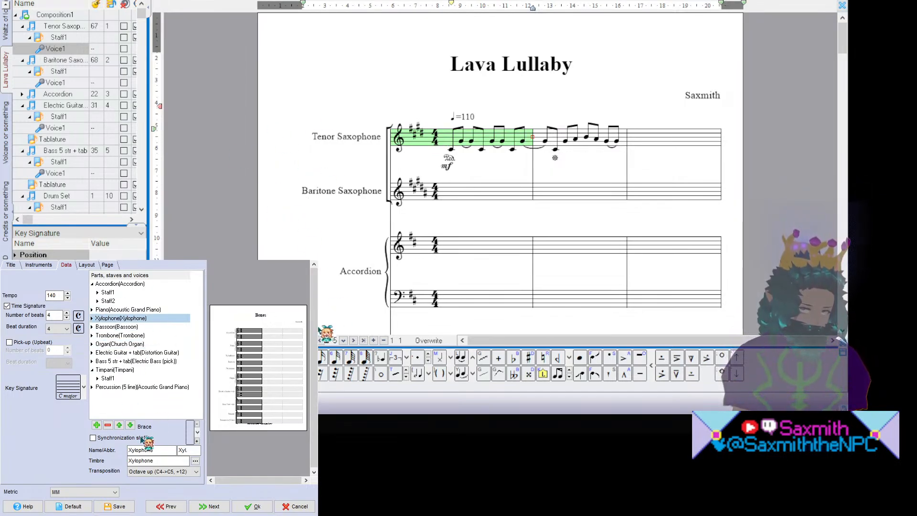
click(119, 425)
click(119, 425)
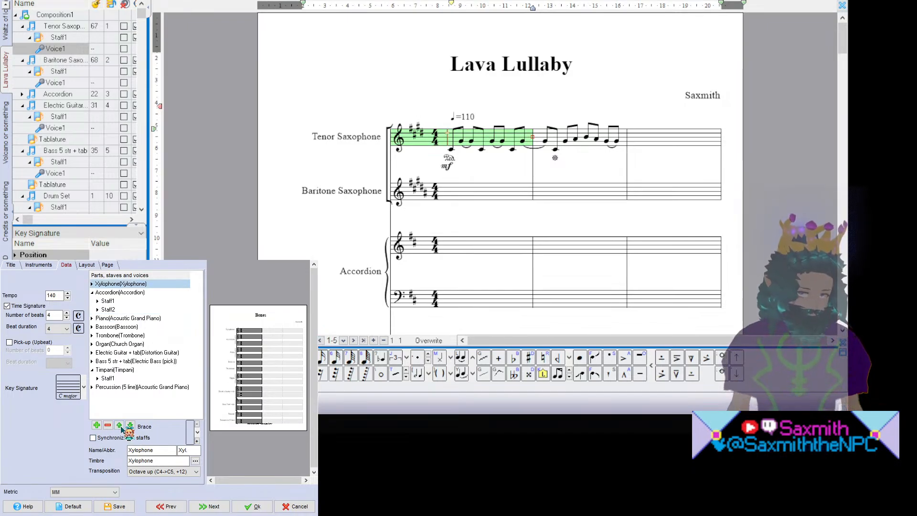
Step: Collapse the Accordion and Timpani parts and move the Bassoon directly below the Trombone
double_click(118, 293)
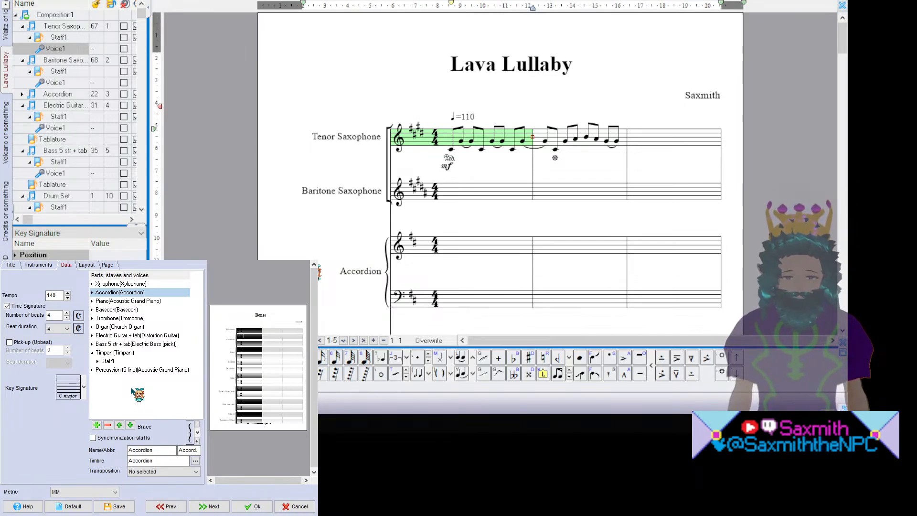
click(127, 336)
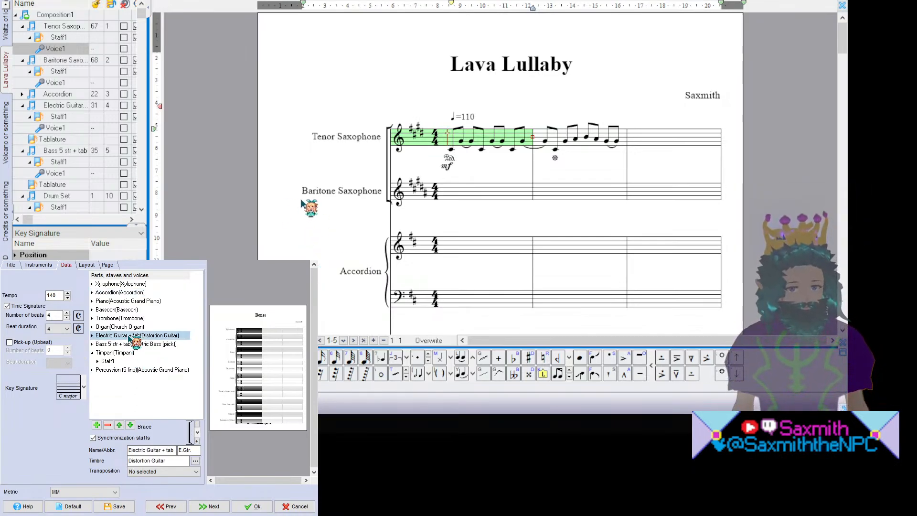
double_click(121, 353)
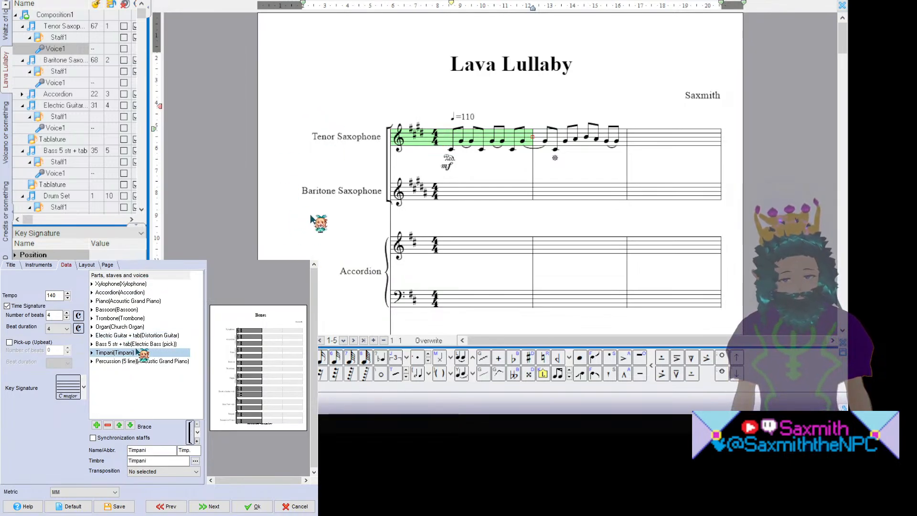
click(124, 310)
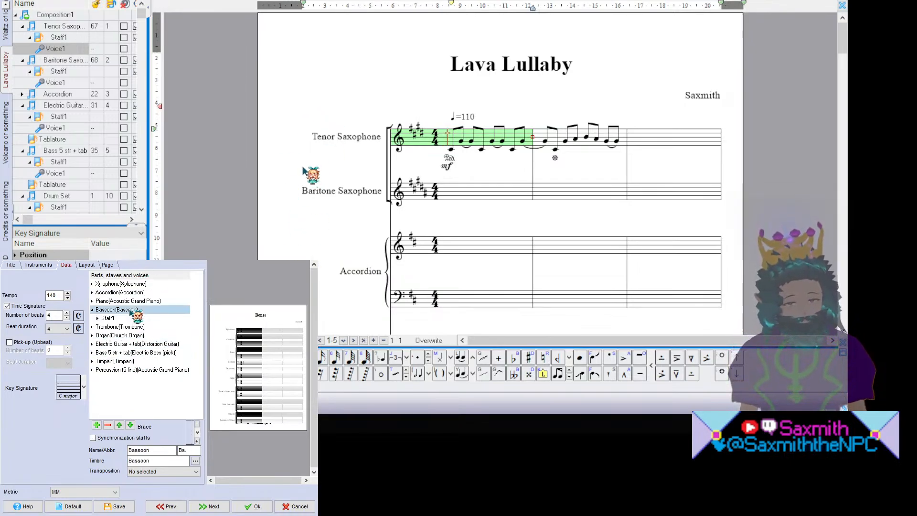
click(130, 425)
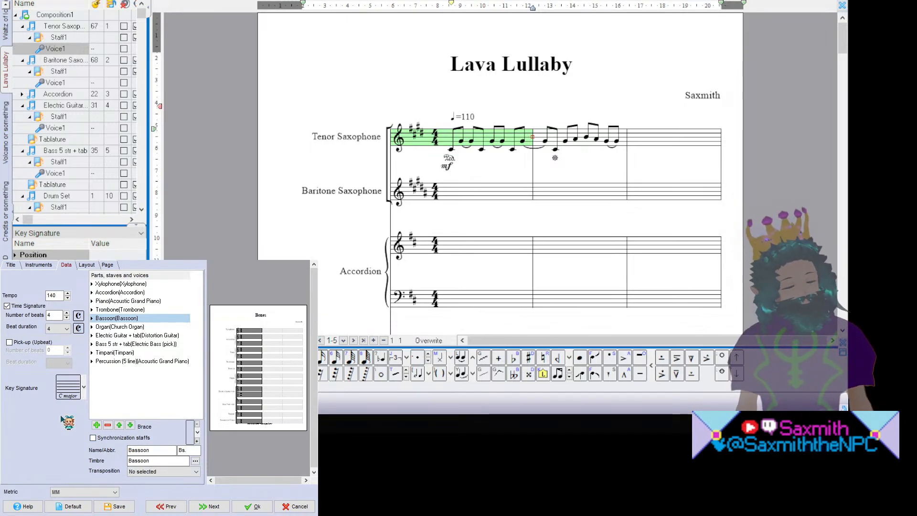
Step: Add the Organ Pedals from the Keyboards group to the score's instruments and return to the part order
click(40, 266)
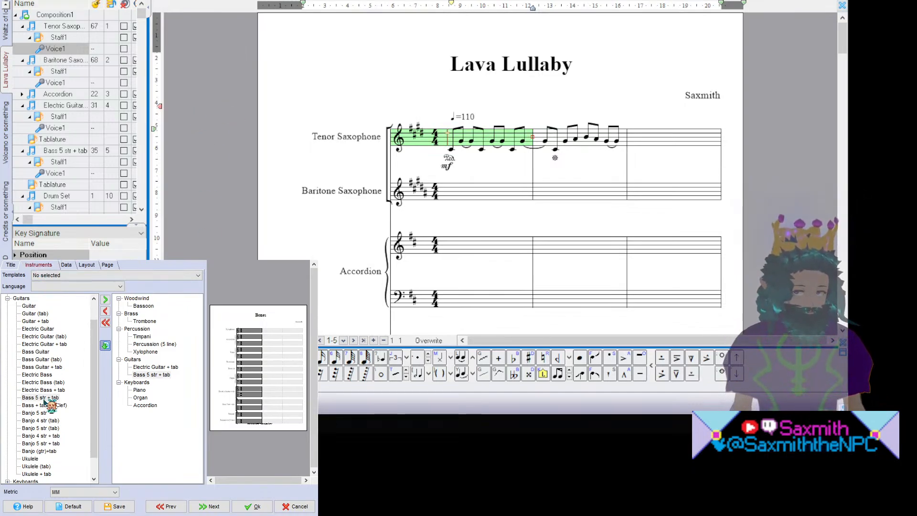
scroll(32, 415, up, 1)
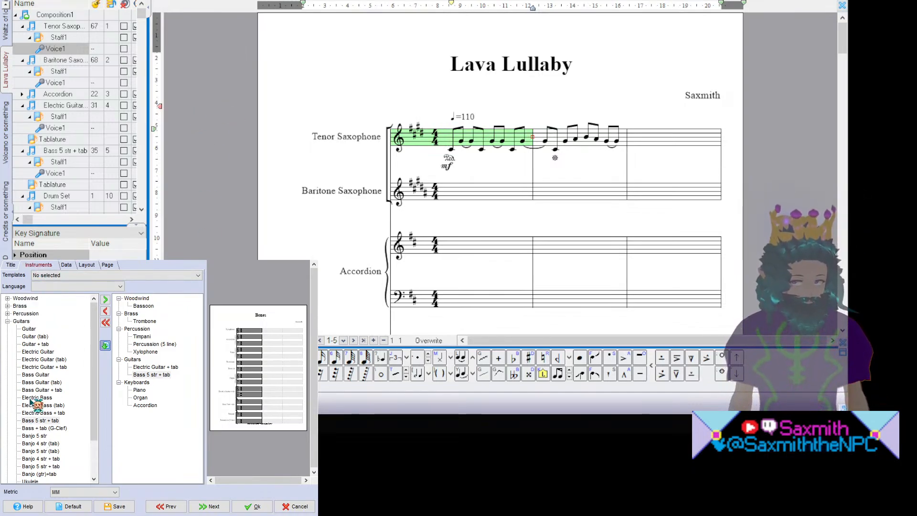
click(8, 320)
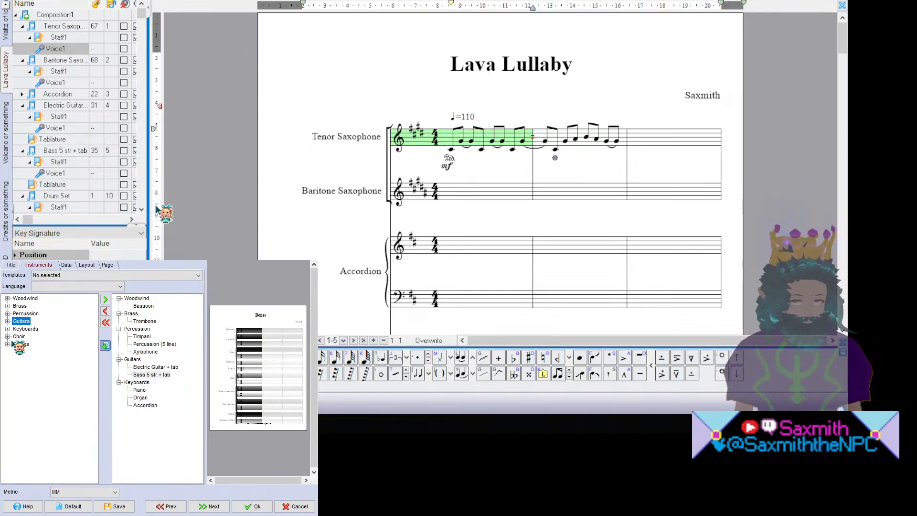
click(8, 328)
click(38, 374)
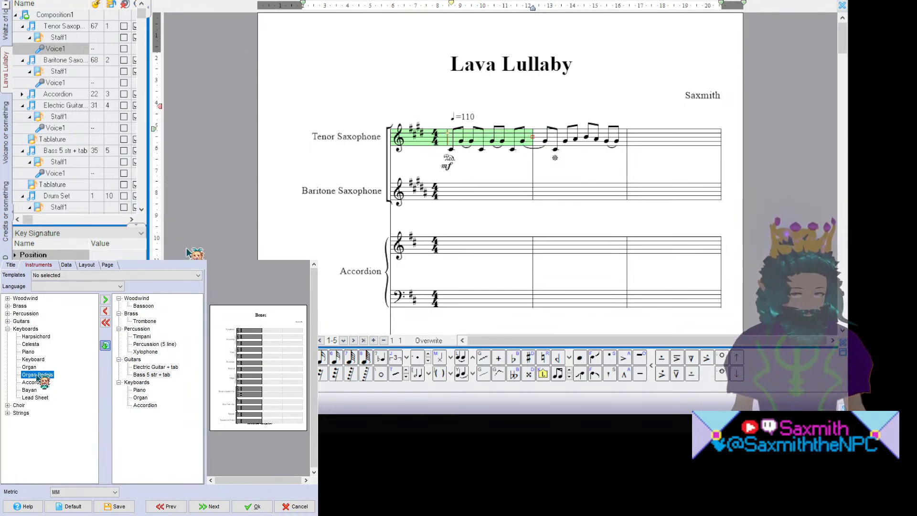
click(106, 300)
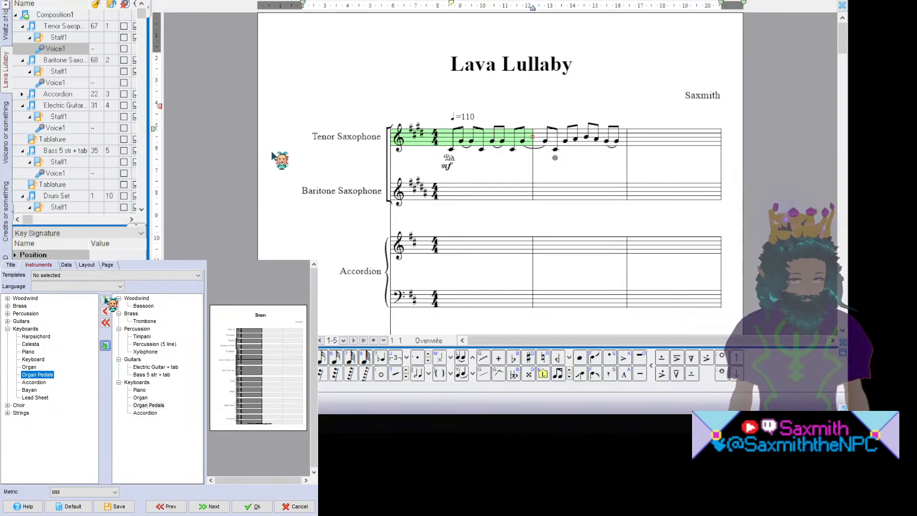
click(68, 265)
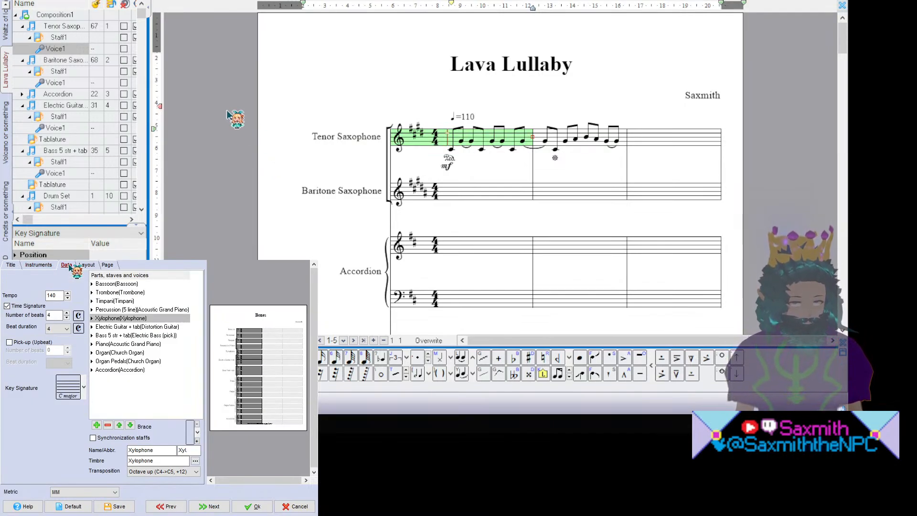
Step: Move the Accordion part up the part order to directly below the Bassoon
double_click(116, 285)
double_click(116, 285)
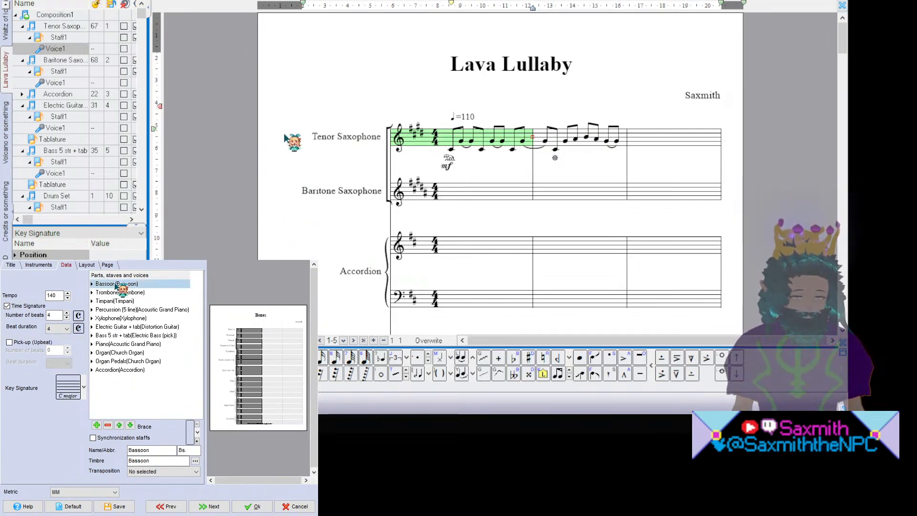
double_click(122, 369)
click(119, 424)
click(119, 425)
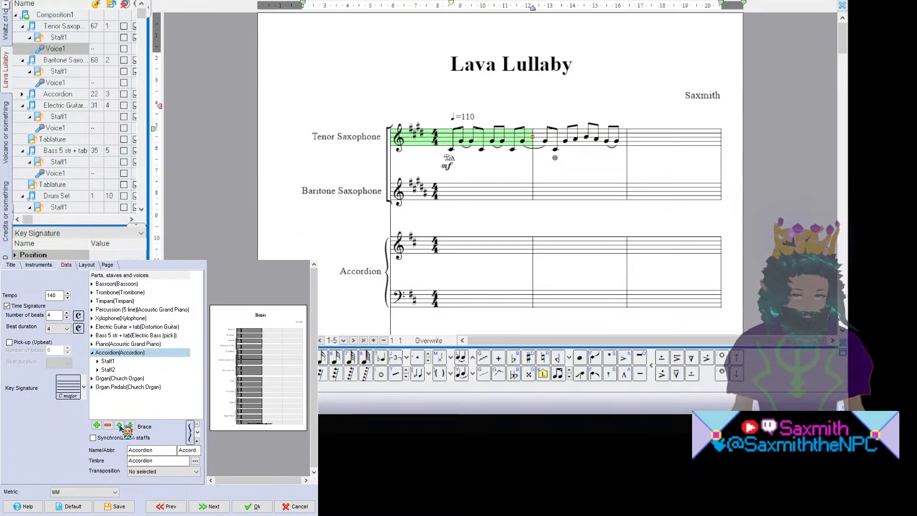
click(119, 424)
click(119, 425)
click(119, 424)
click(119, 425)
click(119, 424)
click(119, 424)
click(119, 425)
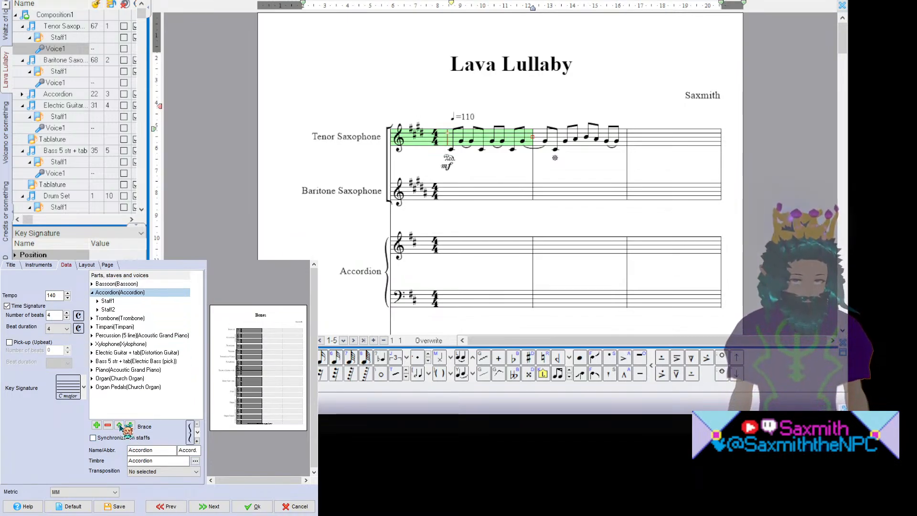
Step: Move the Xylophone part to the first place in the part order, above the Bassoon, and collapse it
double_click(115, 343)
click(119, 425)
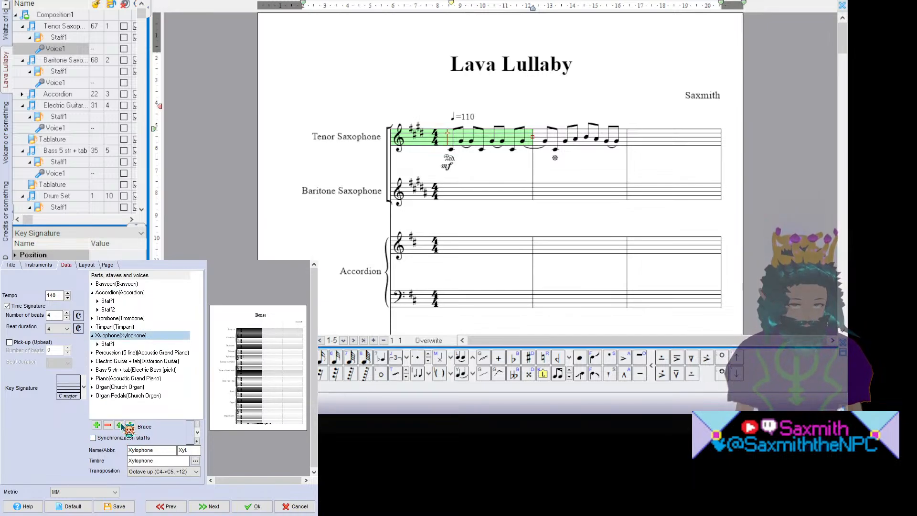
click(119, 425)
click(119, 424)
click(119, 425)
click(119, 424)
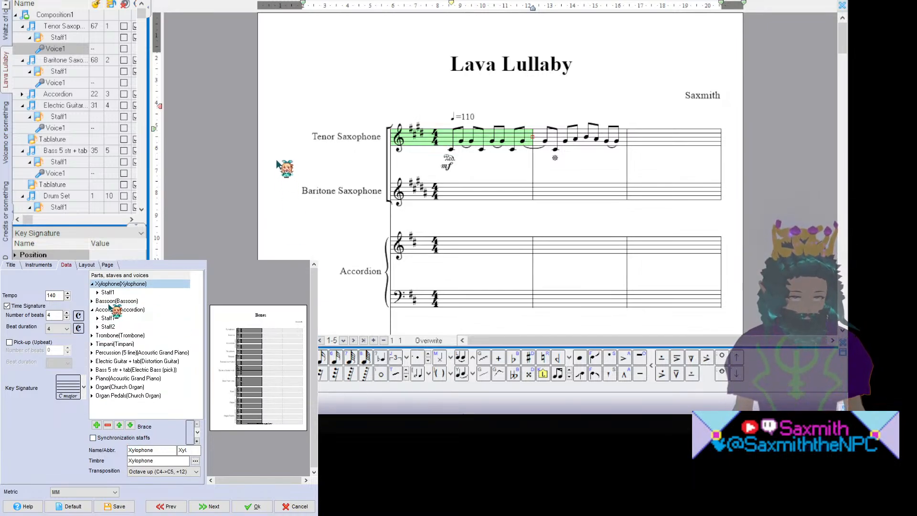
double_click(113, 285)
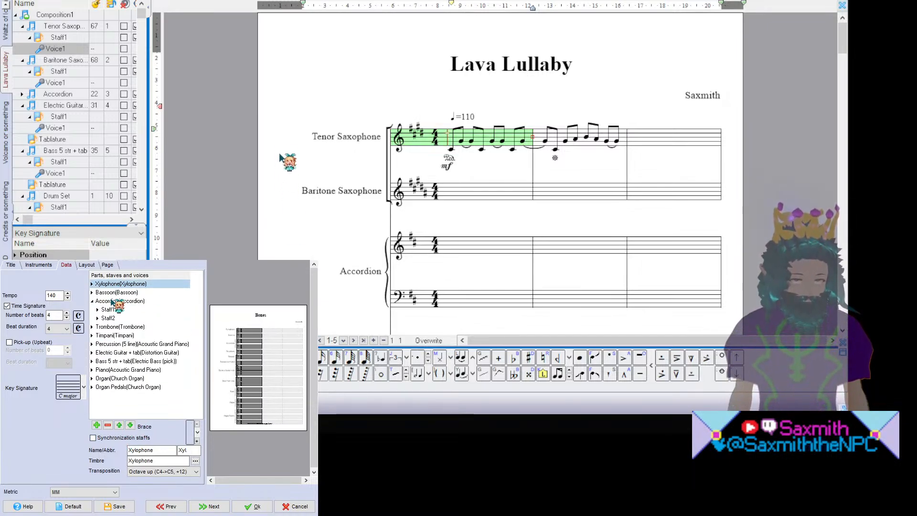
Step: Collapse the Accordion part and move the Bassoon down to directly below Percussion (5 line)
double_click(112, 301)
double_click(113, 292)
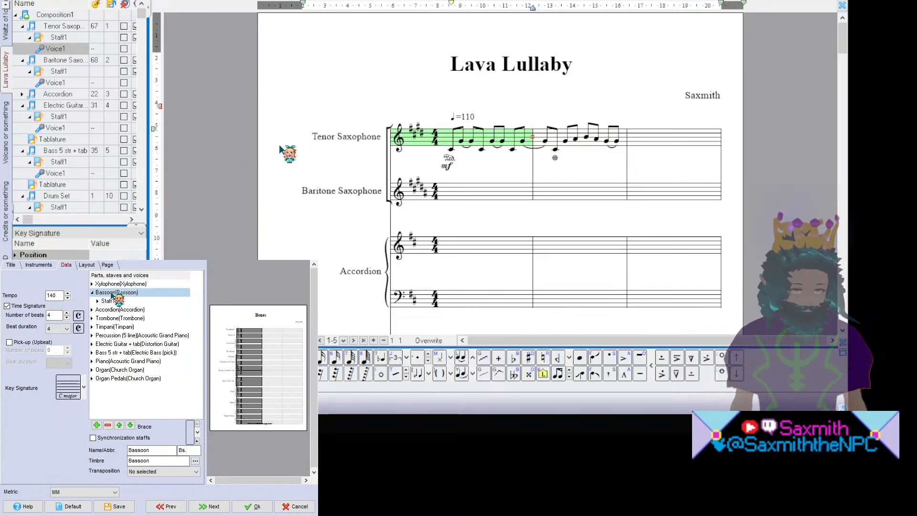
click(129, 424)
click(130, 424)
click(130, 424)
click(129, 425)
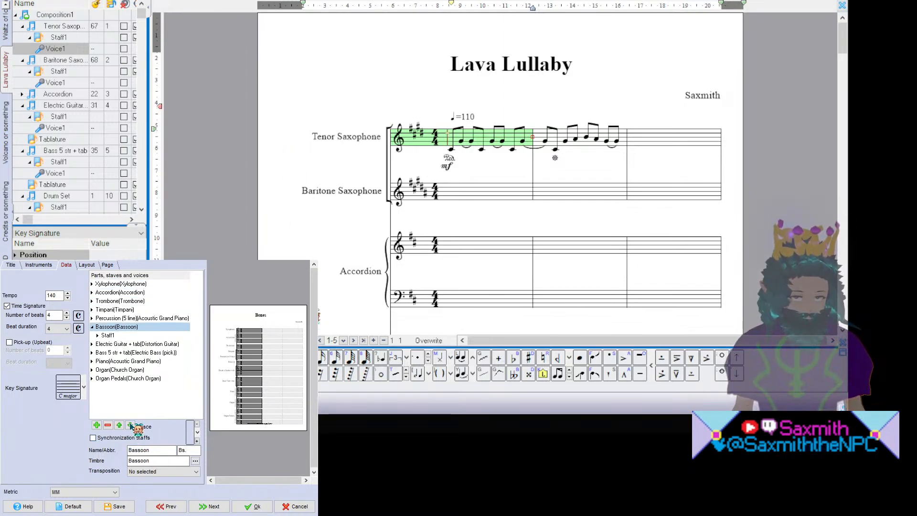
Step: Move the Timpani part to the end of the part order, below the Organ Pedals
double_click(117, 309)
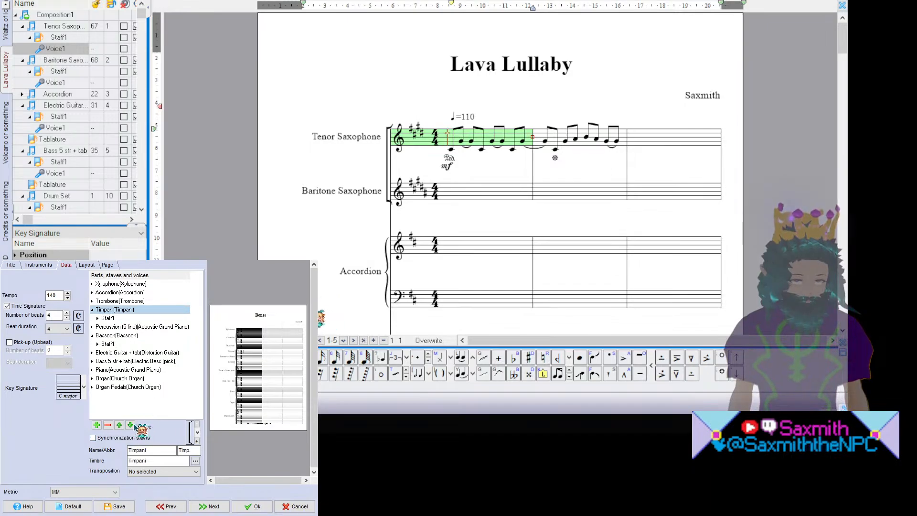
click(130, 425)
click(130, 424)
click(130, 424)
click(130, 425)
click(130, 425)
click(130, 424)
click(130, 424)
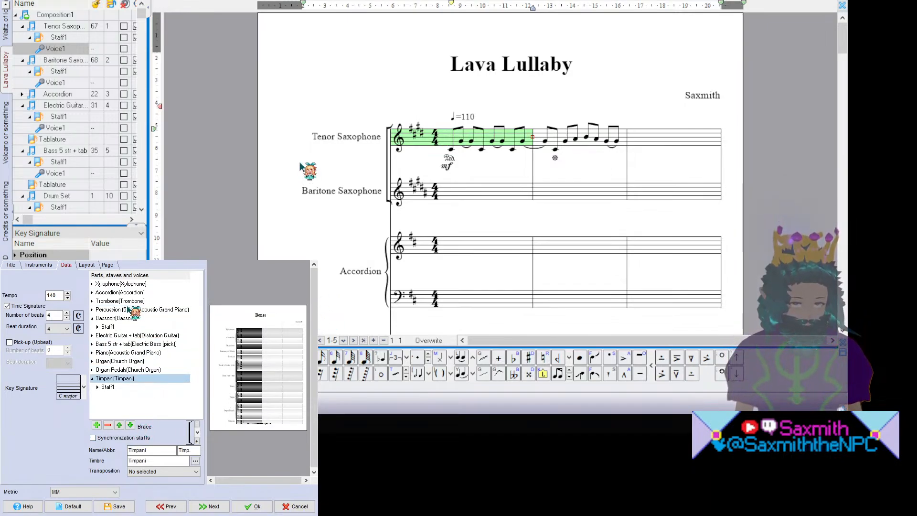
Step: Move the Percussion (5 line) part to the end of the part order, directly below the Timpani
double_click(134, 310)
click(130, 424)
click(130, 424)
click(130, 424)
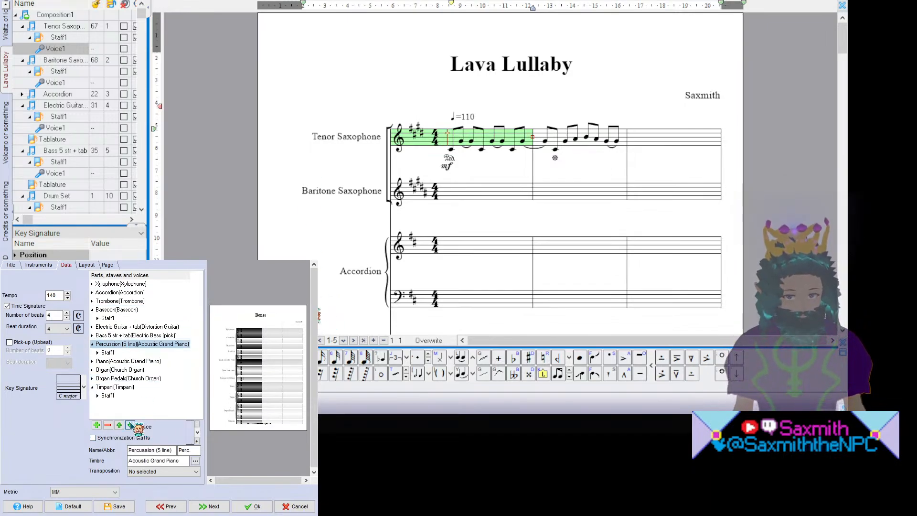
click(130, 425)
click(129, 425)
click(130, 424)
click(130, 424)
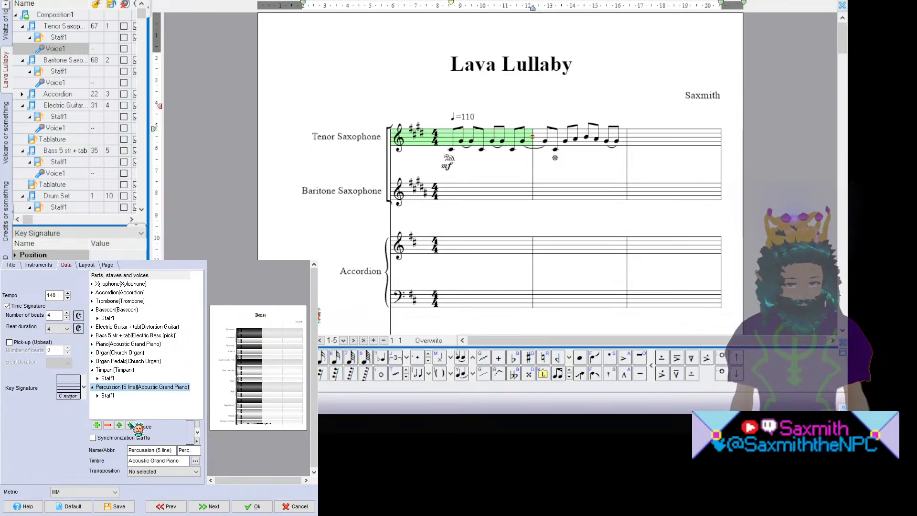
Step: Move the Organ part up to directly below the Bassoon, keeping the Organ and Organ Pedals parts collapsed
double_click(121, 361)
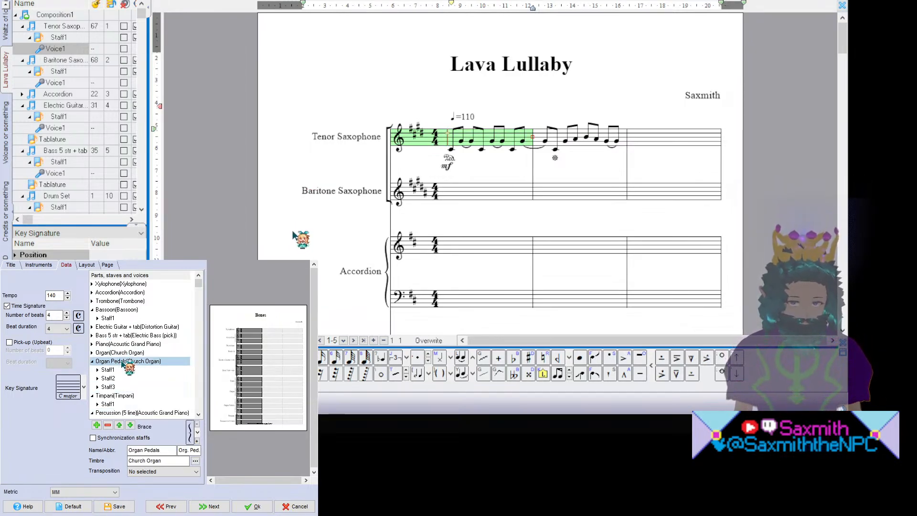
double_click(126, 362)
double_click(124, 353)
double_click(126, 353)
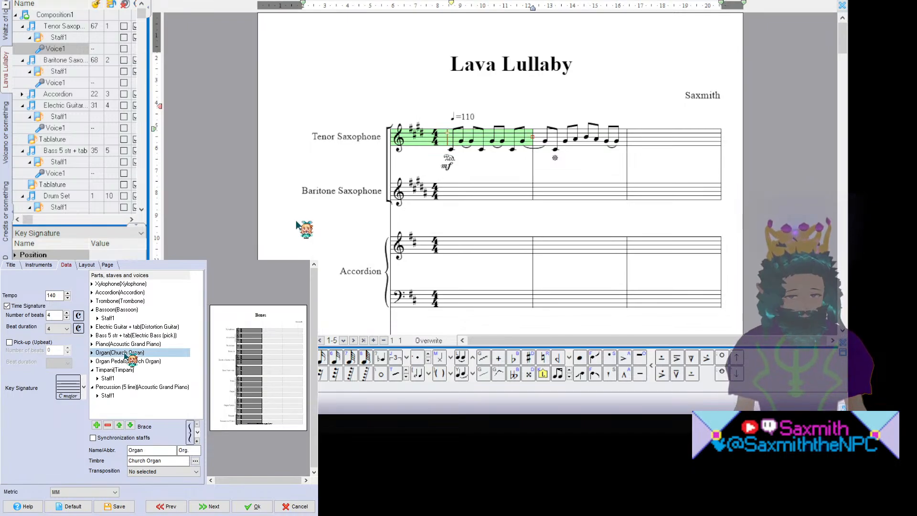
click(120, 425)
click(119, 425)
click(119, 425)
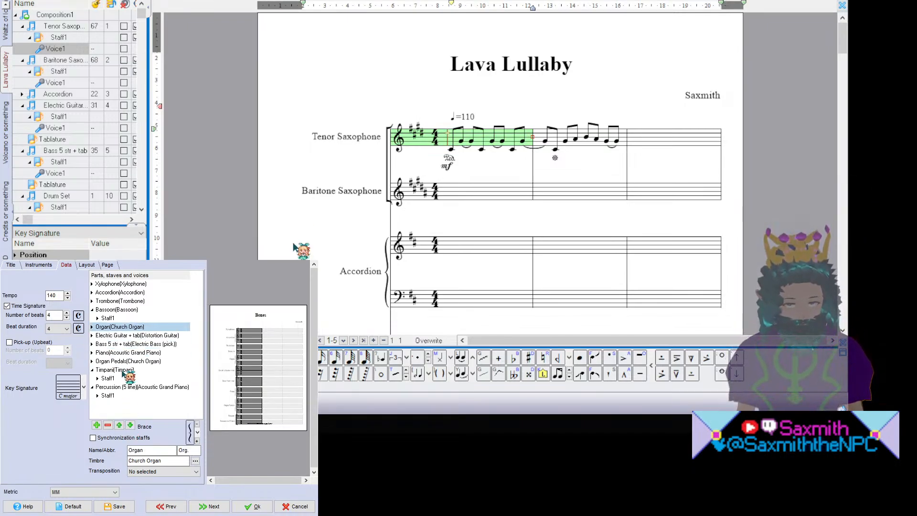
Step: Move the Organ Pedals part up to directly below the Organ
double_click(123, 361)
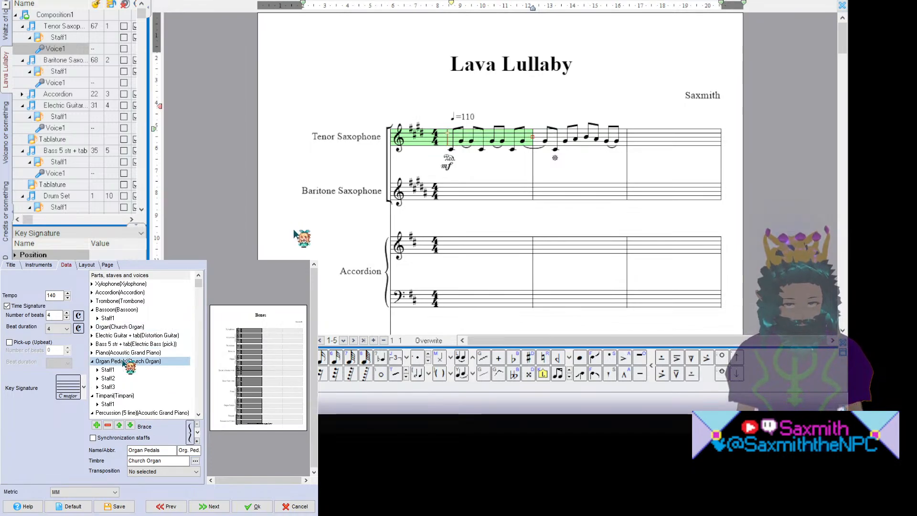
click(119, 425)
click(119, 425)
click(119, 425)
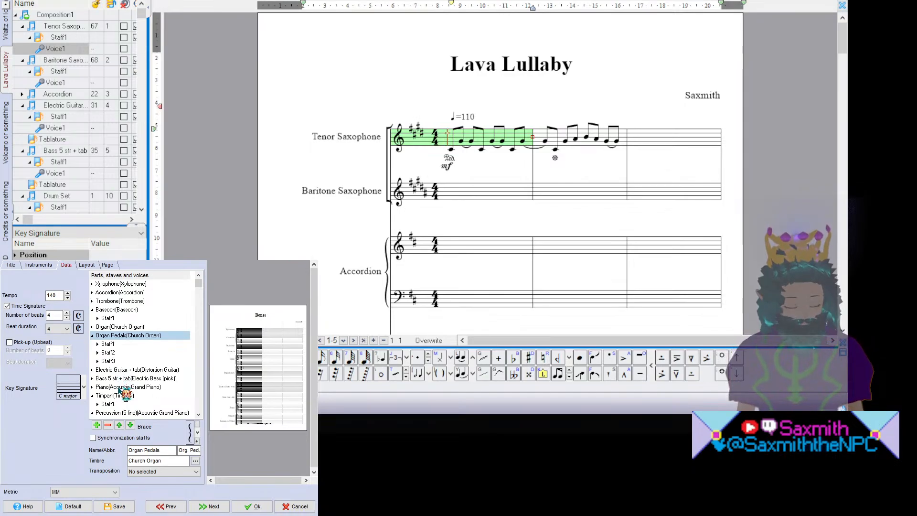
Step: Move the Piano part up to directly below the Accordion, above the Trombone
click(123, 392)
click(119, 425)
click(119, 425)
click(120, 425)
click(119, 425)
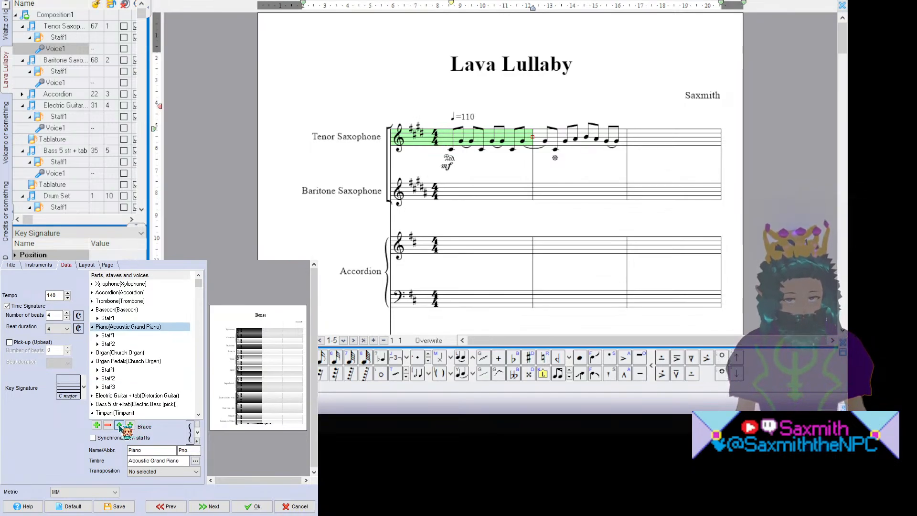
click(119, 425)
click(119, 425)
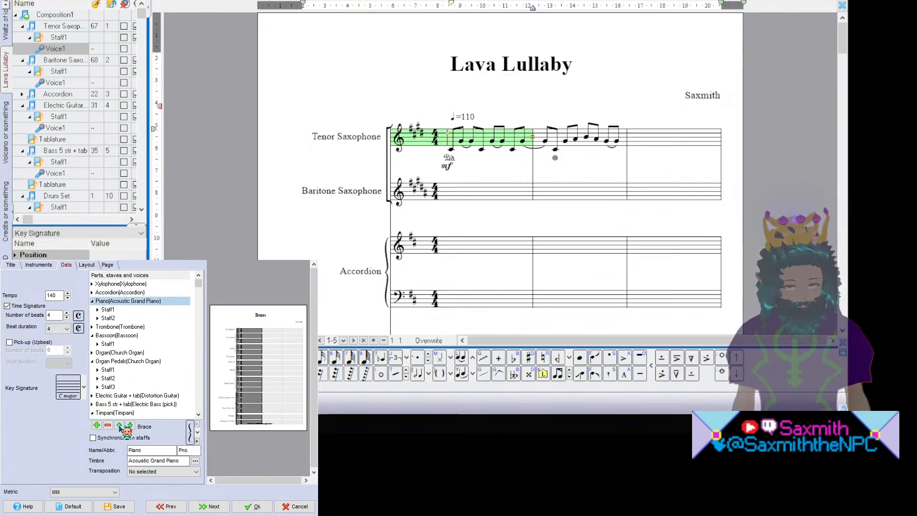
Step: Collapse the Piano, Trombone, Bassoon, Organ Pedals, Timpani and Percussion (5 line) parts in the part list
double_click(107, 301)
click(113, 309)
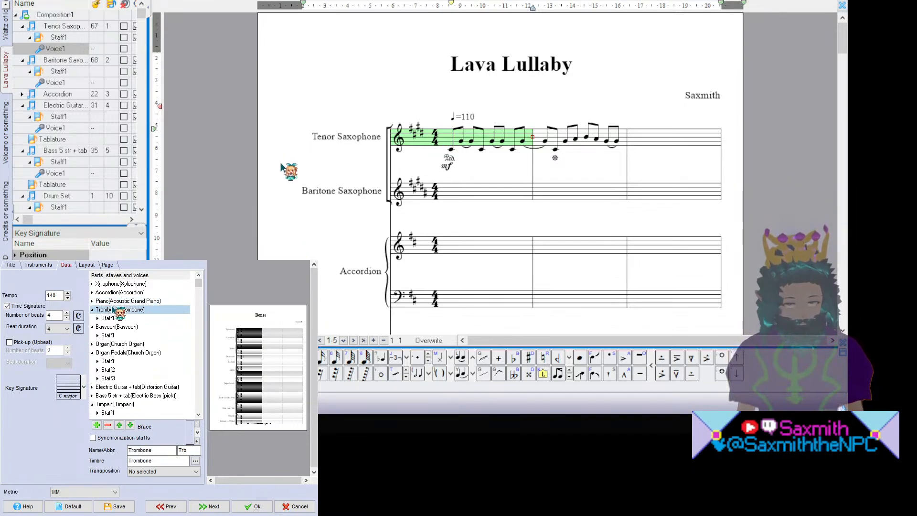
double_click(117, 319)
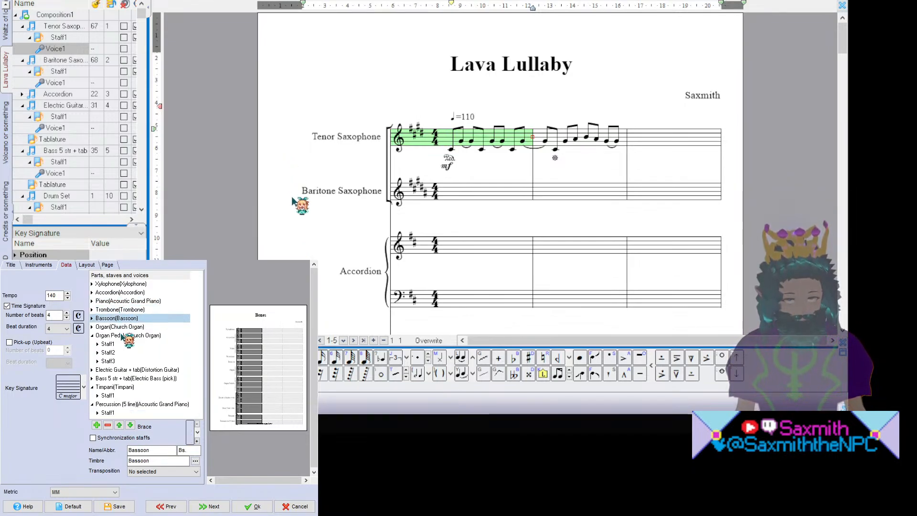
double_click(123, 335)
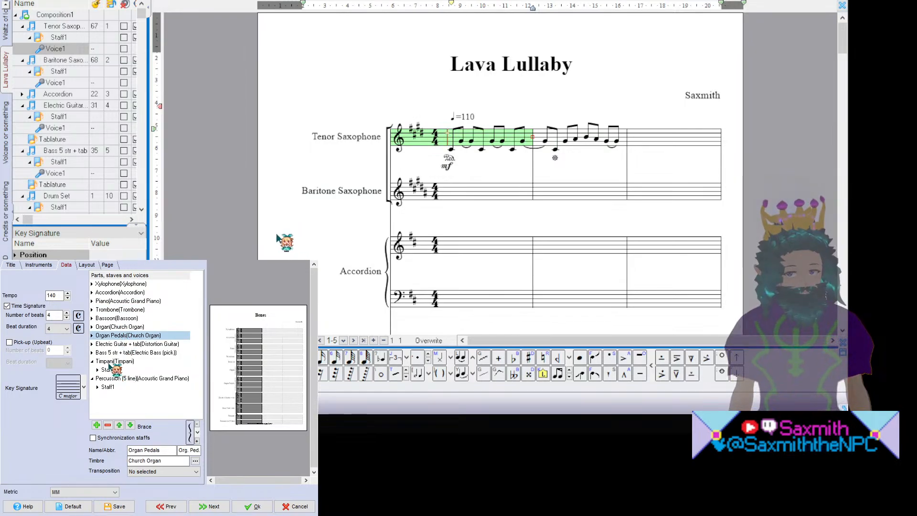
double_click(111, 361)
double_click(107, 370)
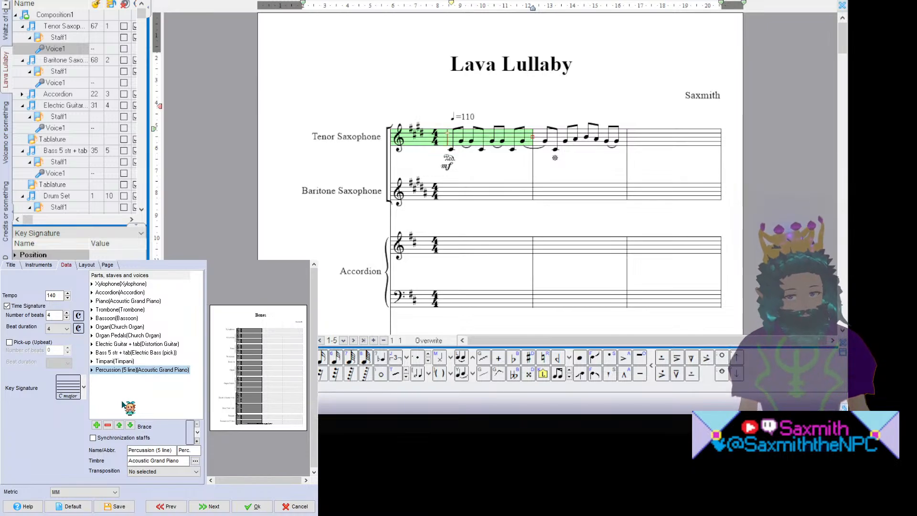
Step: Move the Electric Guitar + tab and Bass 5 str + tab parts up between the Bassoon and the Organ, and collapse them
double_click(127, 343)
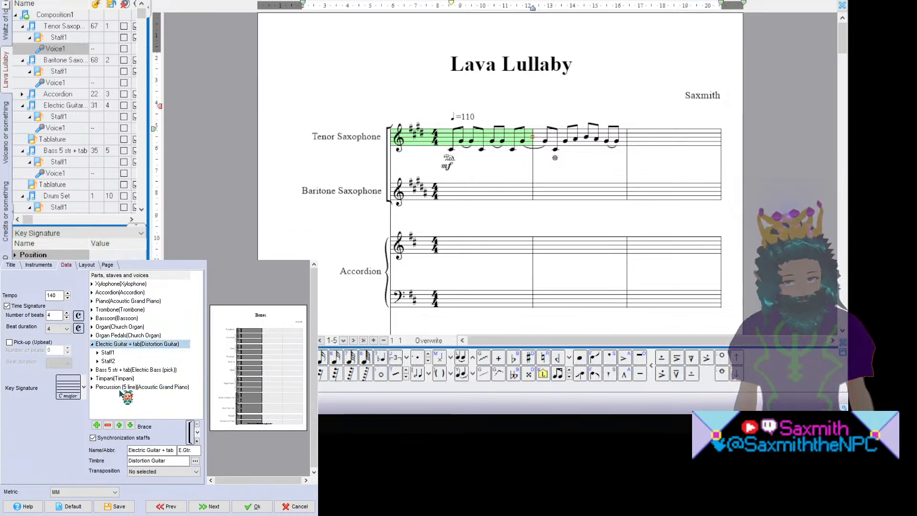
click(119, 425)
click(119, 425)
double_click(128, 369)
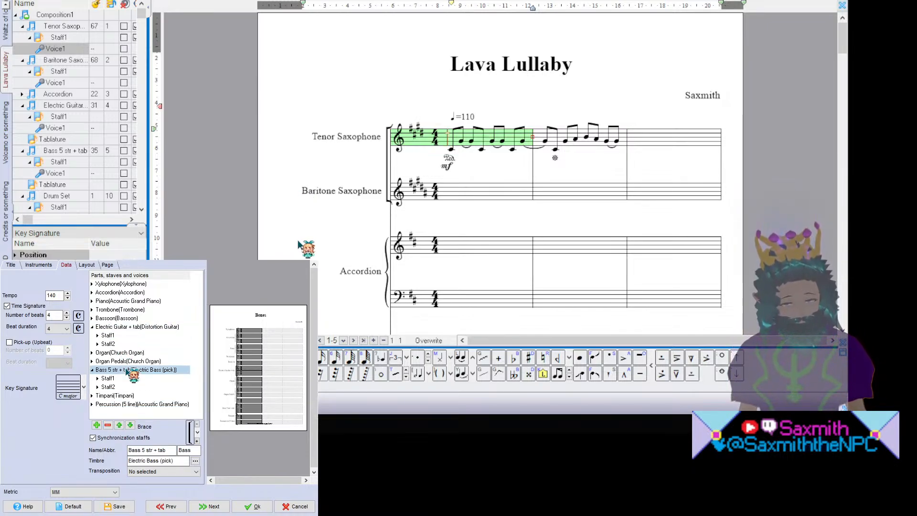
click(119, 425)
click(120, 425)
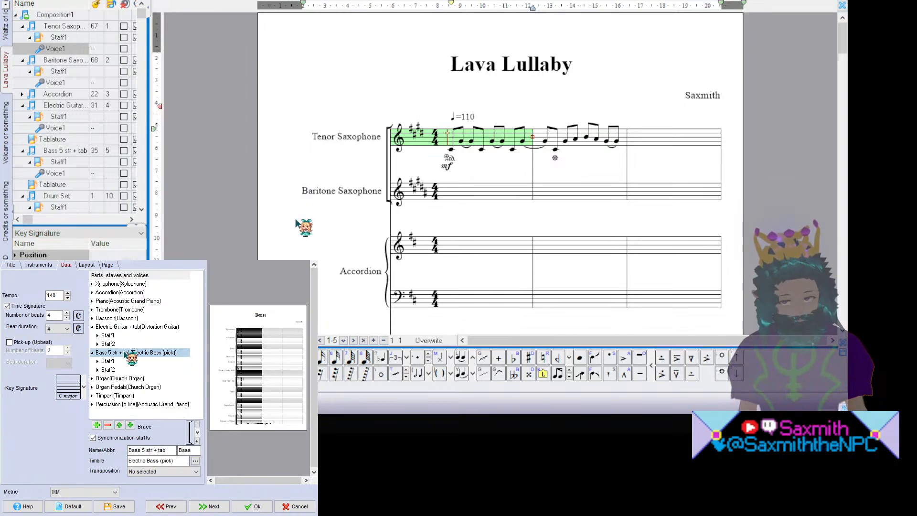
double_click(131, 326)
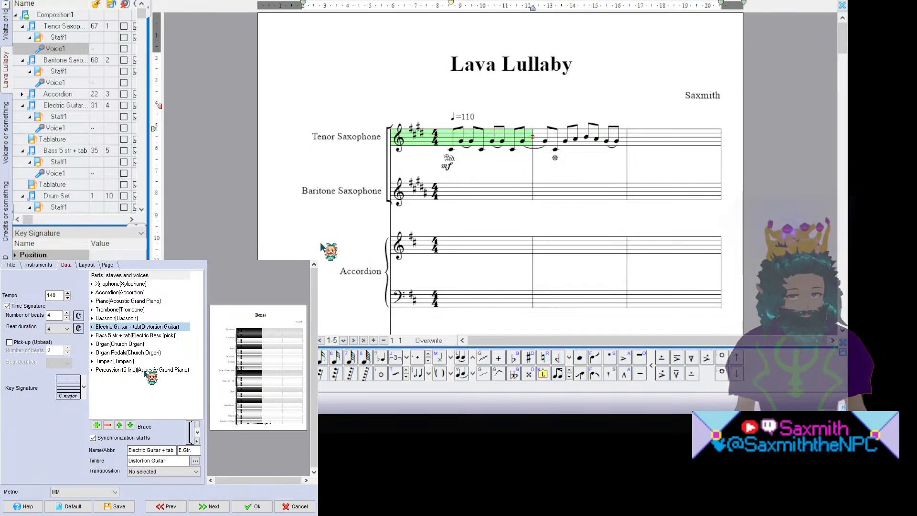
Step: Set the Electric Guitar + tab part's tablature staff, Staff2, to a seven-string guitar with 7 lines
click(187, 472)
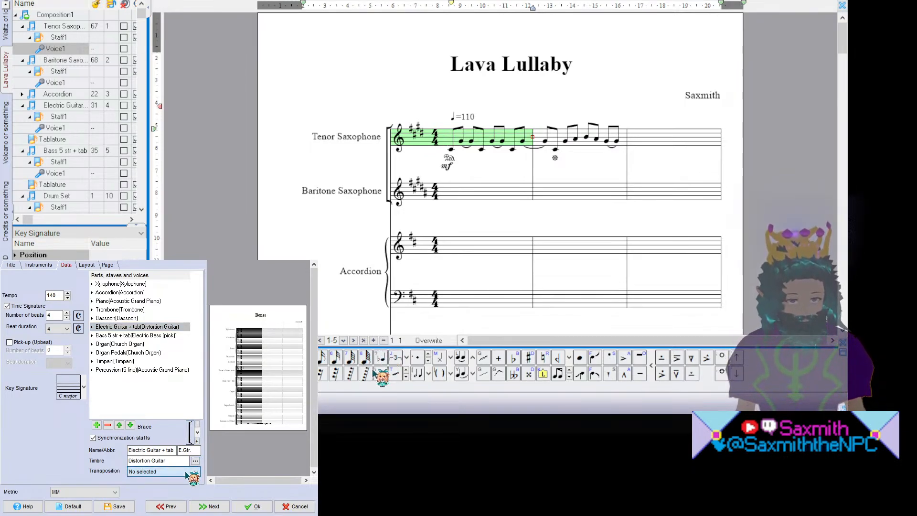
double_click(137, 327)
click(131, 336)
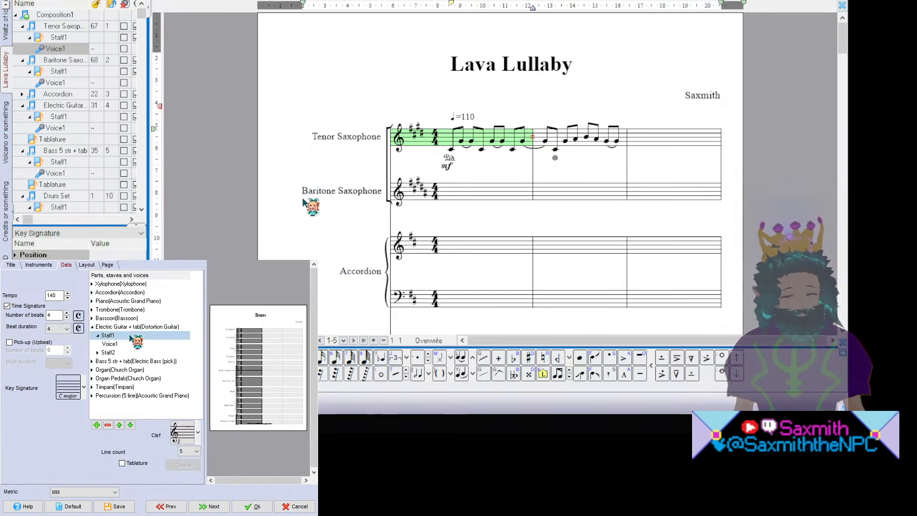
double_click(131, 336)
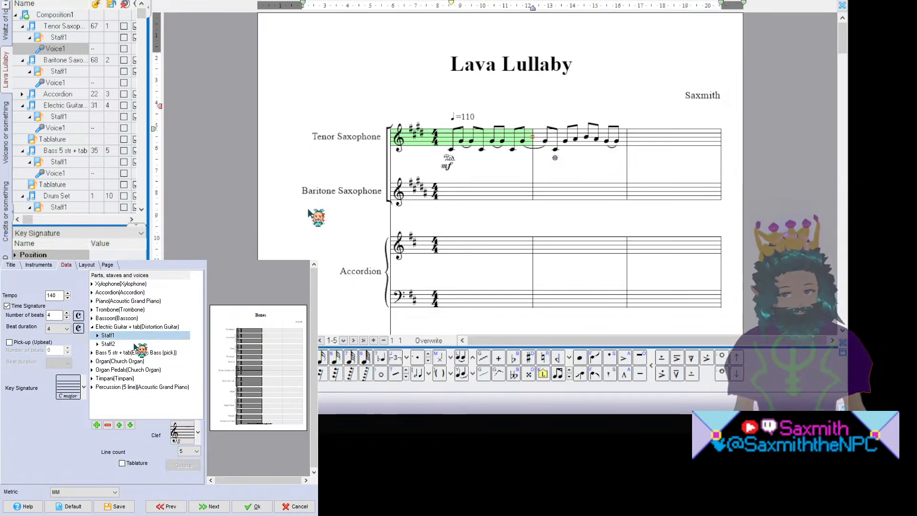
double_click(135, 344)
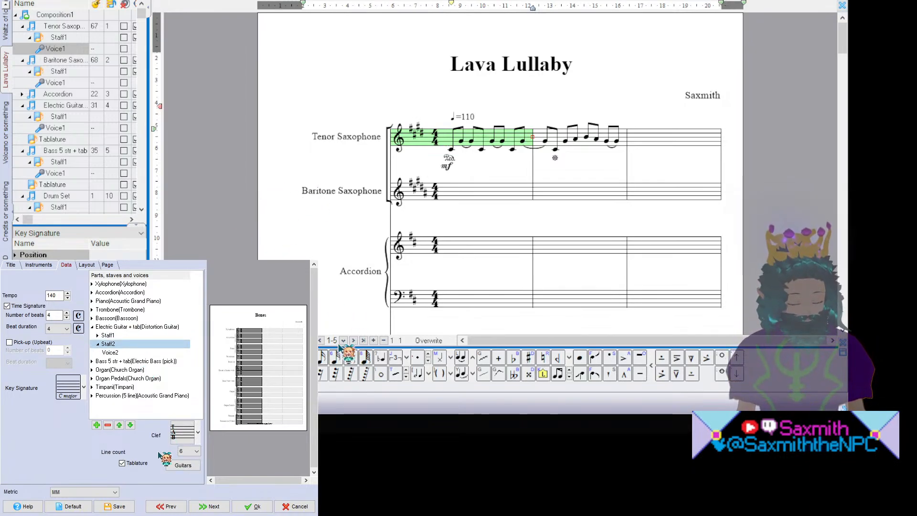
click(183, 464)
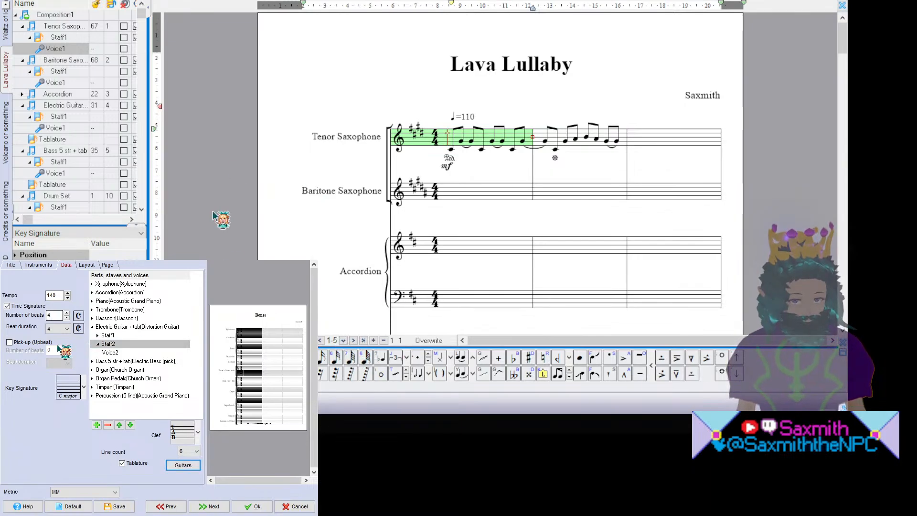
click(195, 495)
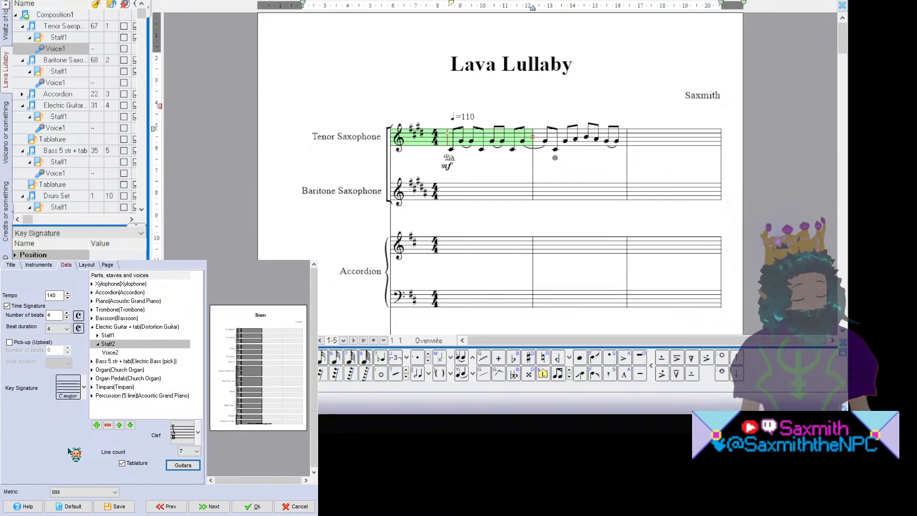
Step: Check the new score's layout and page settings, and return to the part and staff data
click(87, 264)
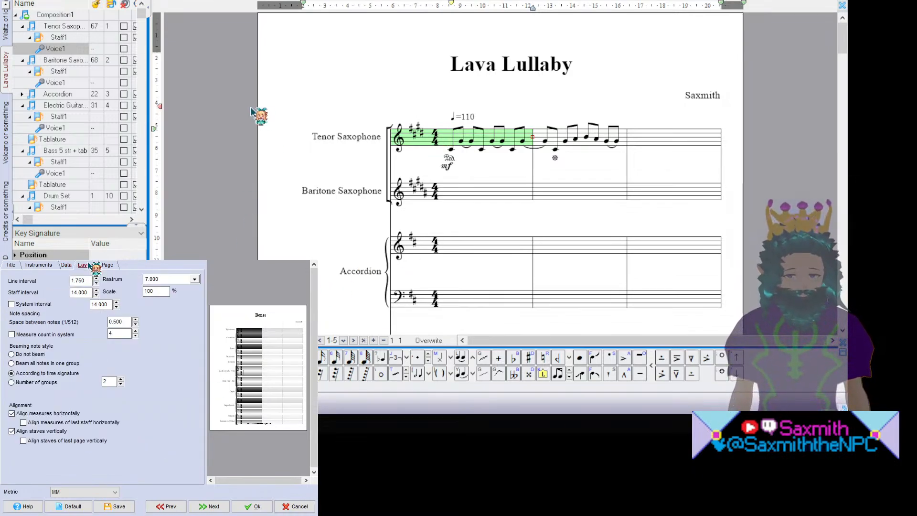
click(107, 265)
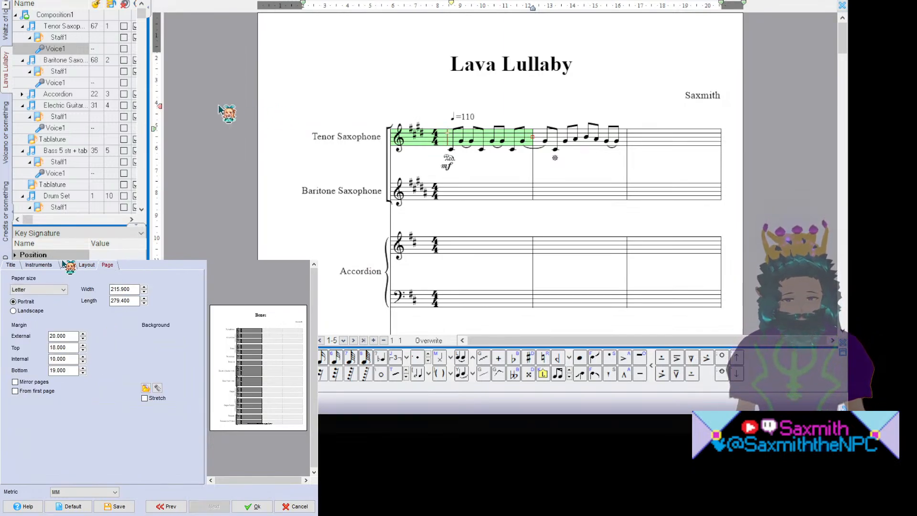
click(67, 265)
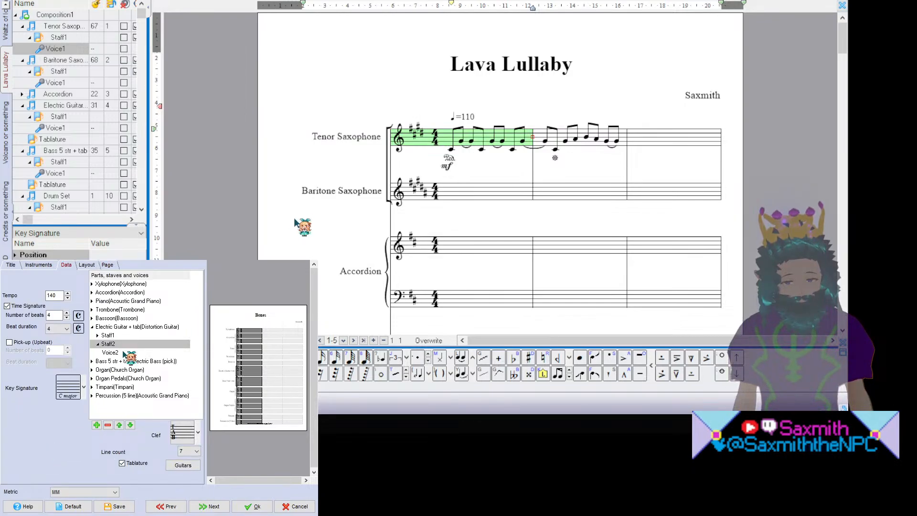
Step: Create the Bones score with the configured parts and place the input cursor in the Xylophone's first measure
double_click(128, 327)
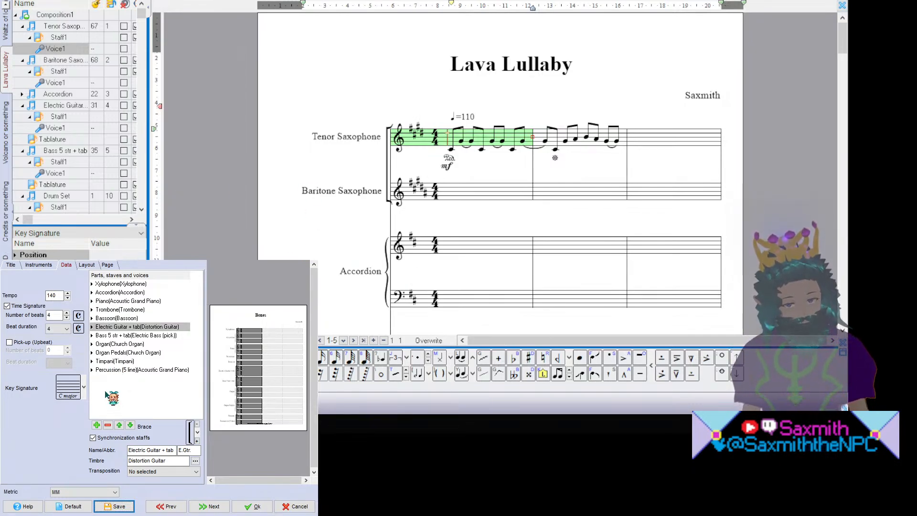
click(255, 509)
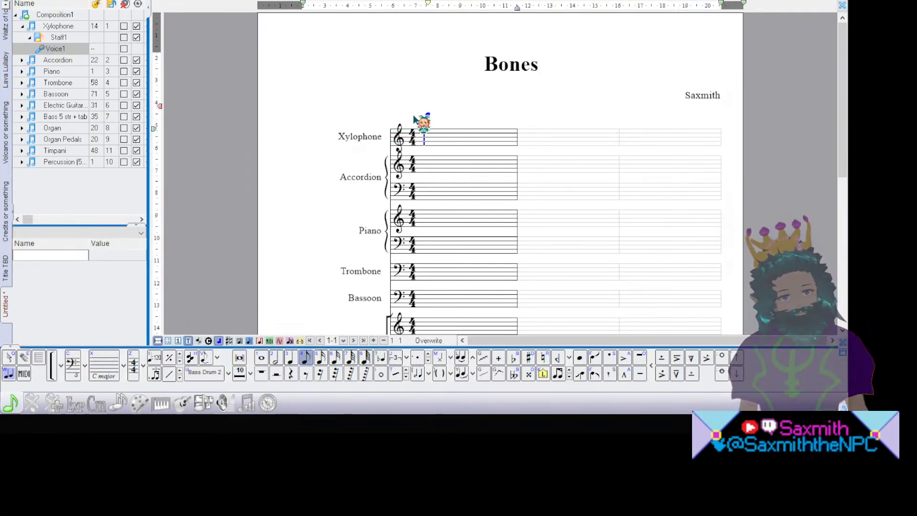
click(8, 370)
click(435, 137)
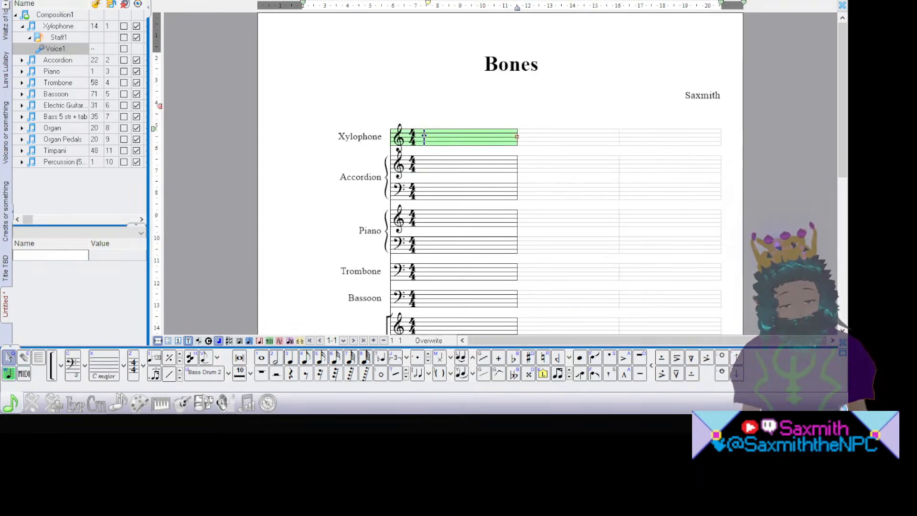
Step: Look over the new score's staves and their order across the page
scroll(844, 153, down, 5)
scroll(845, 153, up, 4)
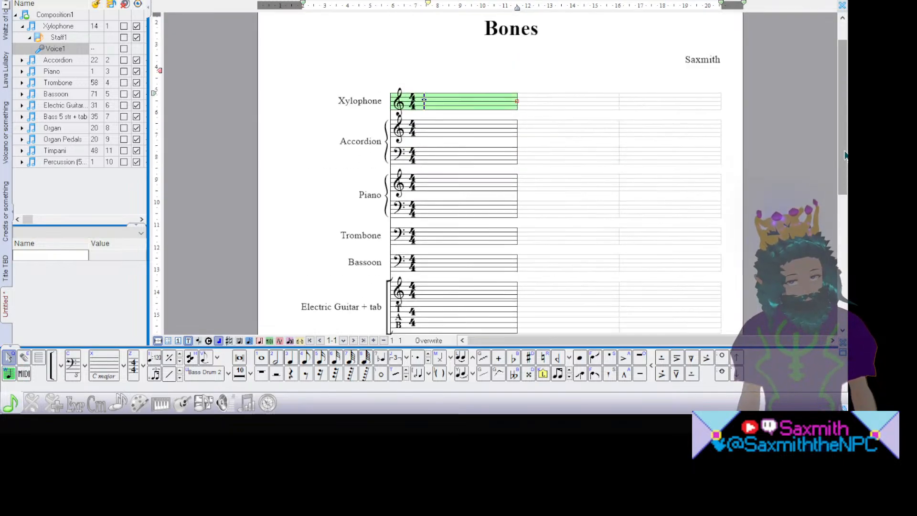
scroll(844, 153, down, 7)
scroll(844, 153, up, 2)
scroll(844, 154, up, 2)
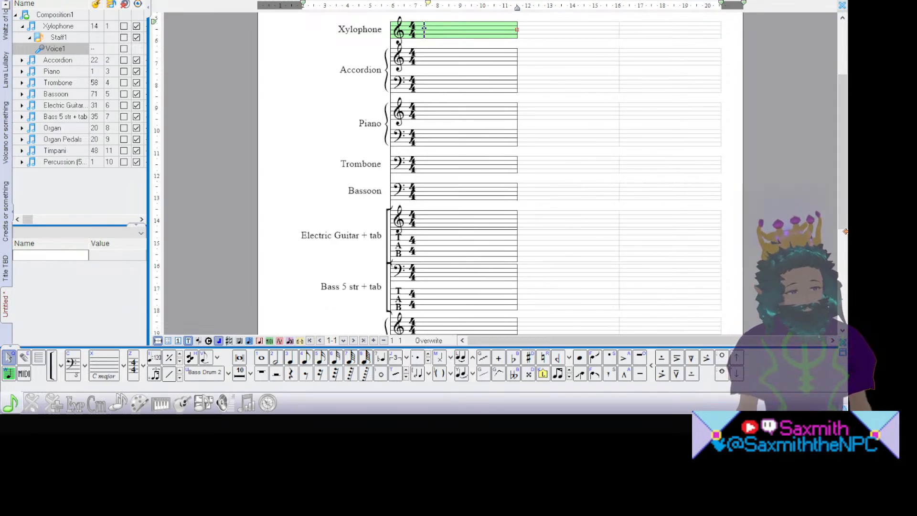
scroll(844, 224, up, 3)
scroll(844, 224, down, 4)
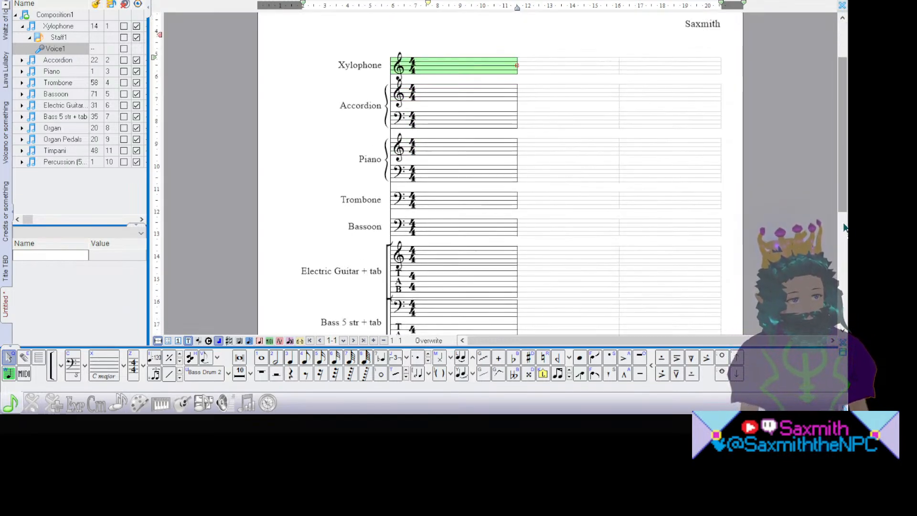
scroll(844, 227, up, 1)
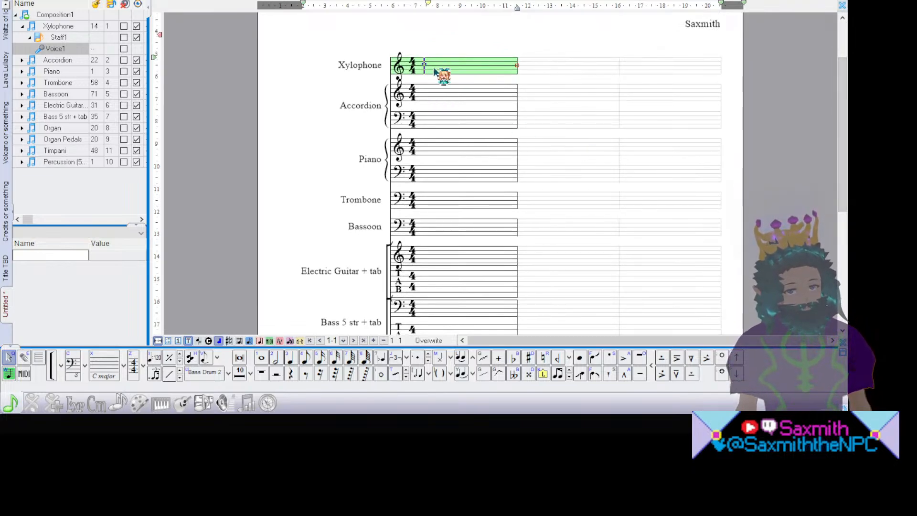
Step: Apply a C minor key signature to all parts, starting from the Xylophone's first measure
click(432, 93)
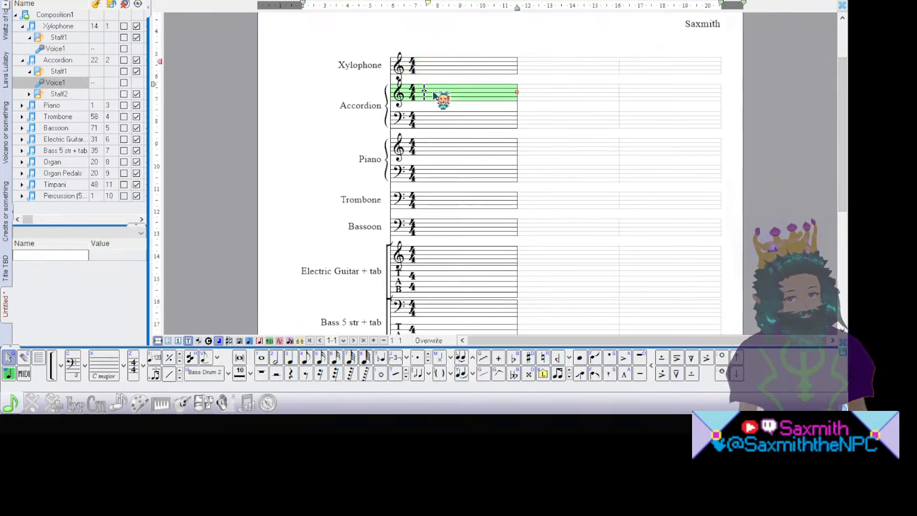
click(429, 75)
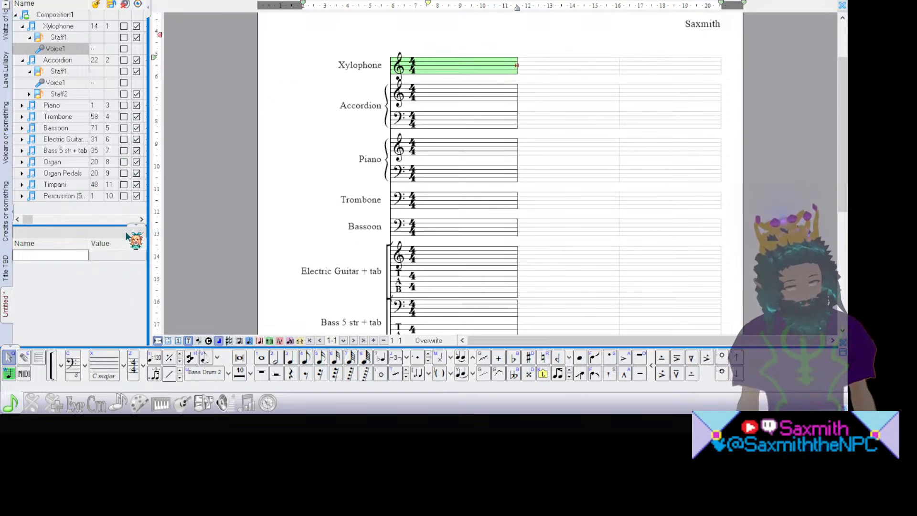
key(x)
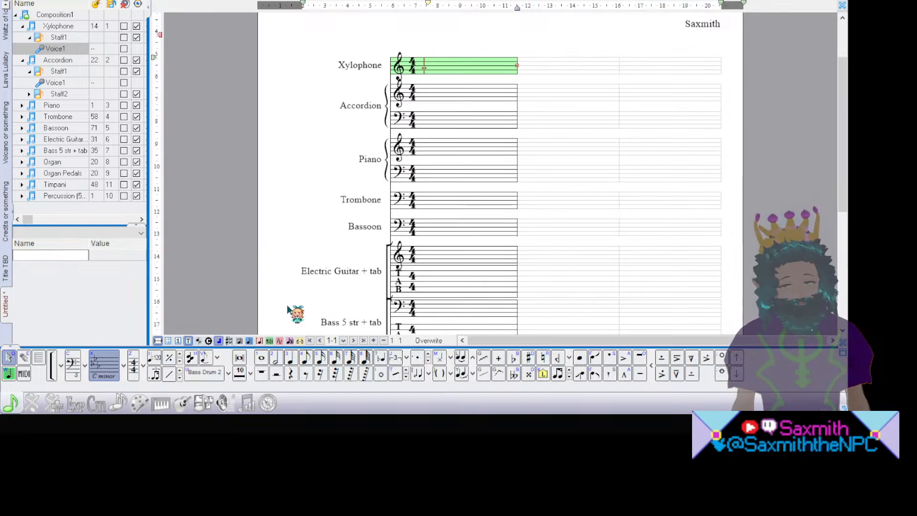
click(293, 317)
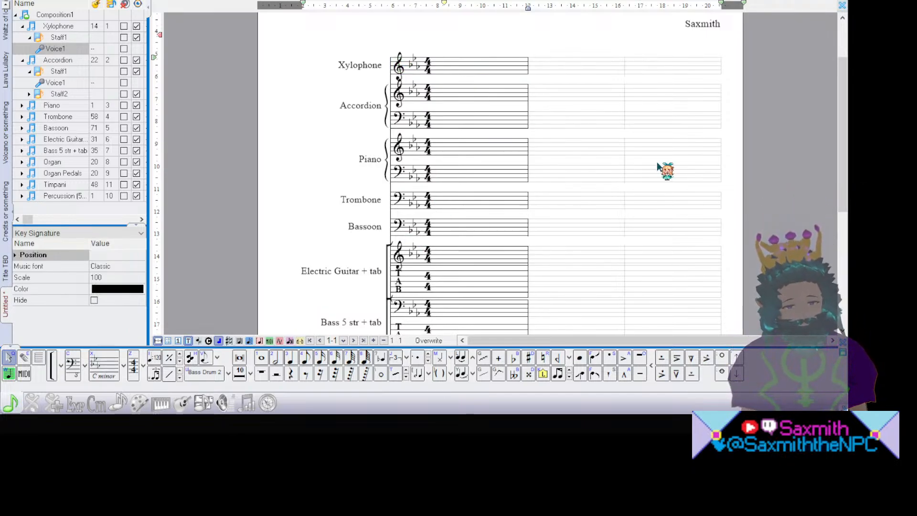
Step: Examine the key signature and staff arrangement of every part, including the guitar and bass tablature staves
scroll(840, 149, down, 5)
scroll(842, 148, up, 5)
scroll(844, 146, down, 3)
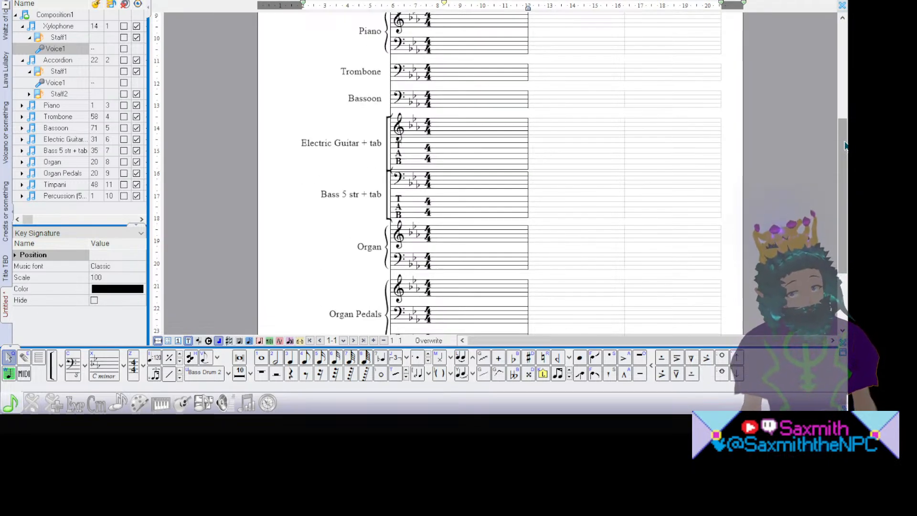
scroll(845, 146, down, 2)
scroll(844, 145, up, 5)
scroll(844, 146, down, 2)
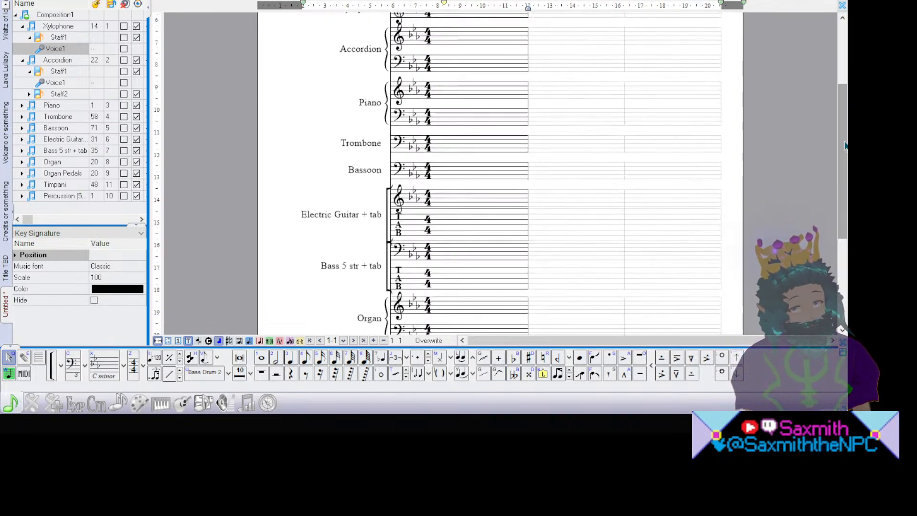
scroll(844, 146, down, 2)
click(454, 202)
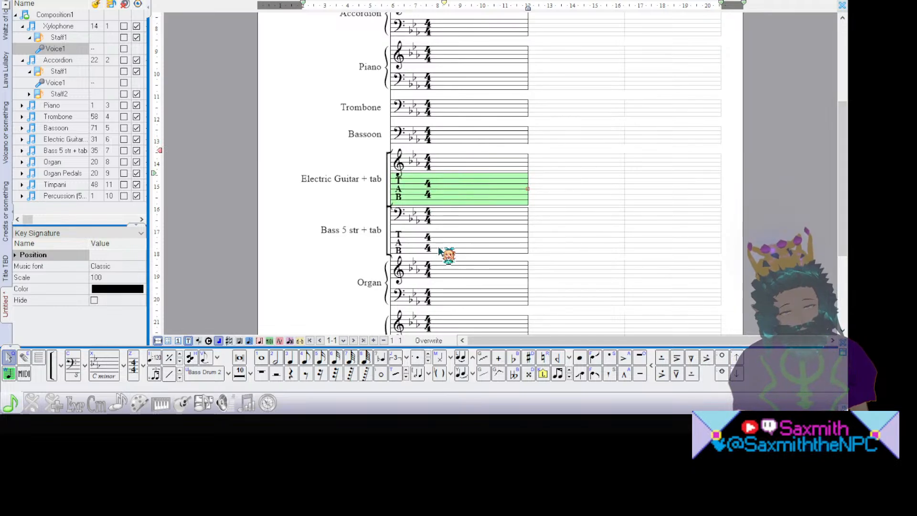
scroll(844, 168, down, 2)
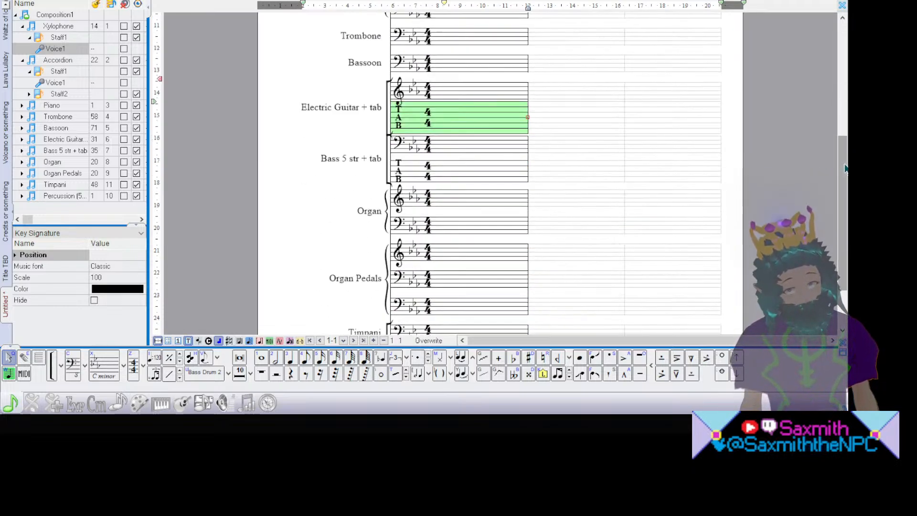
scroll(844, 168, up, 1)
scroll(844, 168, up, 4)
scroll(844, 168, down, 3)
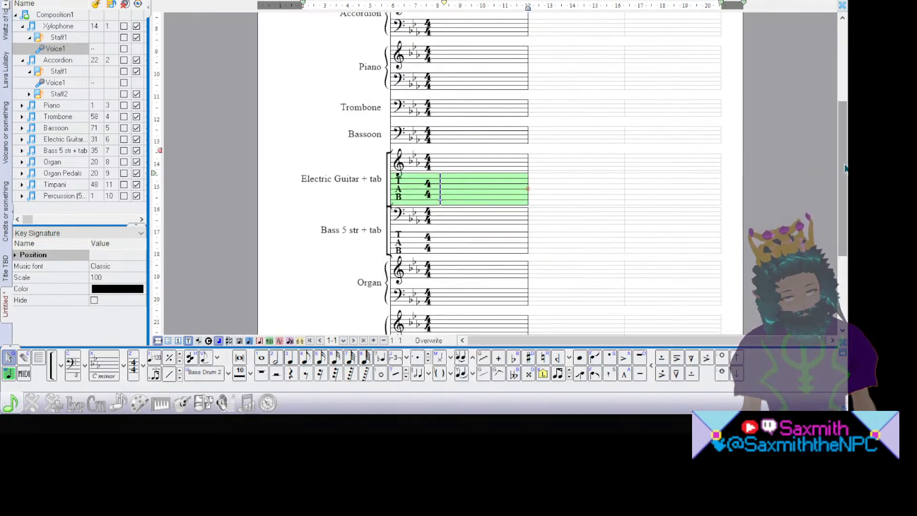
scroll(844, 168, up, 1)
scroll(844, 168, down, 2)
scroll(844, 168, down, 3)
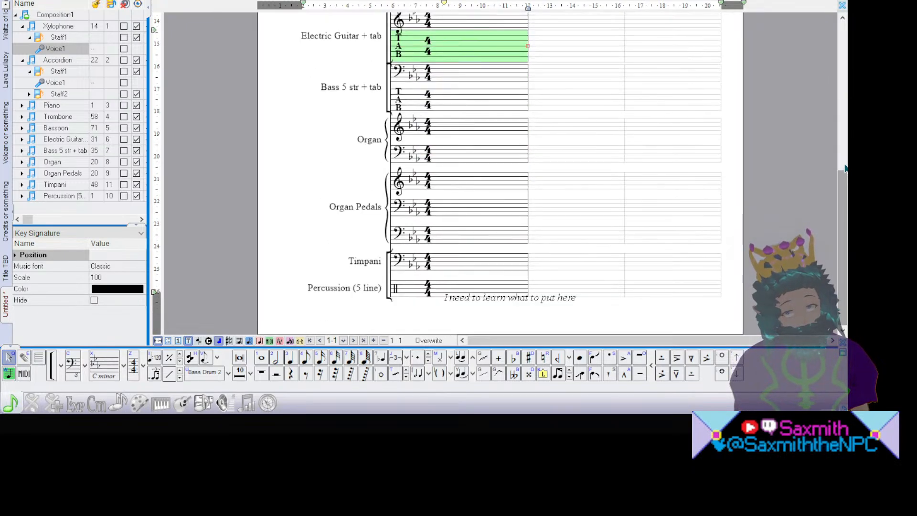
Step: Delete the separate two-staff Organ part from the score, keeping the Organ Pedals part
scroll(844, 168, up, 2)
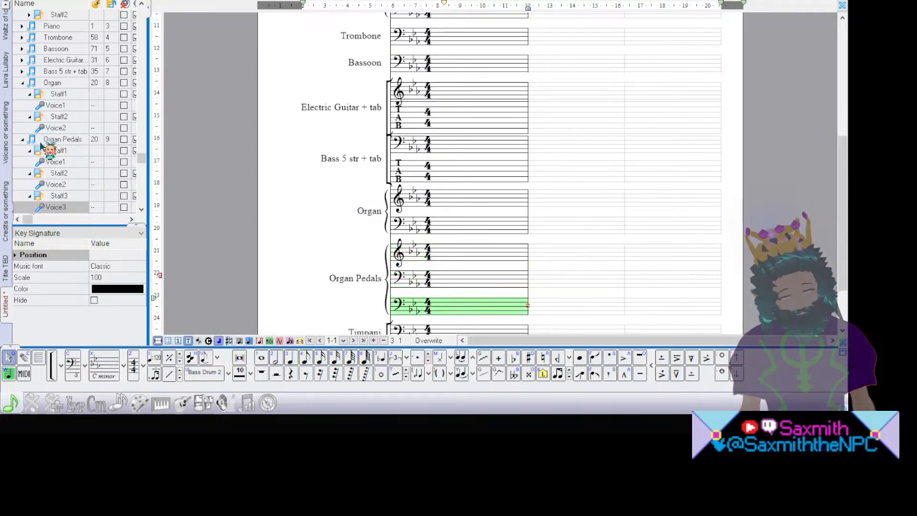
click(51, 83)
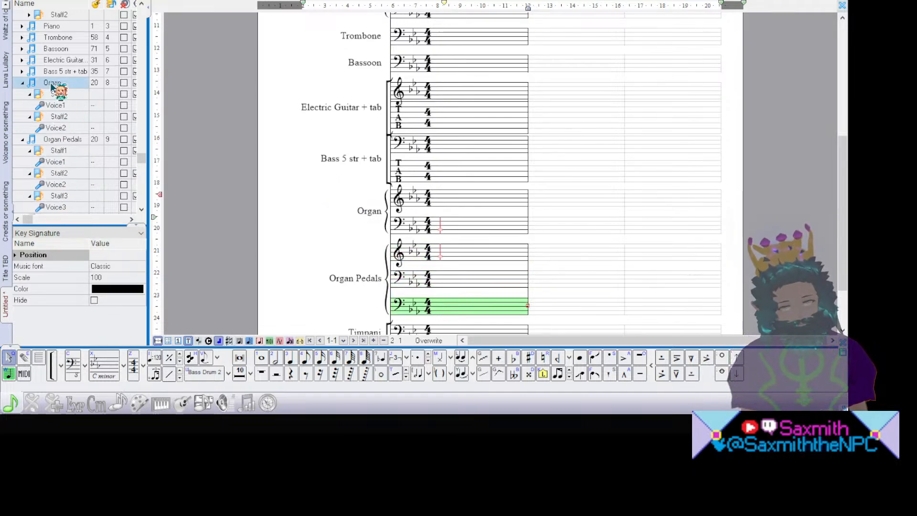
double_click(51, 83)
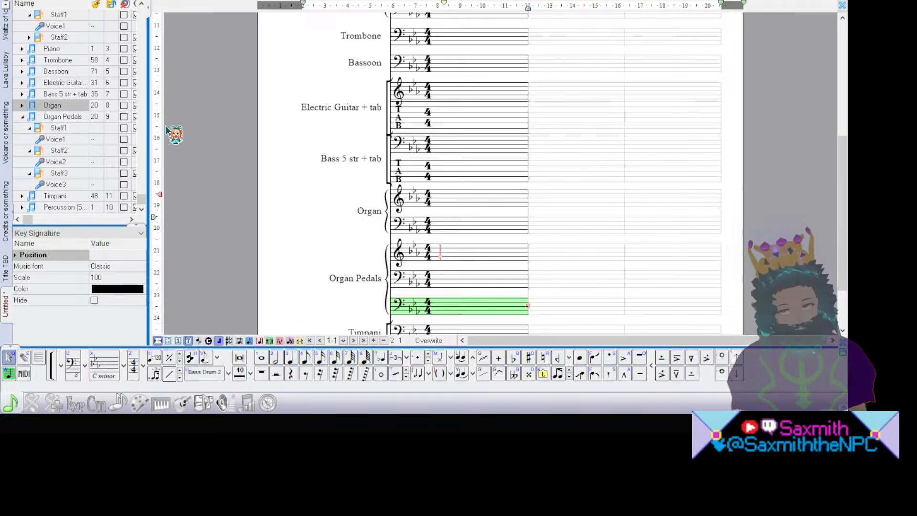
double_click(69, 105)
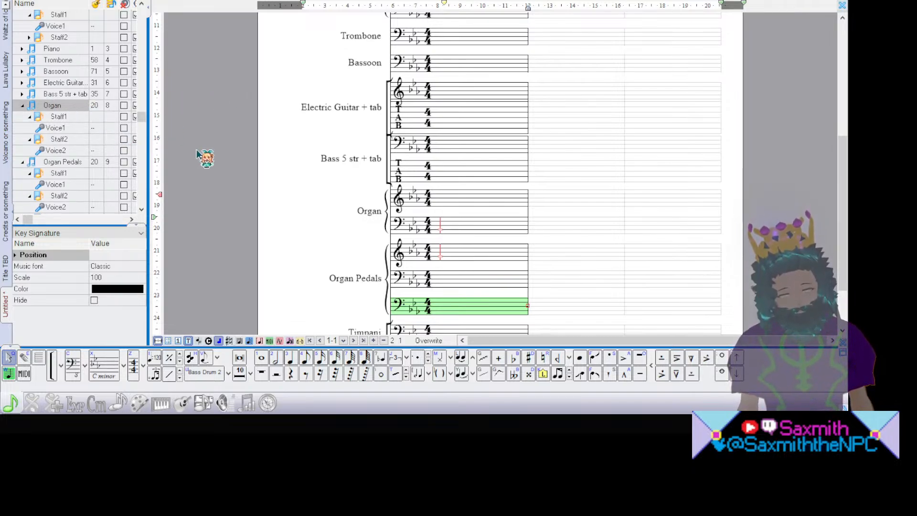
key(Delete)
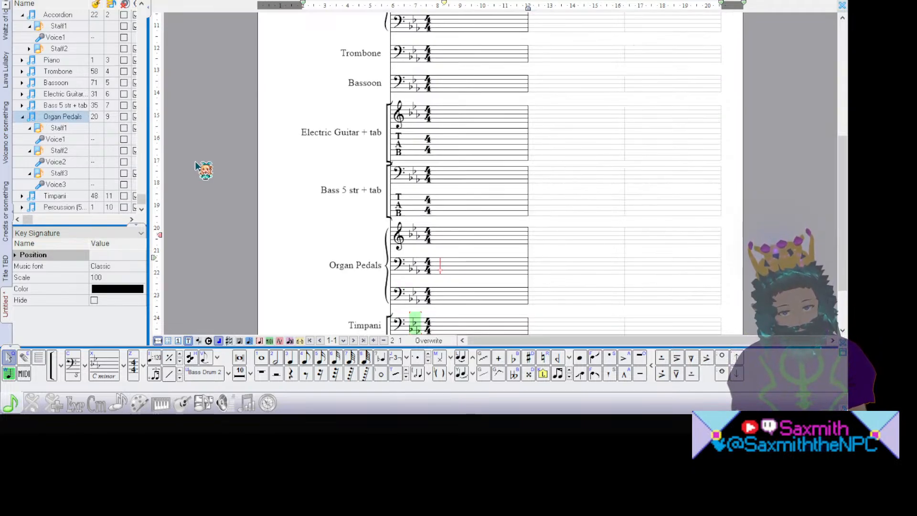
click(454, 238)
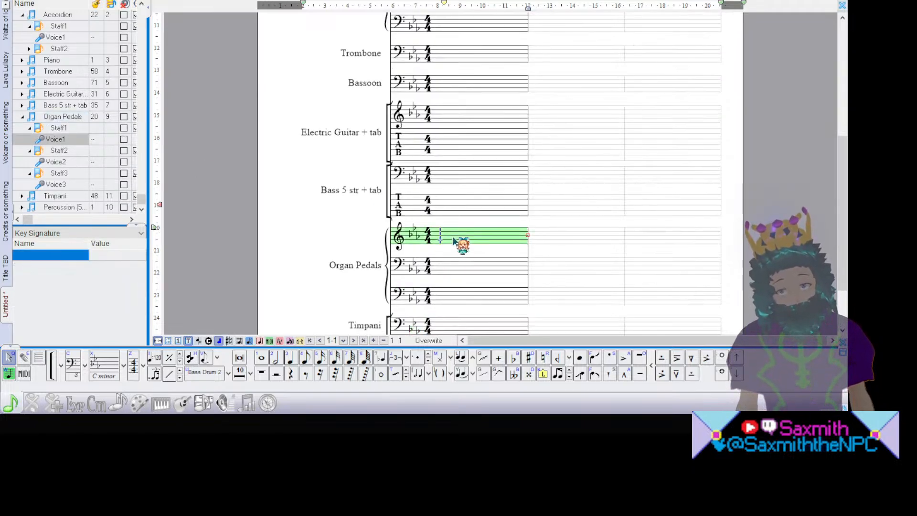
key(1)
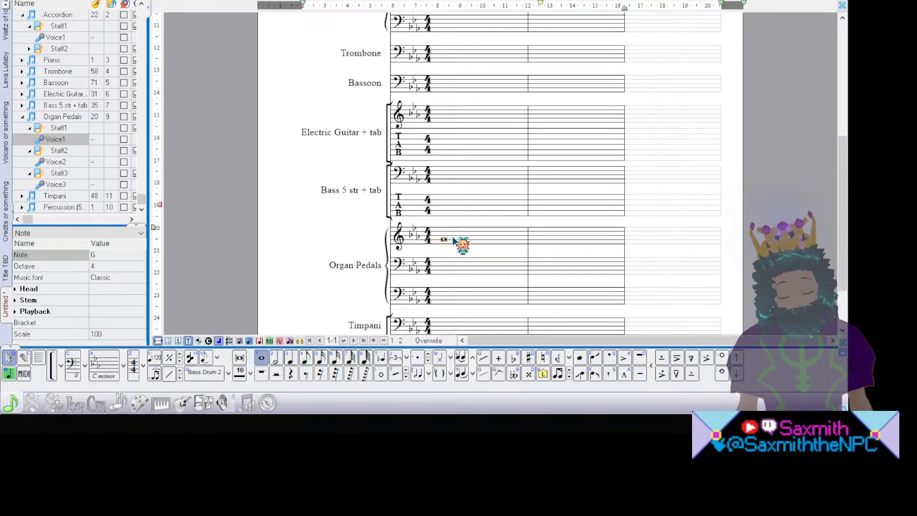
key(ctrl+z)
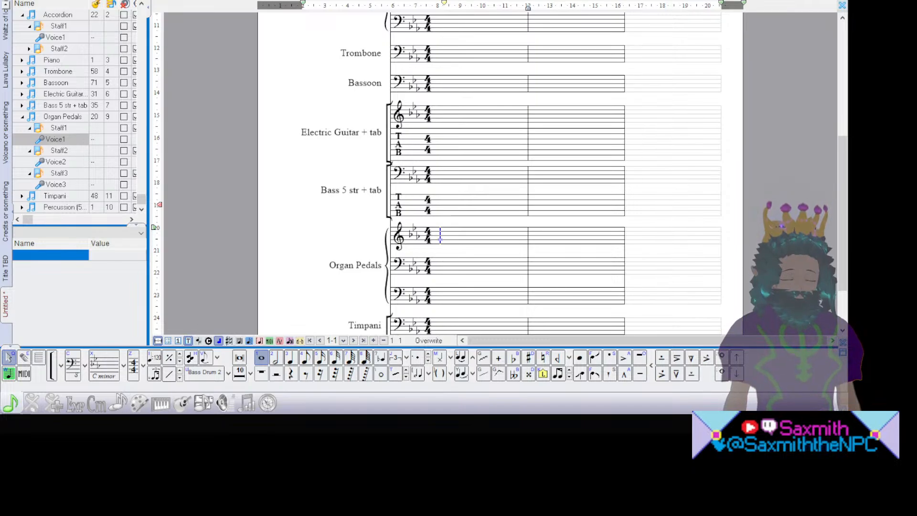
click(461, 235)
key(3)
key(4)
scroll(843, 181, up, 10)
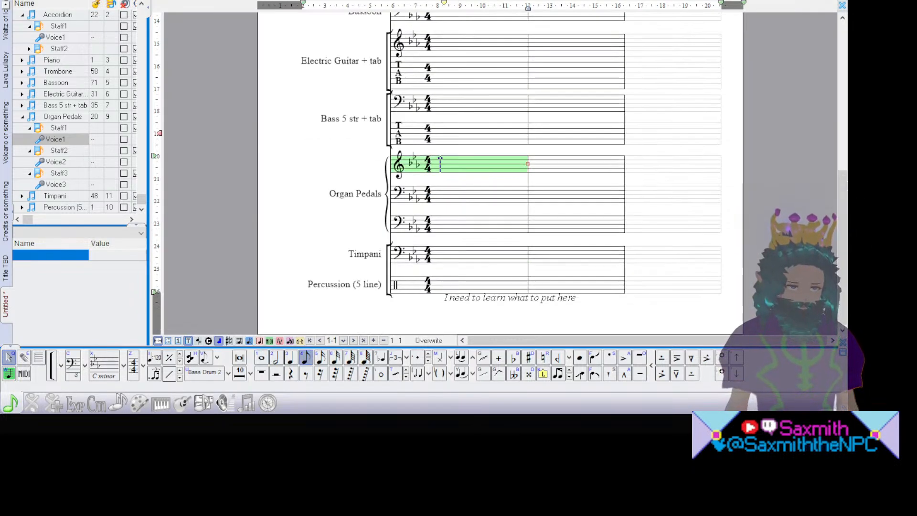
scroll(843, 186, down, 10)
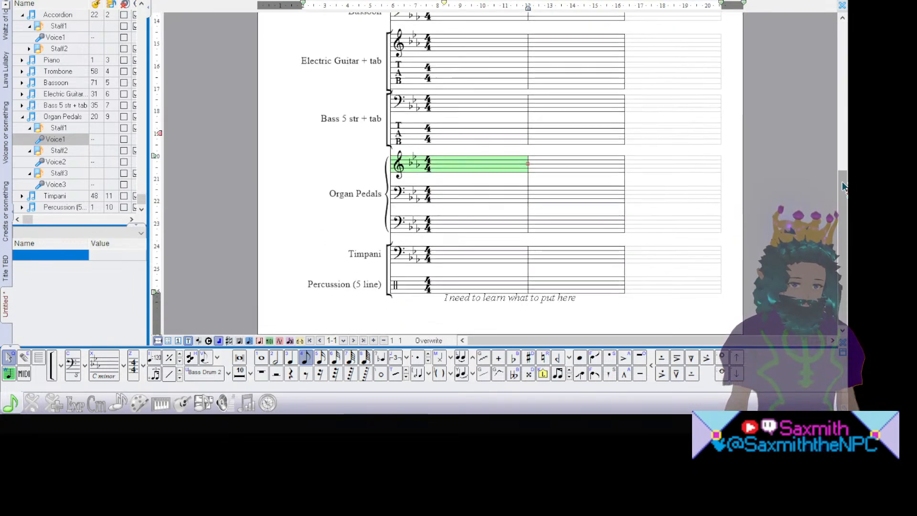
scroll(843, 186, up, 10)
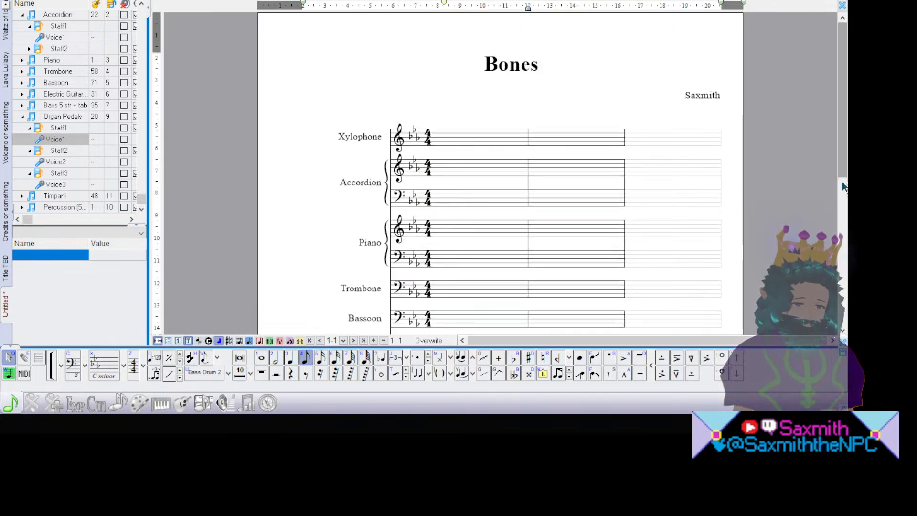
scroll(843, 187, down, 10)
scroll(843, 186, up, 10)
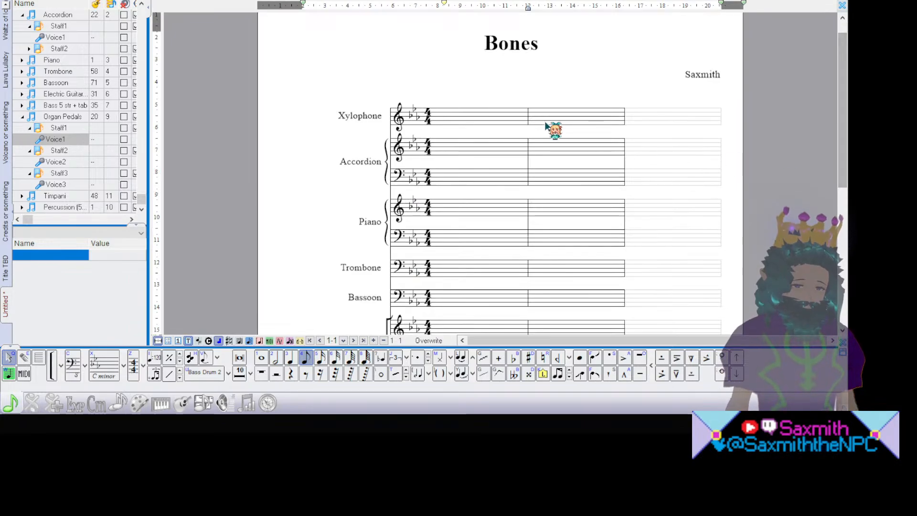
Step: Fill the Xylophone's first measure with F, C and C quarter notes followed by B natural and C eighth notes
click(443, 118)
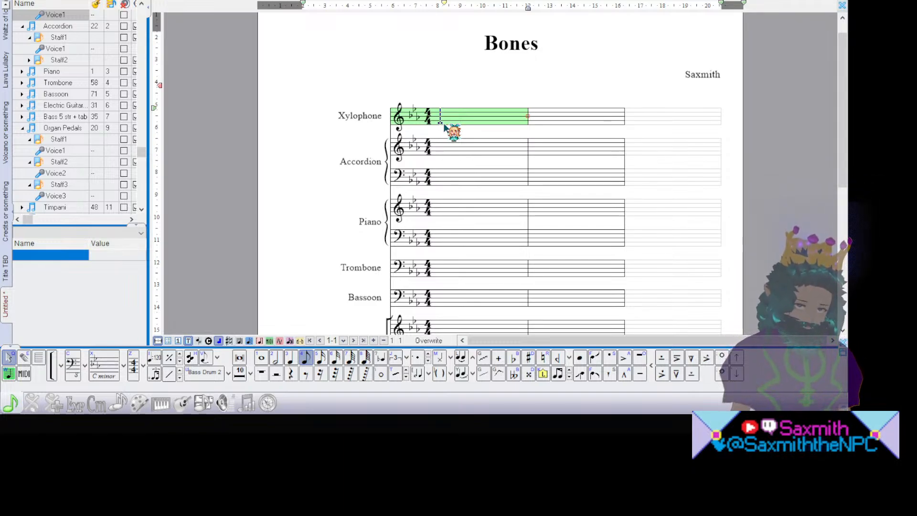
click(444, 122)
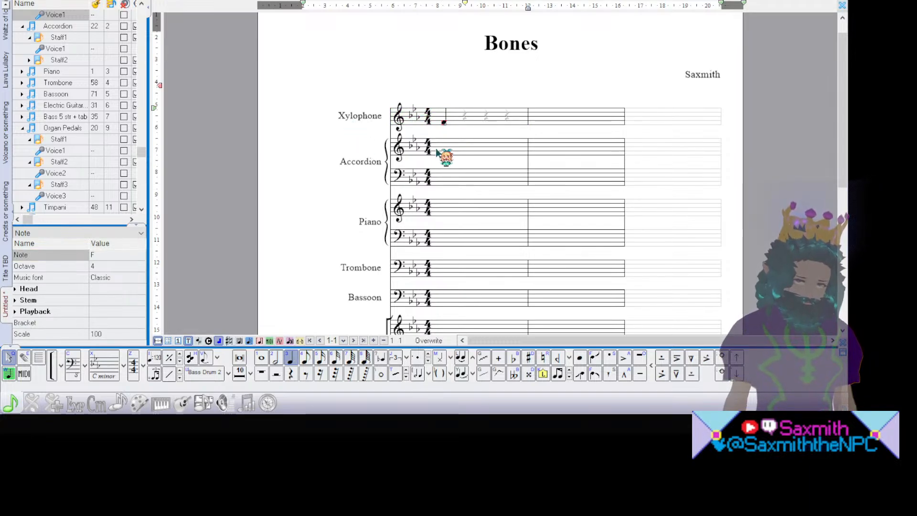
key(c)
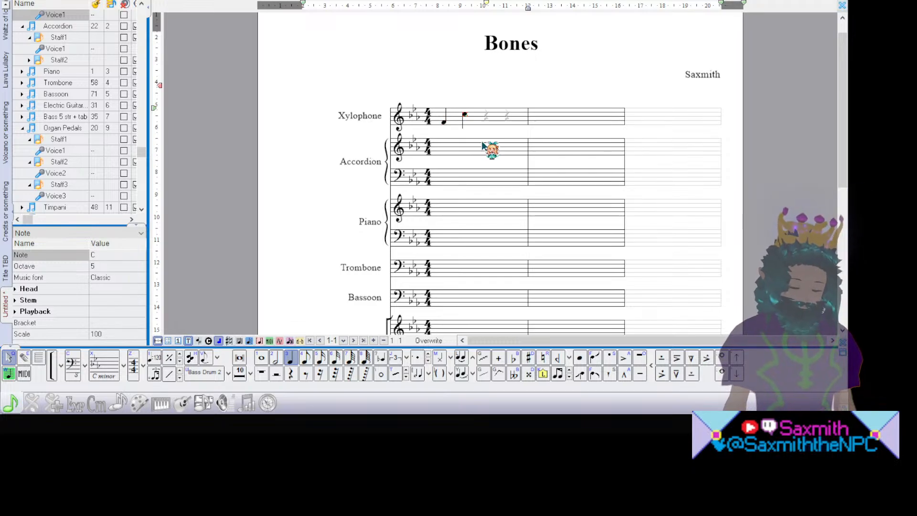
key(c)
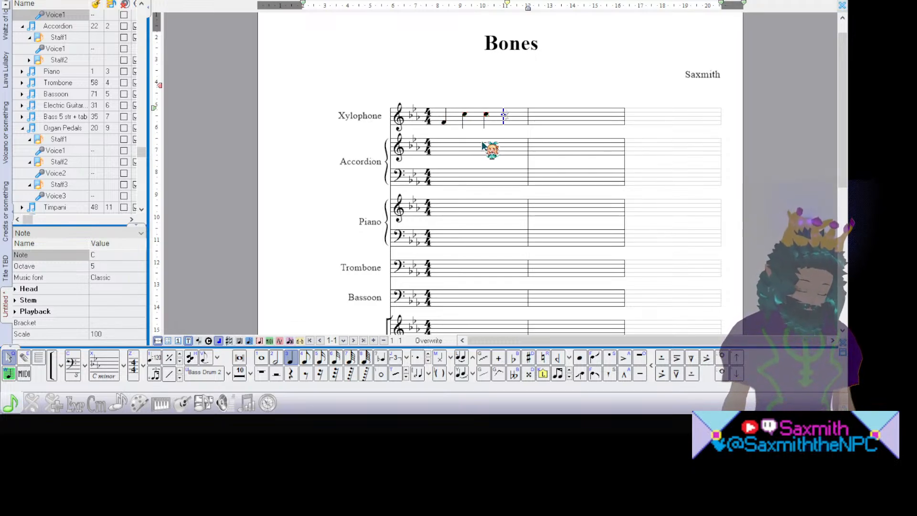
key(4)
key(b)
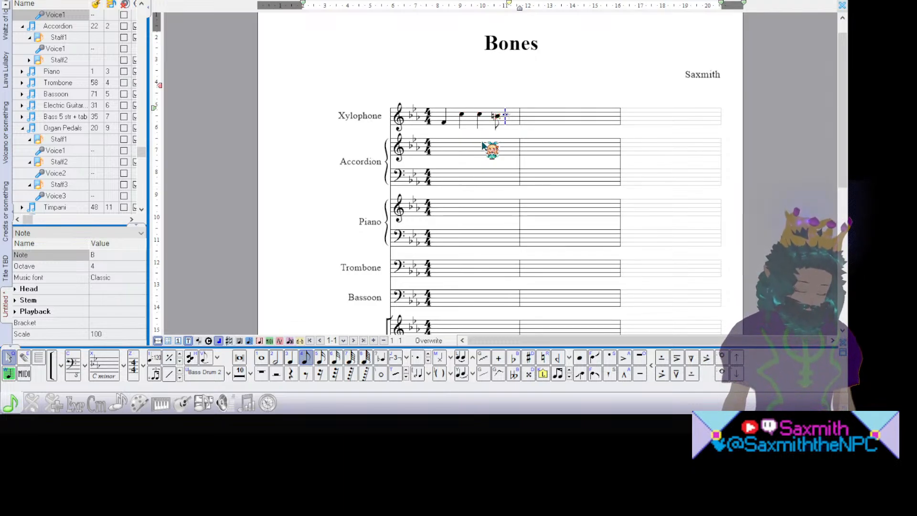
key(c)
Step: Fill the Xylophone's second measure with a D quarter, C and B natural eighths, and C and F quarters
key(5)
key(d)
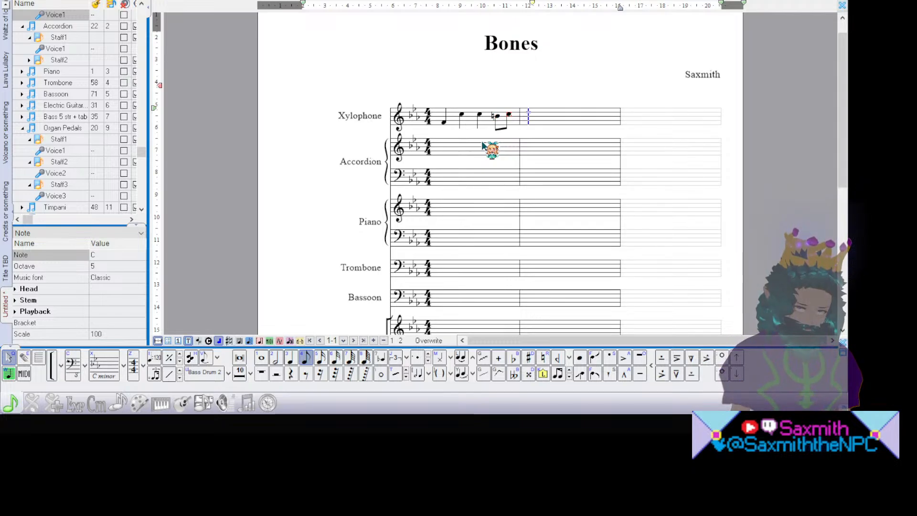
key(4)
key(c)
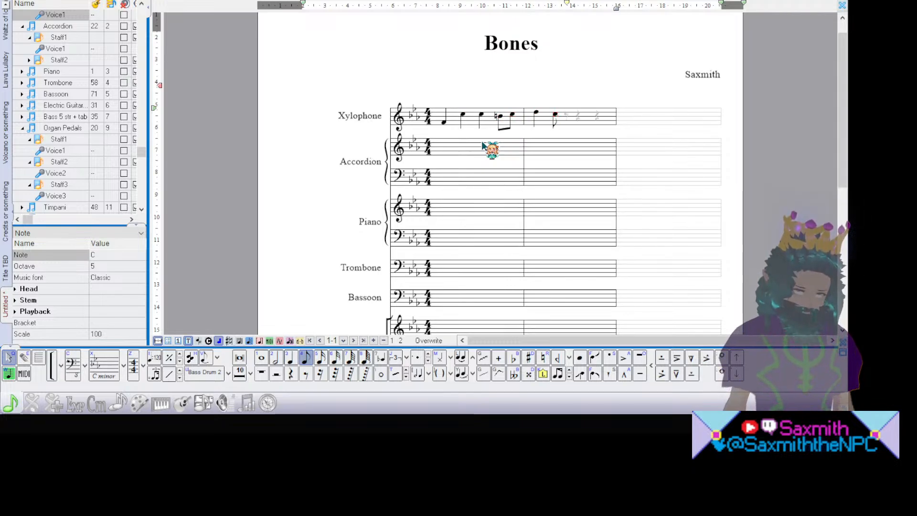
key(b)
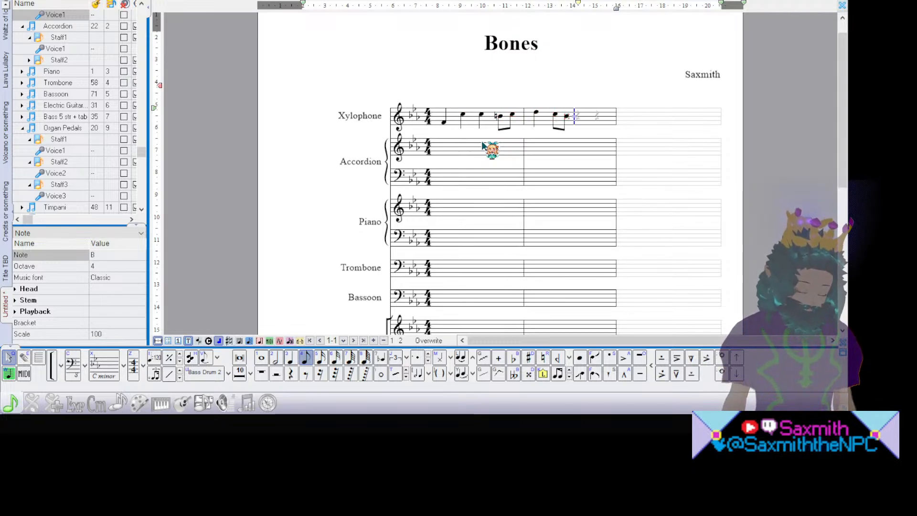
key(shift+3)
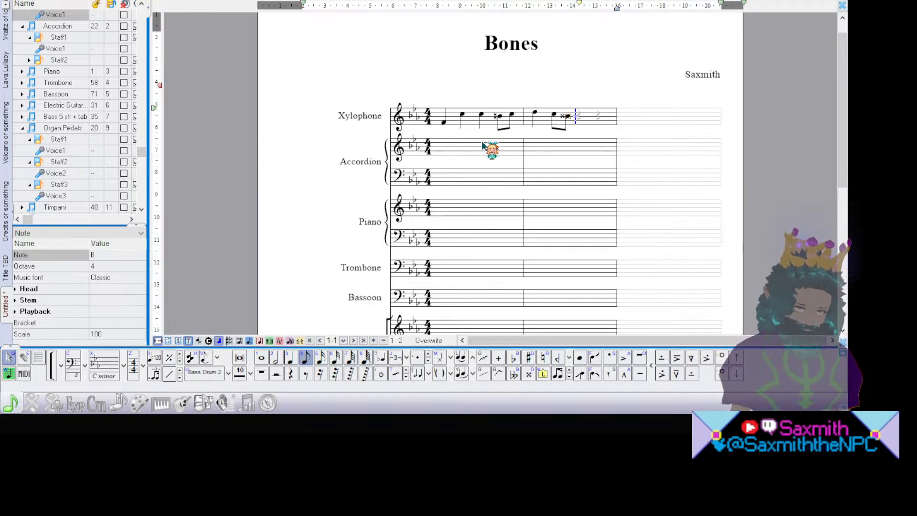
key(r)
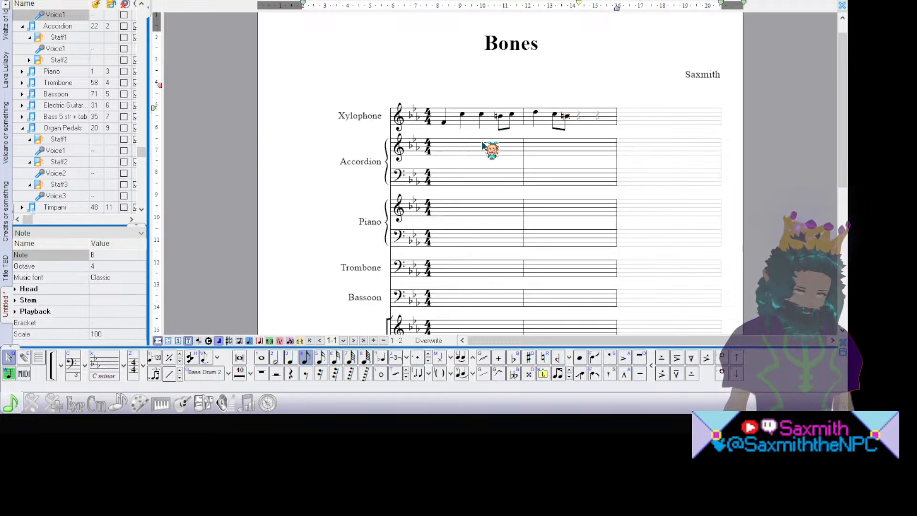
key(c)
key(3)
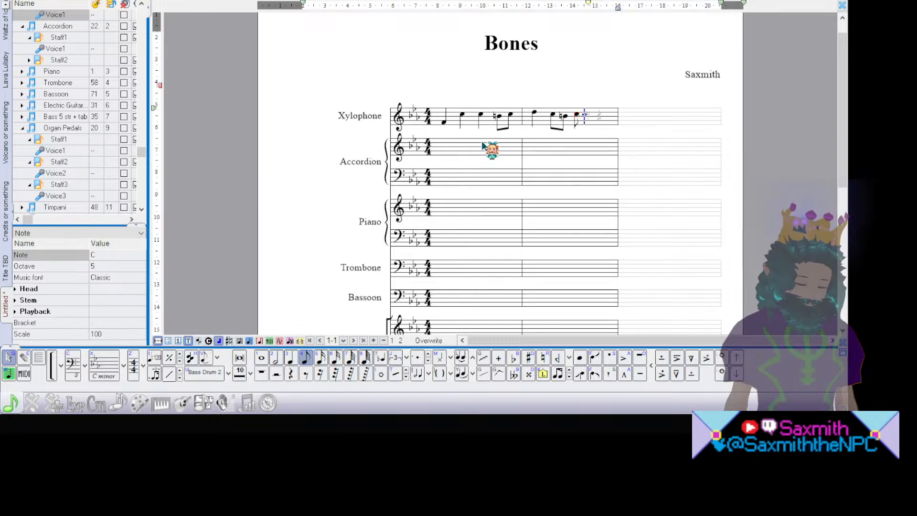
key(f)
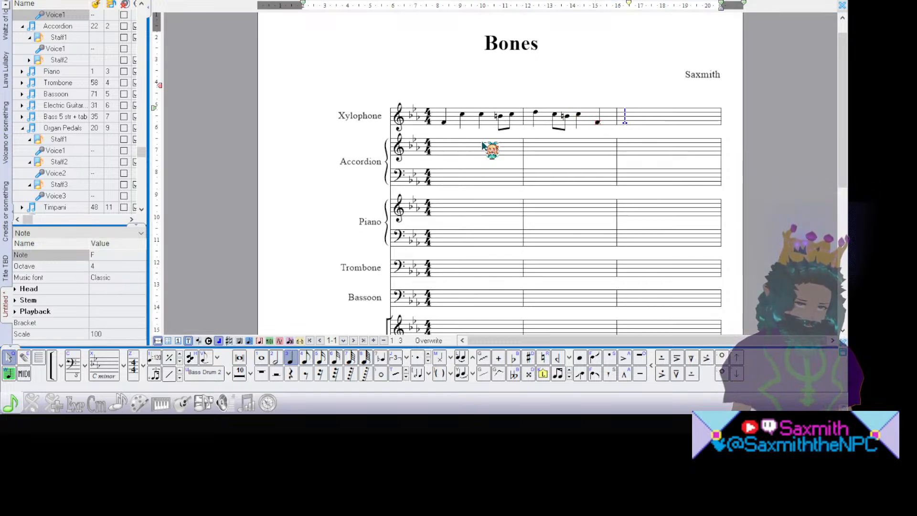
Step: Play back the Xylophone melody from the first measure
click(440, 119)
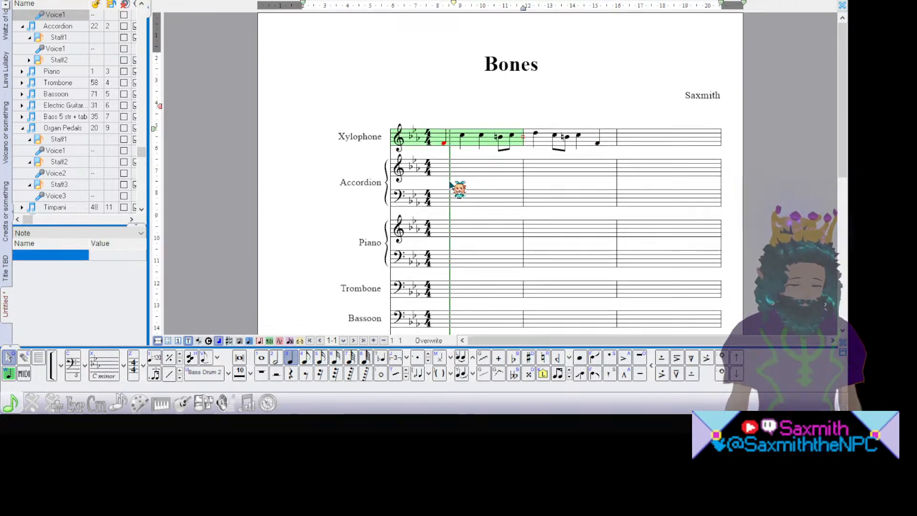
key(space)
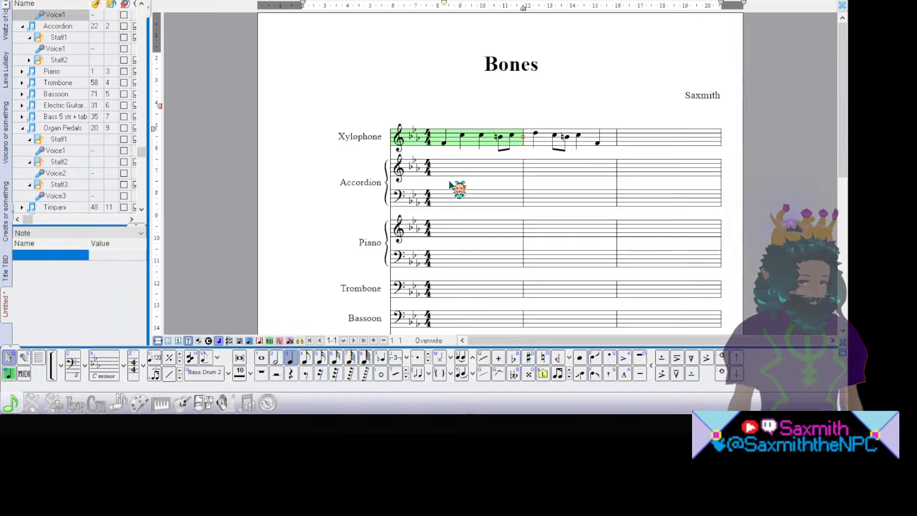
key(space)
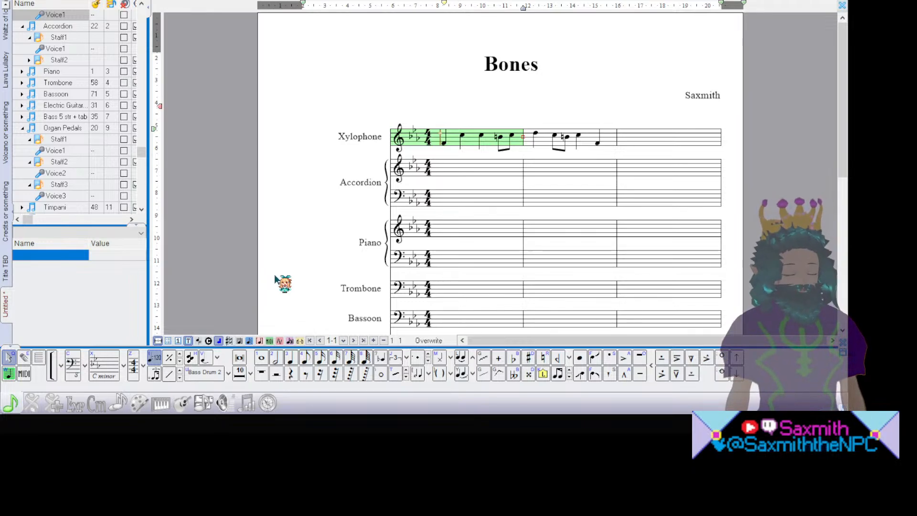
Step: Add a tempo marking of quarter note = 140 at the first measure and play the melody at that speed
click(266, 322)
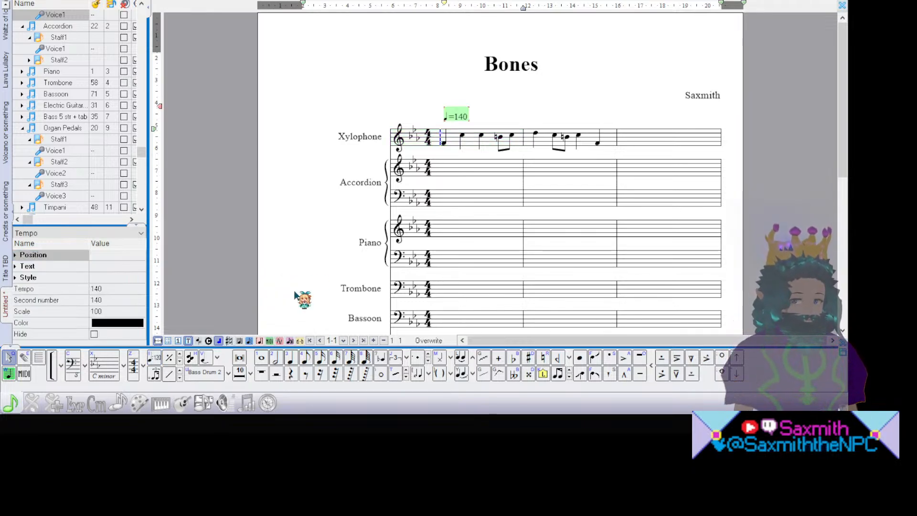
click(429, 147)
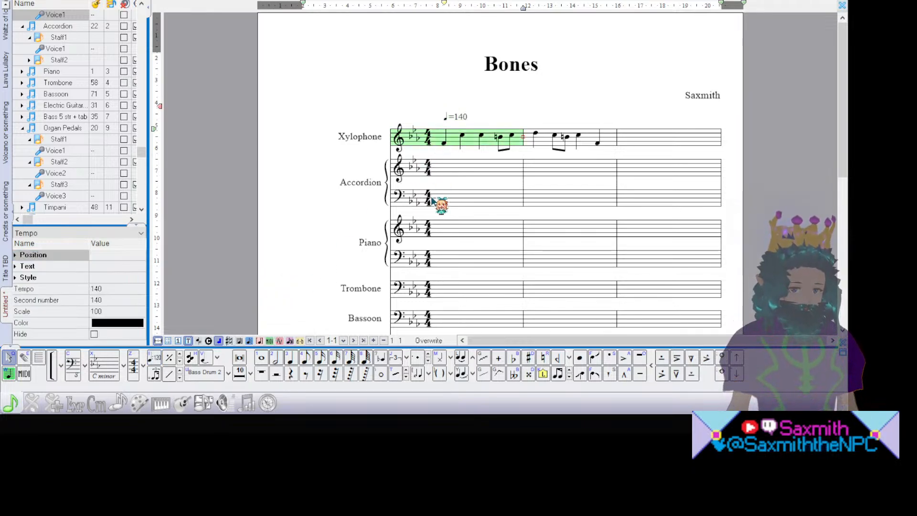
key(space)
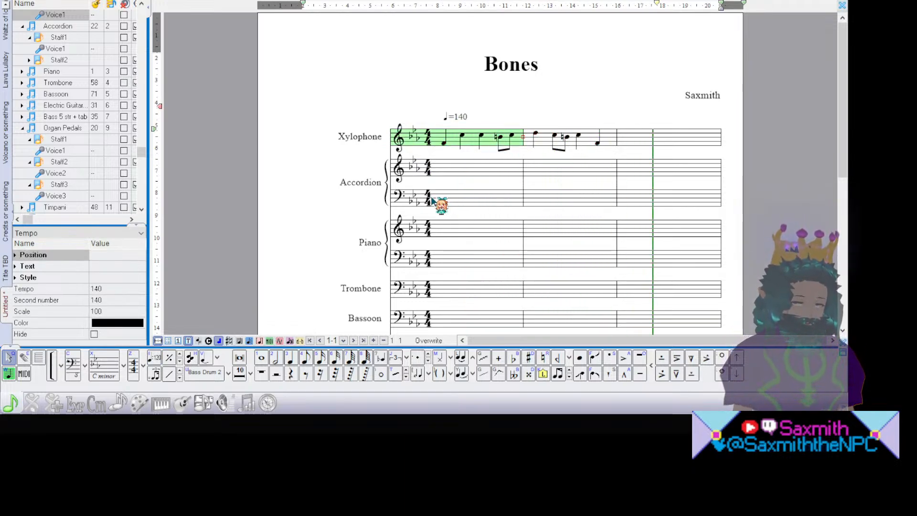
key(space)
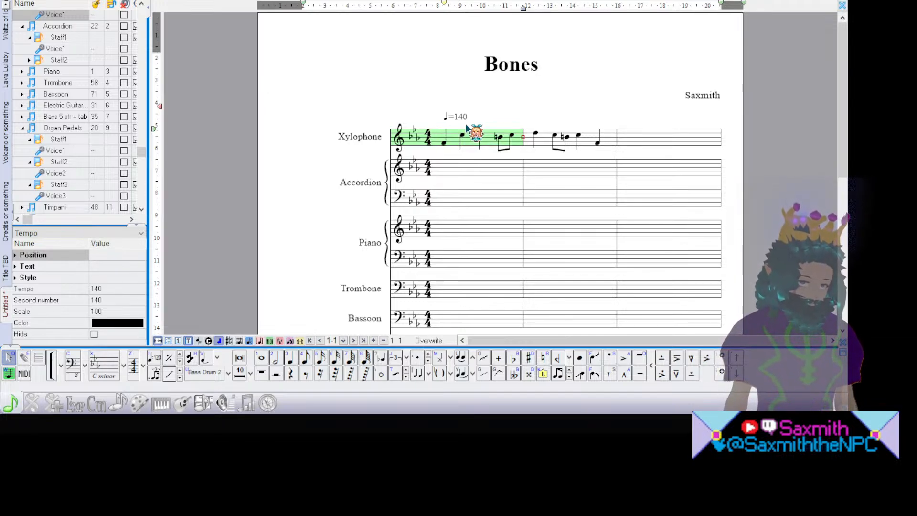
Step: Enter whole rests in the Xylophone's third and fourth measures
click(683, 143)
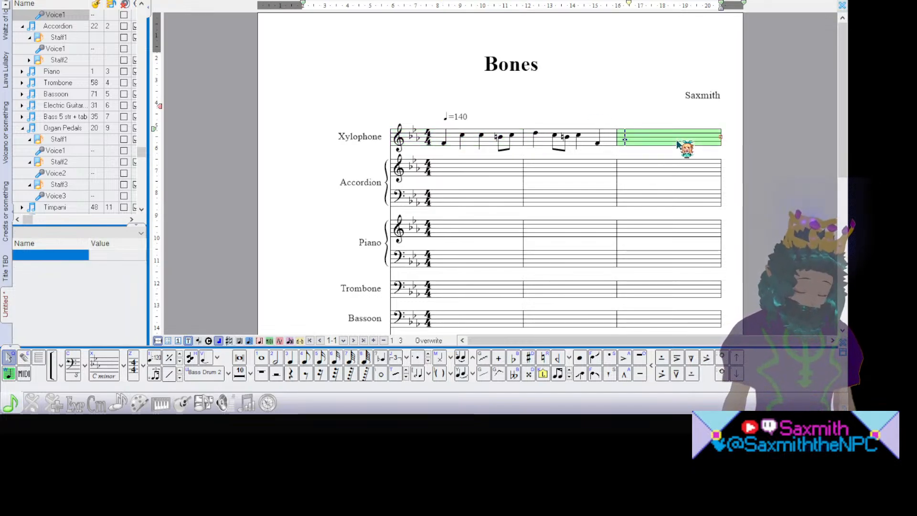
click(677, 144)
click(677, 144)
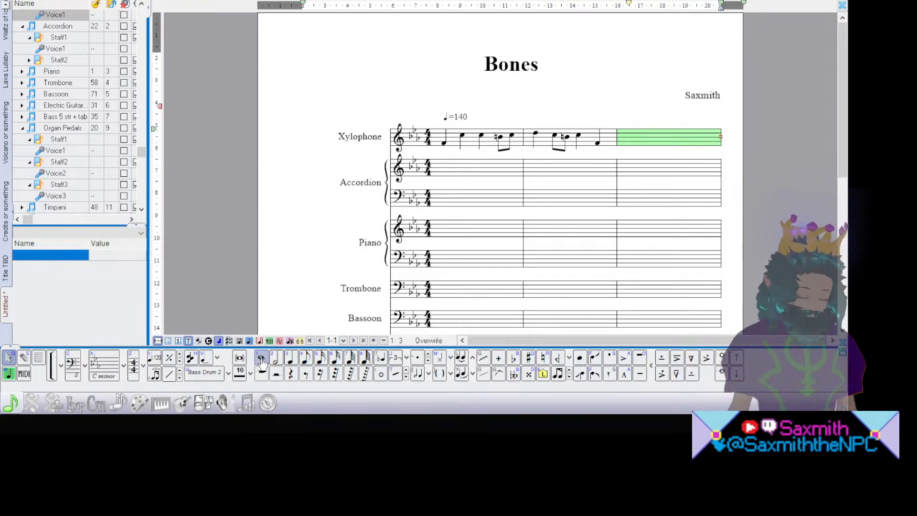
click(262, 374)
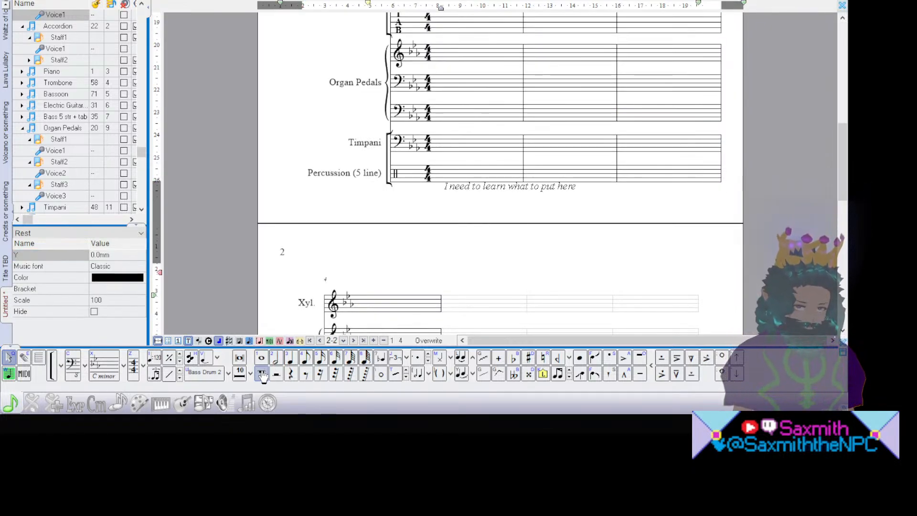
click(262, 374)
Step: Play back the Xylophone part from its first measure with the added rests
scroll(695, 172, up, 8)
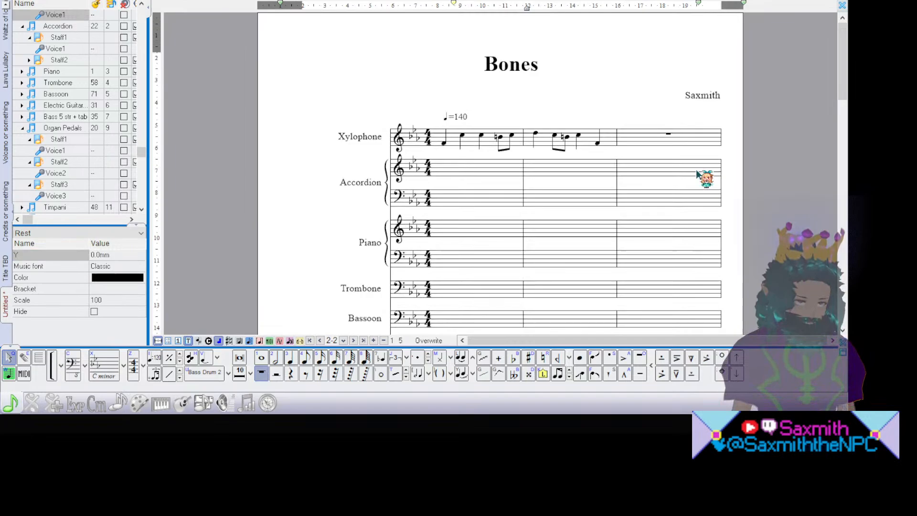
click(435, 144)
click(435, 143)
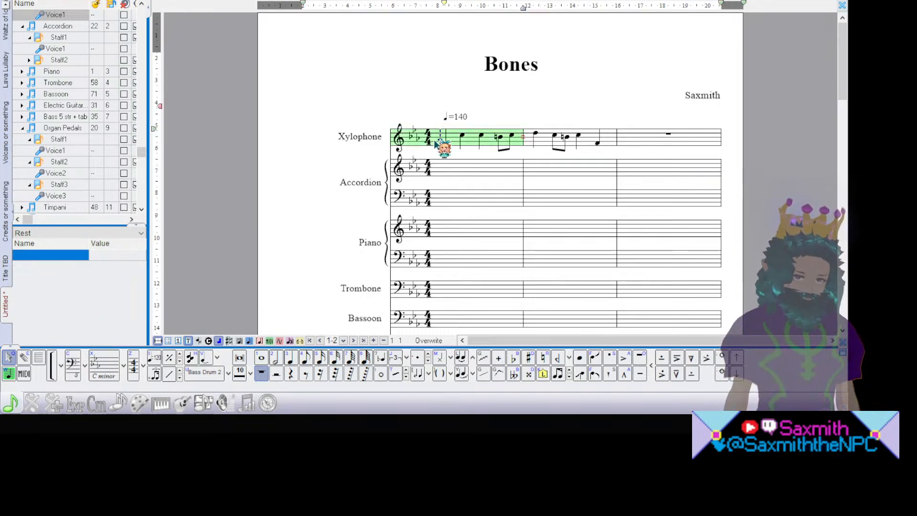
key(space)
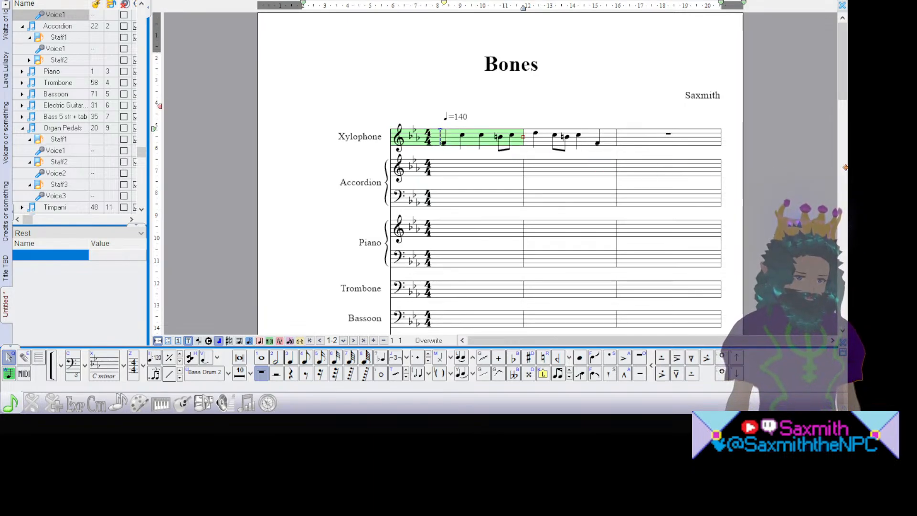
Step: Add a pp dynamic to the Bassoon part at the start of measure 3
scroll(847, 173, down, 1)
scroll(847, 172, down, 3)
scroll(847, 172, up, 3)
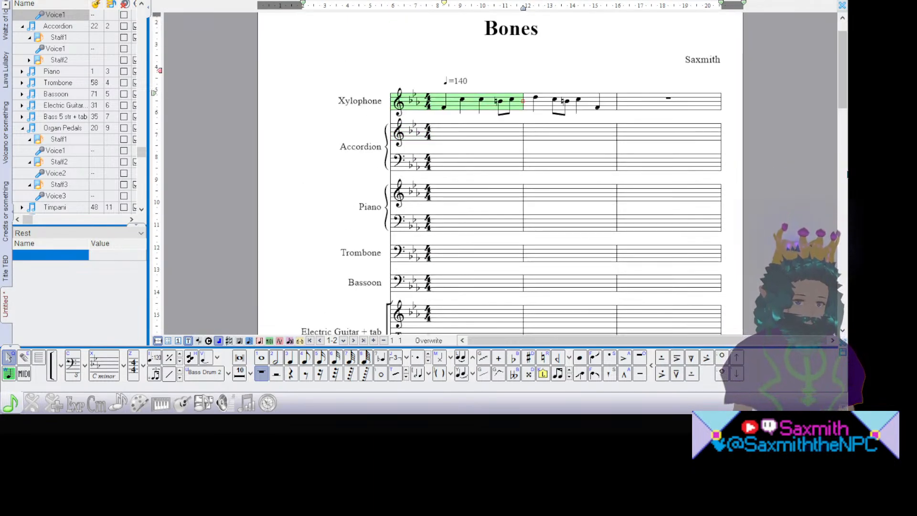
scroll(847, 173, down, 2)
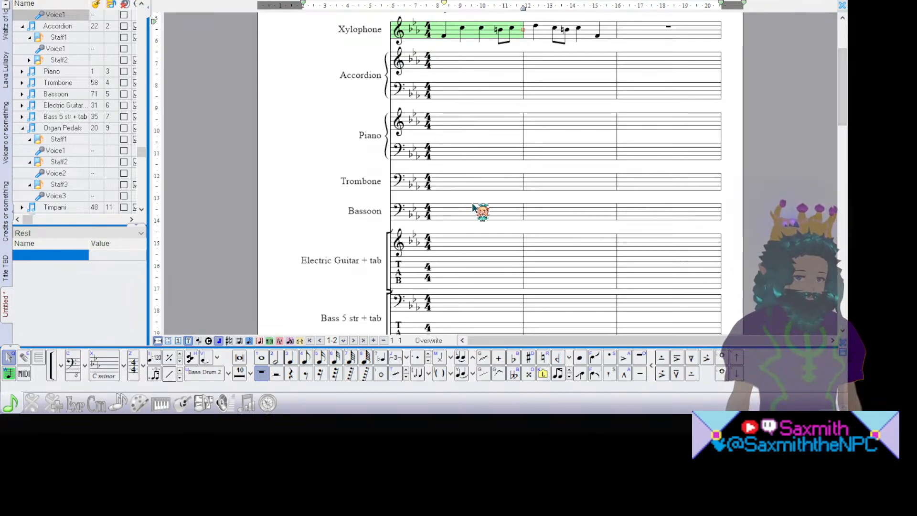
click(639, 221)
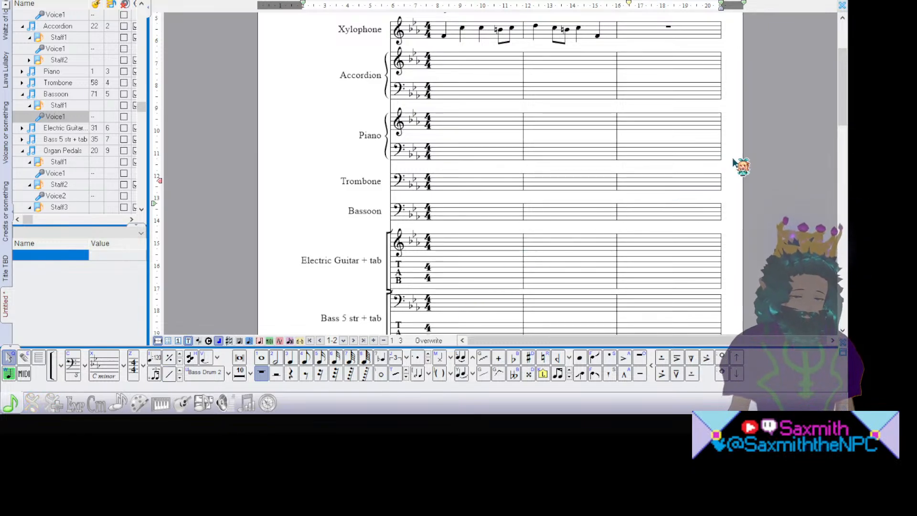
key(space)
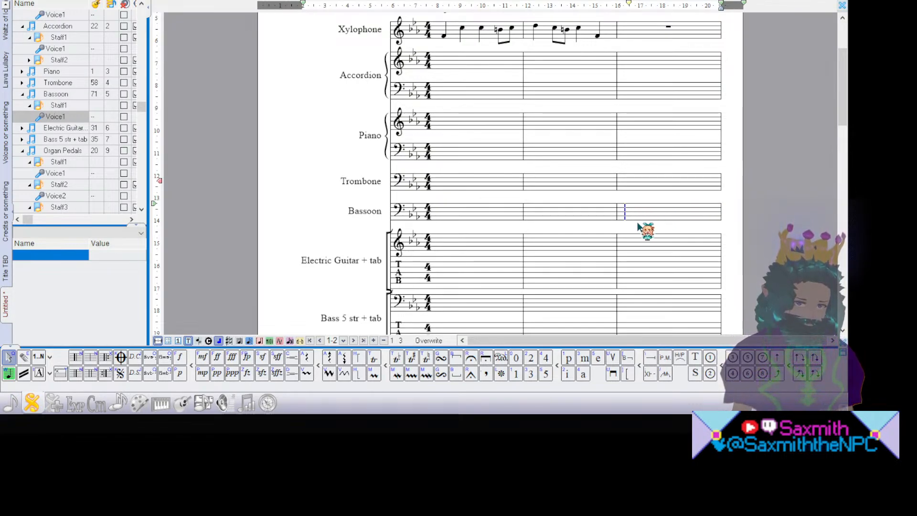
key(p)
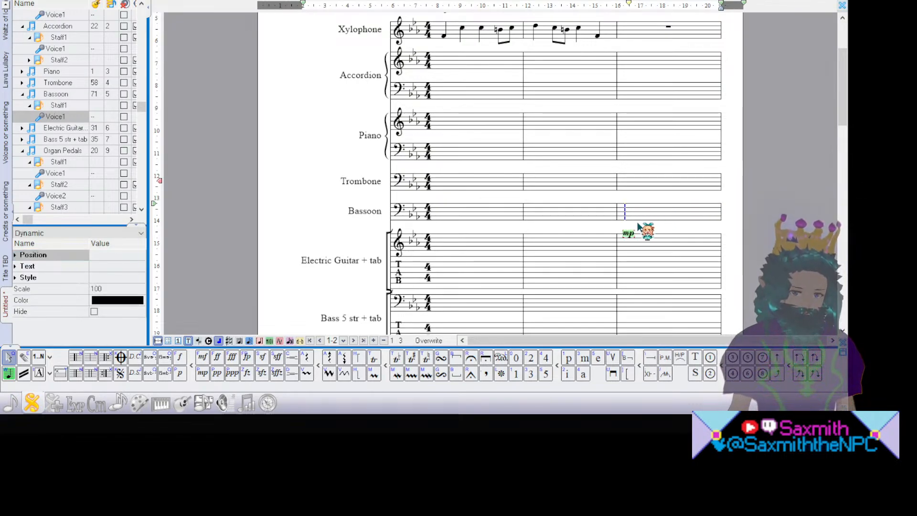
key(p)
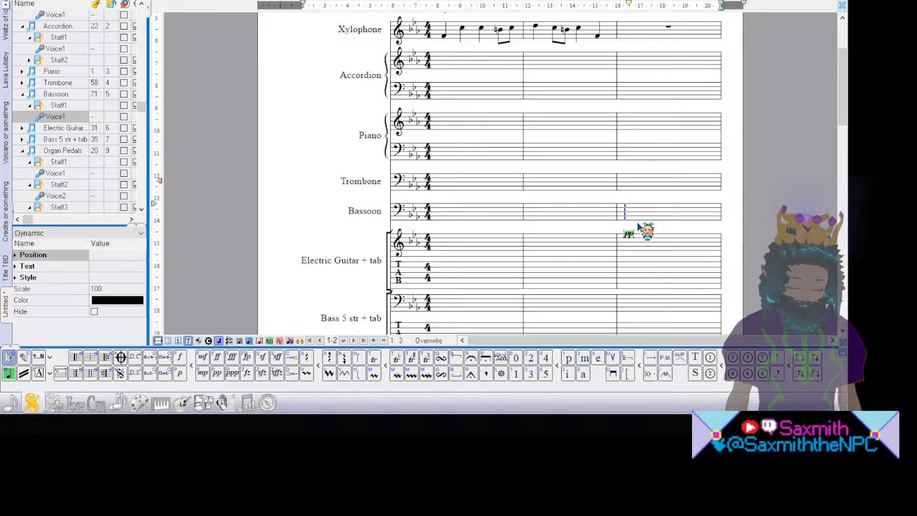
Step: Check the Xylophone's last note in measure 2 and select the Bassoon's third measure for note entry
key(F1)
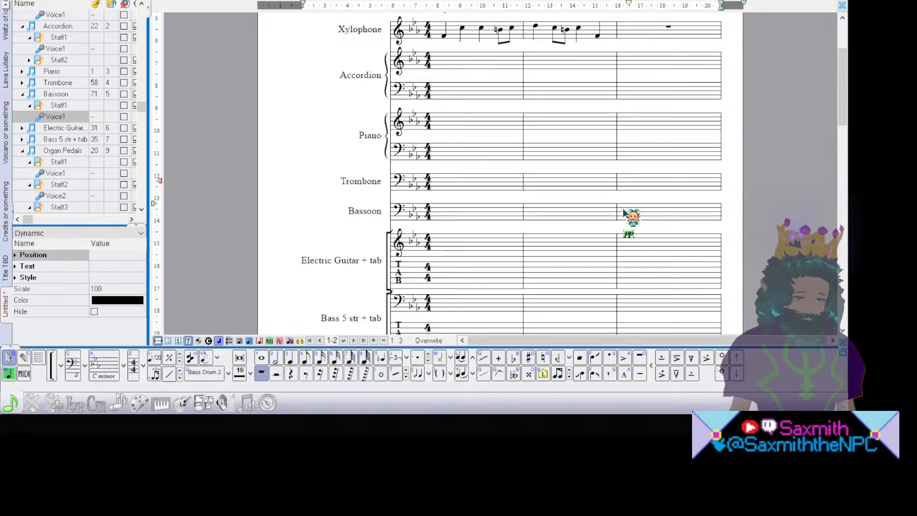
click(624, 210)
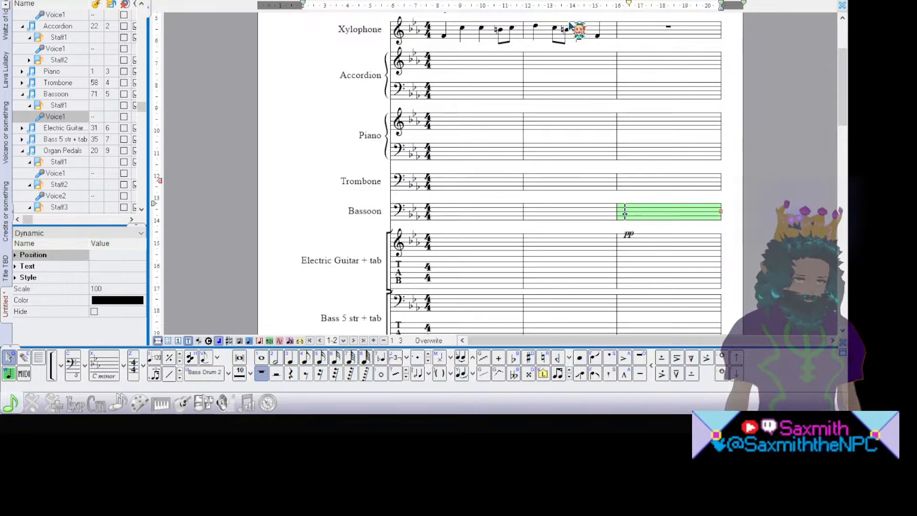
click(595, 36)
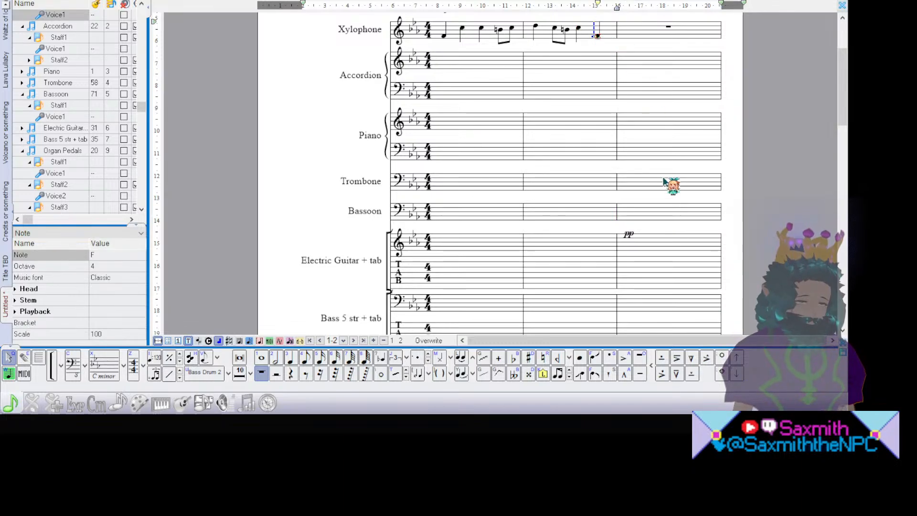
click(629, 214)
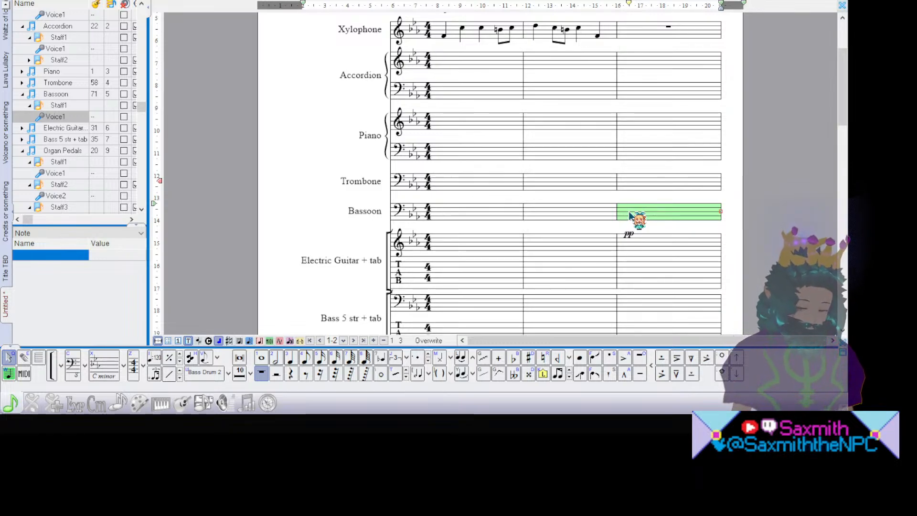
key(a)
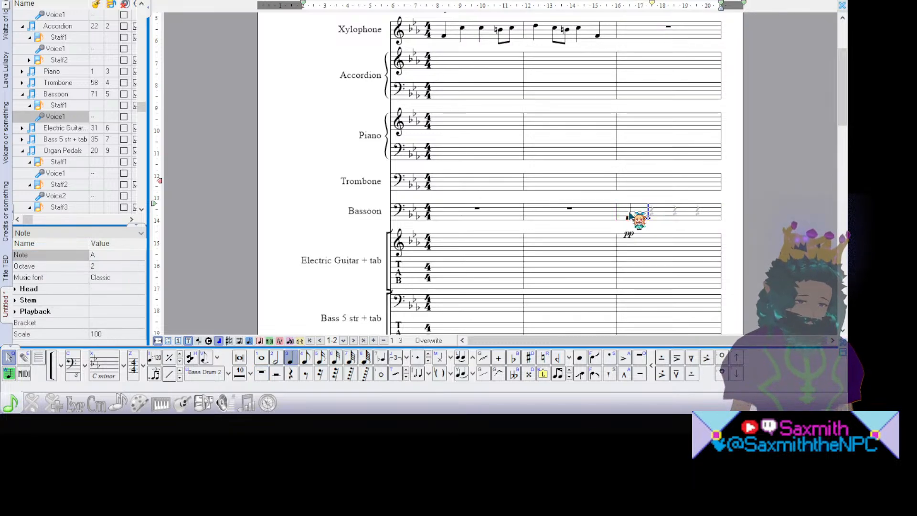
key(f)
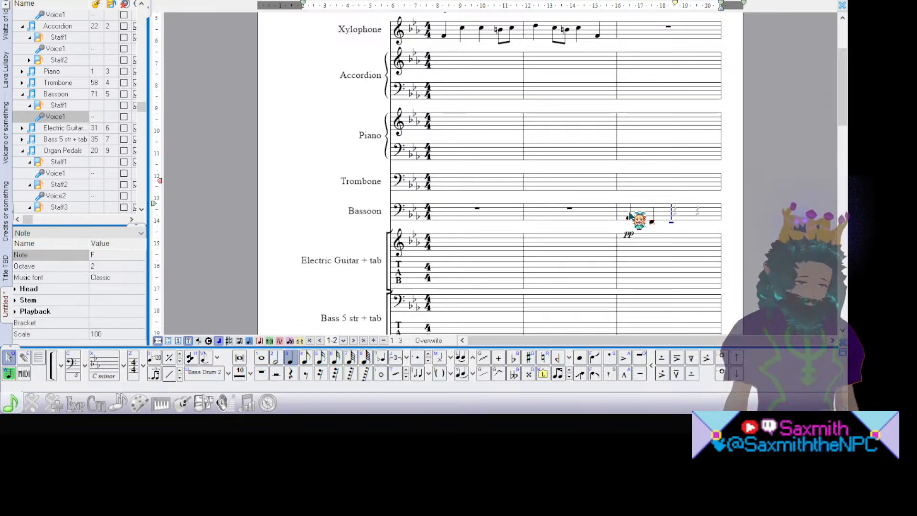
key(BackSpace)
key(BackSpace)
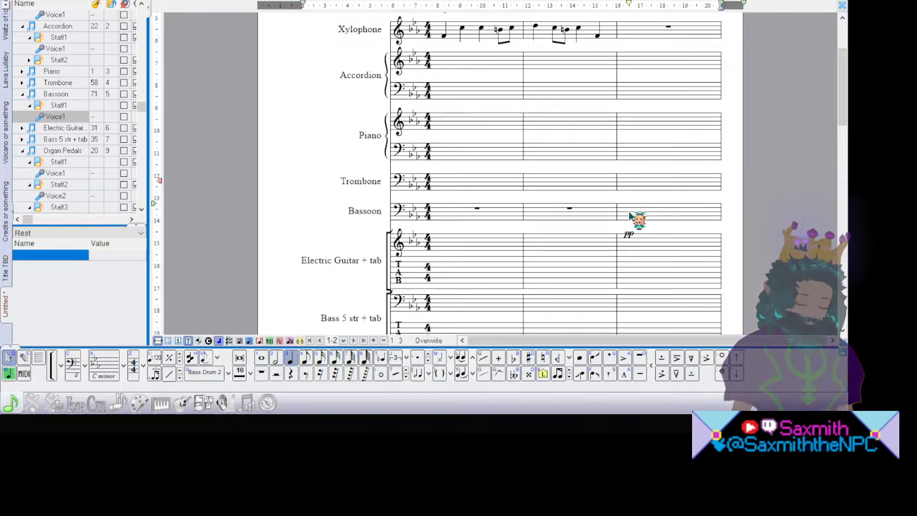
Step: Enter half notes A2 and F2 in the Bassoon's third measure and check both pitches
key(2)
key(a)
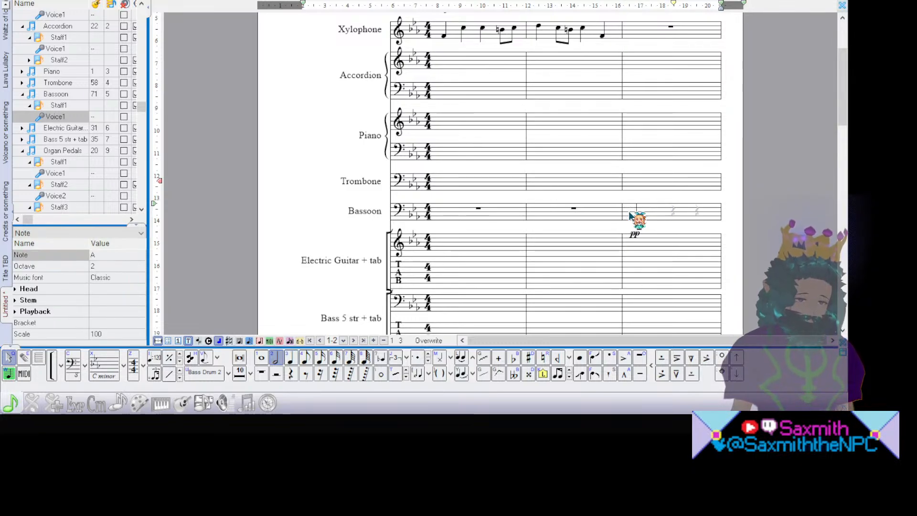
key(f)
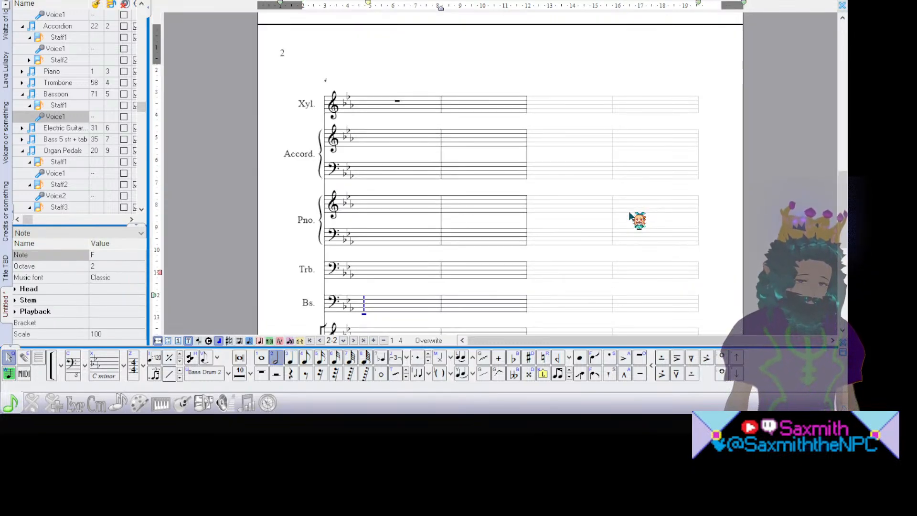
key(Left)
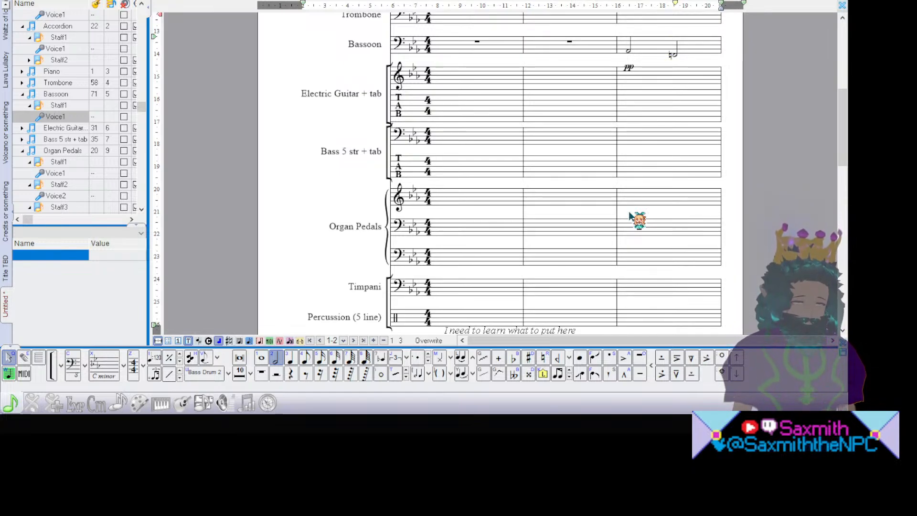
click(629, 51)
click(676, 56)
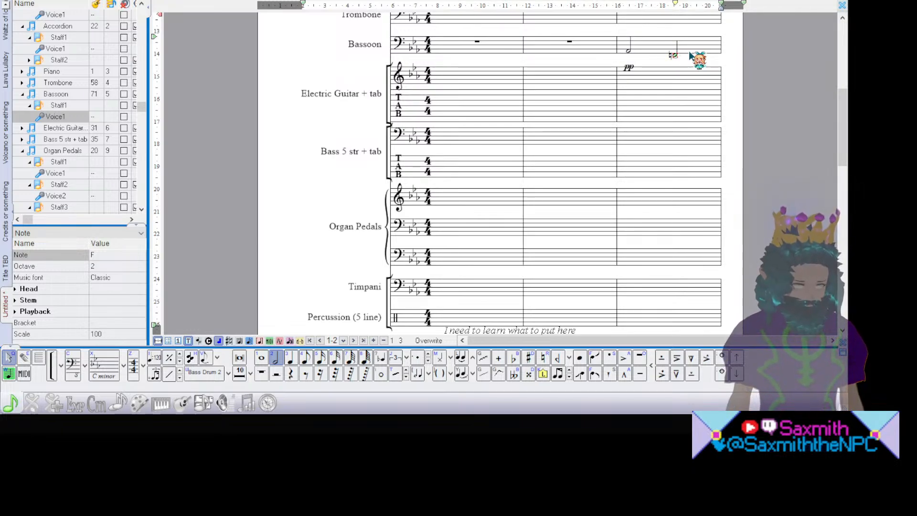
Step: Check the pitches of the Xylophone melody note by note through the first measure
scroll(845, 115, up, 5)
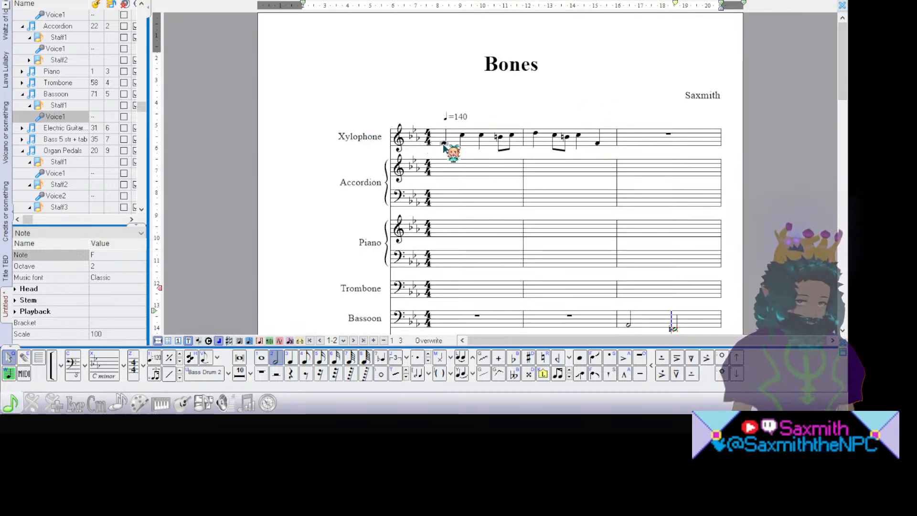
click(461, 136)
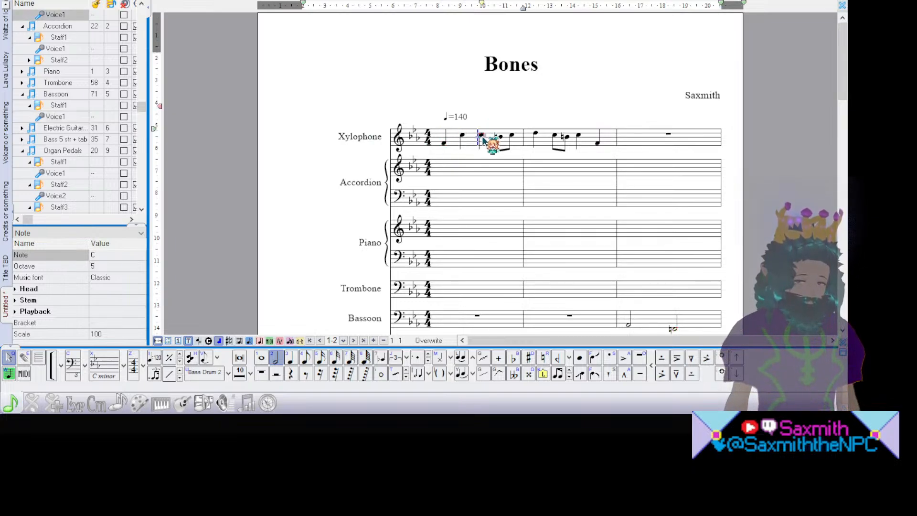
click(482, 139)
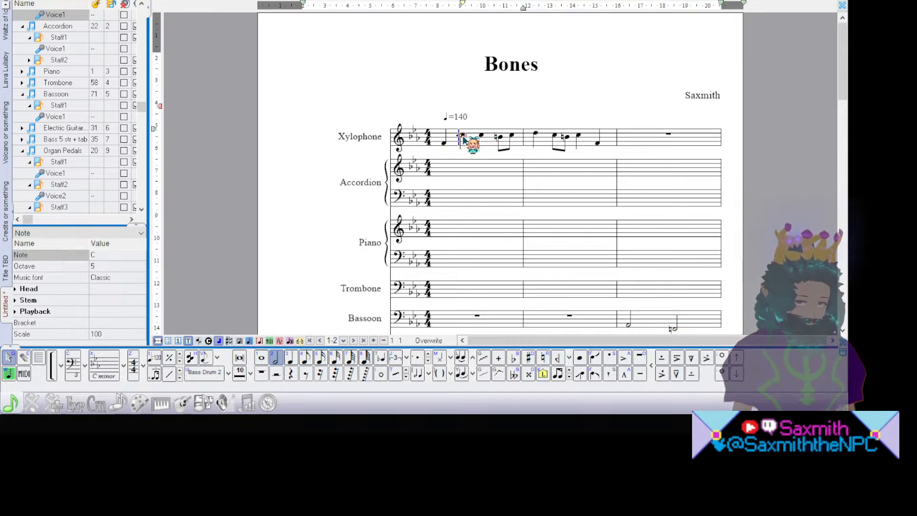
click(508, 139)
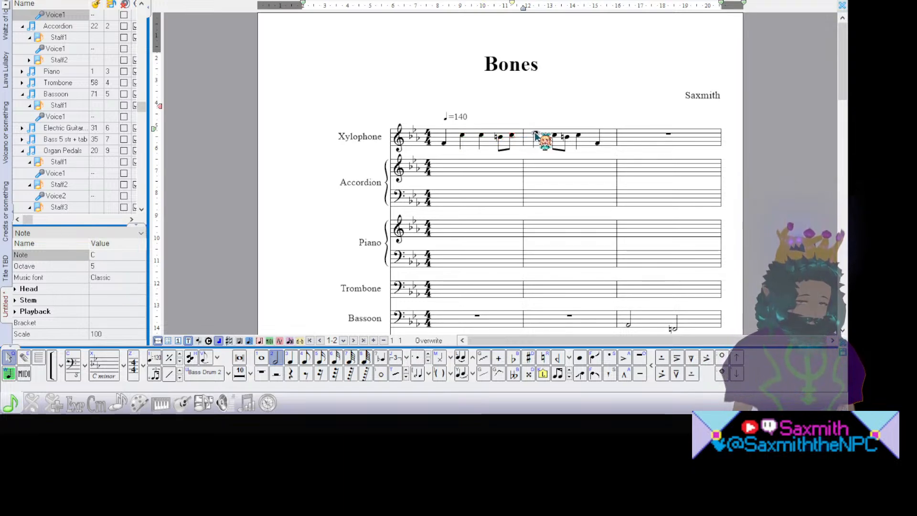
double_click(500, 141)
click(504, 140)
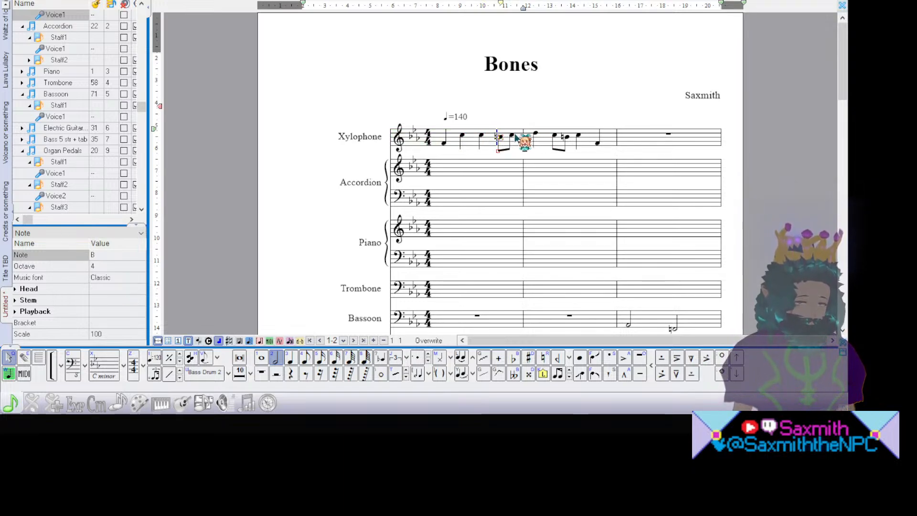
click(513, 137)
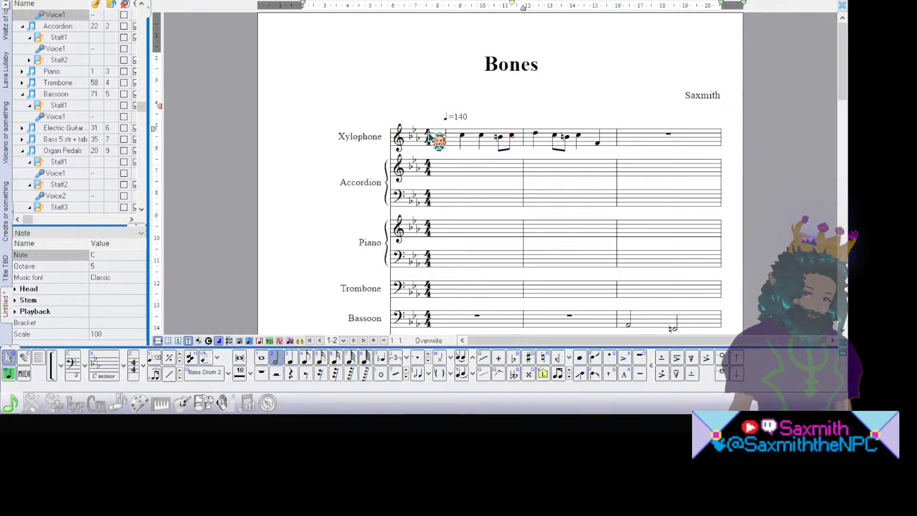
click(444, 144)
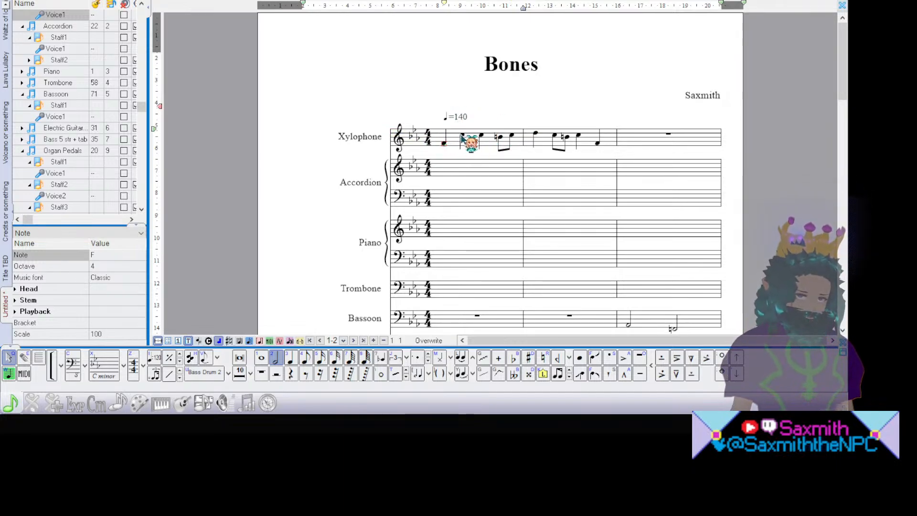
click(462, 136)
click(481, 135)
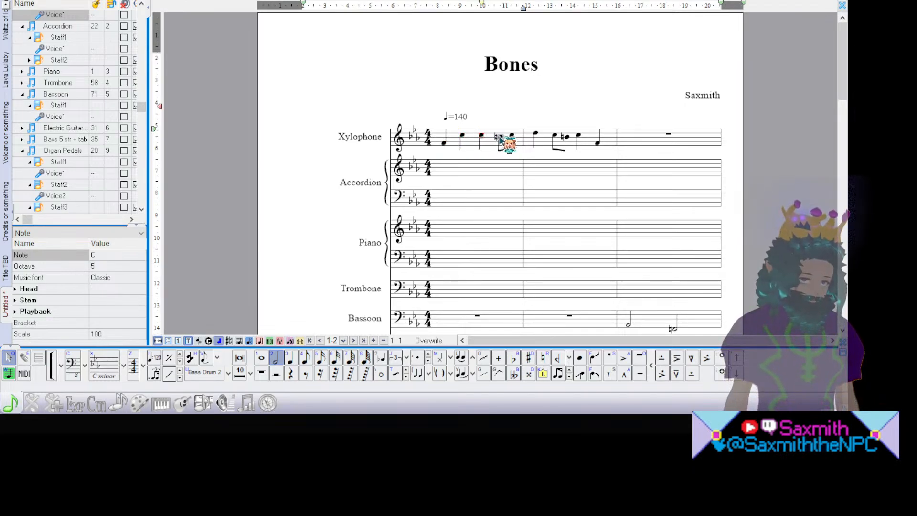
click(500, 137)
click(511, 136)
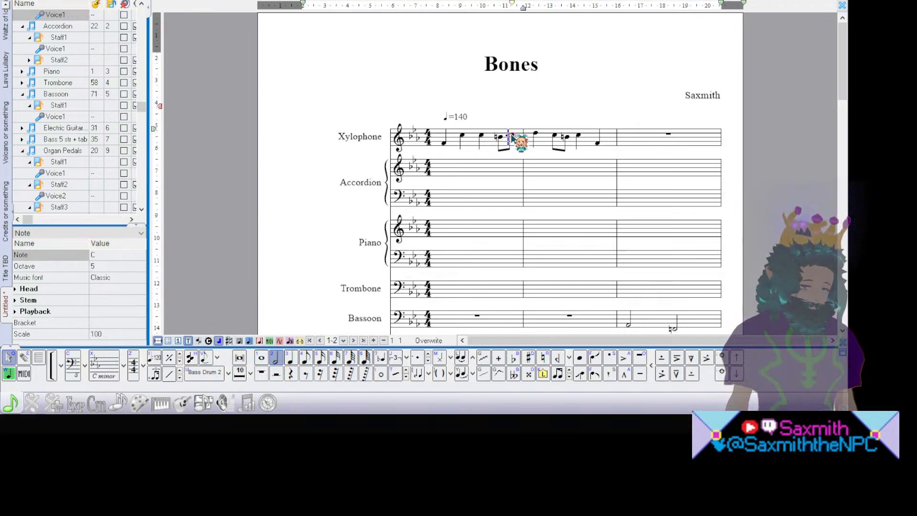
Step: Check the pitches of the Xylophone notes in the second measure, from its first note to its last
click(535, 133)
click(553, 136)
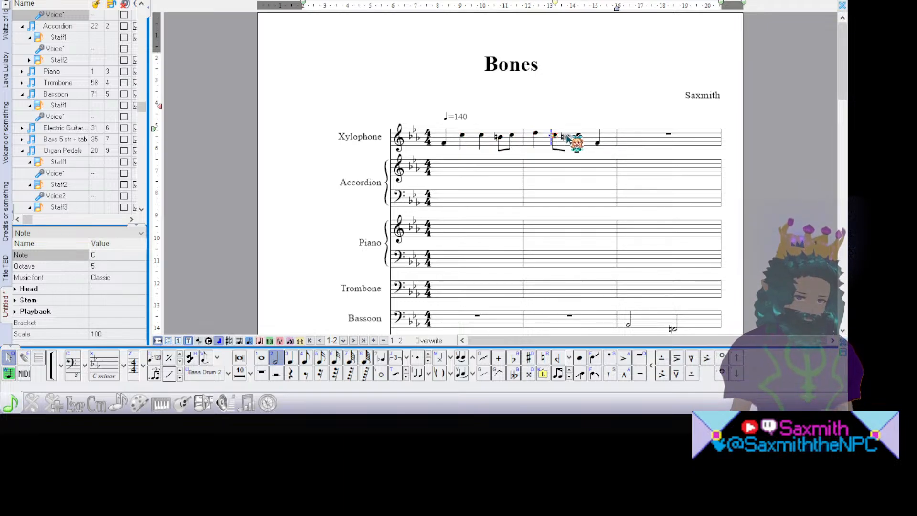
click(565, 137)
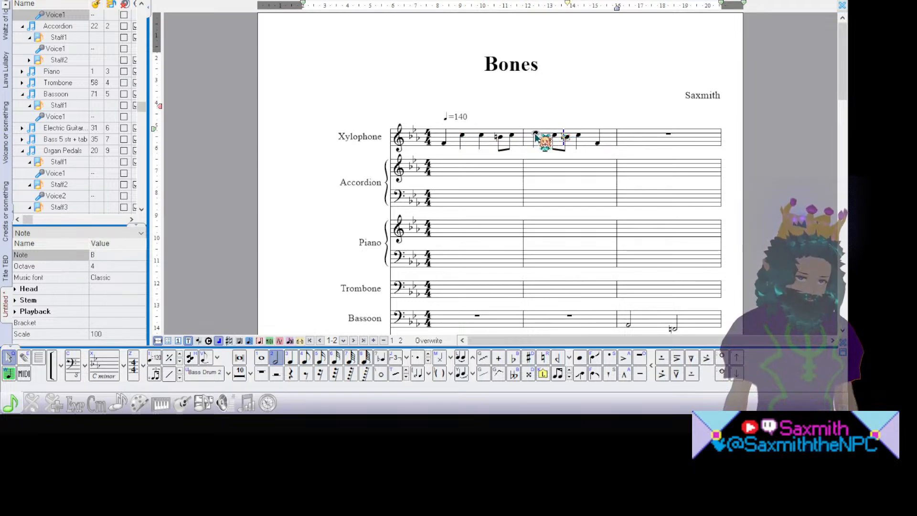
click(555, 136)
click(566, 137)
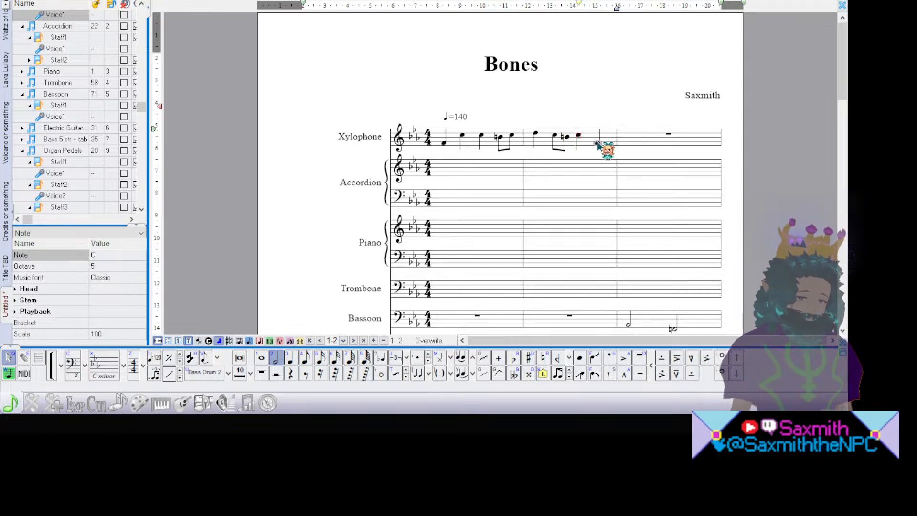
key(Right)
click(579, 136)
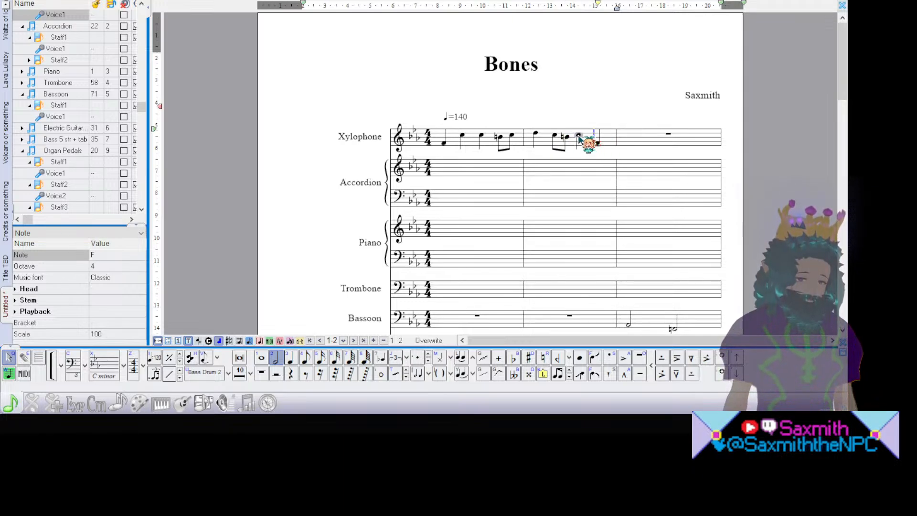
click(597, 144)
click(534, 134)
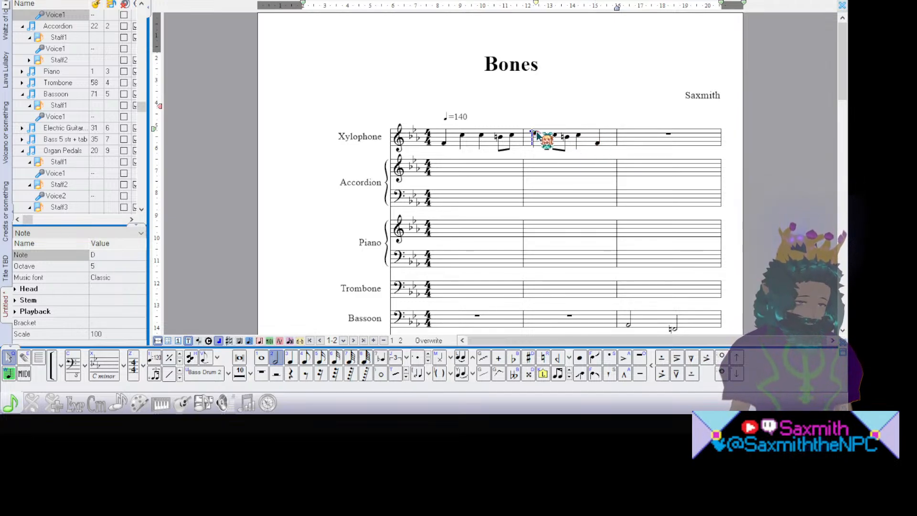
click(565, 137)
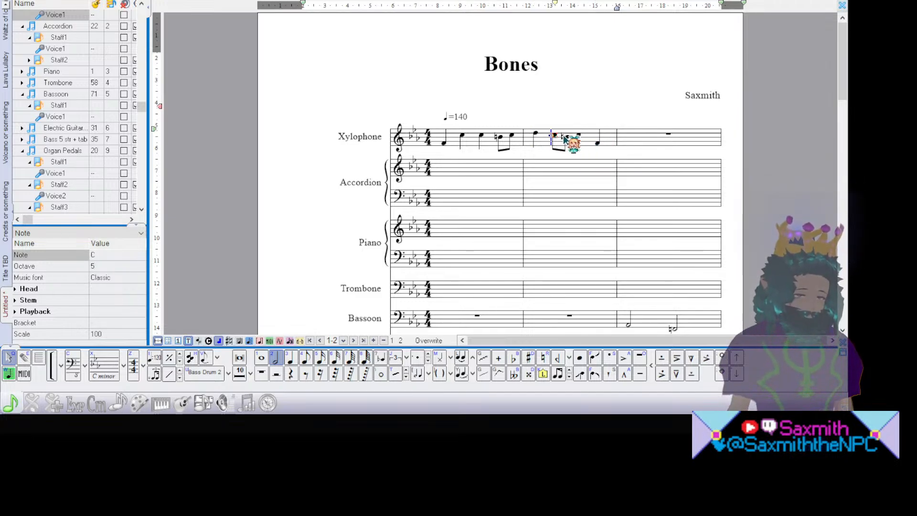
click(597, 143)
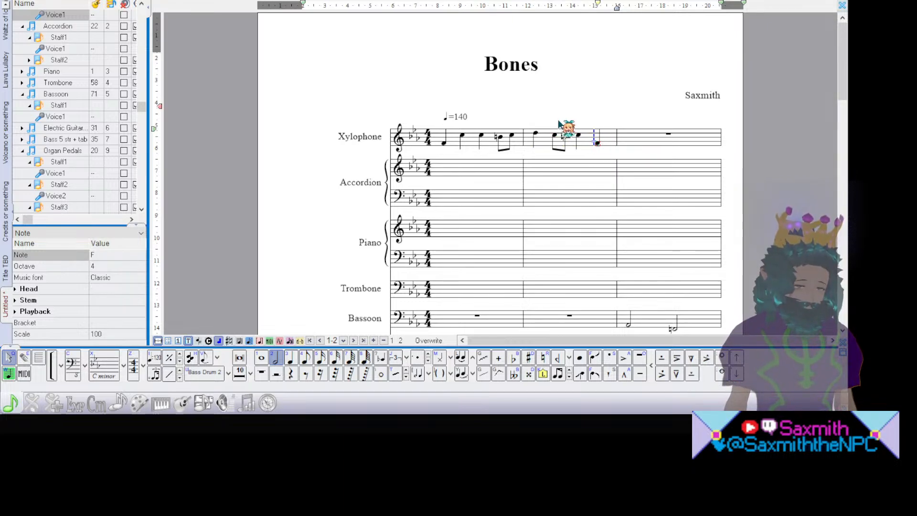
Step: Recheck the Xylophone melody's pitches across measures 1 and 2, ending on the last quarter note
click(461, 135)
click(481, 136)
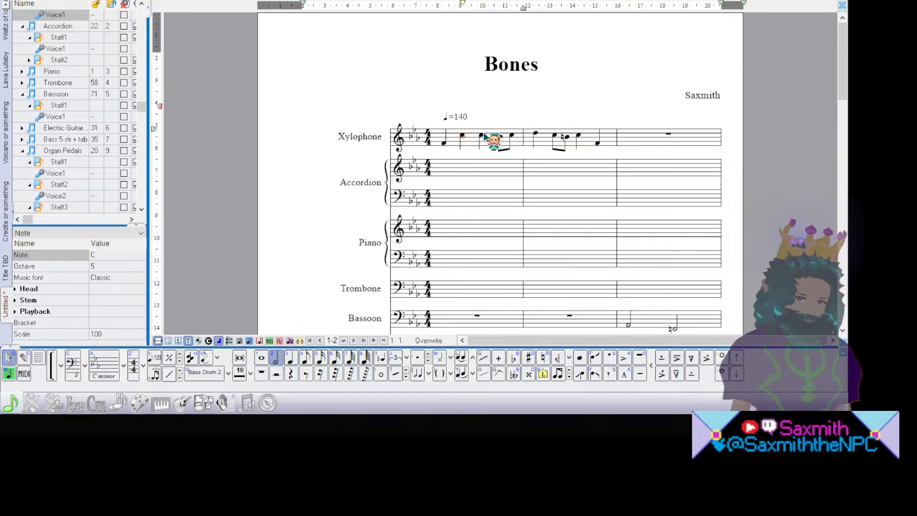
click(508, 137)
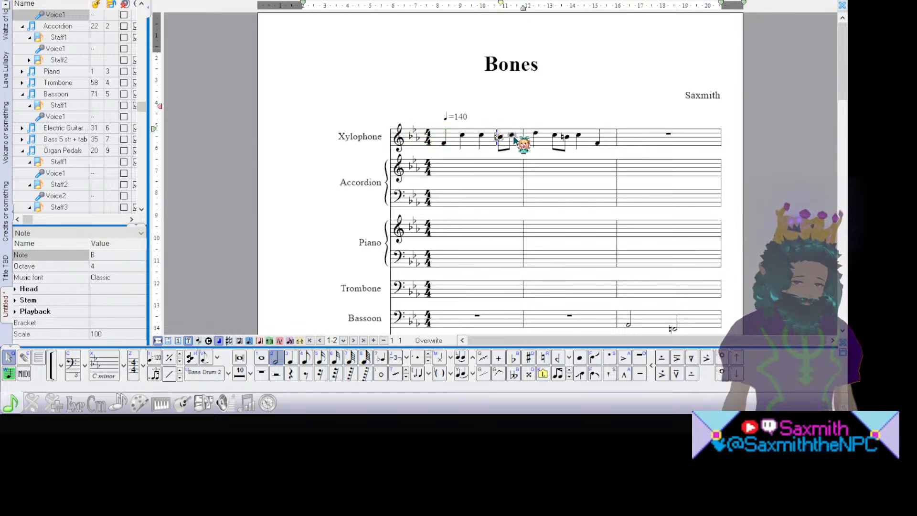
click(454, 144)
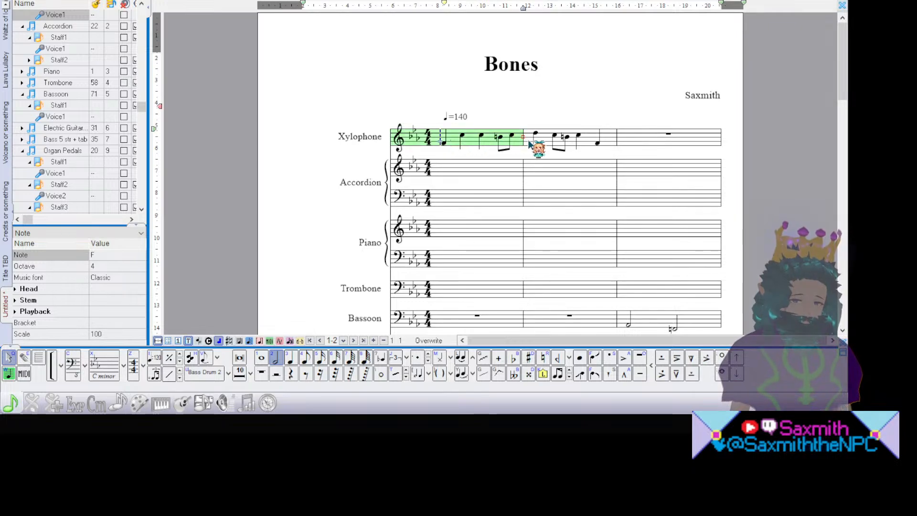
click(562, 138)
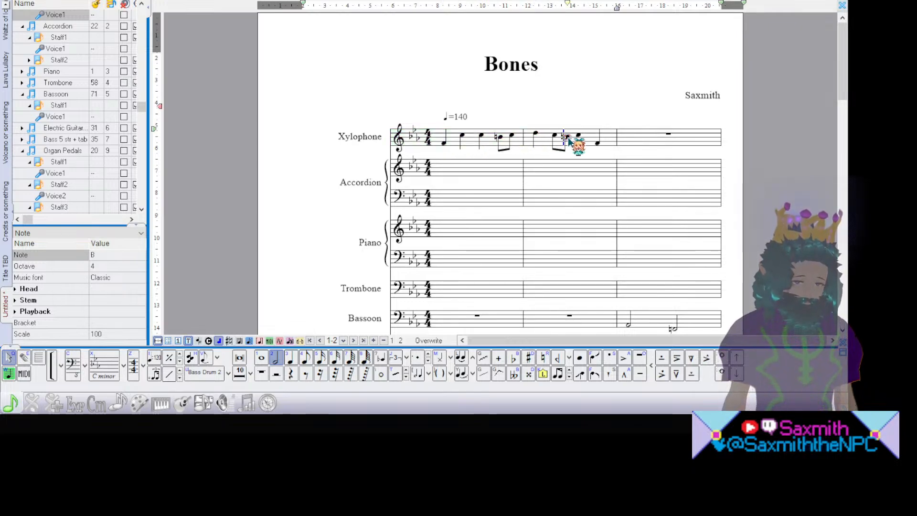
click(579, 135)
click(599, 145)
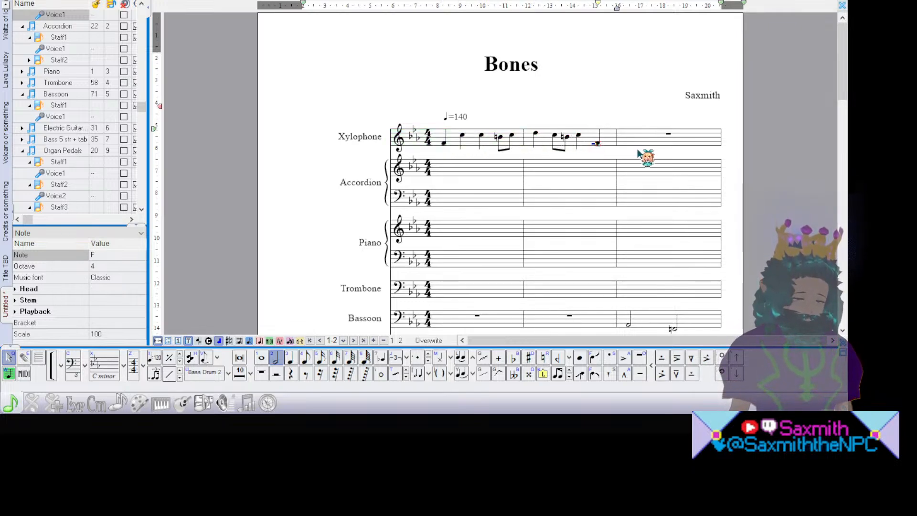
Step: Check the pitches of the Bassoon's two half notes in measure 3 against the Xylophone melody
click(638, 150)
click(842, 167)
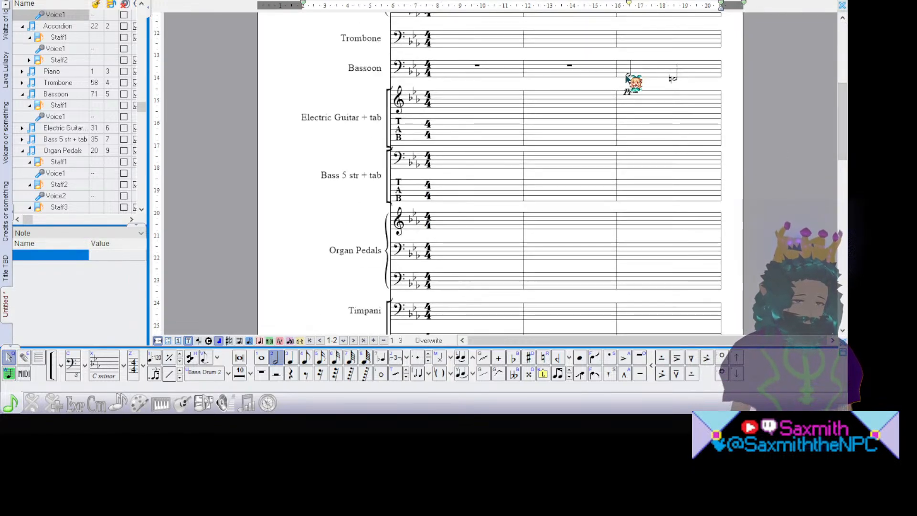
click(628, 75)
click(676, 80)
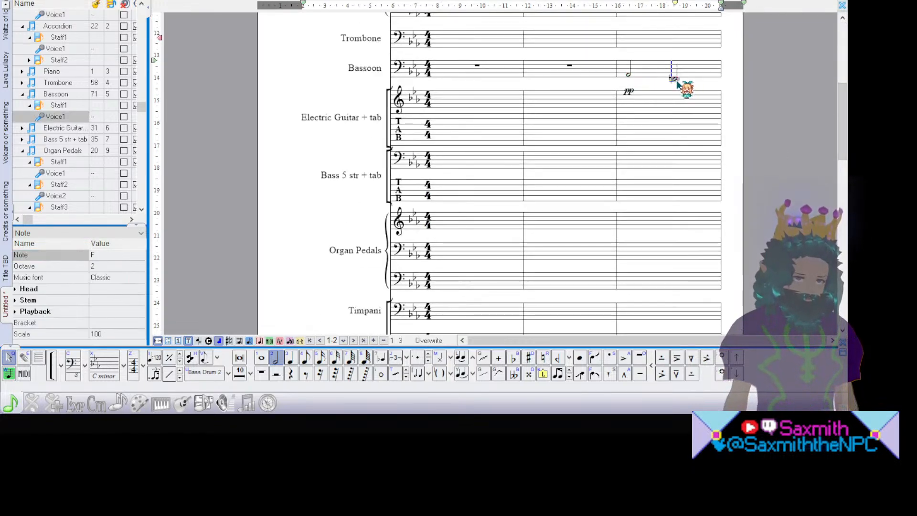
scroll(840, 115, up, 3)
scroll(842, 115, up, 2)
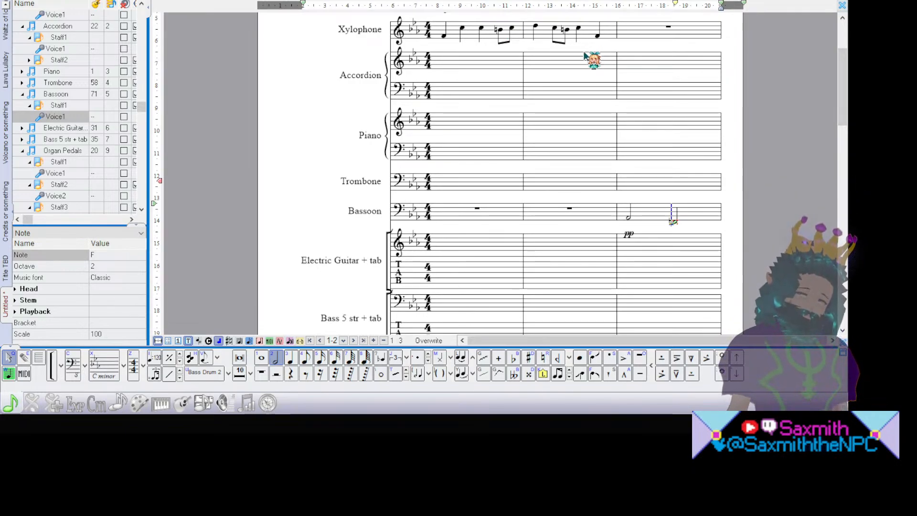
Step: Enter a whole note A in the Bassoon staff in measure 4, following its half notes
scroll(843, 108, down, 3)
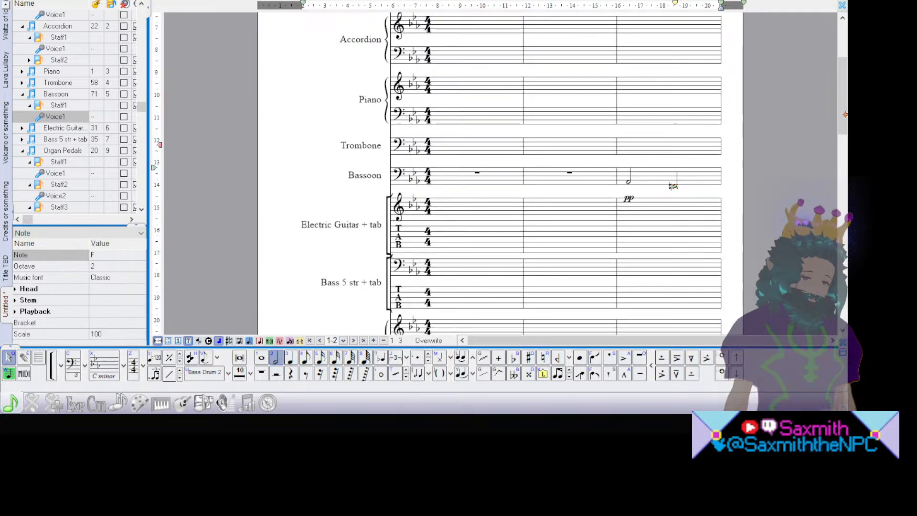
scroll(843, 107, down, 5)
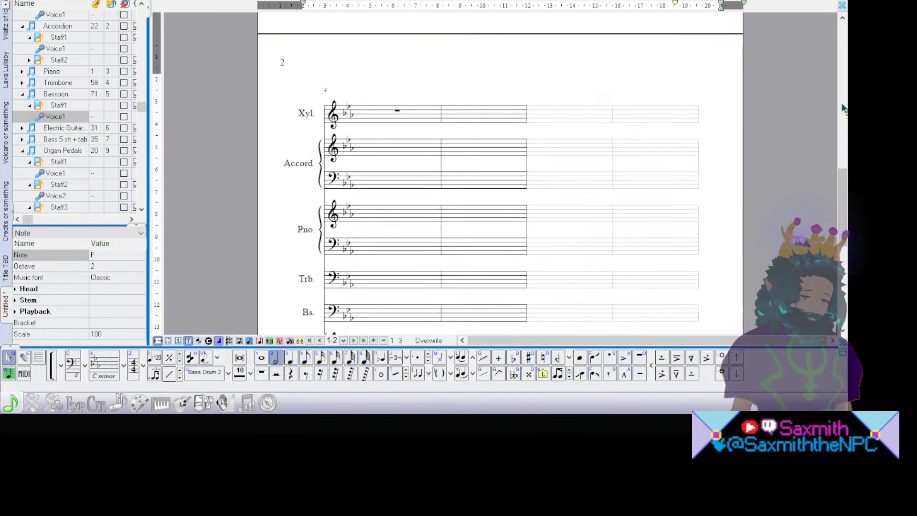
scroll(843, 107, up, 6)
click(708, 107)
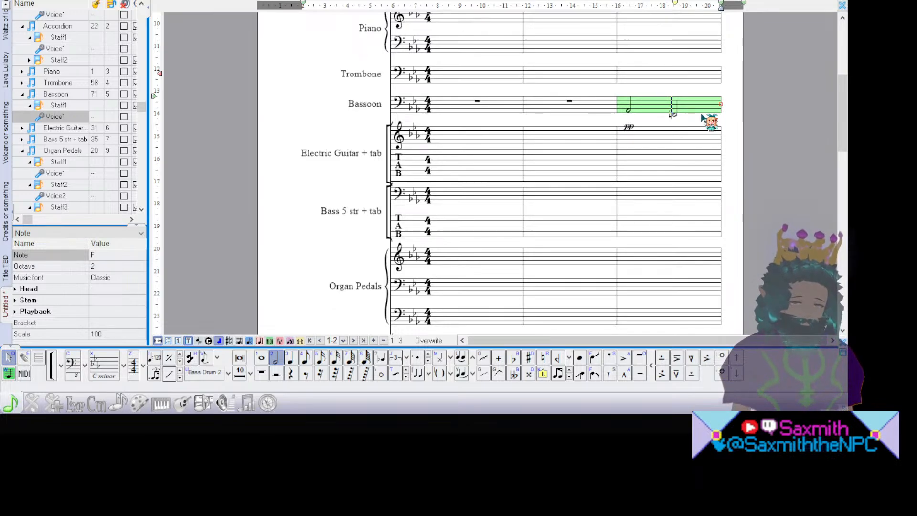
key(Right)
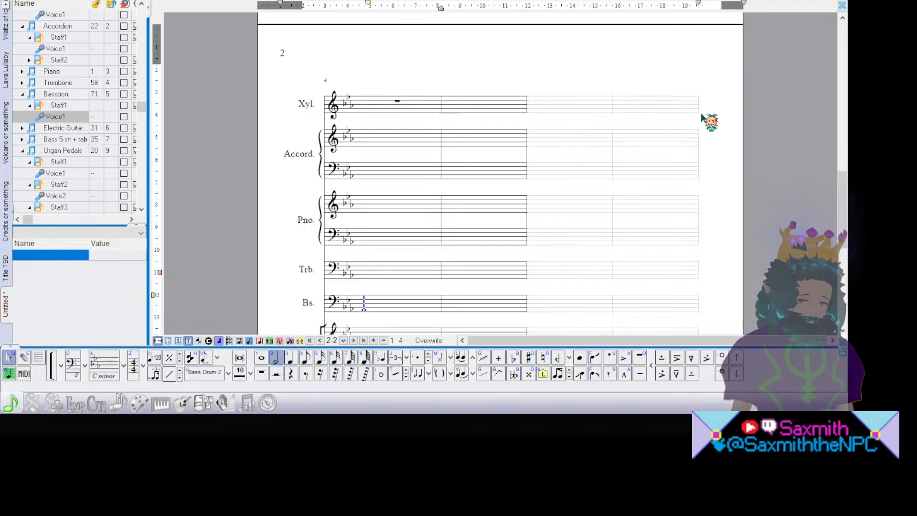
key(1)
key(a)
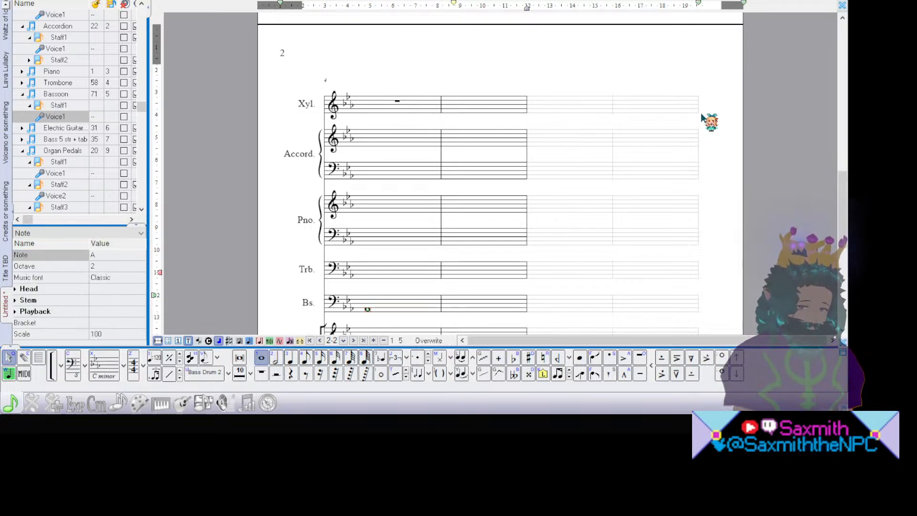
Step: Play the score back from measure 1 to hear the Bassoon line after the Xylophone melody
scroll(512, 170, up, 10)
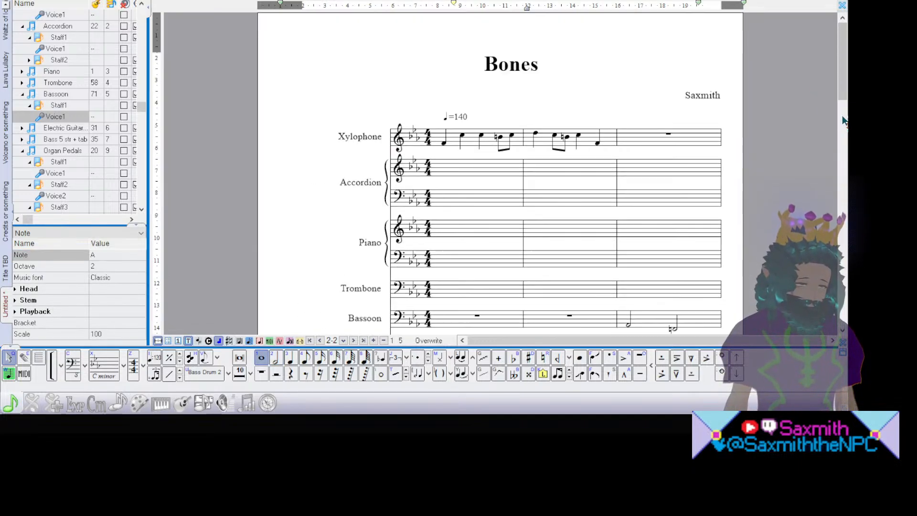
click(440, 171)
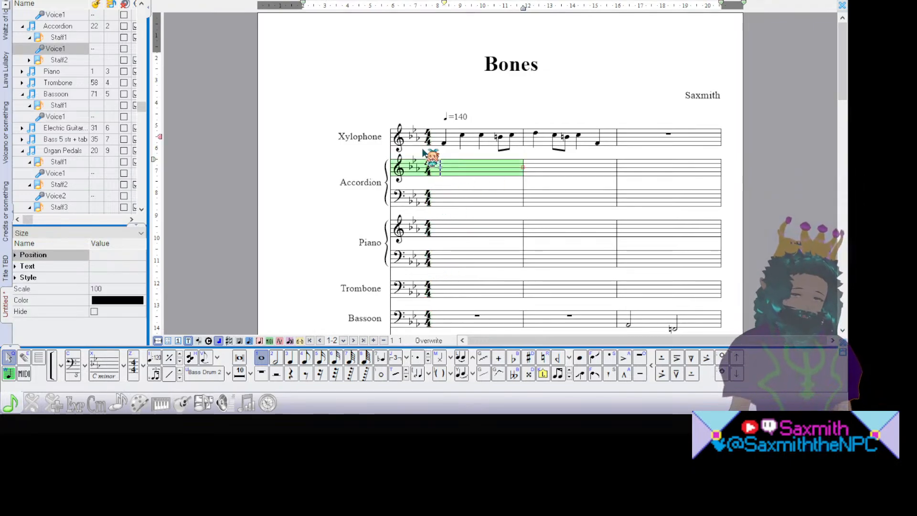
key(space)
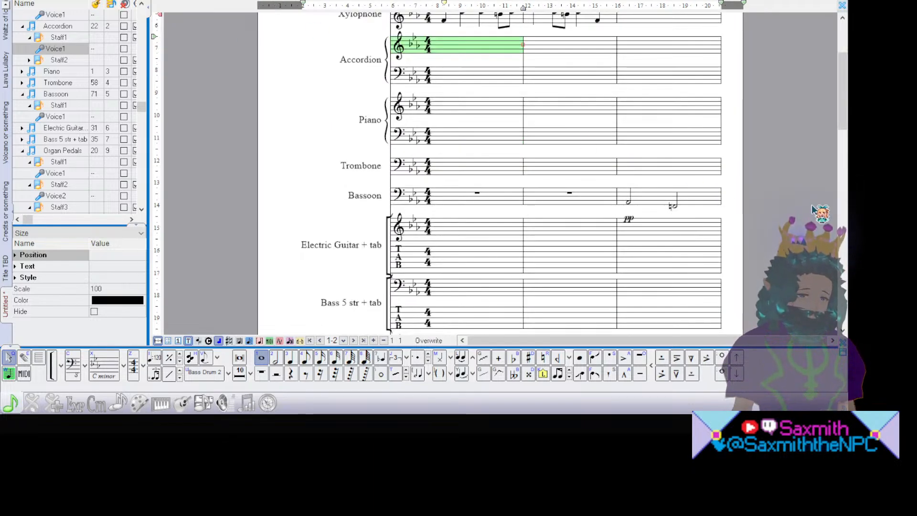
Step: Lower the Bassoon's whole note in measure 4 to G
scroll(843, 138, down, 1)
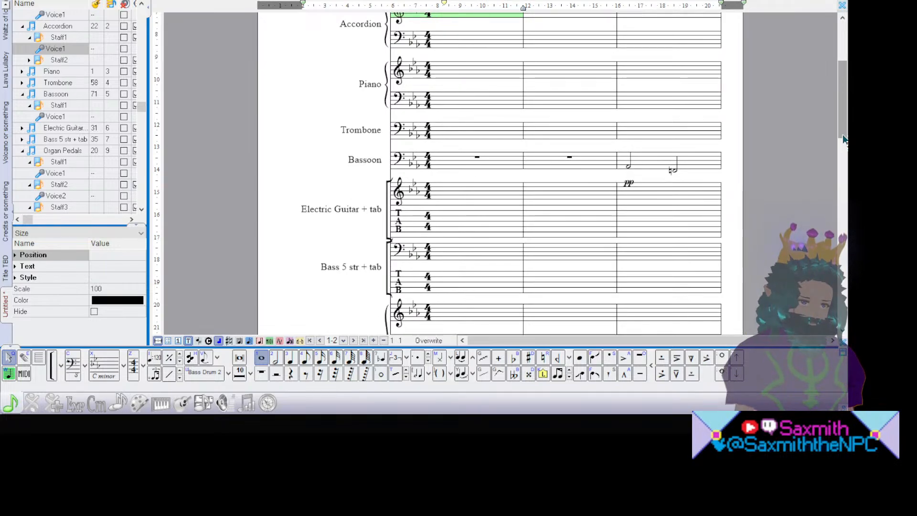
click(626, 165)
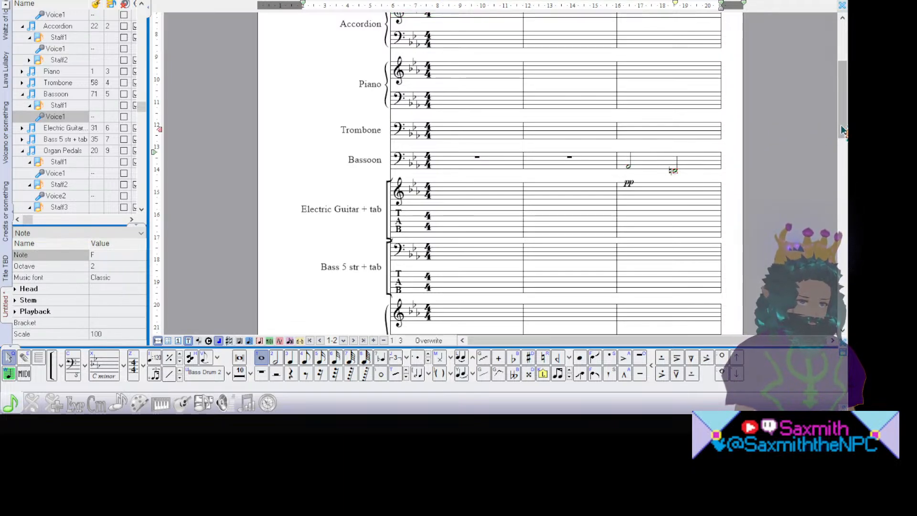
scroll(842, 130, down, 8)
scroll(842, 130, down, 5)
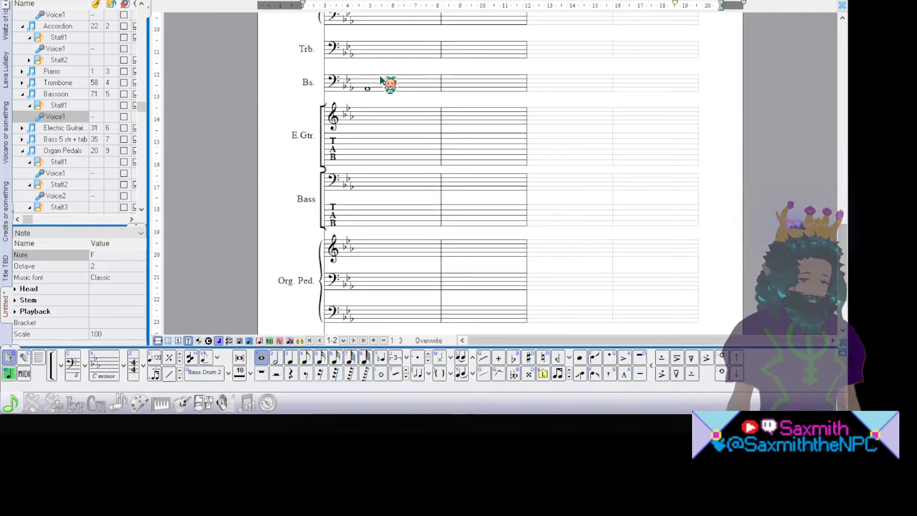
scroll(840, 205, up, 10)
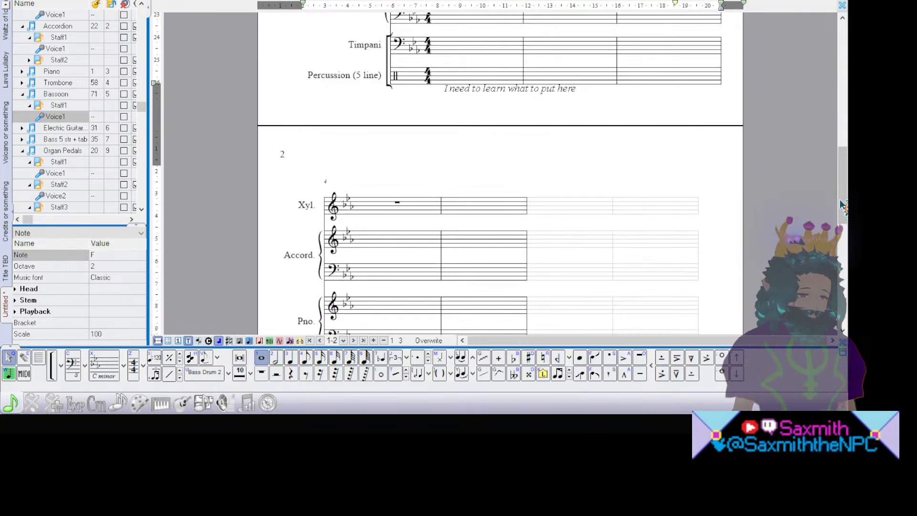
scroll(842, 205, up, 4)
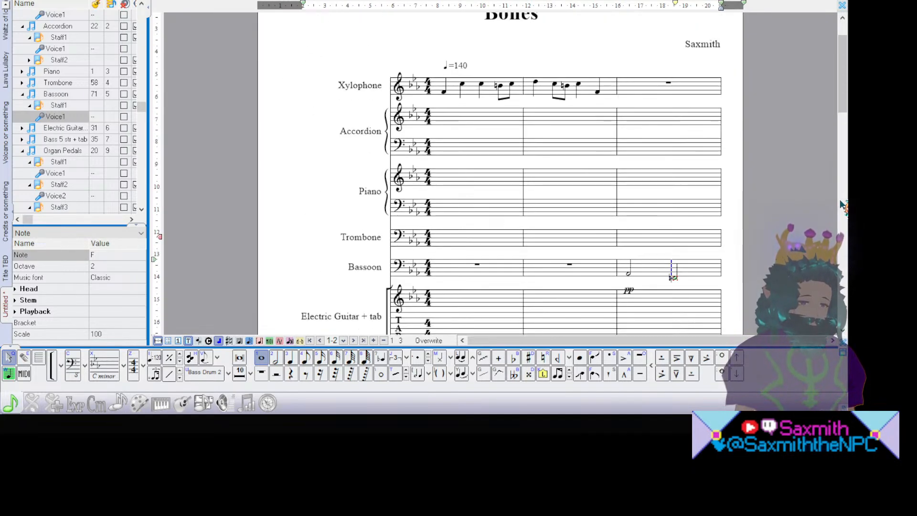
scroll(842, 206, down, 6)
scroll(842, 205, up, 5)
scroll(841, 206, down, 8)
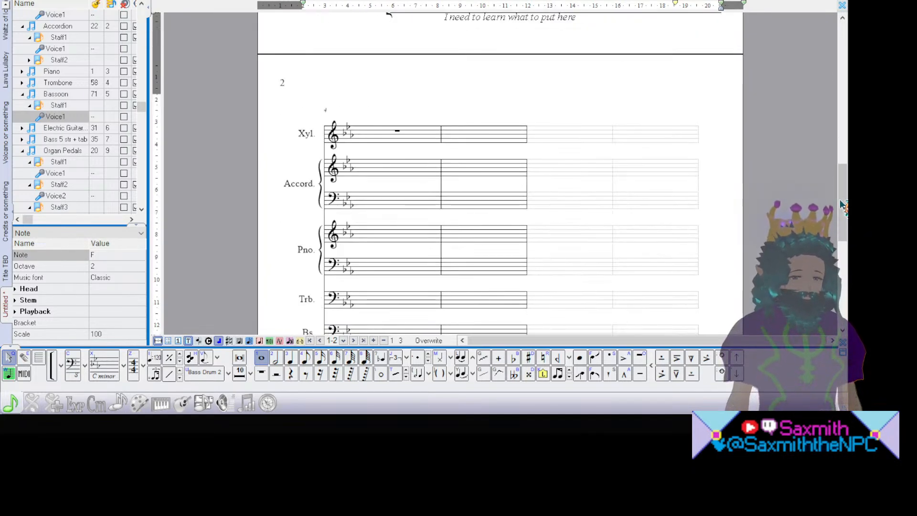
scroll(842, 206, down, 4)
click(368, 161)
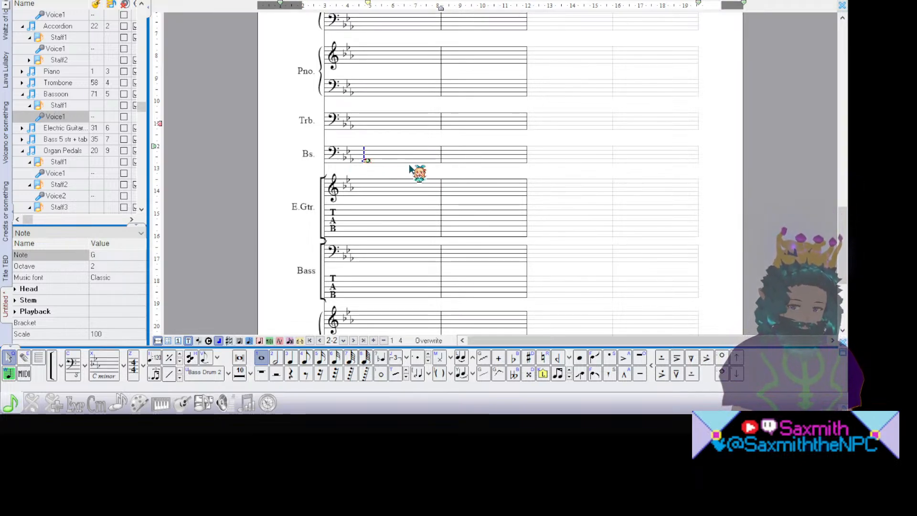
key(Down)
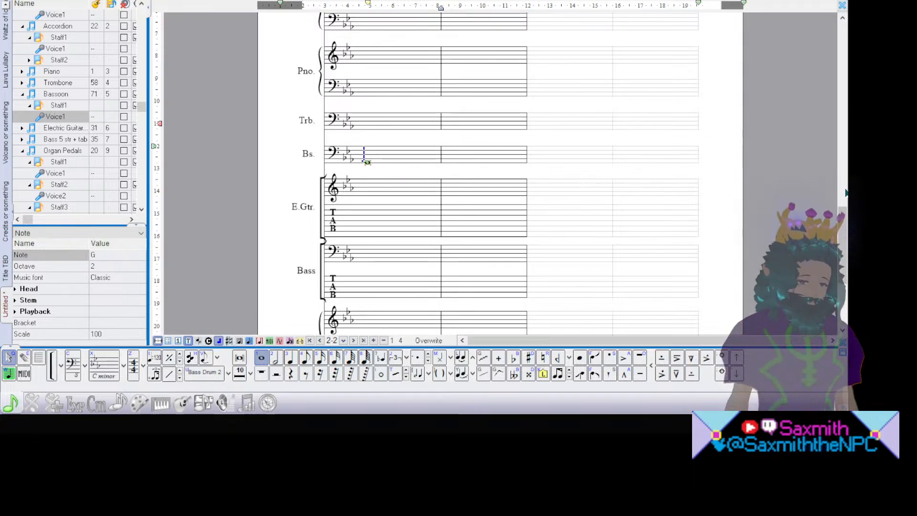
Step: Play the score from the Bassoon's first measure to hear the revised ending note
scroll(843, 177, up, 5)
scroll(845, 192, up, 3)
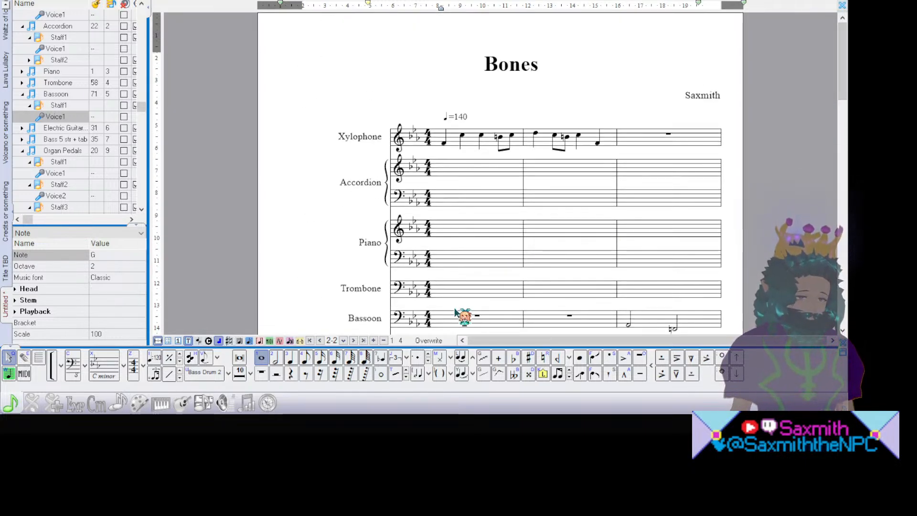
click(441, 316)
key(space)
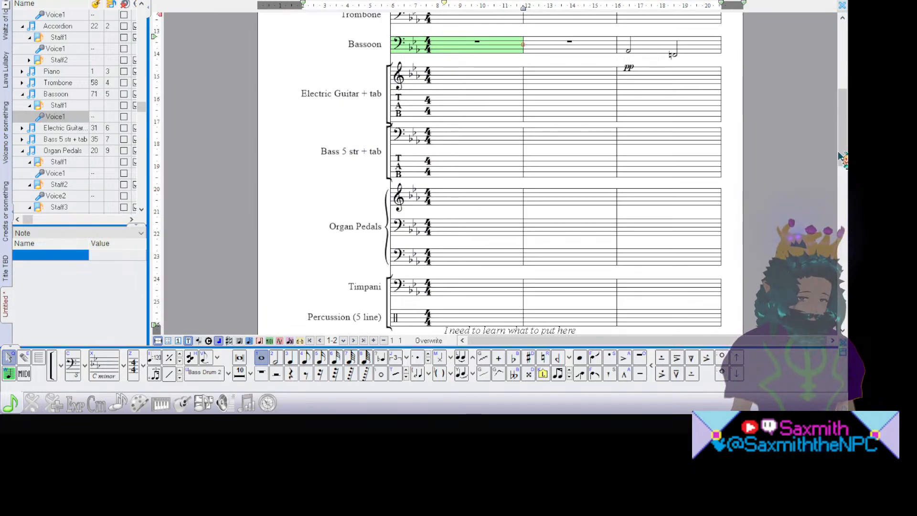
Step: Check the pitch of every Xylophone note from the start of measure 1 to the end of measure 2
scroll(843, 148, up, 3)
scroll(843, 148, up, 2)
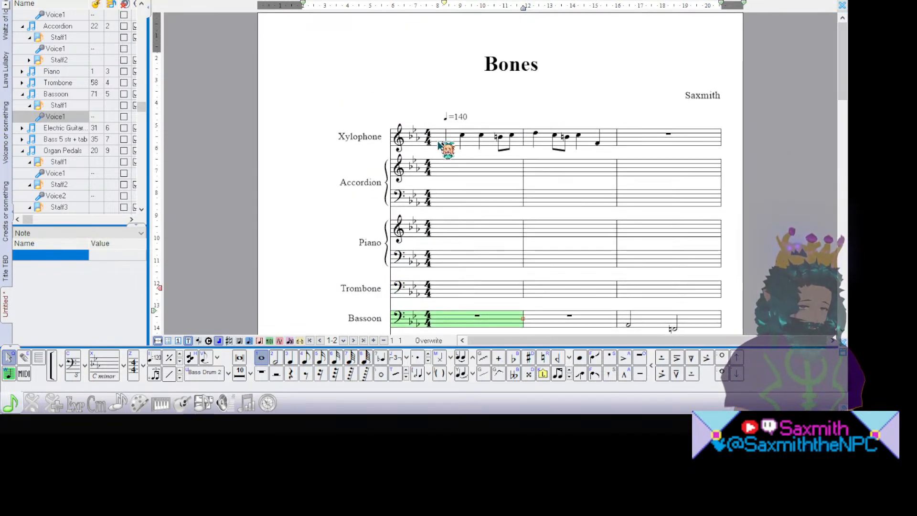
click(444, 142)
click(462, 135)
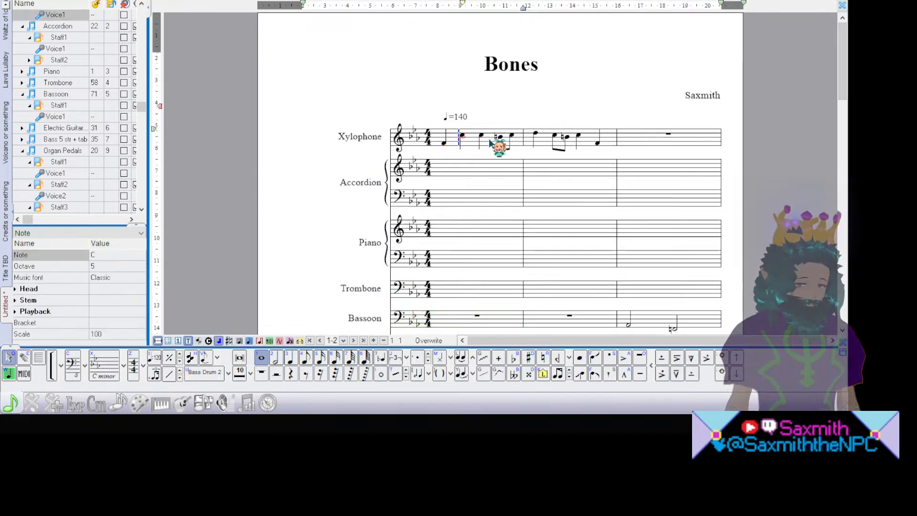
click(481, 135)
click(499, 137)
click(512, 135)
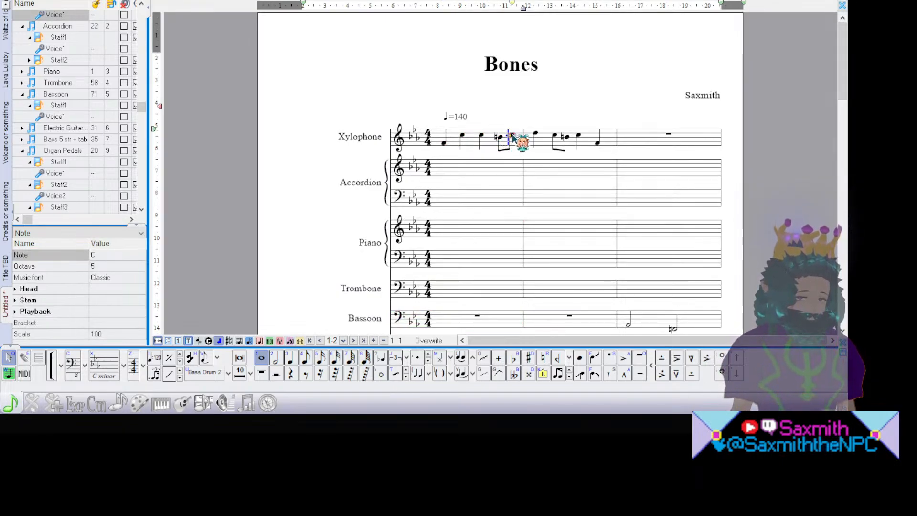
click(535, 134)
click(554, 136)
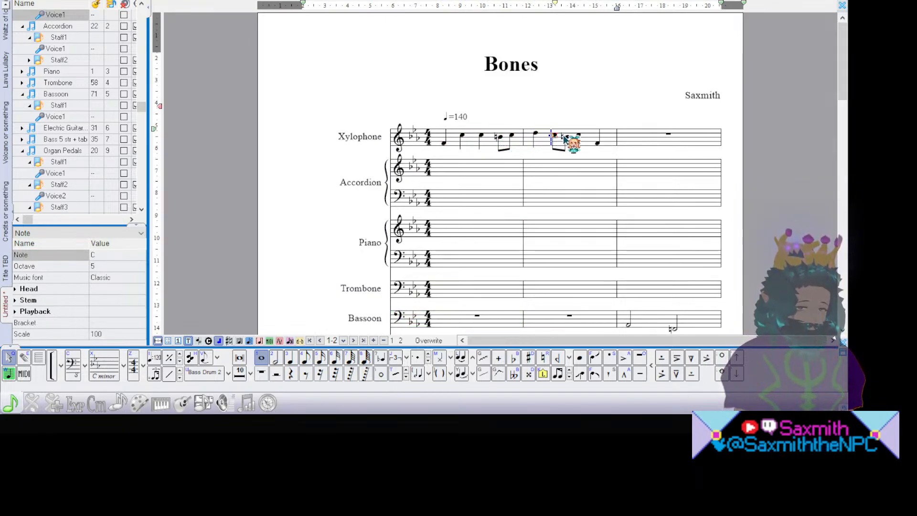
click(566, 137)
click(578, 136)
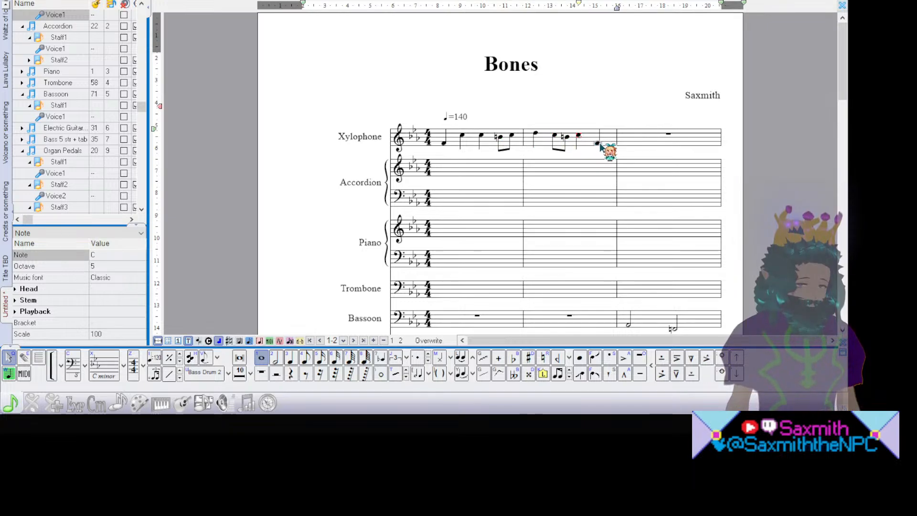
click(597, 143)
Step: Save the score under the file name Bones
click(468, 321)
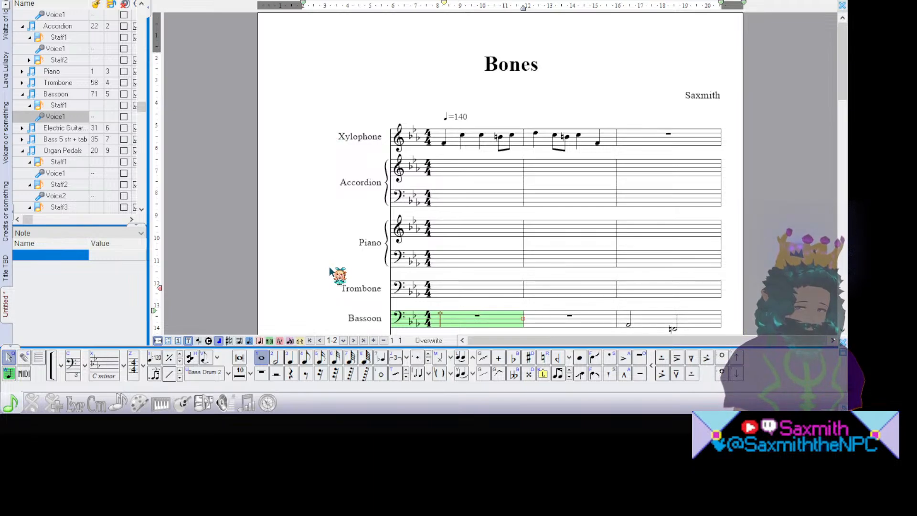
click(402, 371)
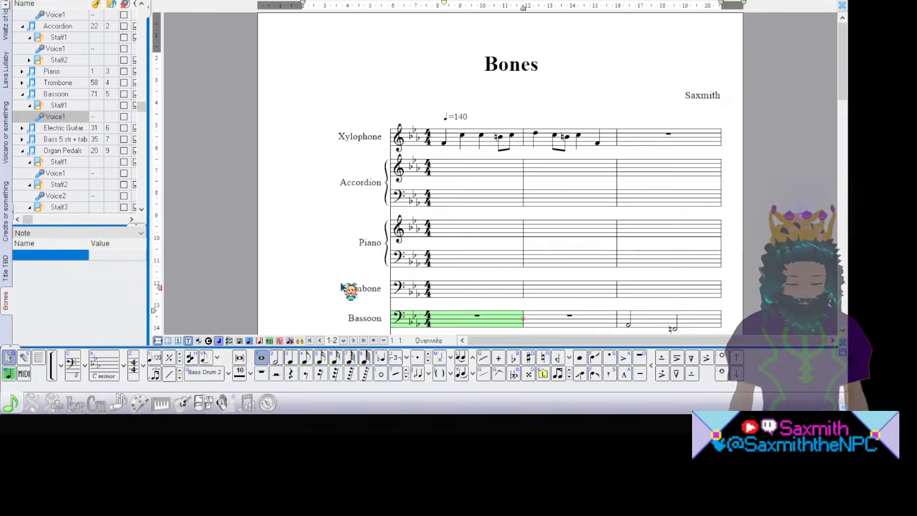
Step: Look through both pages of the saved score and play it back from the first measure
scroll(846, 144, down, 8)
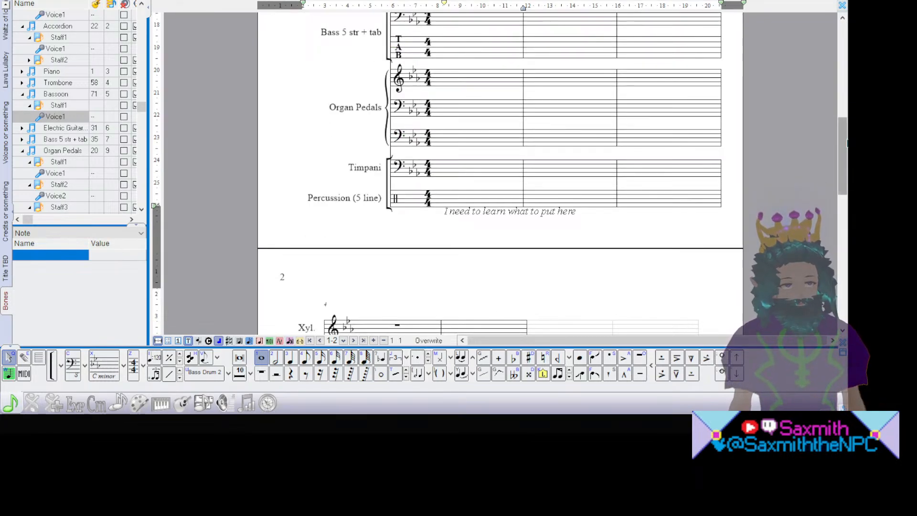
mouse_move(846, 143)
mouse_down()
mouse_move(847, 228)
mouse_move(846, 151)
mouse_up()
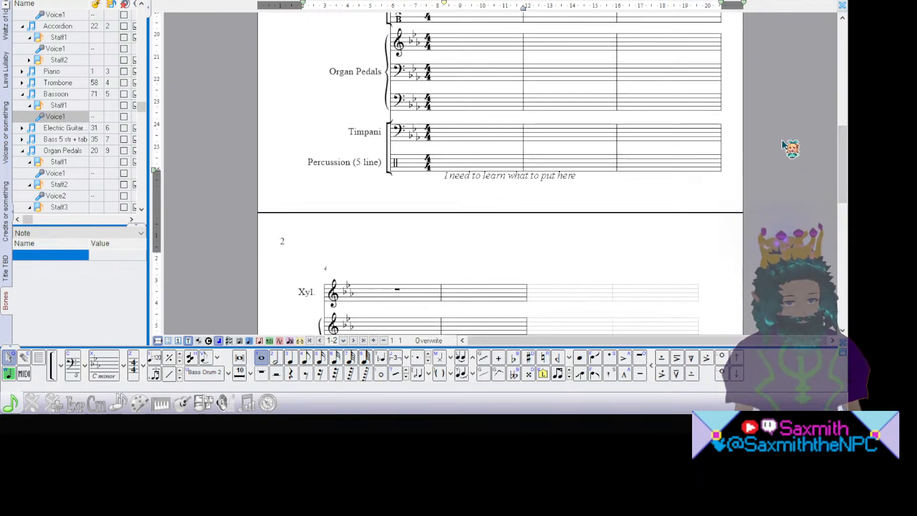
scroll(844, 173, down, 5)
scroll(844, 174, up, 15)
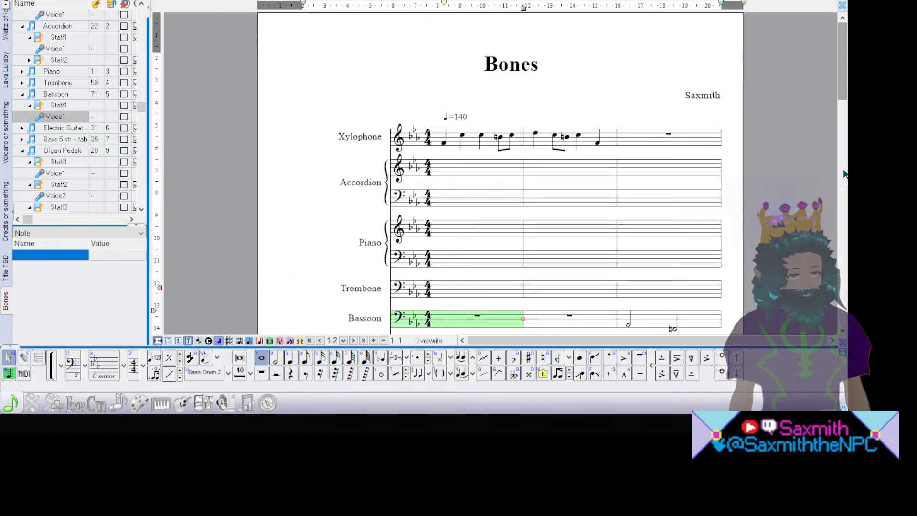
scroll(844, 173, down, 5)
scroll(844, 174, up, 3)
scroll(843, 174, down, 4)
scroll(844, 173, up, 4)
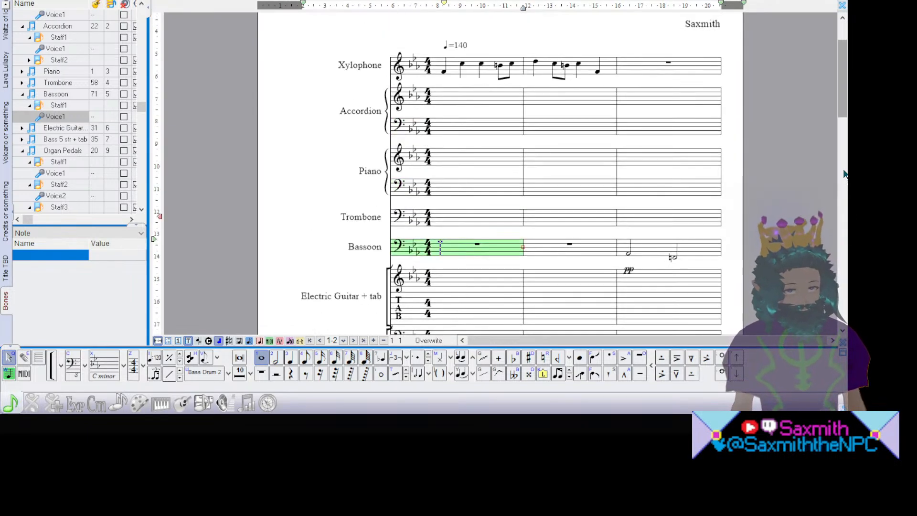
key(space)
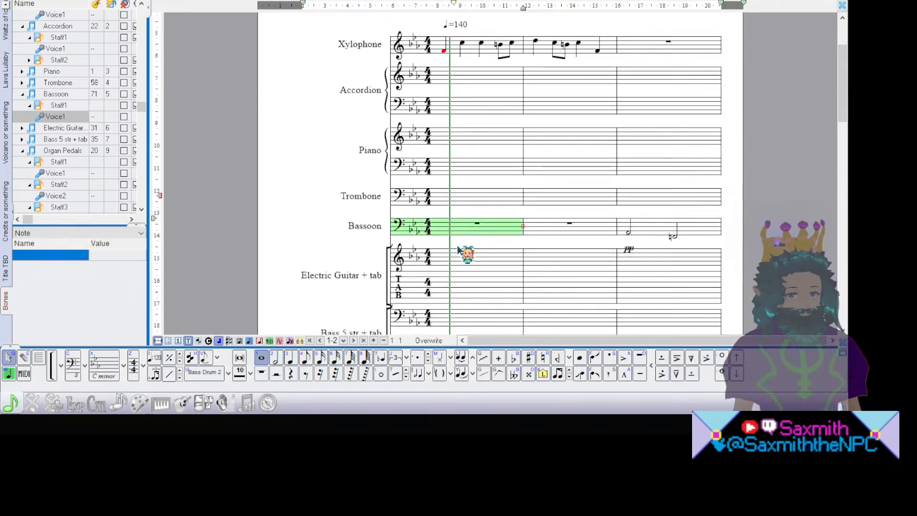
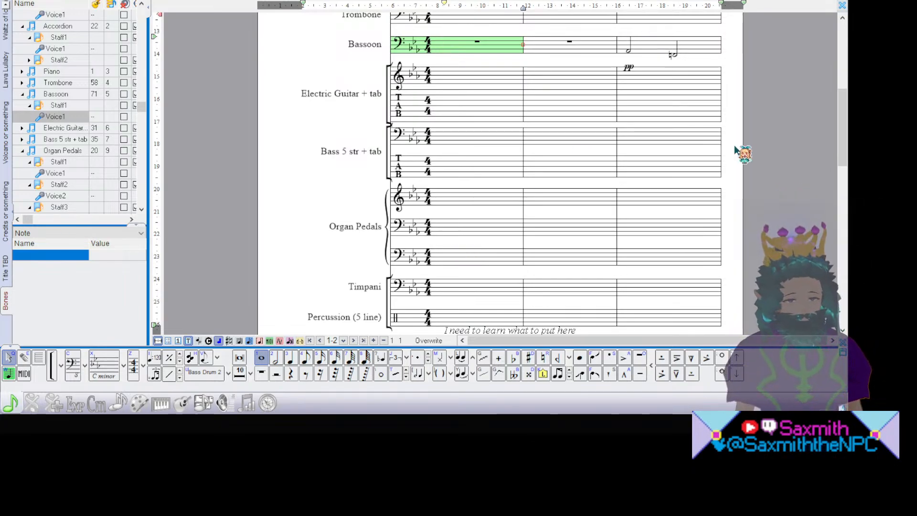
scroll(844, 145, up, 3)
scroll(843, 145, down, 3)
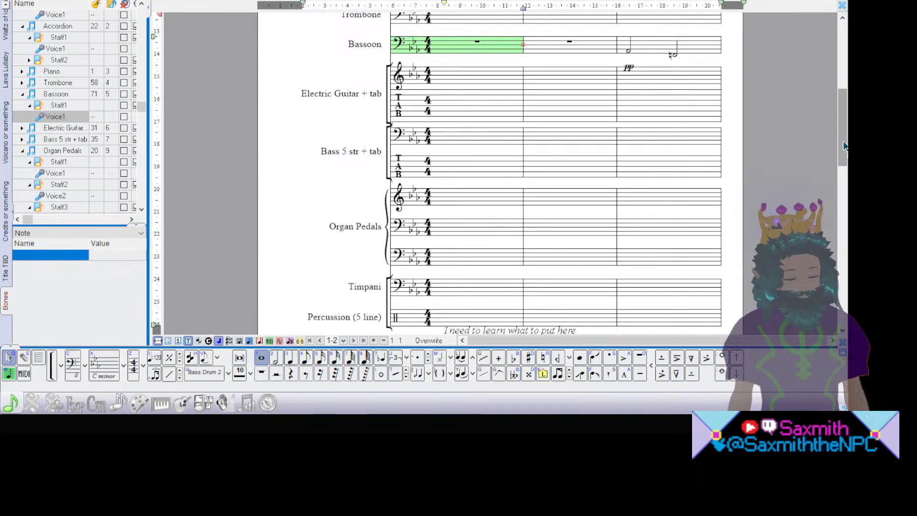
click(458, 140)
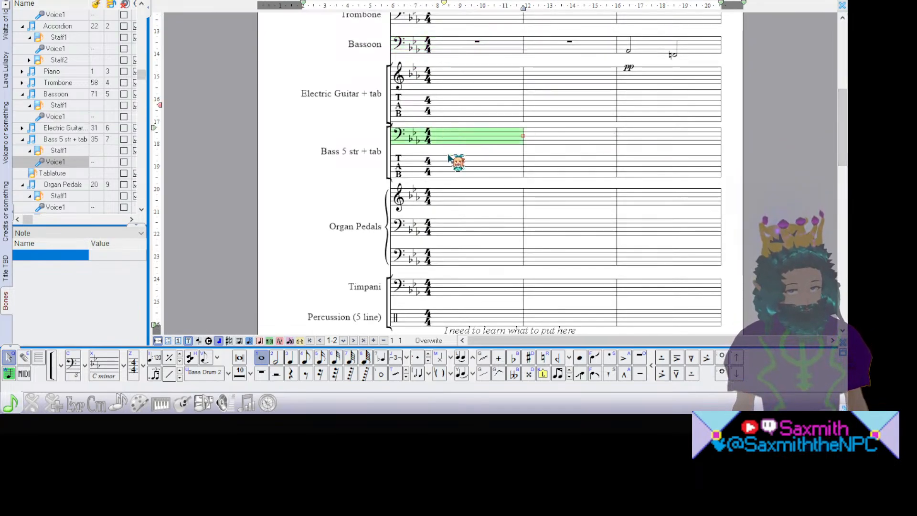
click(454, 160)
click(450, 143)
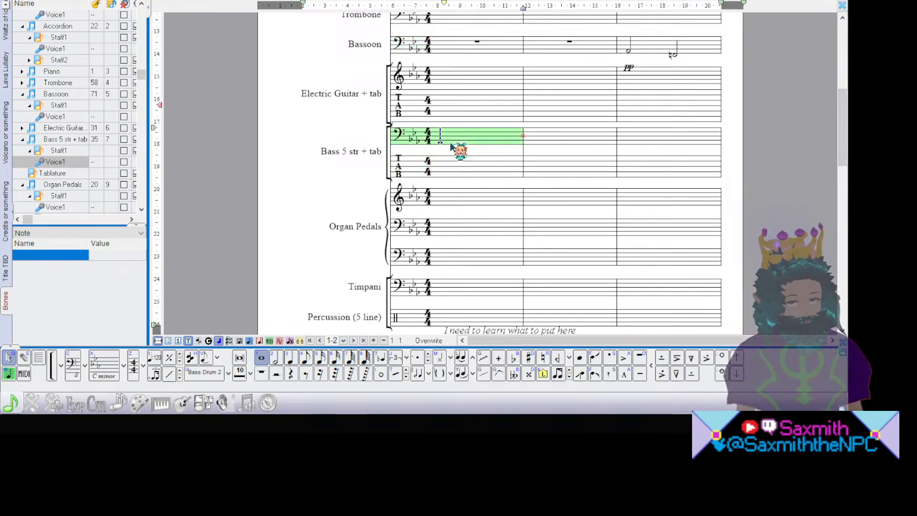
click(447, 159)
click(449, 138)
click(452, 186)
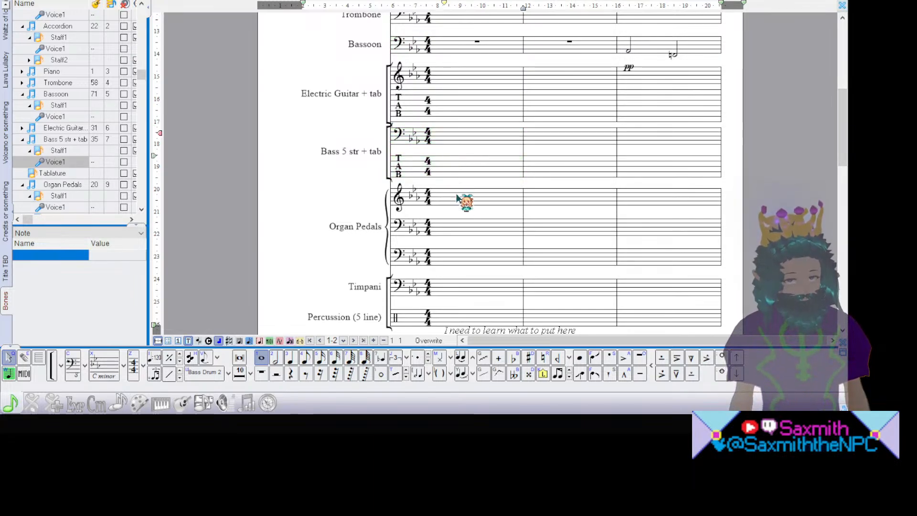
click(454, 193)
click(451, 225)
click(448, 164)
click(444, 96)
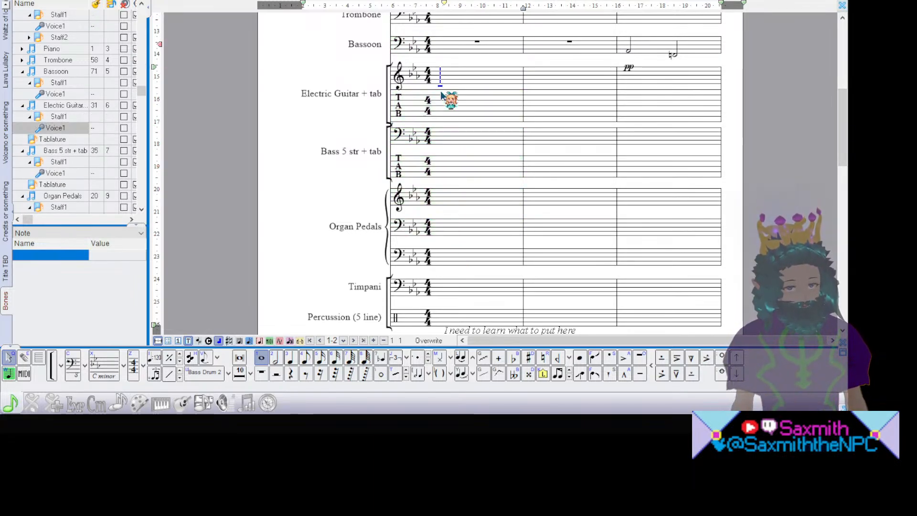
click(449, 166)
click(450, 107)
click(450, 82)
click(453, 164)
click(455, 208)
click(457, 233)
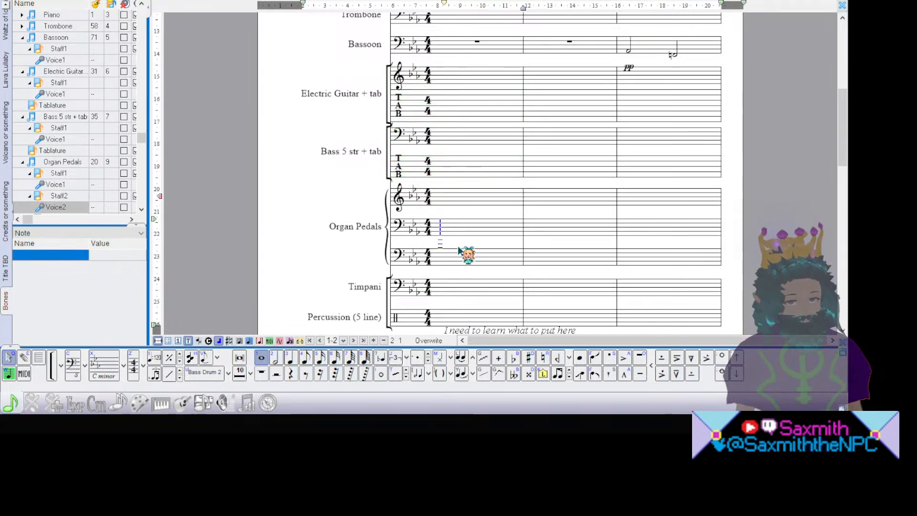
click(468, 208)
click(468, 205)
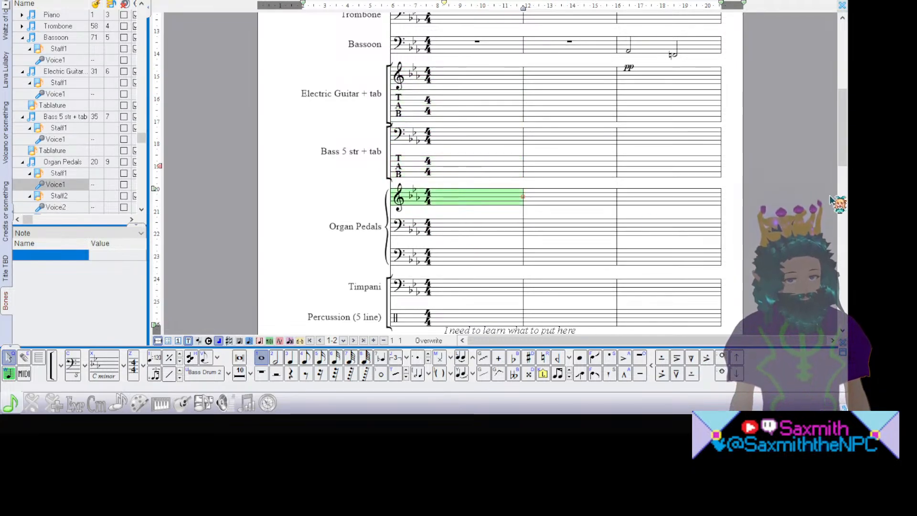
click(845, 189)
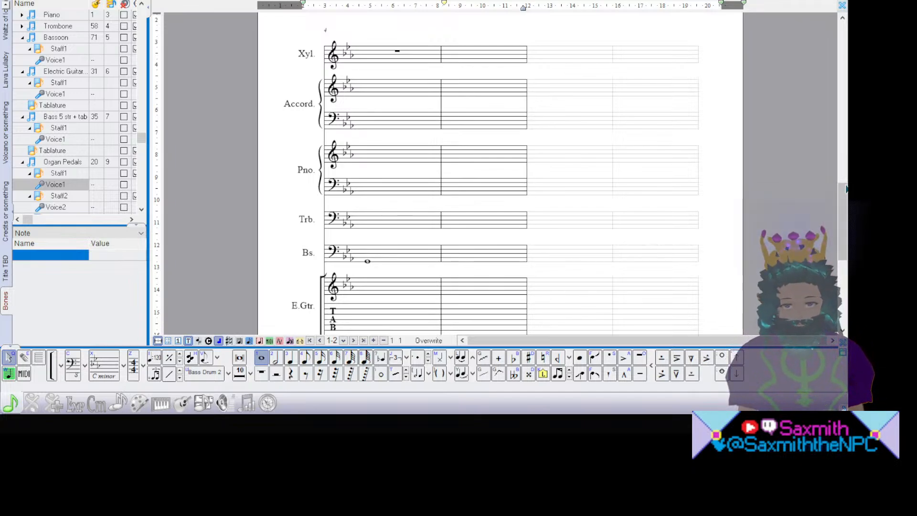
Step: Look over both pages of the Bones score, from the xylophone part down to the organ and percussion staves
scroll(846, 189, down, 5)
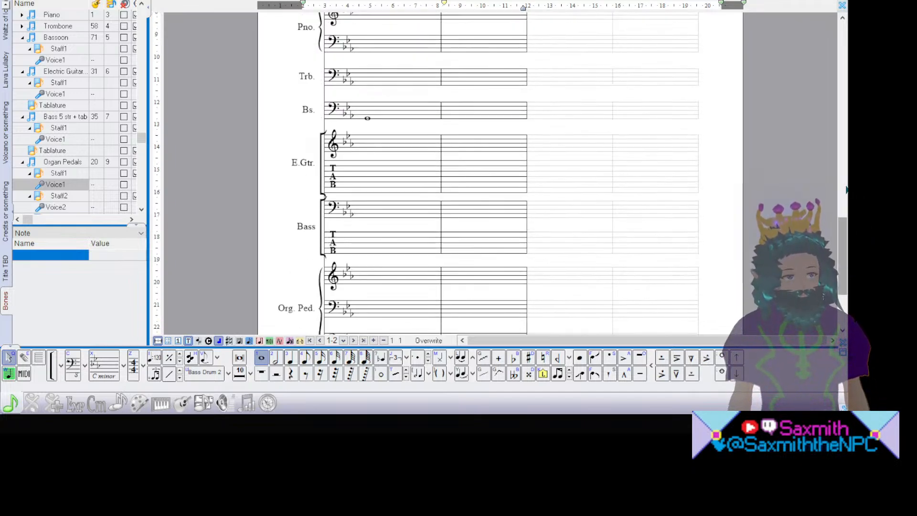
scroll(846, 190, down, 3)
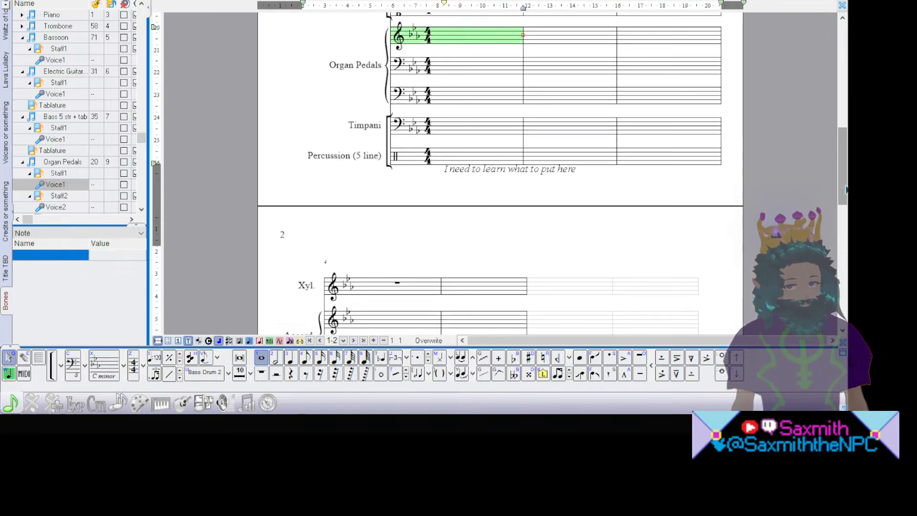
scroll(846, 189, up, 8)
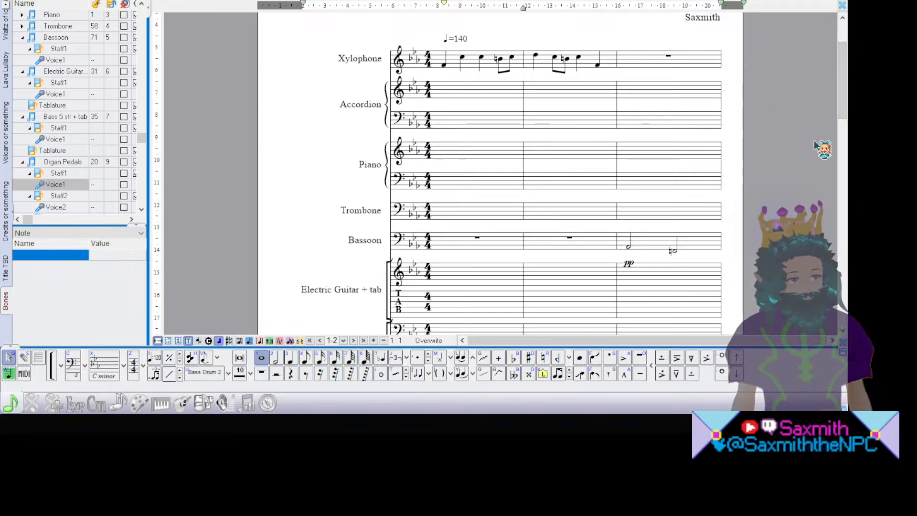
scroll(843, 115, down, 8)
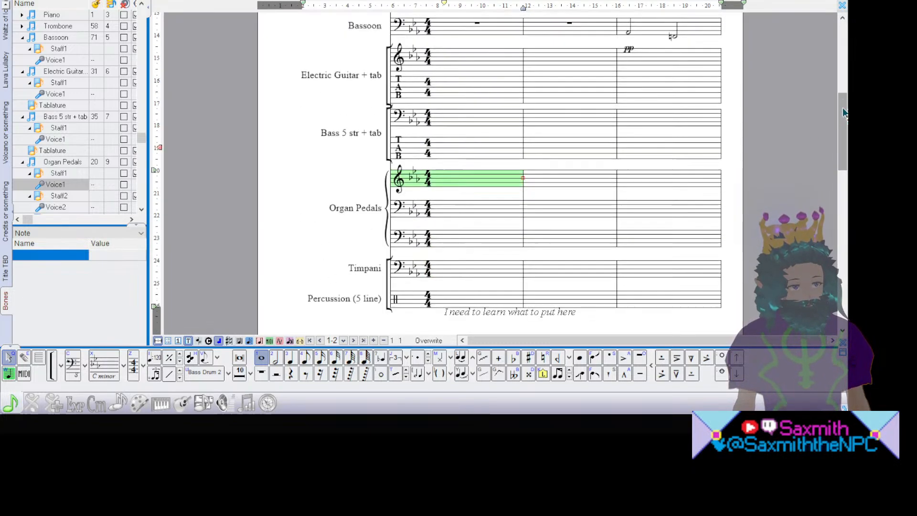
scroll(843, 113, up, 5)
scroll(843, 112, down, 2)
scroll(843, 113, up, 3)
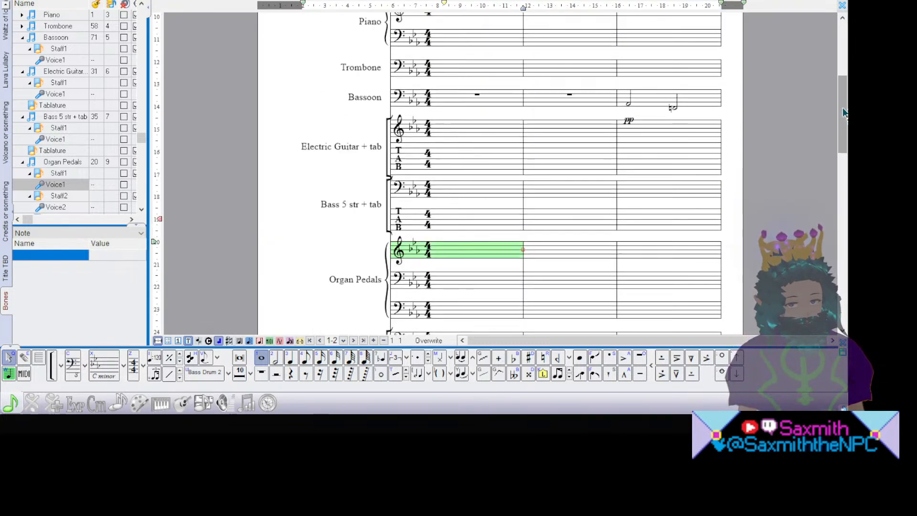
scroll(843, 112, down, 2)
scroll(842, 113, up, 2)
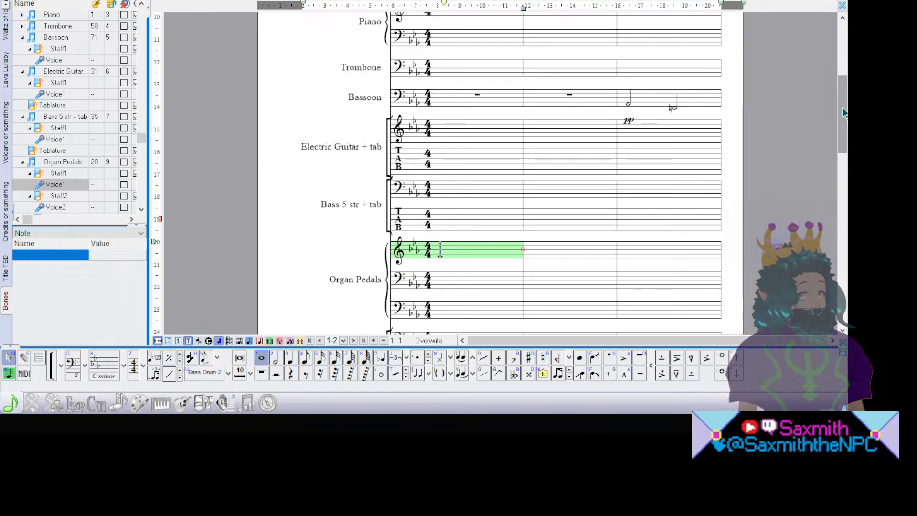
scroll(843, 112, up, 2)
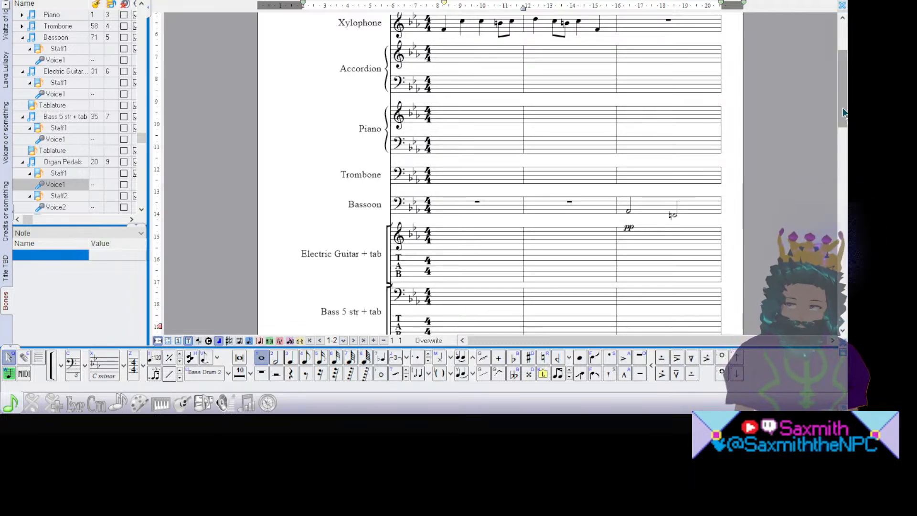
scroll(843, 113, down, 5)
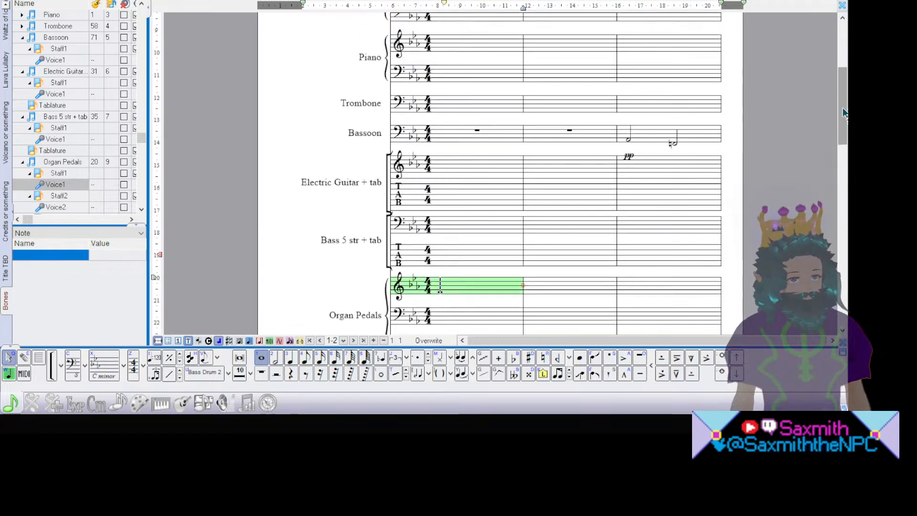
scroll(844, 112, up, 10)
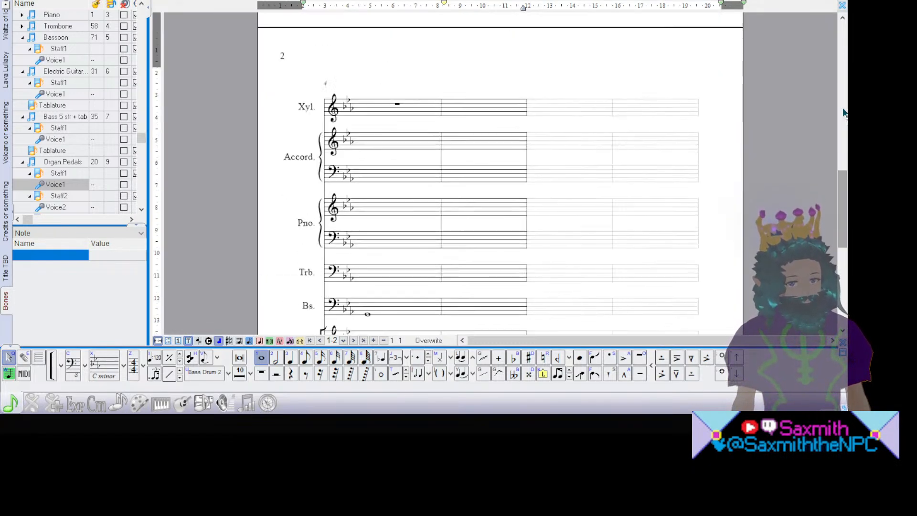
scroll(843, 113, down, 3)
scroll(843, 113, up, 8)
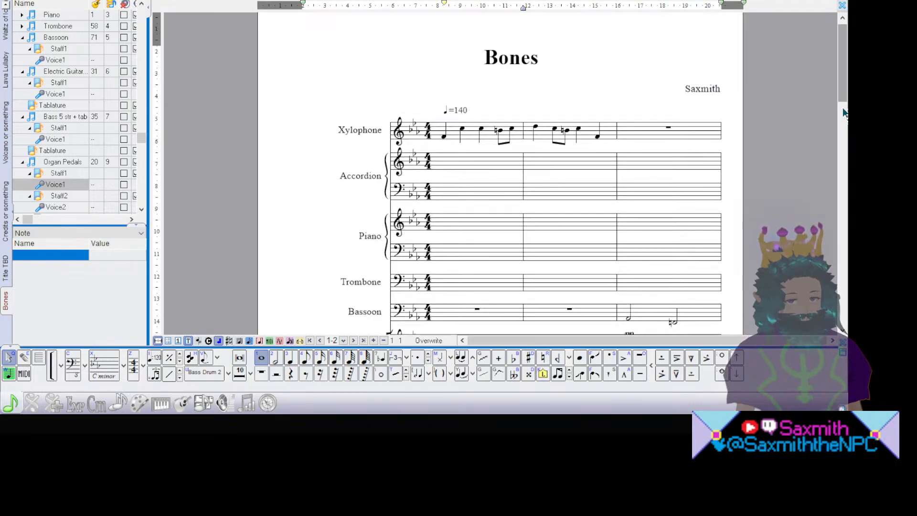
scroll(844, 112, down, 4)
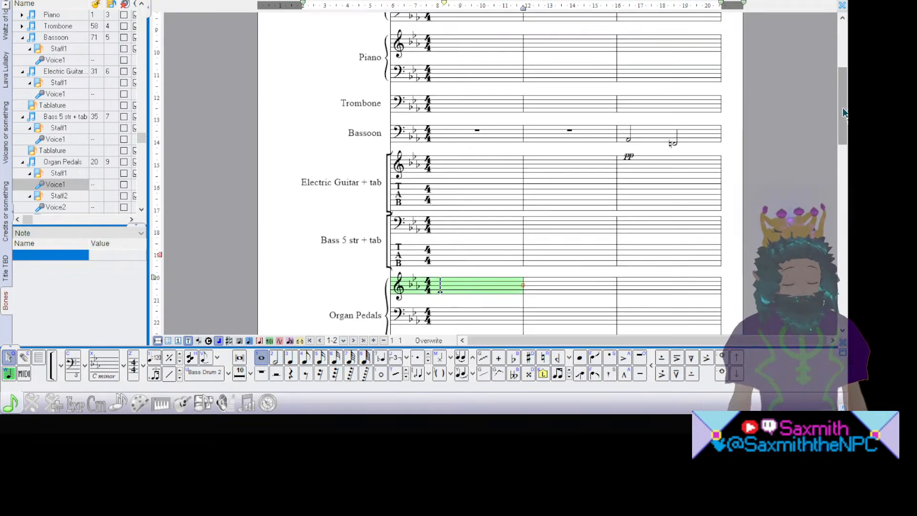
scroll(843, 113, up, 4)
scroll(844, 113, down, 2)
Step: Try cursor positions in measure 3 of the accordion staves and place the cursor in the piano's treble staff
click(635, 115)
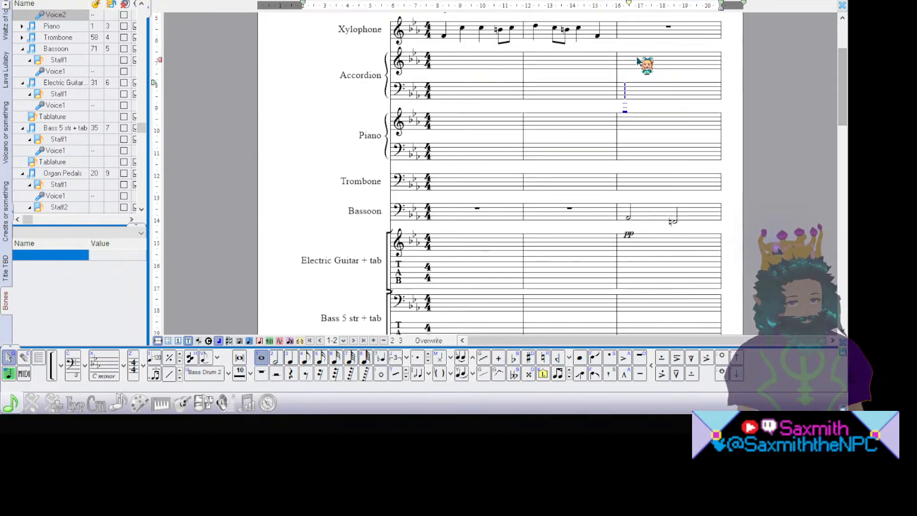
click(637, 72)
click(631, 126)
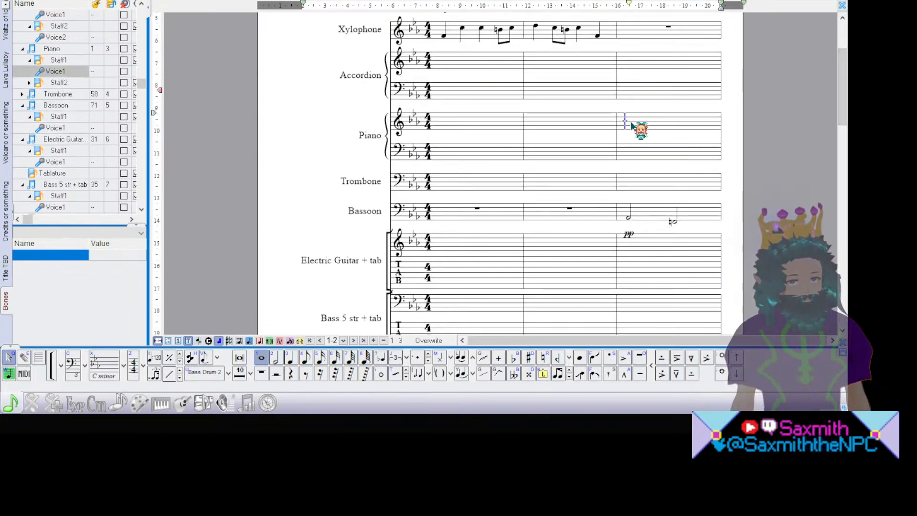
Step: Compare the instrument staves on page 2 with the opening measures on page 1
scroll(847, 103, down, 5)
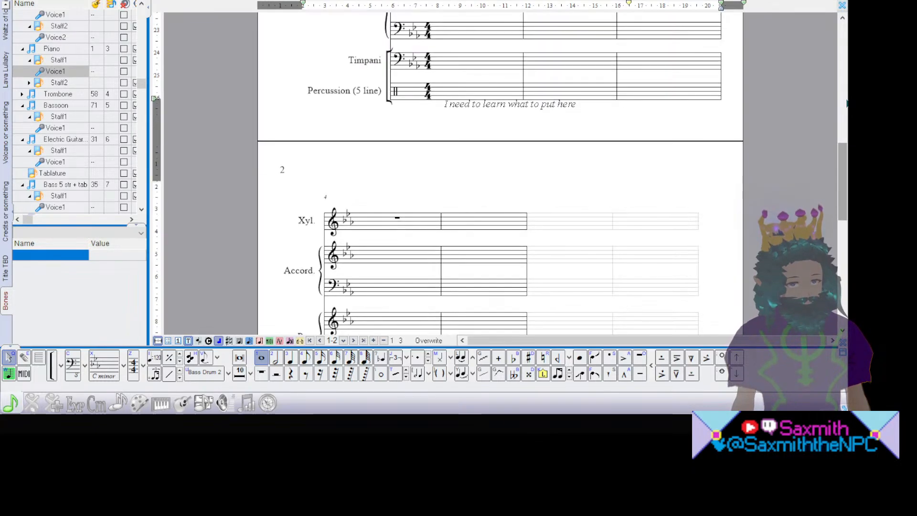
scroll(846, 103, down, 8)
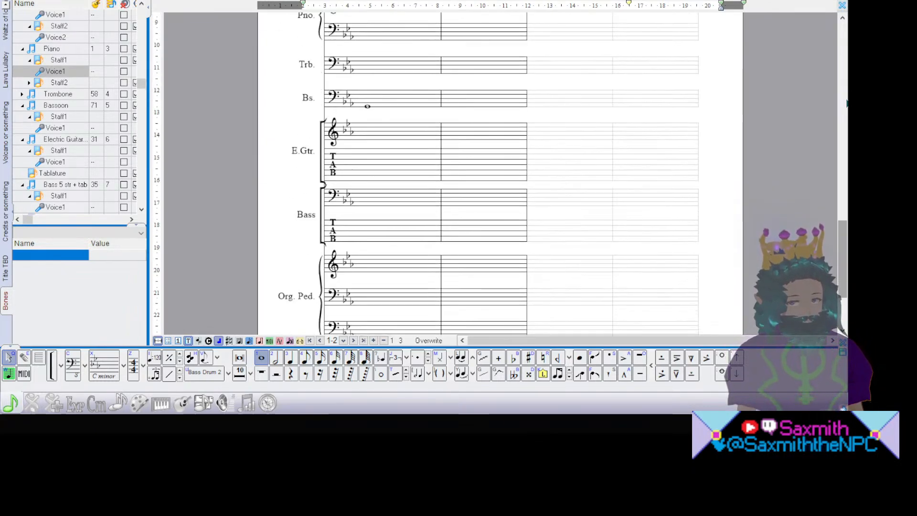
scroll(847, 103, up, 5)
scroll(847, 103, up, 4)
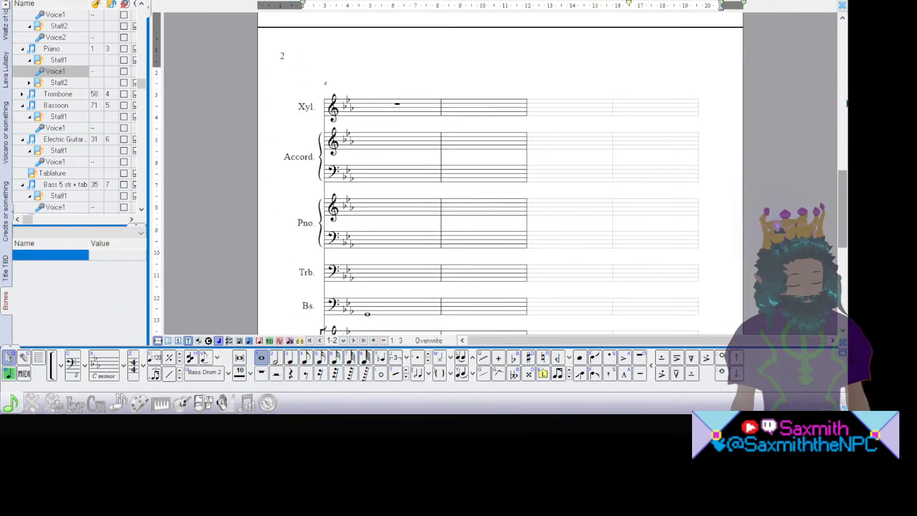
scroll(846, 102, down, 4)
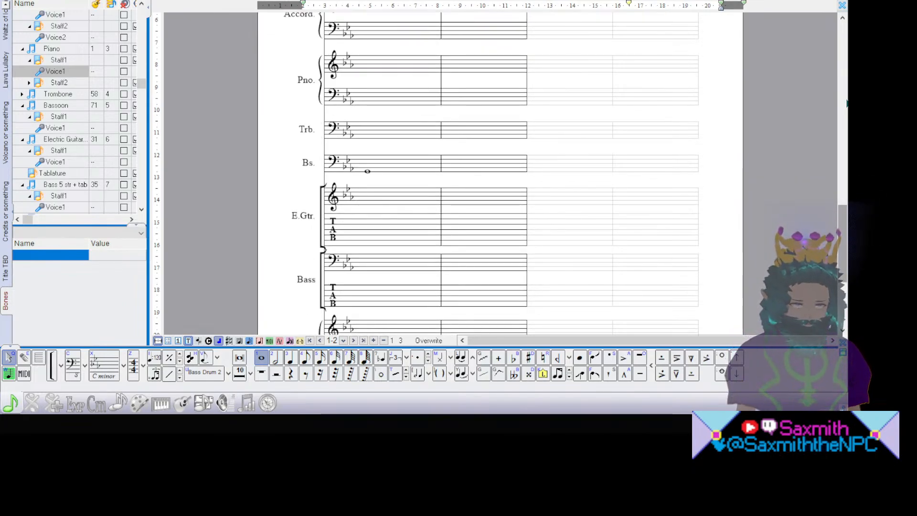
scroll(846, 103, down, 5)
scroll(846, 102, up, 10)
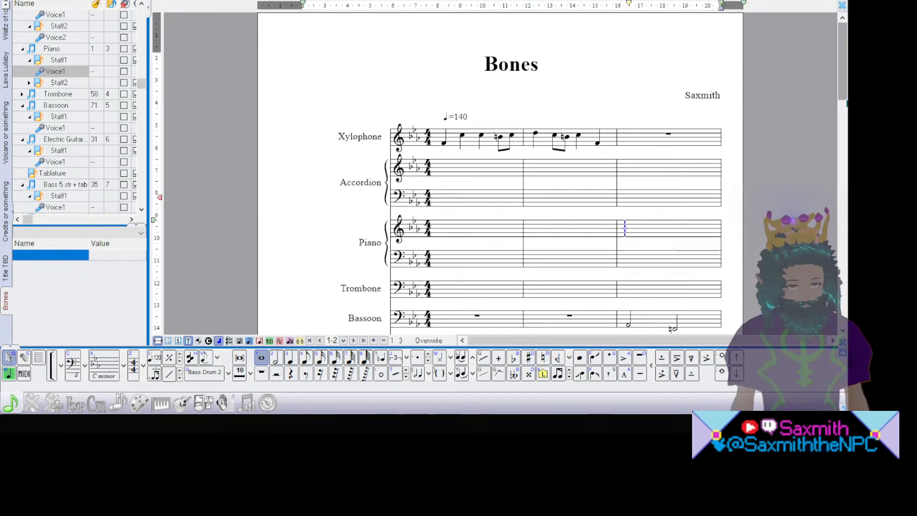
scroll(847, 103, down, 9)
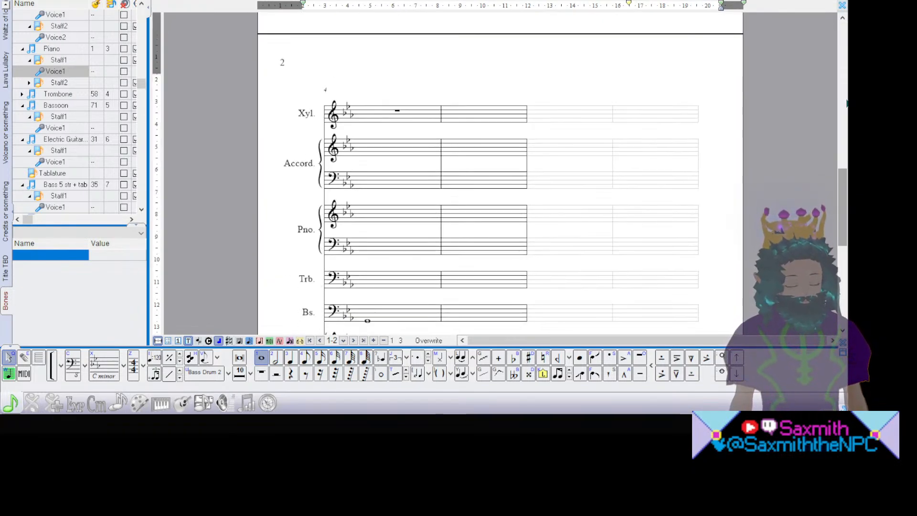
scroll(847, 102, up, 9)
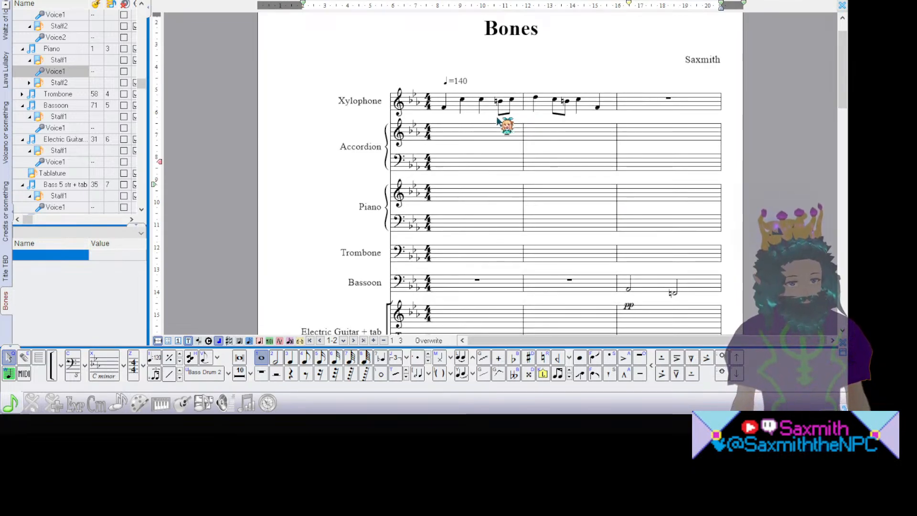
Step: Play the score from the first xylophone measure through to page 2 and stop playback
click(435, 92)
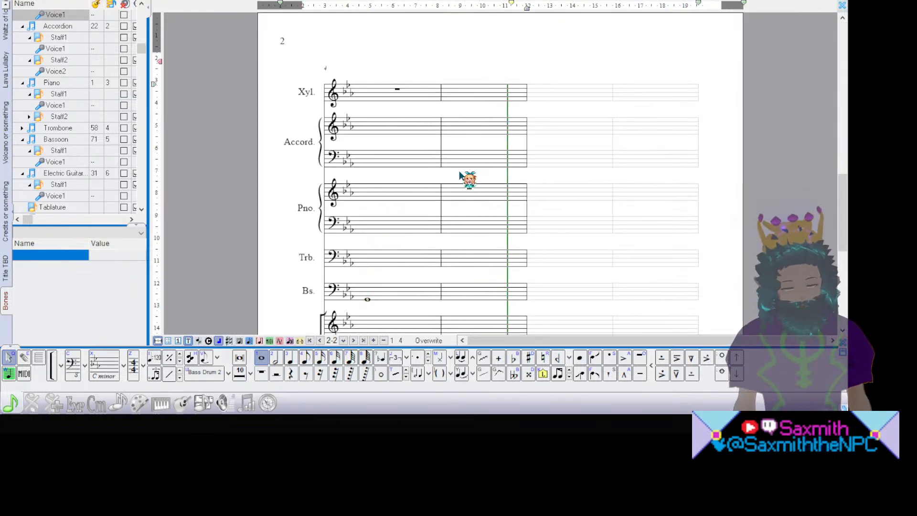
key(space)
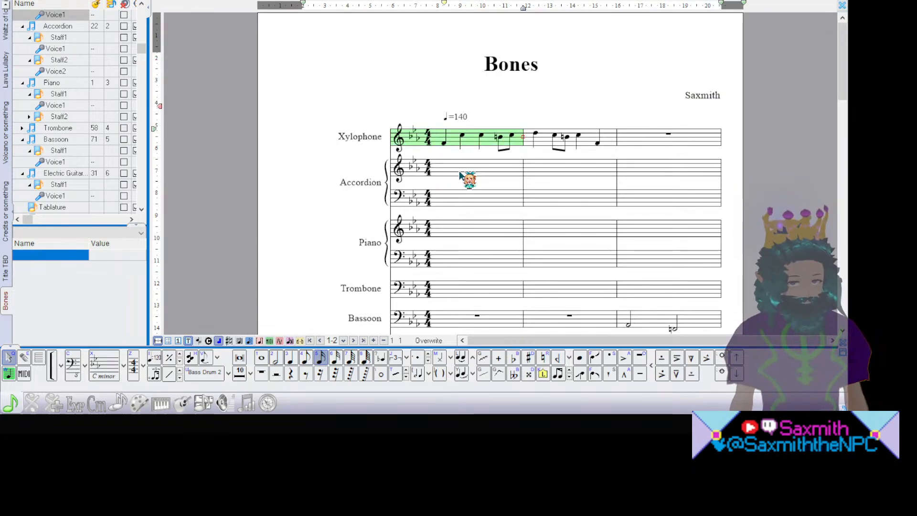
Step: Examine measures 4 and 5 on page 2 across the xylophone, accordion, piano, trombone, bassoon, guitar and bass staves
click(843, 141)
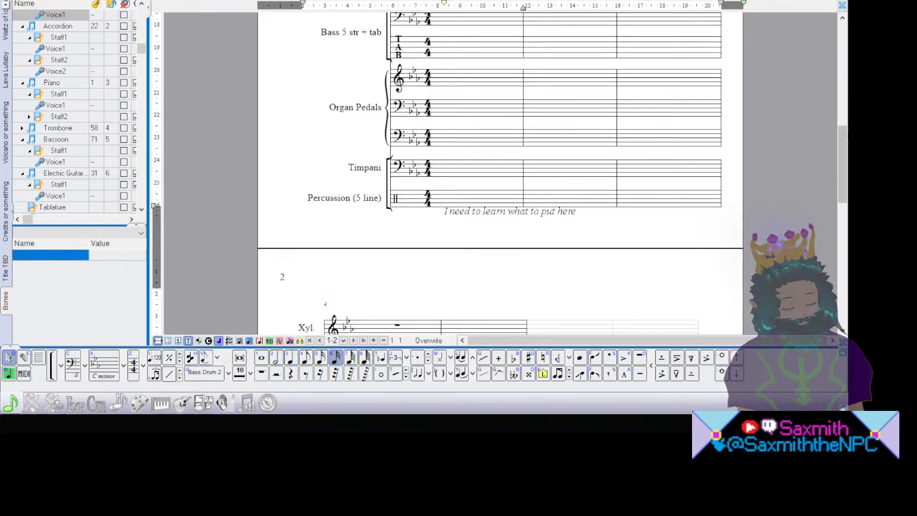
scroll(847, 132, down, 12)
scroll(848, 131, up, 6)
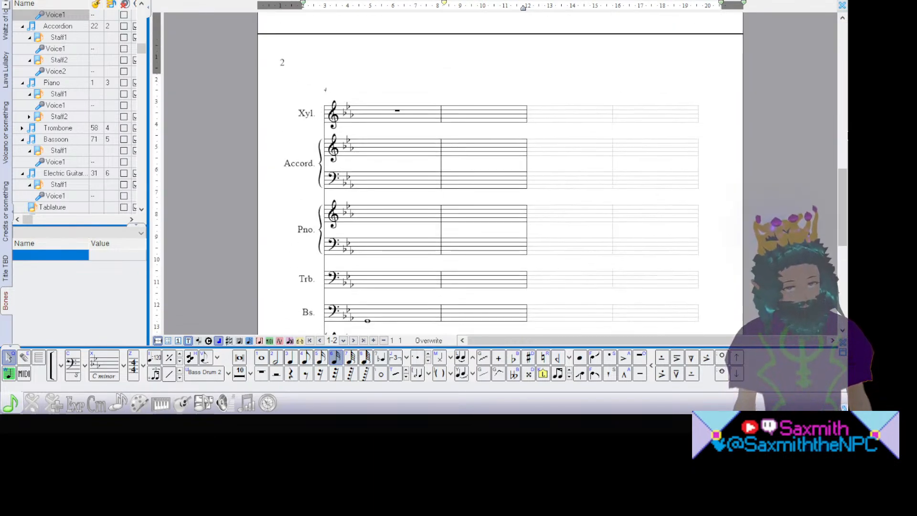
scroll(500, 191, up, 1)
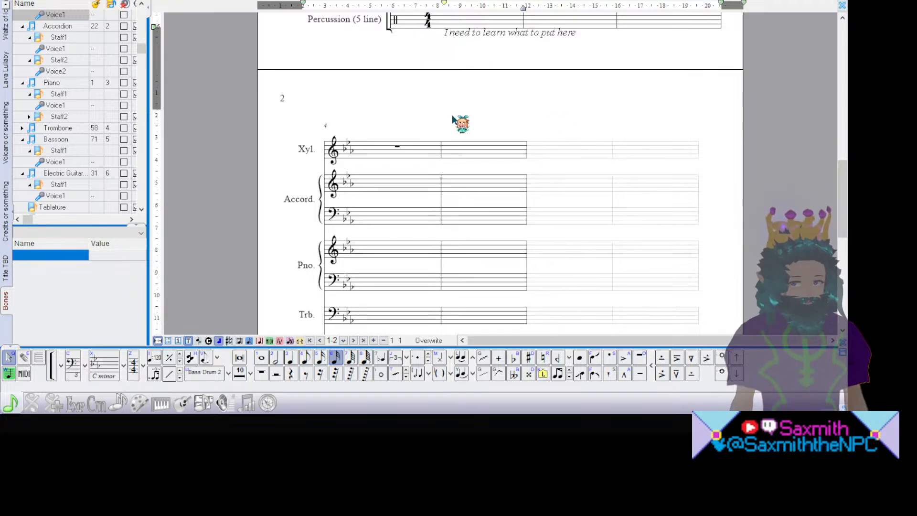
scroll(844, 176, down, 2)
scroll(844, 176, down, 4)
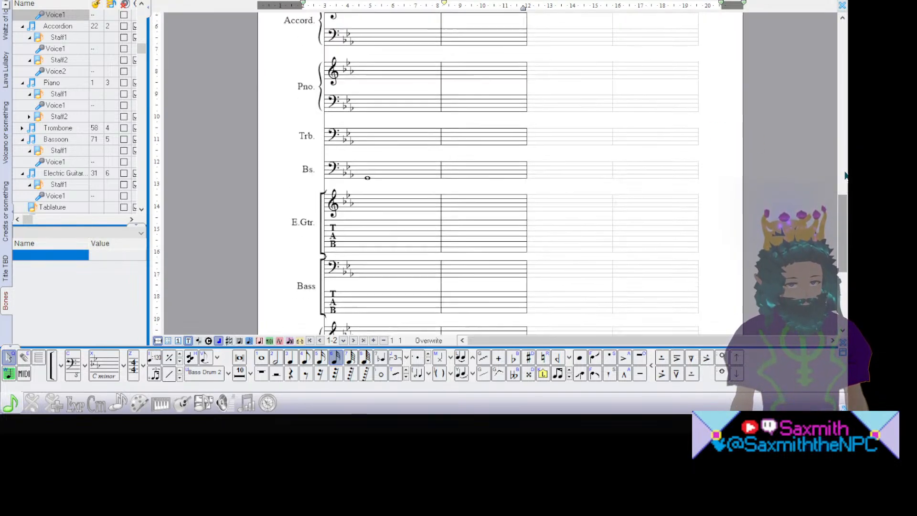
scroll(844, 175, up, 3)
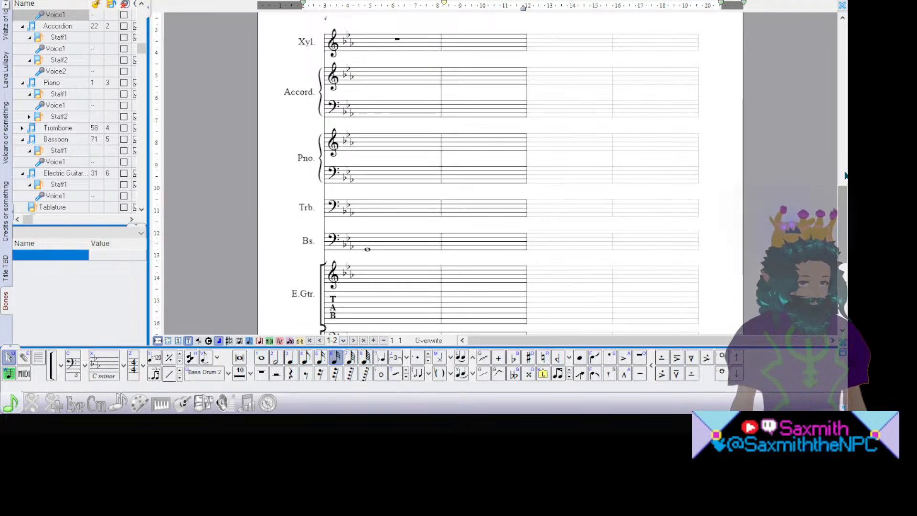
scroll(844, 176, down, 10)
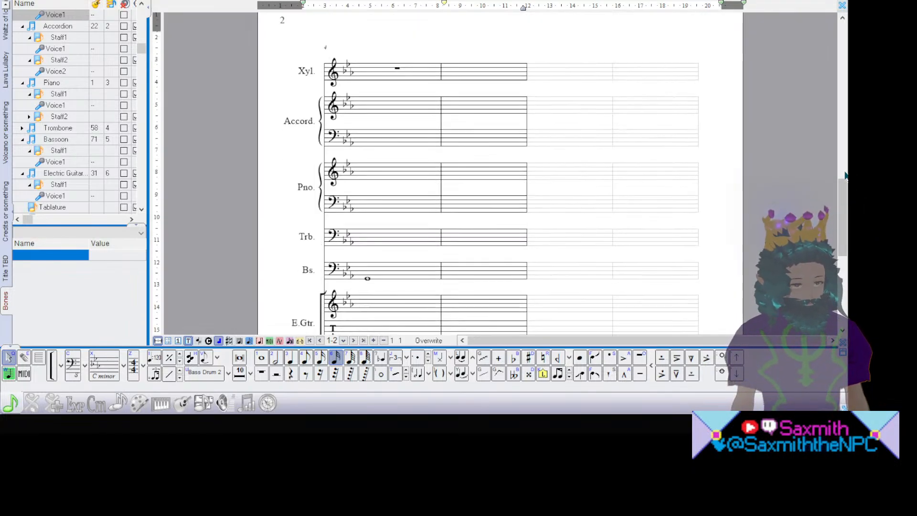
scroll(844, 176, down, 3)
scroll(844, 175, up, 2)
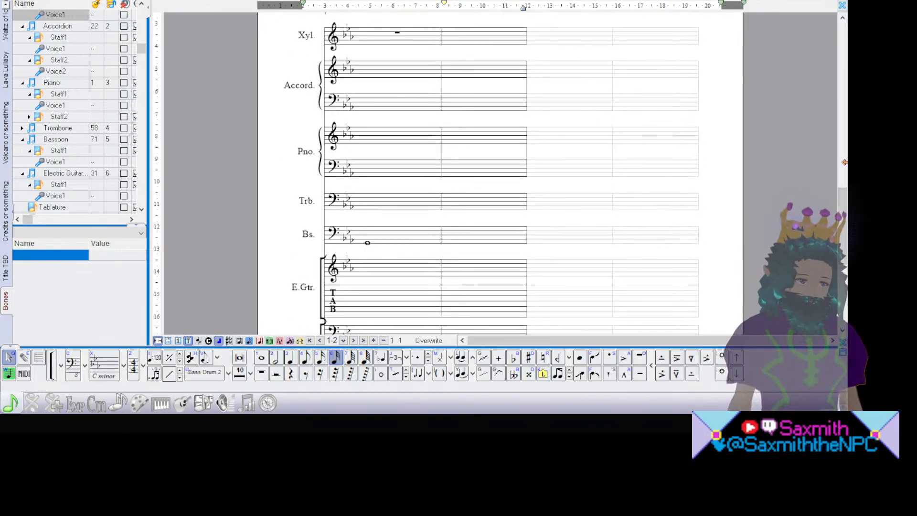
scroll(843, 172, down, 3)
scroll(843, 174, up, 4)
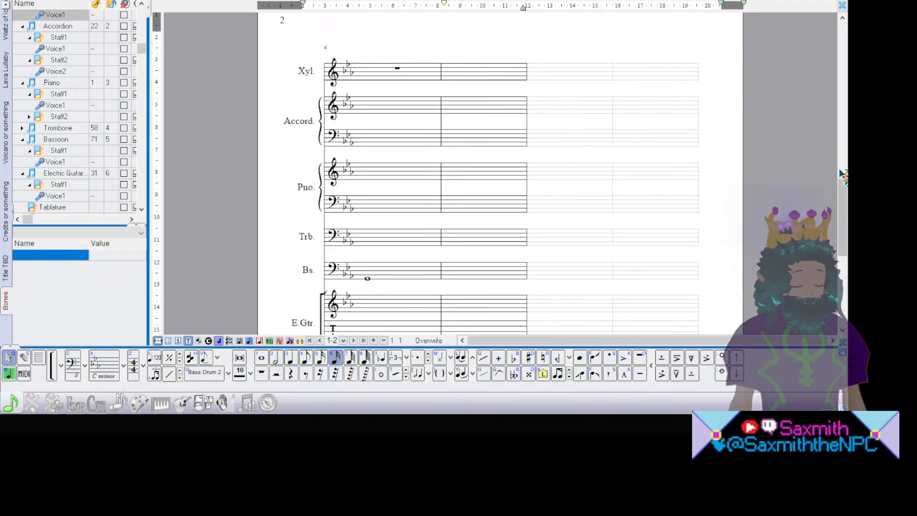
scroll(844, 174, up, 3)
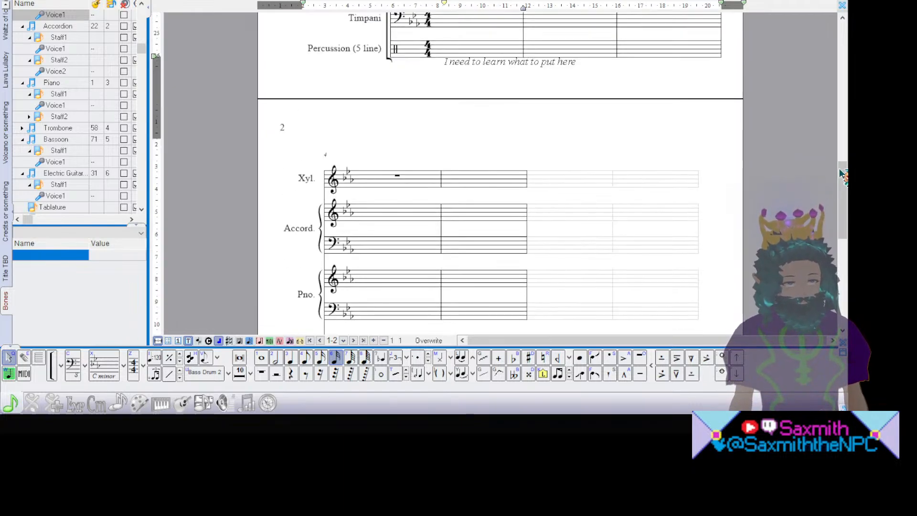
scroll(843, 174, down, 4)
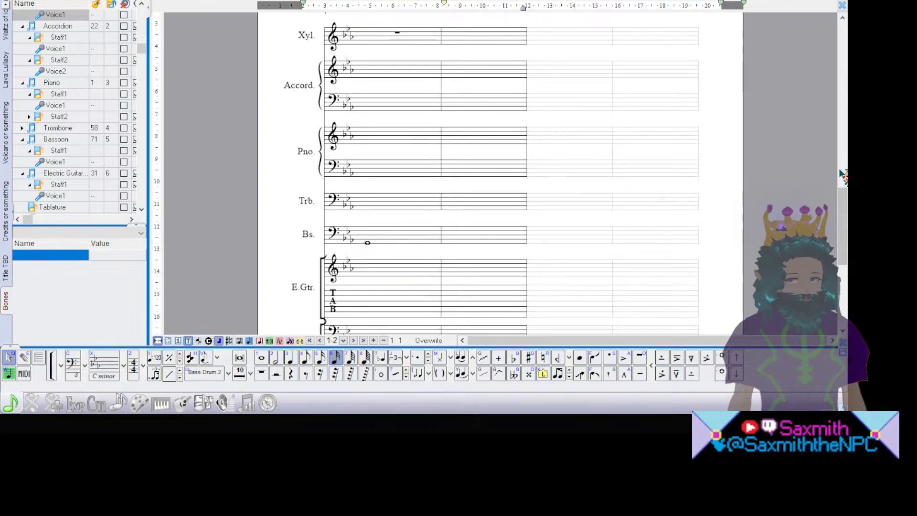
scroll(843, 175, down, 2)
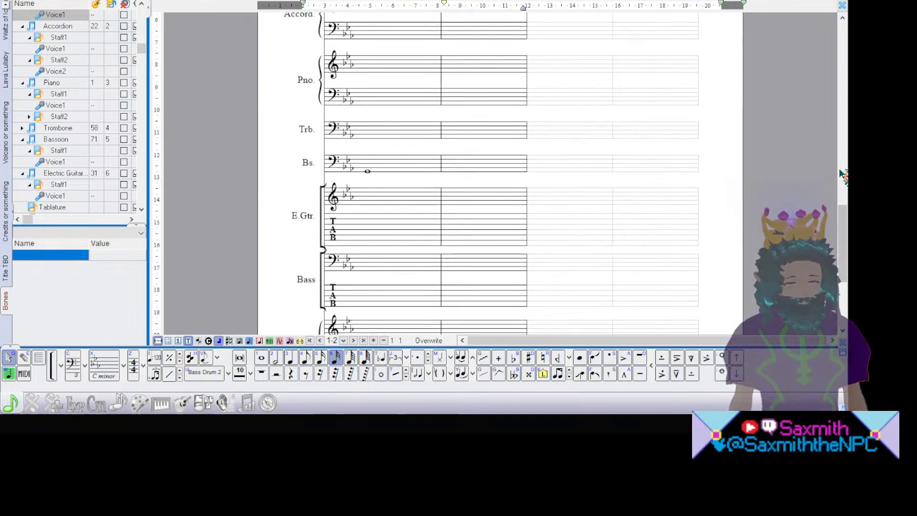
scroll(843, 174, up, 4)
scroll(843, 175, down, 6)
scroll(844, 174, up, 3)
scroll(843, 174, up, 3)
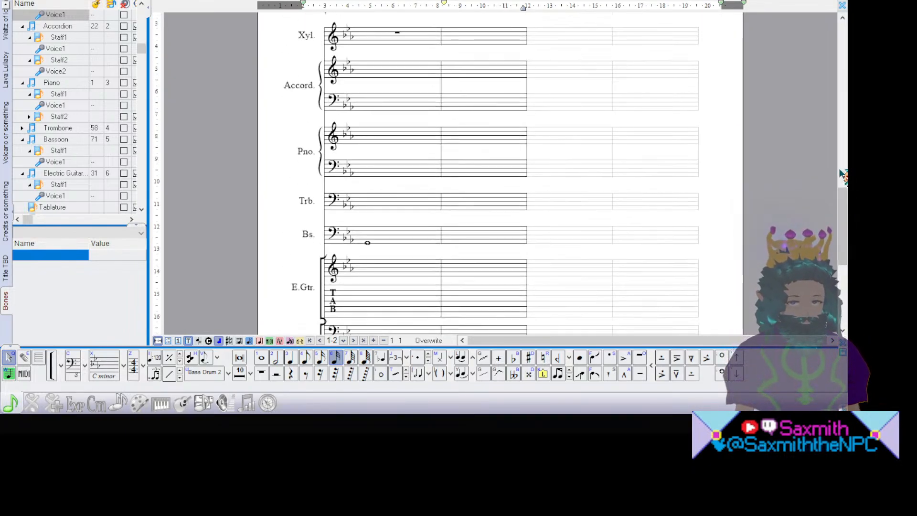
scroll(844, 174, down, 3)
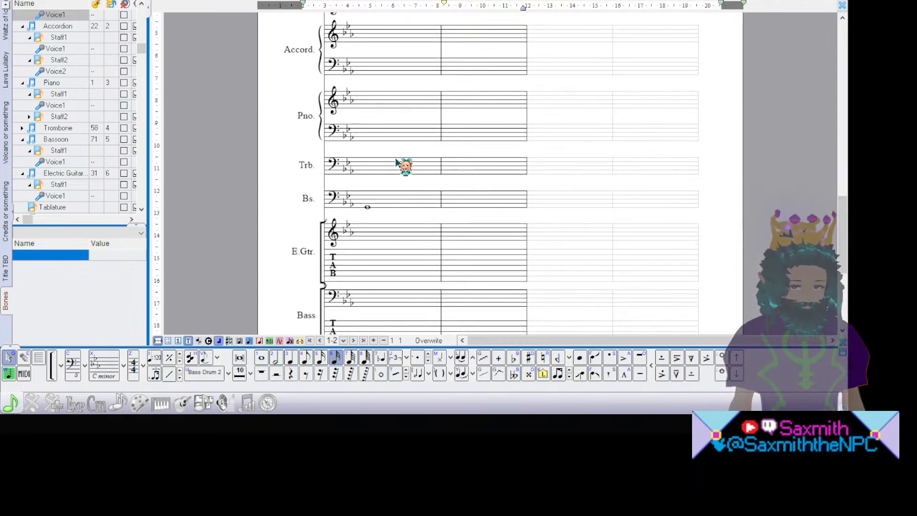
Step: Copy the xylophone's two-measure opening melody from measures 1 and 2 into the trombone staff, starting at measure 5
click(449, 166)
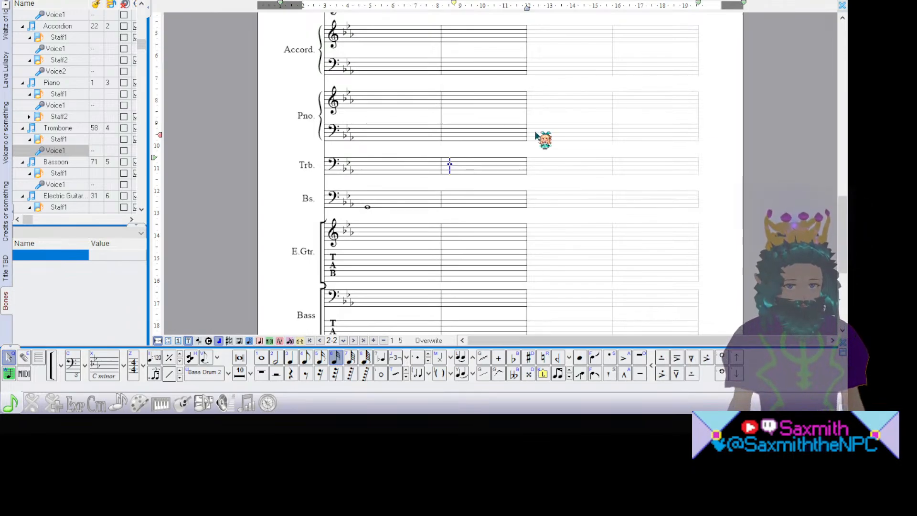
scroll(844, 167, up, 1)
scroll(844, 167, up, 4)
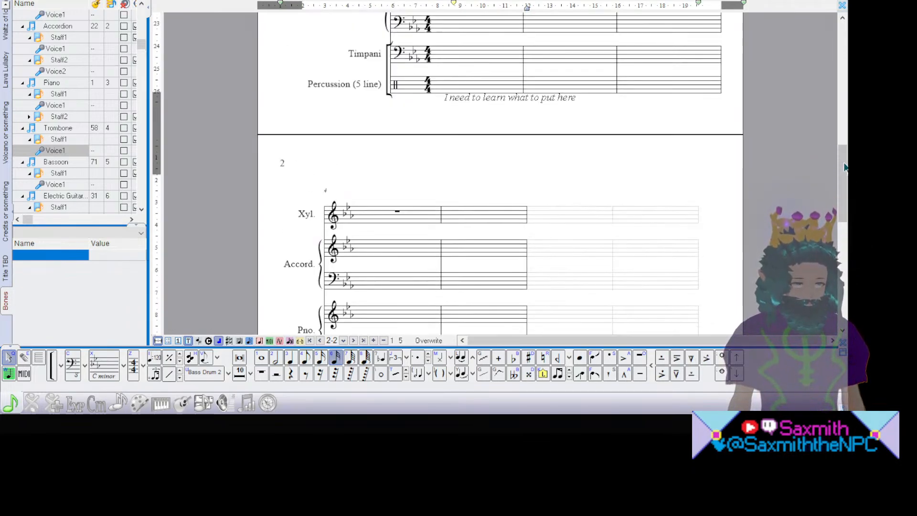
scroll(844, 167, down, 4)
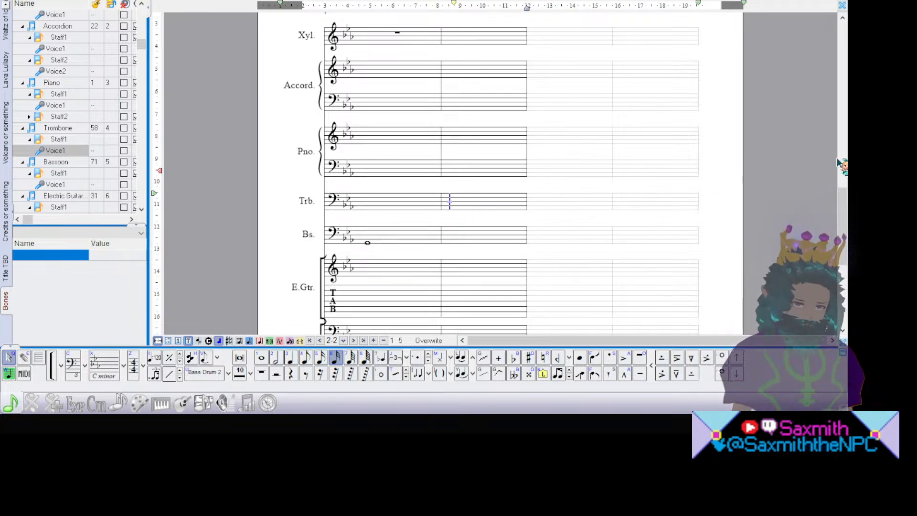
scroll(839, 162, down, 5)
scroll(840, 161, up, 5)
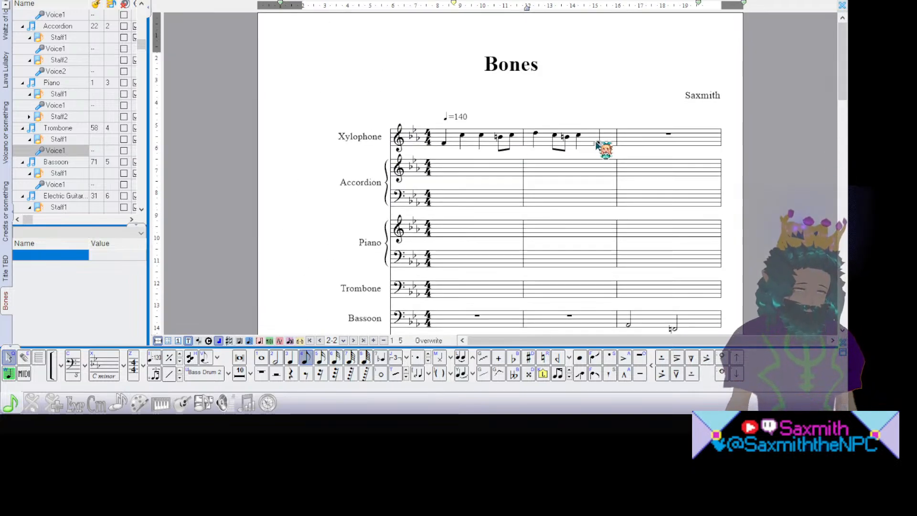
drag(605, 149, 436, 121)
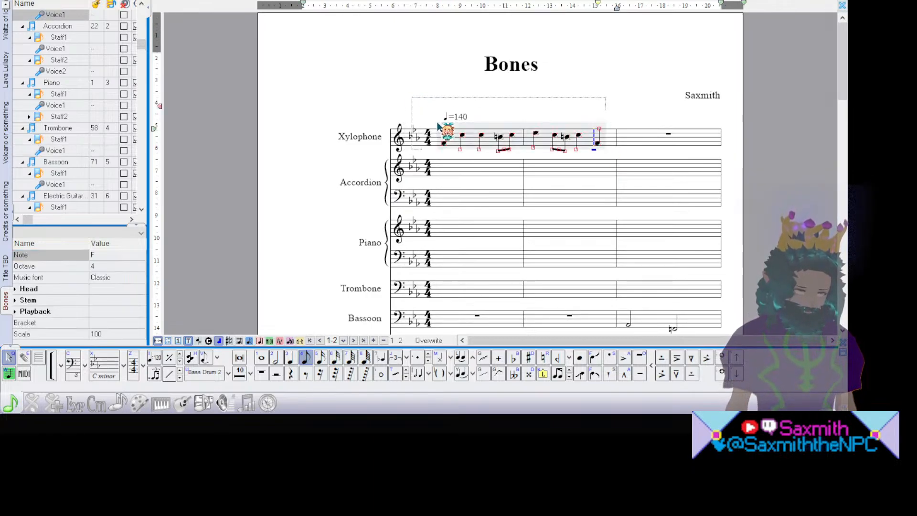
click(499, 180)
scroll(547, 181, down, 15)
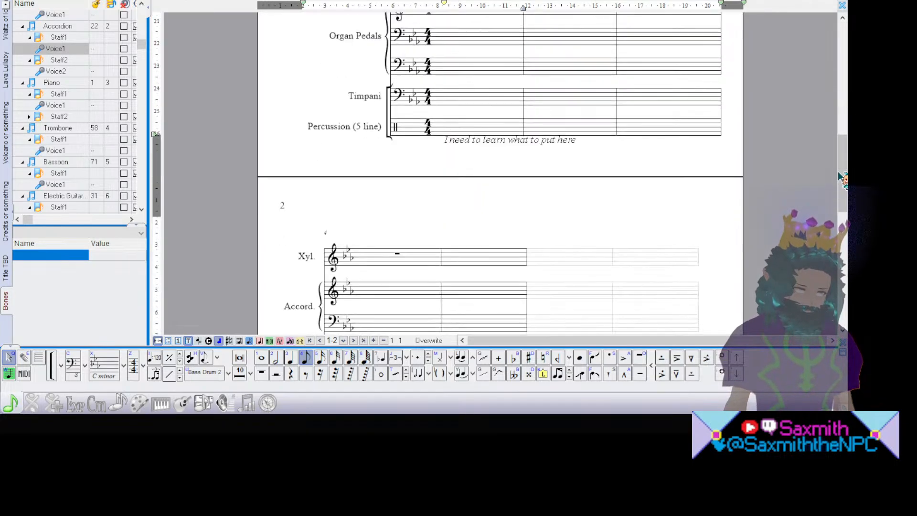
click(485, 246)
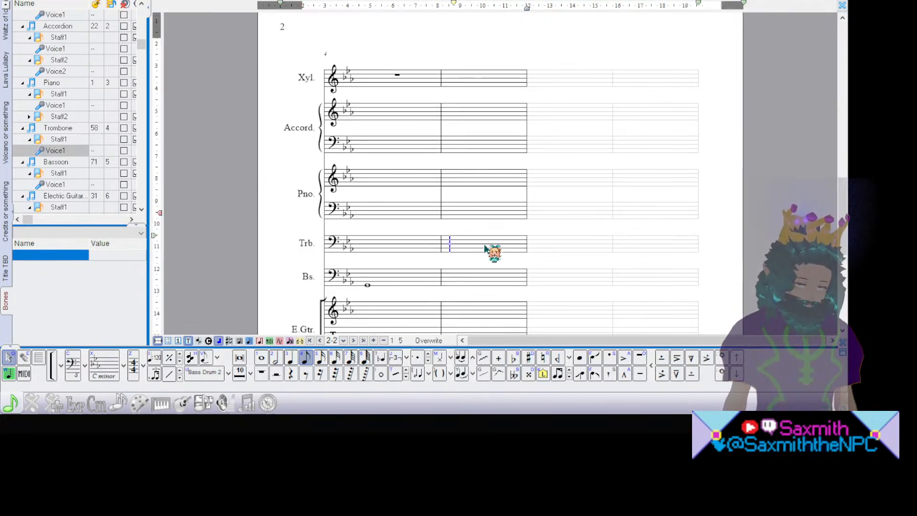
key(ctrl+v)
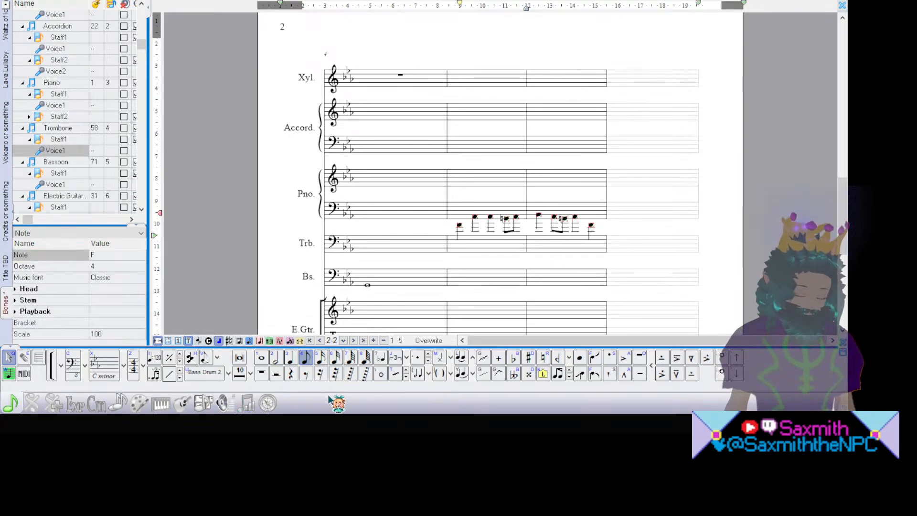
Step: Transpose the pasted trombone melody in measures 5 and 6 down two octaves
scroll(329, 397, up, 2)
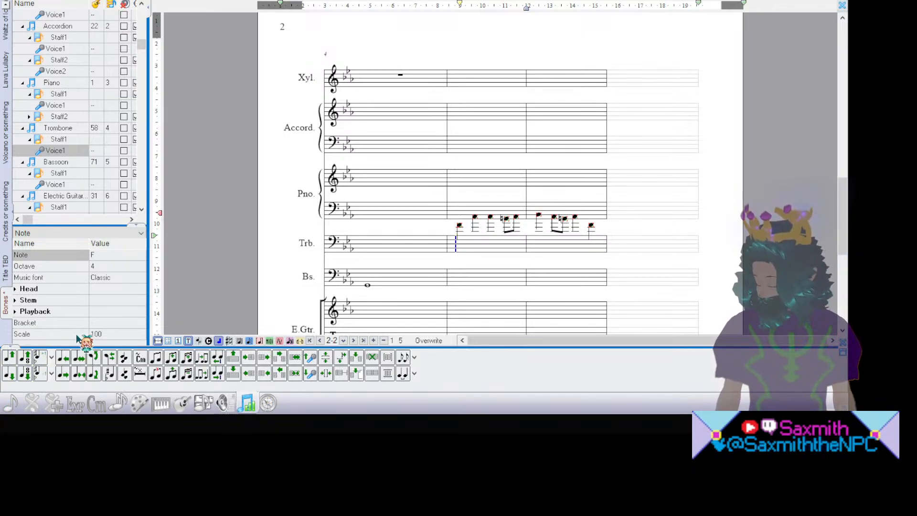
click(24, 374)
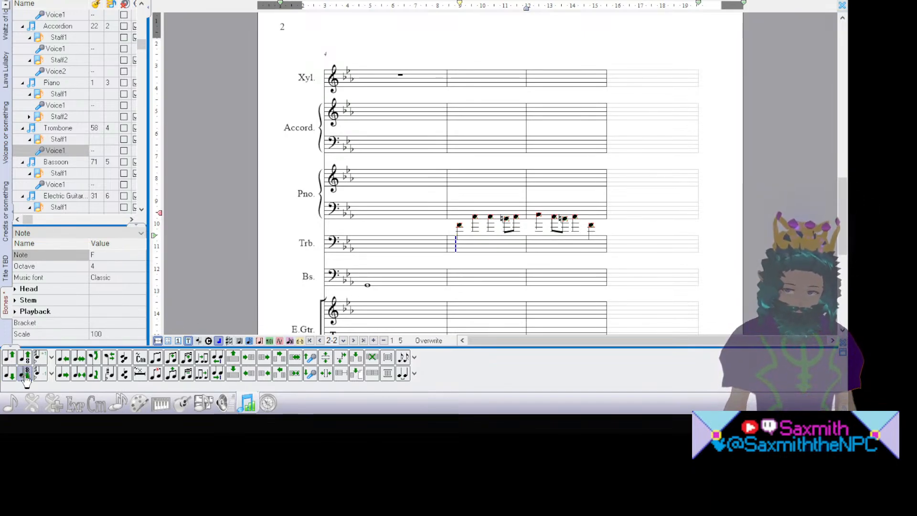
click(24, 375)
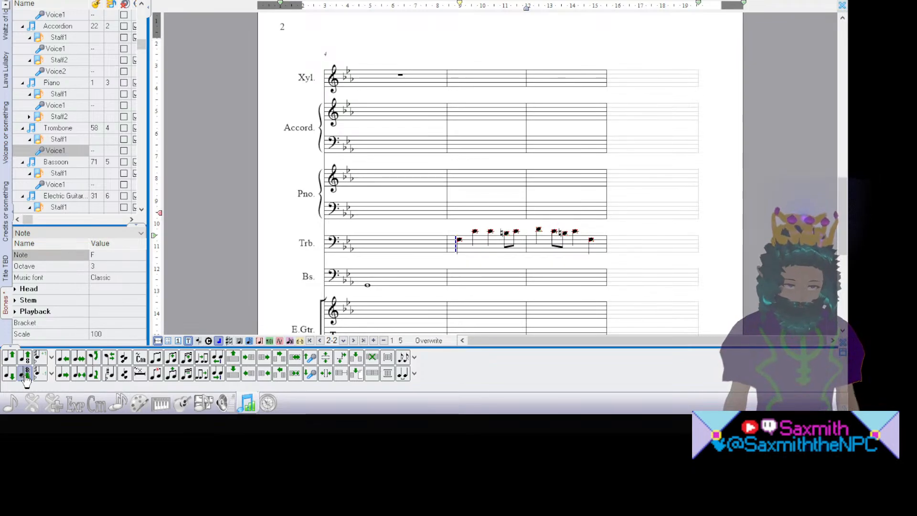
click(24, 375)
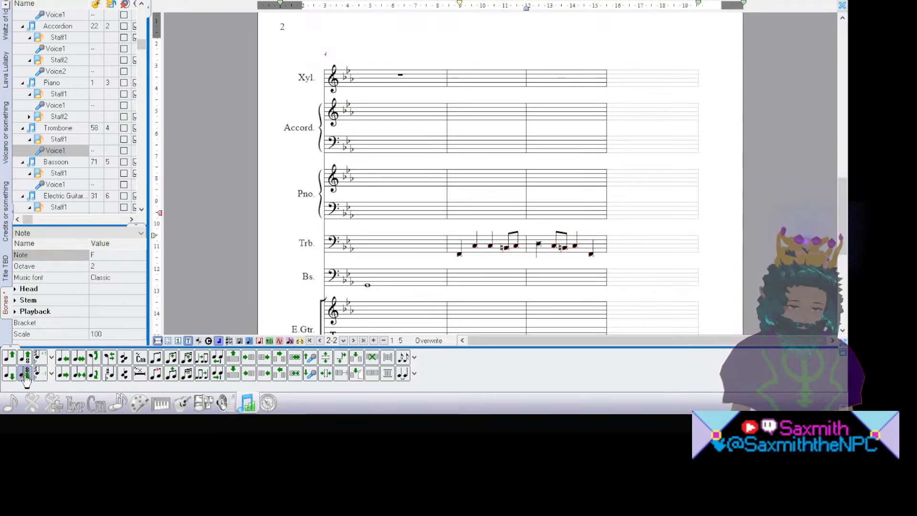
Step: Play the score from its first measure through the trombone entry on page 2 and stop playback
click(420, 246)
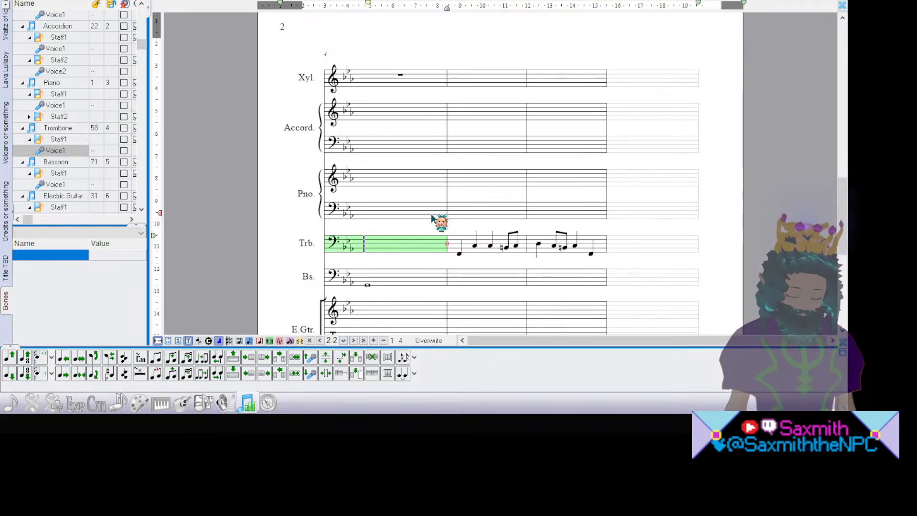
scroll(444, 210, up, 10)
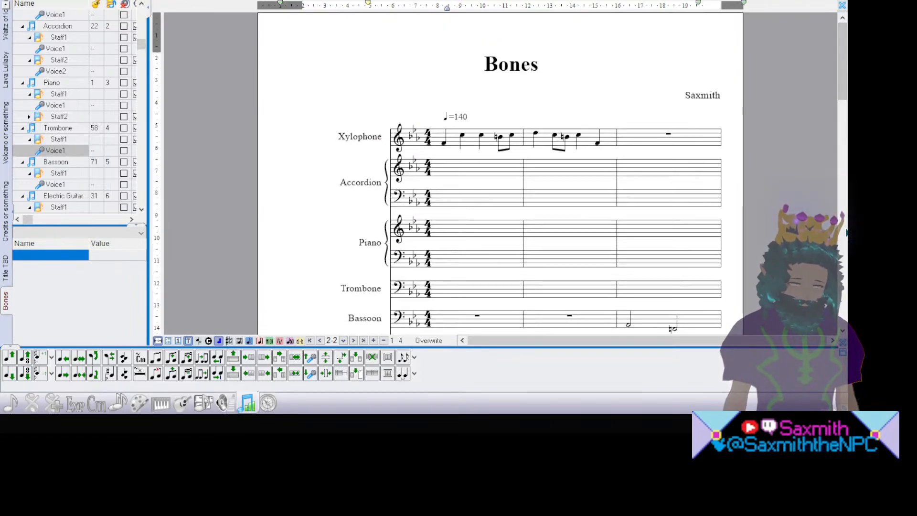
click(440, 169)
key(space)
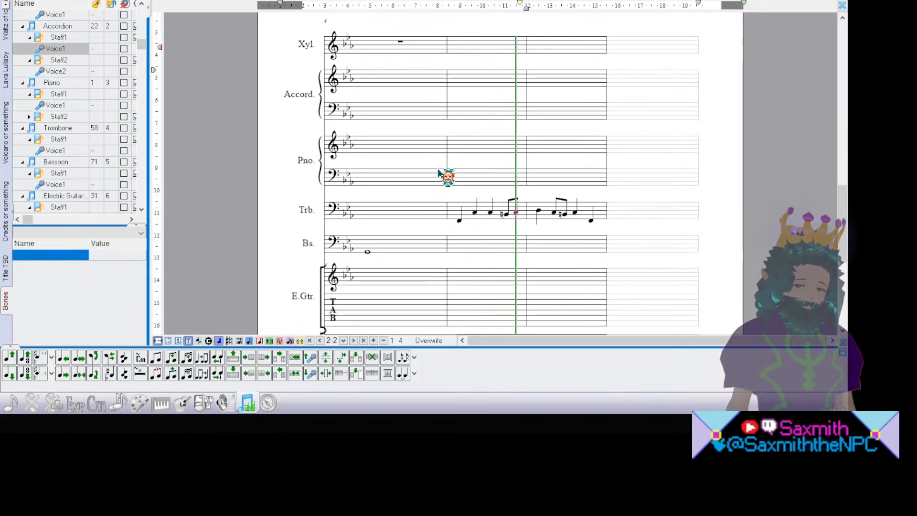
key(space)
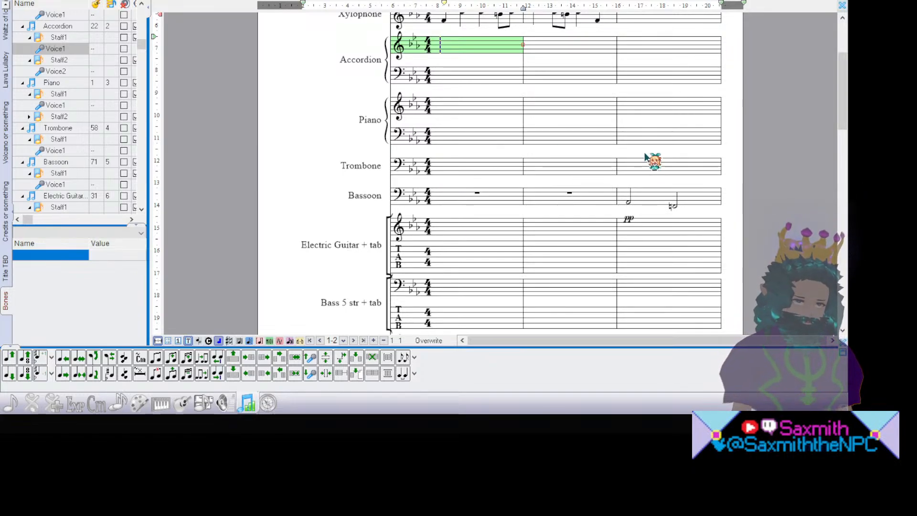
key(space)
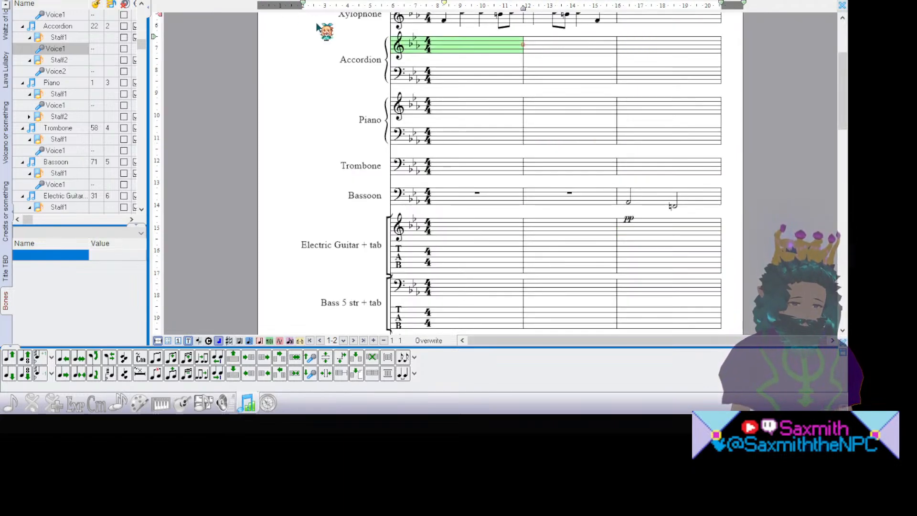
Step: Add a p dynamic under the trombone's first note in measure 5
scroll(839, 209, down, 10)
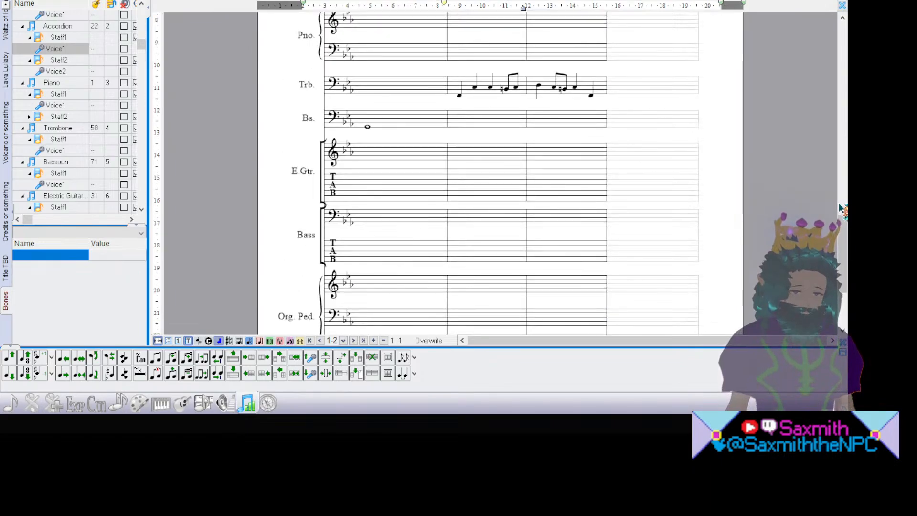
click(453, 85)
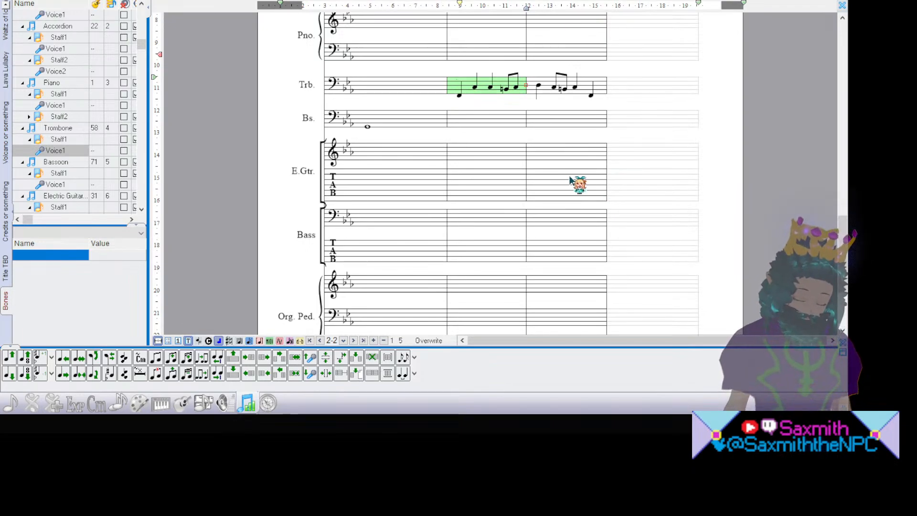
key(F2)
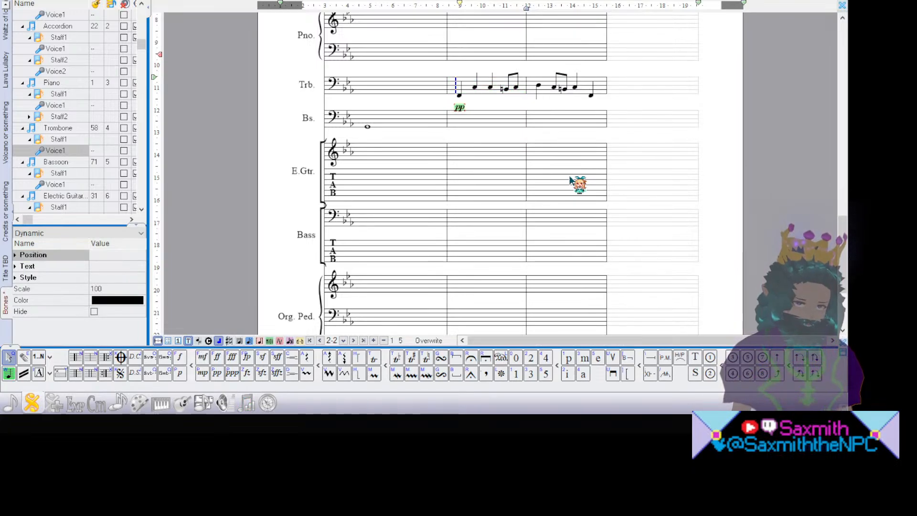
key(p)
key(p)
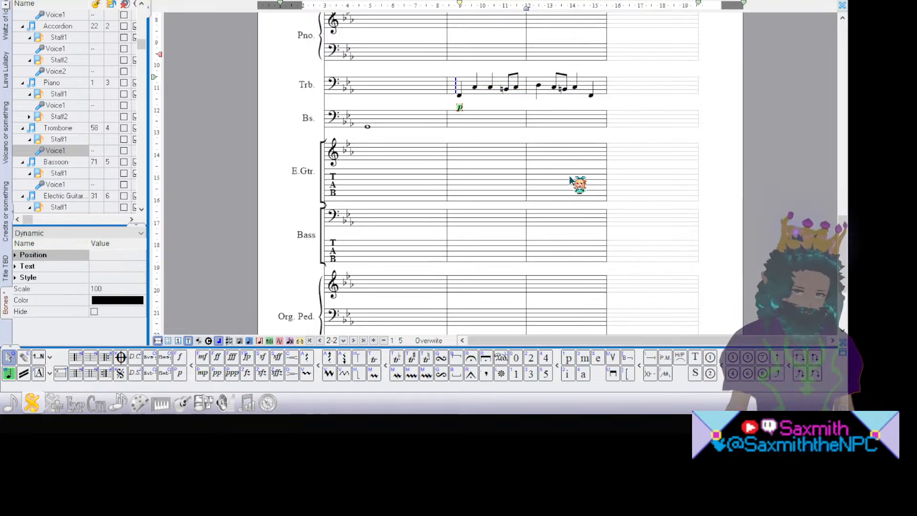
Step: Play back the trombone entry at measure 5 and the score from its beginning to check the new dynamic
click(461, 93)
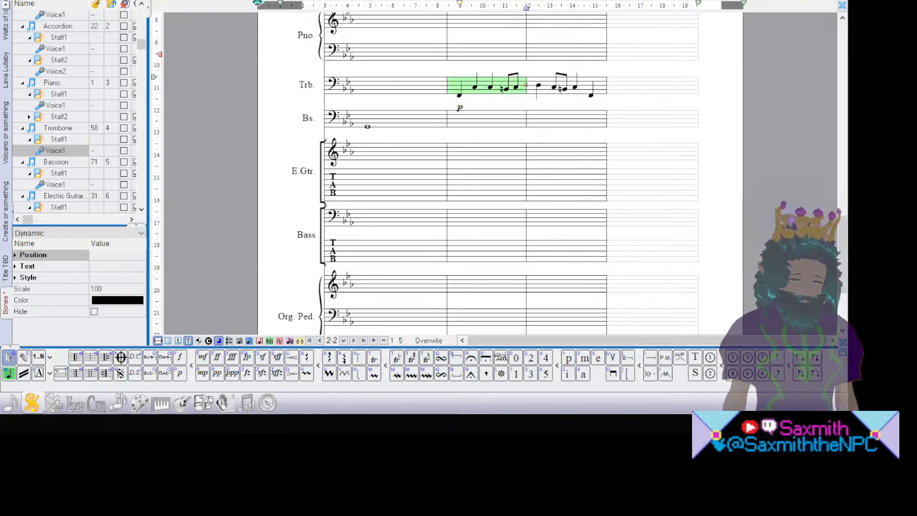
key(space)
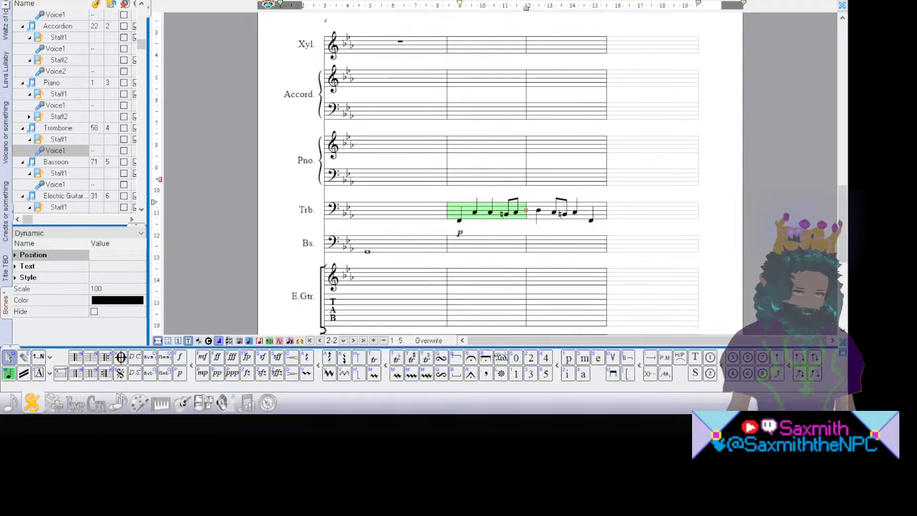
click(233, 0)
click(248, 0)
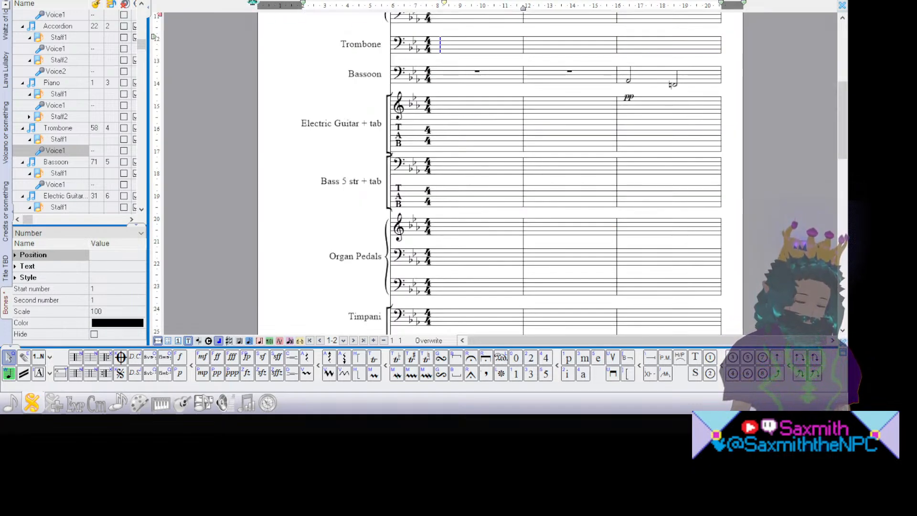
Step: Try shortening the bassoon's whole note in measure 4 to a dotted half note
scroll(840, 141, down, 5)
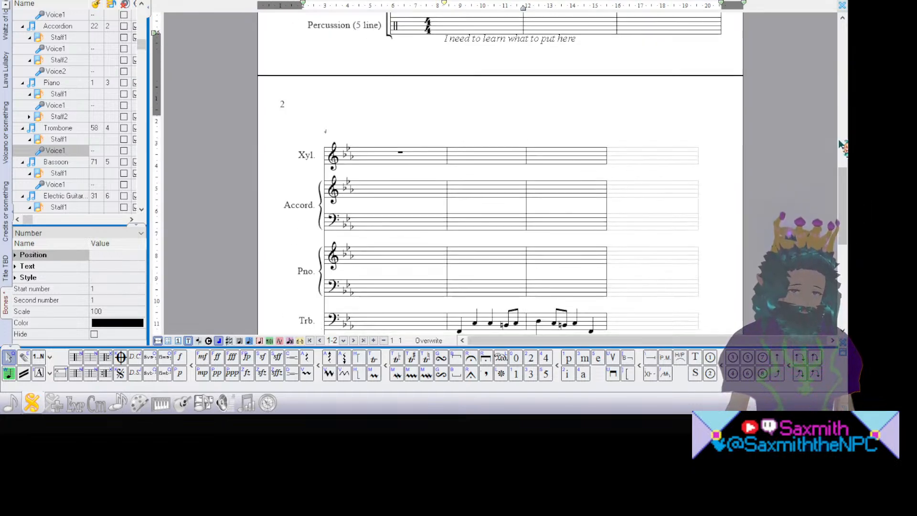
scroll(840, 146, down, 4)
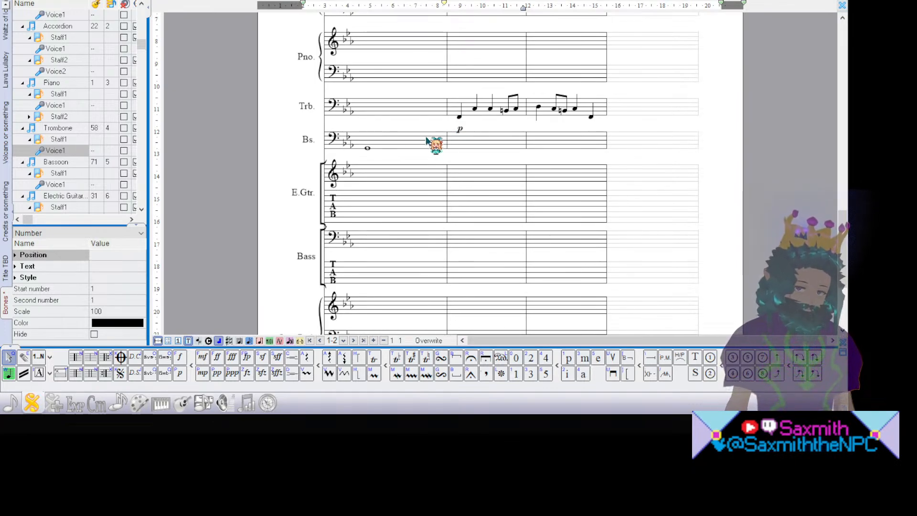
click(366, 148)
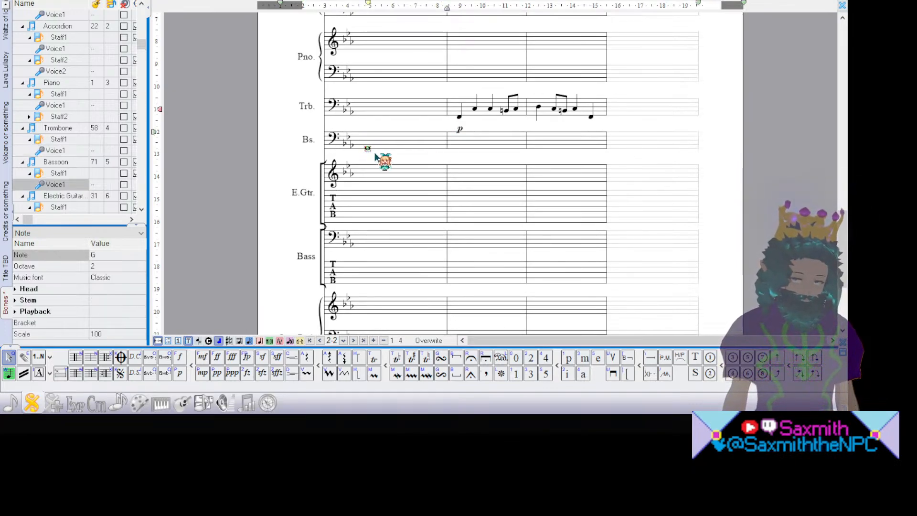
key(ctrl+1)
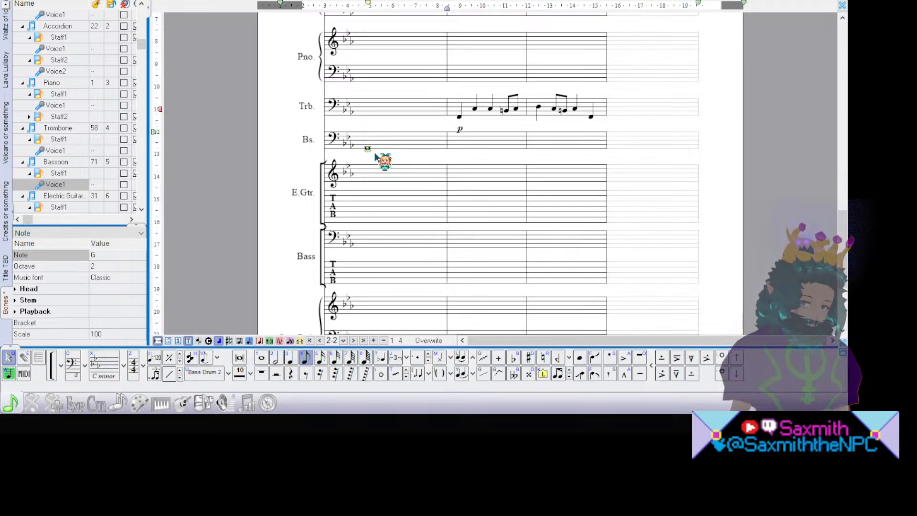
key(2)
key(.)
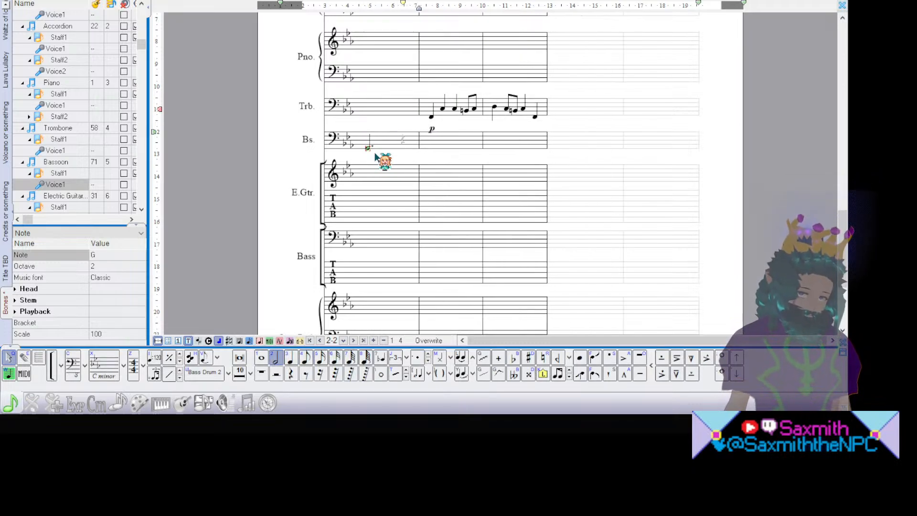
Step: Play the score from the piano's first measure to review the shortened bassoon note on page 2
scroll(466, 246, up, 10)
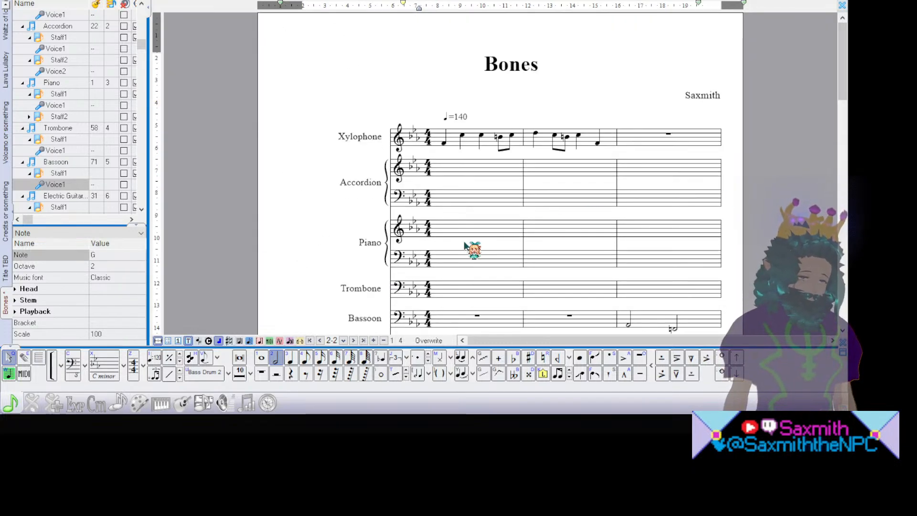
click(442, 233)
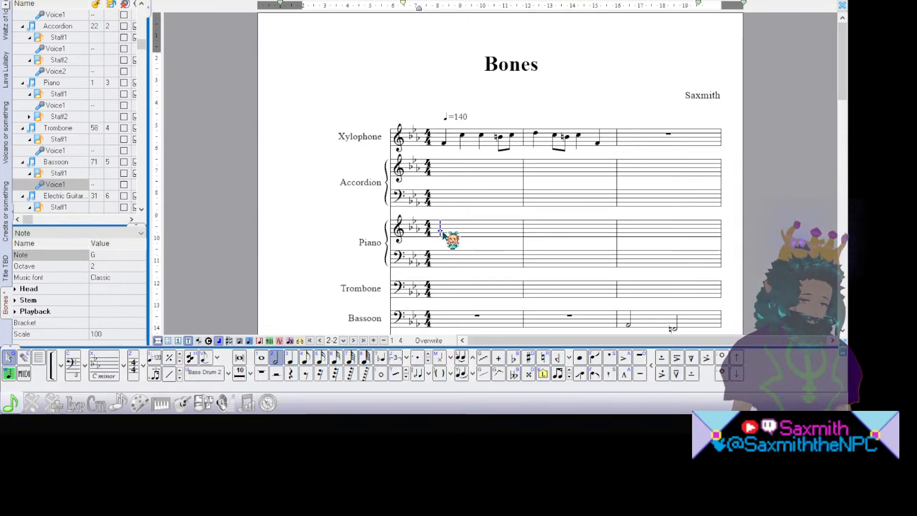
key(space)
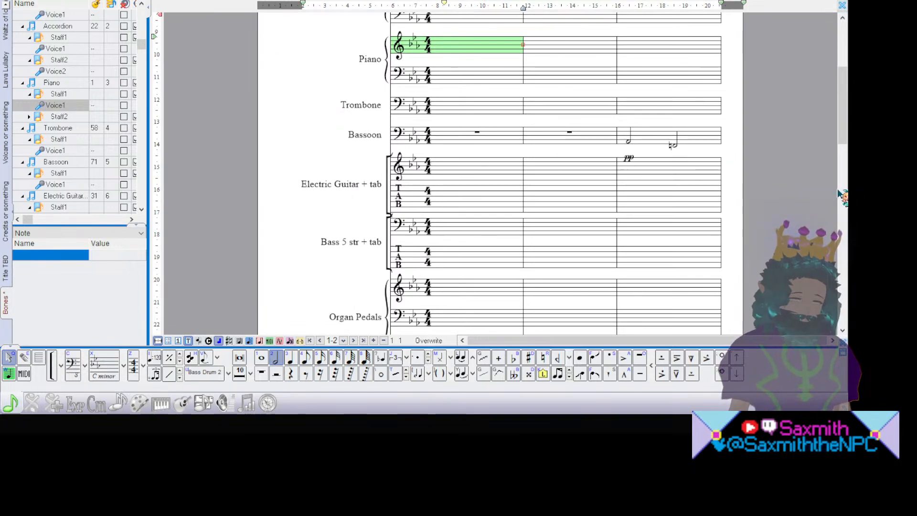
scroll(839, 192, down, 20)
scroll(839, 192, up, 9)
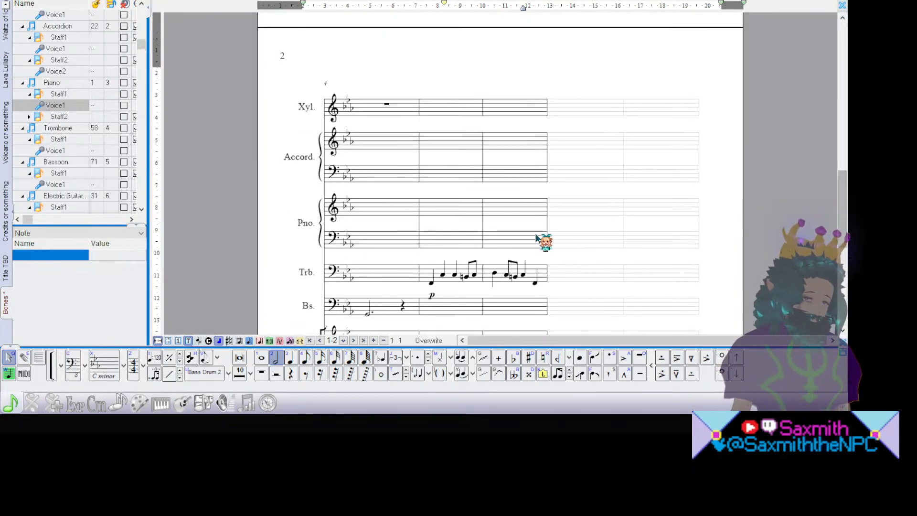
Step: Undo the duration change on the bassoon's measure 4 note and select that note again
click(368, 305)
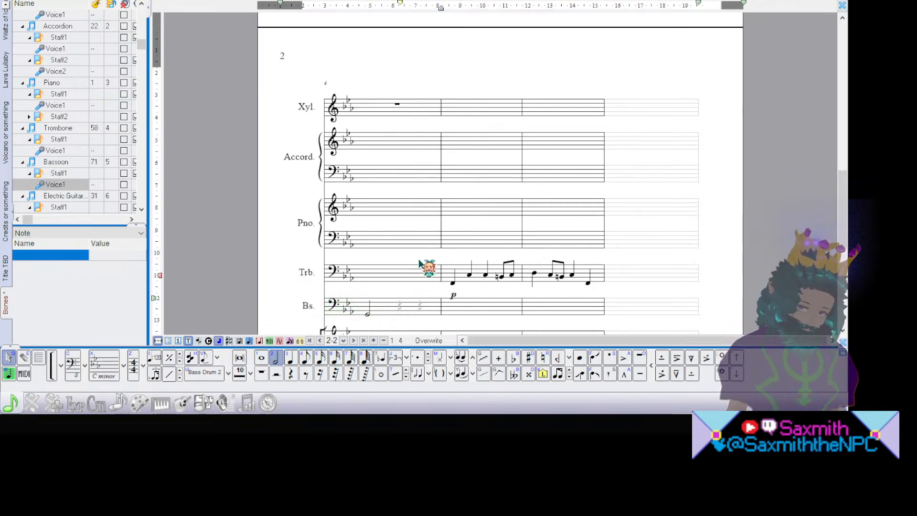
key(ctrl+z)
click(367, 313)
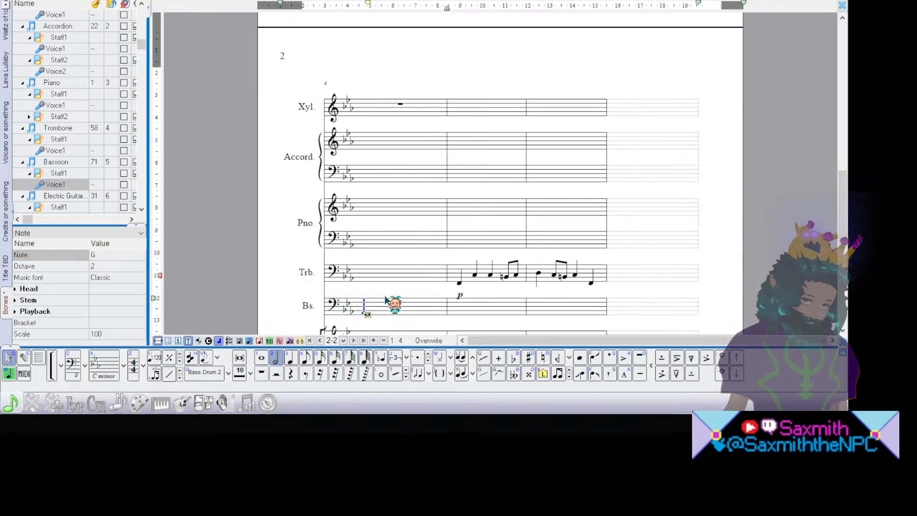
Step: Add a decrescendo hairpin under the bassoon's whole note in measure 4 and stretch it toward the measure's end, to a duration of about 460
click(380, 303)
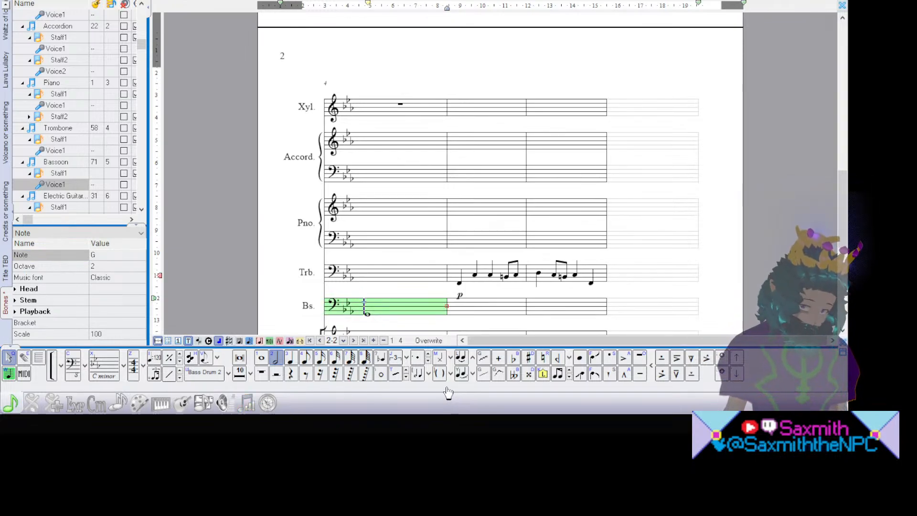
scroll(448, 393, down, 1)
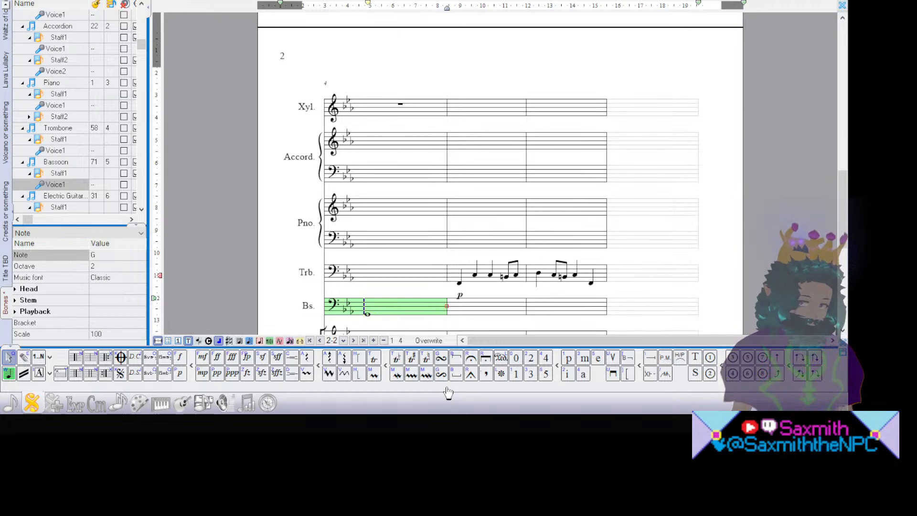
click(292, 375)
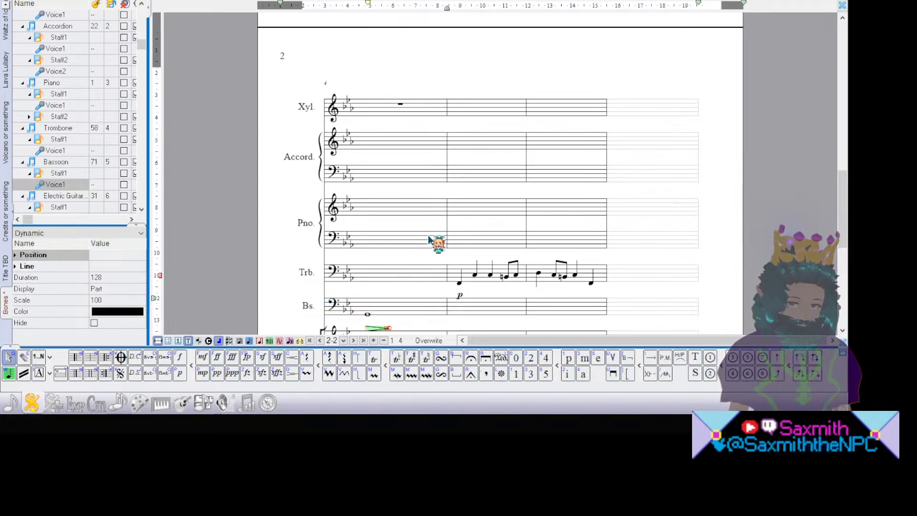
scroll(436, 245, down, 3)
drag(389, 257, 440, 263)
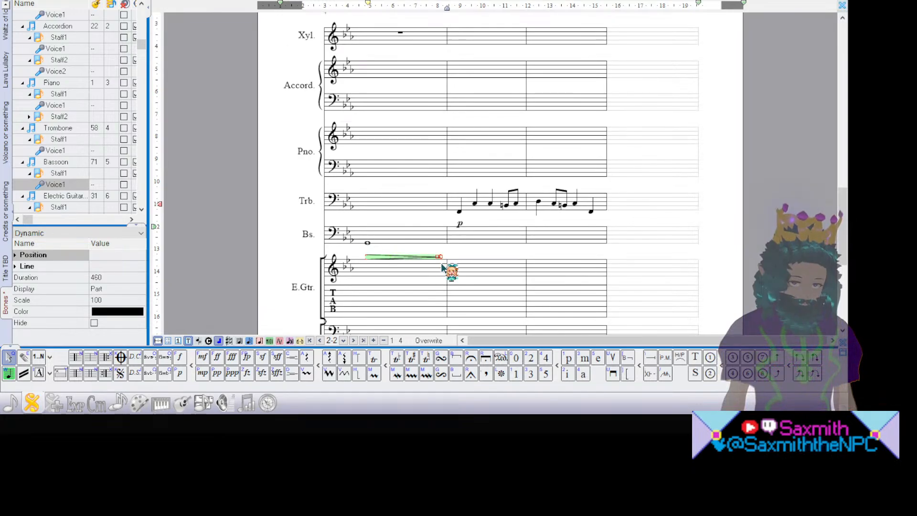
click(418, 221)
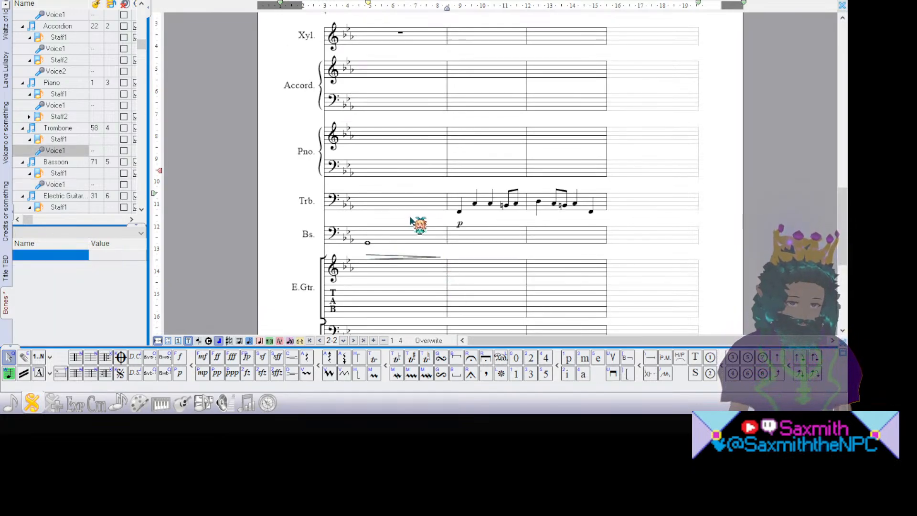
Step: Play the score from the accordion's first measure to review the bassoon's decrescendo leading into the trombone entry
scroll(725, 143, up, 15)
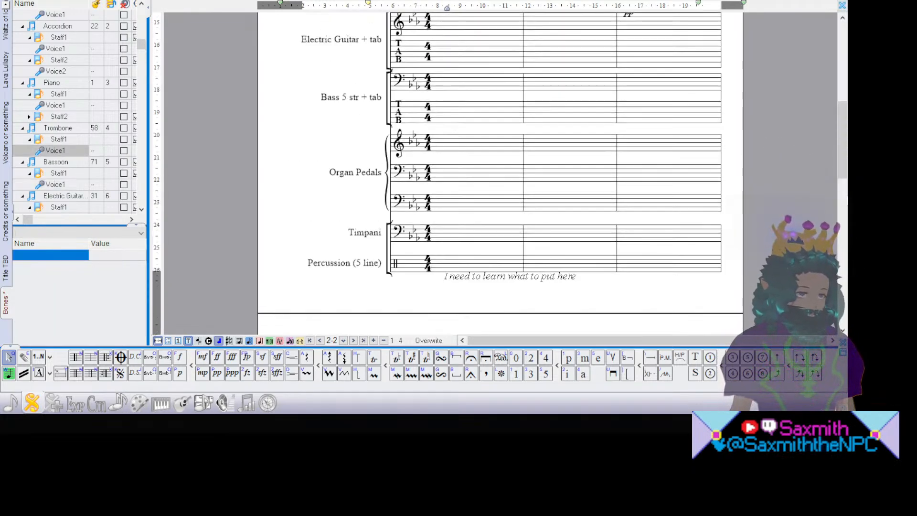
click(441, 172)
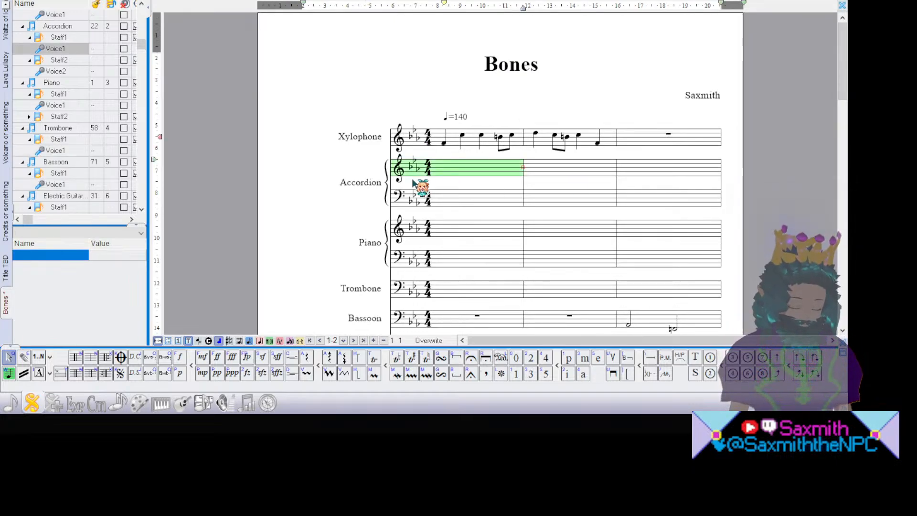
key(F1)
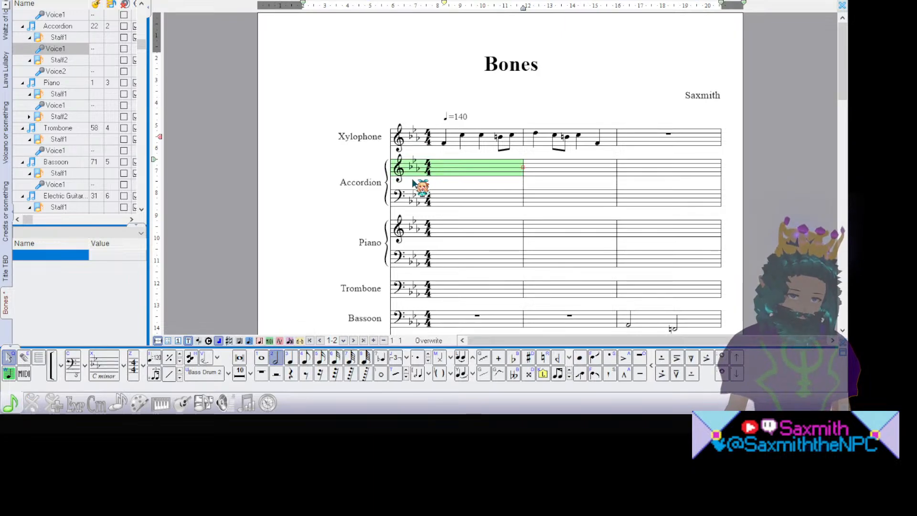
key(space)
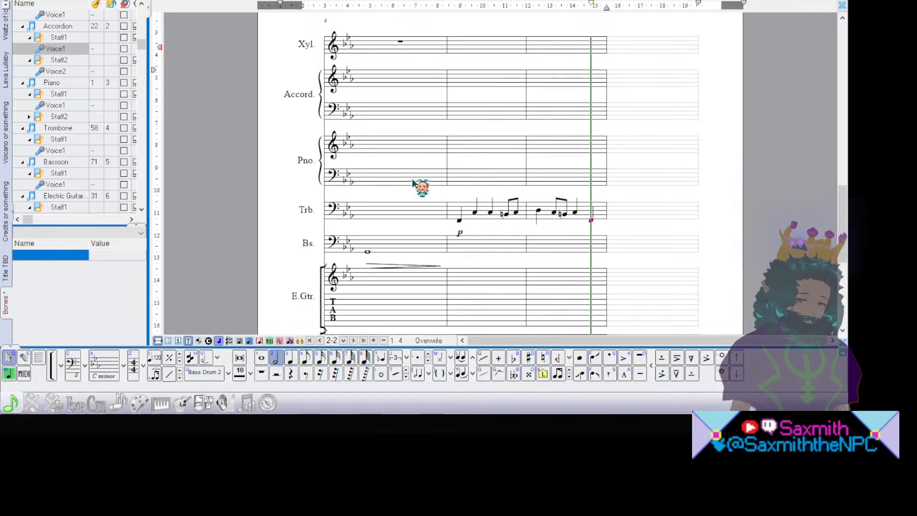
key(space)
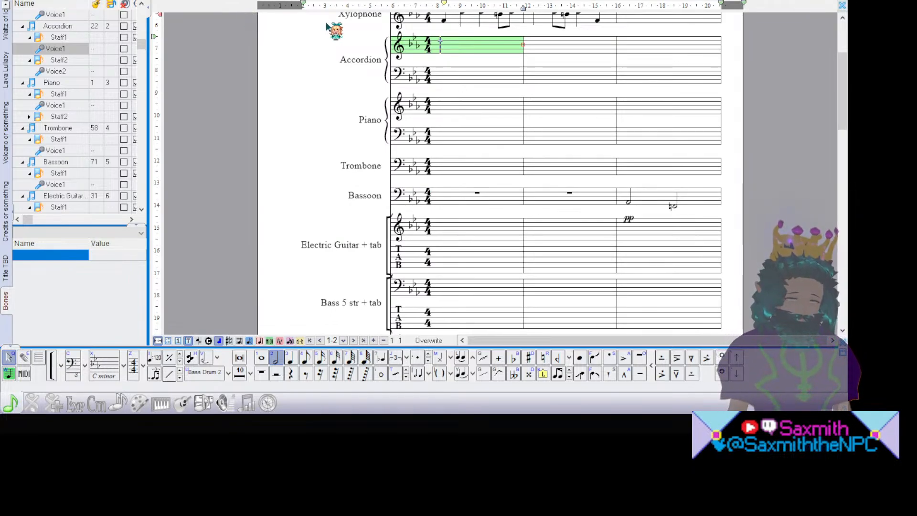
Step: Examine the trombone and piano staves around the empty measure 7 that follows the trombone melody on page 2
key(End)
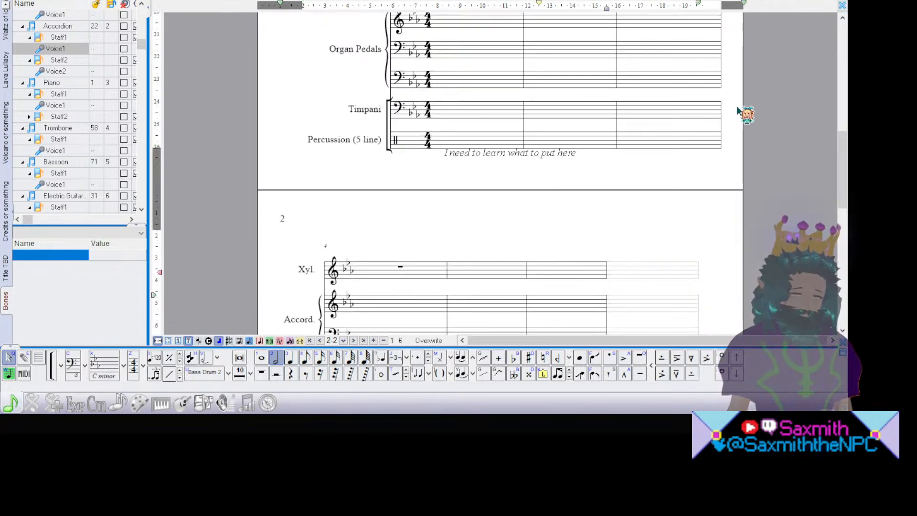
scroll(717, 134, down, 5)
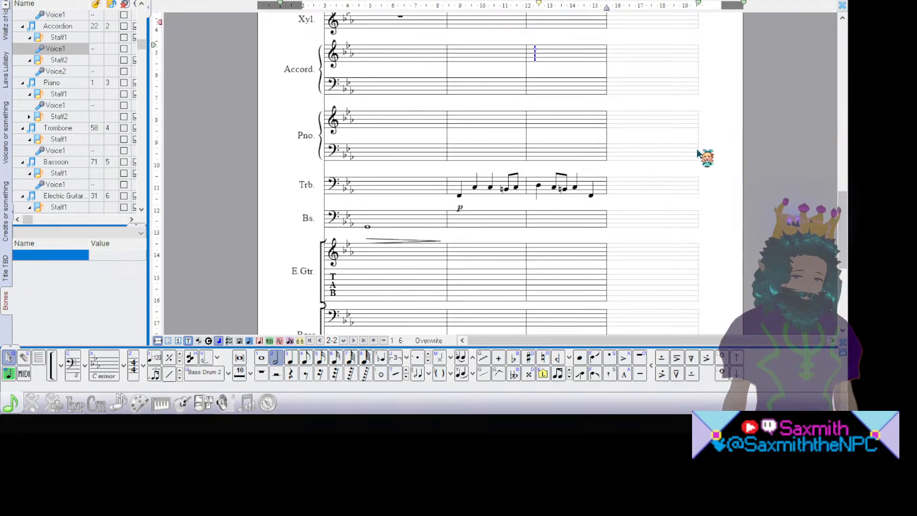
click(615, 189)
scroll(842, 154, up, 3)
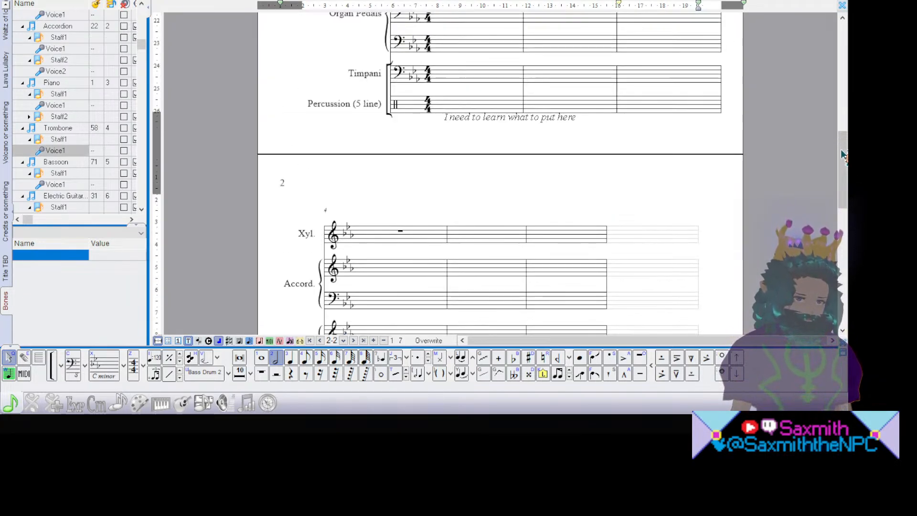
scroll(841, 154, down, 5)
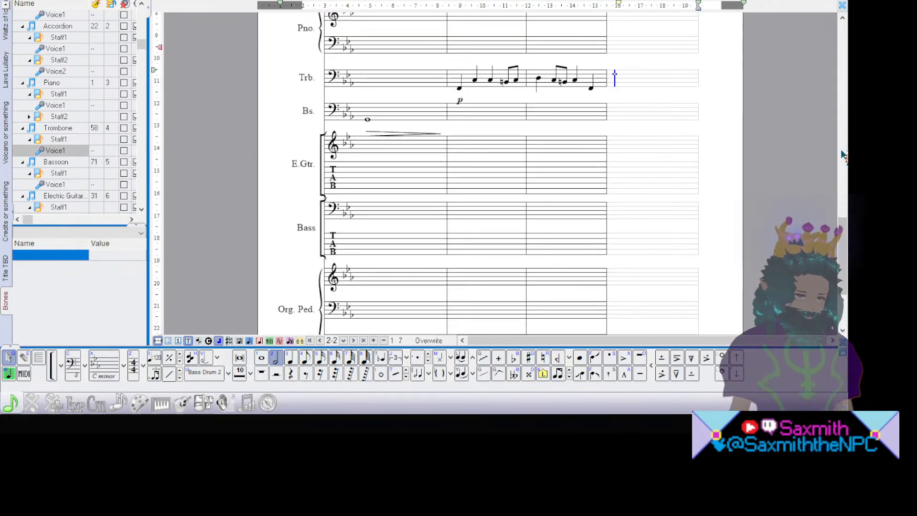
scroll(841, 154, up, 1)
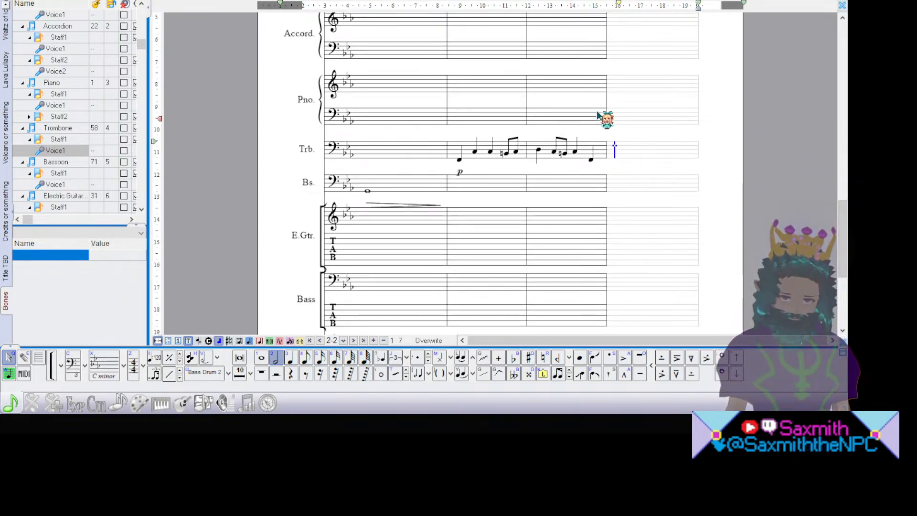
click(620, 116)
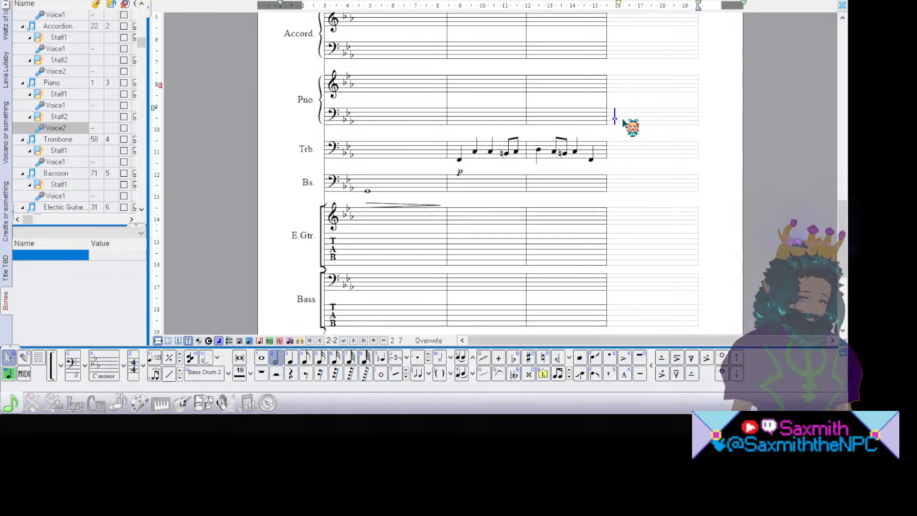
click(626, 90)
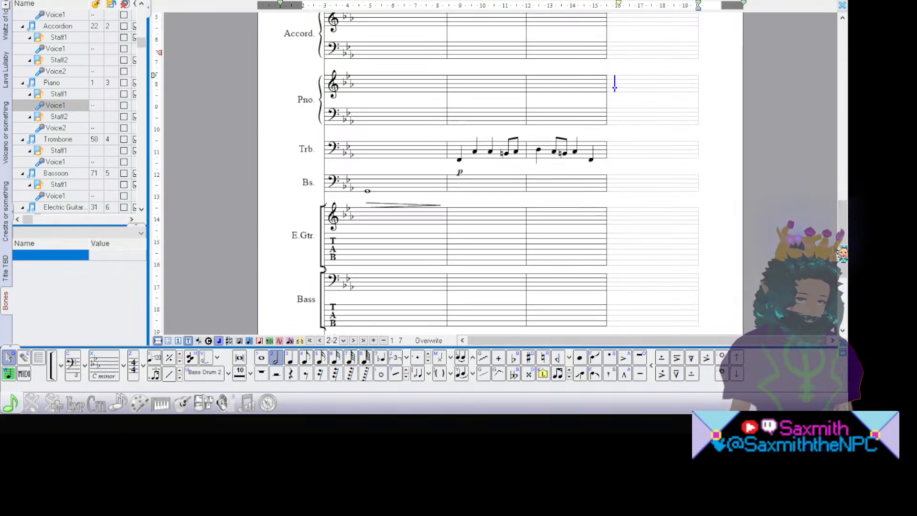
scroll(841, 250, up, 2)
scroll(841, 251, down, 1)
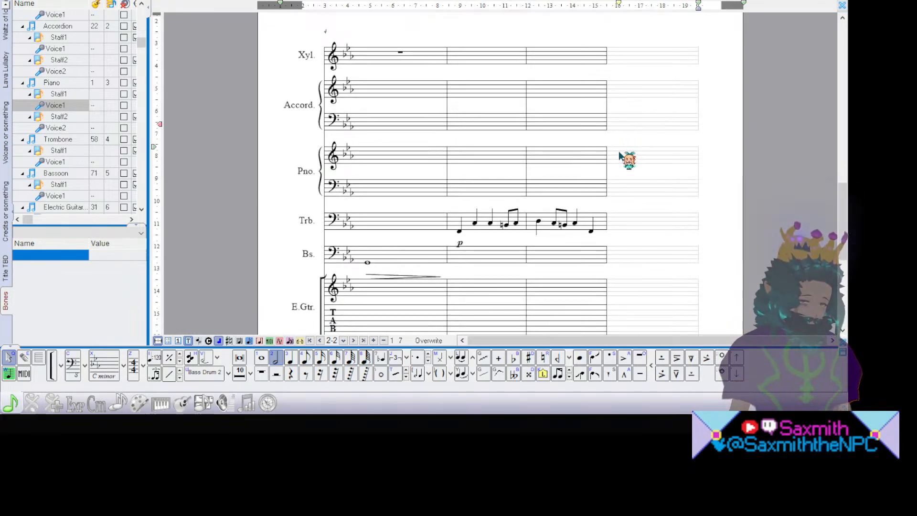
Step: Add a crescendo hairpin under the trombone melody across measures 5 and 6, to a duration of about 941, and play it back from measure 5
click(460, 221)
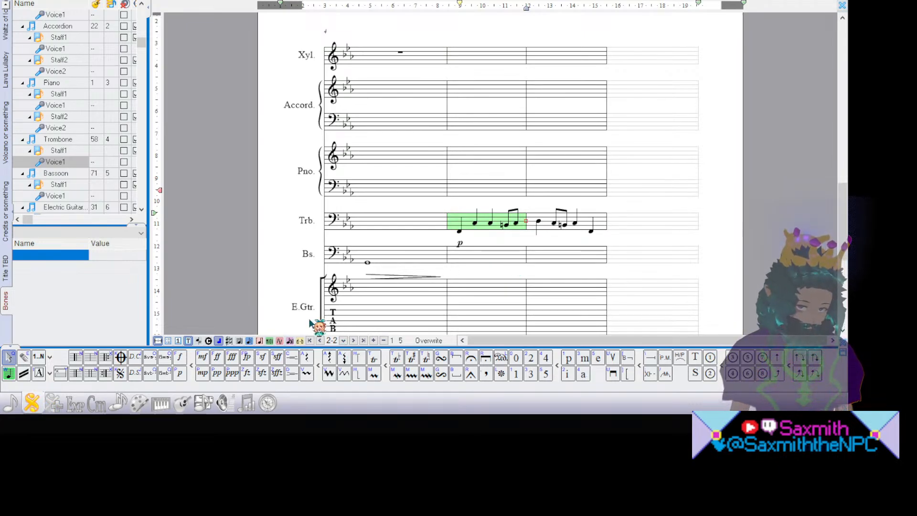
click(291, 357)
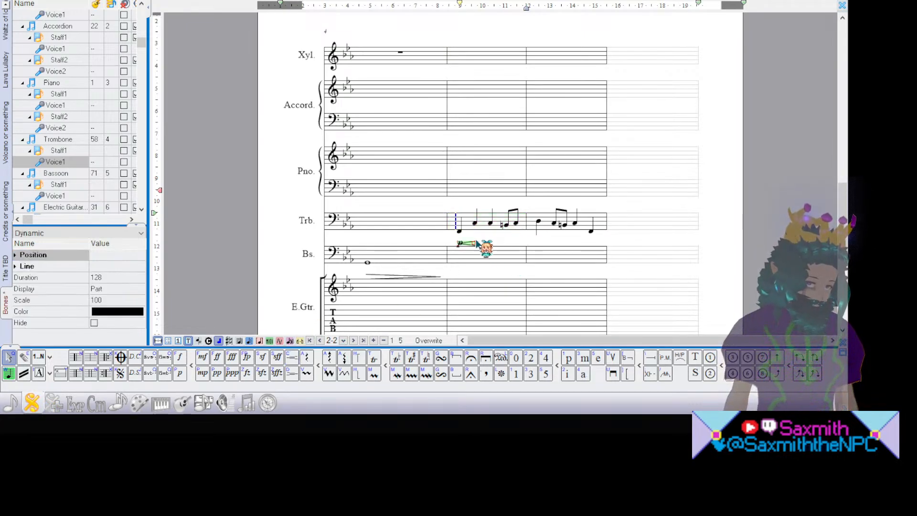
drag(476, 243, 597, 244)
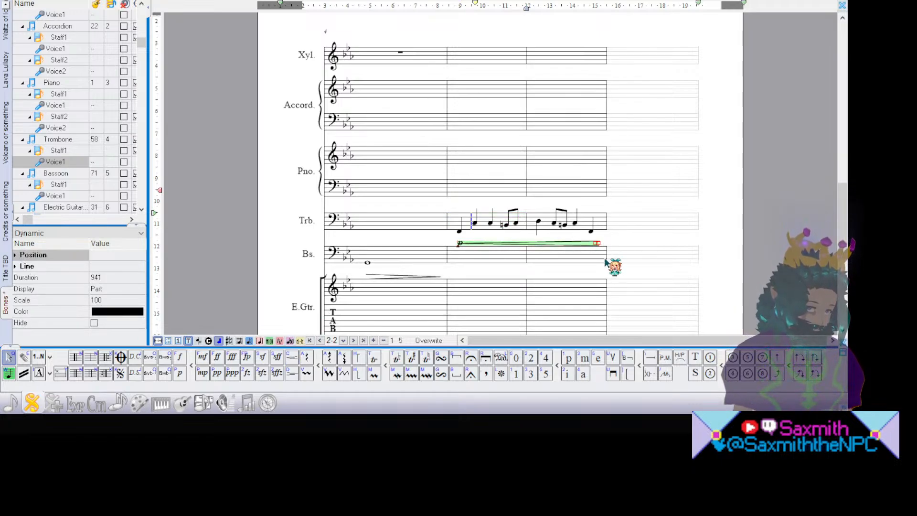
click(595, 223)
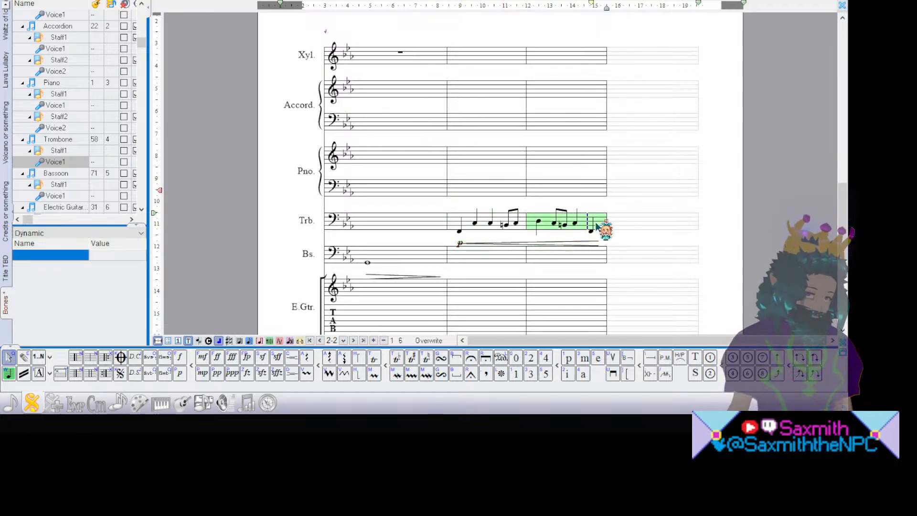
click(452, 222)
key(space)
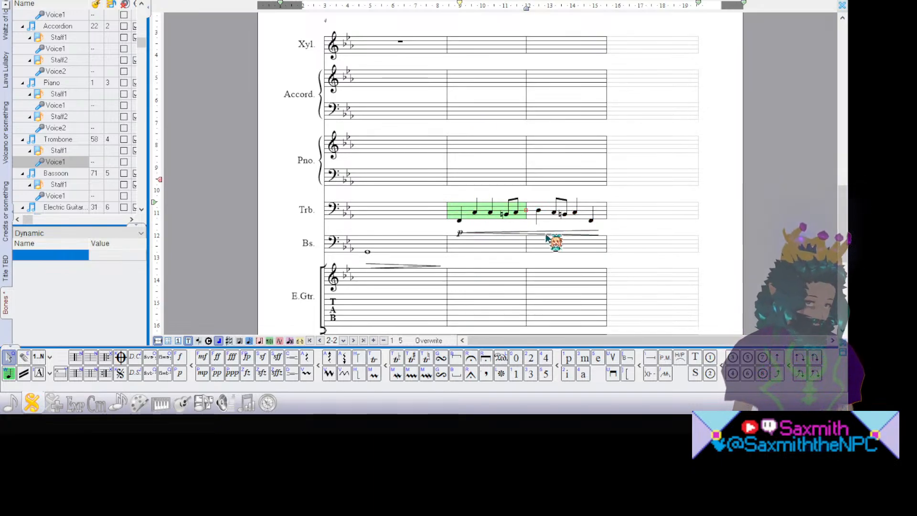
Step: Add an mp dynamic to the trombone at the start of measure 7 and extend the crescendo hairpin to it, to a duration of 1024
click(623, 218)
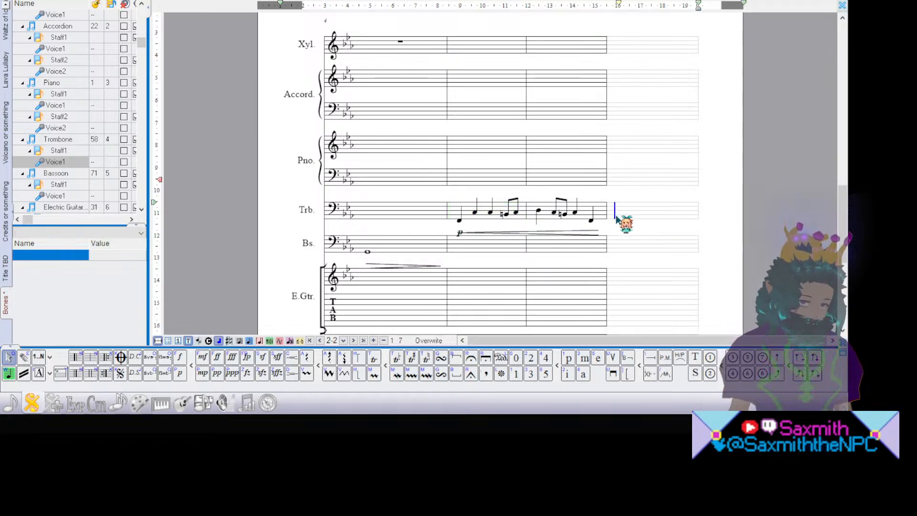
key(p)
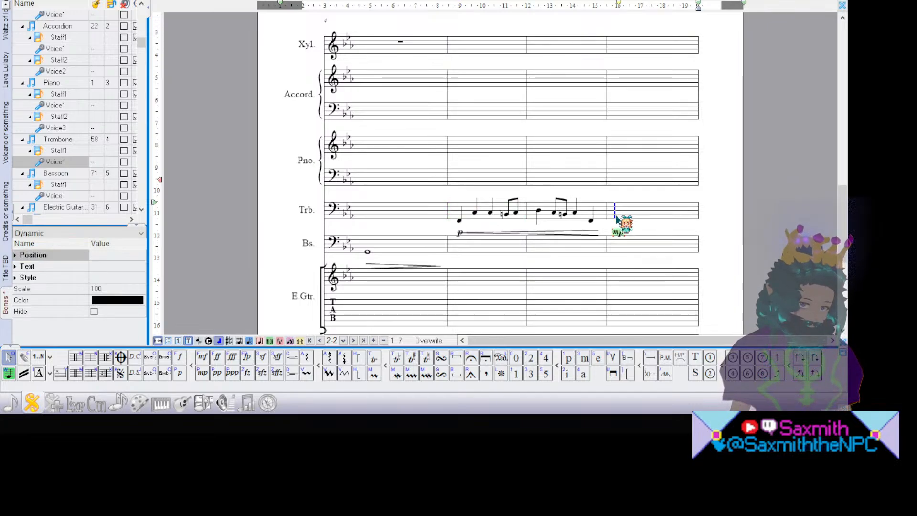
click(609, 231)
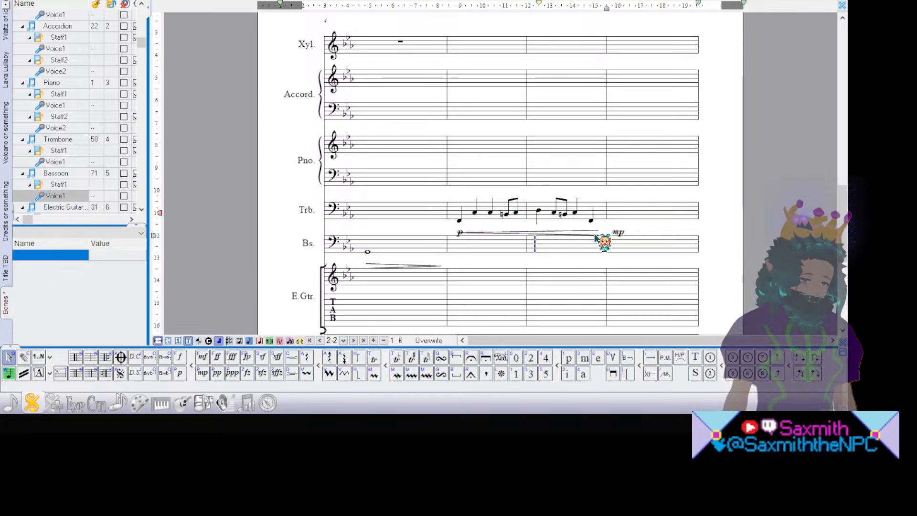
click(587, 233)
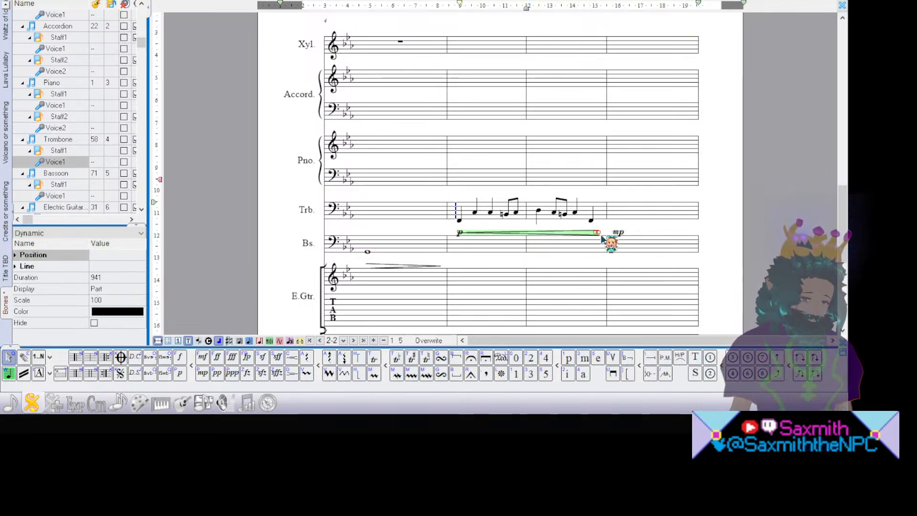
drag(603, 233, 614, 233)
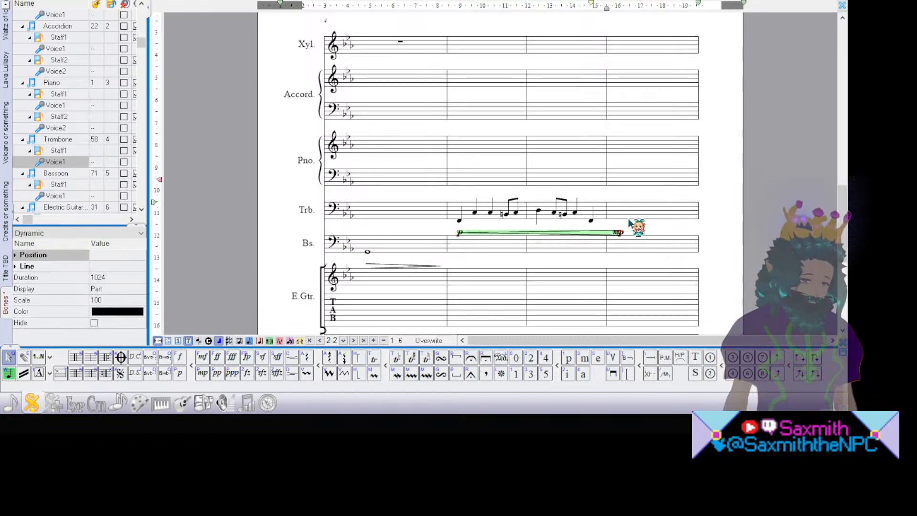
click(451, 210)
key(p)
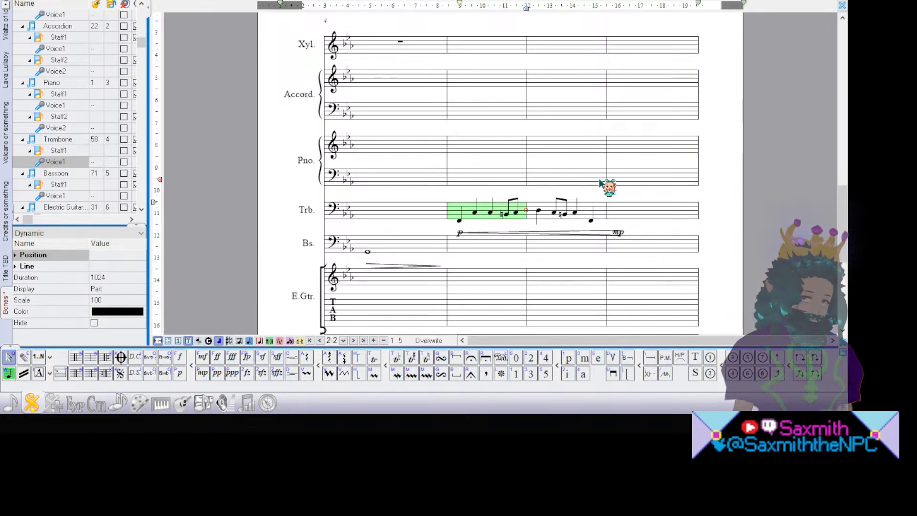
Step: Add an mp dynamic to the piano's upper staff at the start of measure 7
click(620, 205)
click(618, 172)
click(618, 146)
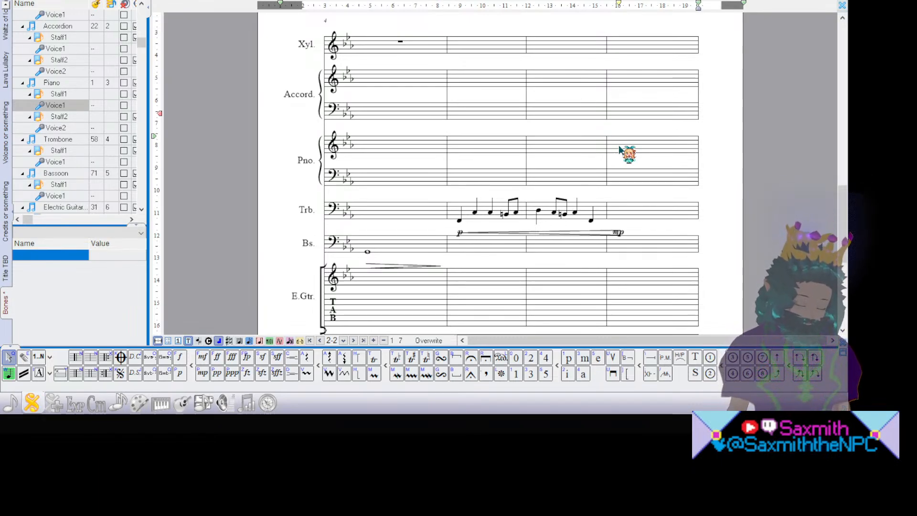
key(p)
key(p)
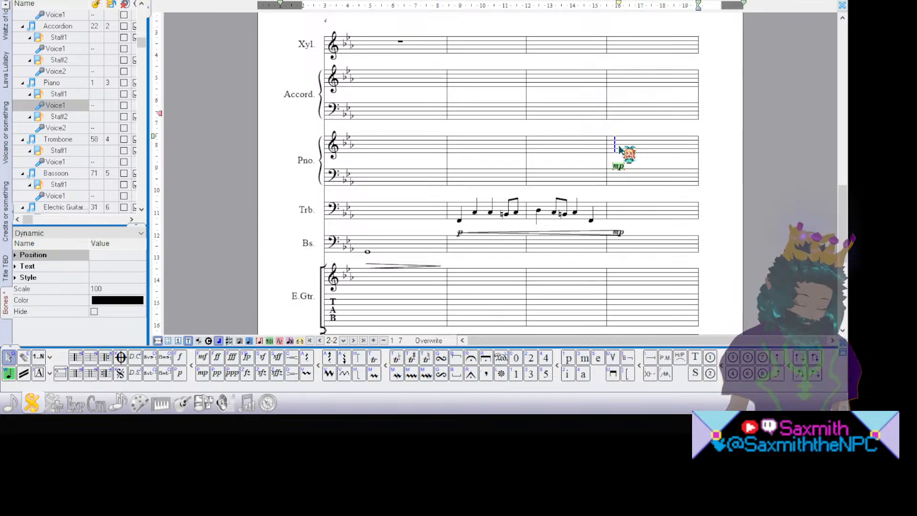
Step: Enter eighth notes E, F, G and A in the piano's upper staff from the start of measure 7
key(F1)
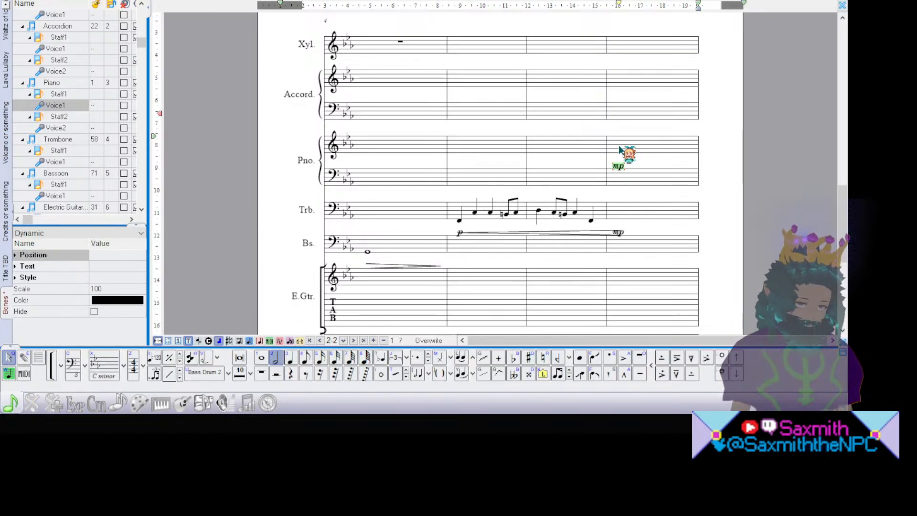
click(619, 150)
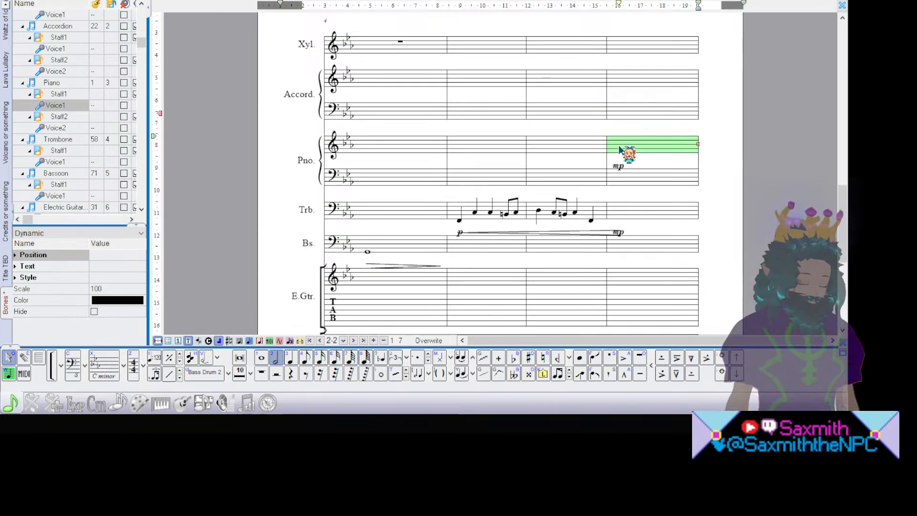
key(4)
key(e)
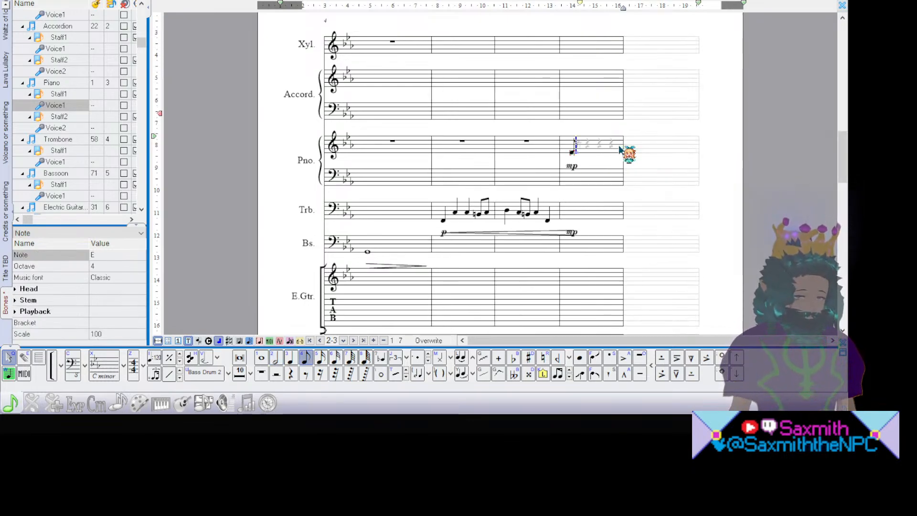
key(f)
key(g)
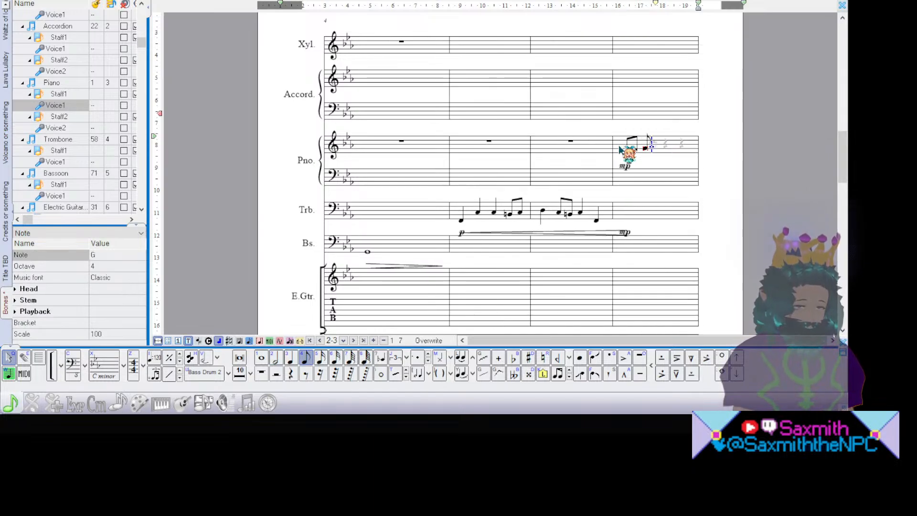
key(a)
Step: Complete the piano's measure 7 with a quarter note B followed by eighth notes A and G
key(b)
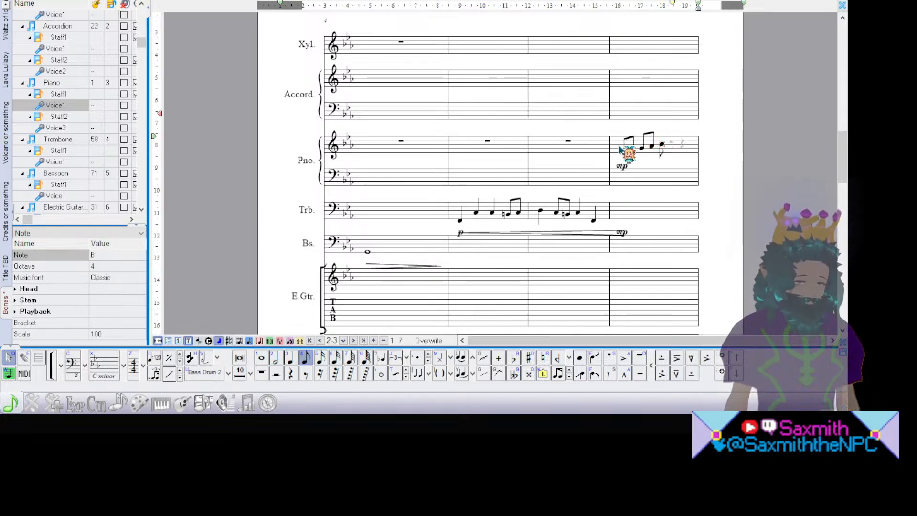
key(BackSpace)
key(3)
key(b)
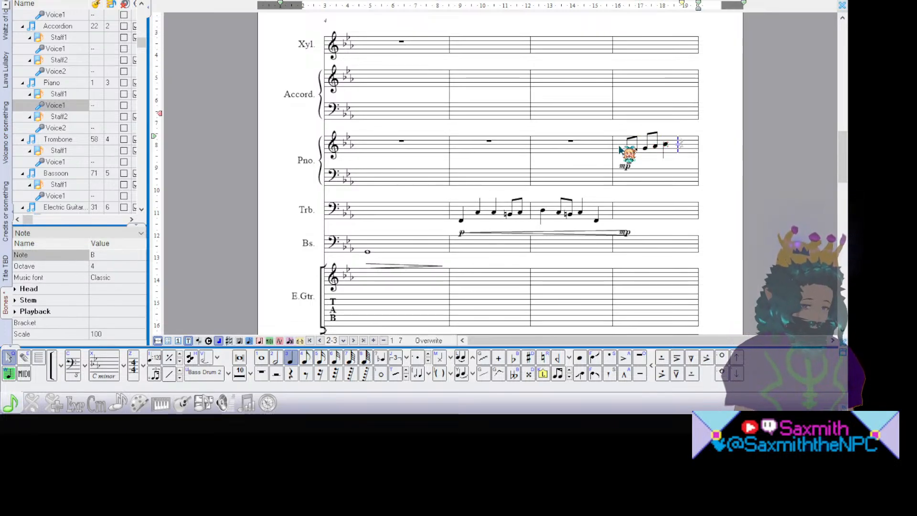
key(4)
key(a)
key(g)
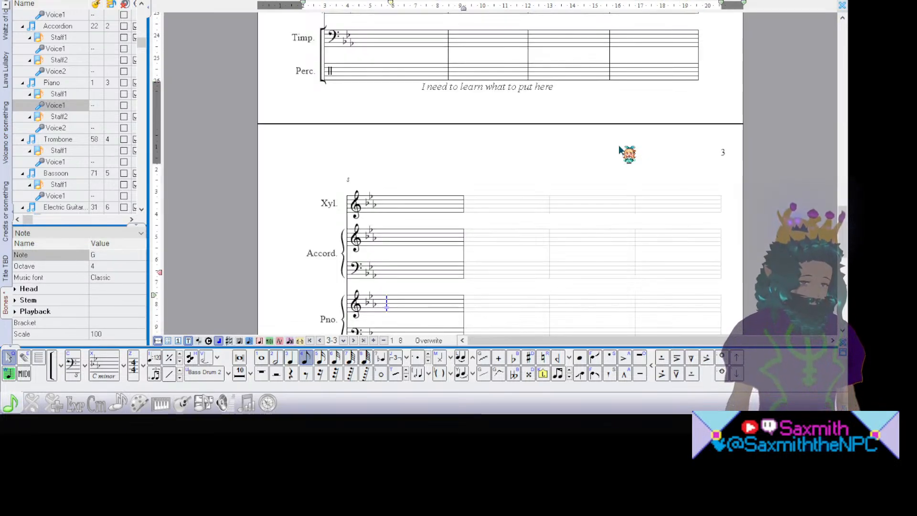
Step: Continue the piano's upper staff into measure 8 with quarter notes F, B and E
key(3)
key(f)
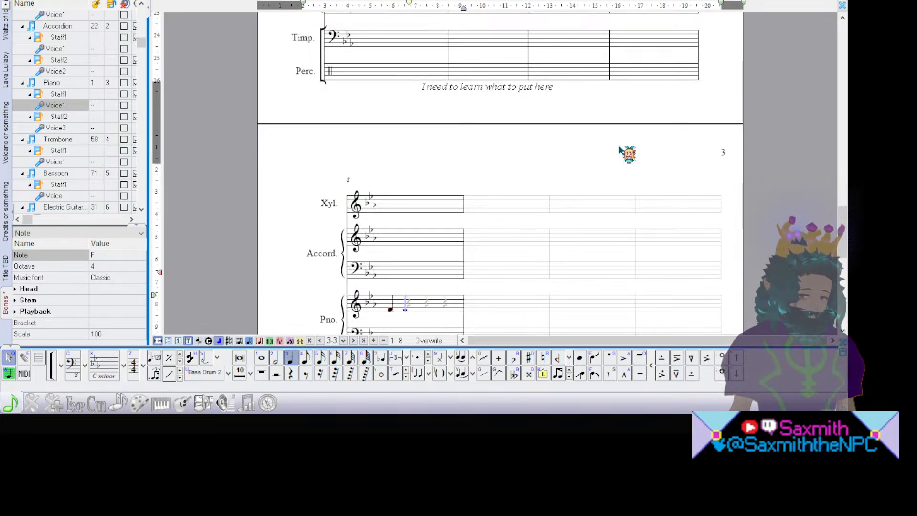
key(b)
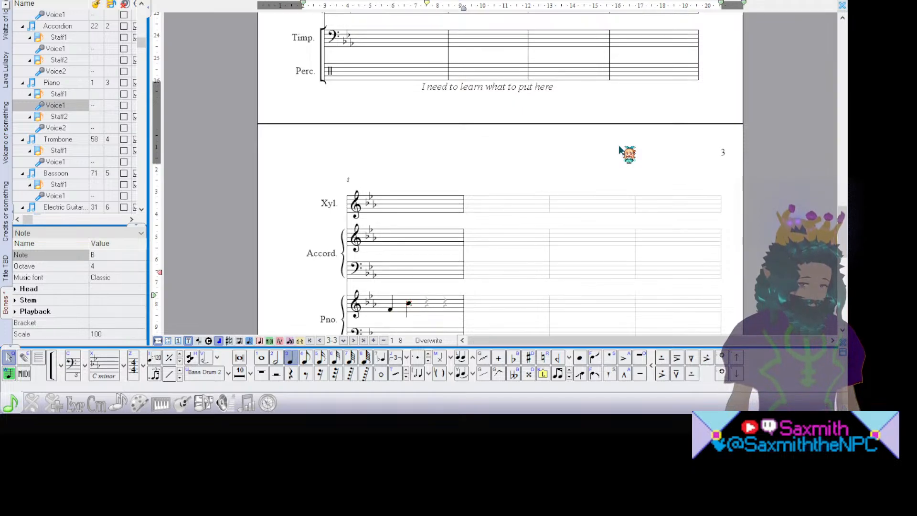
key(e)
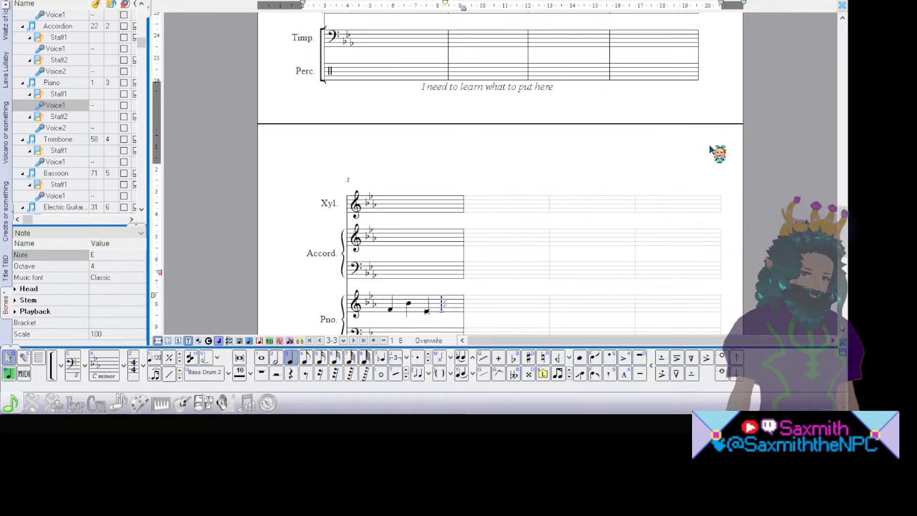
Step: Play the score back from measure 1 to hear the new piano melody in context
click(845, 182)
scroll(844, 181, up, 12)
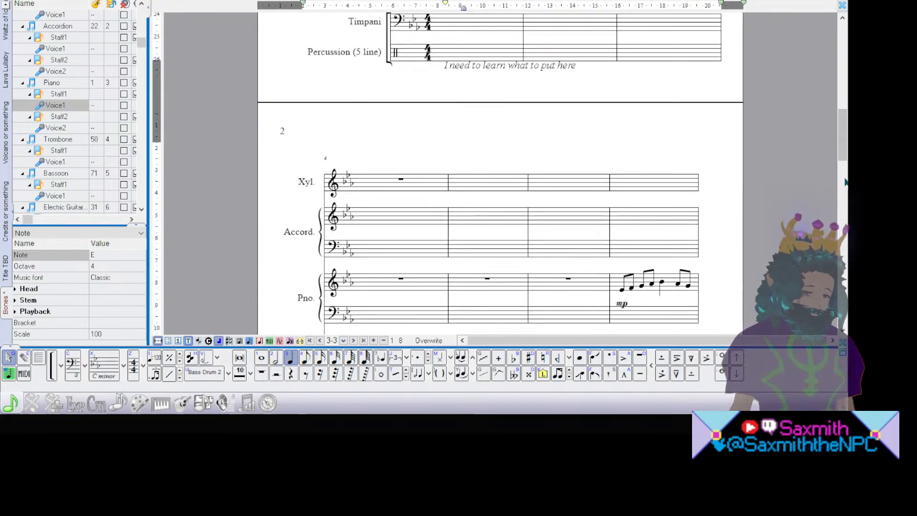
scroll(844, 181, down, 7)
scroll(844, 181, up, 2)
scroll(844, 182, up, 10)
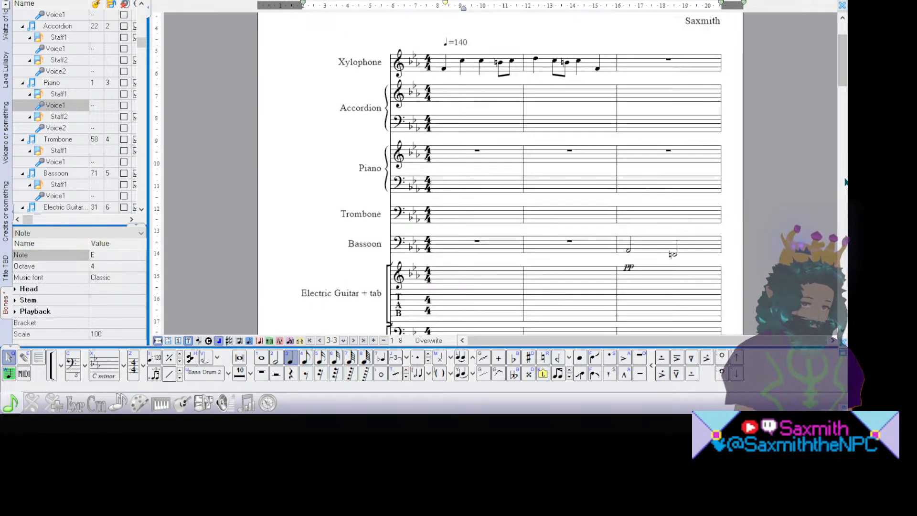
click(440, 101)
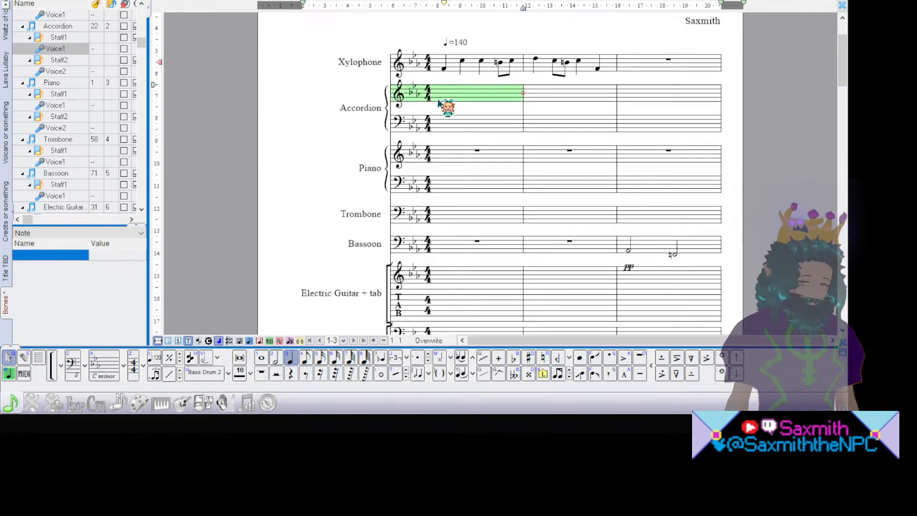
key(space)
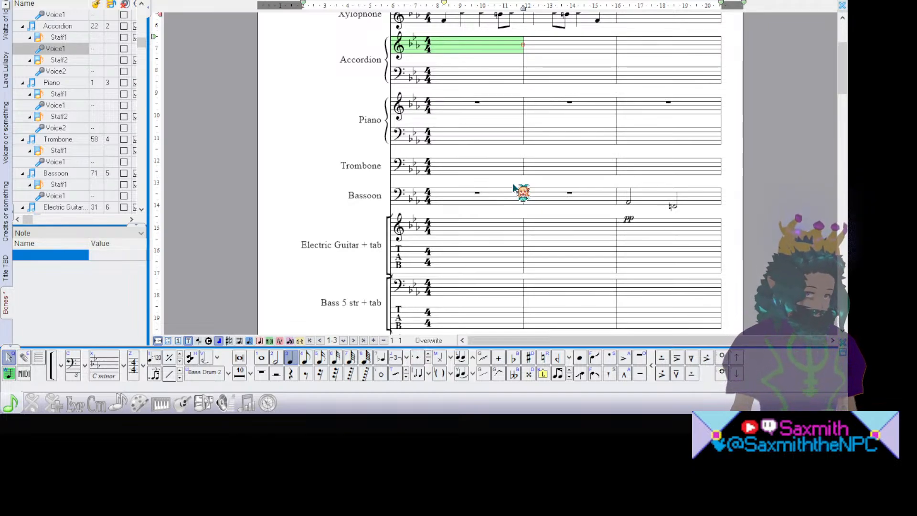
Step: Delete the mp dynamic under the piano in measure 7 and play the score back from measure 5
click(842, 203)
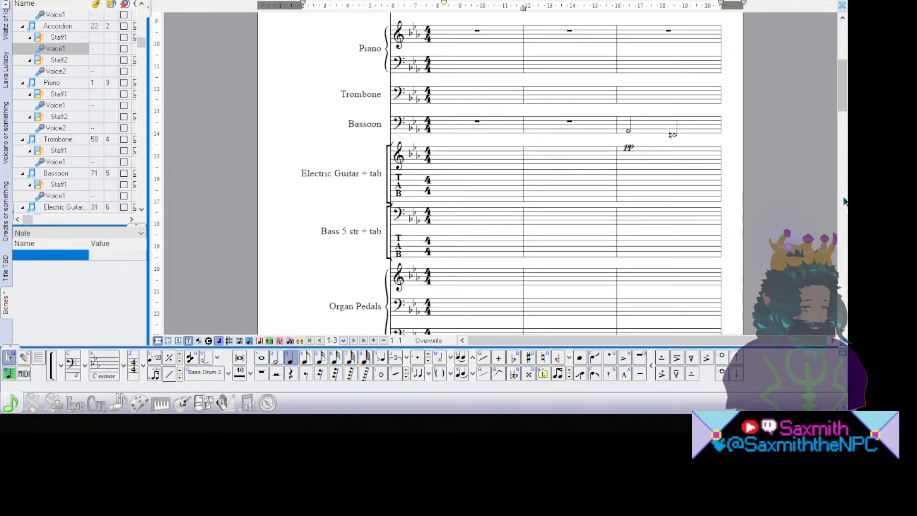
scroll(845, 201, down, 10)
scroll(845, 202, up, 8)
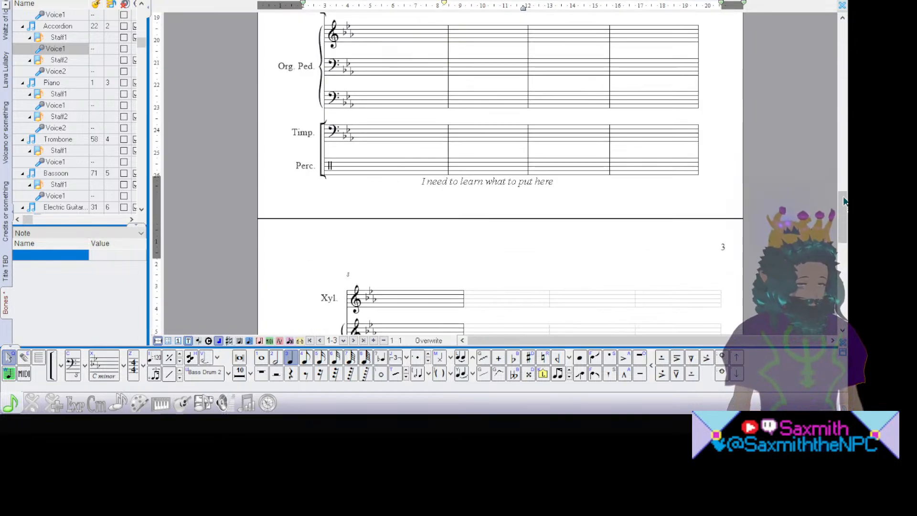
scroll(844, 200, up, 8)
scroll(844, 201, down, 6)
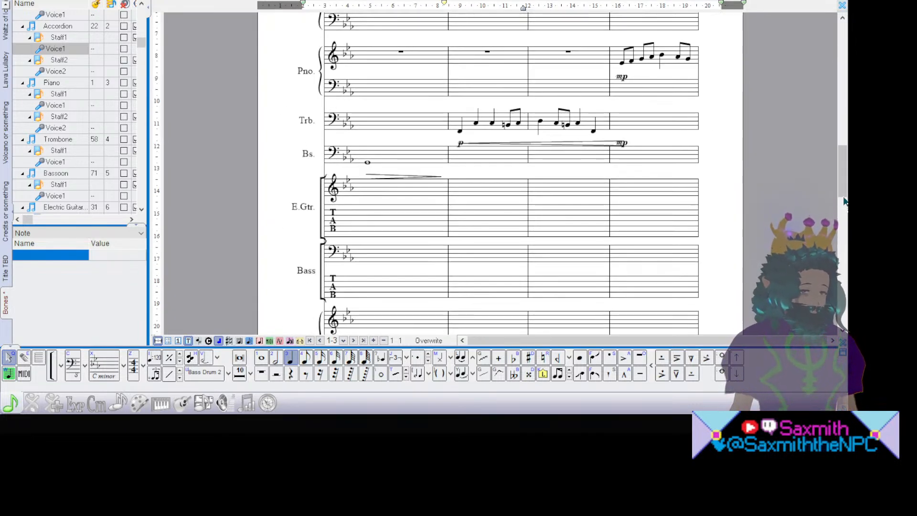
click(621, 77)
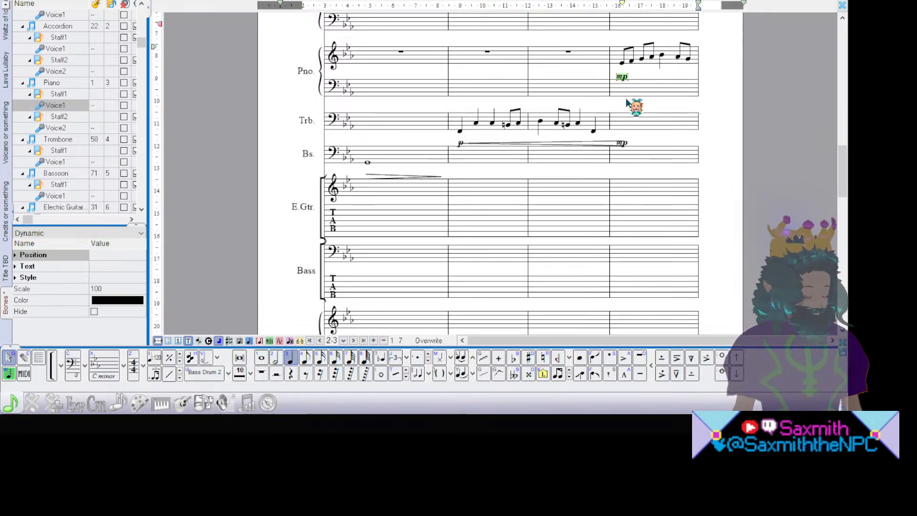
key(Delete)
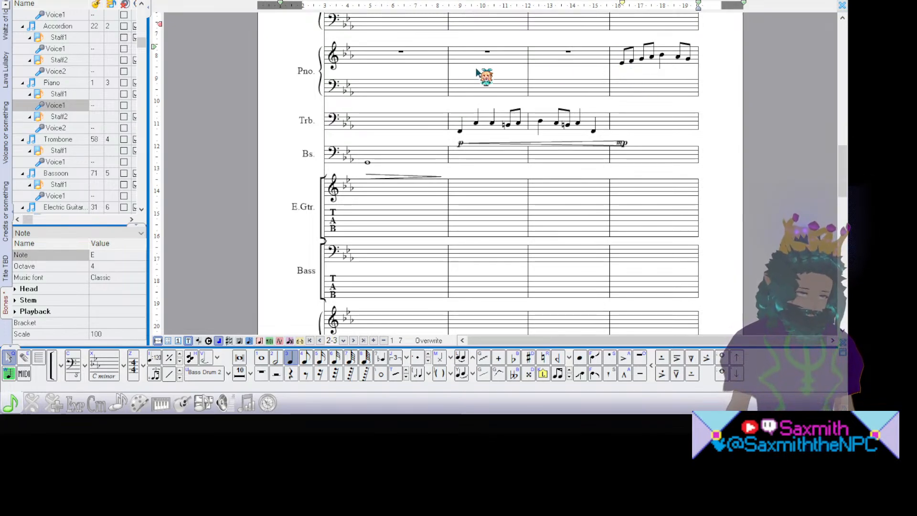
click(459, 53)
key(space)
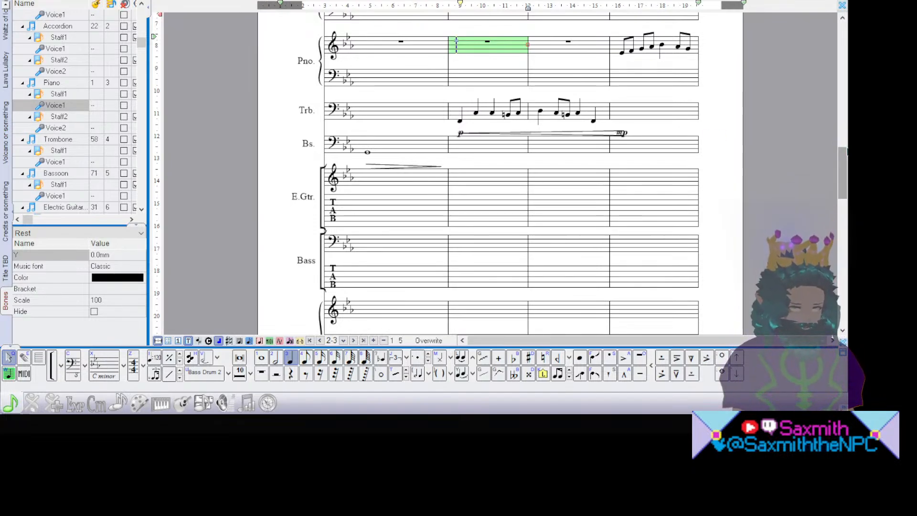
Step: Shorten the first piano note in measure 8 from a quarter note to an eighth note
scroll(846, 152, down, 5)
scroll(847, 151, down, 5)
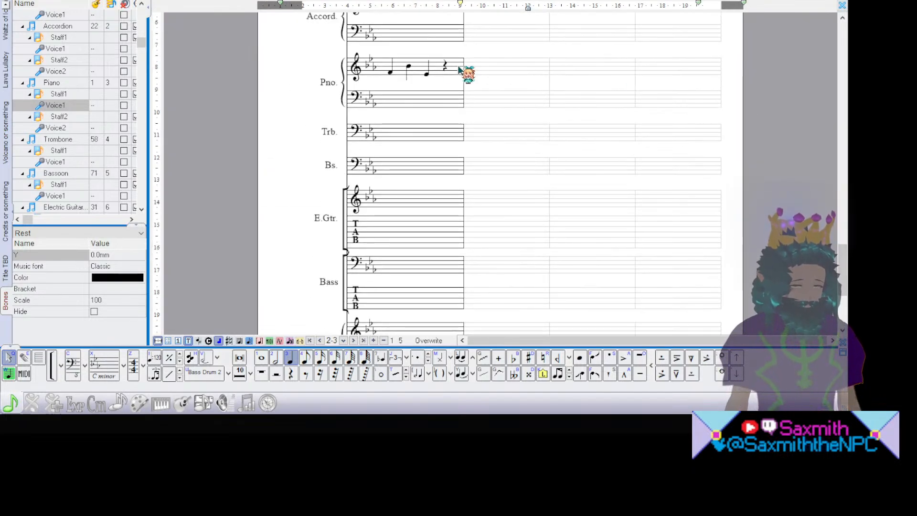
click(390, 72)
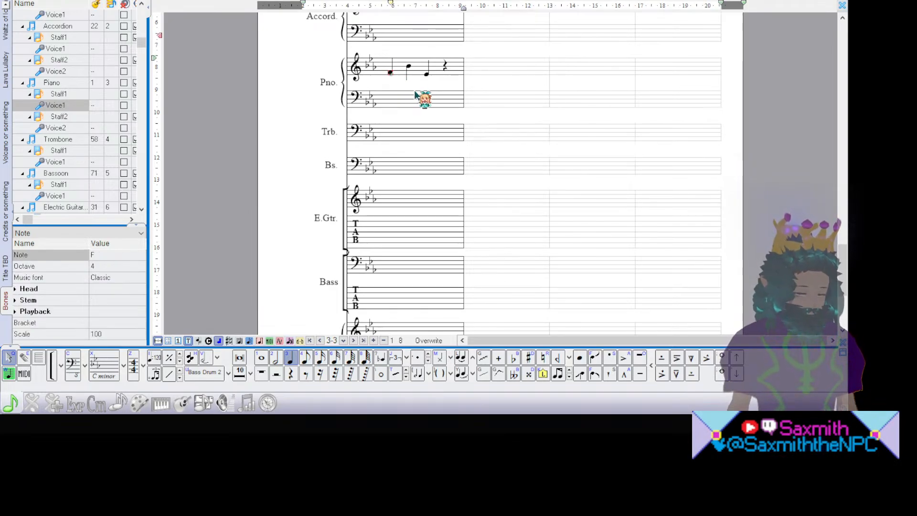
key(4)
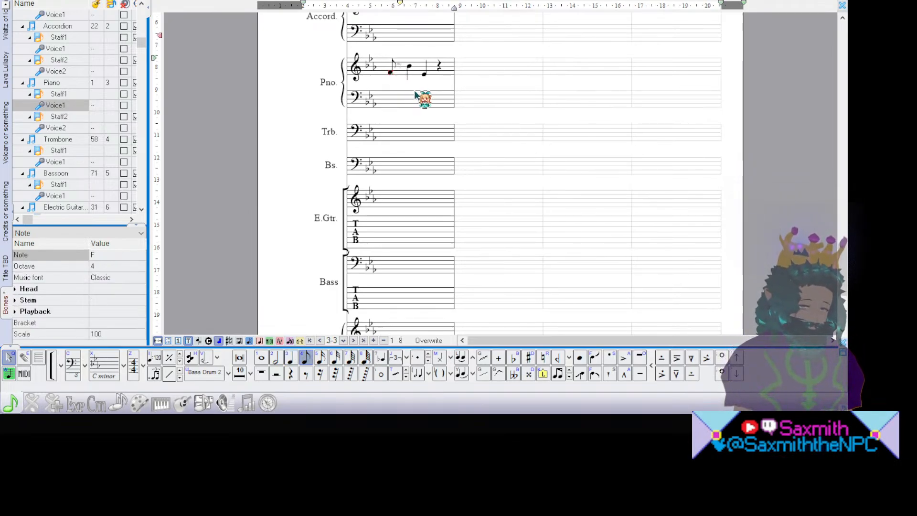
Step: Lower all piano melody notes in measure 7 by two staff steps, so the line starts on C
scroll(415, 94, up, 10)
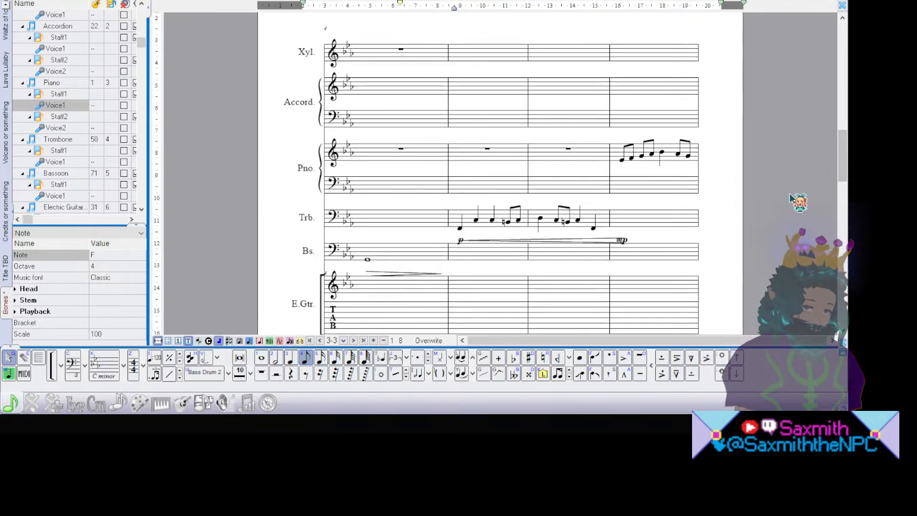
drag(612, 133, 694, 177)
key(Down)
key(Down)
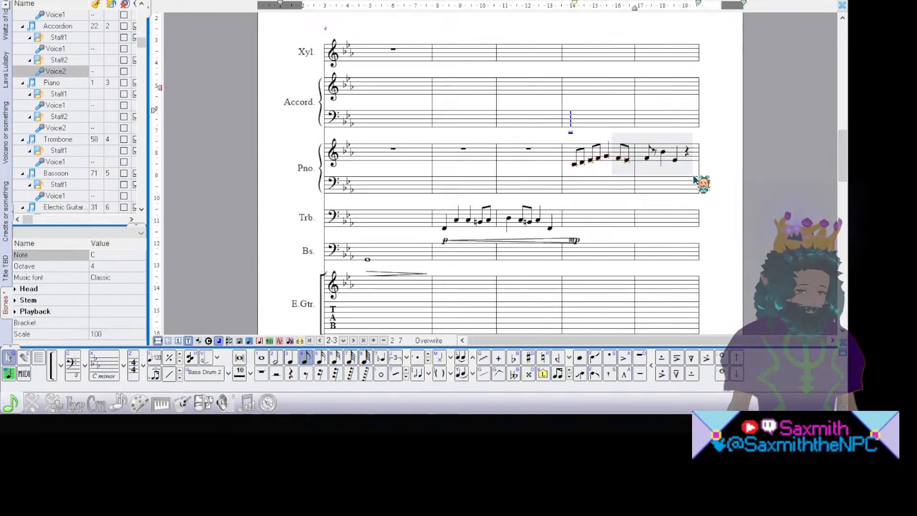
Step: Lower the three piano notes in measure 8 to D, G and C, and play the score back from measure 5
click(694, 178)
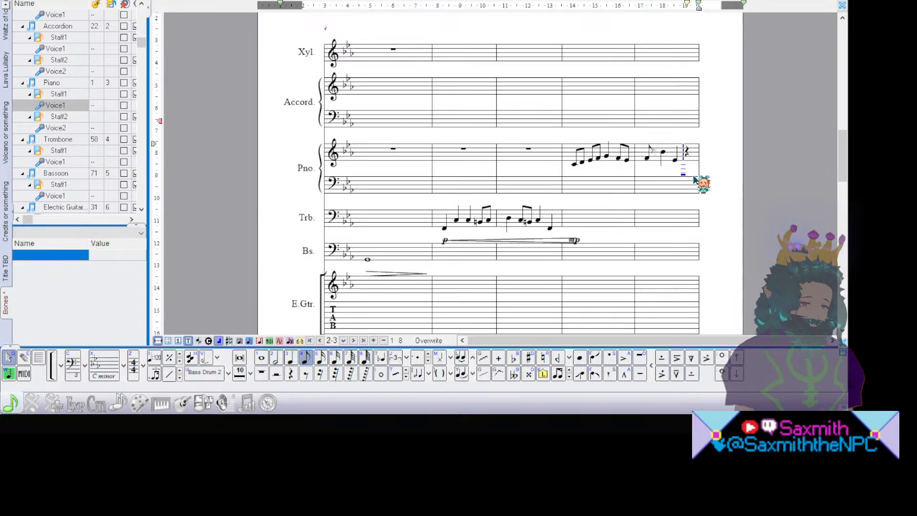
click(641, 137)
drag(642, 137, 683, 170)
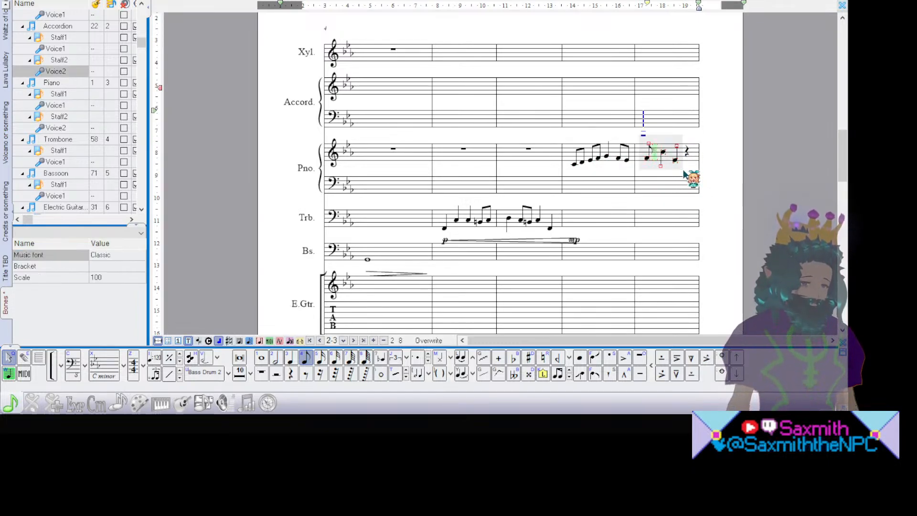
key(Down)
key(Down)
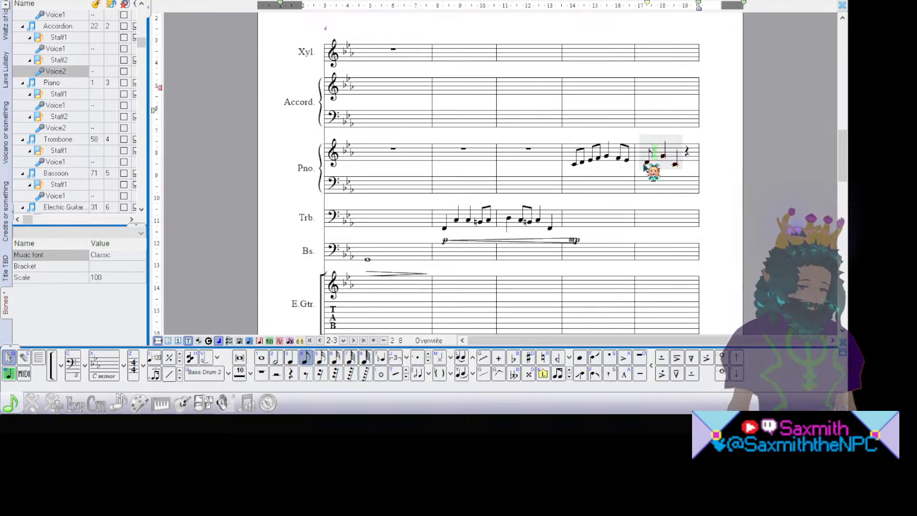
click(440, 187)
key(space)
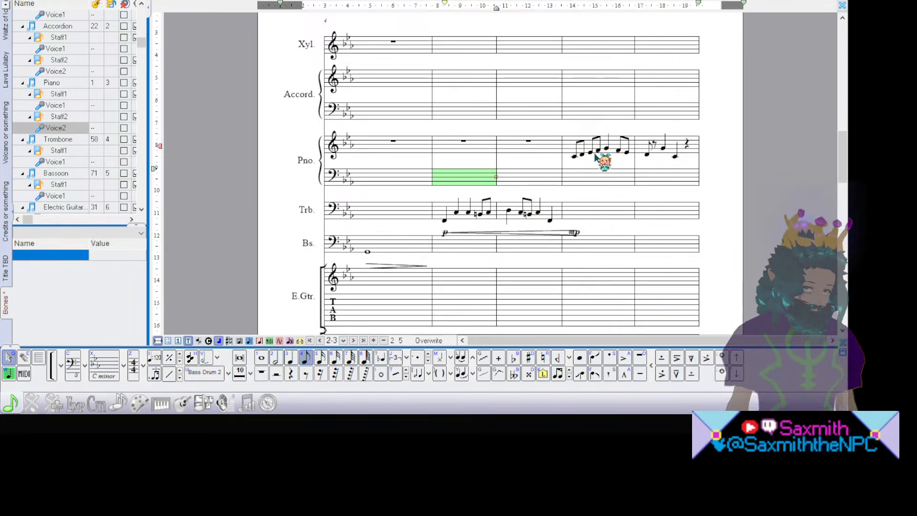
Step: Check the pitches of the piano melody in measures 7 and 8 note by note
click(567, 150)
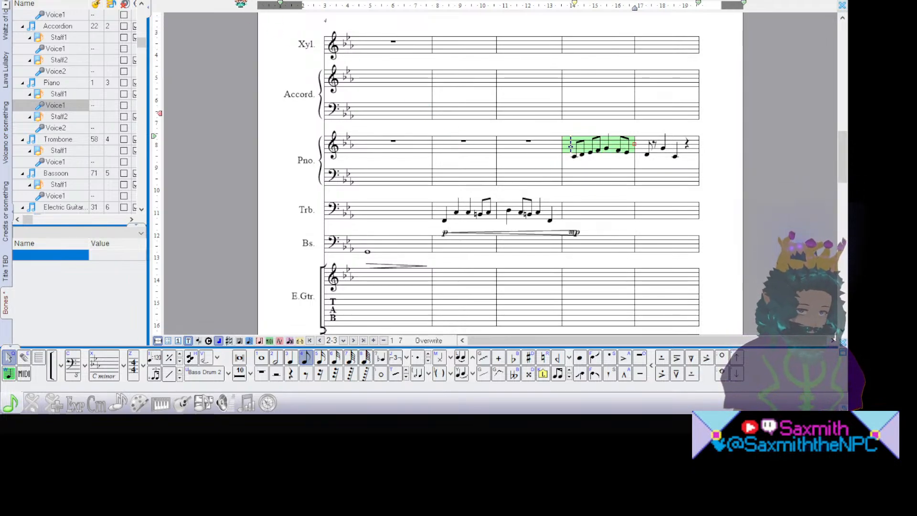
click(575, 156)
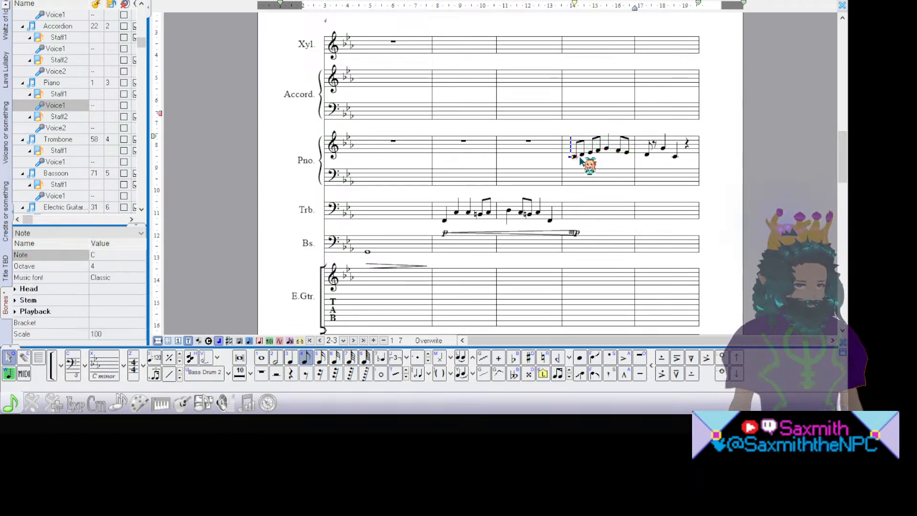
click(591, 152)
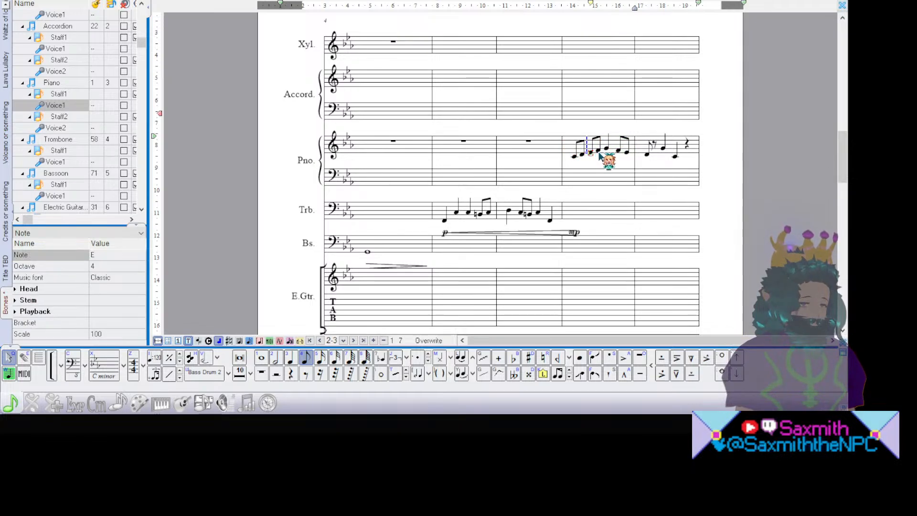
click(598, 150)
click(606, 148)
click(619, 150)
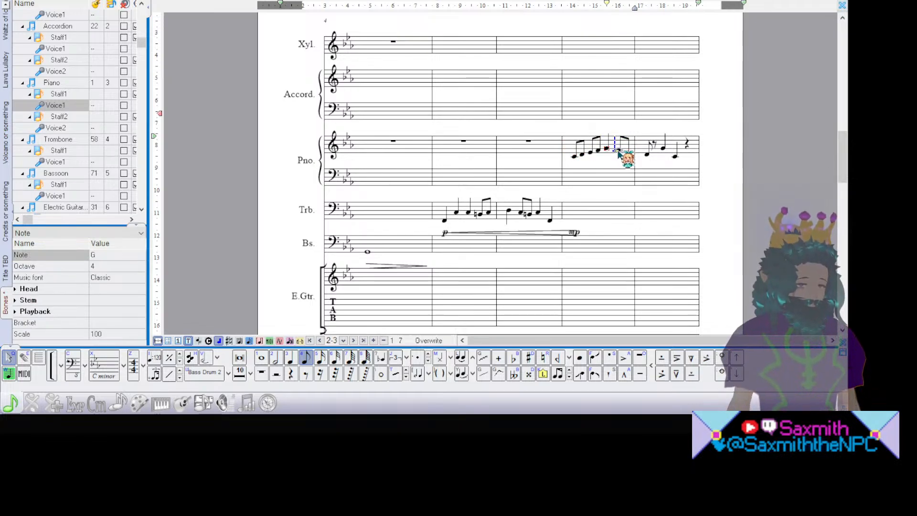
click(627, 152)
click(646, 154)
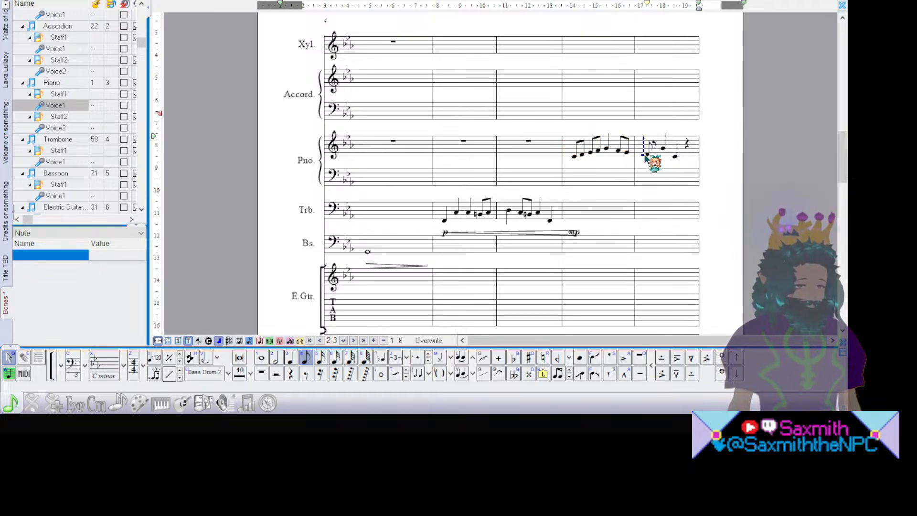
click(663, 148)
click(675, 156)
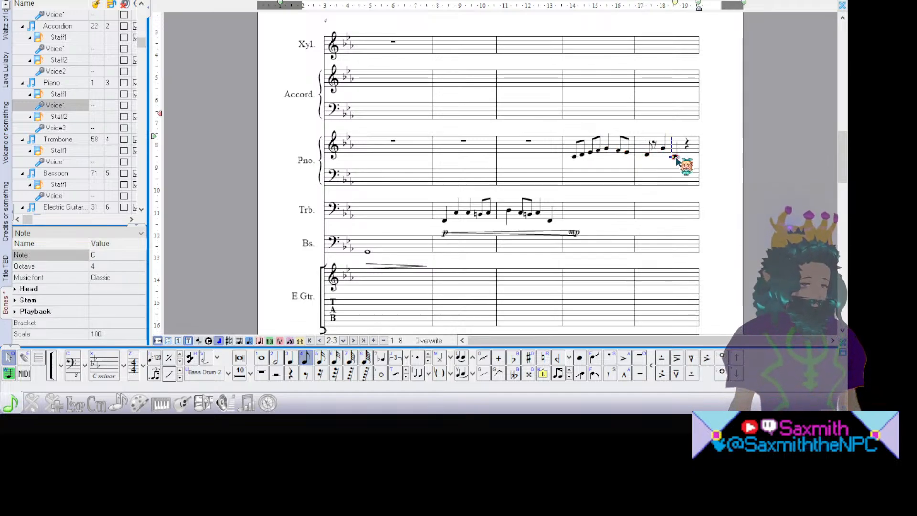
Step: Sound selected notes of the piano melody in measures 7 and 8 once more to judge the line
click(575, 155)
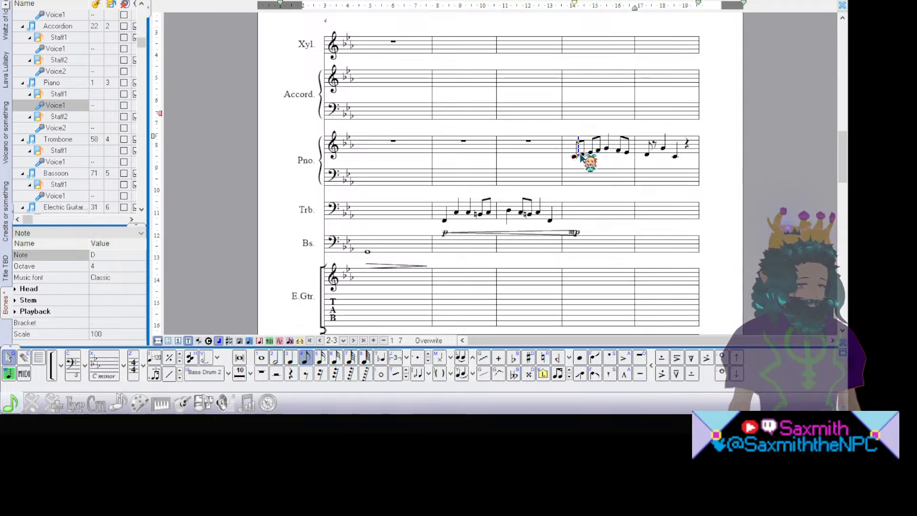
click(605, 150)
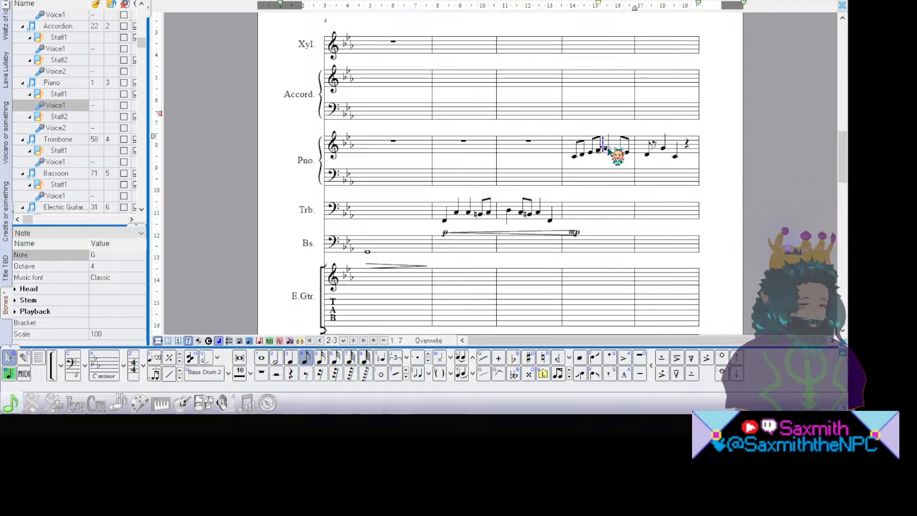
click(622, 152)
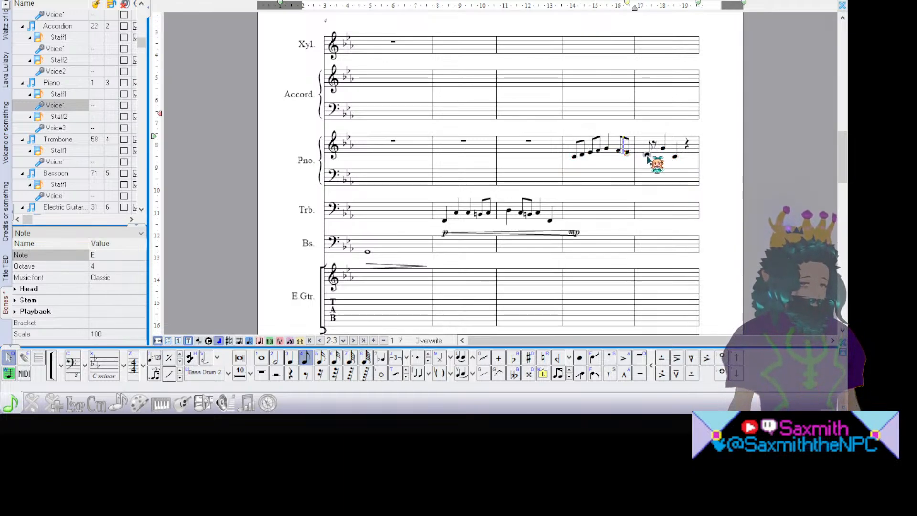
click(647, 154)
click(663, 148)
click(675, 156)
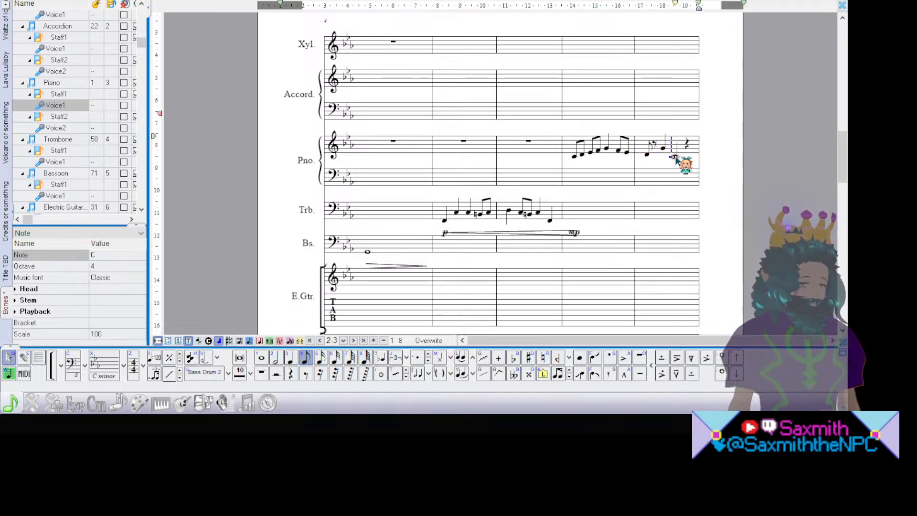
click(566, 141)
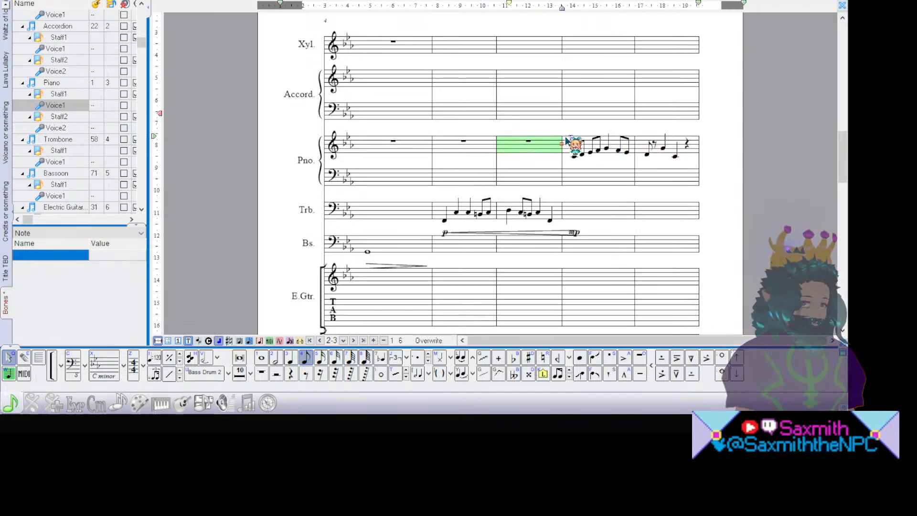
click(567, 142)
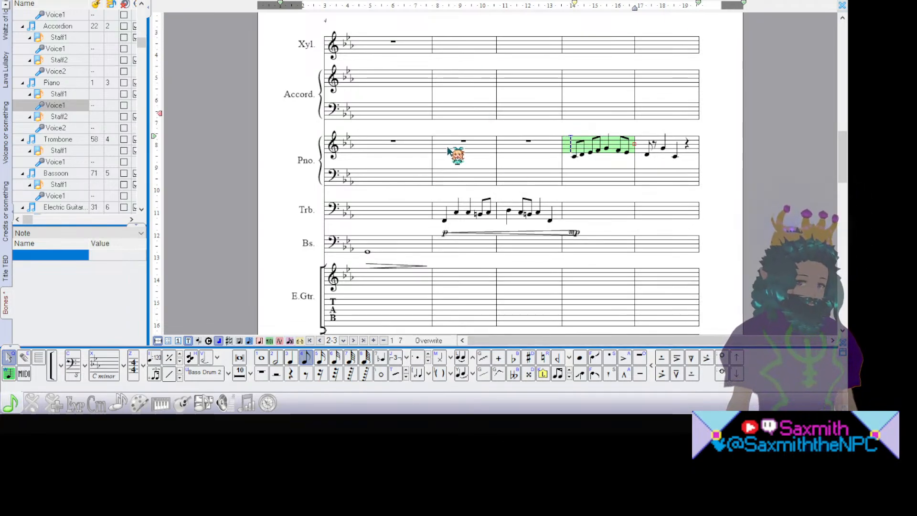
Step: Play the score from the first measure through the piano melody in measures 7 and 8
double_click(354, 140)
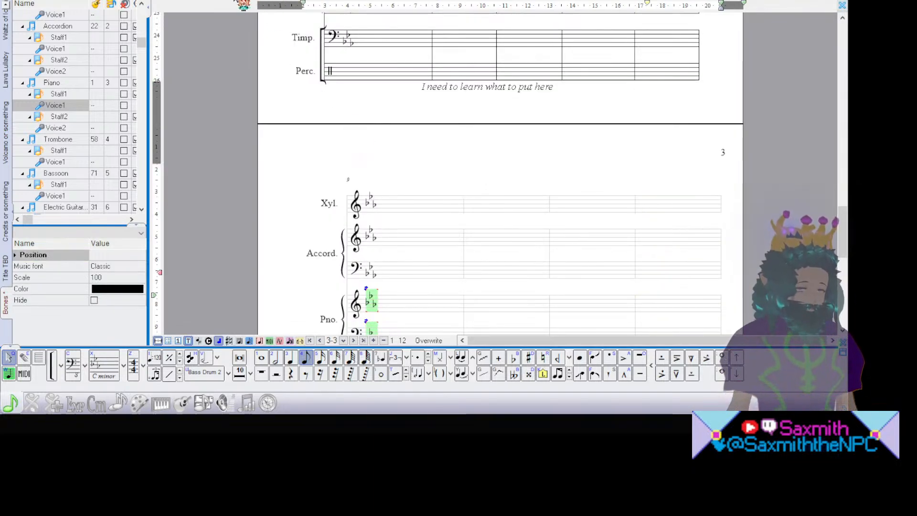
key(ctrl+Home)
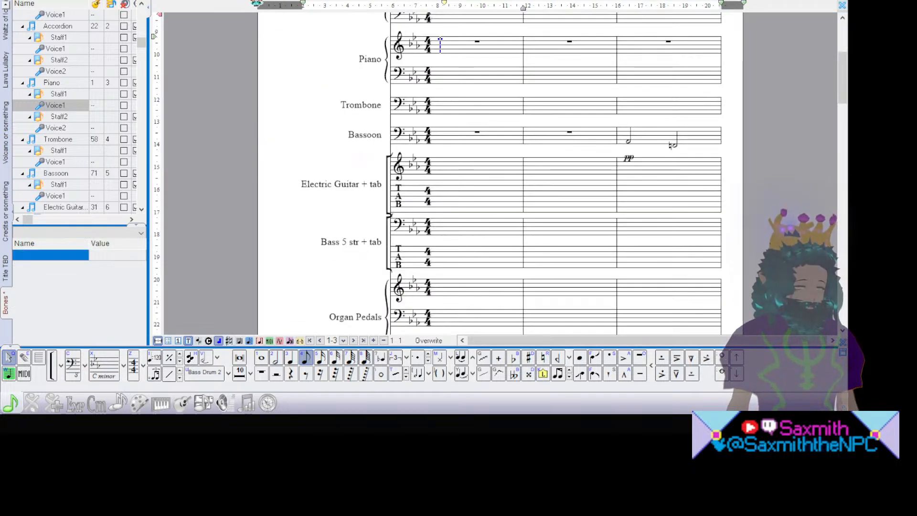
key(space)
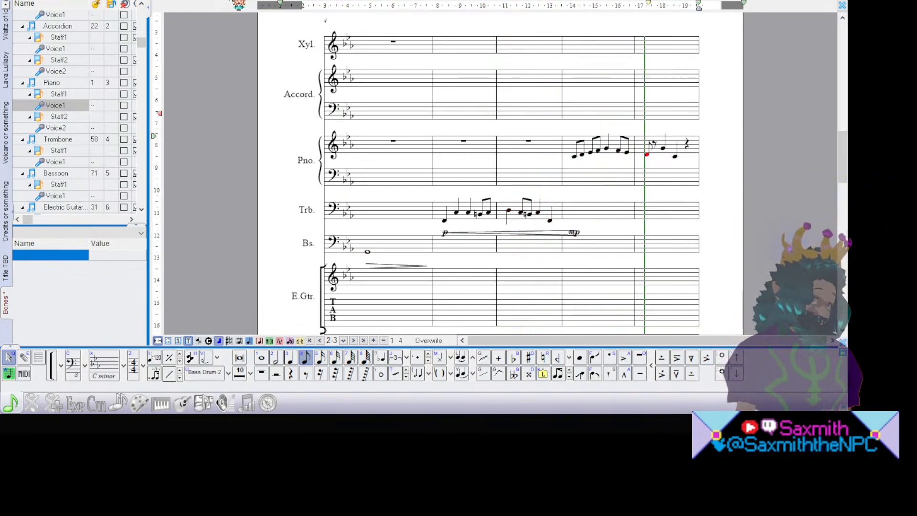
key(space)
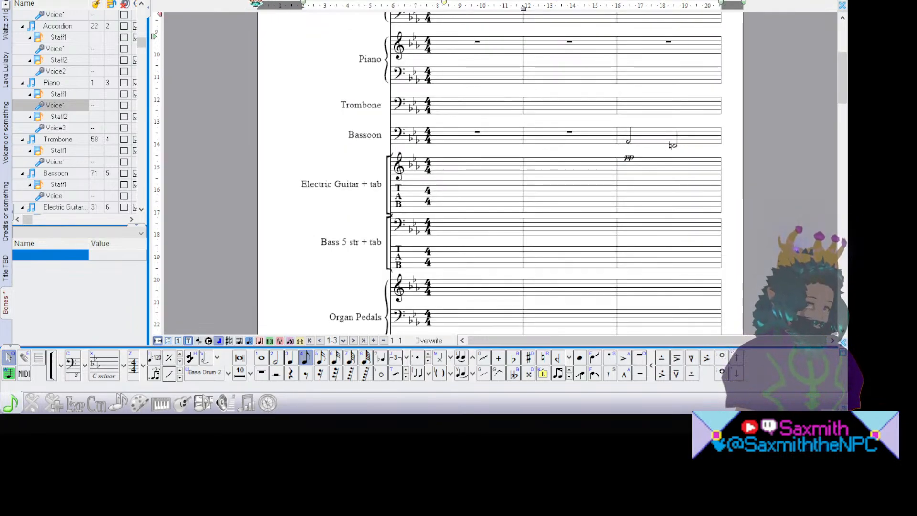
click(276, 0)
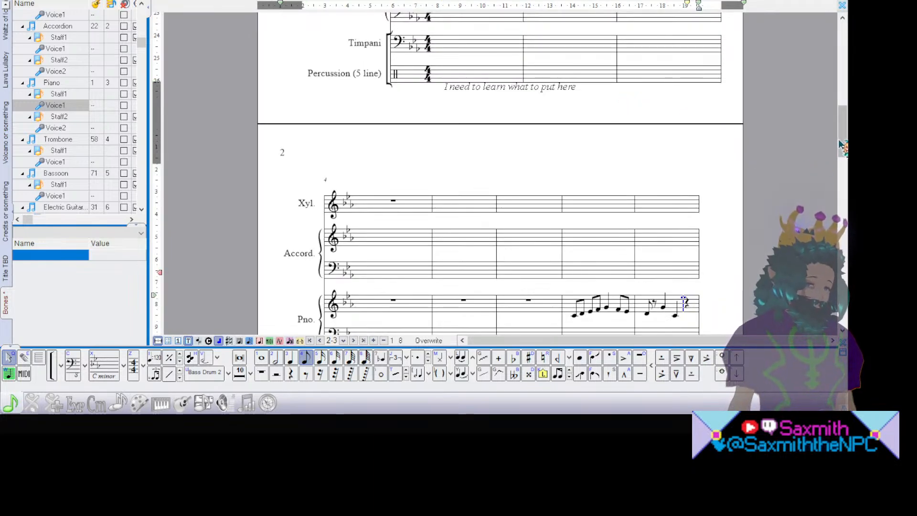
Step: Raise all piano melody notes in measures 7 and 8 by three staff steps, so the line starts on F
scroll(841, 145, down, 3)
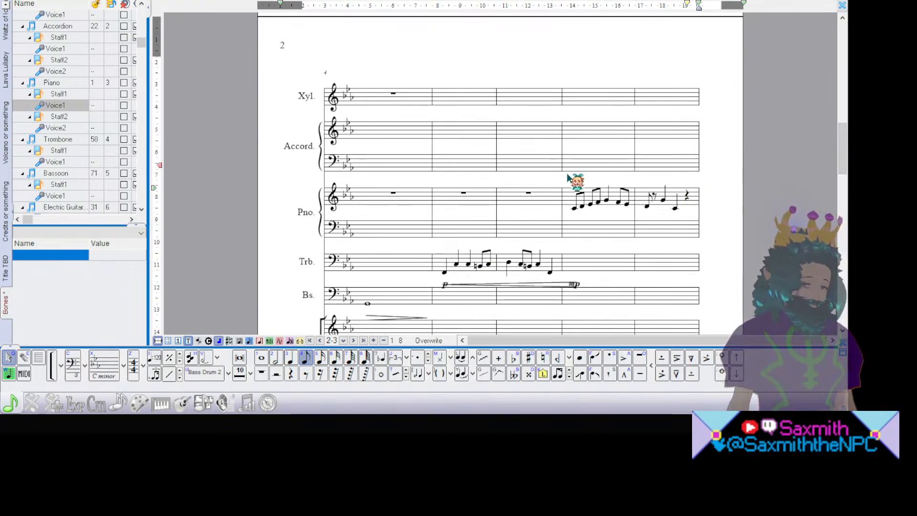
drag(568, 176, 679, 222)
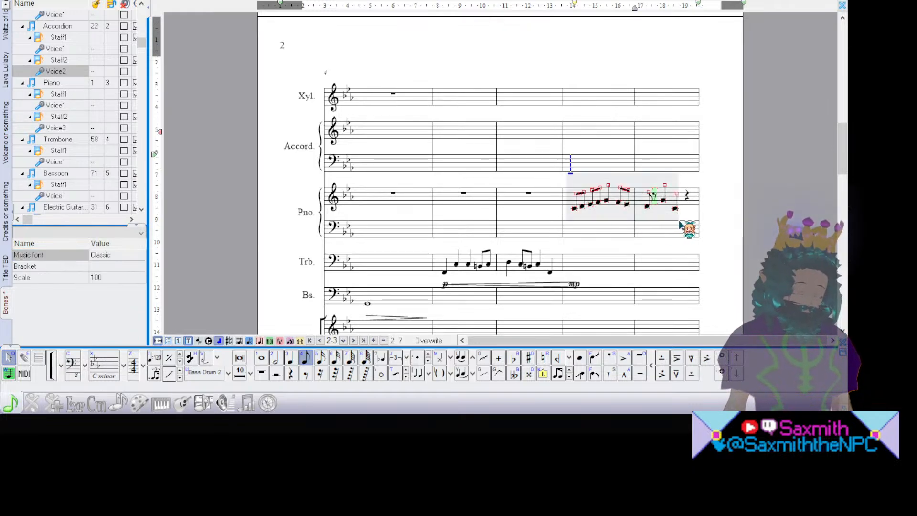
key(Up)
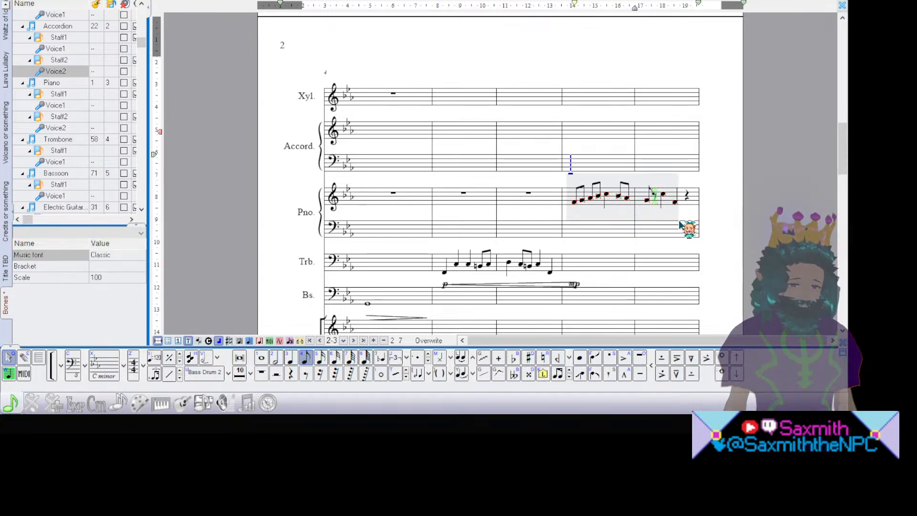
click(499, 194)
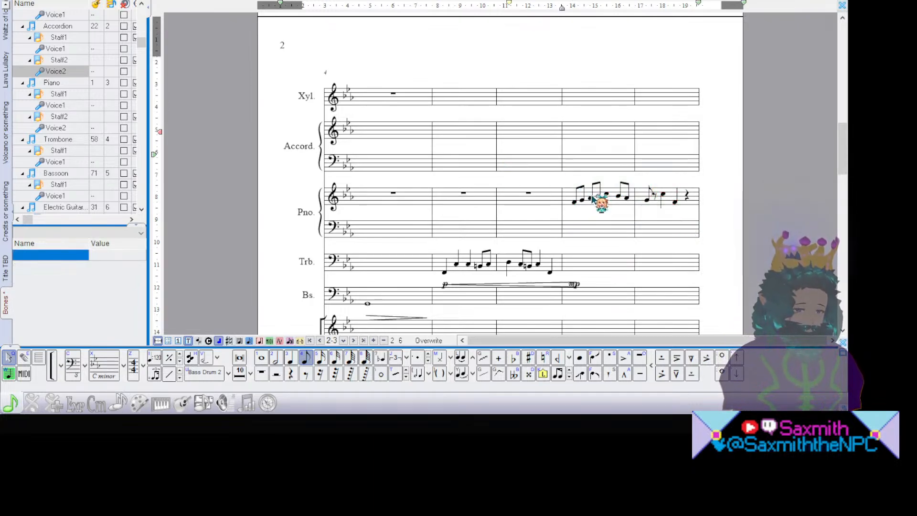
Step: Make the rising and falling A and B notes of the measure 7 piano melody natural, and play back from measure 4
click(591, 200)
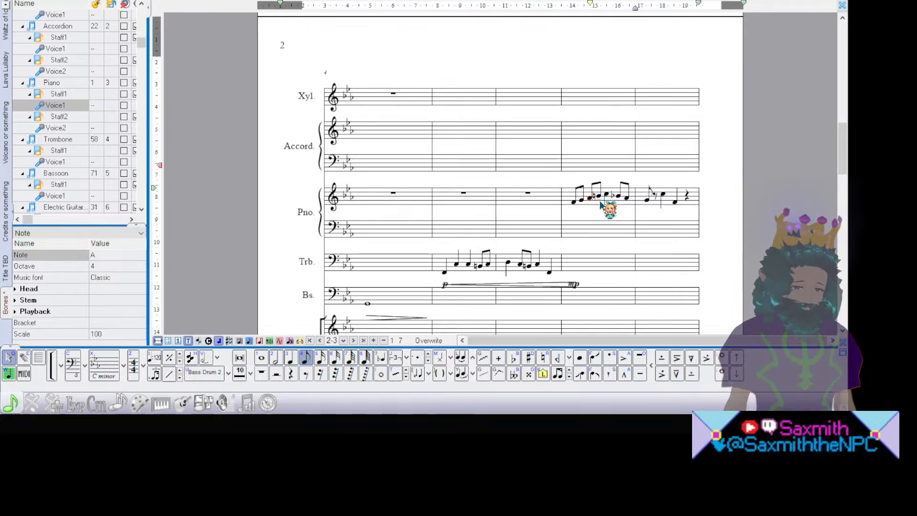
key(r)
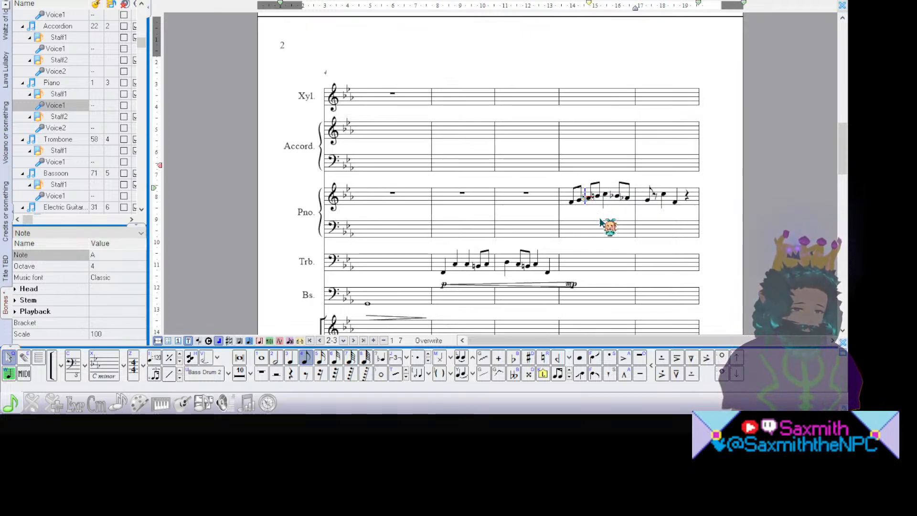
click(616, 197)
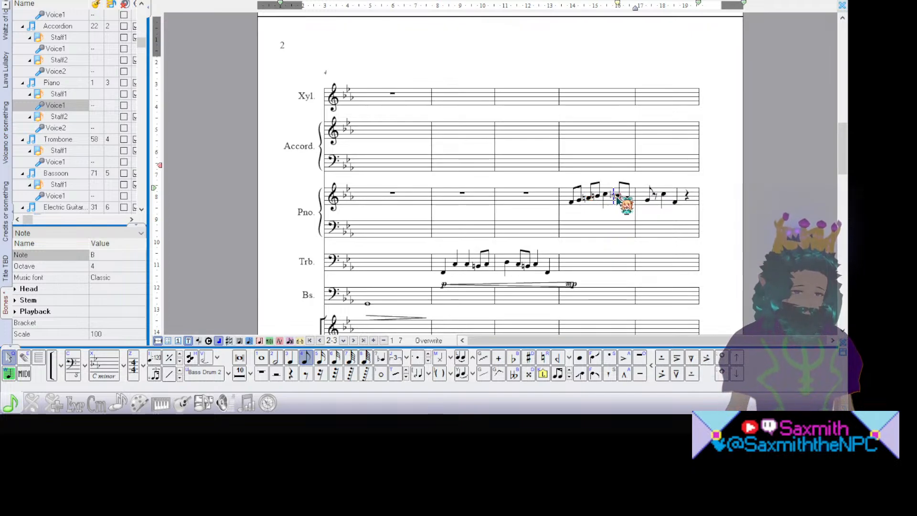
key(r)
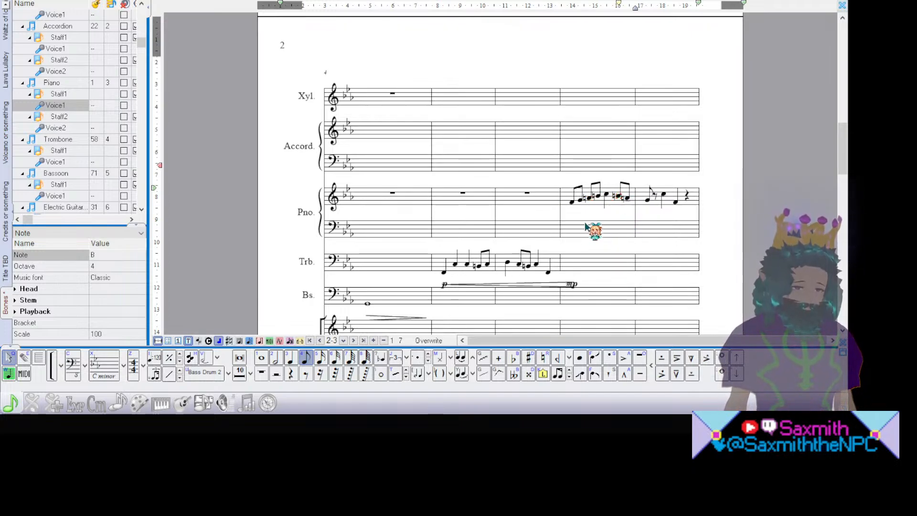
click(414, 195)
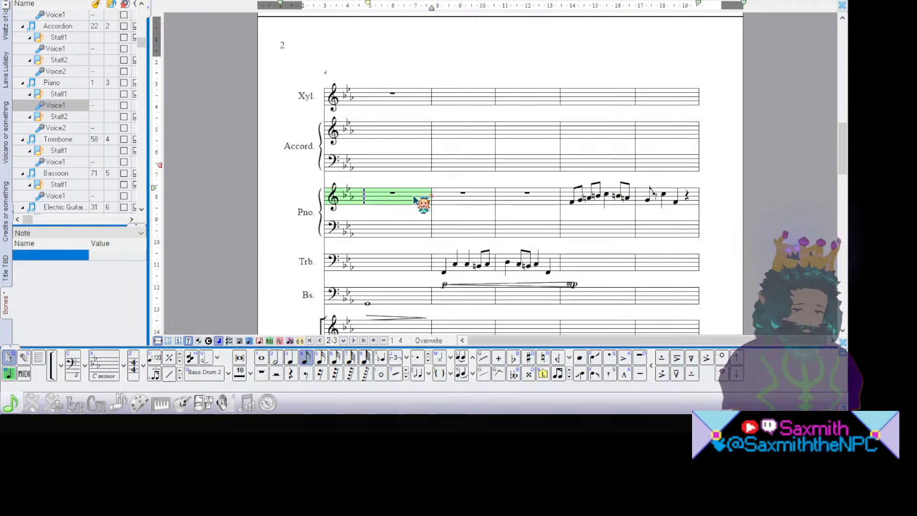
key(space)
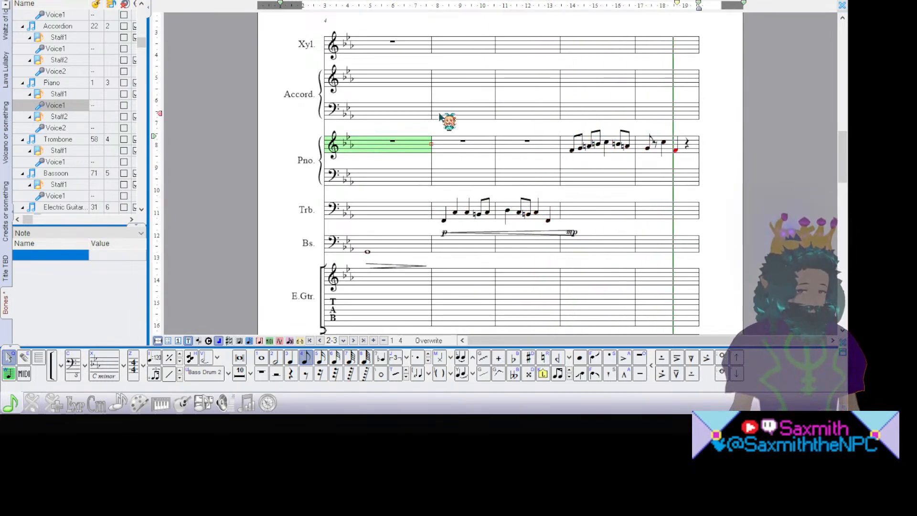
Step: Set the last two piano notes in measure 7 to B-flat and A-flat, and play back from measure 4
click(615, 144)
click(617, 146)
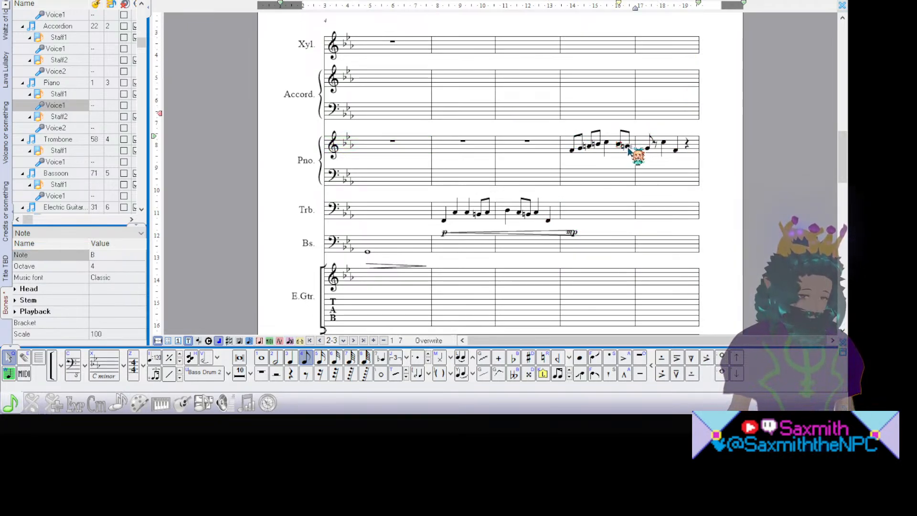
click(628, 148)
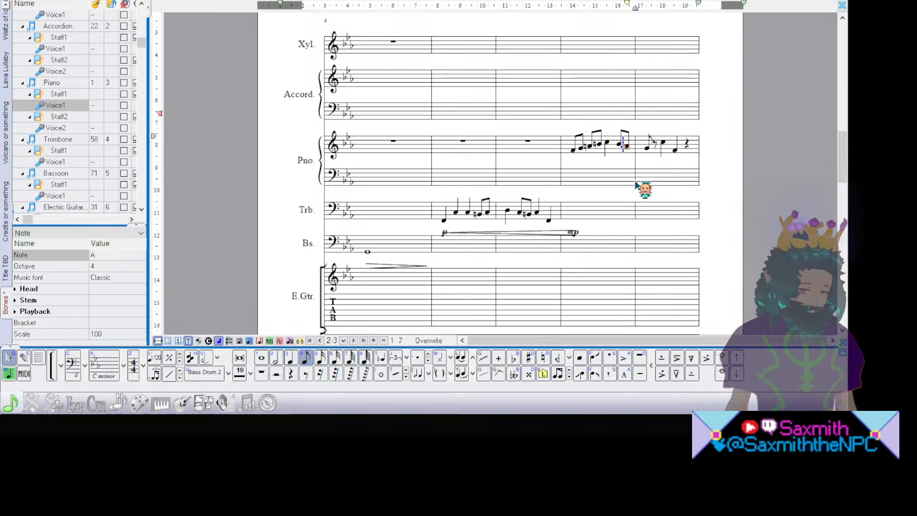
click(618, 145)
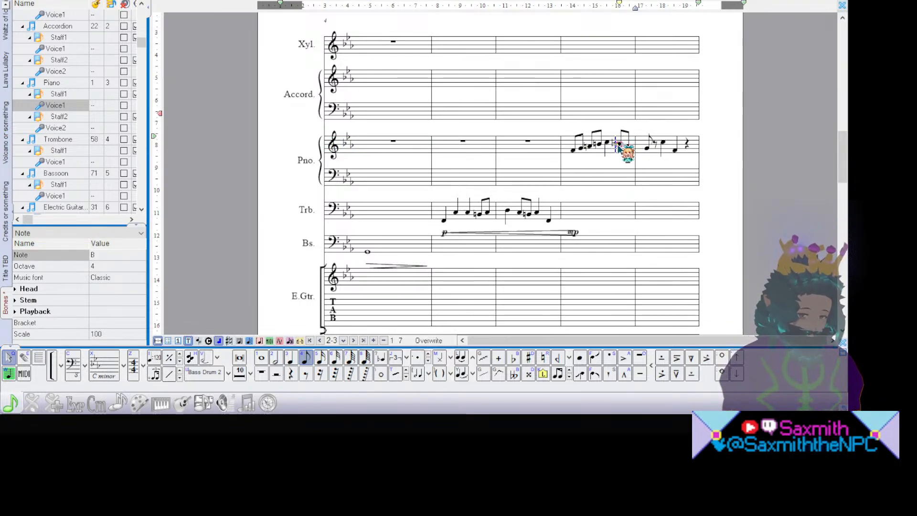
click(627, 146)
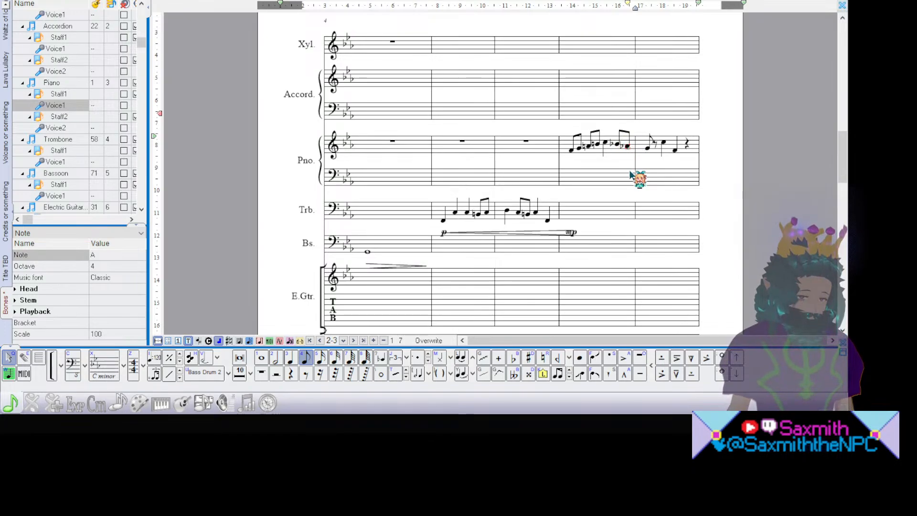
click(382, 145)
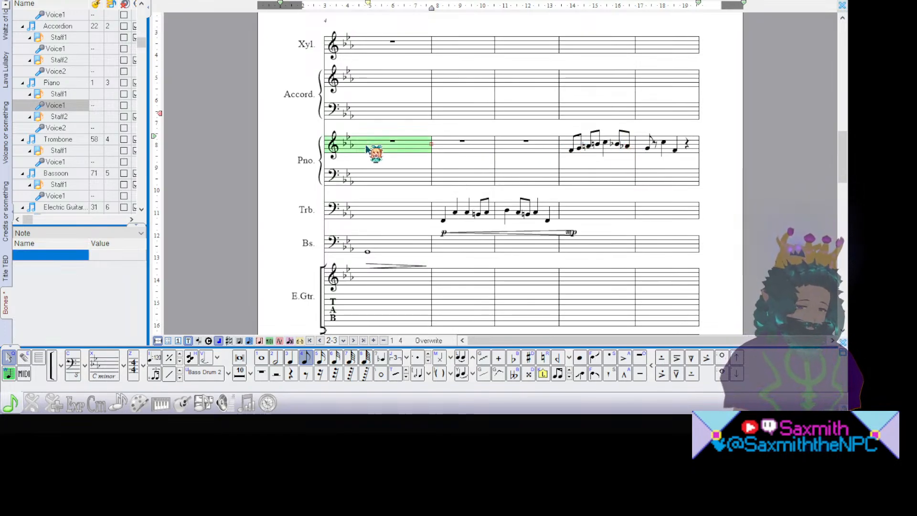
key(space)
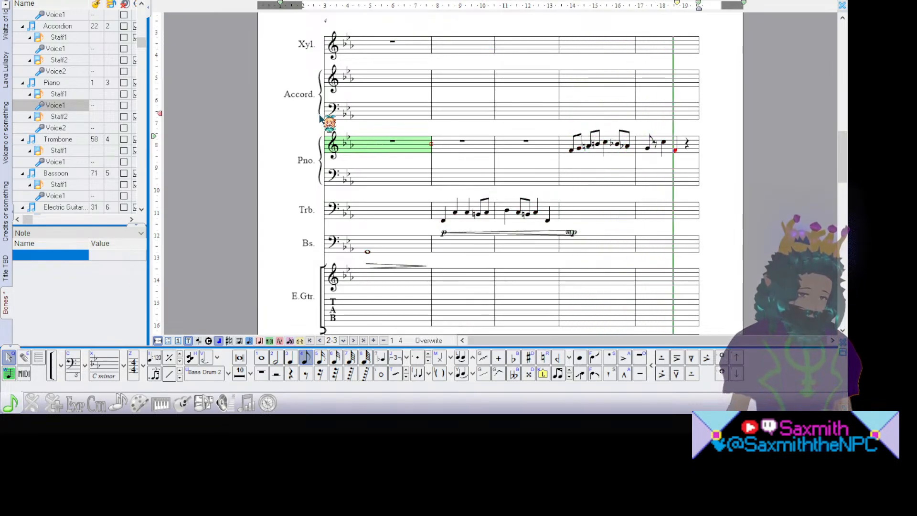
click(257, 1)
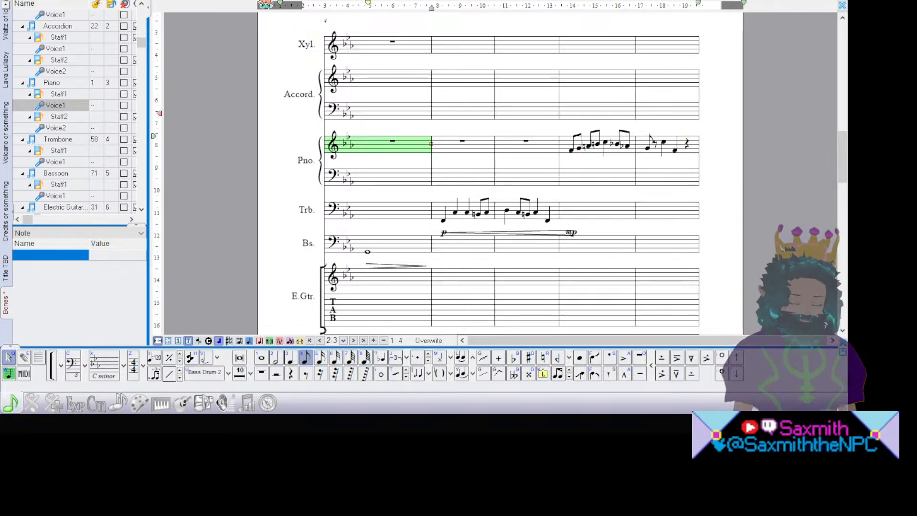
Step: Try an eighth-note chord of B and G at the start of measure 8 in the piano's bass staff, and delete it
click(642, 178)
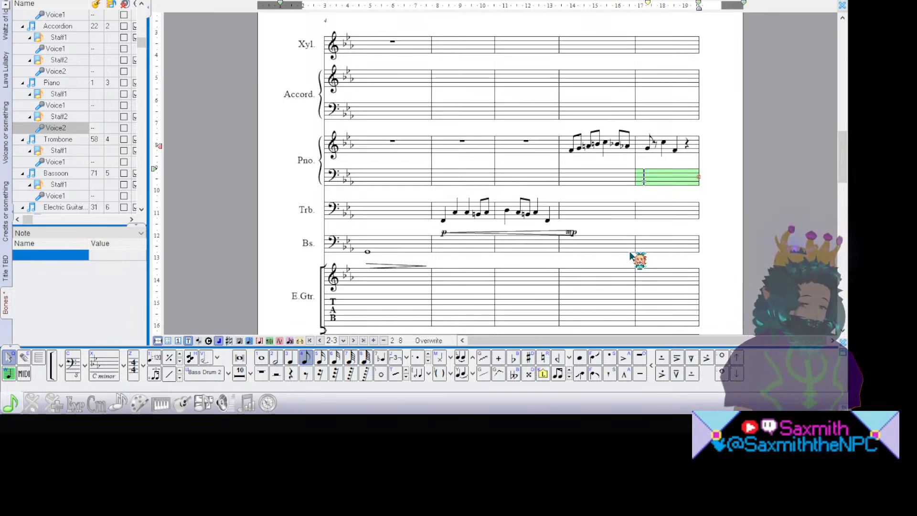
key(b)
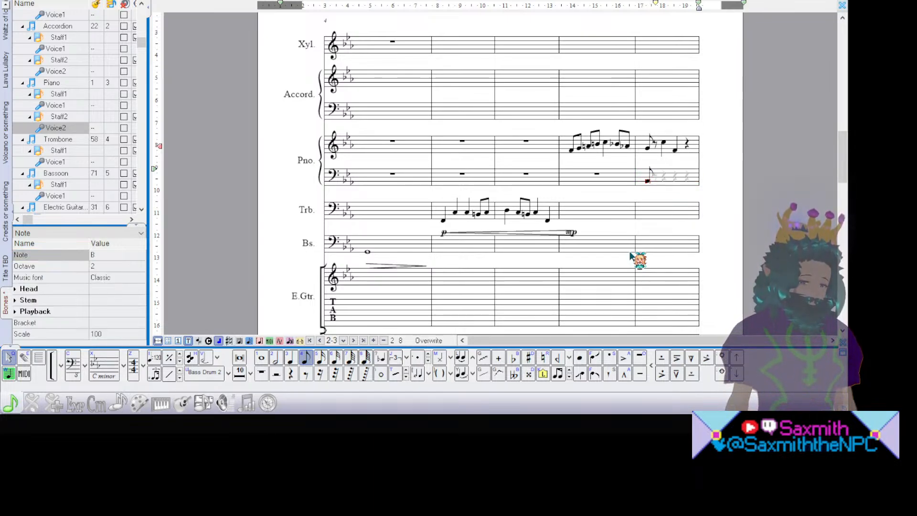
key(Left)
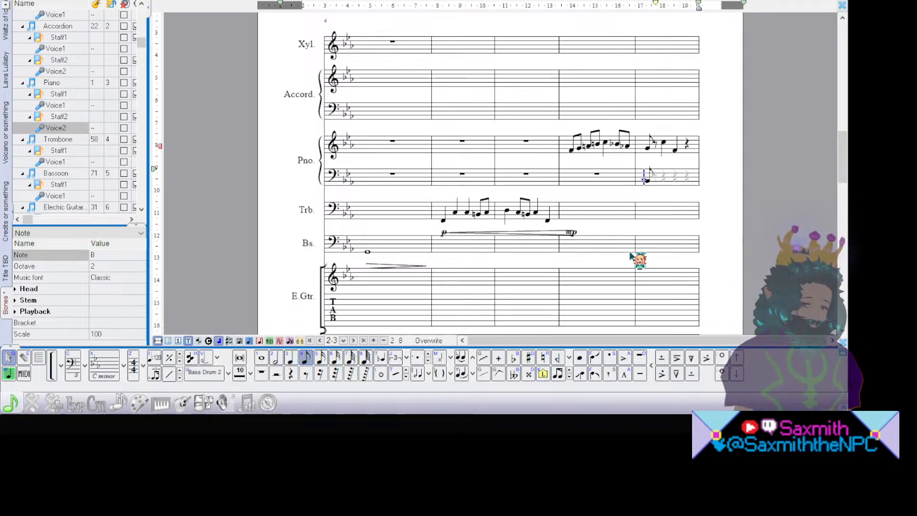
key(g)
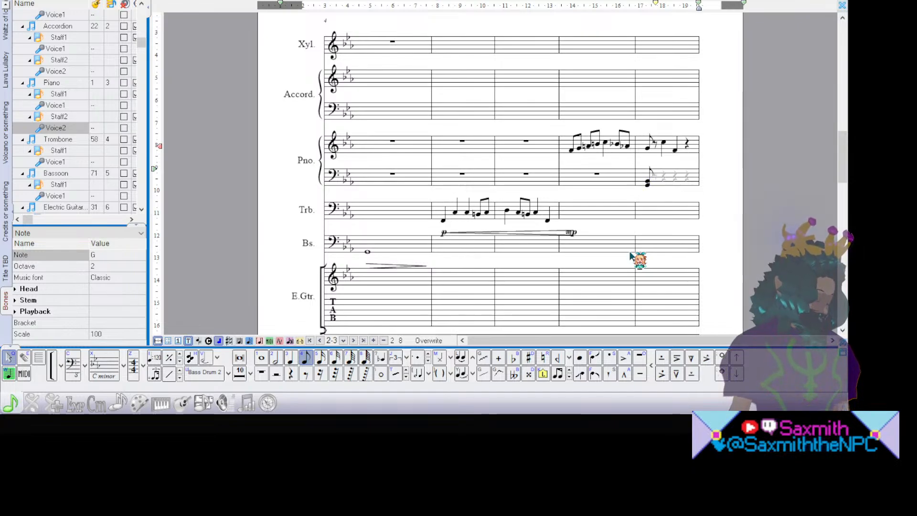
key(Delete)
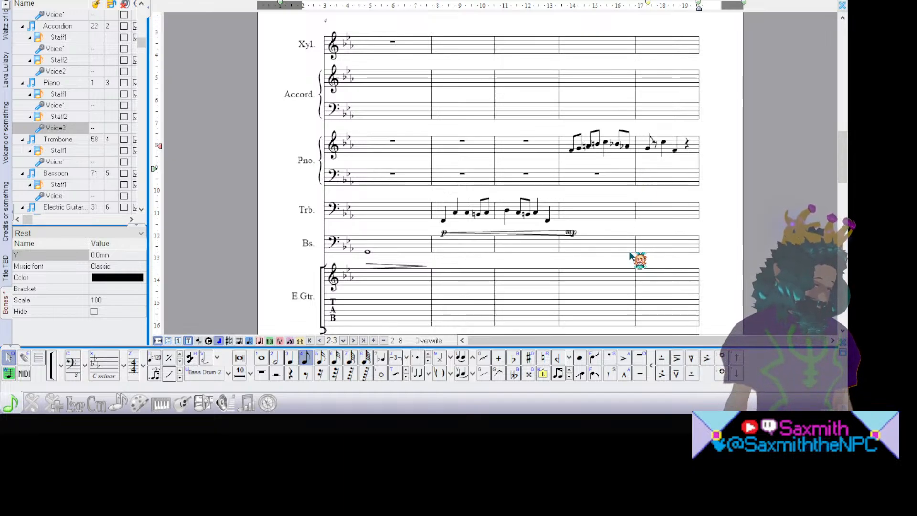
Step: Enter an eighth-note A in octave 2 at the start of measure 8 in the piano's bass staff
key(Left)
key(Right)
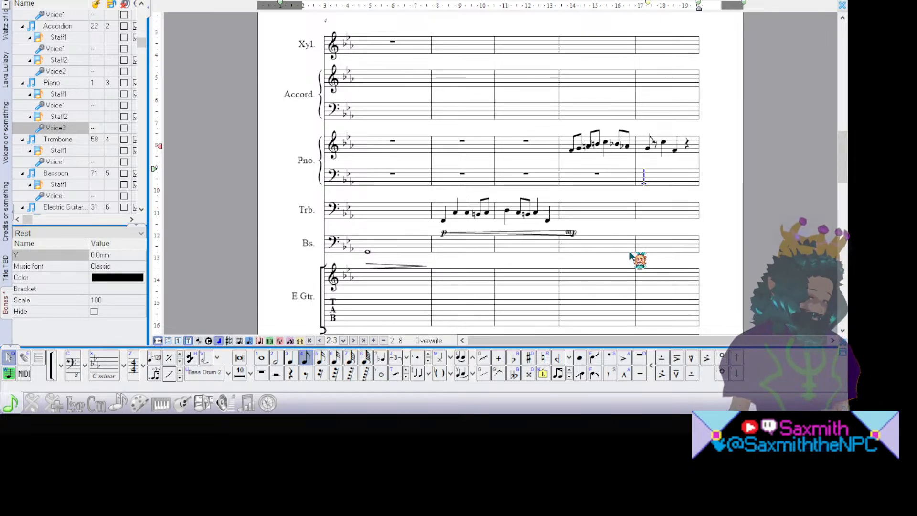
key(a)
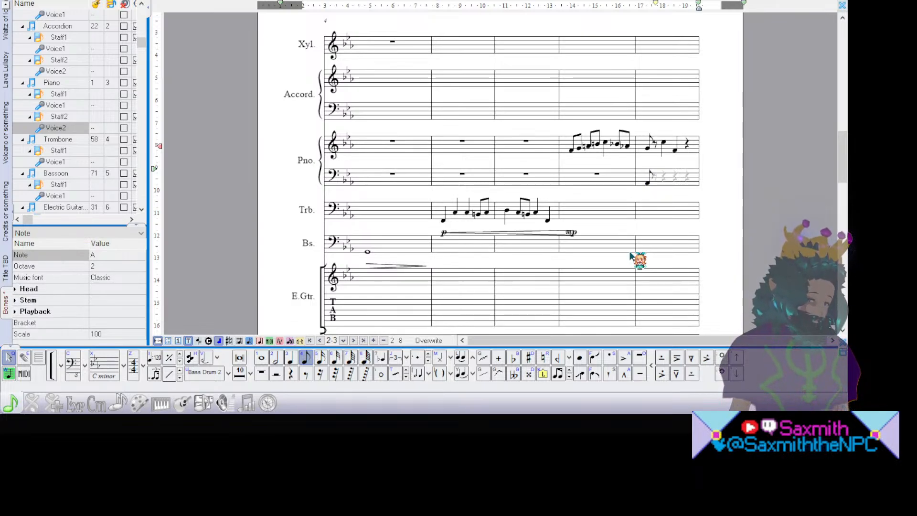
Step: Complete an A-C-E eighth-note chord at the start of measure 8 in the piano's bass staff and add an F-A-C eighth-note chord on beat 2
key(Return)
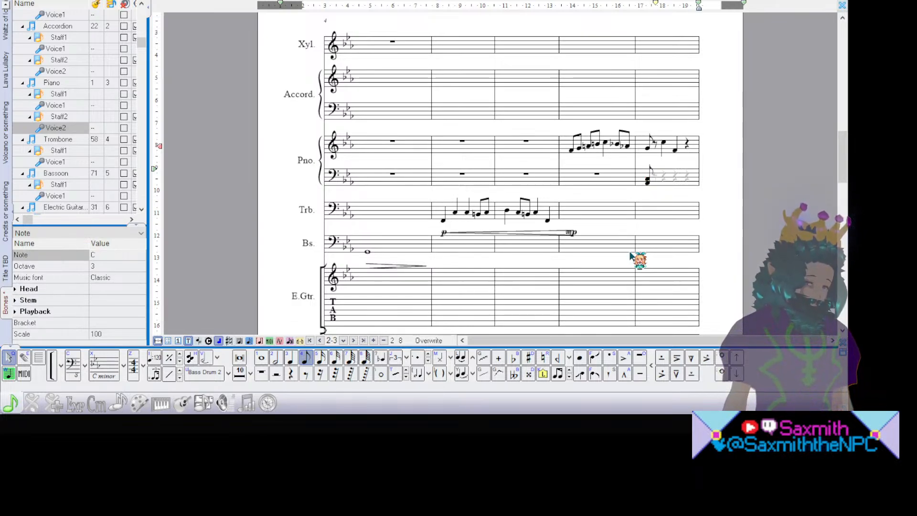
key(Return)
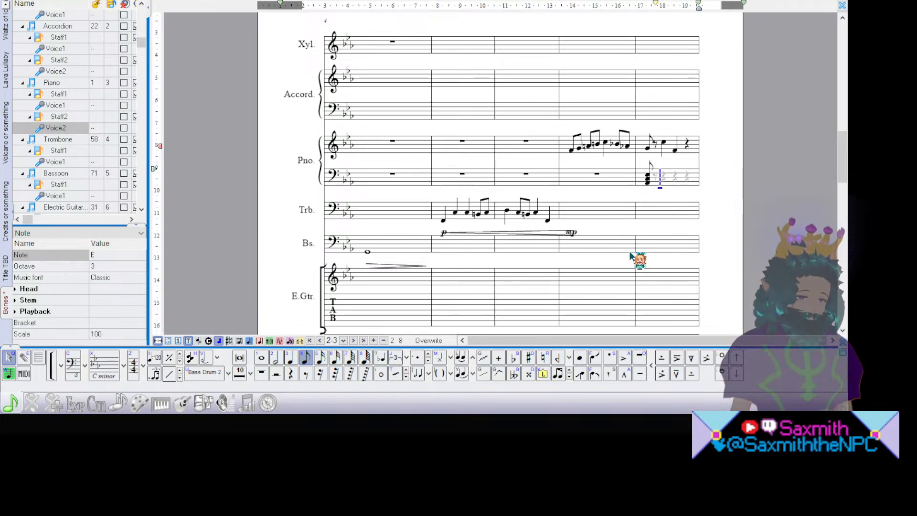
key(Return)
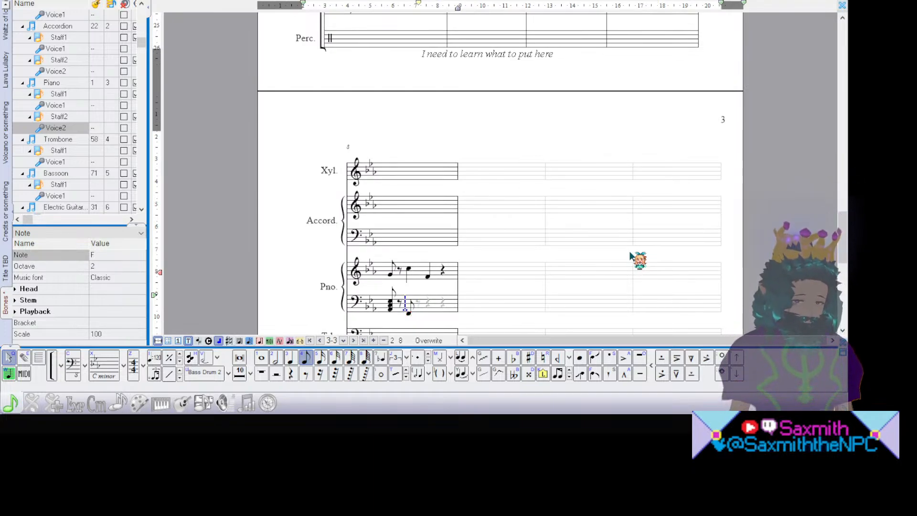
key(a)
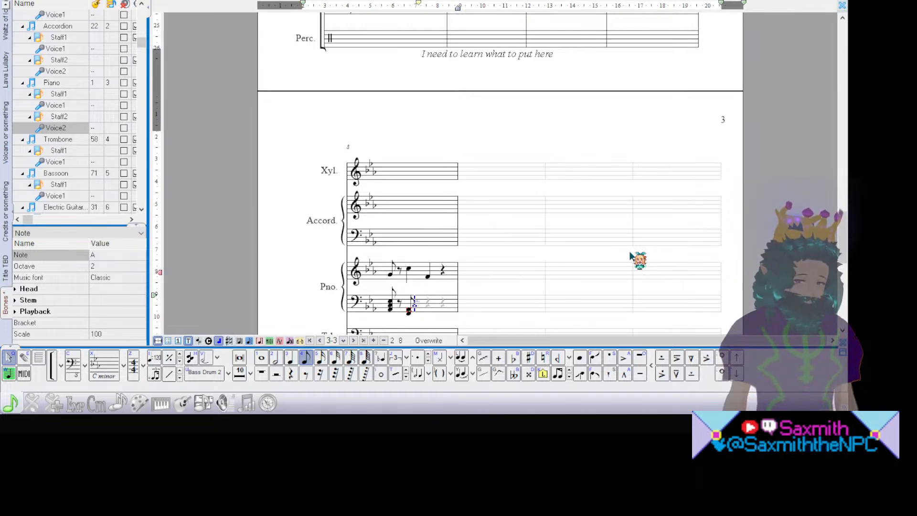
key(c)
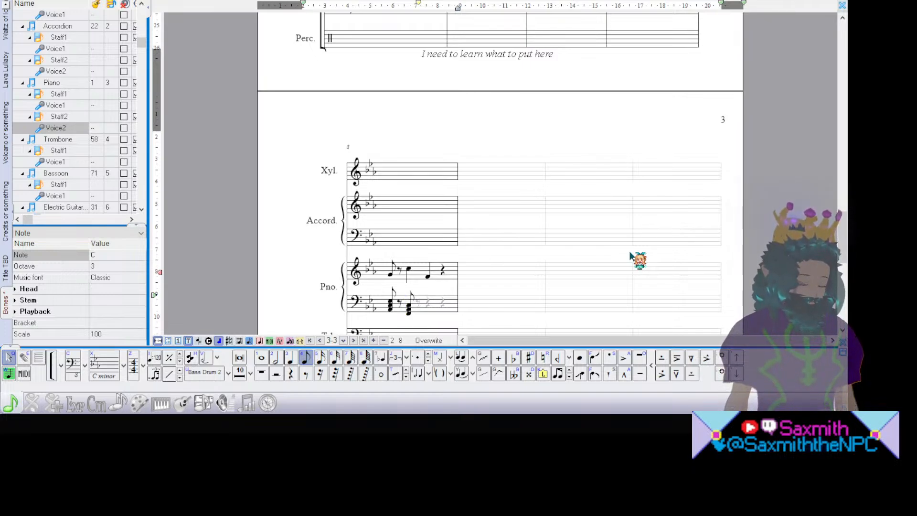
key(Right)
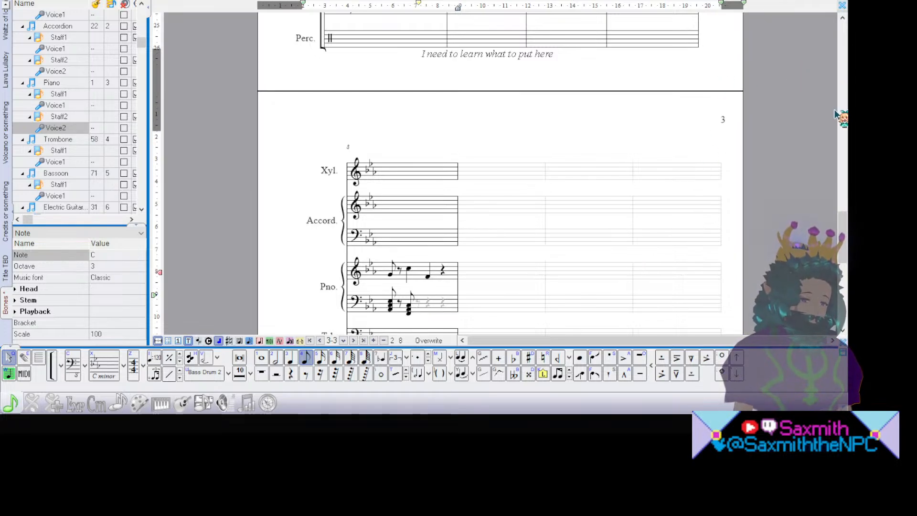
Step: Play back the score from the piano melody in measure 7 through measure 8
scroll(840, 117, up, 10)
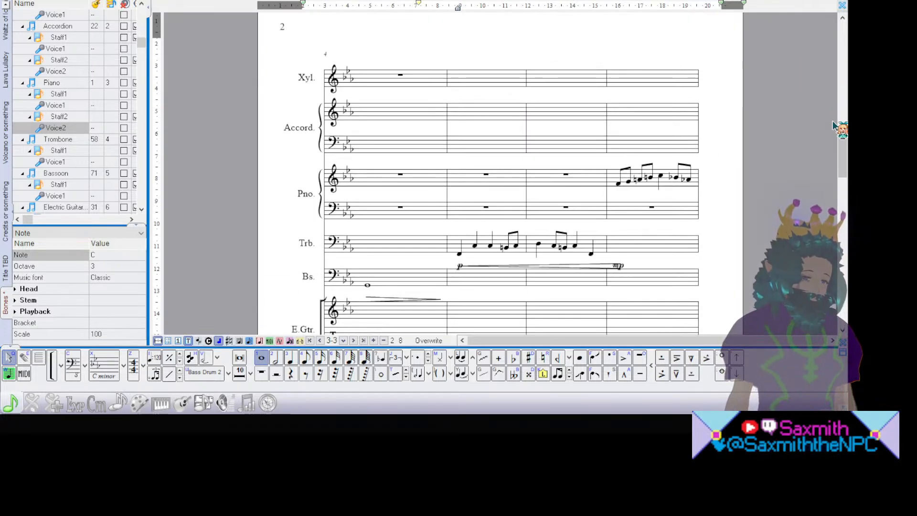
click(611, 180)
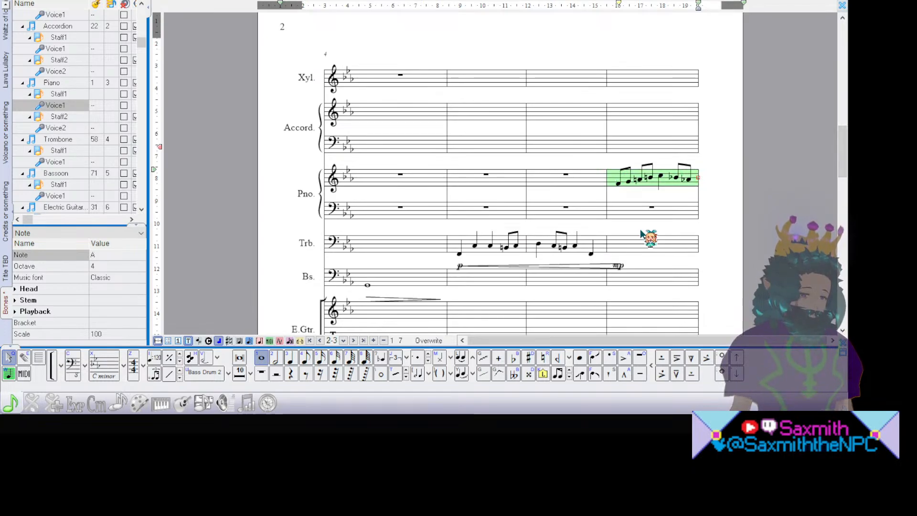
key(space)
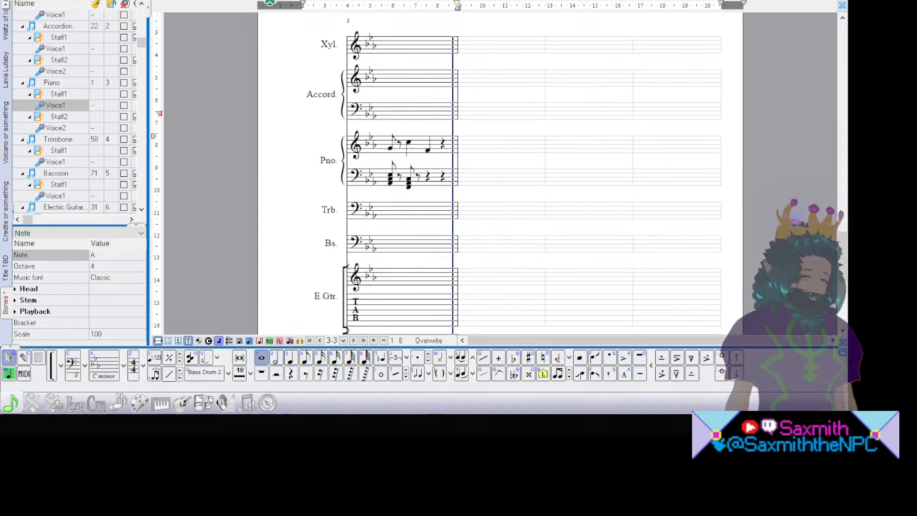
key(space)
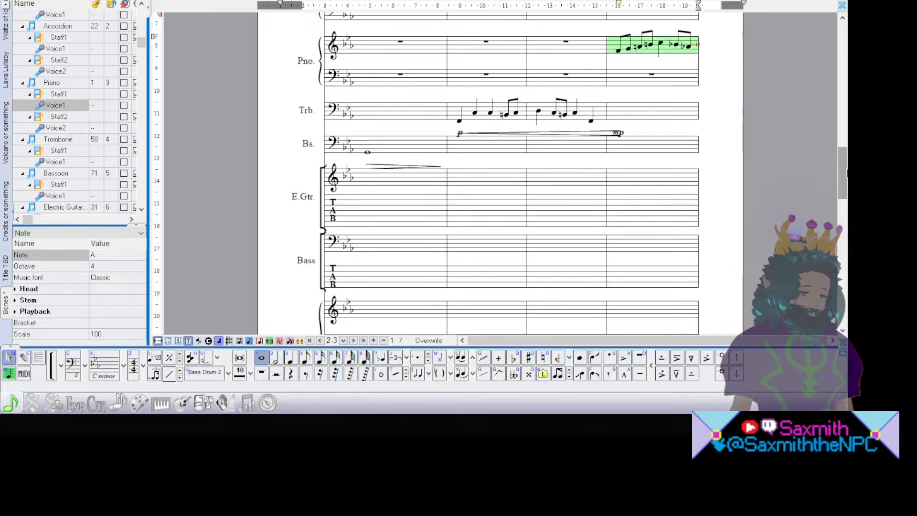
click(718, 73)
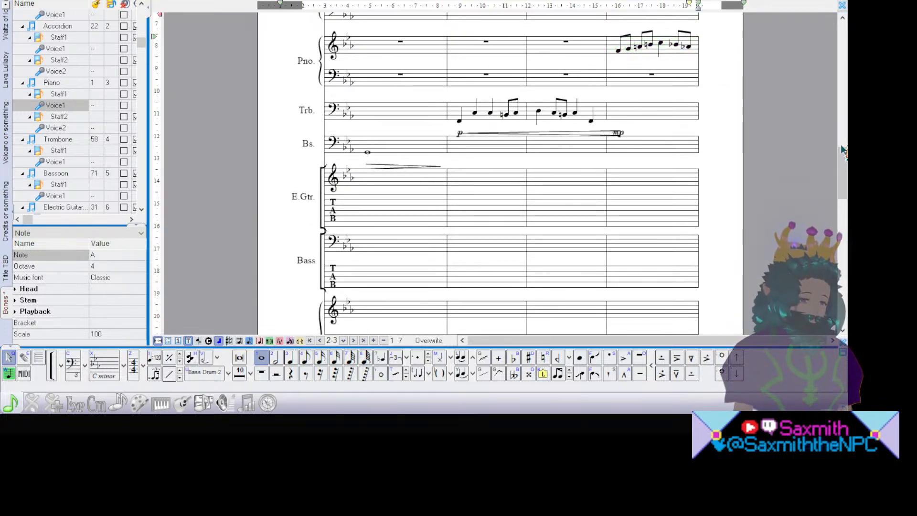
Step: Try the first piano bass-staff chord of measure 8 at F-A-C and C-E-G, and settle it on G-B-D
scroll(844, 157, down, 5)
scroll(844, 158, down, 5)
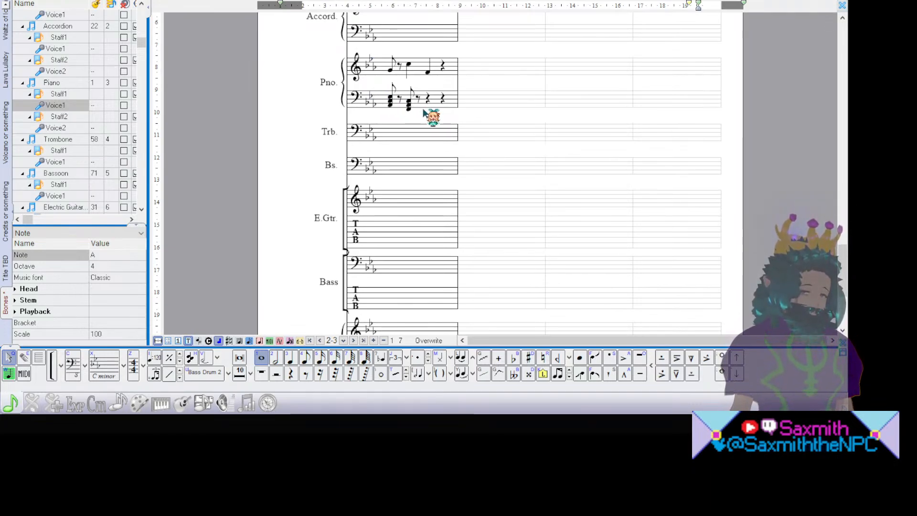
drag(385, 91, 412, 113)
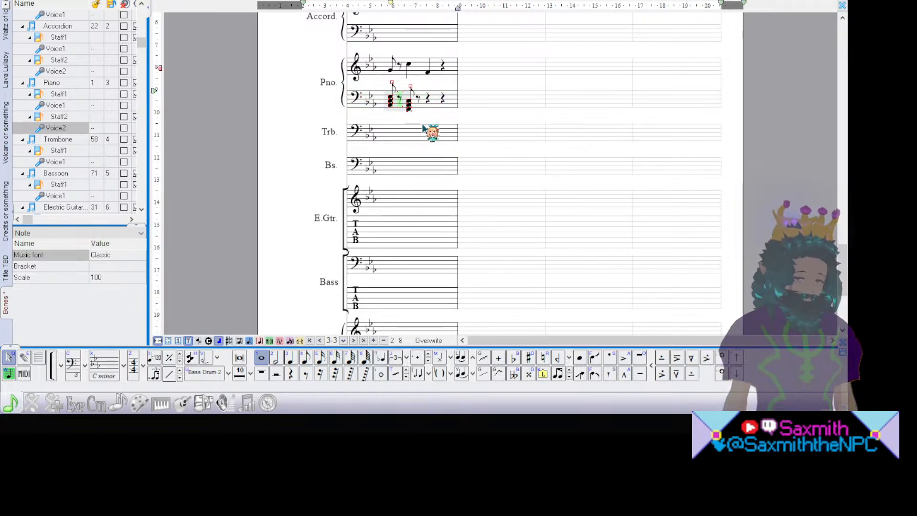
click(422, 129)
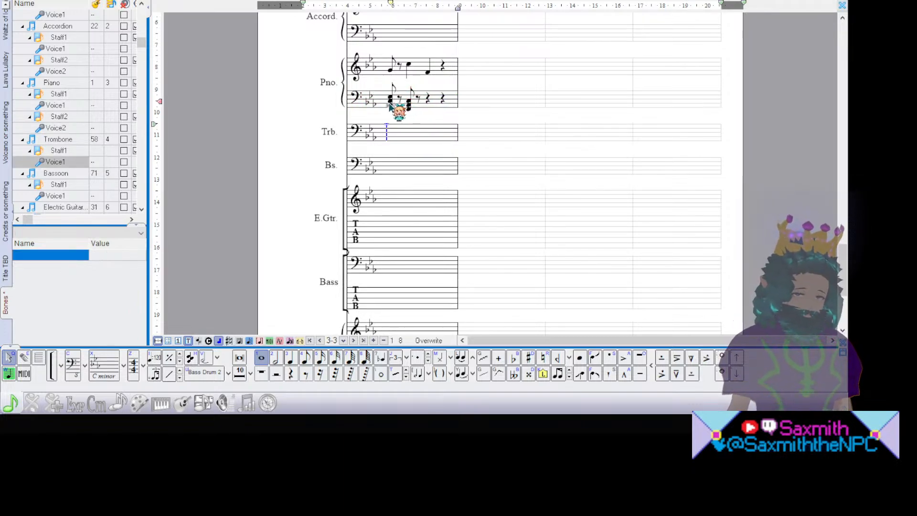
click(394, 108)
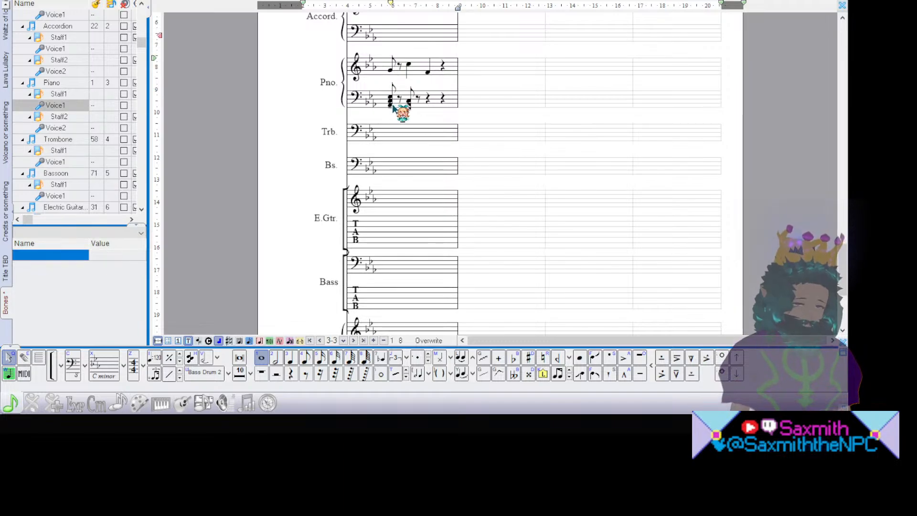
click(393, 108)
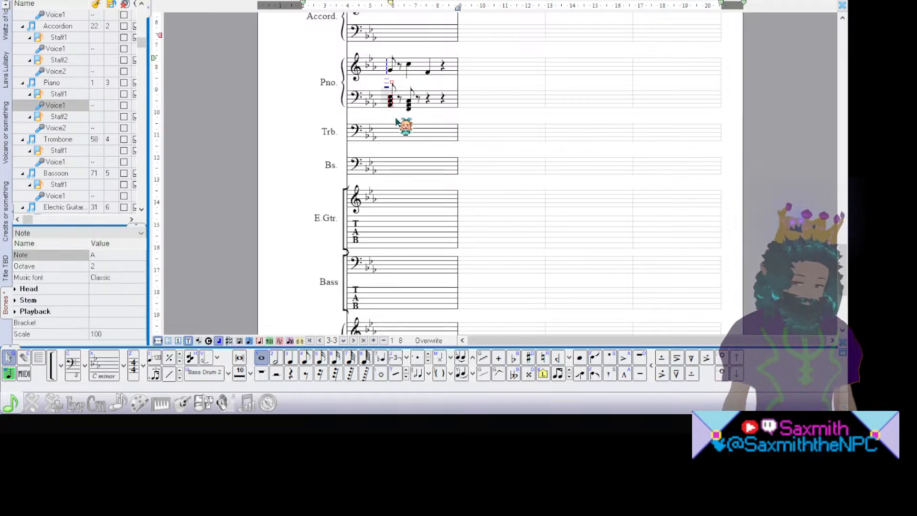
key(Down)
key(Down)
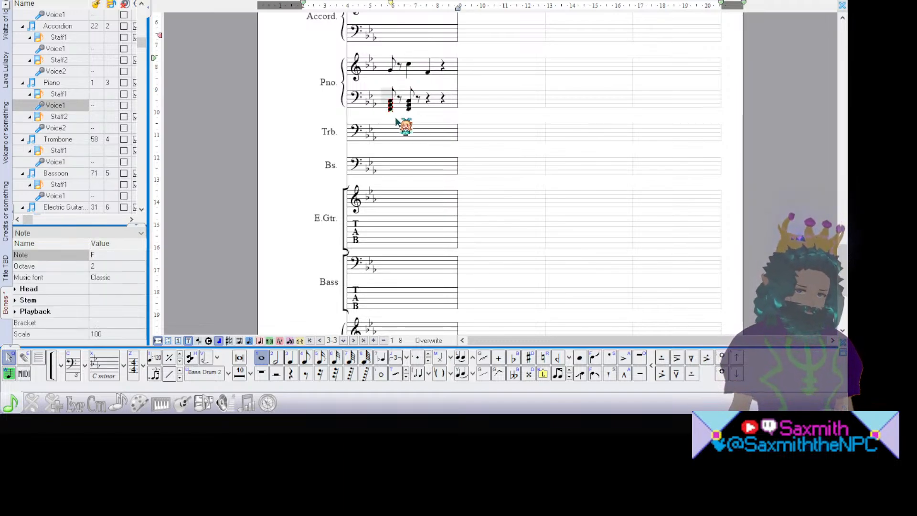
key(Up)
key(Up)
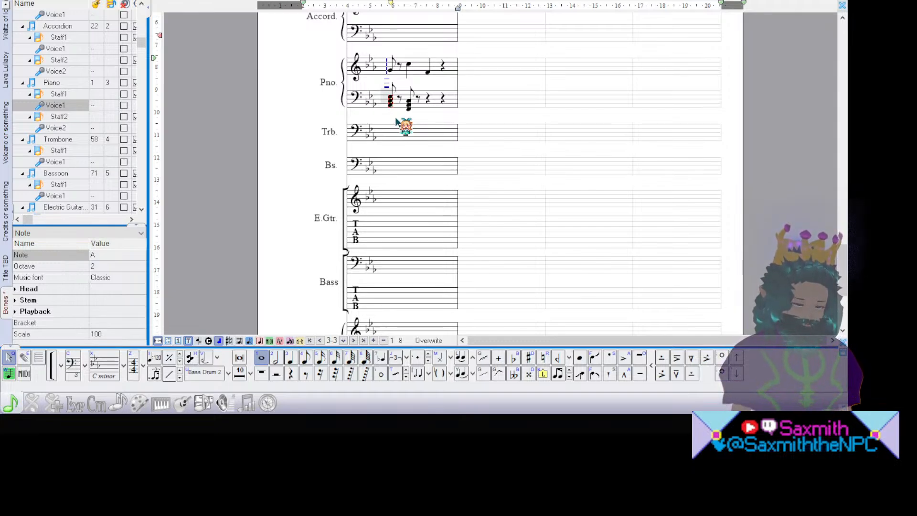
key(Up)
key(Up)
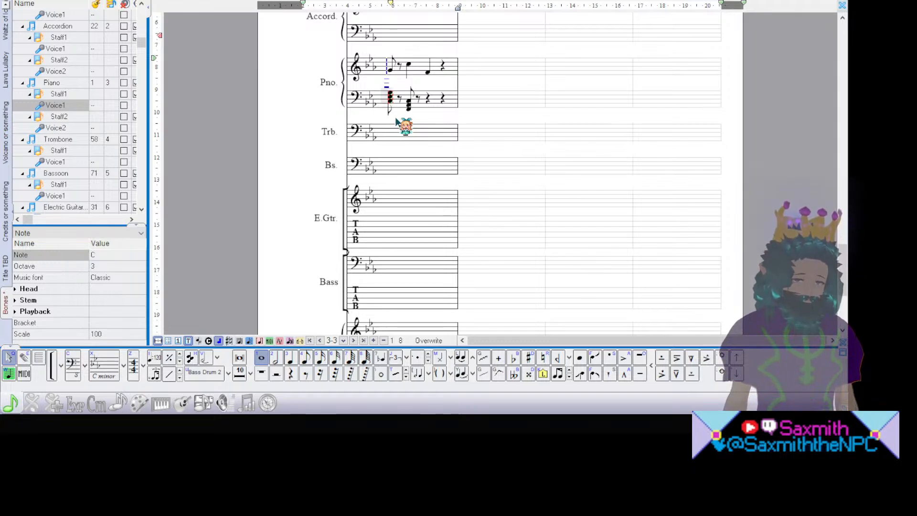
key(Down)
key(Down)
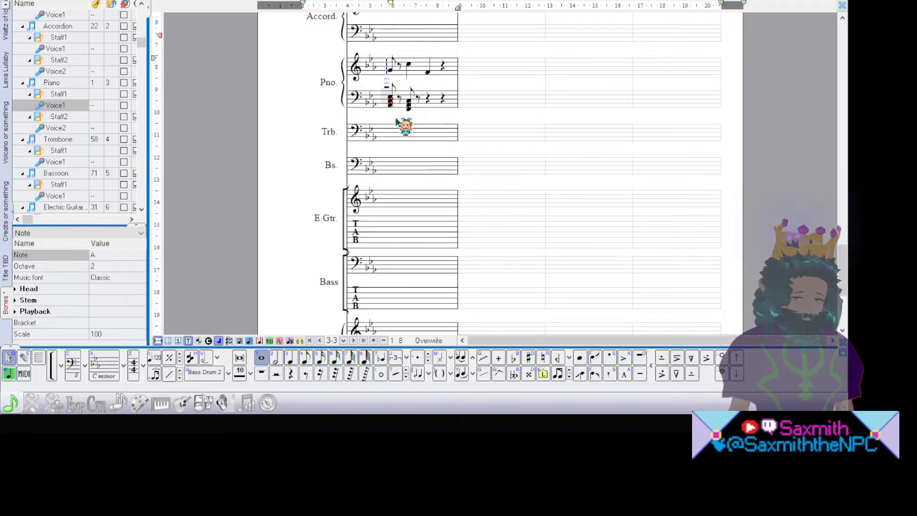
key(Down)
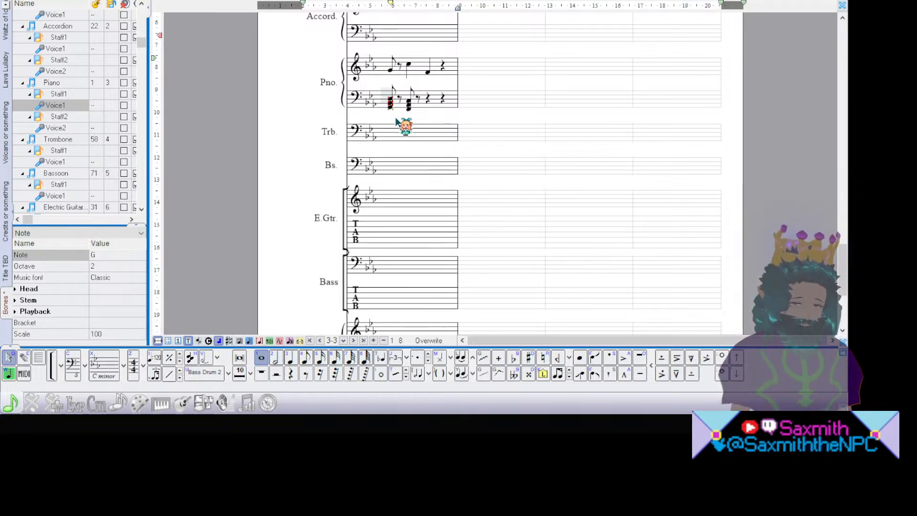
Step: Change the upper two notes of the first bass-staff chord in measure 8 to C and E, keeping G at the bottom
click(403, 108)
click(390, 104)
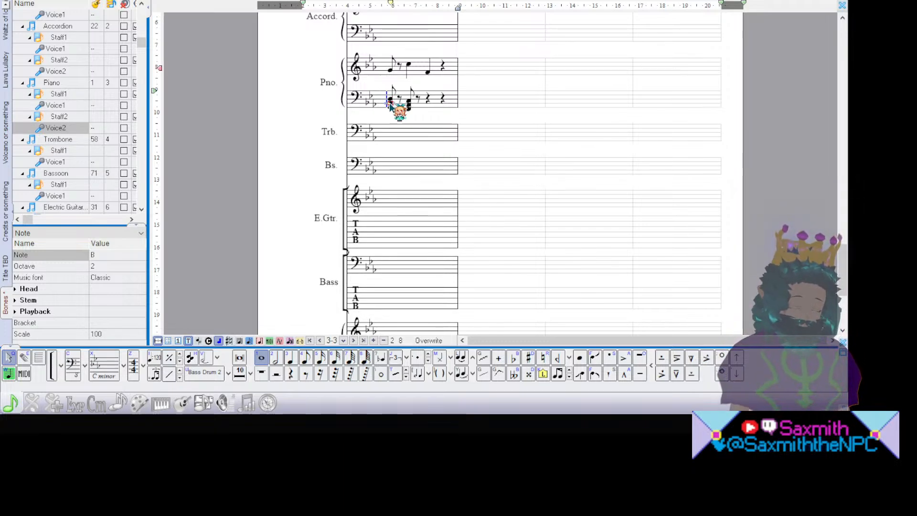
key(Up)
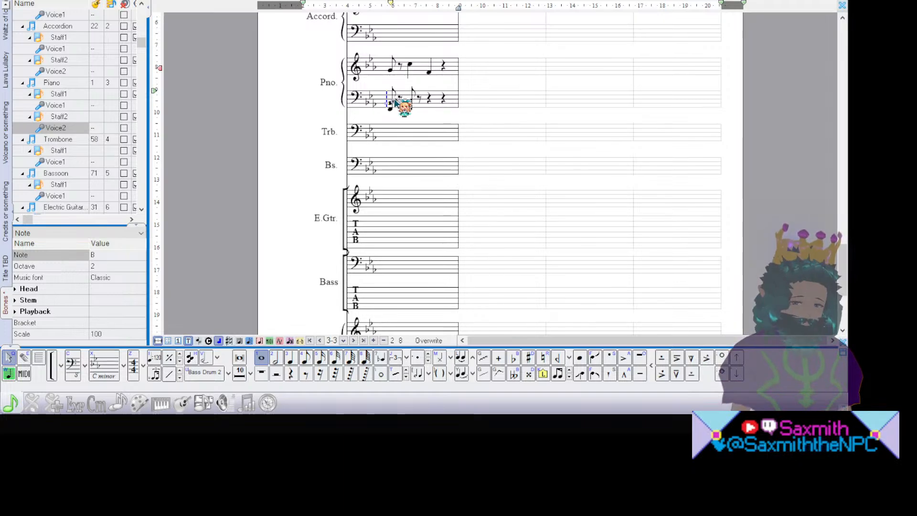
key(Up)
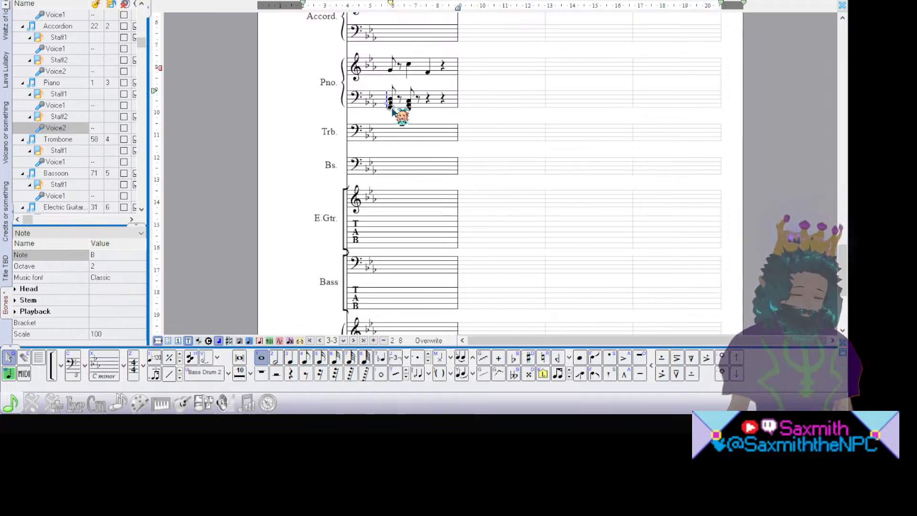
key(Up)
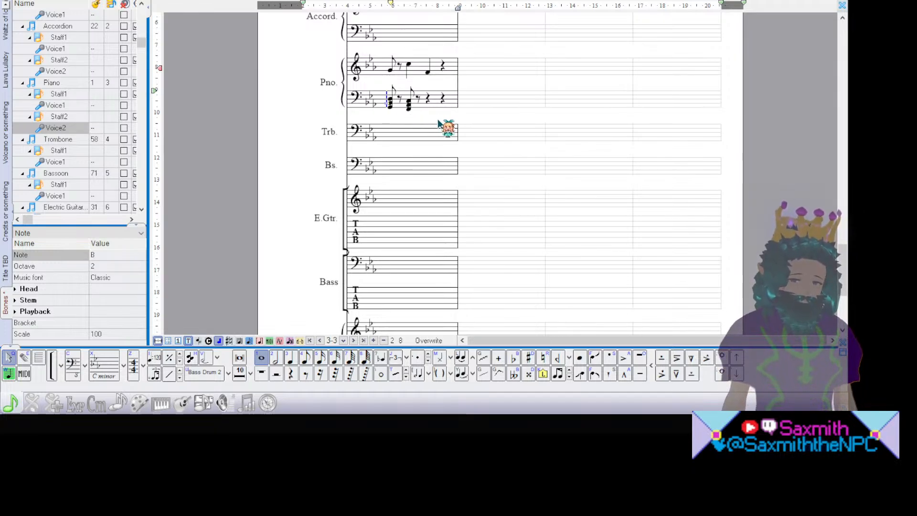
key(Up)
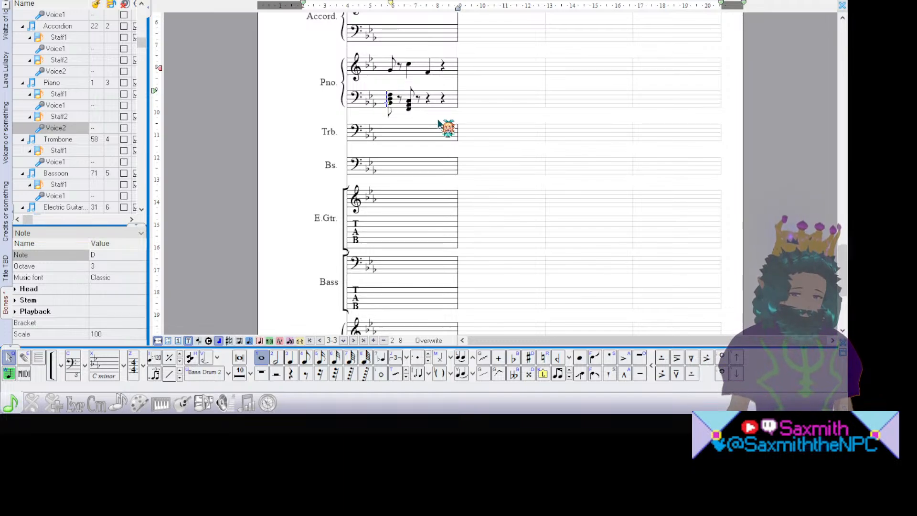
key(Down)
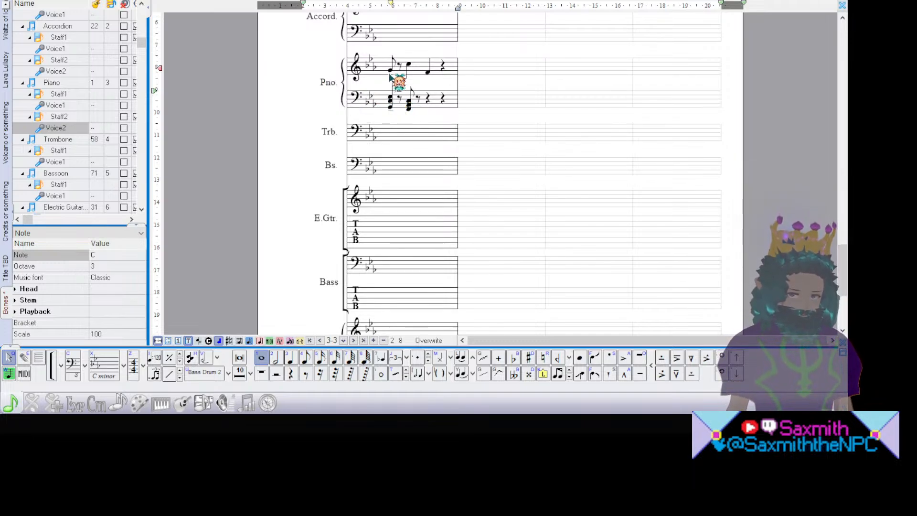
Step: Raise the beat 2 chord in the piano's bass staff of measure 8 to G-B-D and make its B natural
click(409, 108)
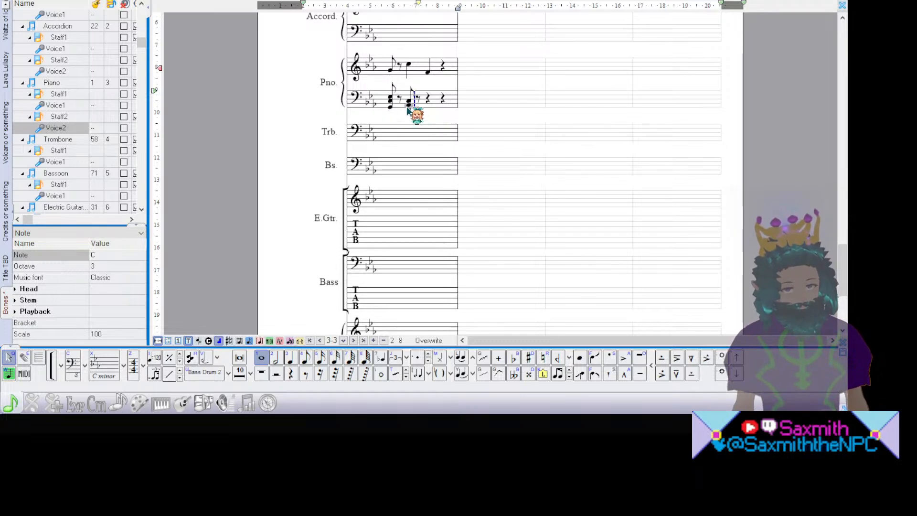
click(409, 106)
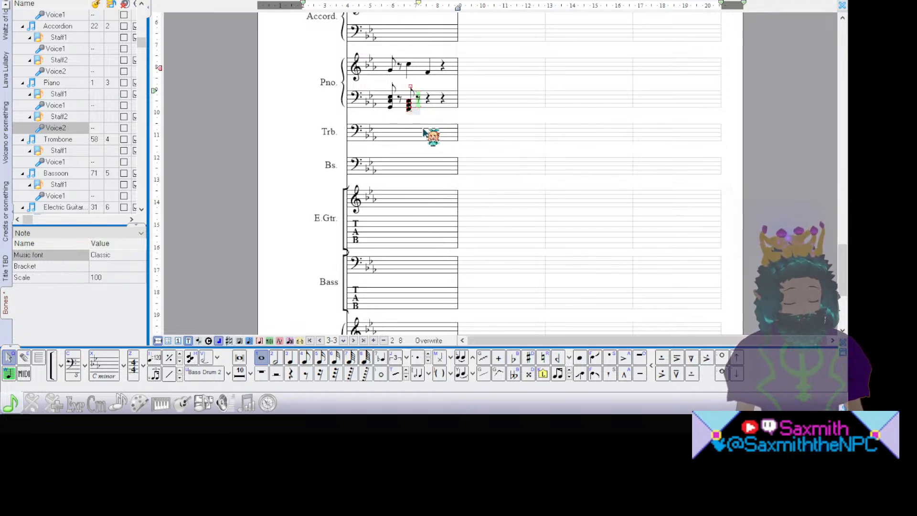
key(Up)
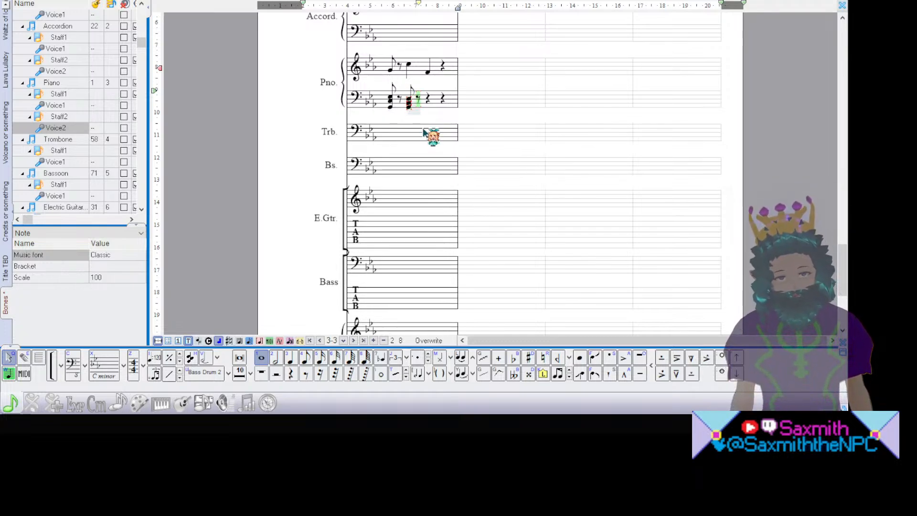
click(423, 131)
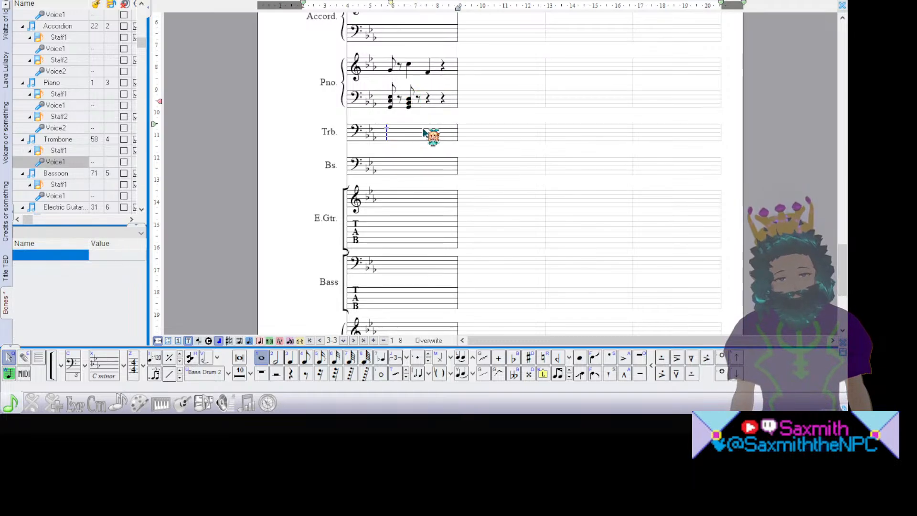
click(407, 103)
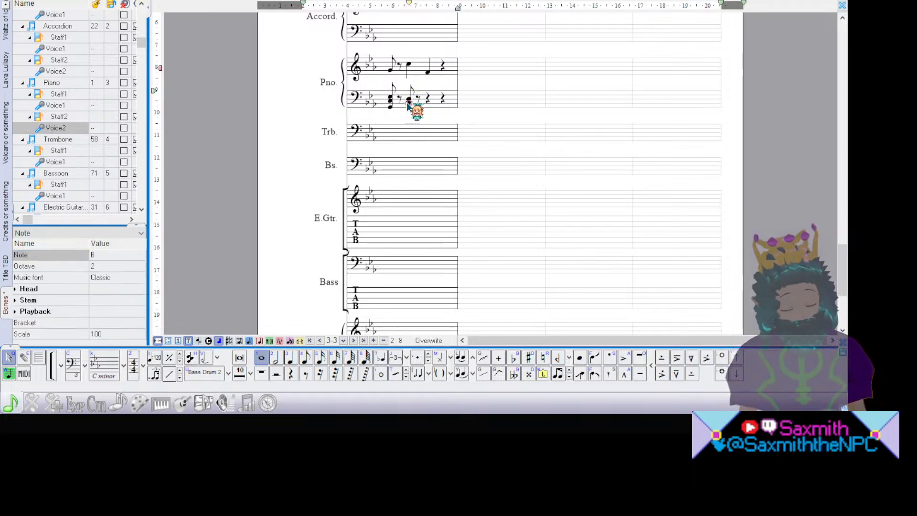
click(407, 102)
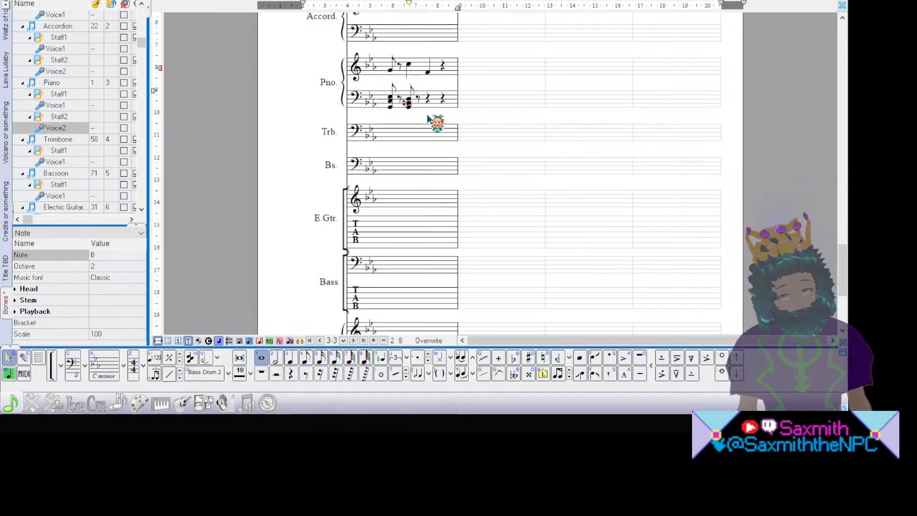
Step: Enter a quarter-note G on beat 3 of measure 8 in the piano's bass staff
click(422, 105)
click(428, 104)
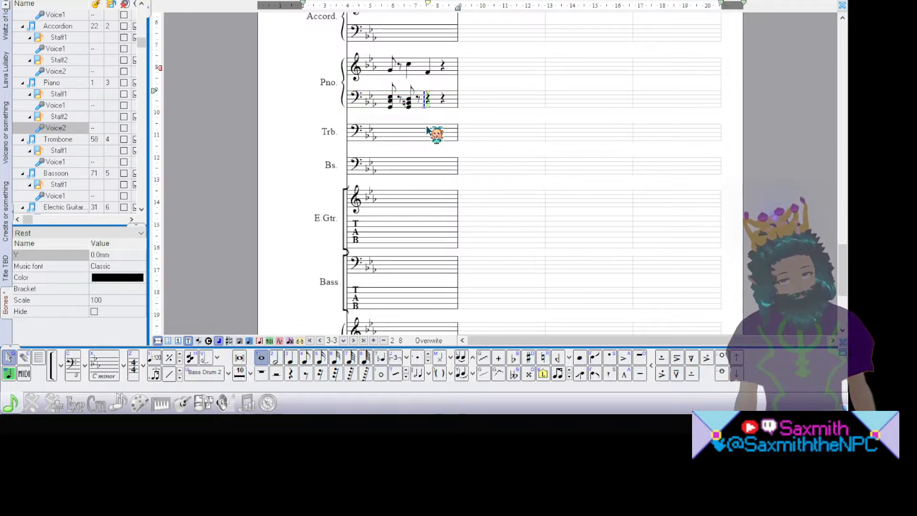
key(g)
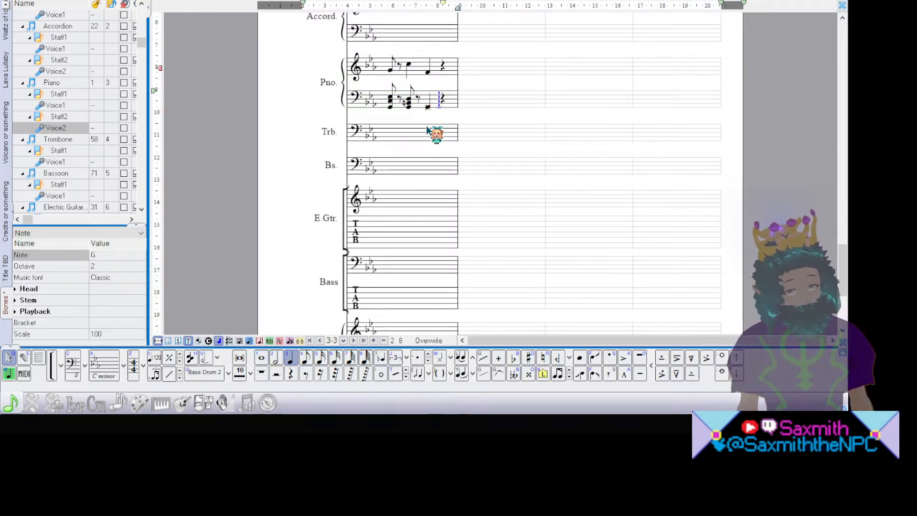
Step: Replace the beat 3 note in the piano's bass staff of measure 8 with a C-E-G chord and play the measure back
key(Left)
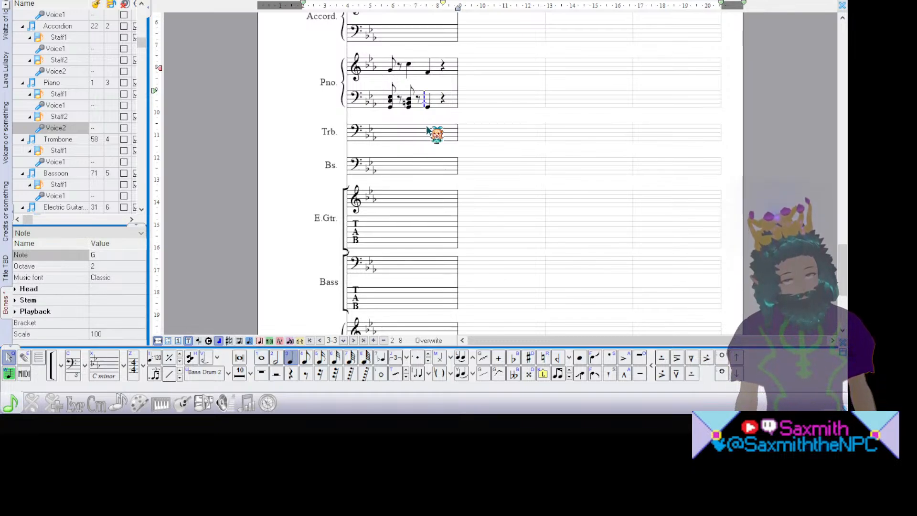
key(b)
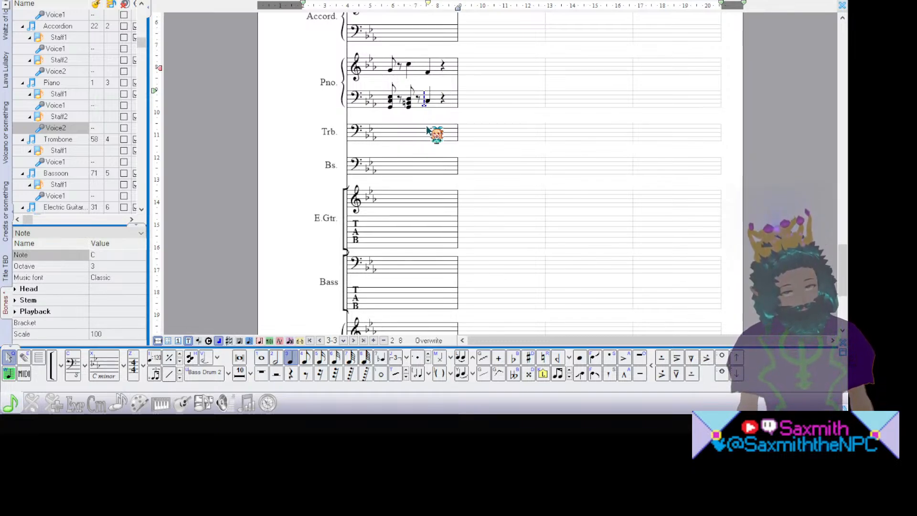
key(e)
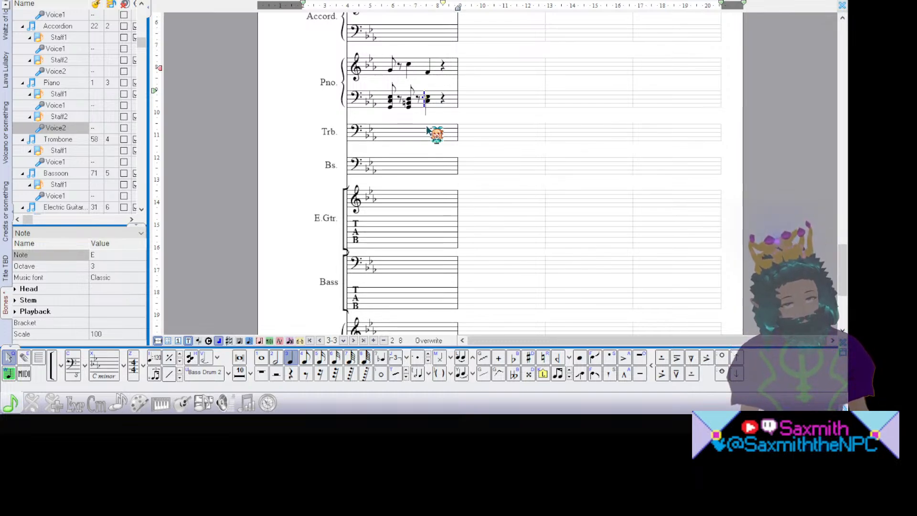
key(g)
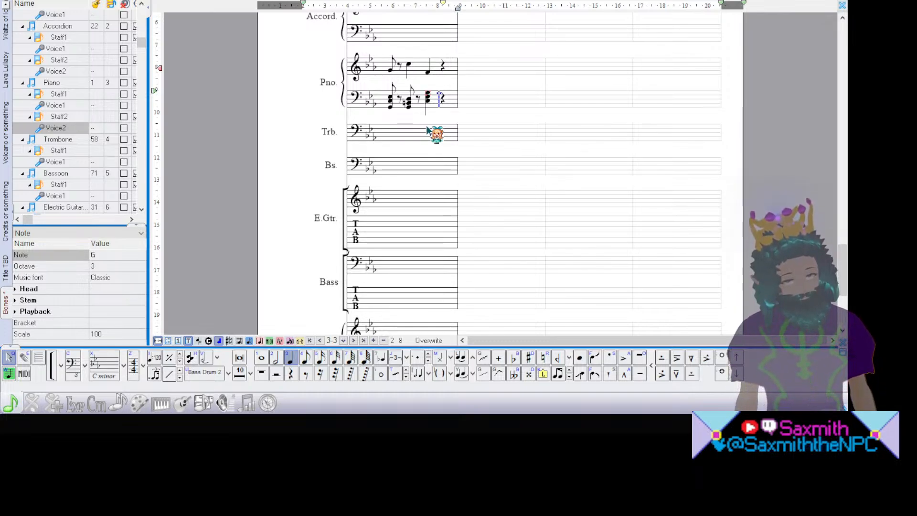
click(385, 107)
key(space)
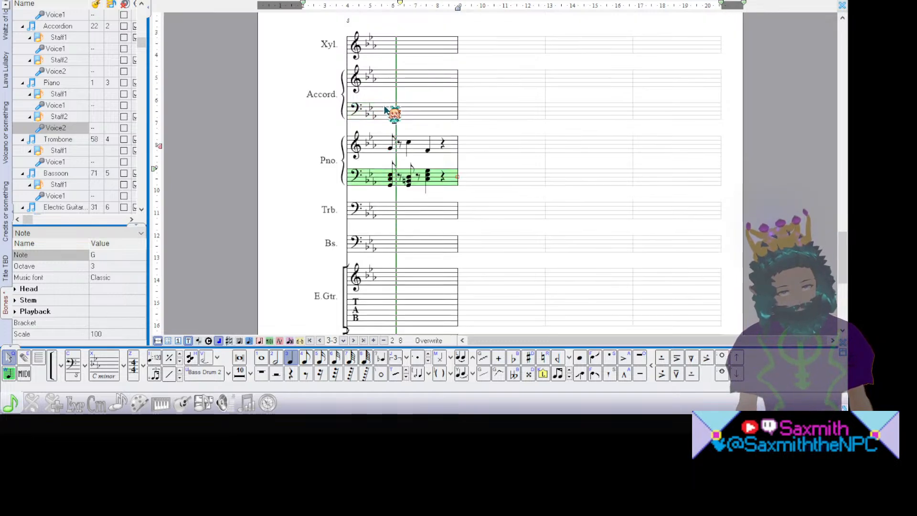
Step: Audition the piano melody's beat 3 note in measure 8 against the individual notes of the bass-staff chord beneath it
click(427, 152)
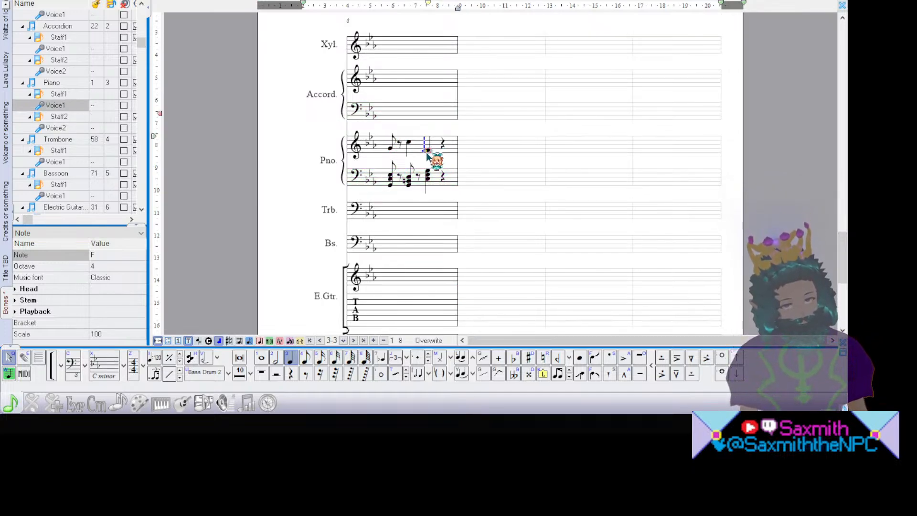
click(428, 177)
click(428, 176)
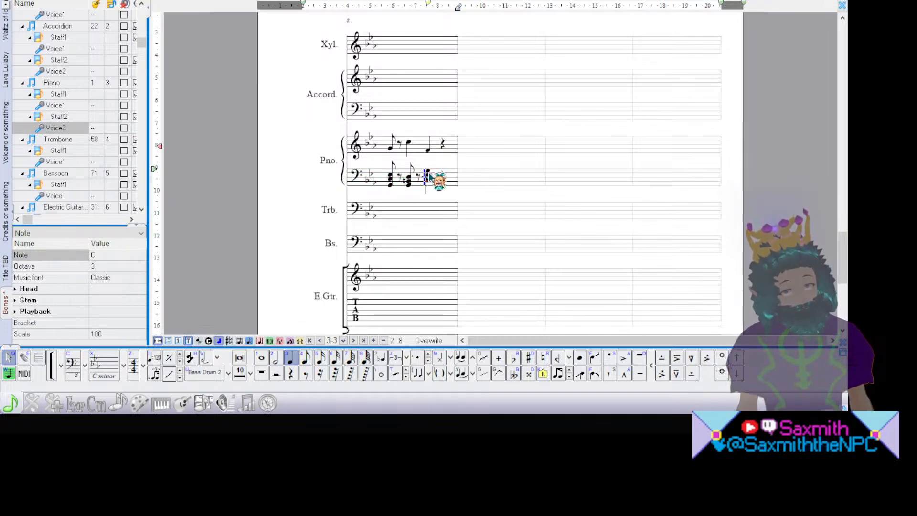
click(429, 171)
click(428, 177)
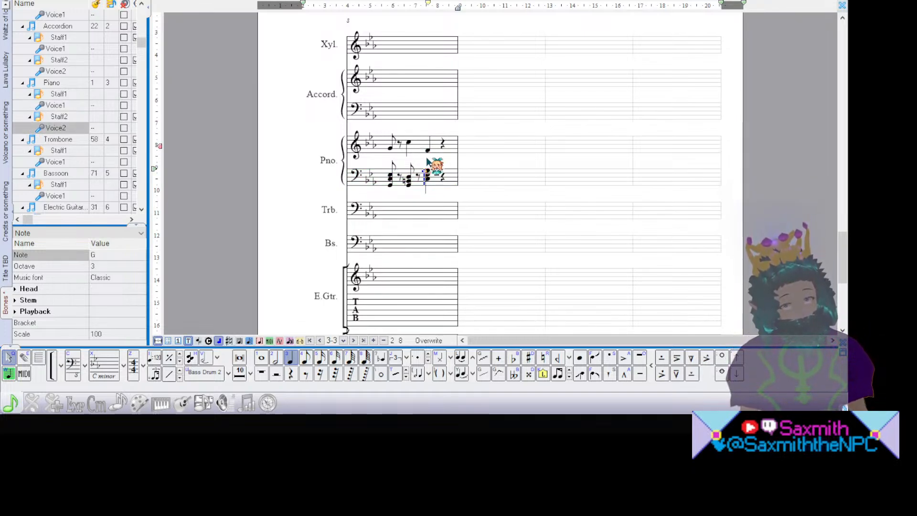
click(428, 151)
click(428, 176)
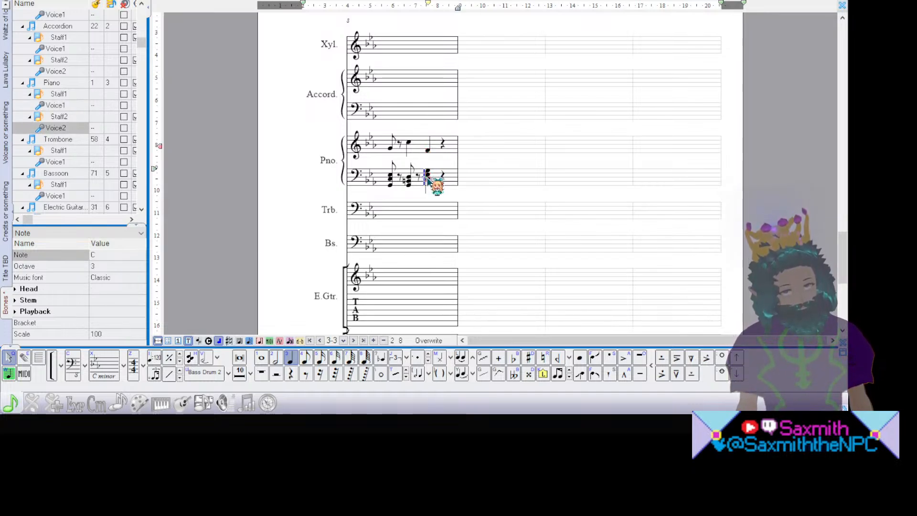
click(428, 151)
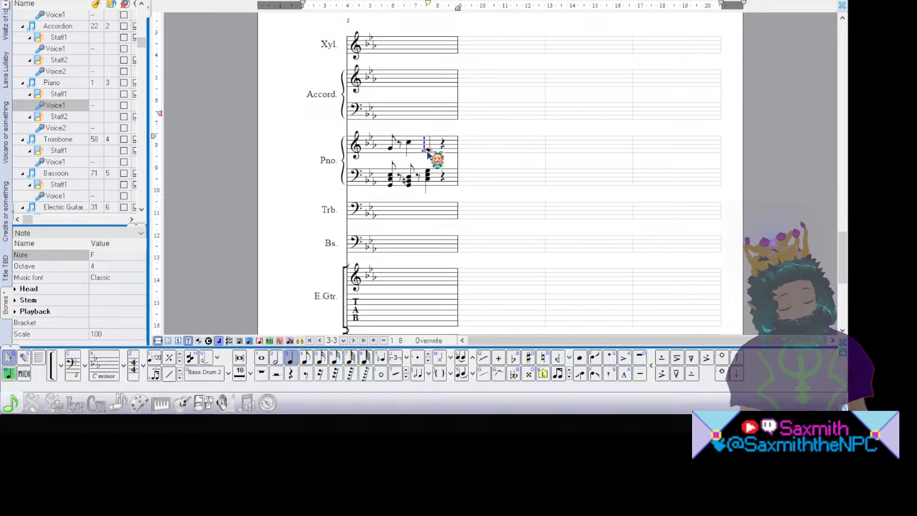
click(428, 175)
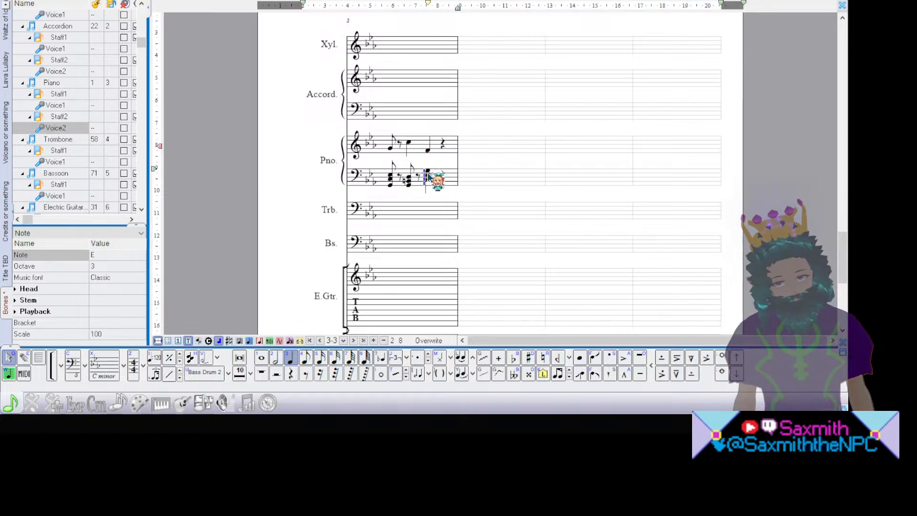
click(428, 150)
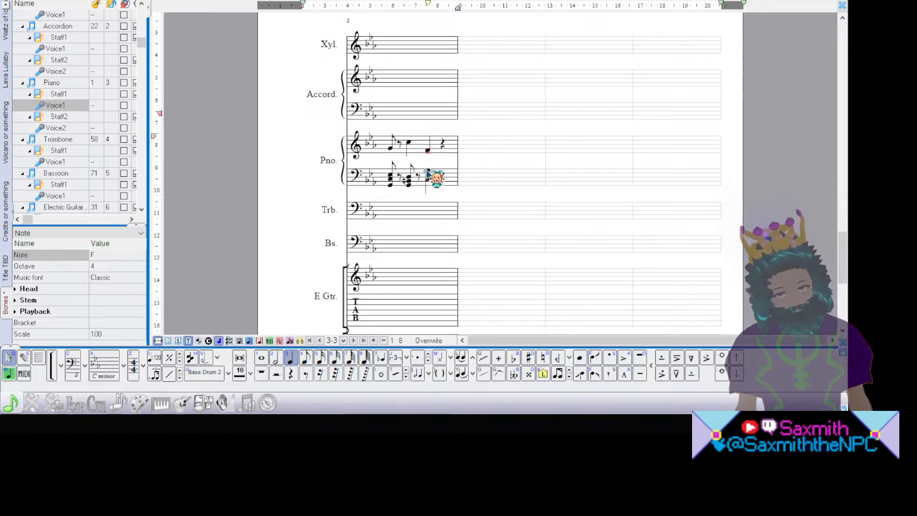
click(427, 174)
click(428, 150)
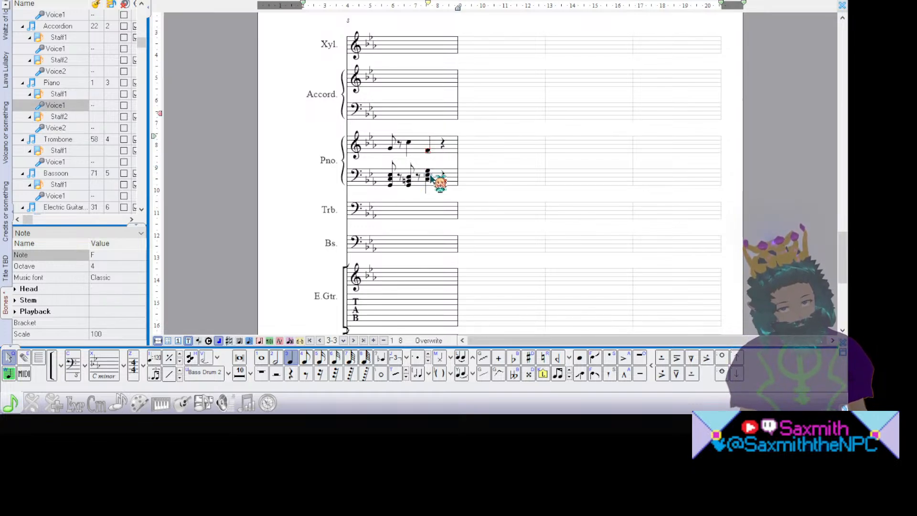
click(431, 178)
click(427, 151)
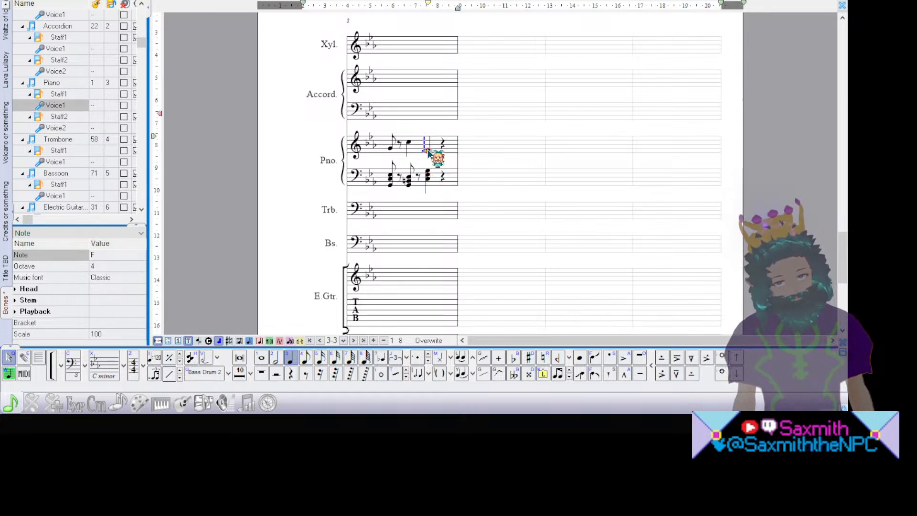
click(431, 178)
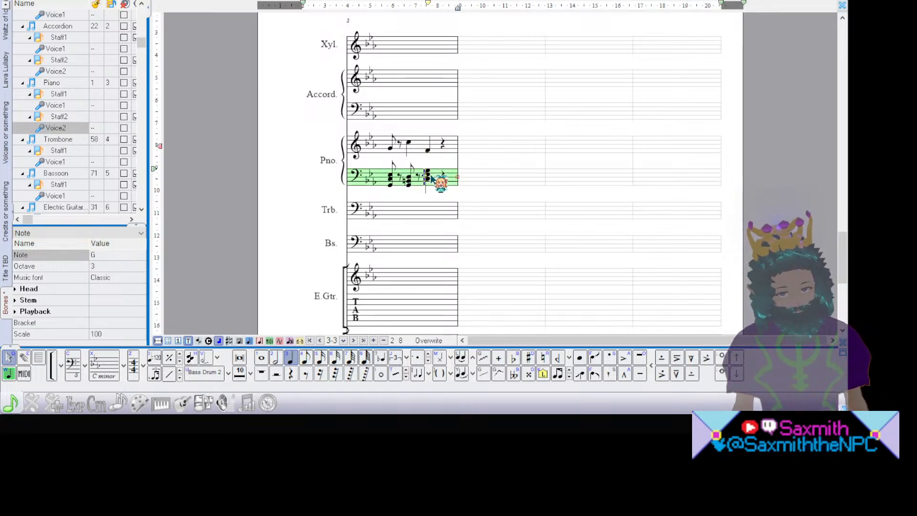
click(428, 150)
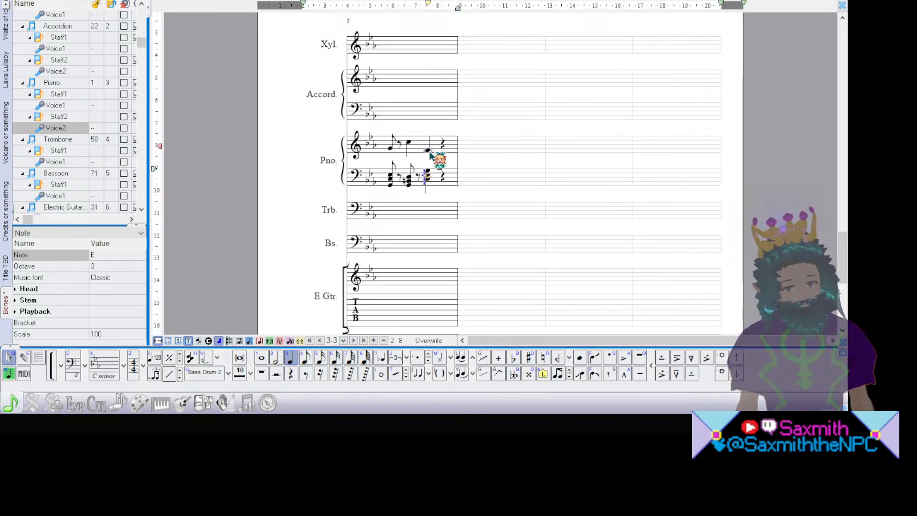
click(428, 151)
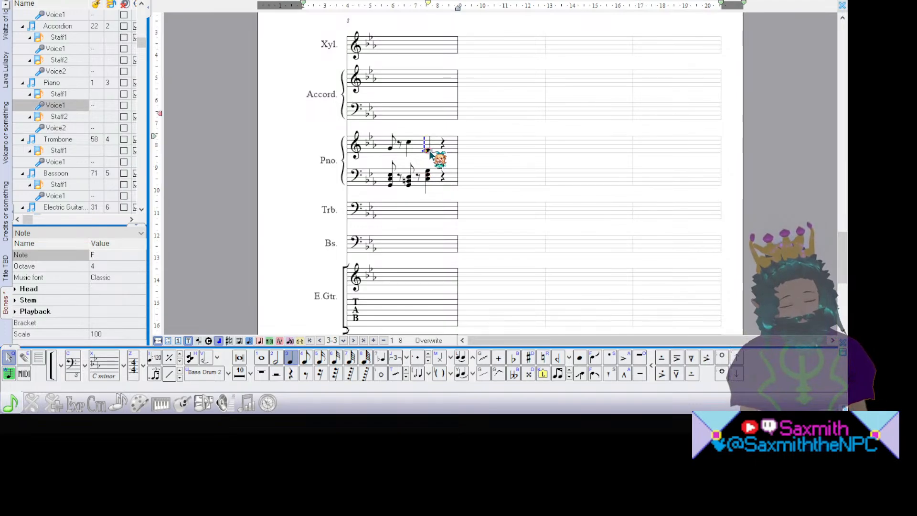
click(390, 149)
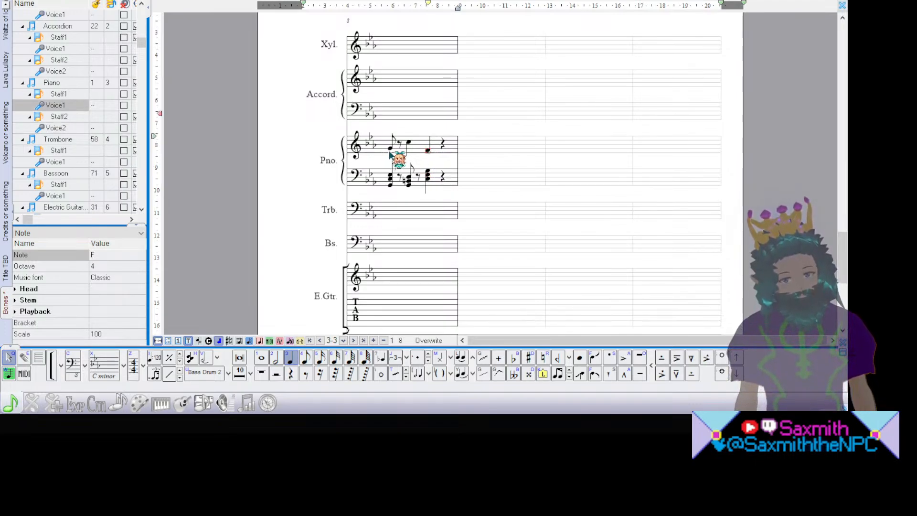
Step: Try E and G as the piano melody's beat 3 note in measure 8, playing the measure back with each
click(428, 150)
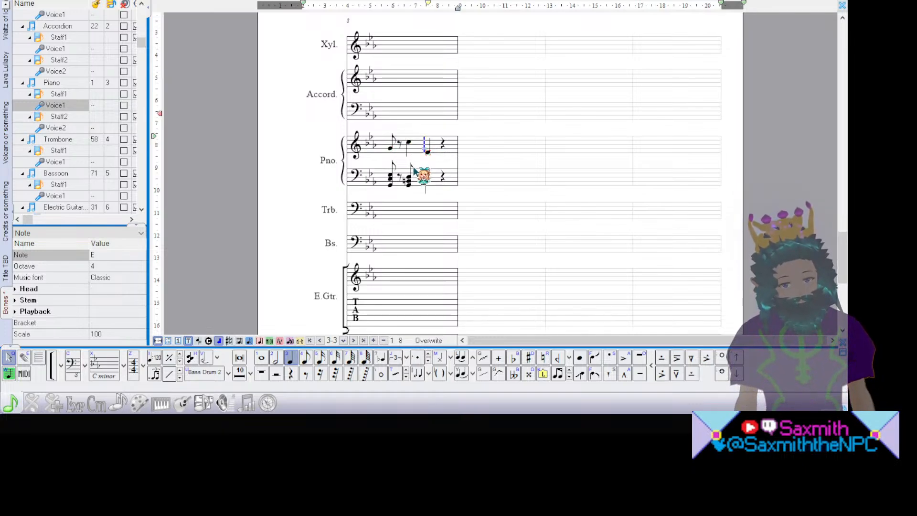
click(383, 139)
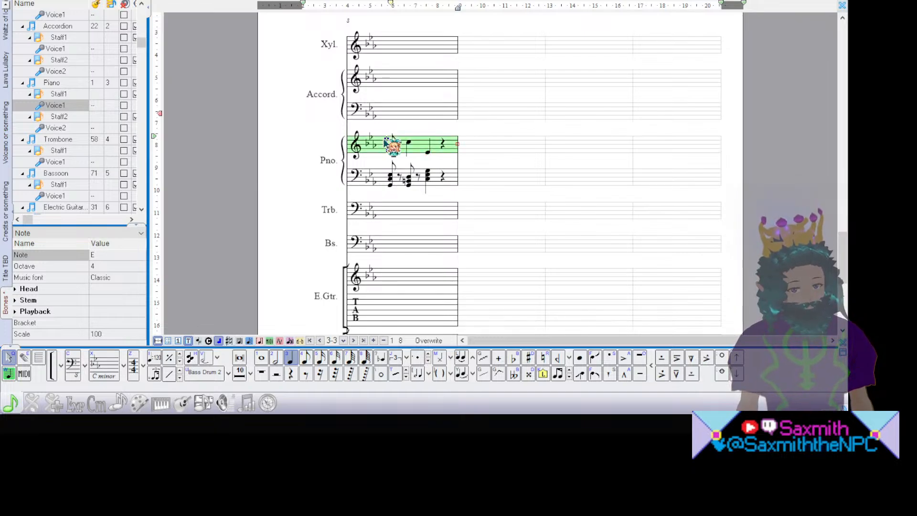
key(space)
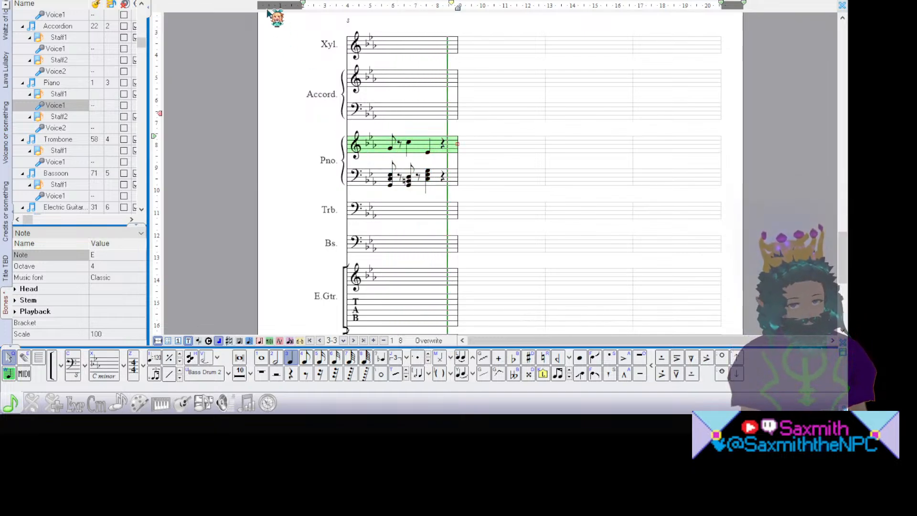
click(428, 150)
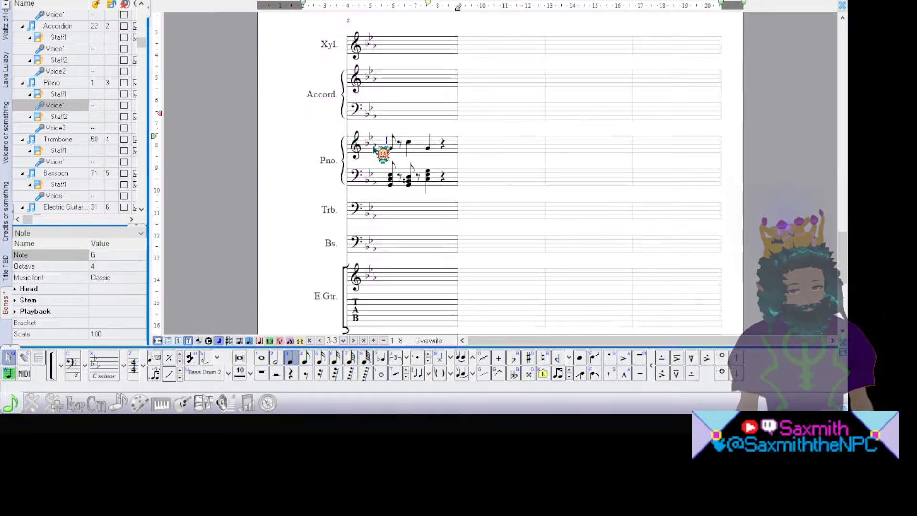
click(381, 149)
click(383, 150)
key(space)
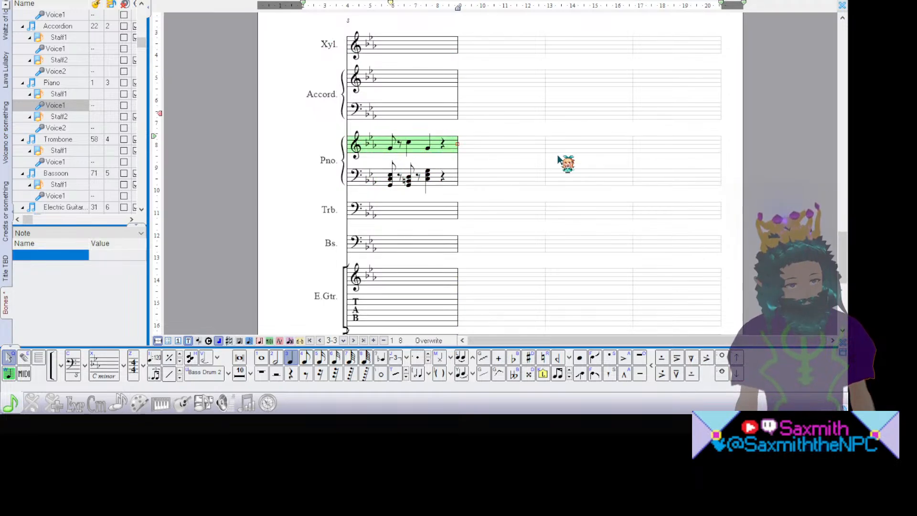
Step: Set the piano melody's beat 3 note in measure 8 to C in octave 4 and play the measure back
click(426, 146)
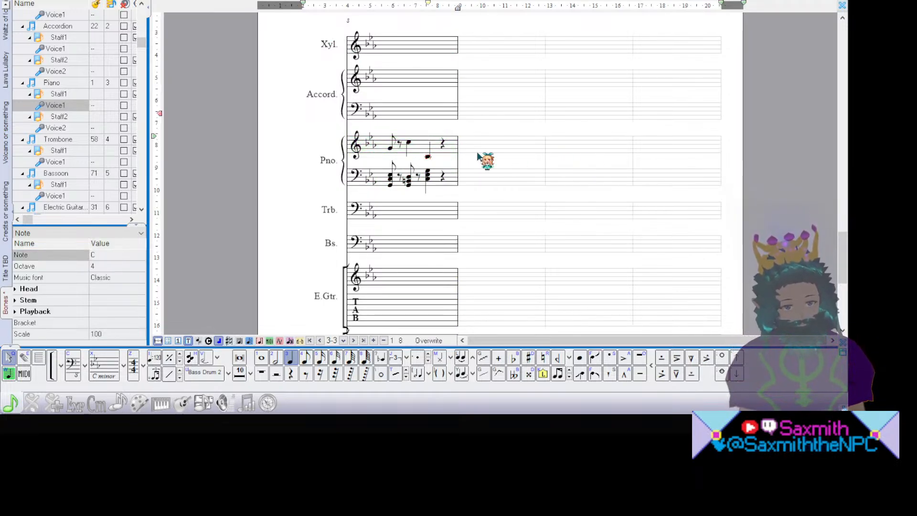
click(388, 147)
key(space)
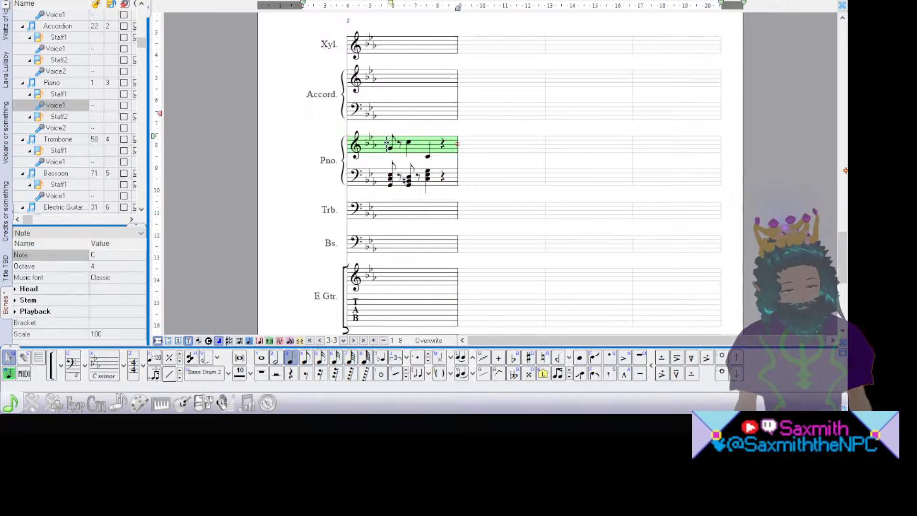
Step: Play the score back from measure 5 to hear how the trombone and piano lines lead into measure 8
scroll(847, 174, down, 10)
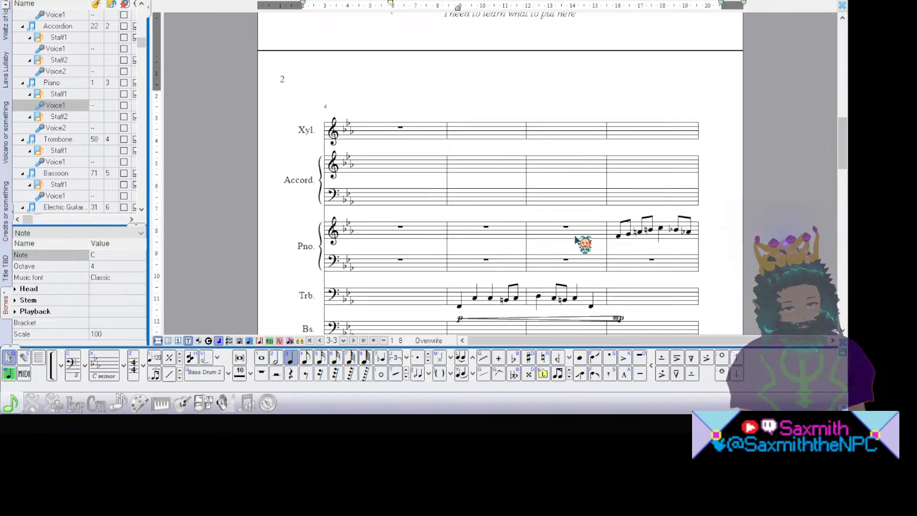
click(467, 240)
key(space)
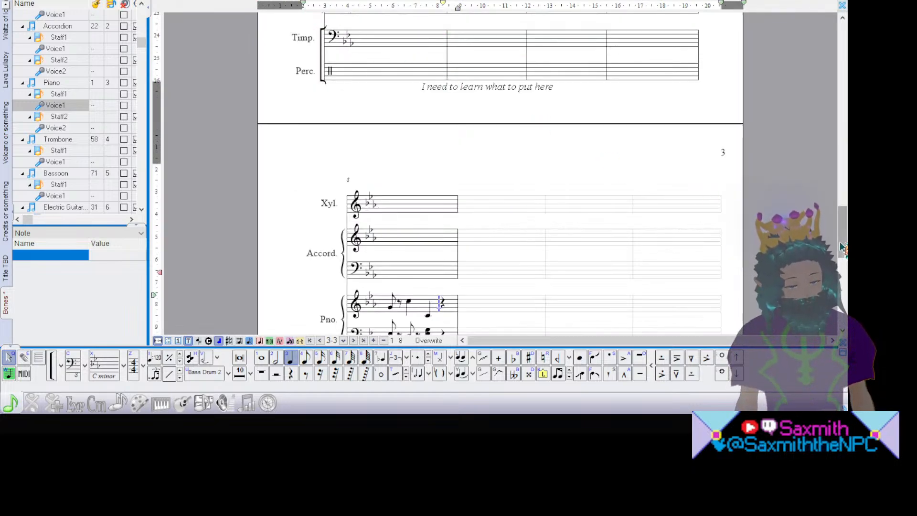
scroll(842, 248, down, 3)
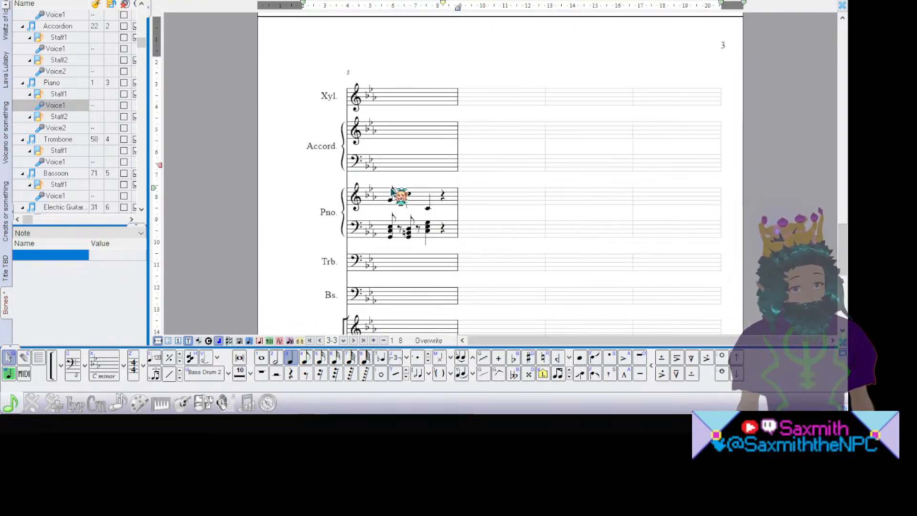
key(space)
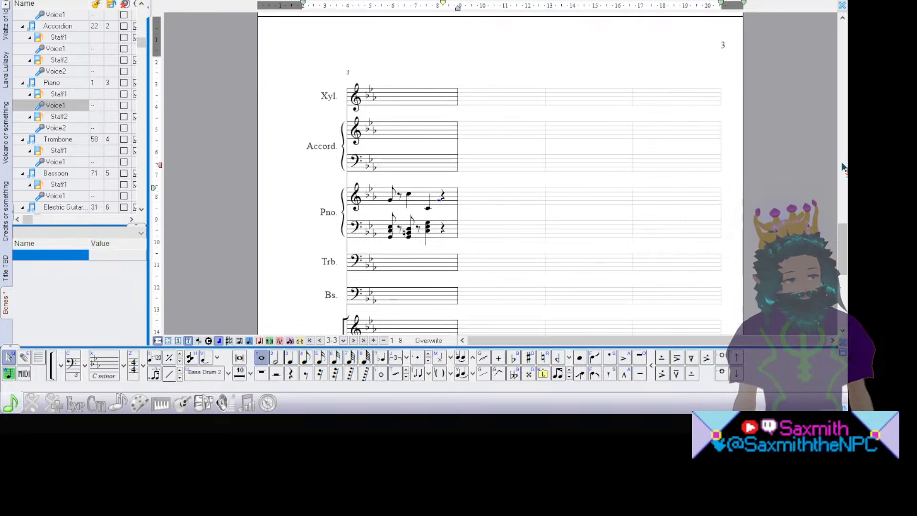
scroll(843, 167, up, 8)
scroll(844, 167, down, 4)
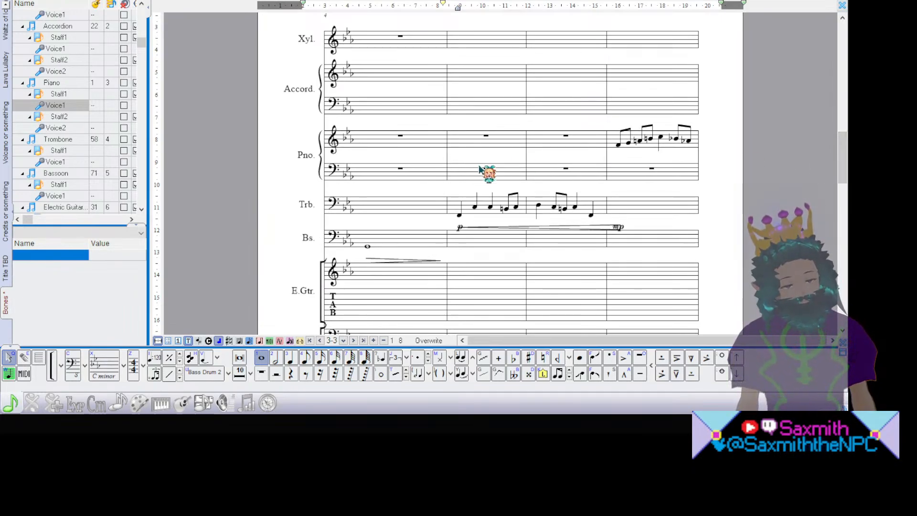
click(452, 140)
key(space)
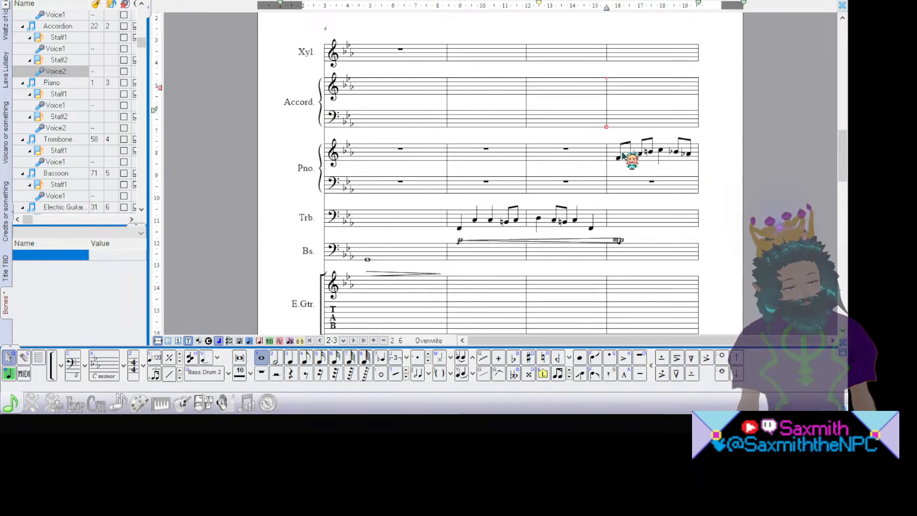
Step: Lower the piano's treble run in measure 7 and the first two melody notes of measure 8 by two scale steps each
drag(610, 129, 694, 167)
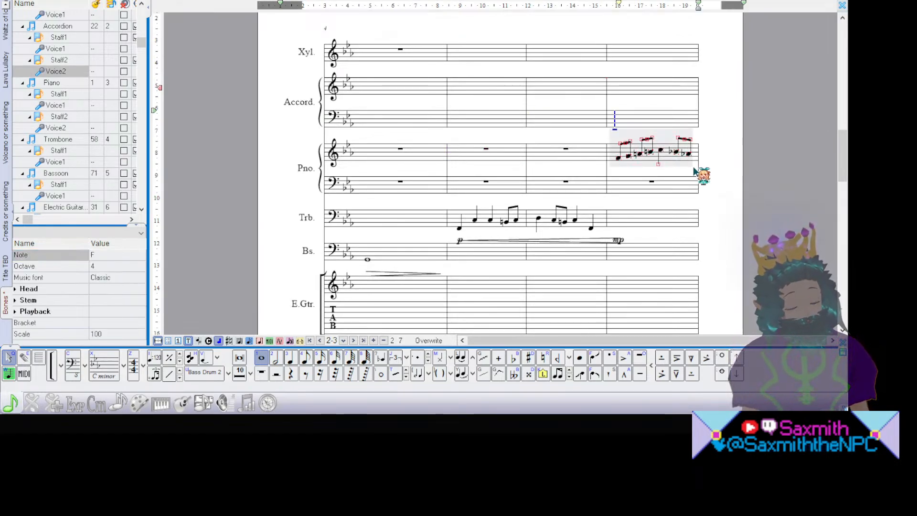
key(Down)
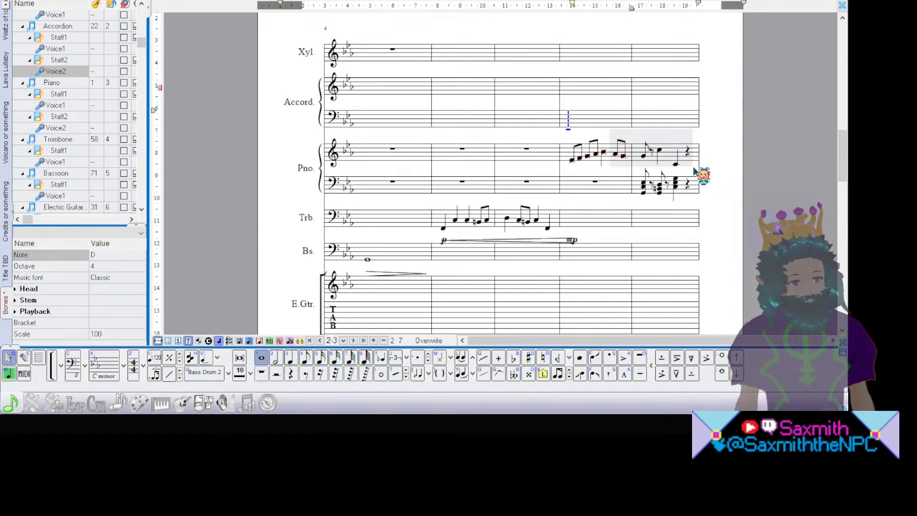
key(Down)
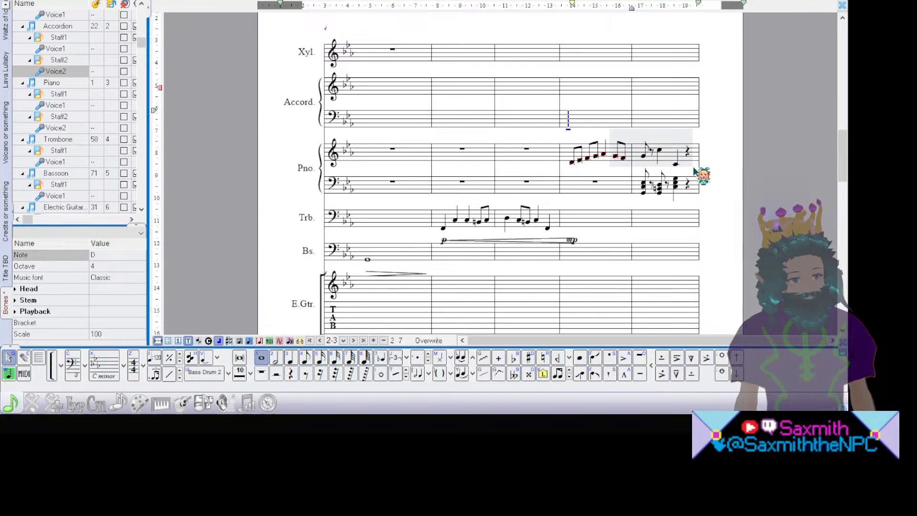
click(646, 152)
click(660, 162)
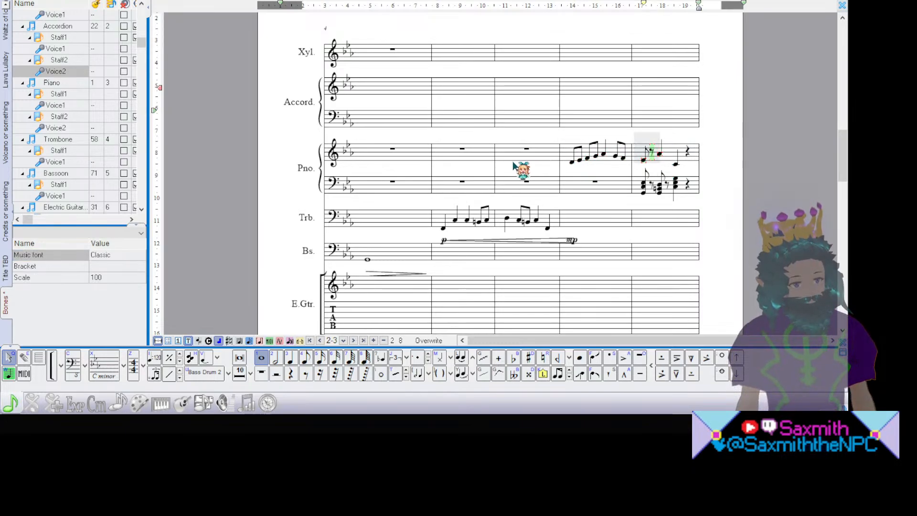
Step: Play the score back from the beginning through measure 8 to hear how the lowered piano melody sounds
click(433, 157)
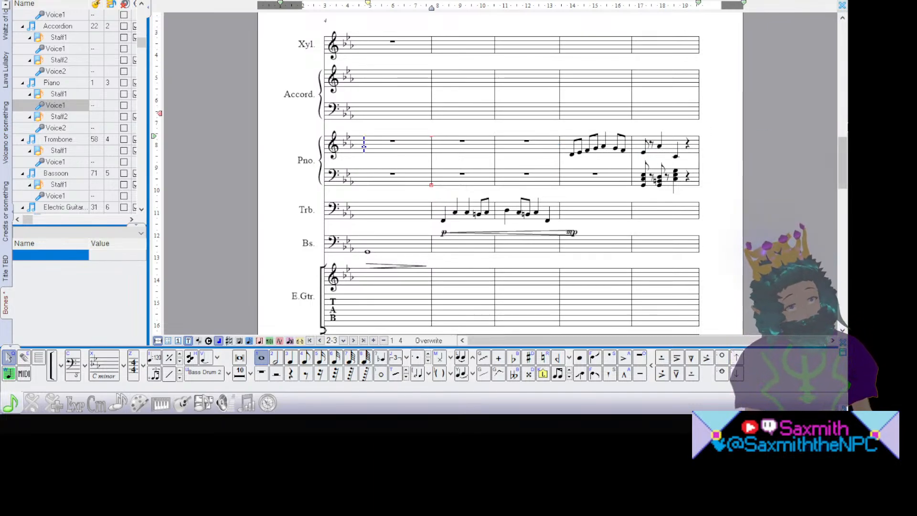
drag(844, 145, 843, 34)
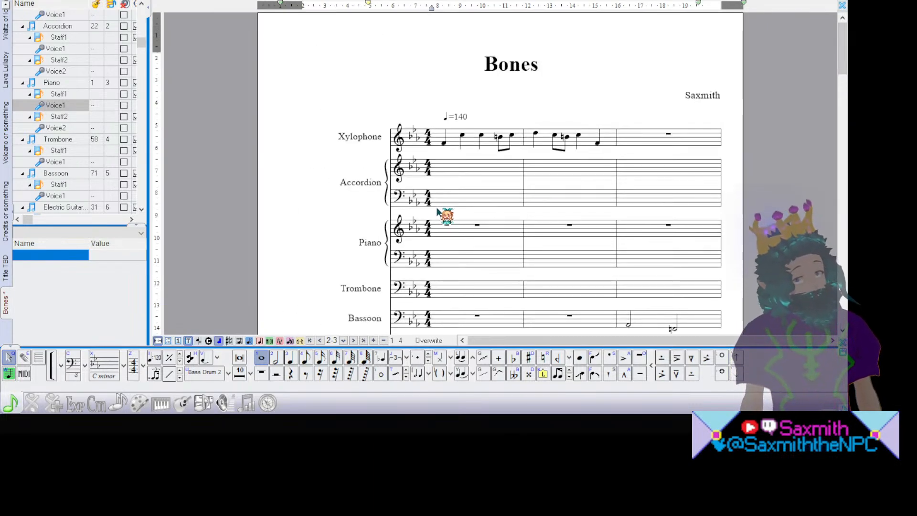
key(space)
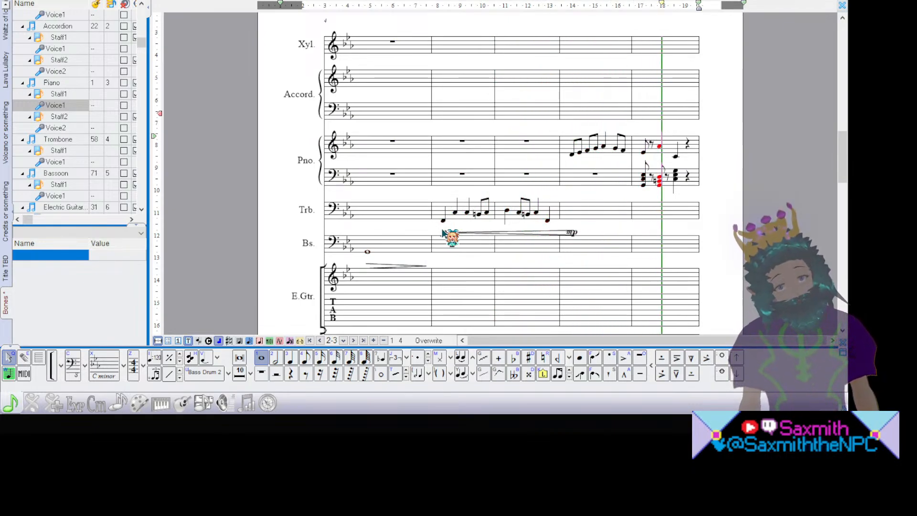
key(space)
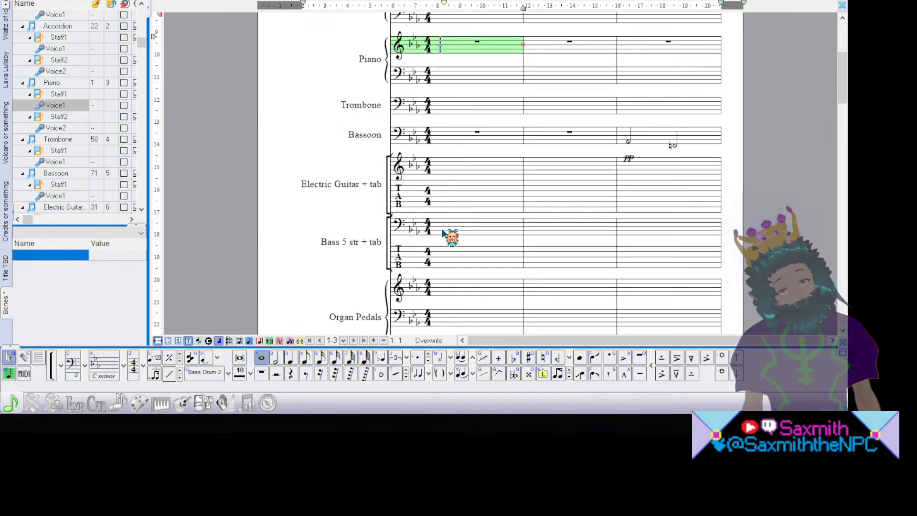
Step: Inspect the pitches of the piano's treble notes in measures 7 and 8 one by one
scroll(842, 96, down, 5)
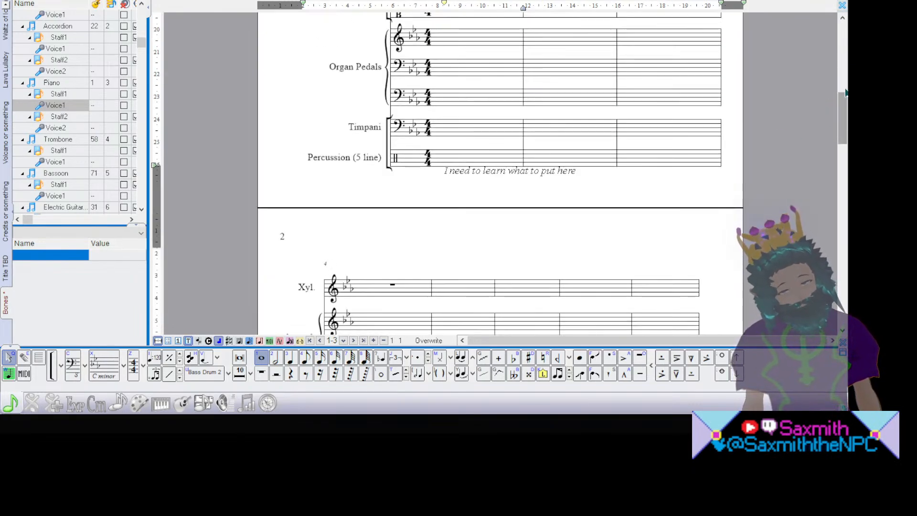
scroll(845, 92, down, 9)
scroll(629, 117, up, 4)
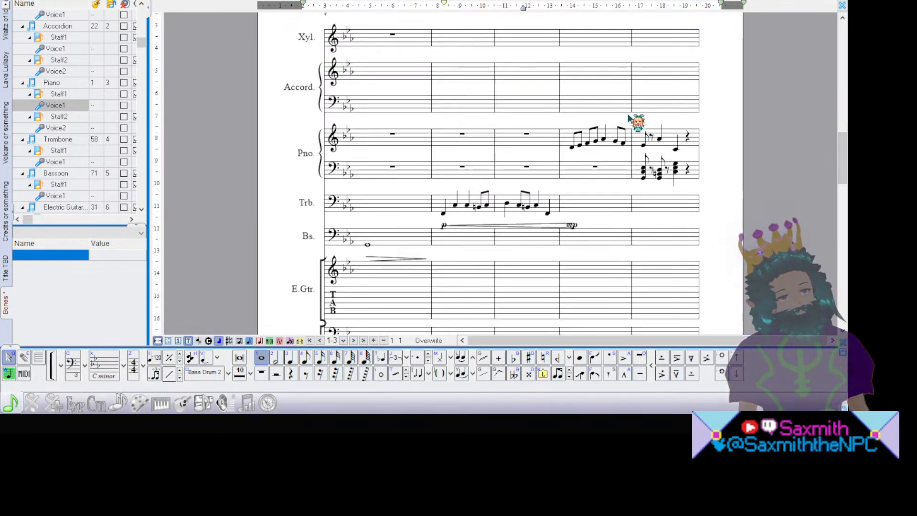
click(600, 139)
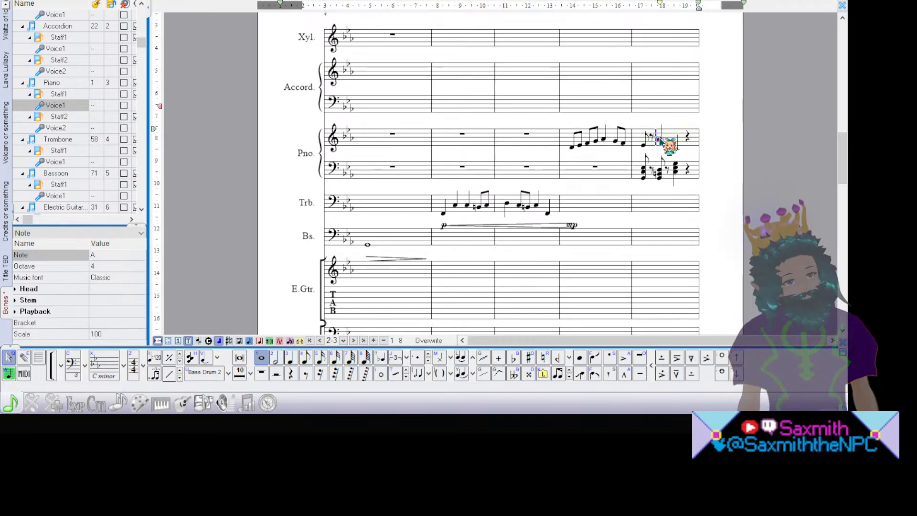
click(642, 147)
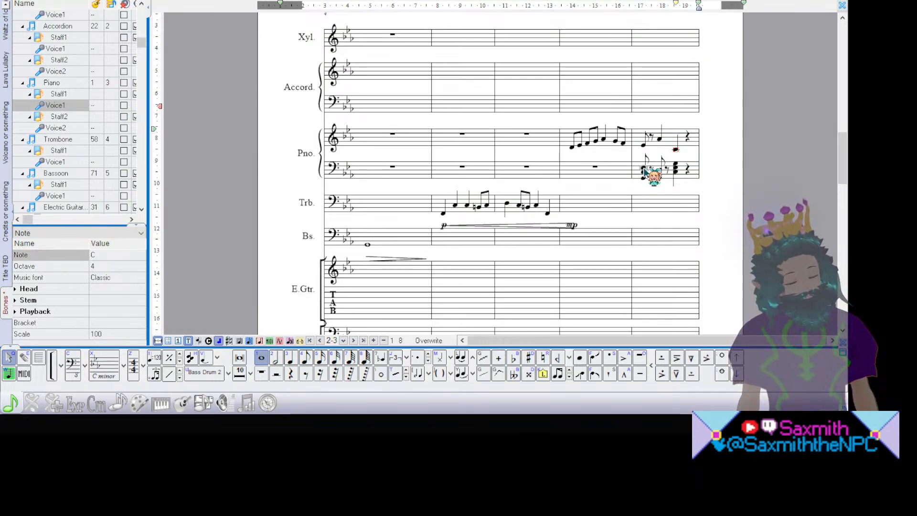
click(573, 148)
click(588, 144)
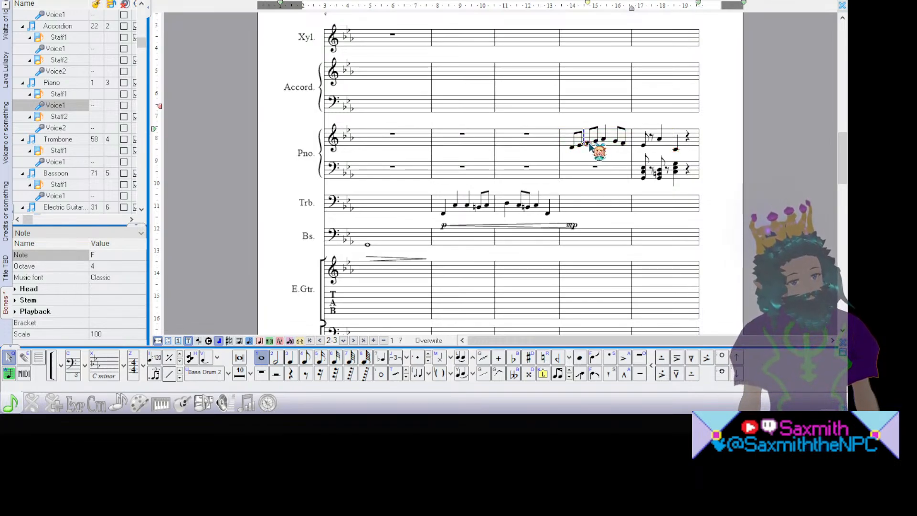
click(597, 141)
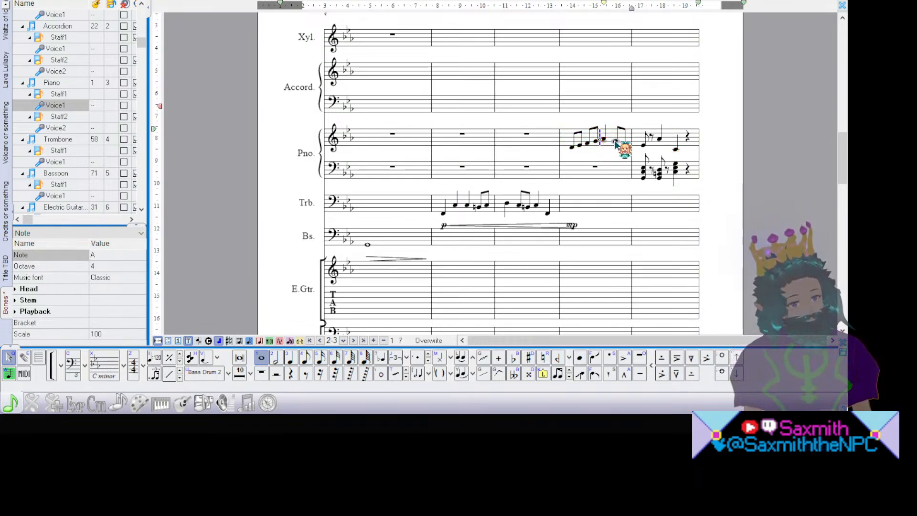
click(616, 142)
click(644, 146)
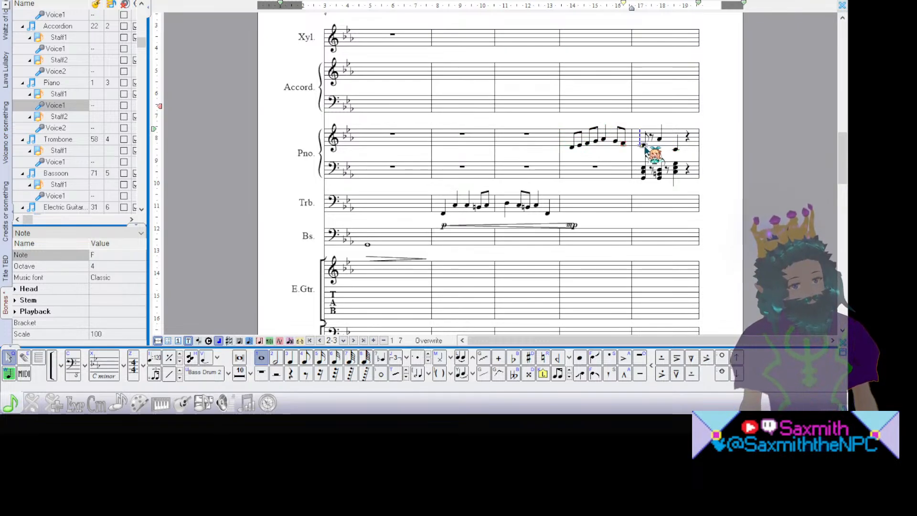
click(650, 145)
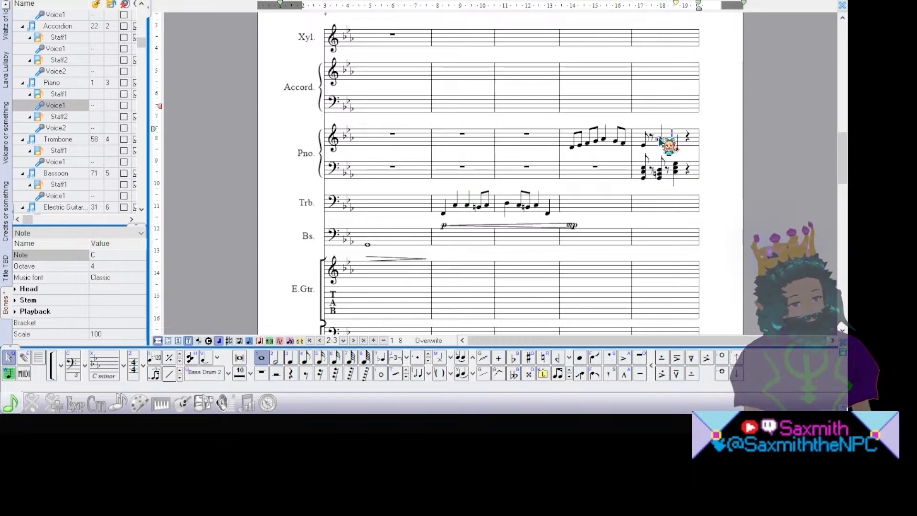
Step: Check the piano's second bass chord in measure 8 and raise the melody note above it to B natural in octave 4
click(660, 139)
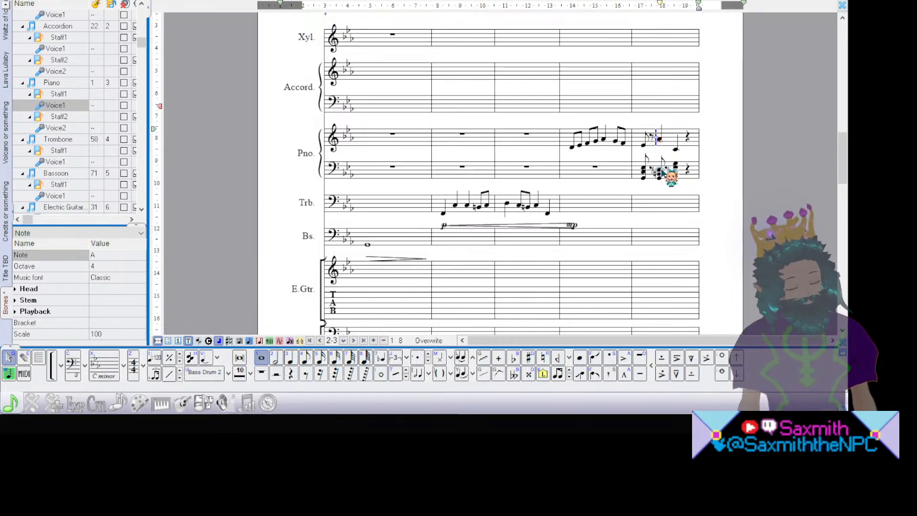
click(660, 176)
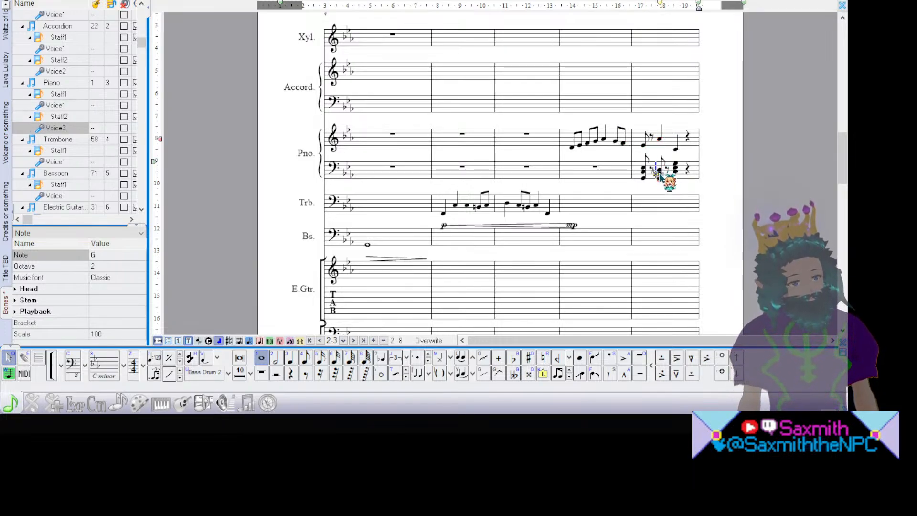
click(660, 171)
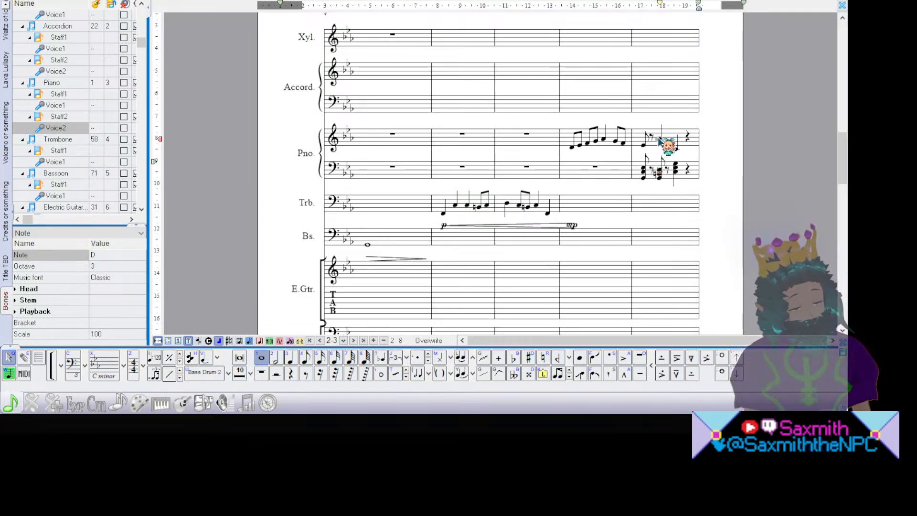
click(658, 138)
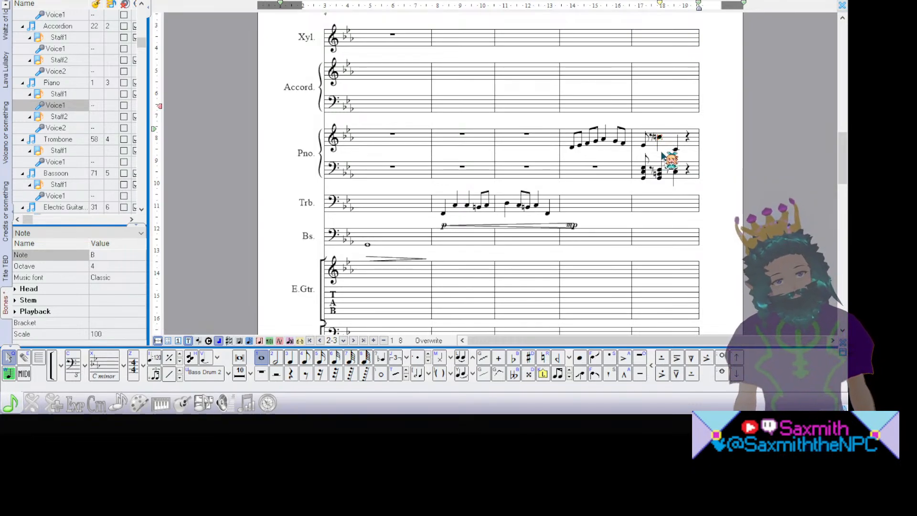
Step: Play the score back from measure 6 to hear the altered second melody note in measure 8
click(537, 142)
key(space)
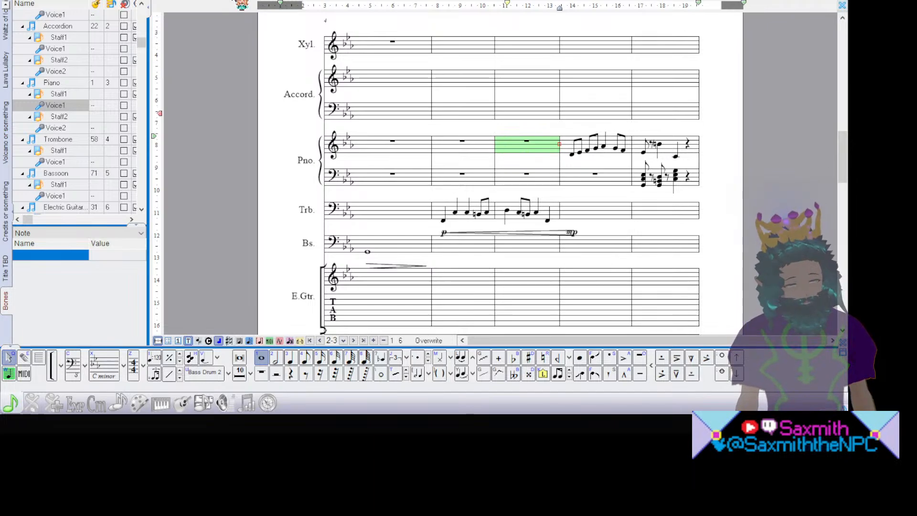
scroll(511, 172, up, 5)
key(space)
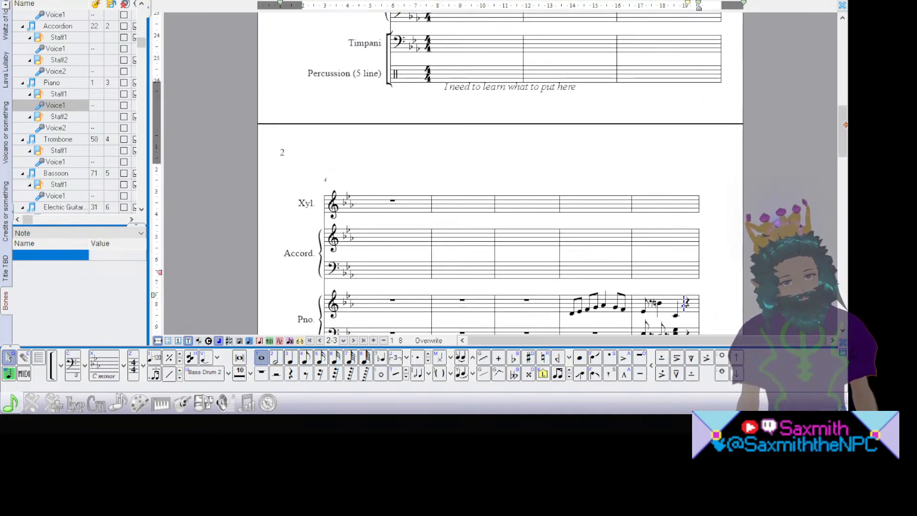
Step: Look through all three pages of the score, comparing the written measures with the empty staves from measure 9 on
scroll(847, 129, down, 3)
scroll(847, 129, down, 8)
scroll(846, 129, up, 4)
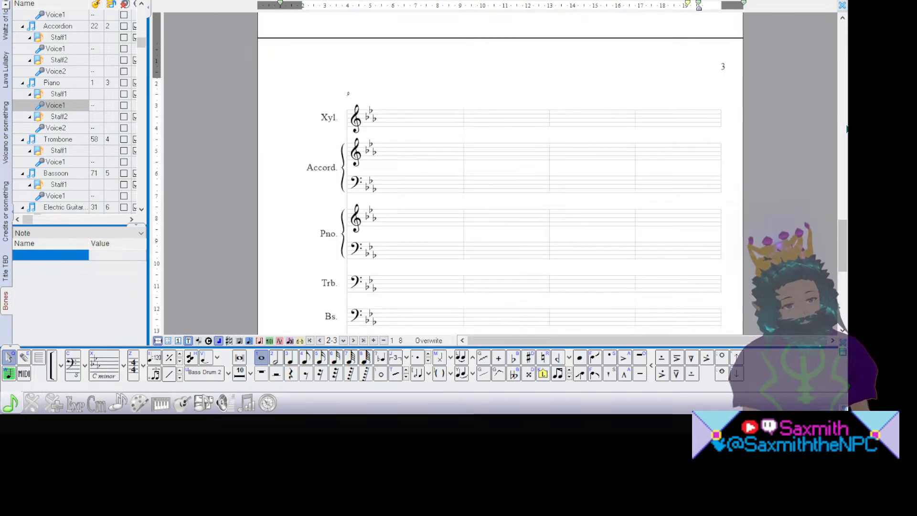
scroll(847, 129, down, 5)
scroll(847, 129, up, 1)
scroll(847, 129, up, 3)
scroll(847, 129, down, 5)
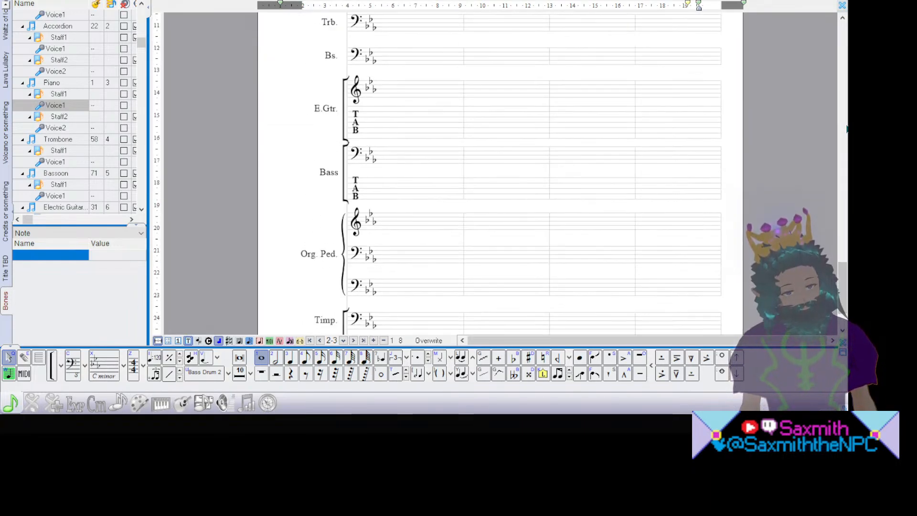
scroll(846, 129, up, 3)
scroll(846, 129, down, 3)
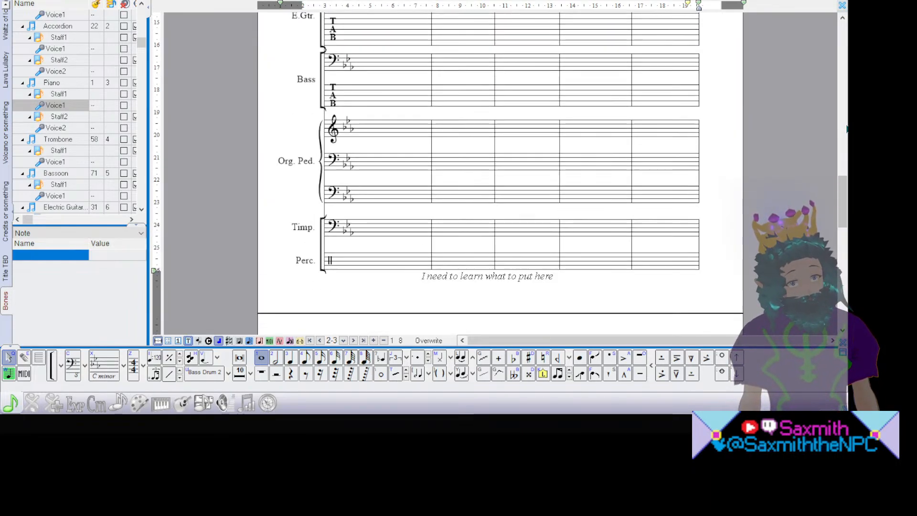
scroll(846, 128, up, 8)
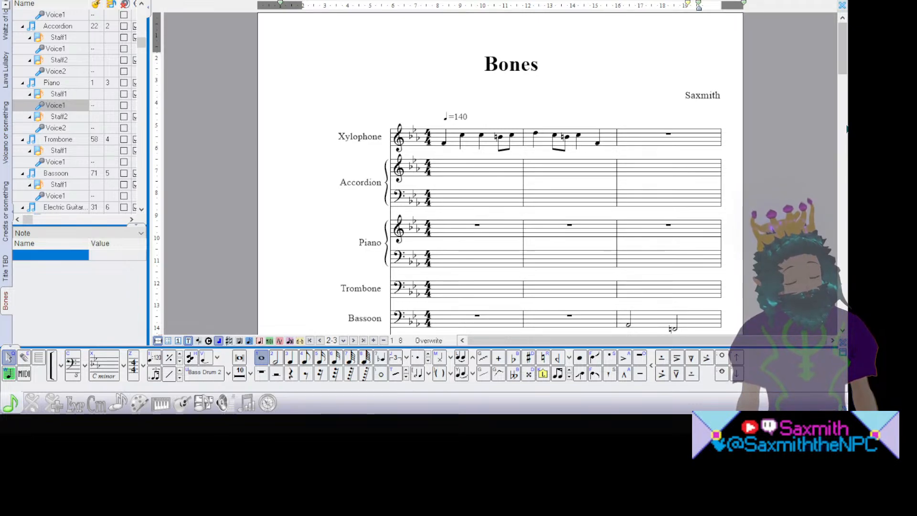
scroll(846, 129, down, 10)
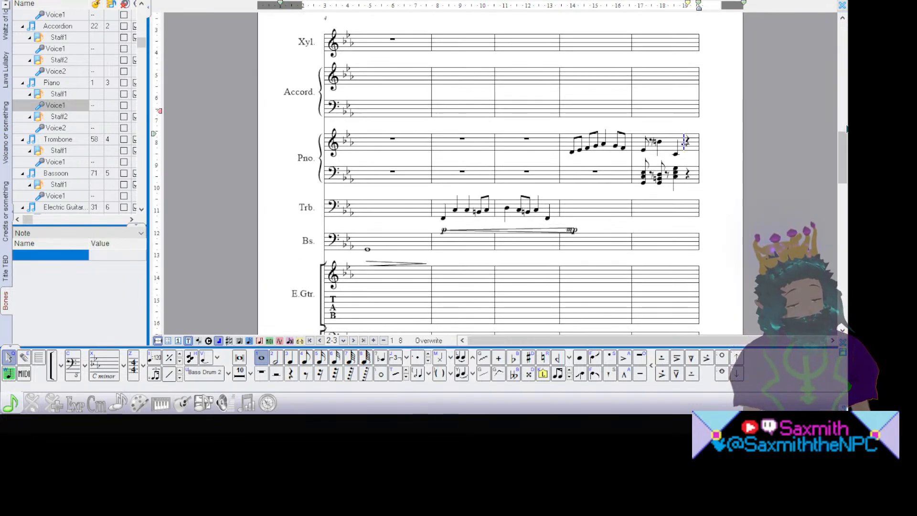
scroll(846, 128, down, 10)
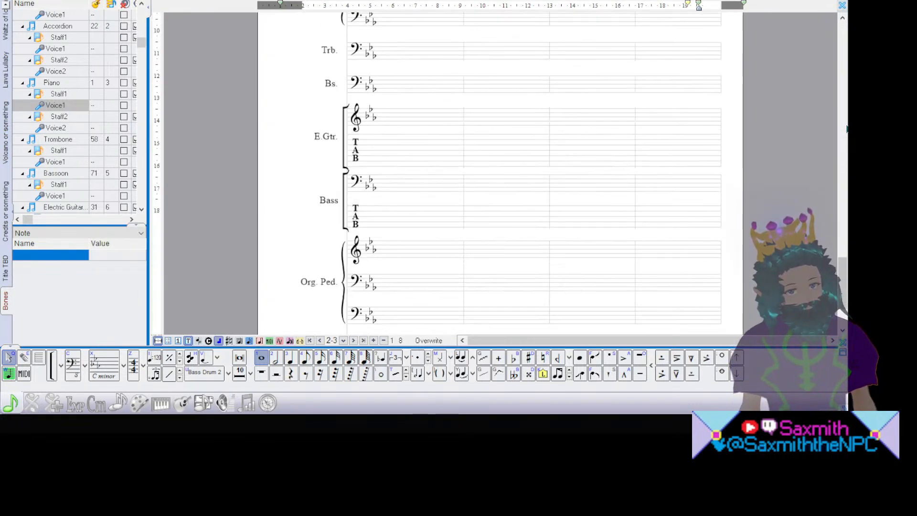
scroll(846, 128, up, 5)
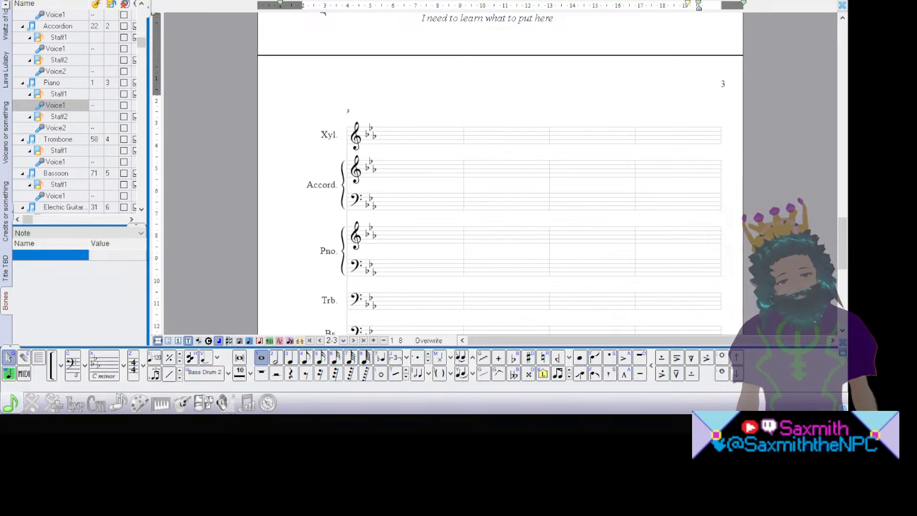
Step: Place the cursor in the xylophone's measure 9 and review the instrument parts in measures 4 to 8 against the empty third page
click(386, 135)
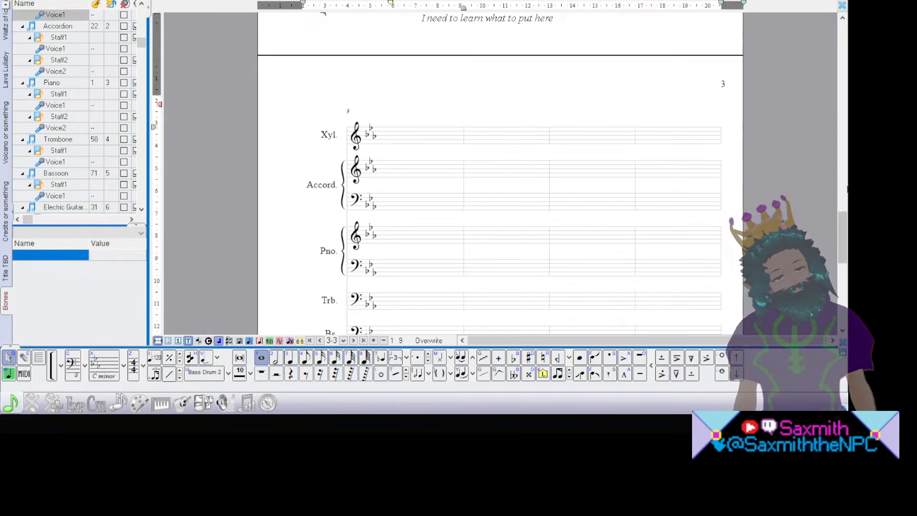
scroll(847, 189, up, 17)
scroll(848, 189, down, 3)
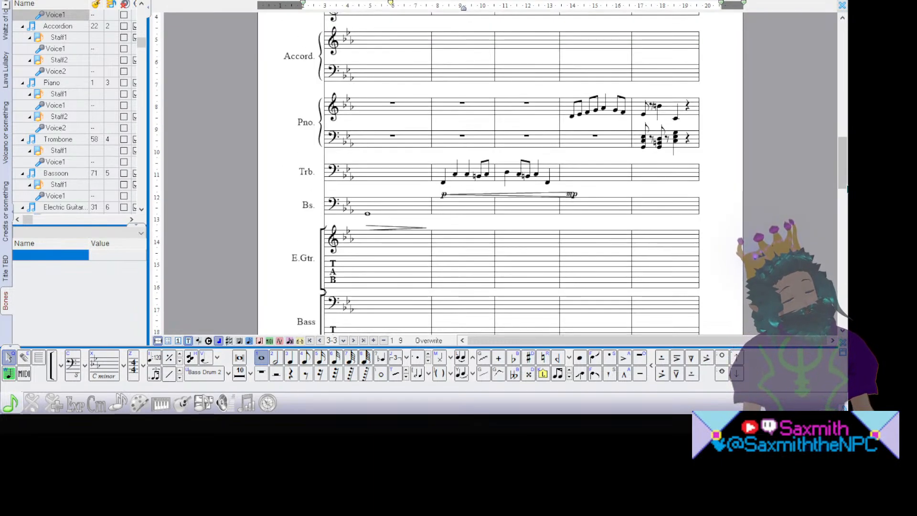
scroll(847, 189, down, 1)
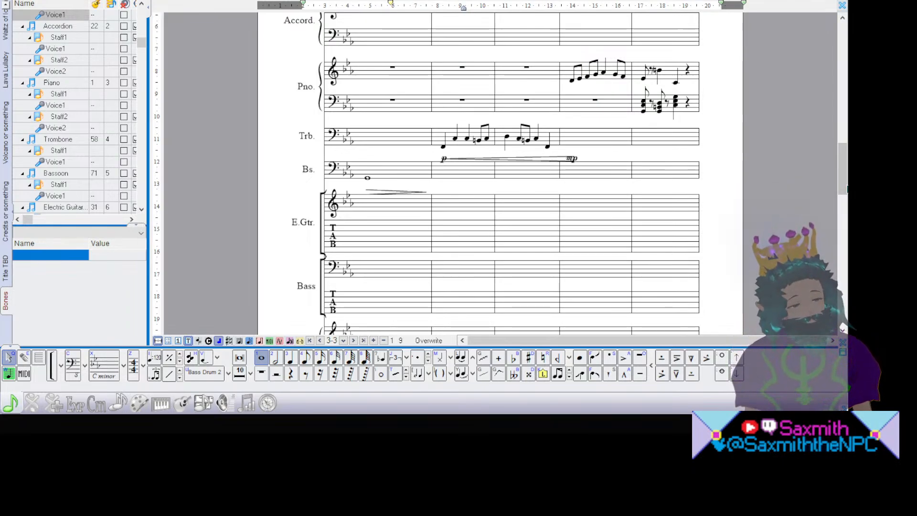
scroll(847, 189, down, 10)
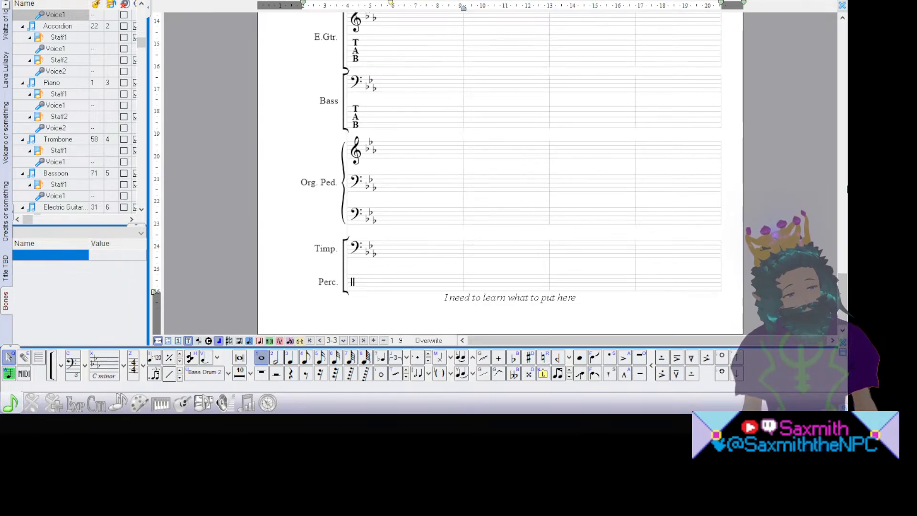
scroll(847, 188, down, 5)
scroll(846, 189, down, 3)
scroll(847, 189, up, 1)
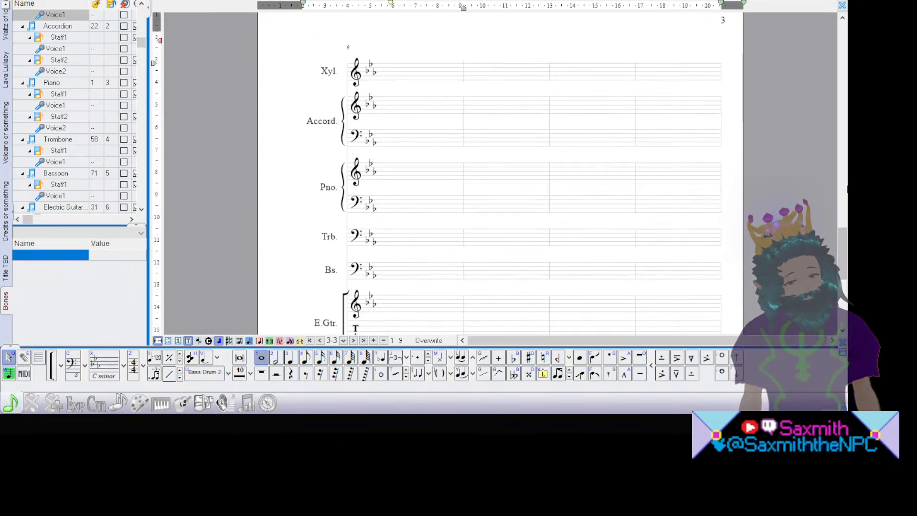
scroll(847, 188, up, 4)
scroll(847, 188, down, 5)
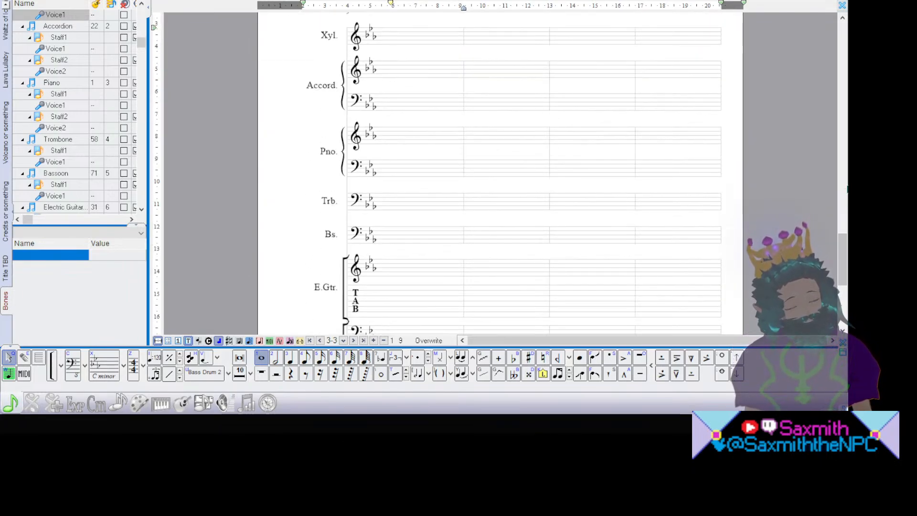
click(394, 76)
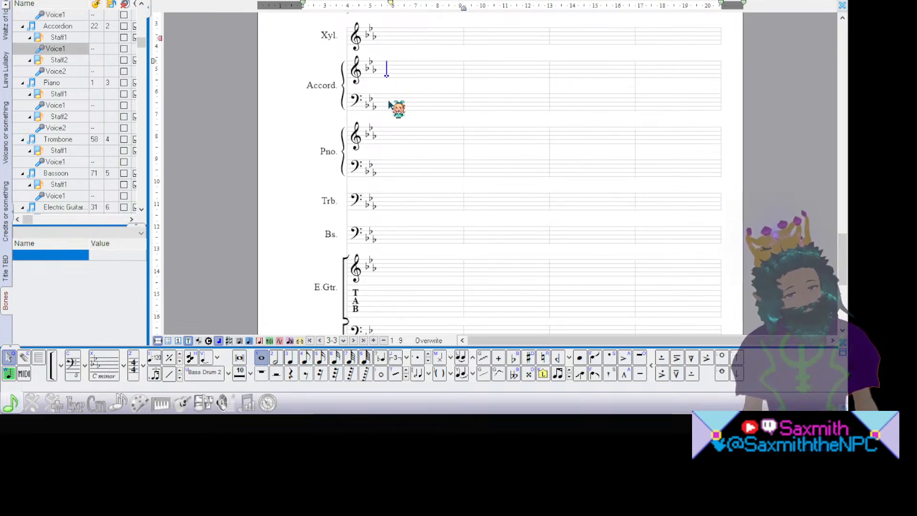
click(389, 100)
click(391, 71)
click(390, 40)
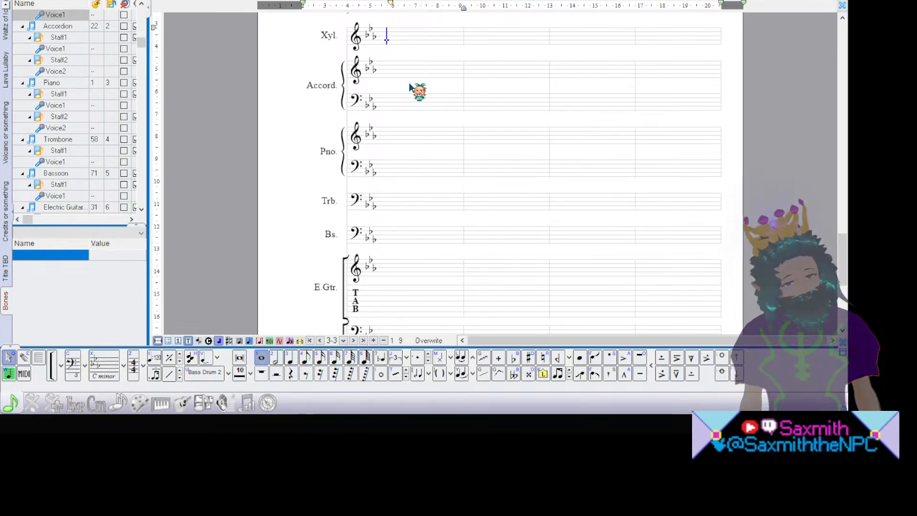
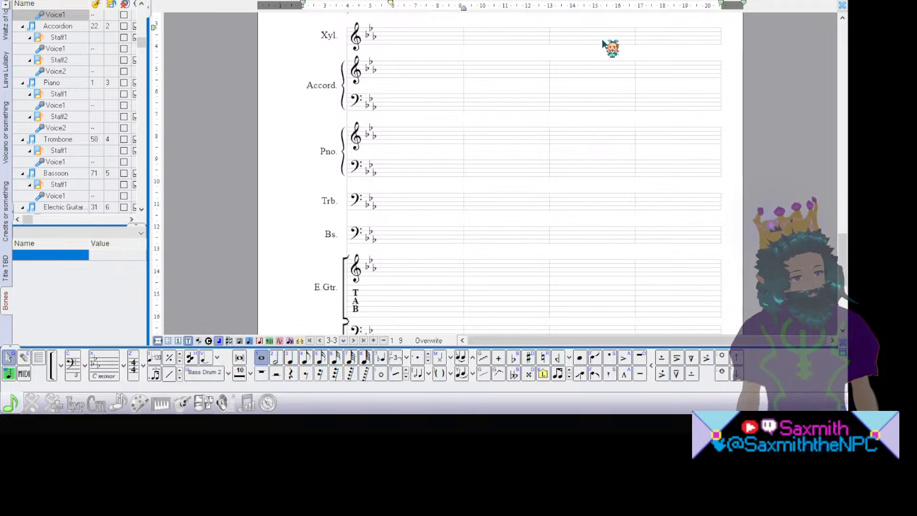
scroll(841, 132, down, 5)
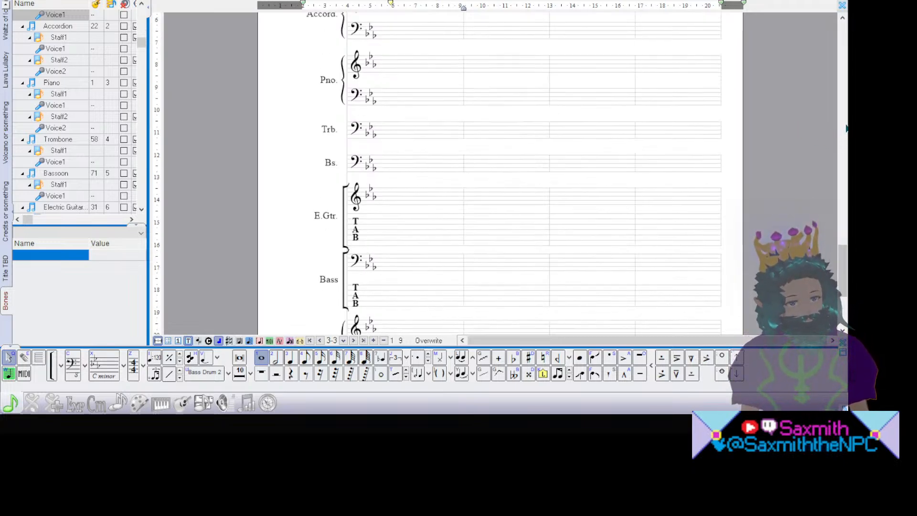
Step: Review the empty staves on page 3, trying the accordion's bass staff before placing the cursor in the xylophone's measure 9
scroll(846, 128, down, 2)
scroll(846, 128, up, 7)
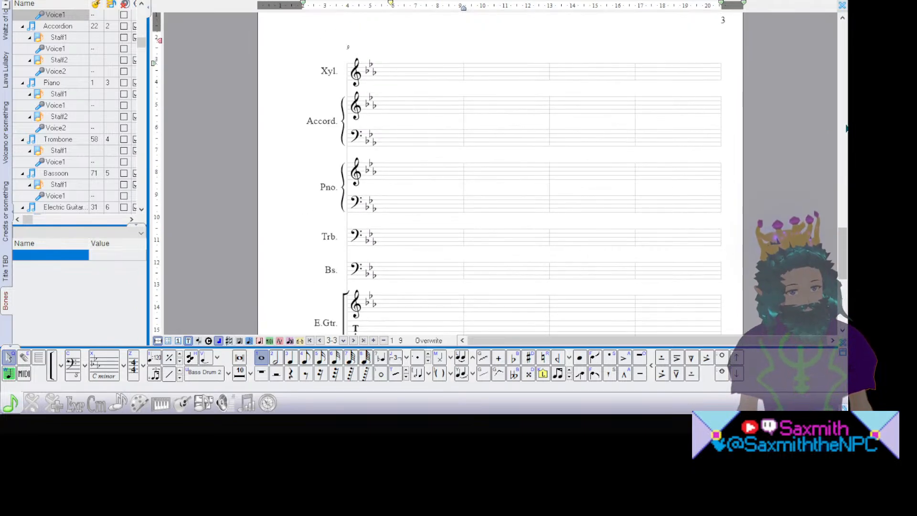
scroll(846, 128, up, 3)
scroll(845, 128, down, 2)
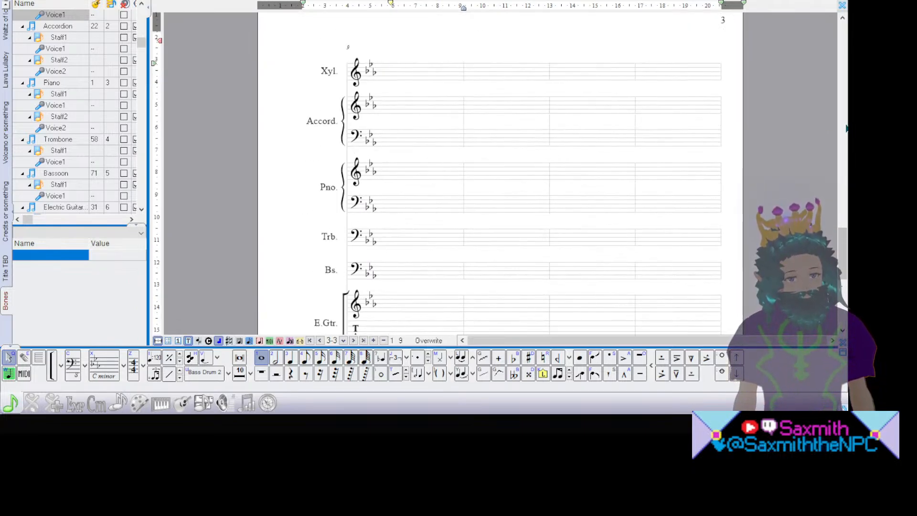
scroll(846, 128, down, 1)
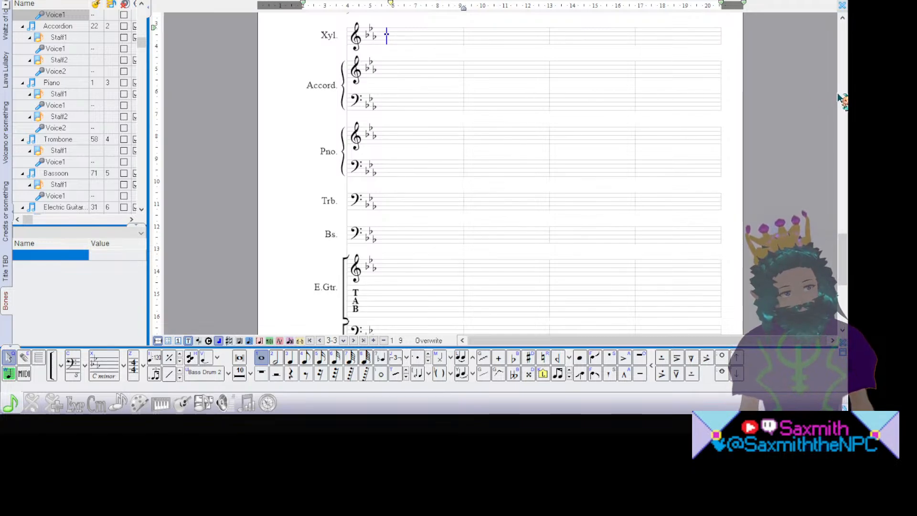
scroll(840, 98, down, 3)
scroll(845, 102, down, 5)
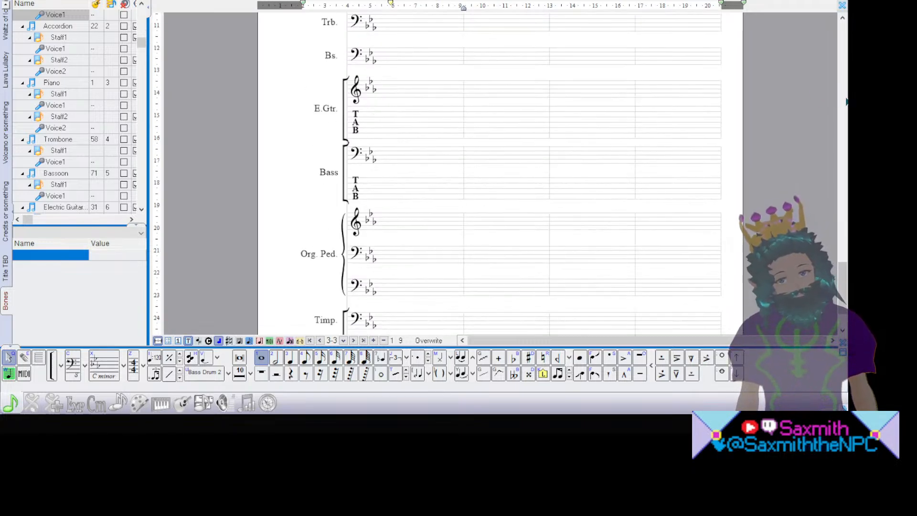
scroll(846, 102, up, 9)
scroll(846, 102, up, 2)
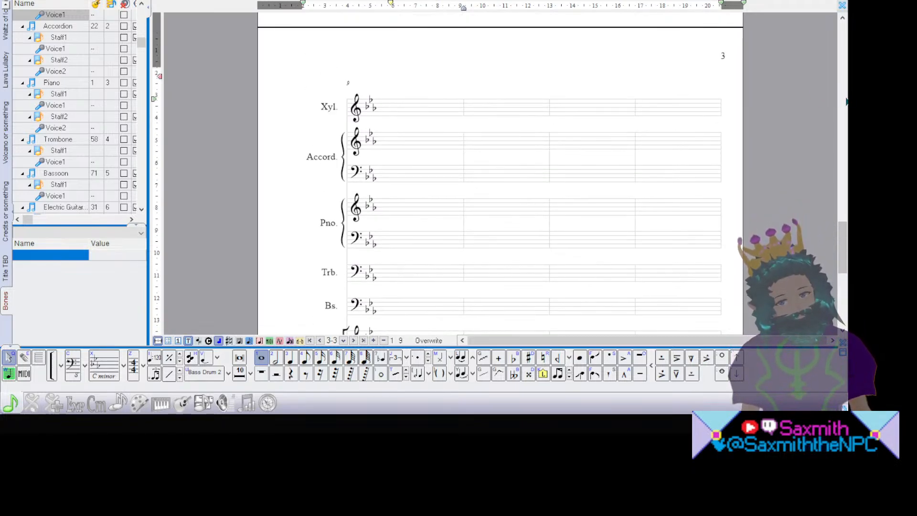
scroll(846, 101, down, 3)
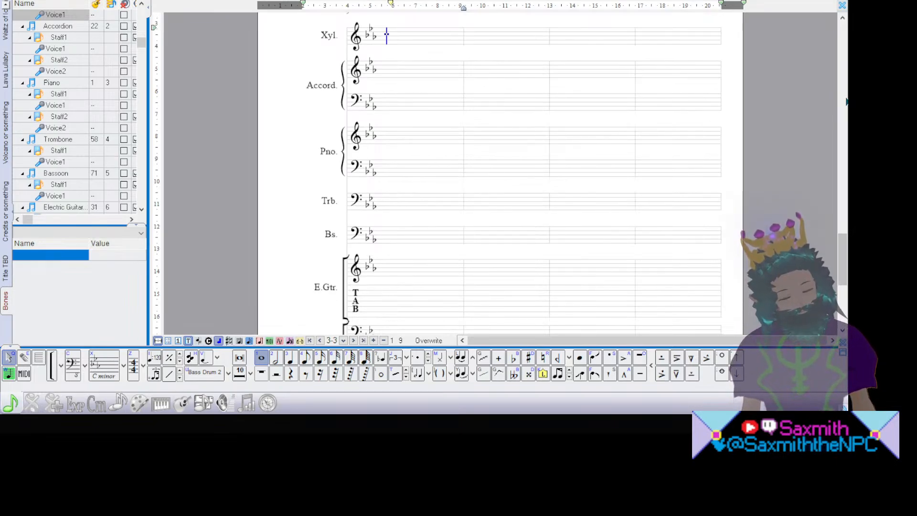
click(398, 104)
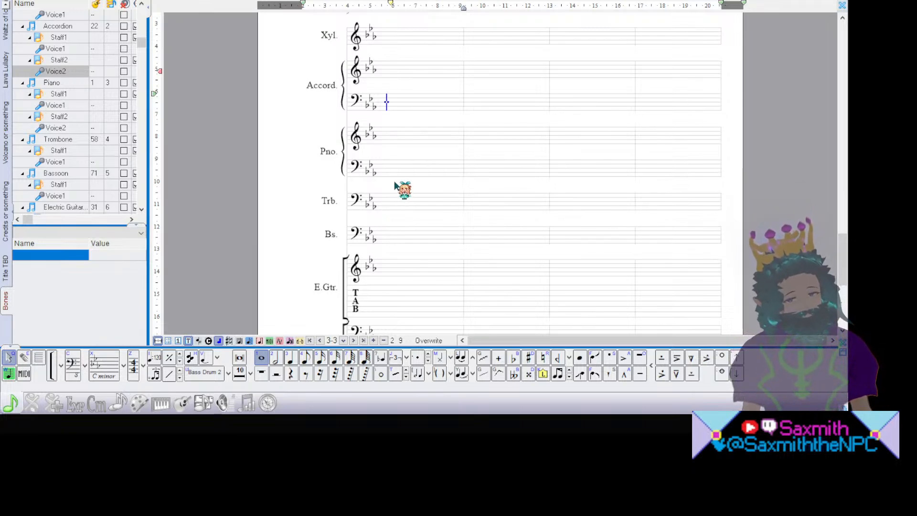
click(389, 40)
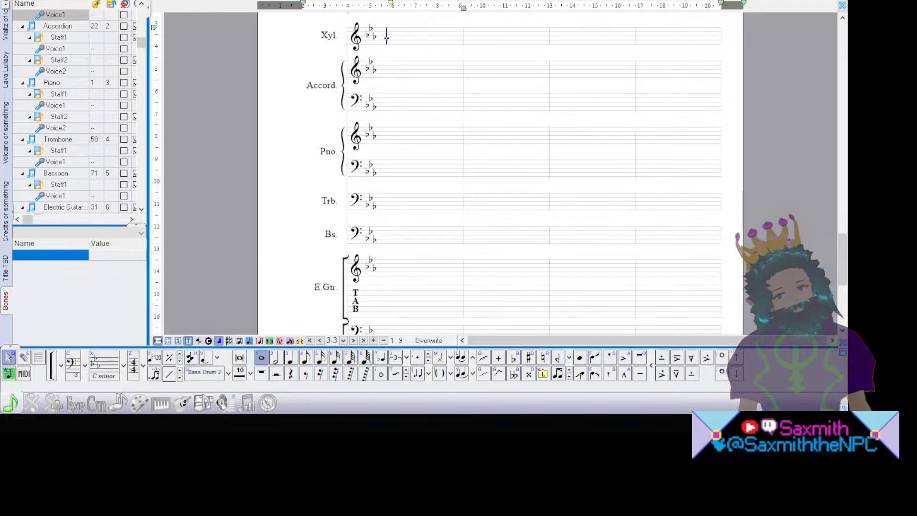
Step: Play the score back from the piano's bass chords in measure 8
click(845, 78)
click(845, 78)
click(845, 82)
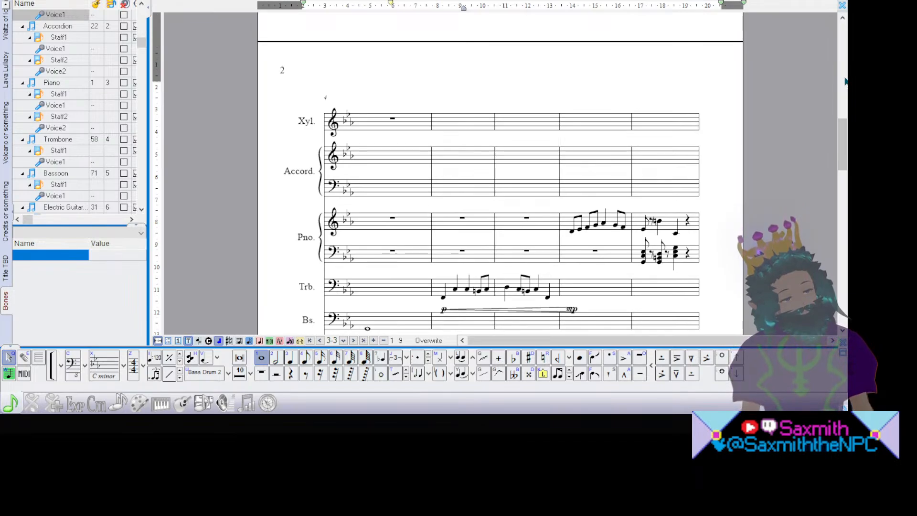
click(637, 254)
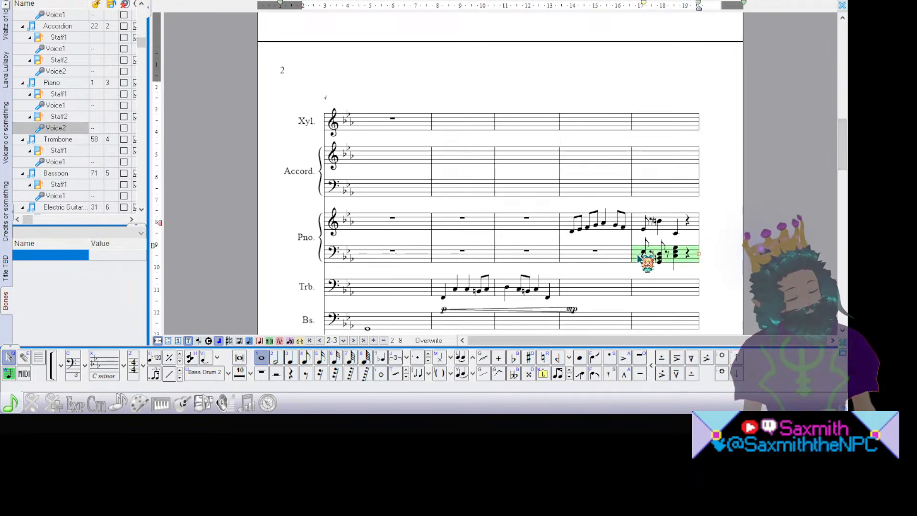
scroll(640, 261, down, 3)
key(space)
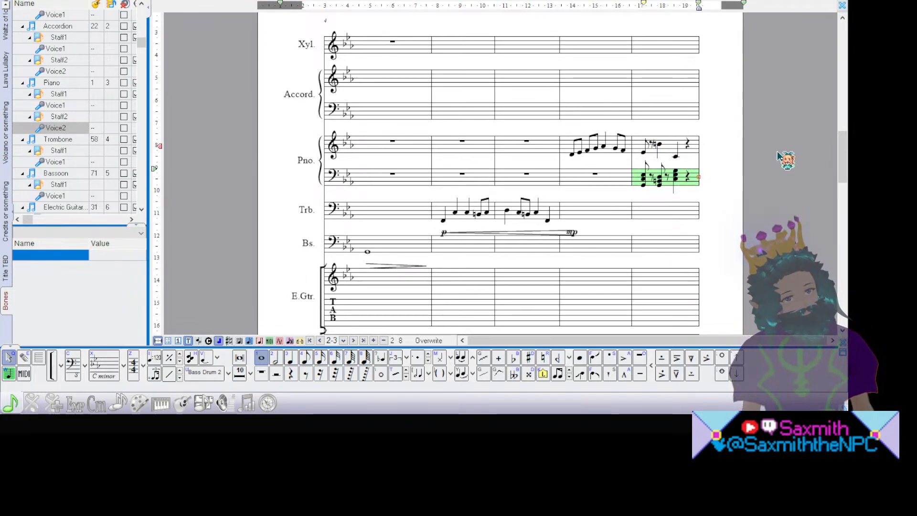
Step: Try measure 9 as an entry point in the xylophone, trombone and bassoon staves on page 3
scroll(839, 135, down, 15)
scroll(841, 137, up, 5)
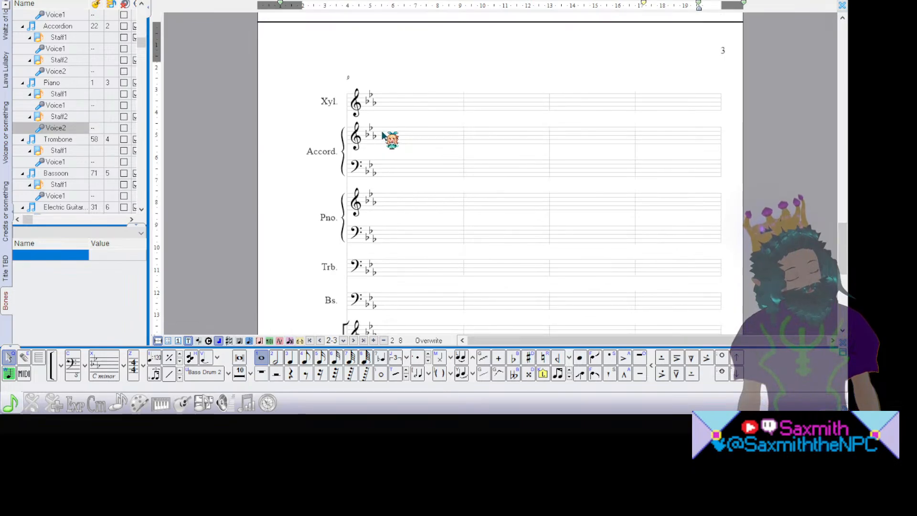
click(411, 108)
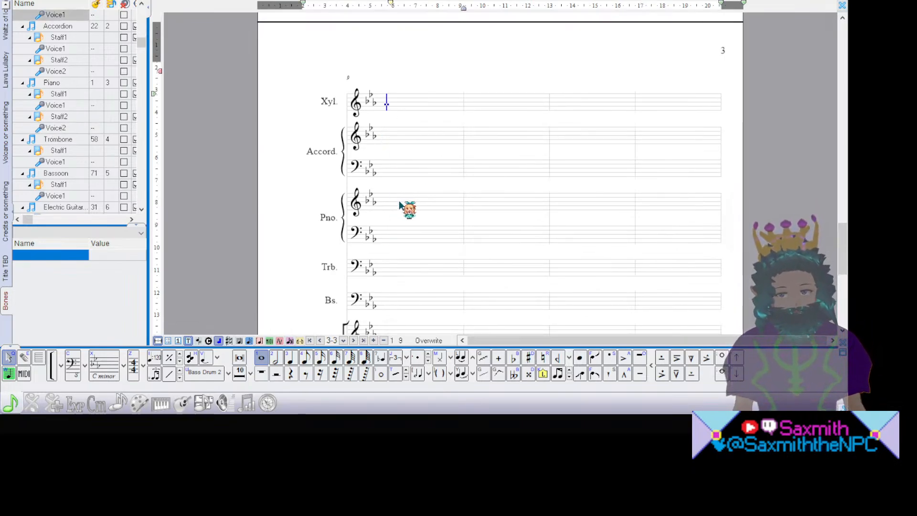
click(414, 271)
click(410, 303)
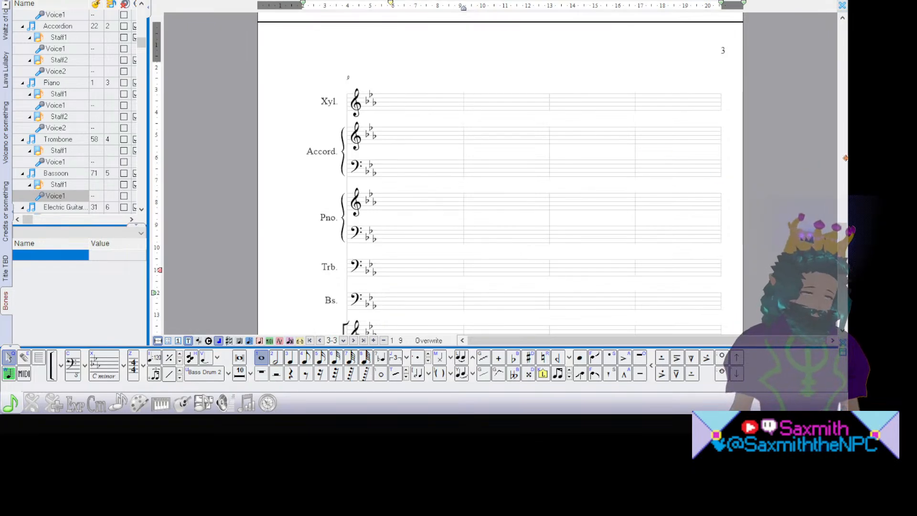
Step: Play the score back from the bassoon's whole note in measure 4
scroll(844, 161, up, 9)
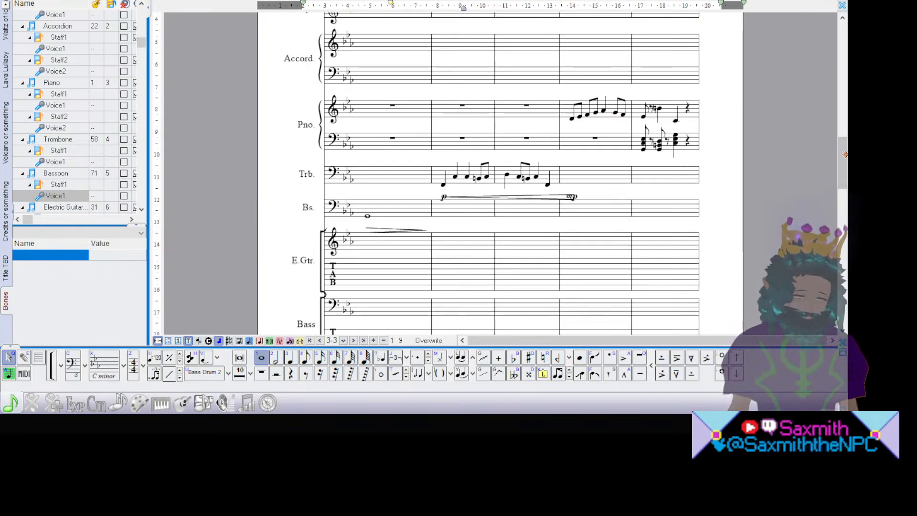
click(396, 211)
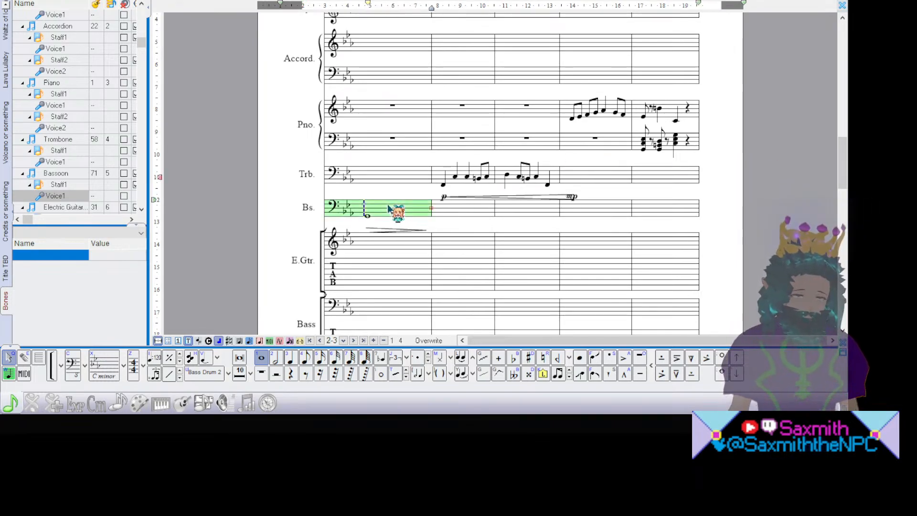
key(space)
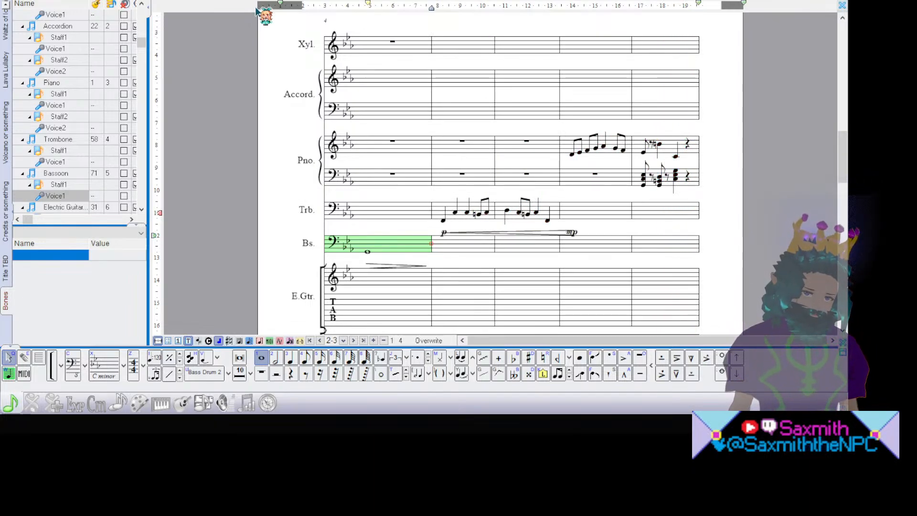
Step: Compare the trombone's last note in measure 6 with the piano's first melody note in measure 7
click(547, 220)
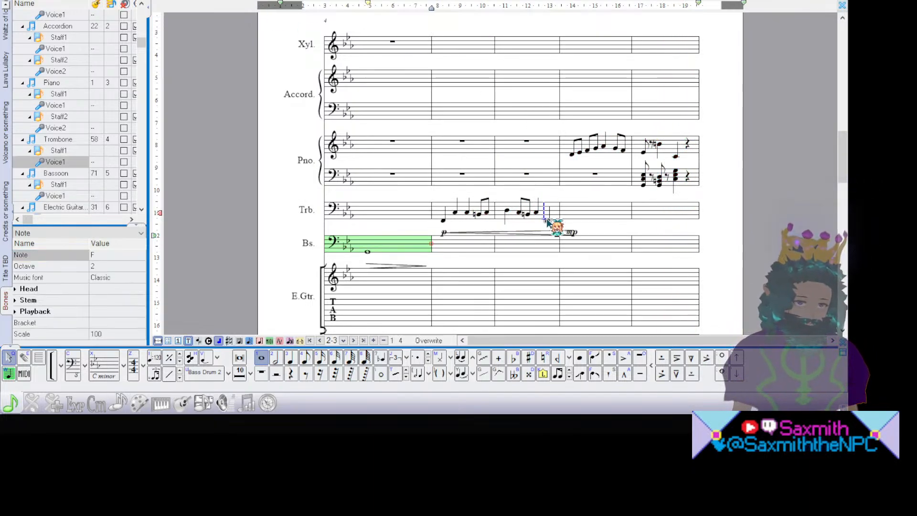
click(572, 155)
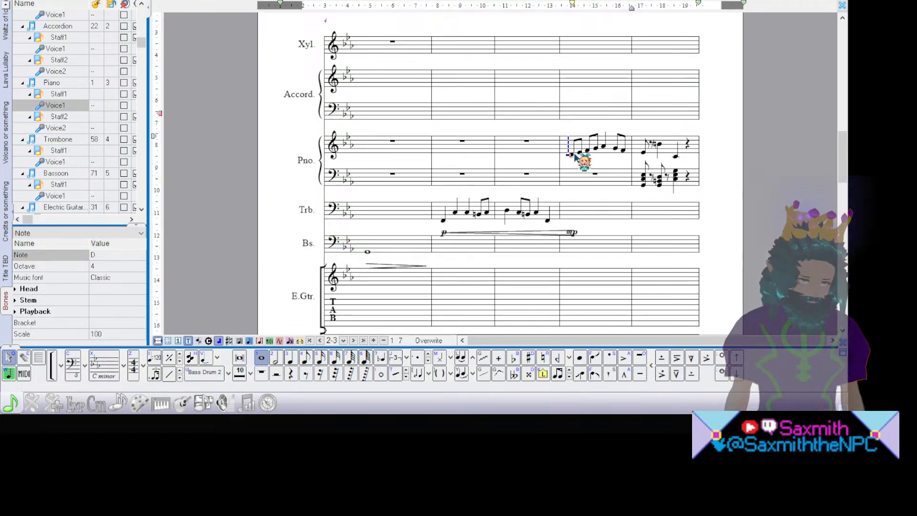
click(547, 220)
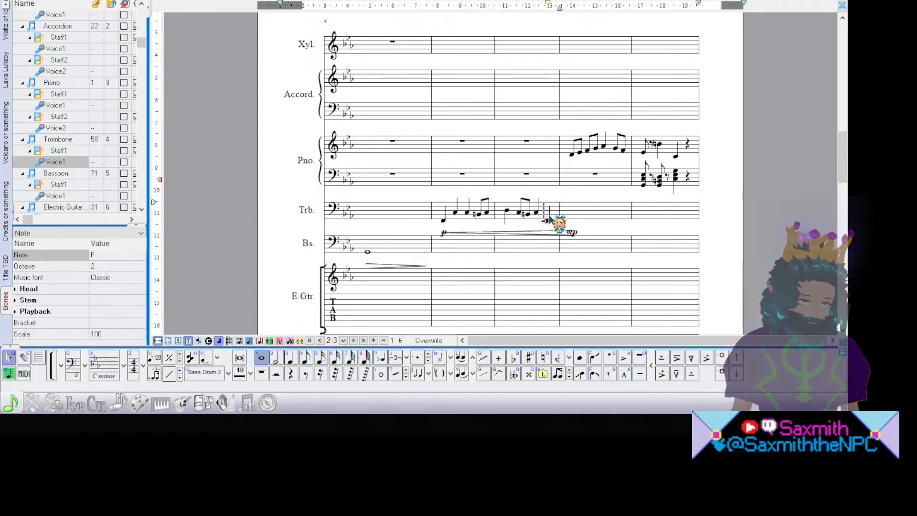
click(572, 154)
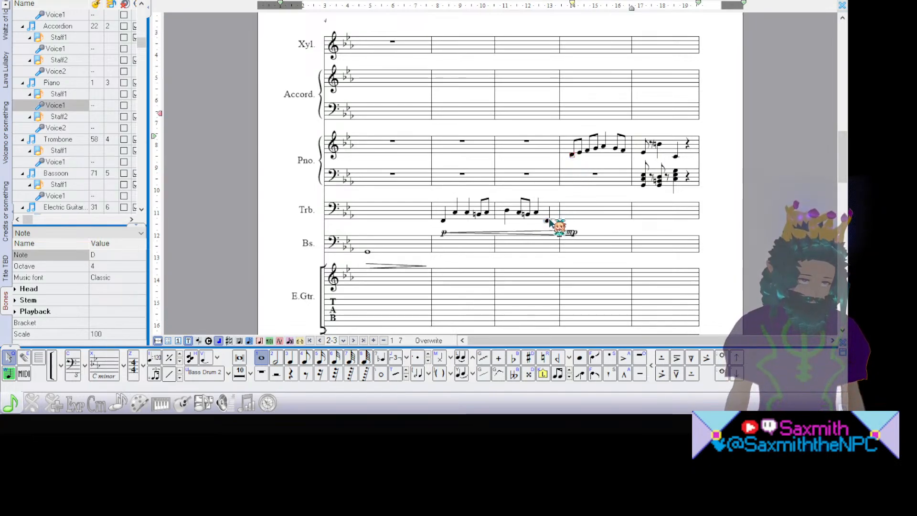
click(548, 219)
click(572, 155)
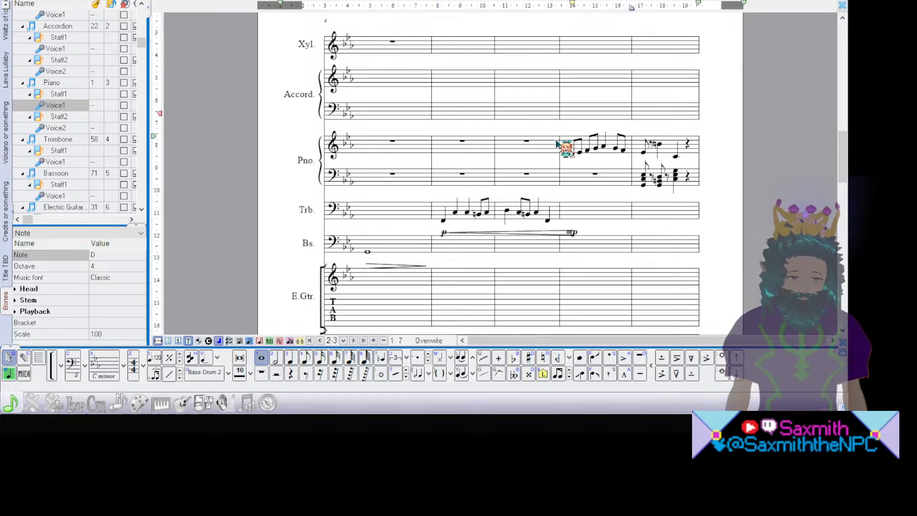
click(570, 164)
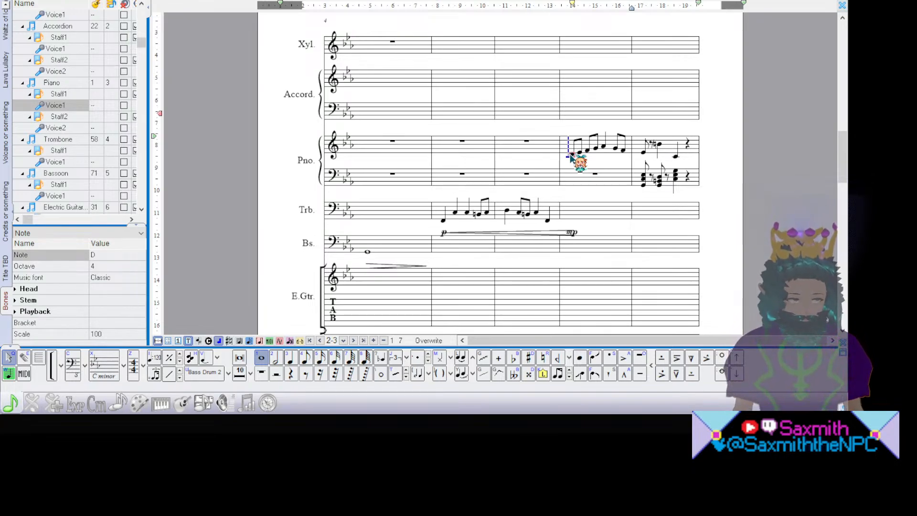
click(546, 218)
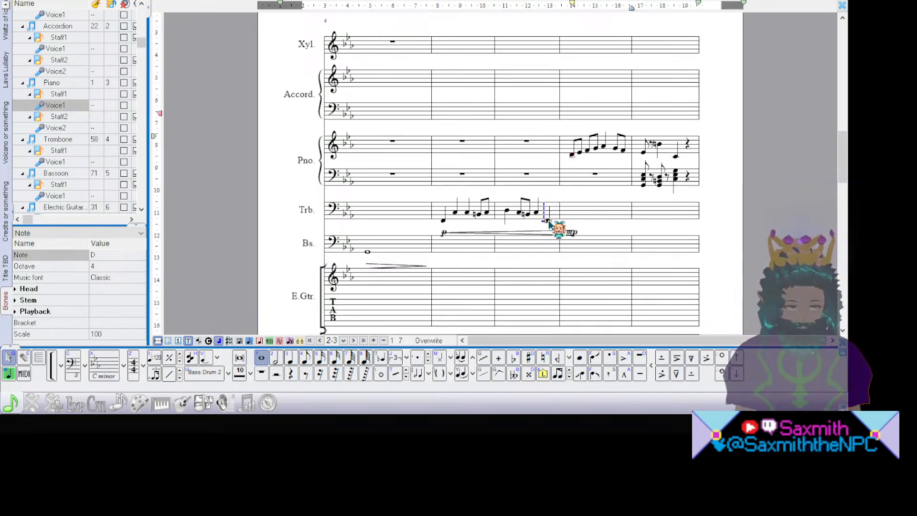
click(572, 165)
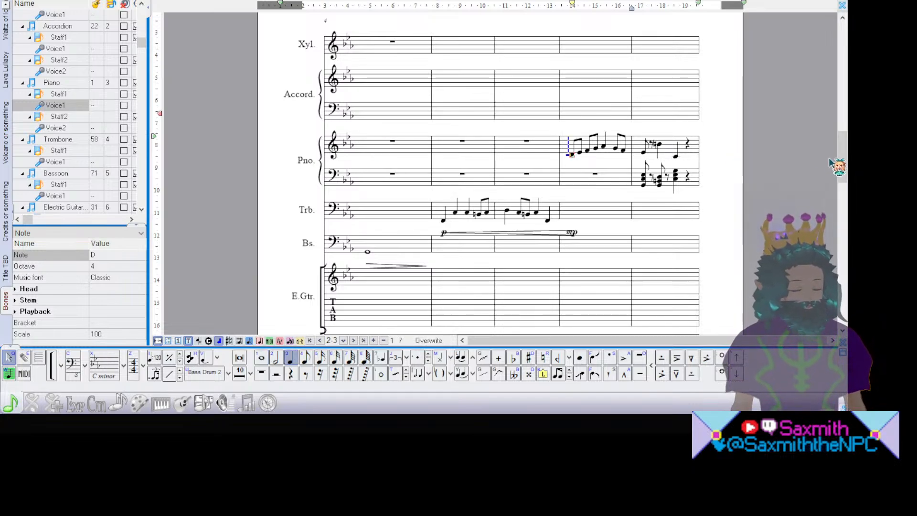
Step: Play the whole piece back from measure 1 through the piano chords in measure 8
scroll(659, 152, up, 15)
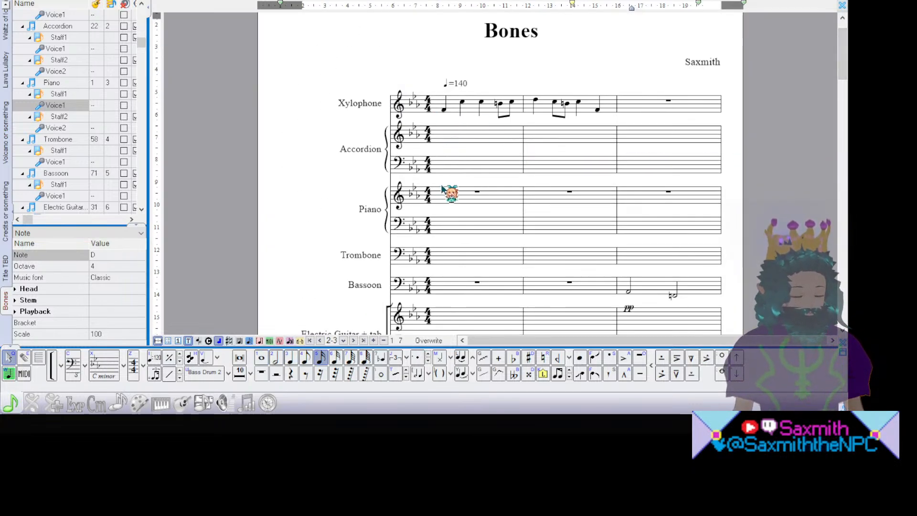
click(447, 194)
key(space)
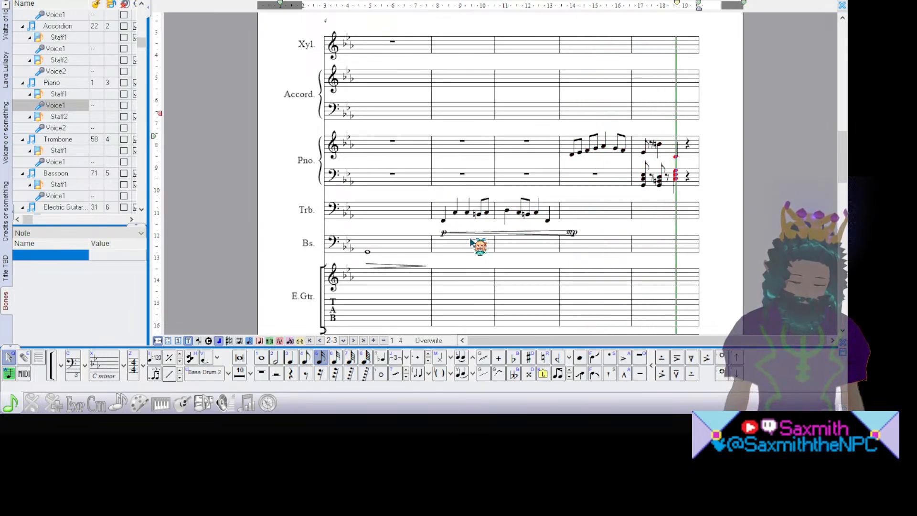
key(space)
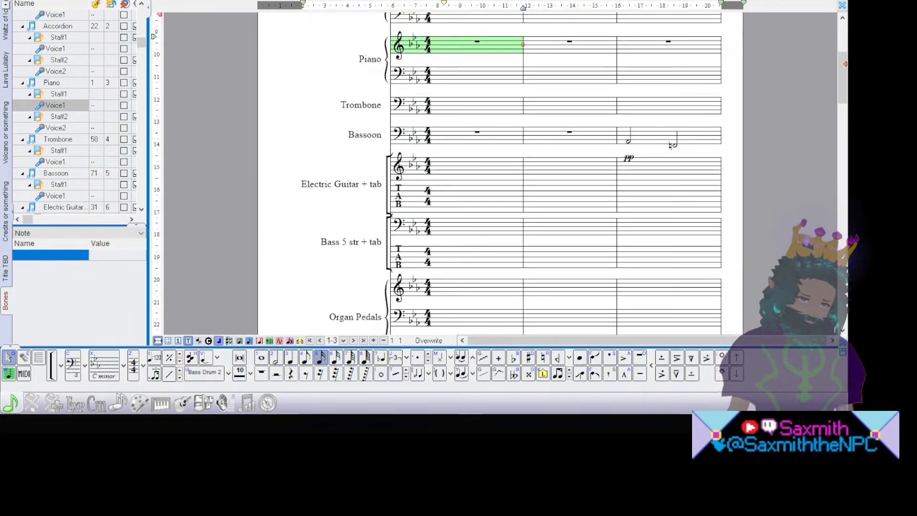
Step: Look through all three pages again, comparing the written parts up to measure 8 with the empty staves from measure 9
drag(846, 63, 846, 287)
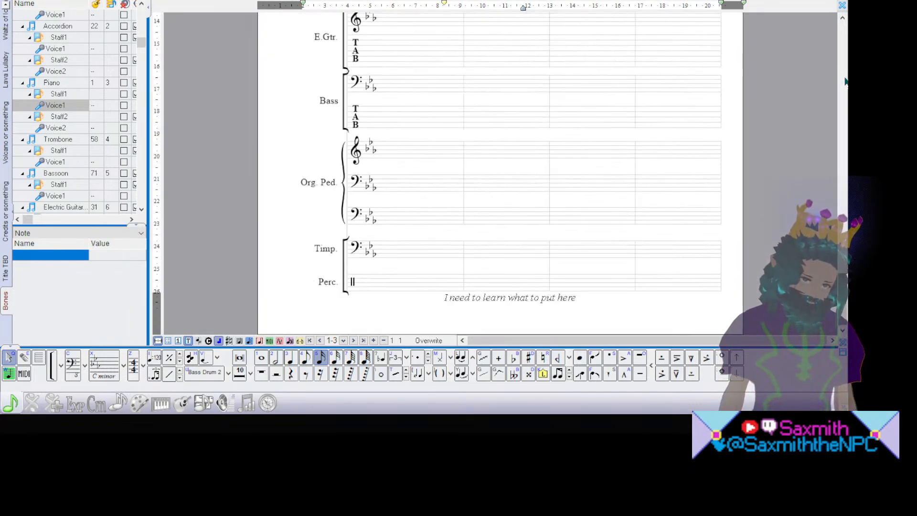
scroll(845, 81, up, 20)
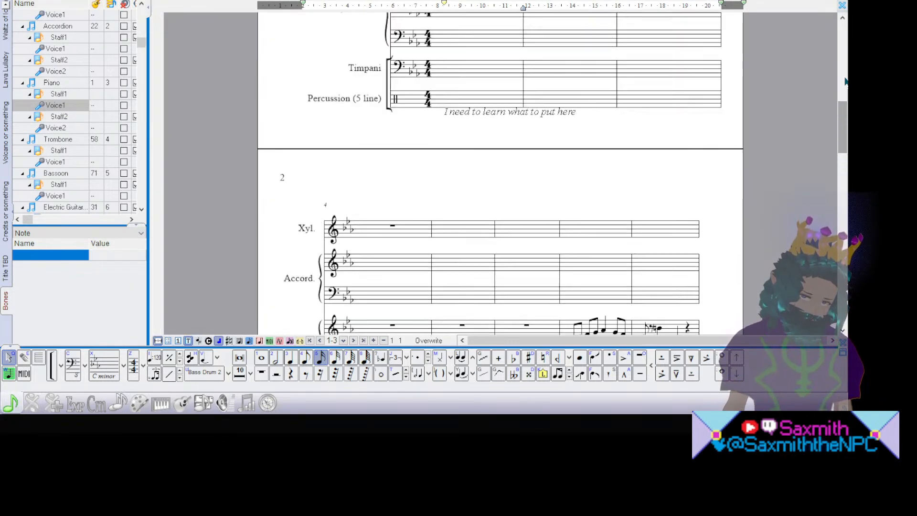
scroll(845, 82, down, 10)
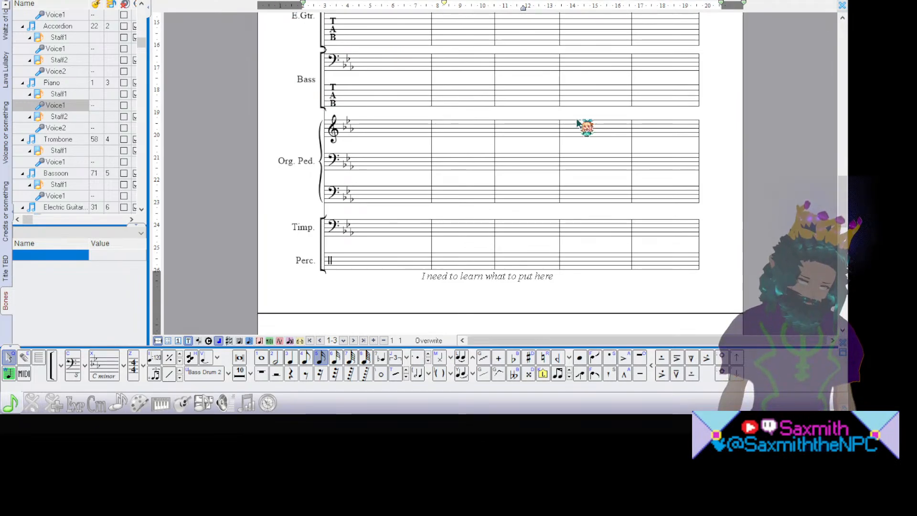
scroll(840, 183, down, 5)
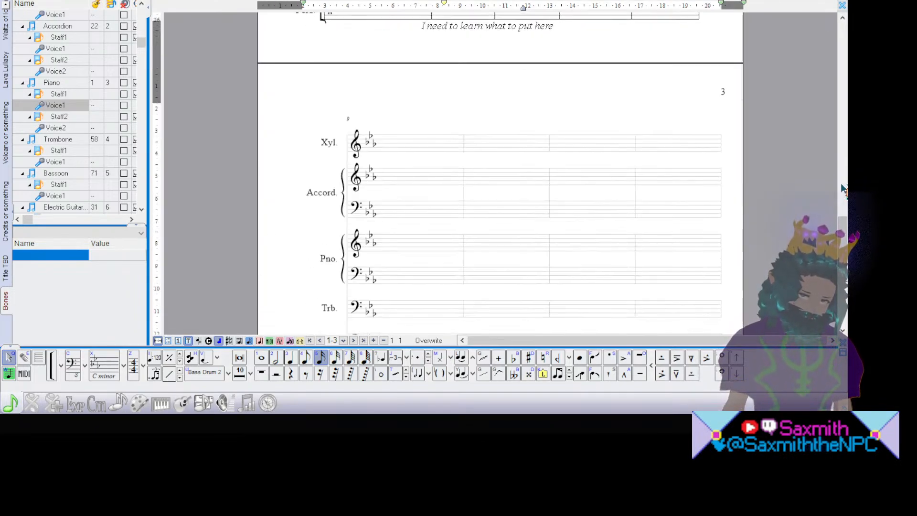
scroll(842, 188, down, 2)
scroll(841, 188, up, 5)
scroll(842, 188, up, 10)
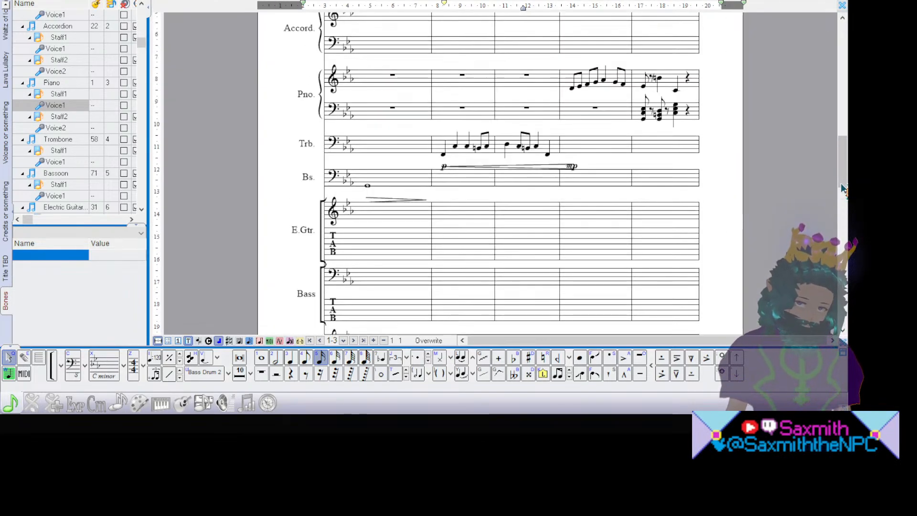
scroll(841, 186, down, 15)
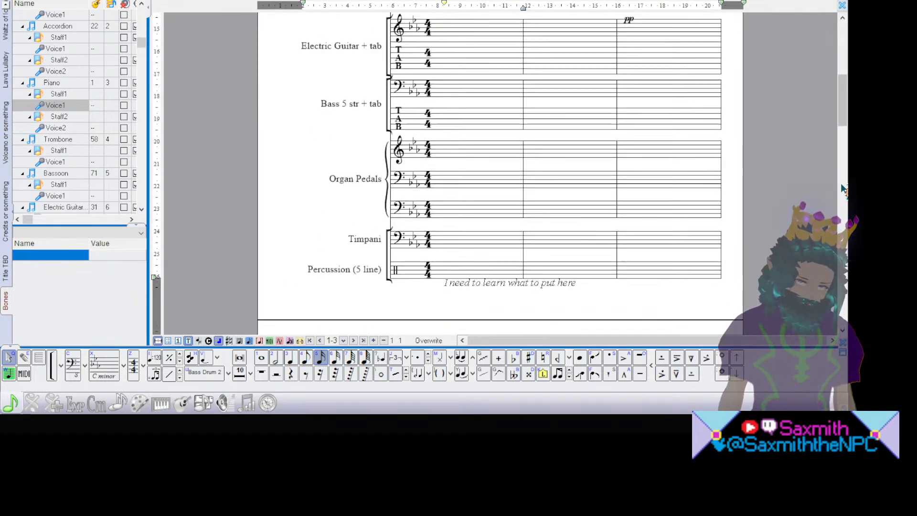